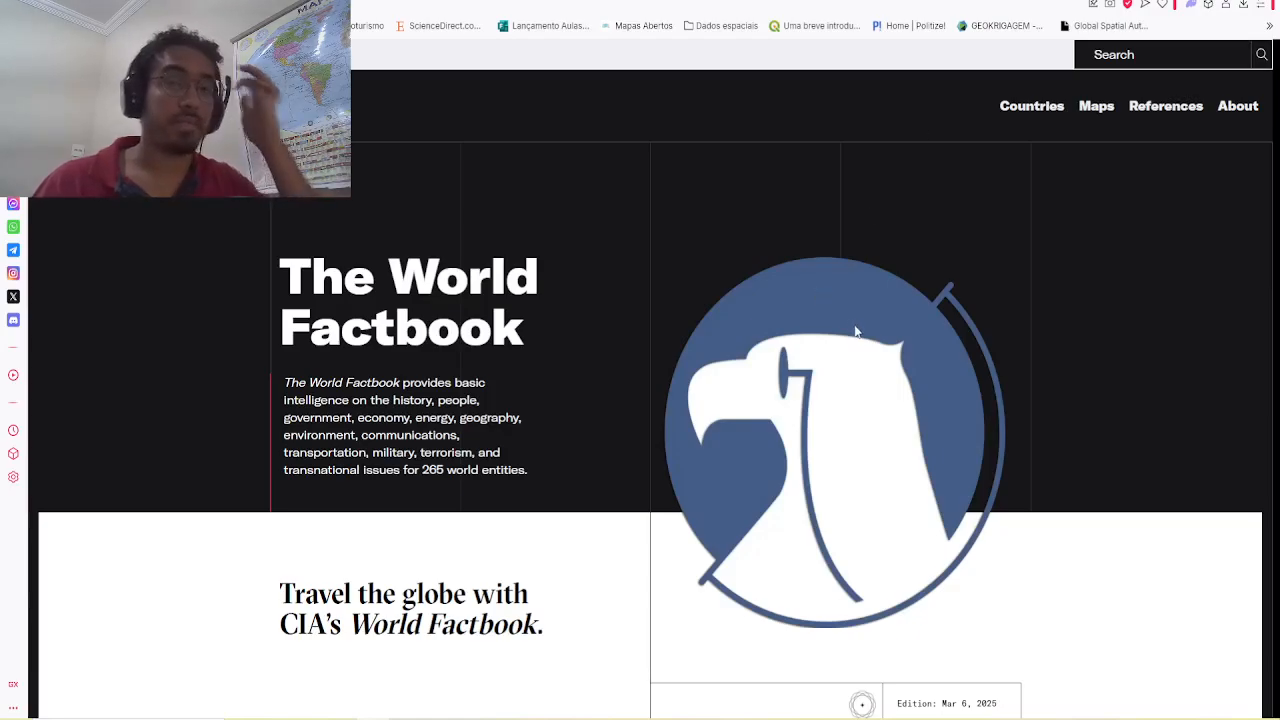
Step: Look over the World Factbook home page and copy its web address
scroll(843, 403, "down", 5)
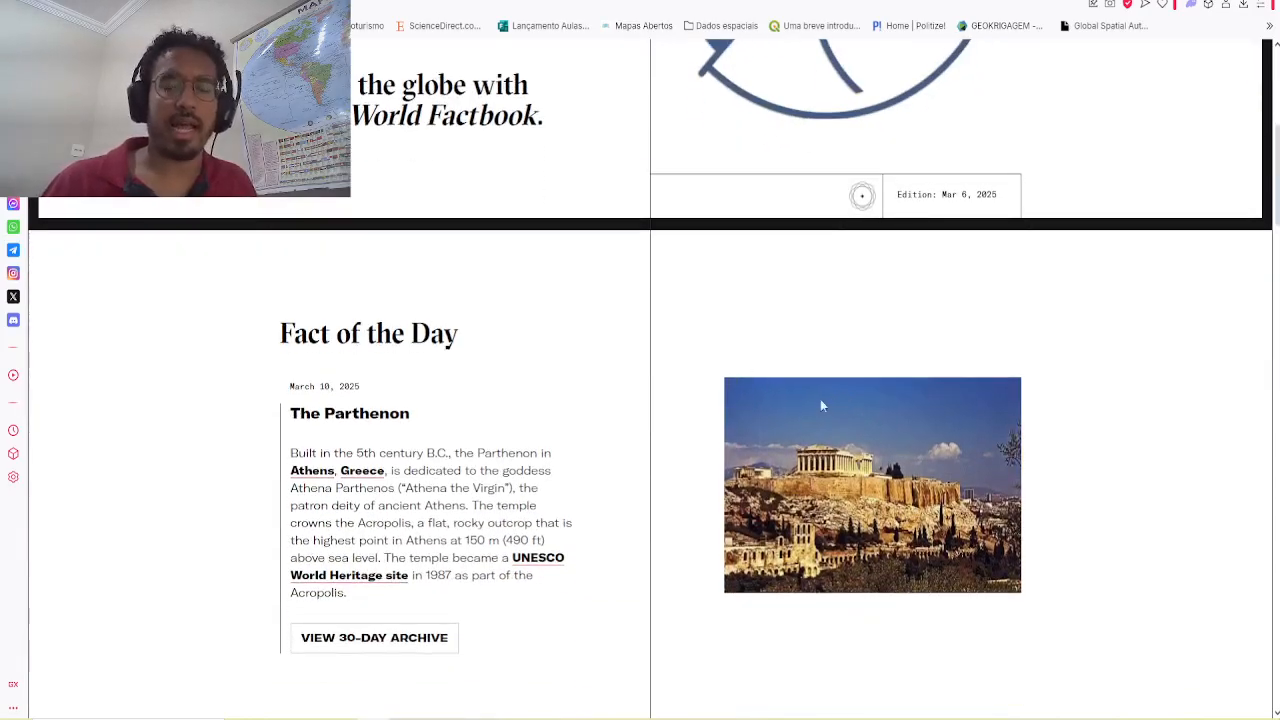
scroll(904, 426, "down", 2)
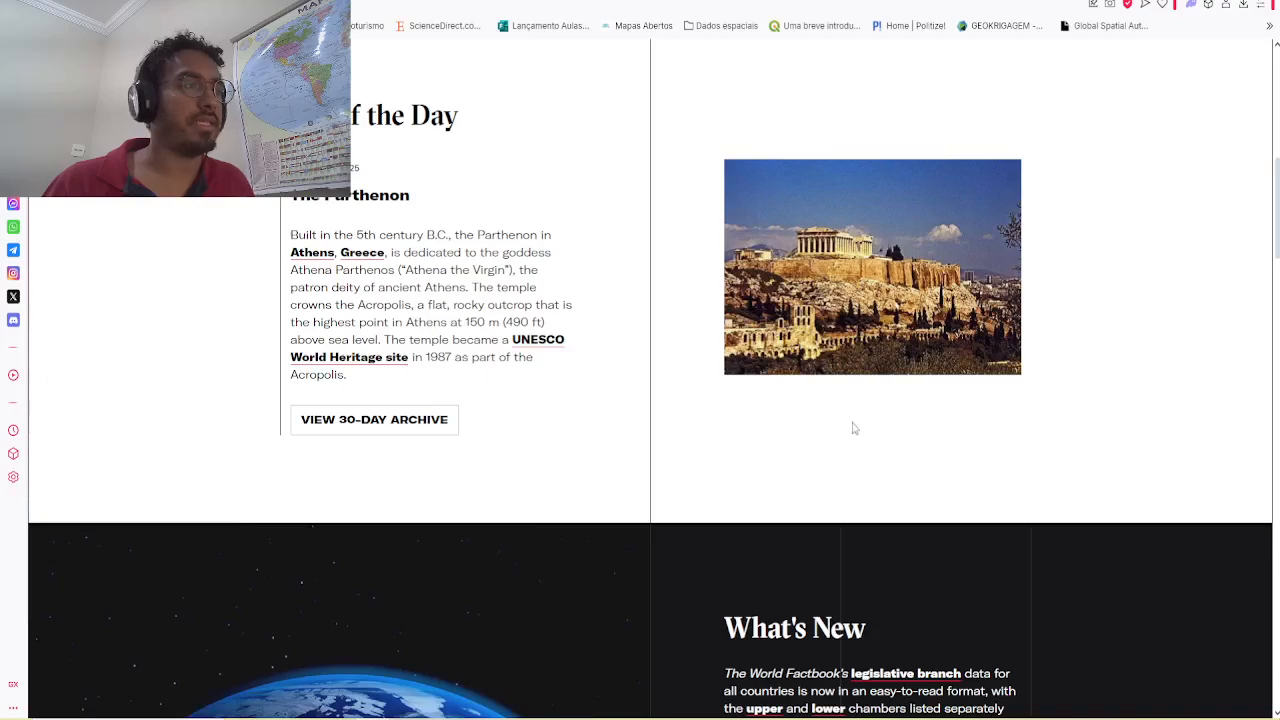
scroll(870, 420, "up", 8)
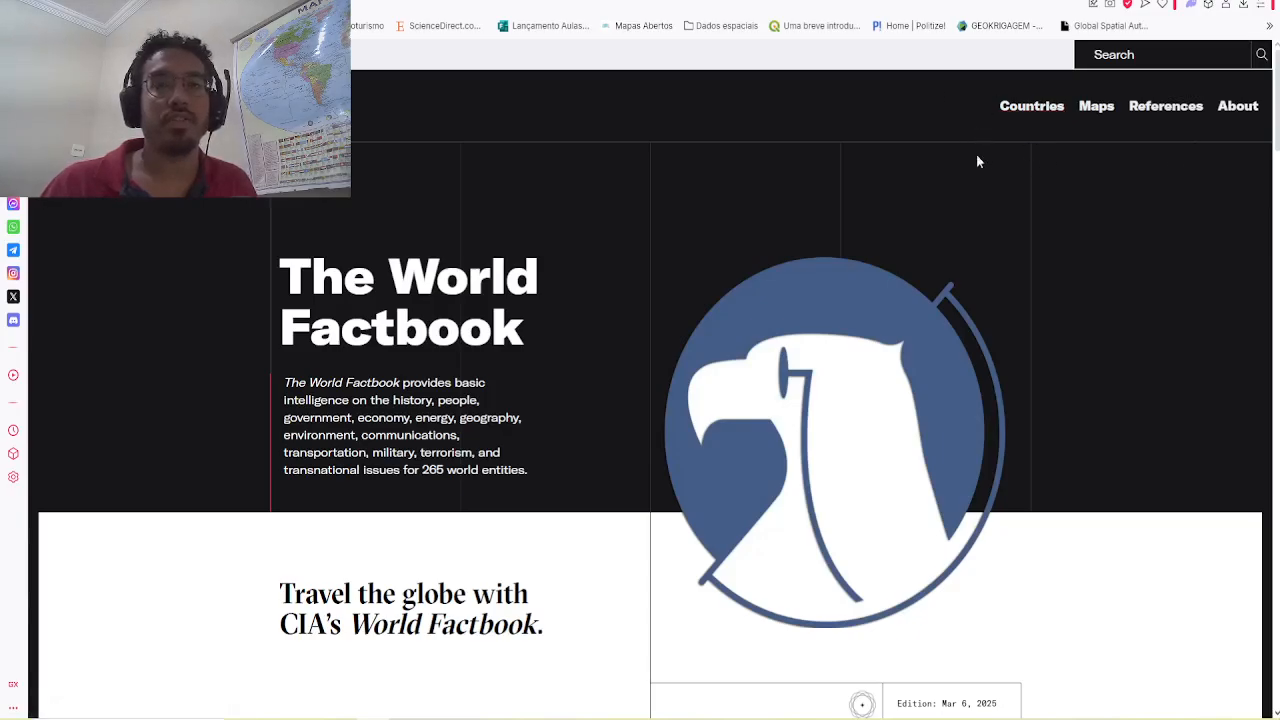
right_click(530, 8)
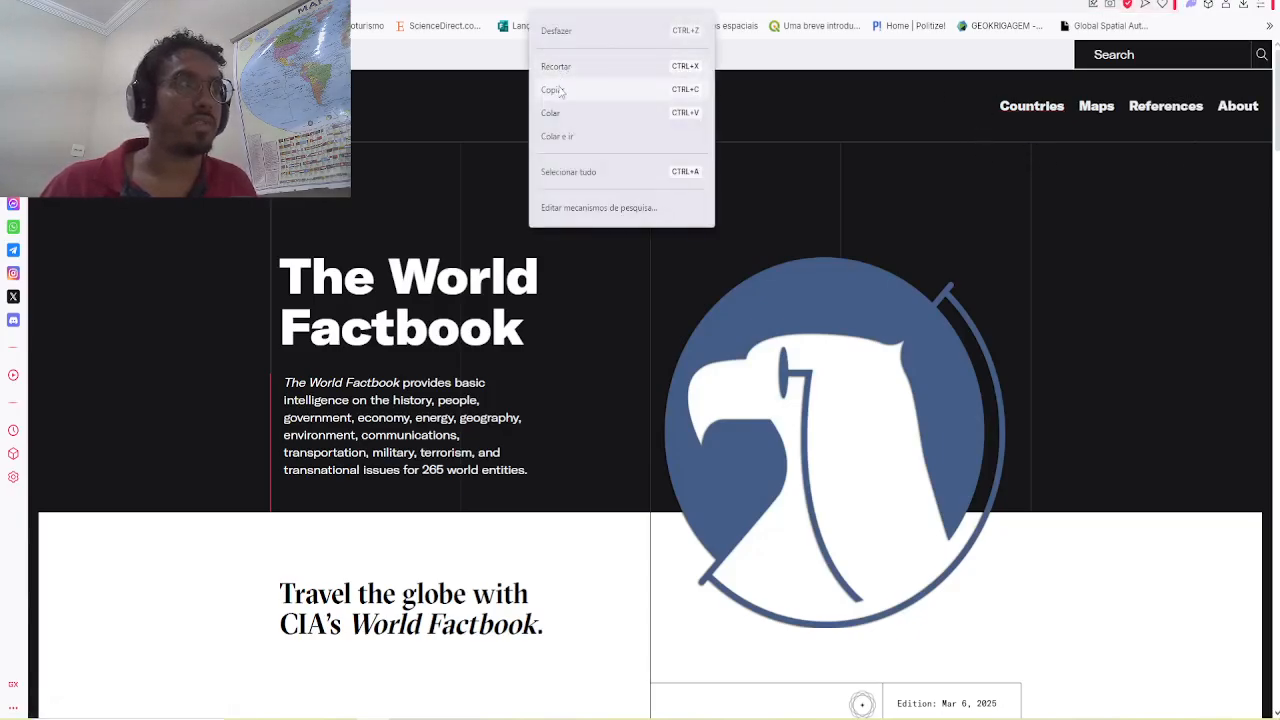
left_click(557, 88)
Step: Open Google Translate in another browser tab and set the translation direction from English to Portuguese (Brazil)
key("ctrl+Tab")
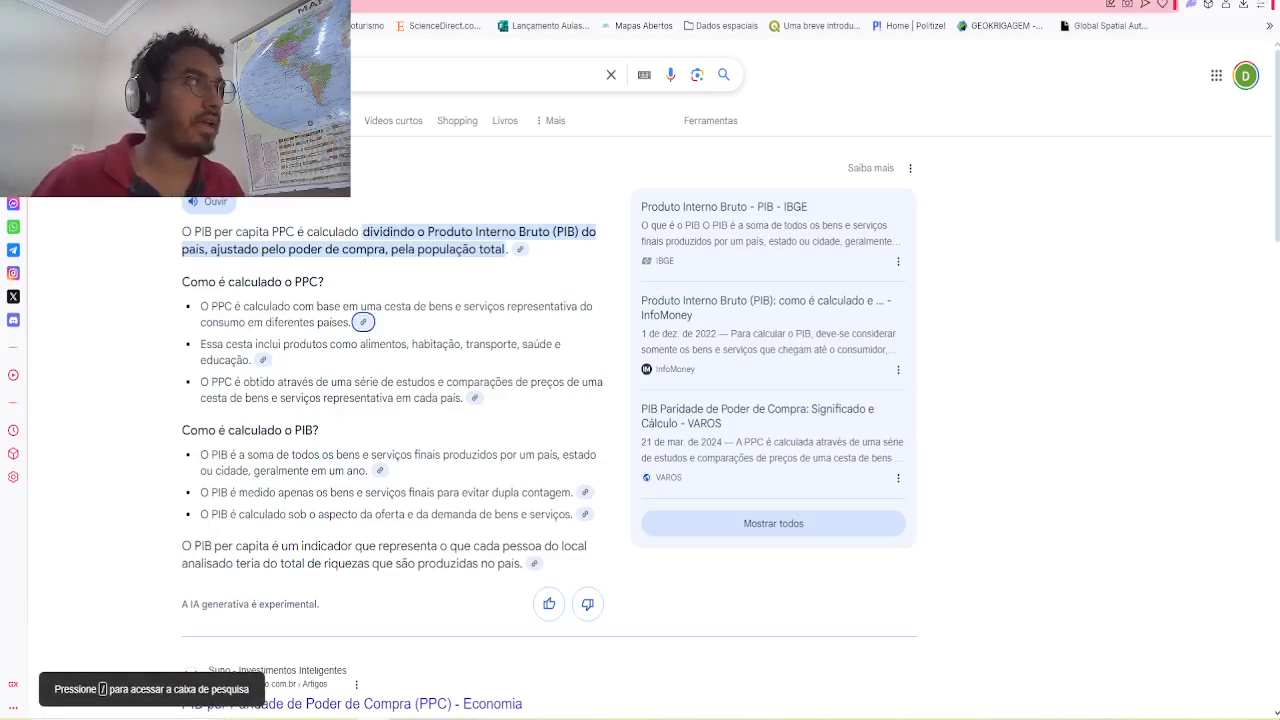
key("ctrl+l")
type("tra")
key("Return")
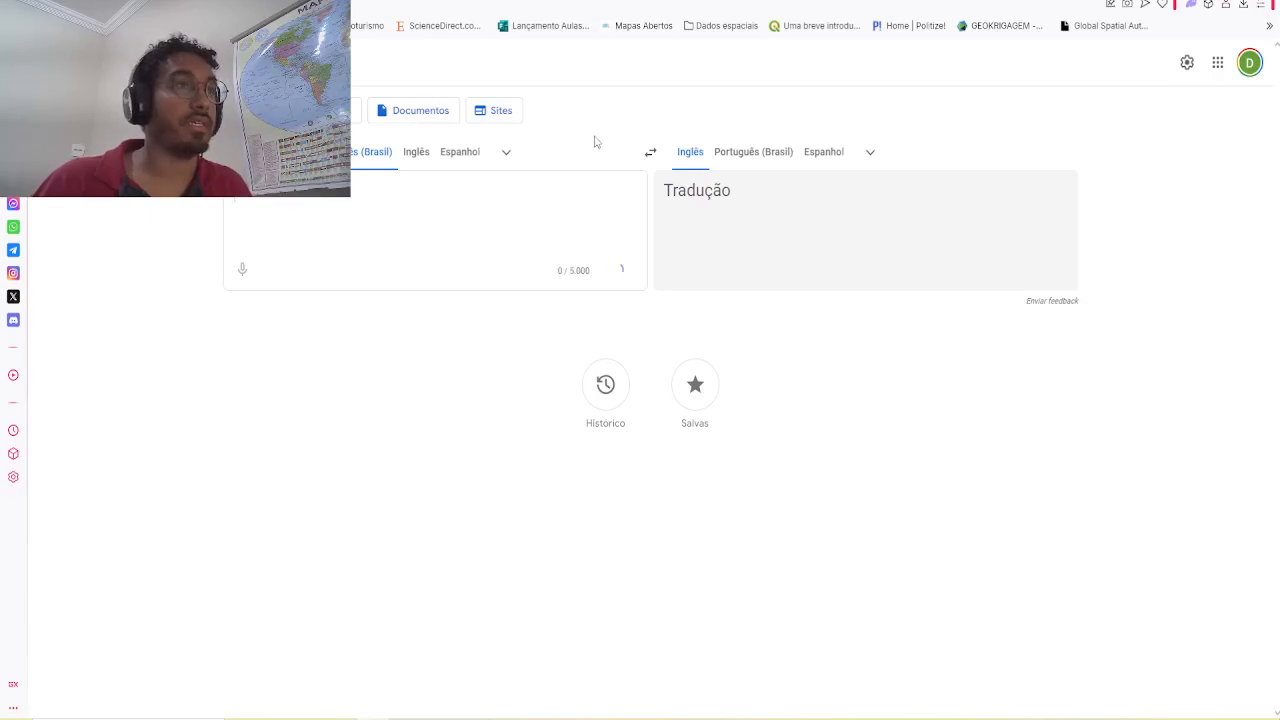
left_click(650, 152)
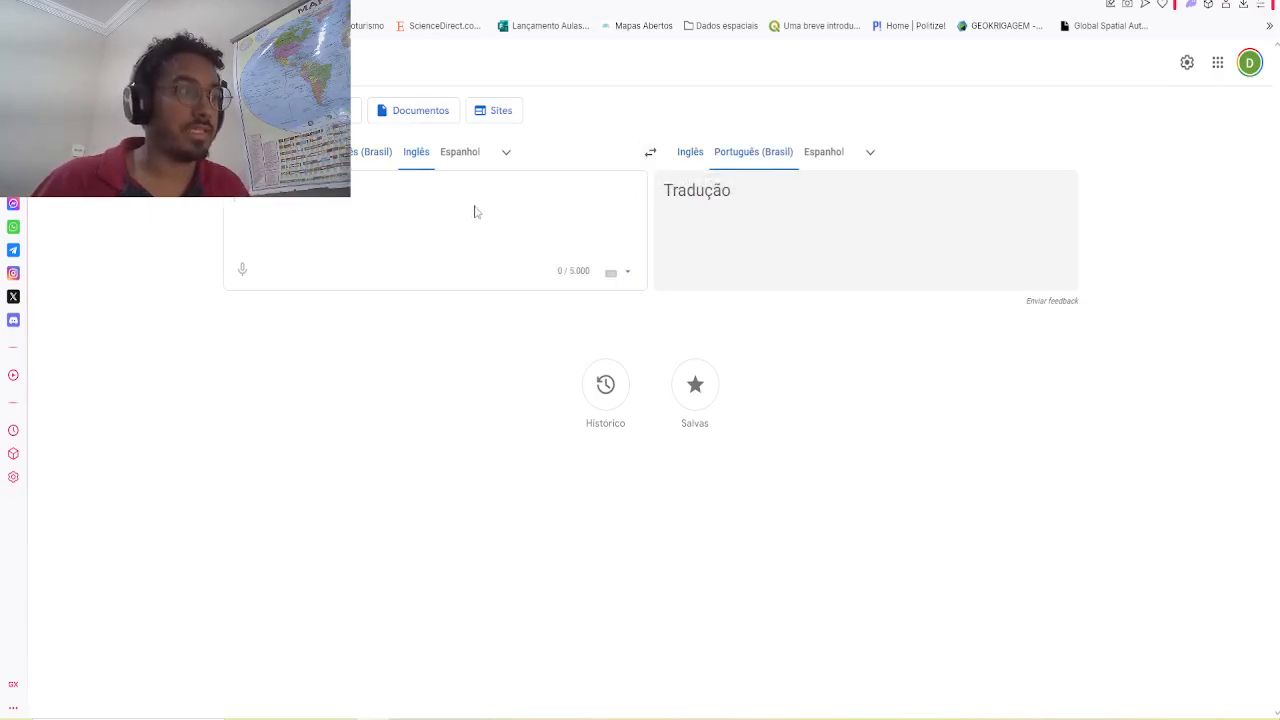
type("https://www.cia.gov/the-world-factbook/")
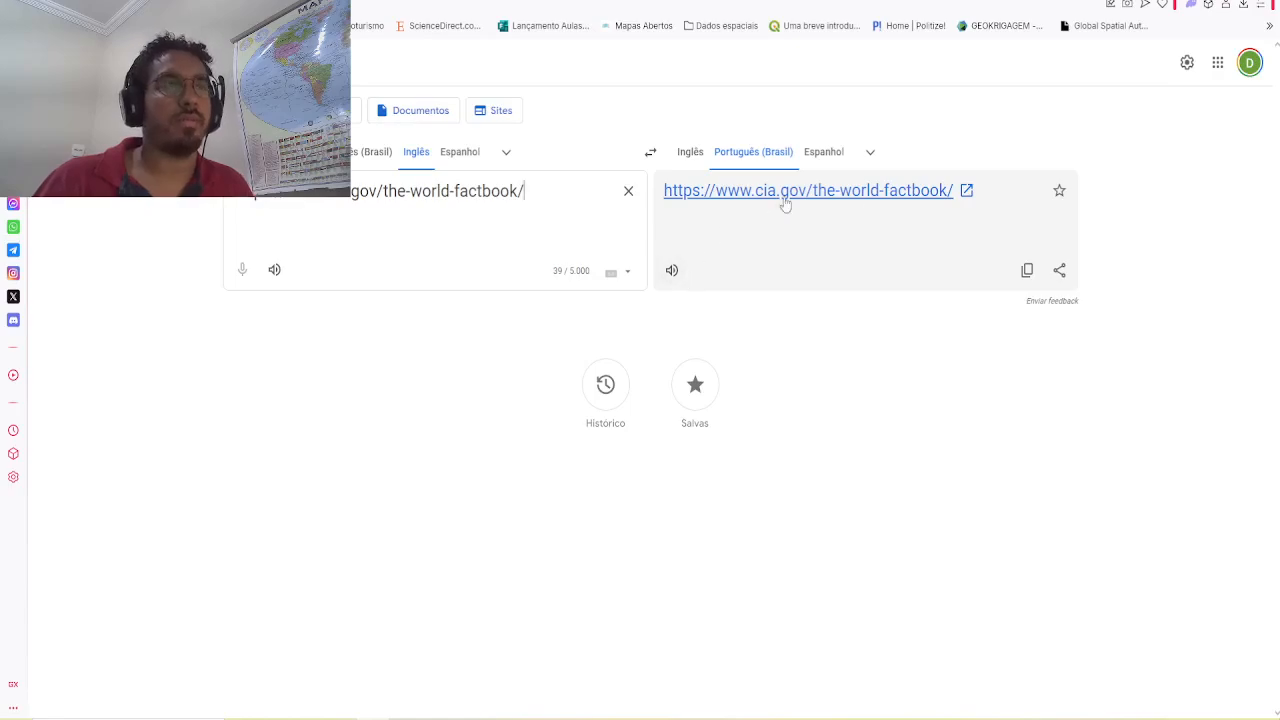
left_click(738, 194)
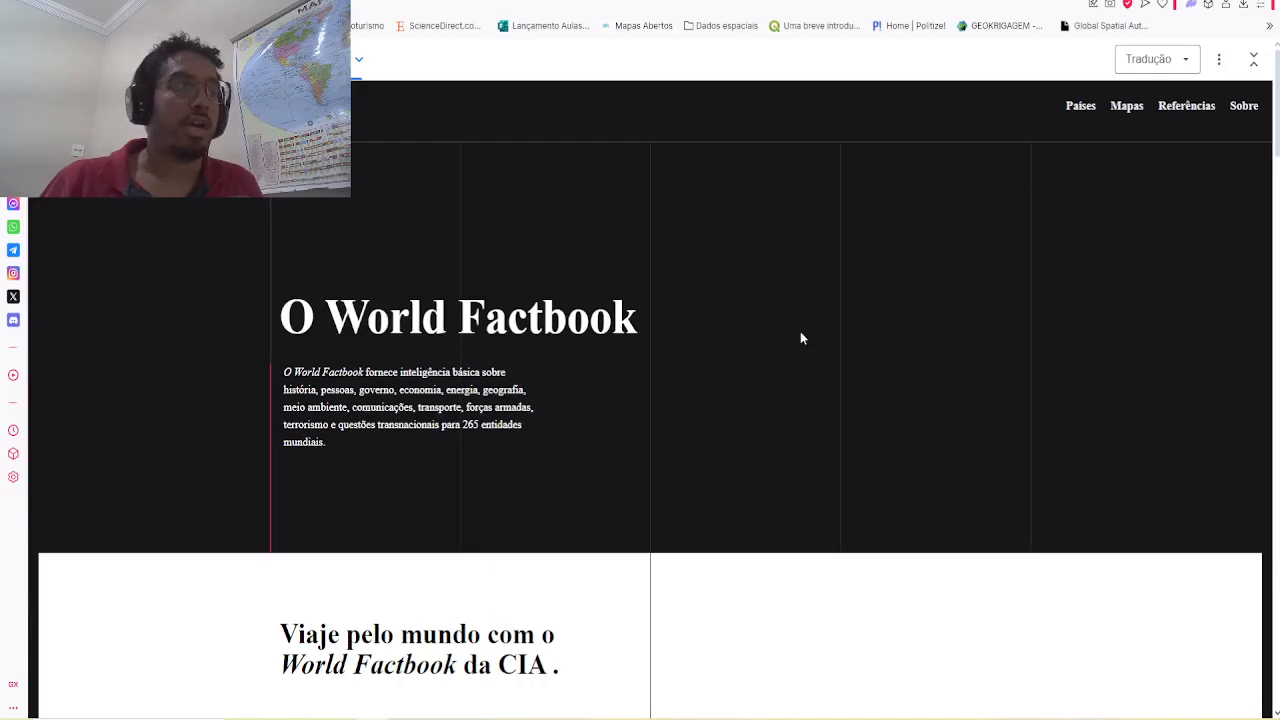
scroll(464, 377, "down", 4)
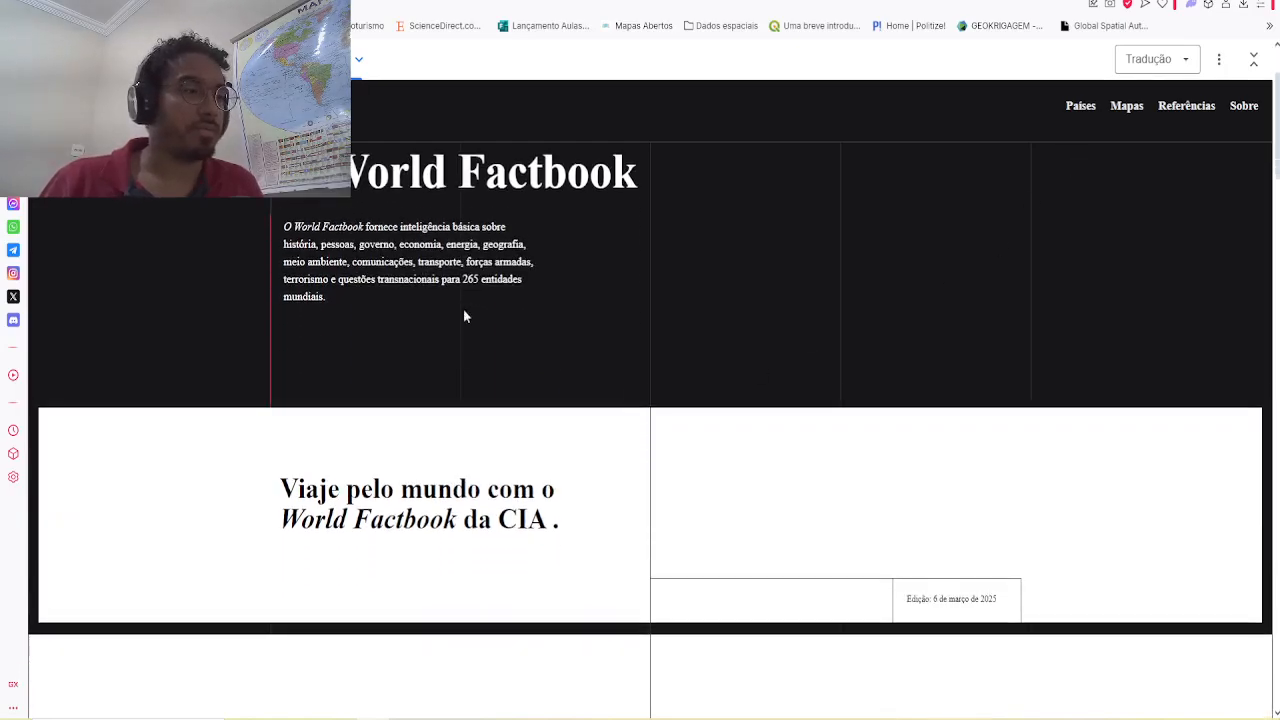
scroll(700, 334, "up", 4)
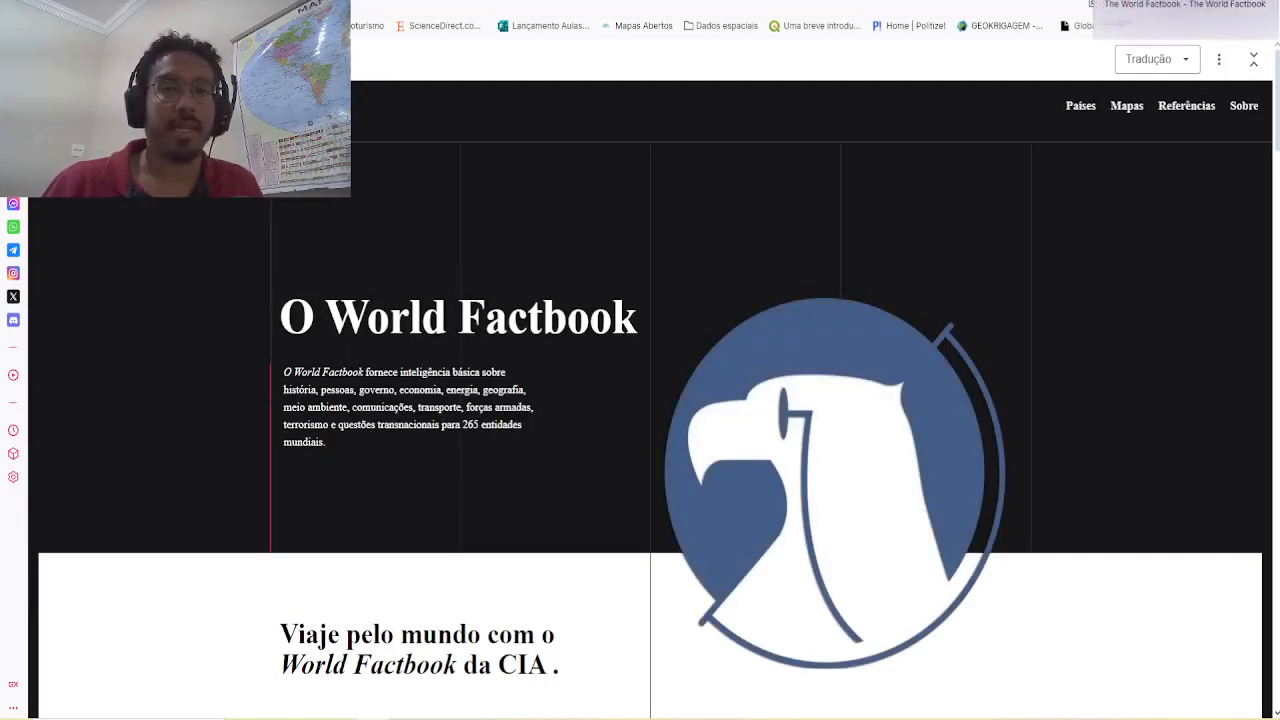
Step: Return to the original English site, filter the country list by the letter P and open Portugal's page
left_click(1253, 60)
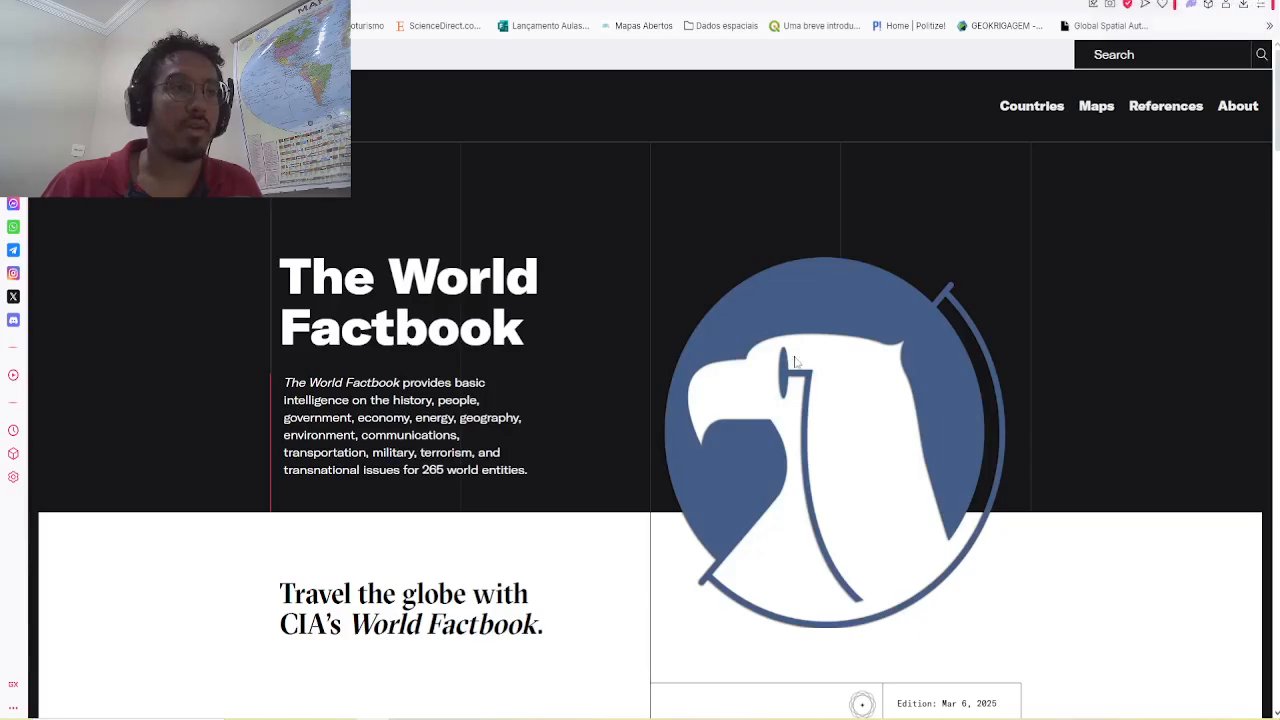
left_click(1038, 110)
scroll(780, 355, "down", 2)
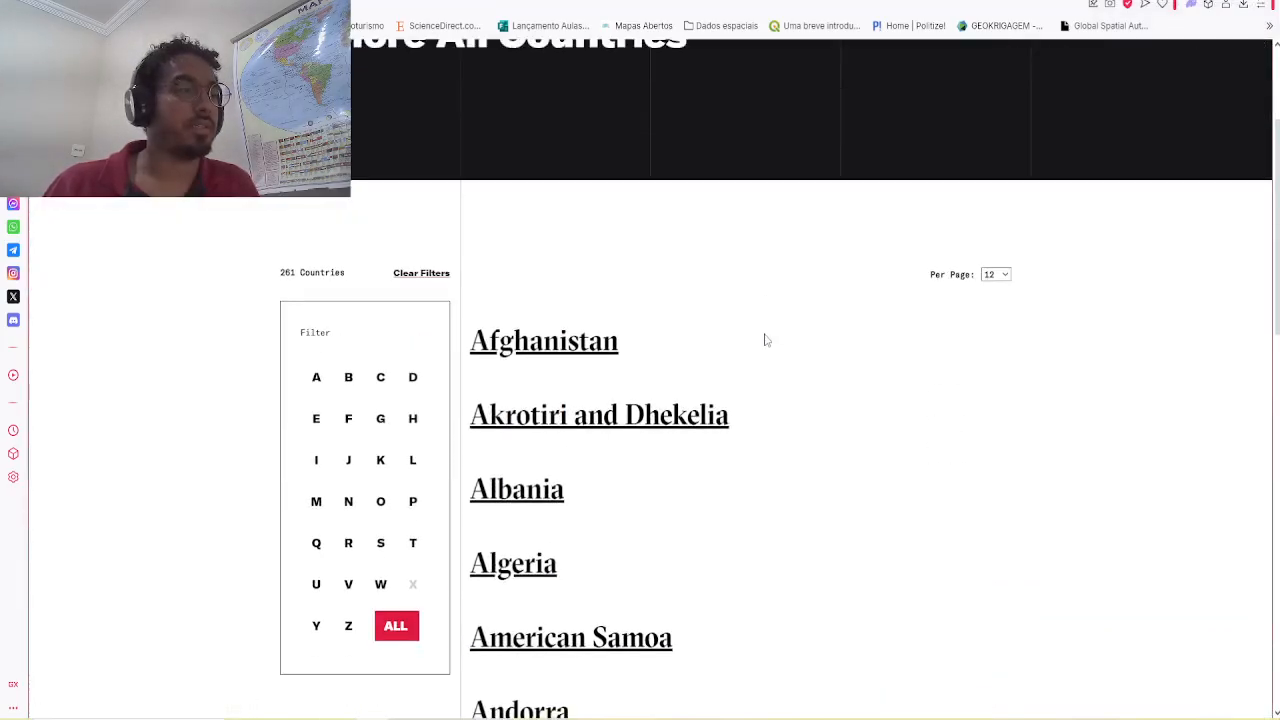
scroll(623, 334, "down", 9)
scroll(654, 391, "up", 3)
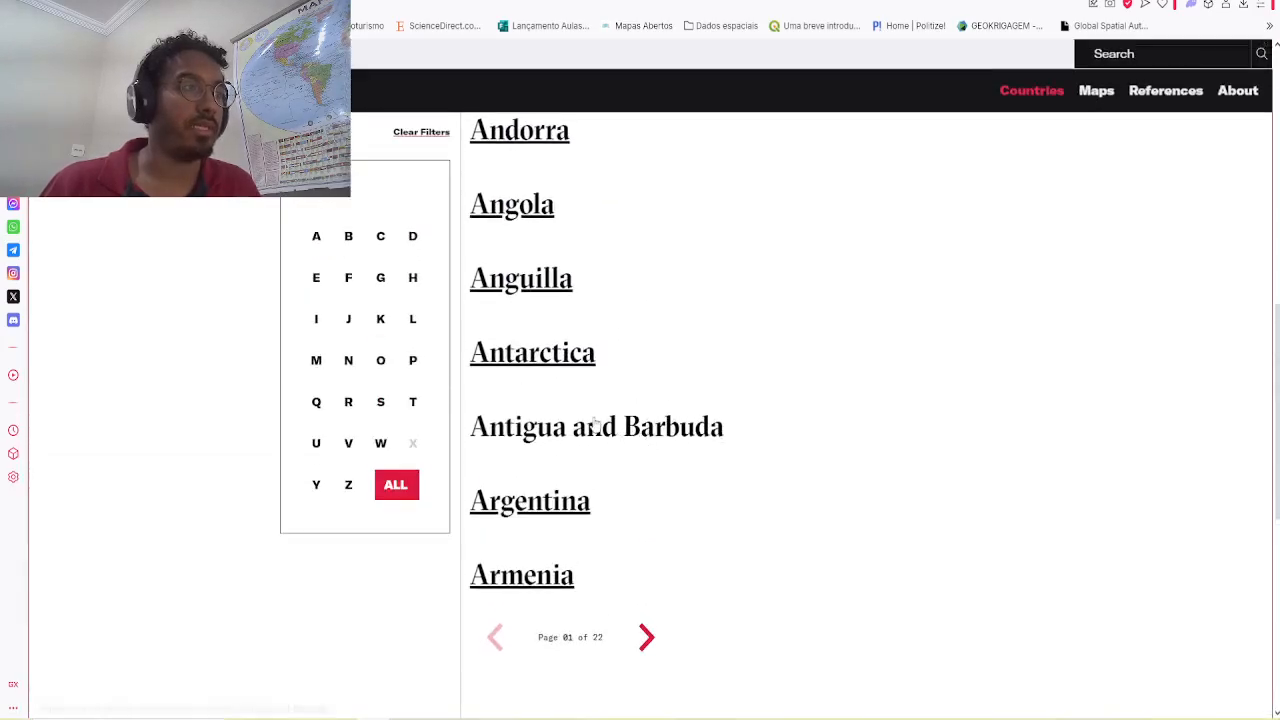
left_click(412, 360)
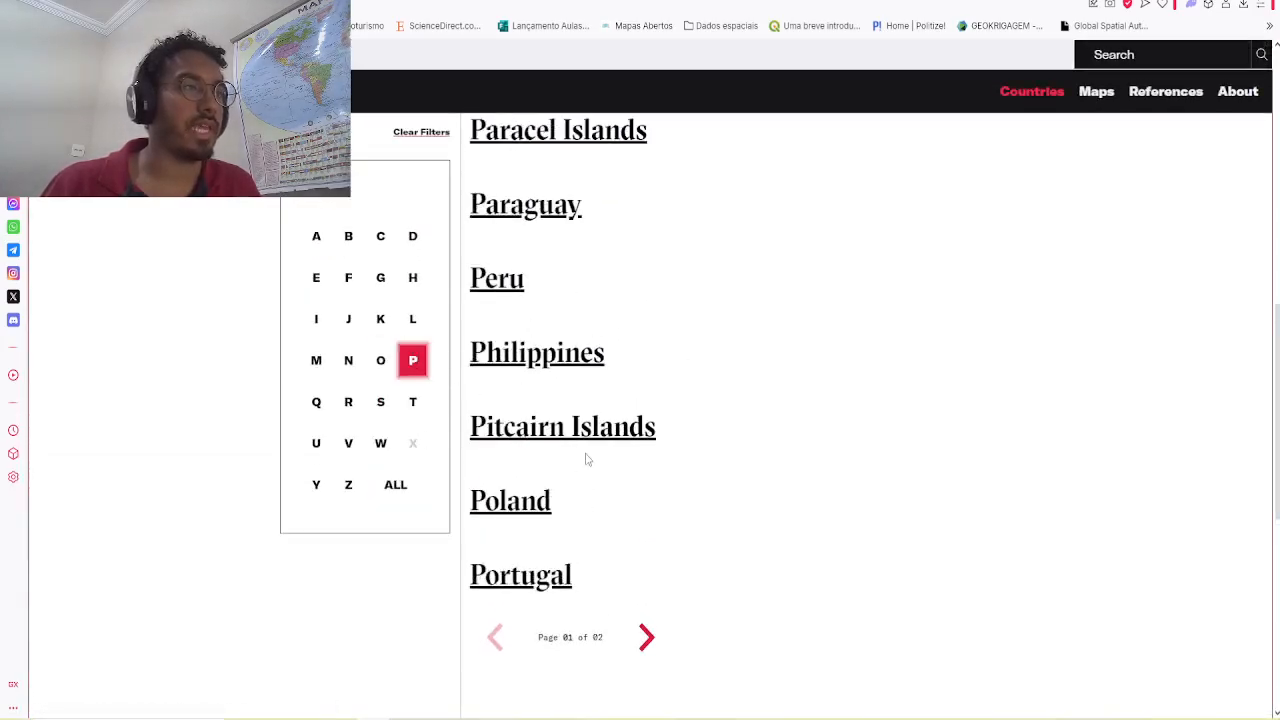
left_click(555, 577)
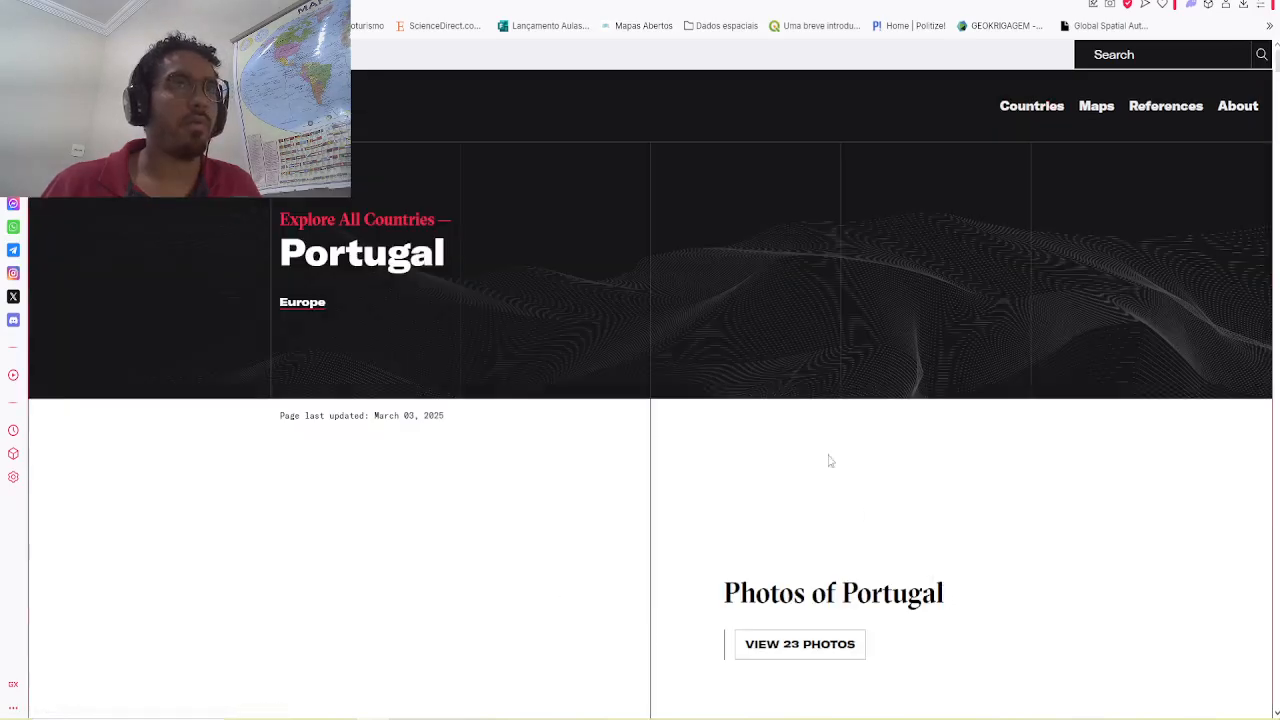
Step: View the photo gallery of Portugal and return to the country page
scroll(770, 369, "down", 2)
scroll(631, 286, "down", 3)
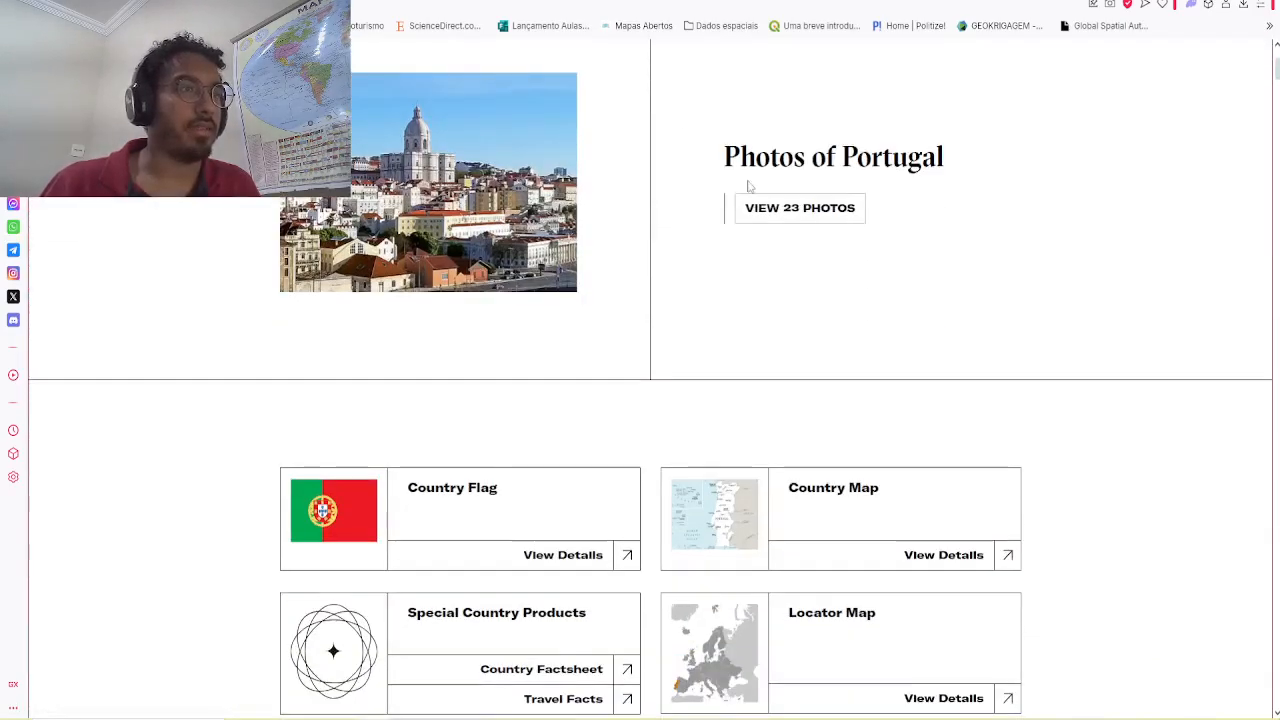
scroll(818, 357, "up", 2)
left_click(822, 358)
scroll(478, 203, "down", 2)
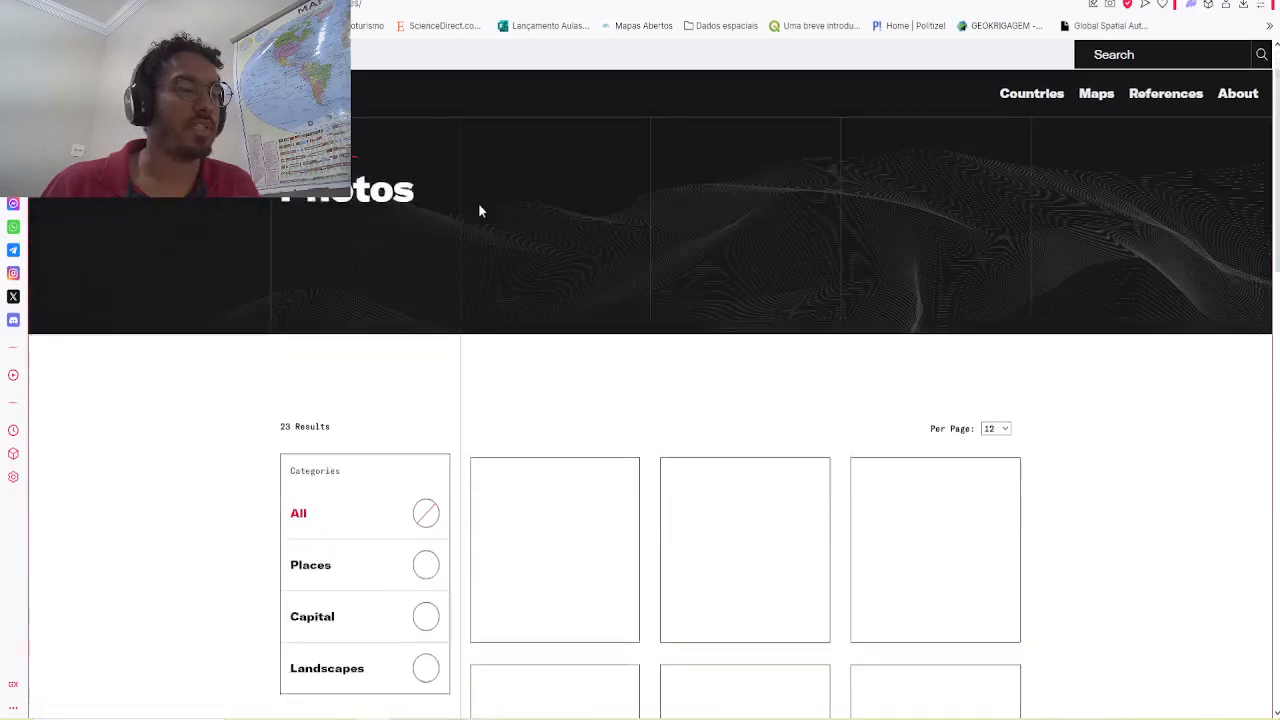
scroll(900, 314, "up", 3)
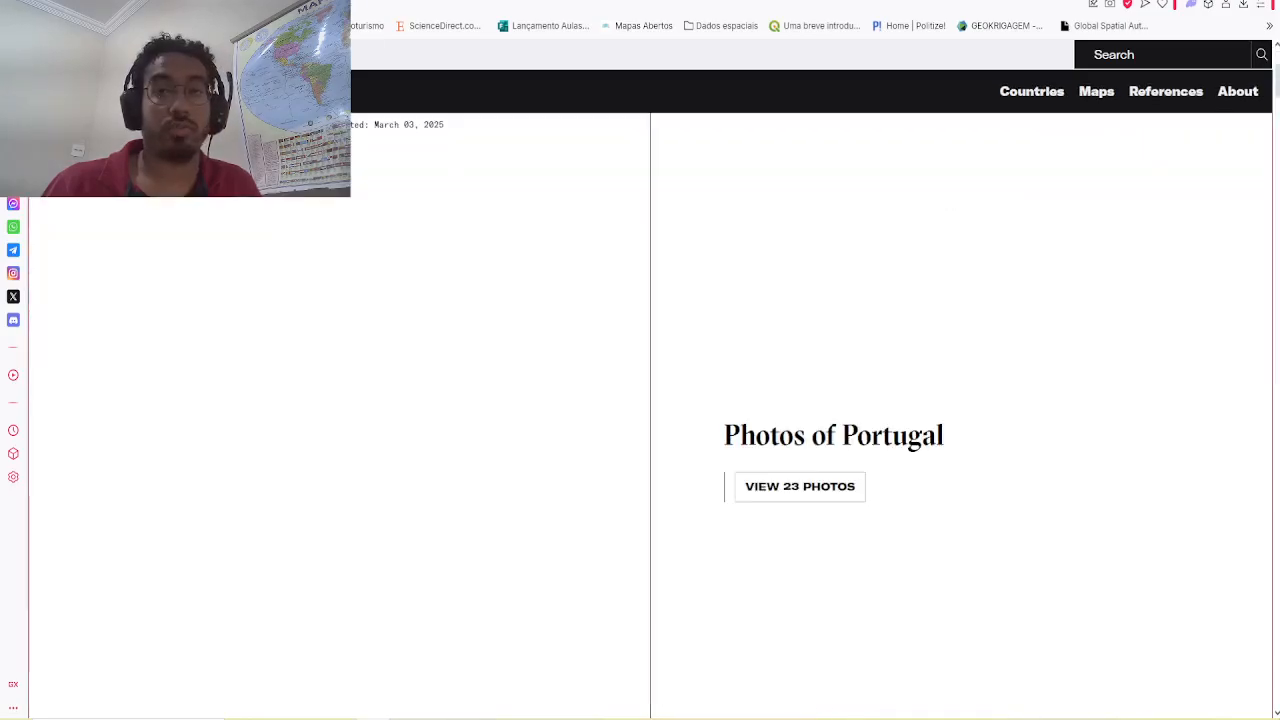
key("alt+Left")
scroll(917, 565, "up", 4)
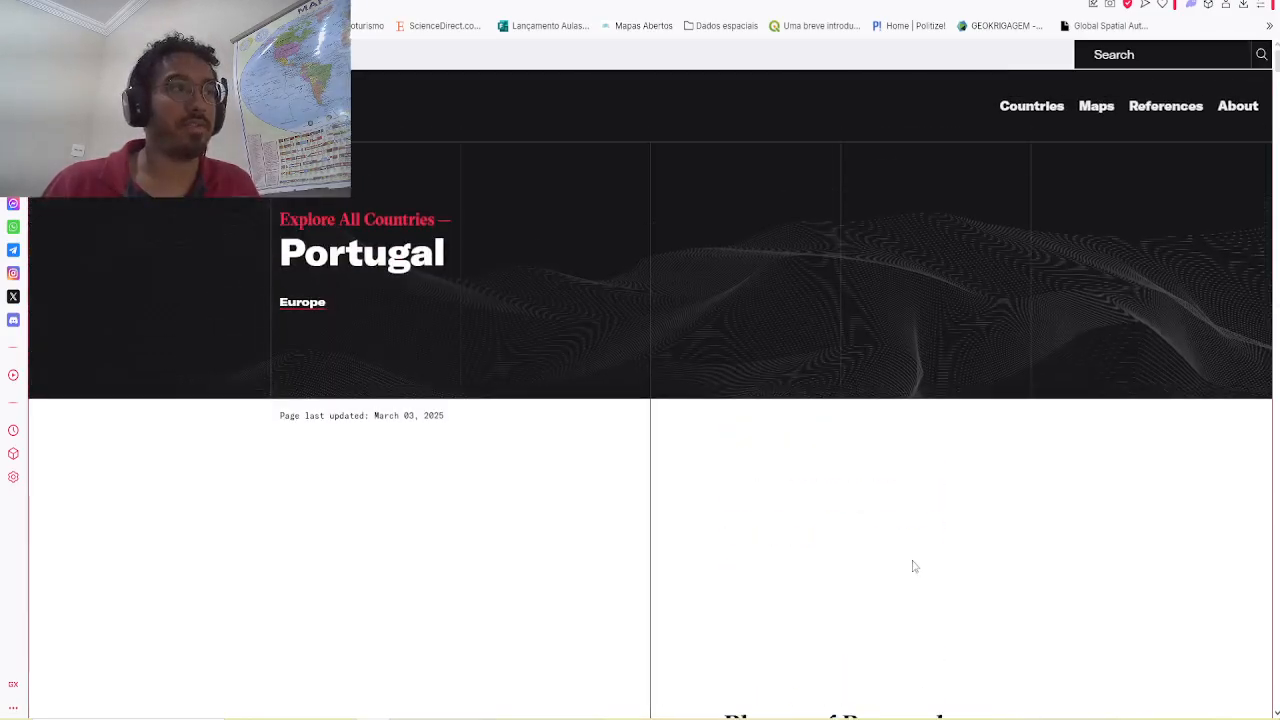
Step: Open the details of Portugal's country flag and display the flag's JPG image on its own
scroll(914, 565, "down", 7)
scroll(873, 554, "up", 4)
scroll(871, 554, "down", 5)
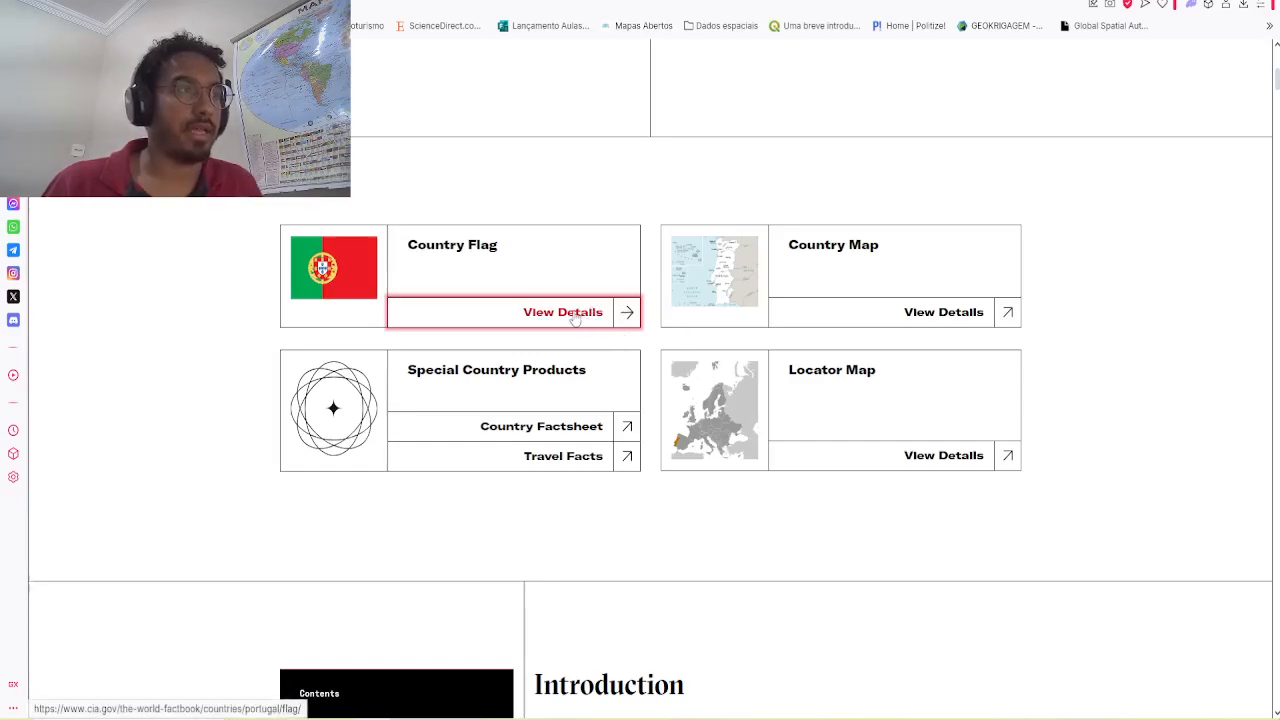
left_click(963, 320)
scroll(931, 326, "down", 2)
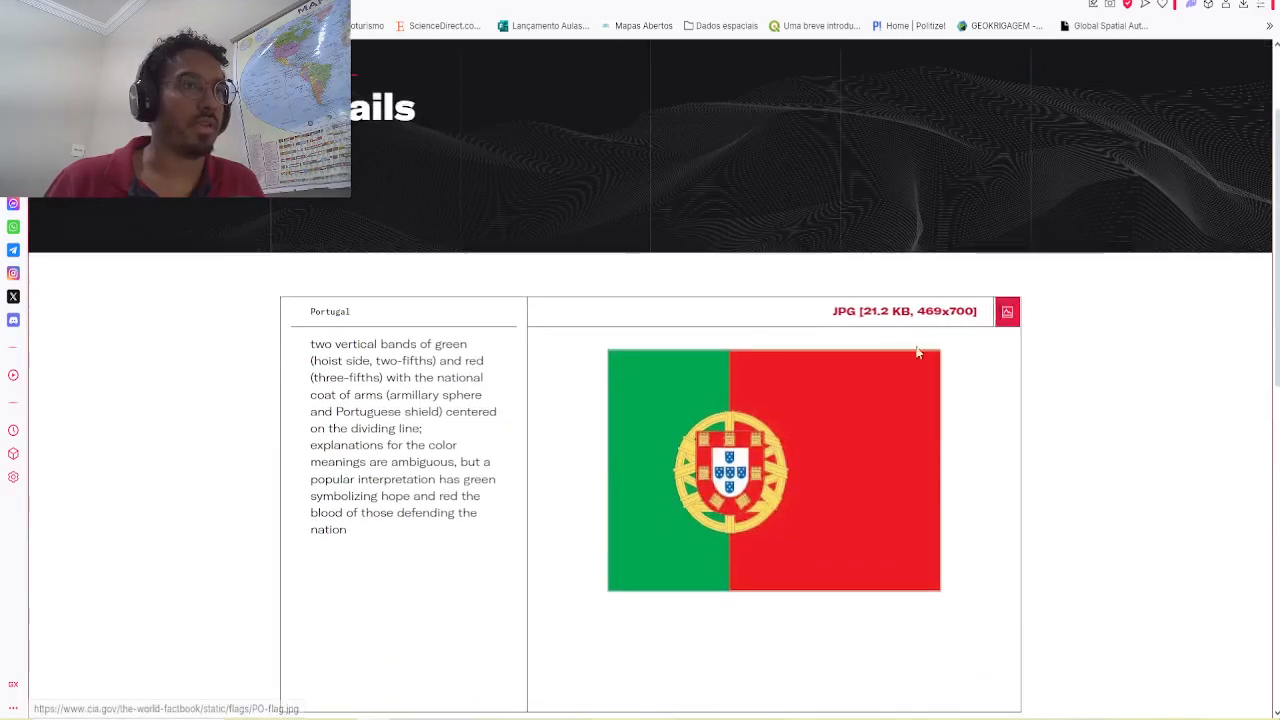
scroll(899, 376, "down", 2)
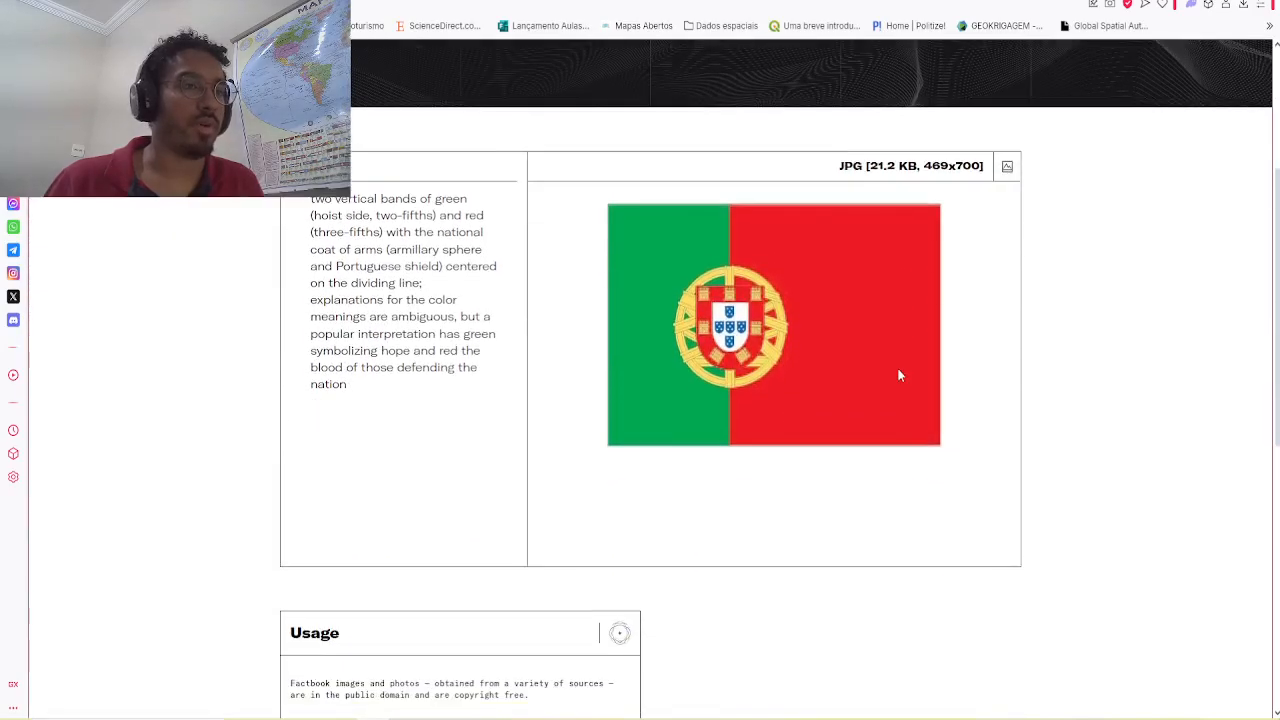
left_click(1010, 172)
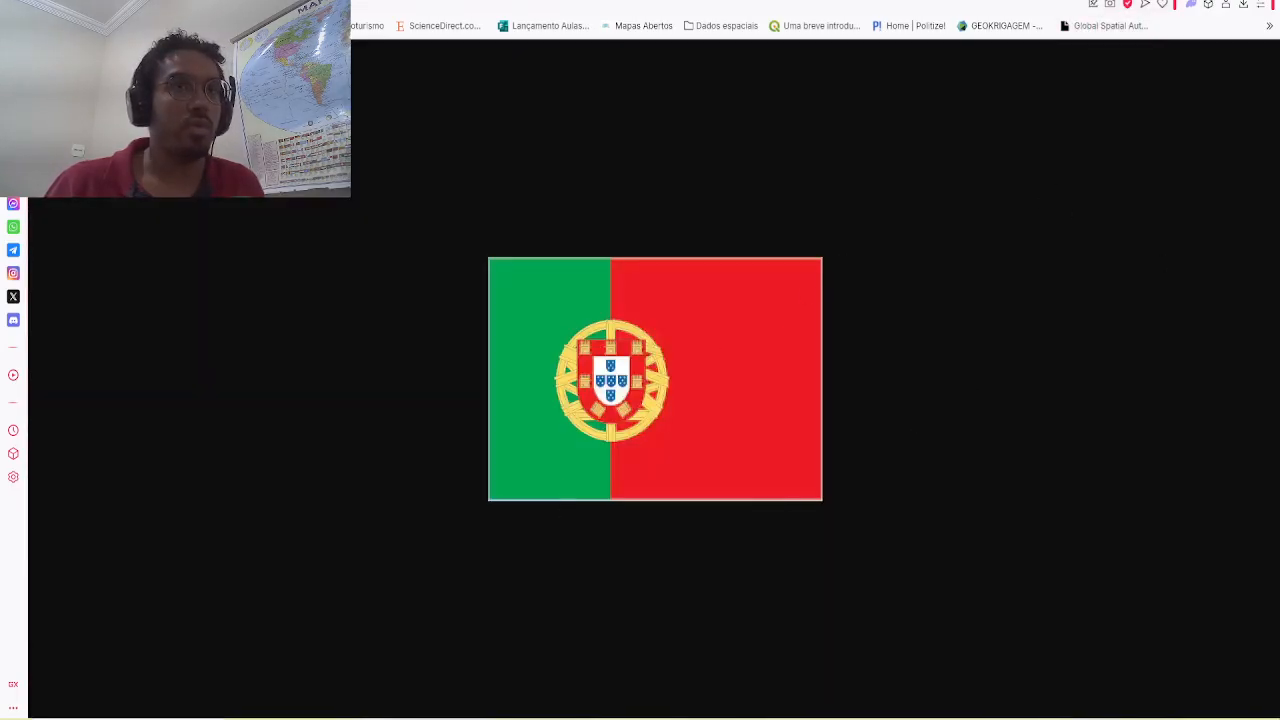
Step: Close the flag image, read the flag's description and usage notice, and return to Portugal's page
left_click(1186, 1)
scroll(790, 346, "down", 3)
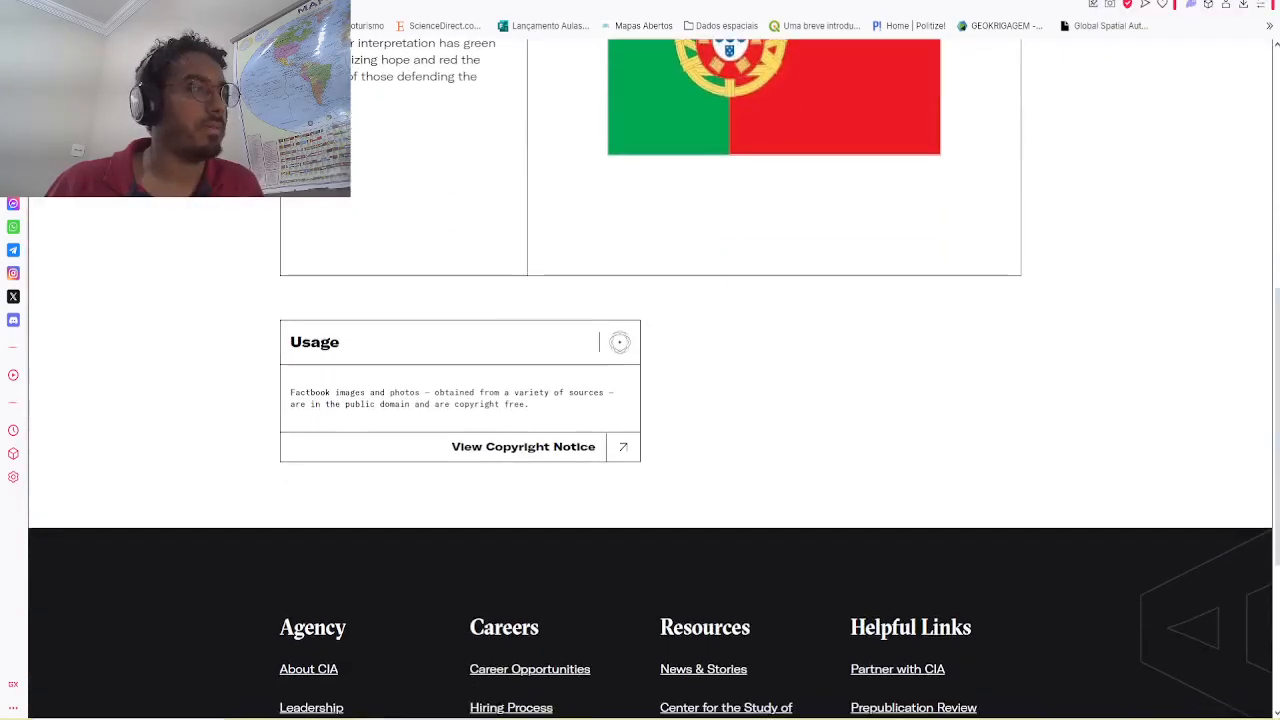
scroll(417, 232, "up", 3)
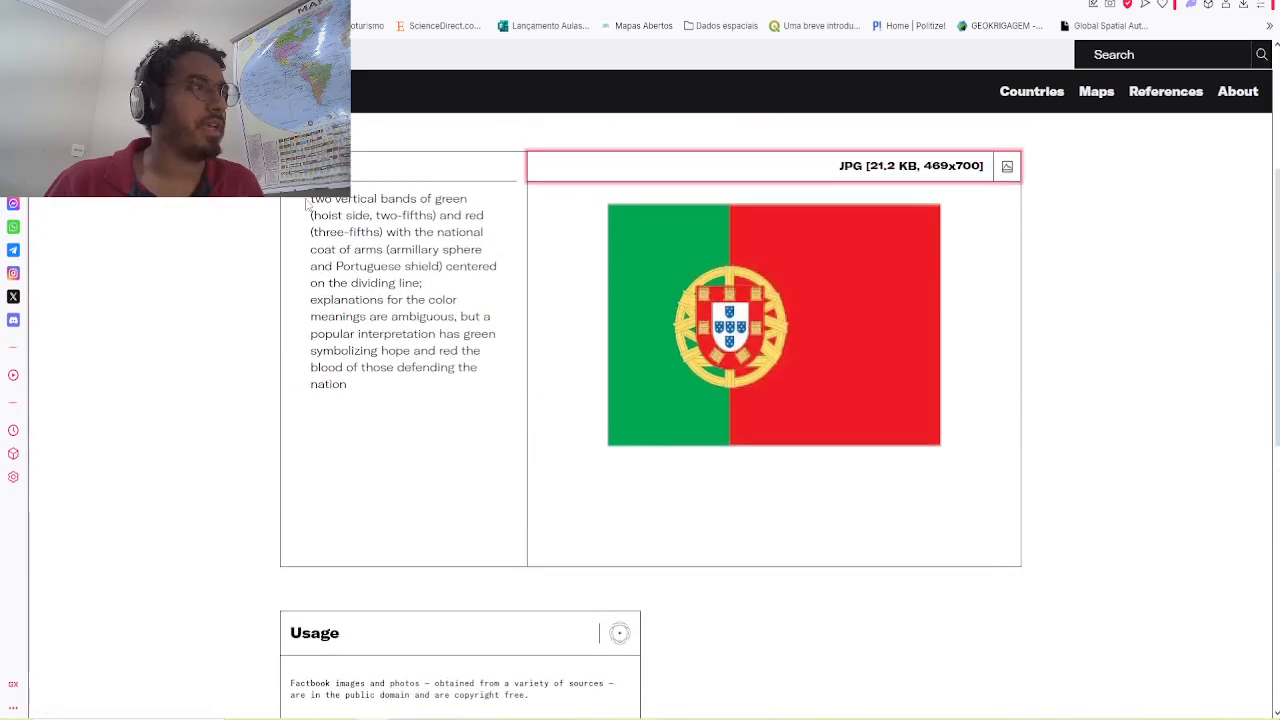
left_click_drag(306, 204, 423, 434)
left_click(428, 428)
key("alt+Left")
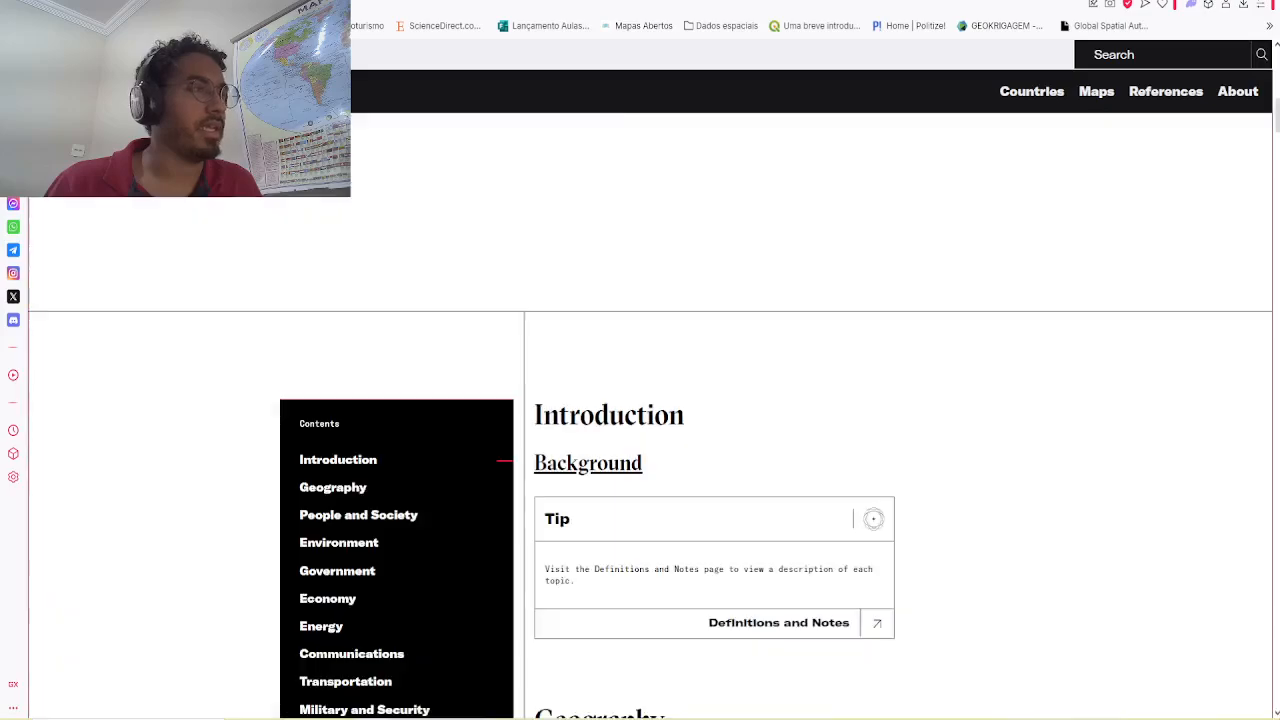
Step: View the details of Portugal's country map and return to the country page
scroll(489, 245, "up", 2)
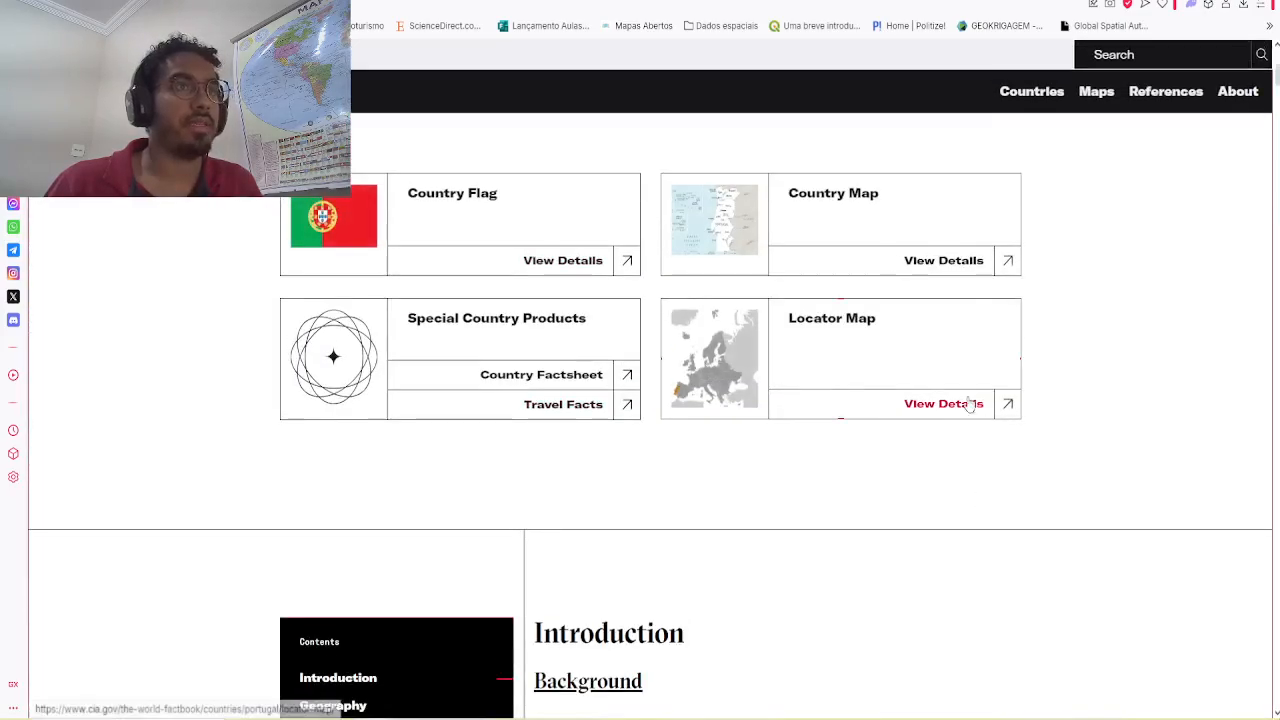
left_click(938, 260)
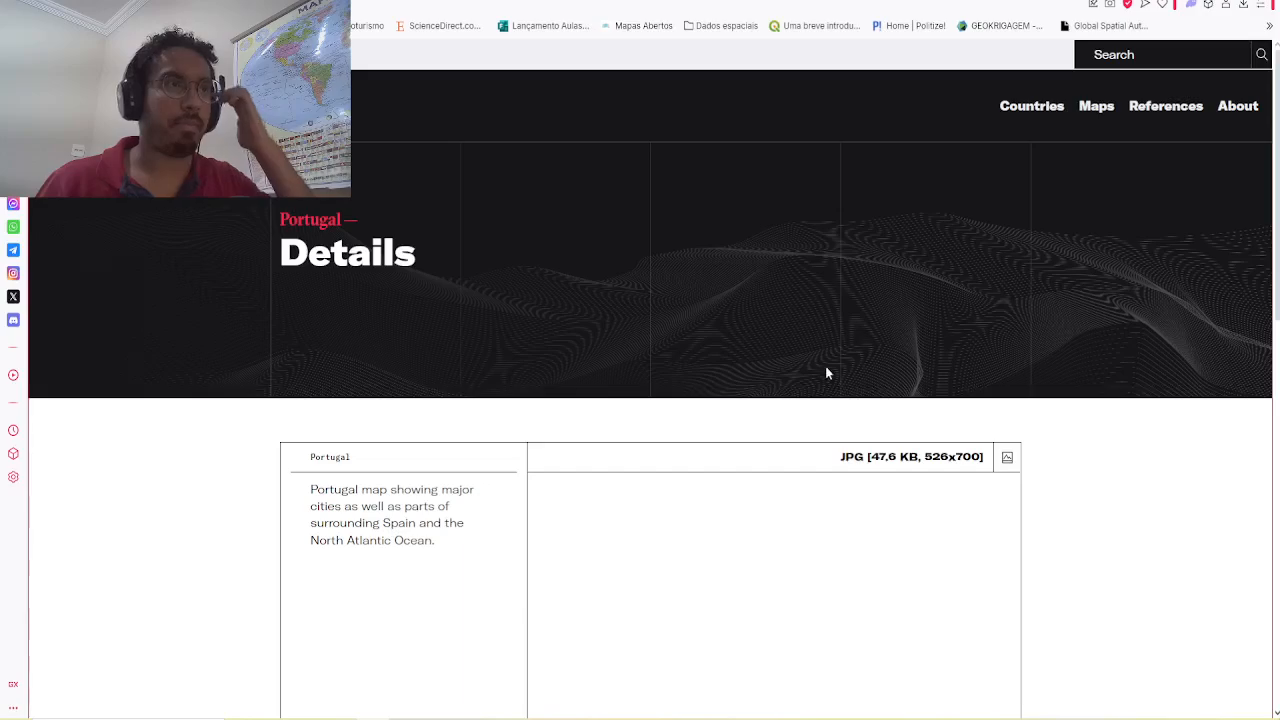
scroll(828, 369, "down", 4)
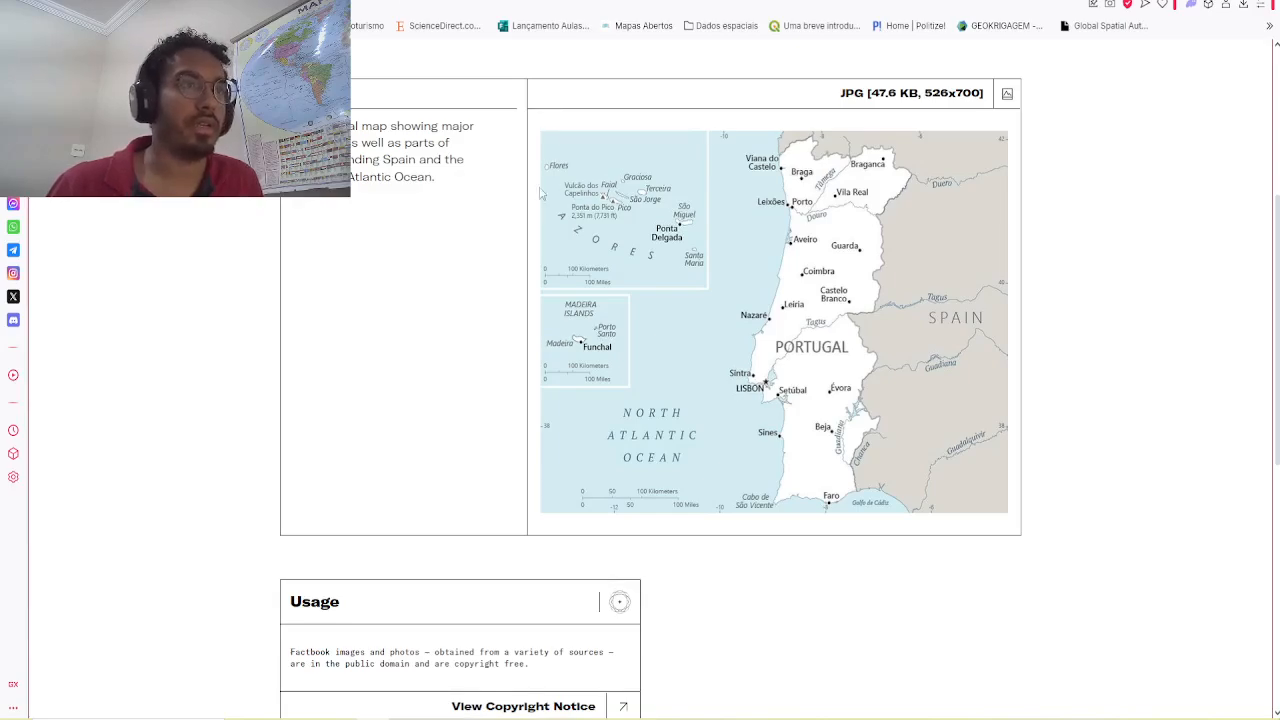
key("alt+Left")
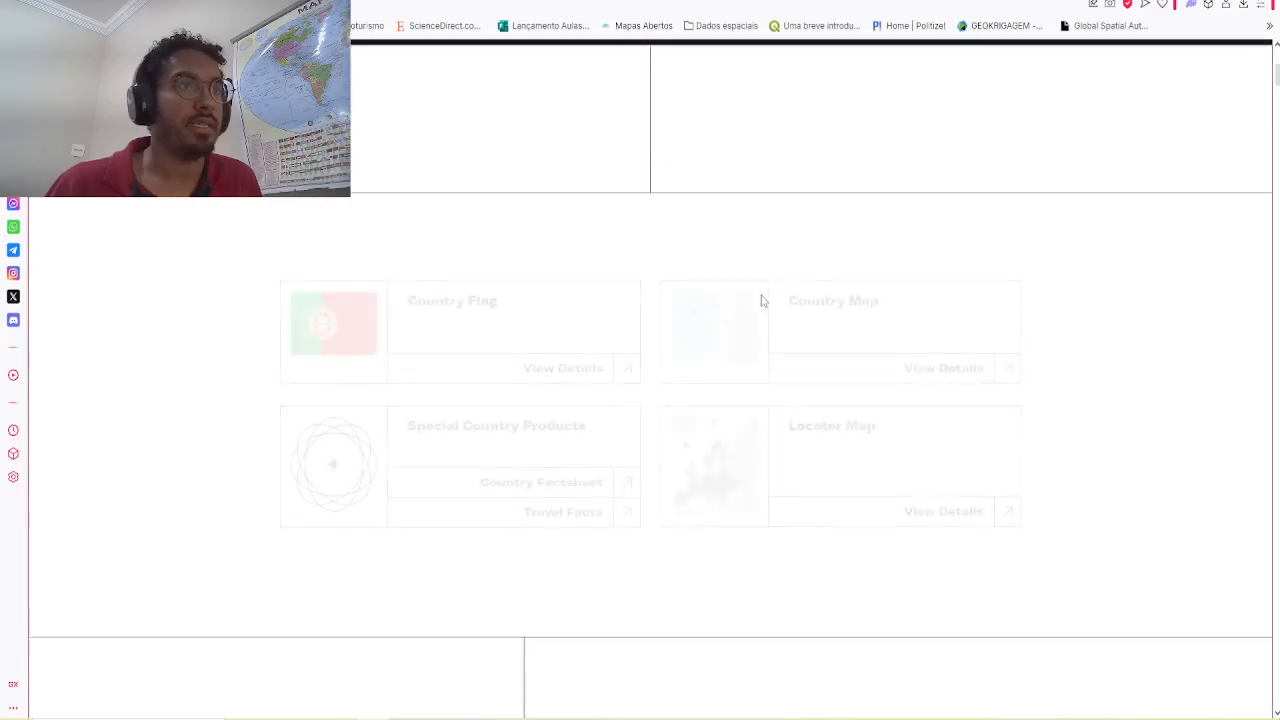
Step: Examine Portugal's locator map within Europe and go back to the country page
left_click(946, 514)
scroll(614, 237, "down", 4)
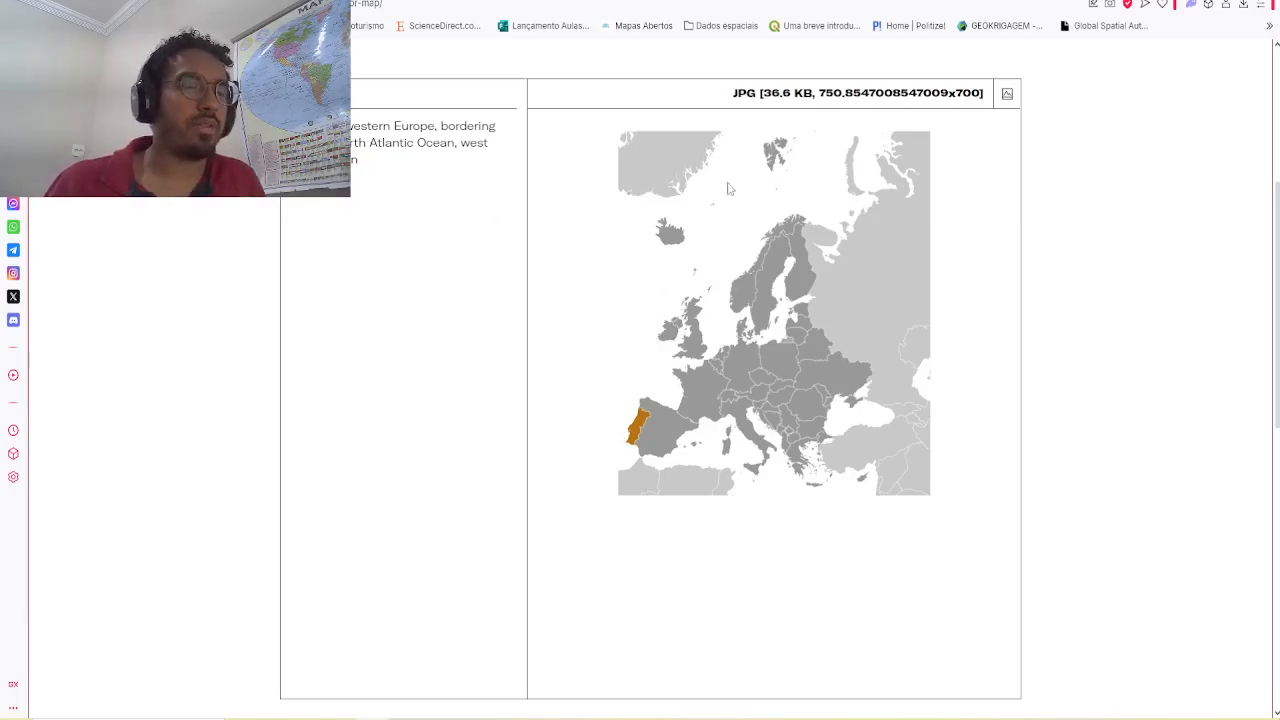
scroll(585, 247, "up", 3)
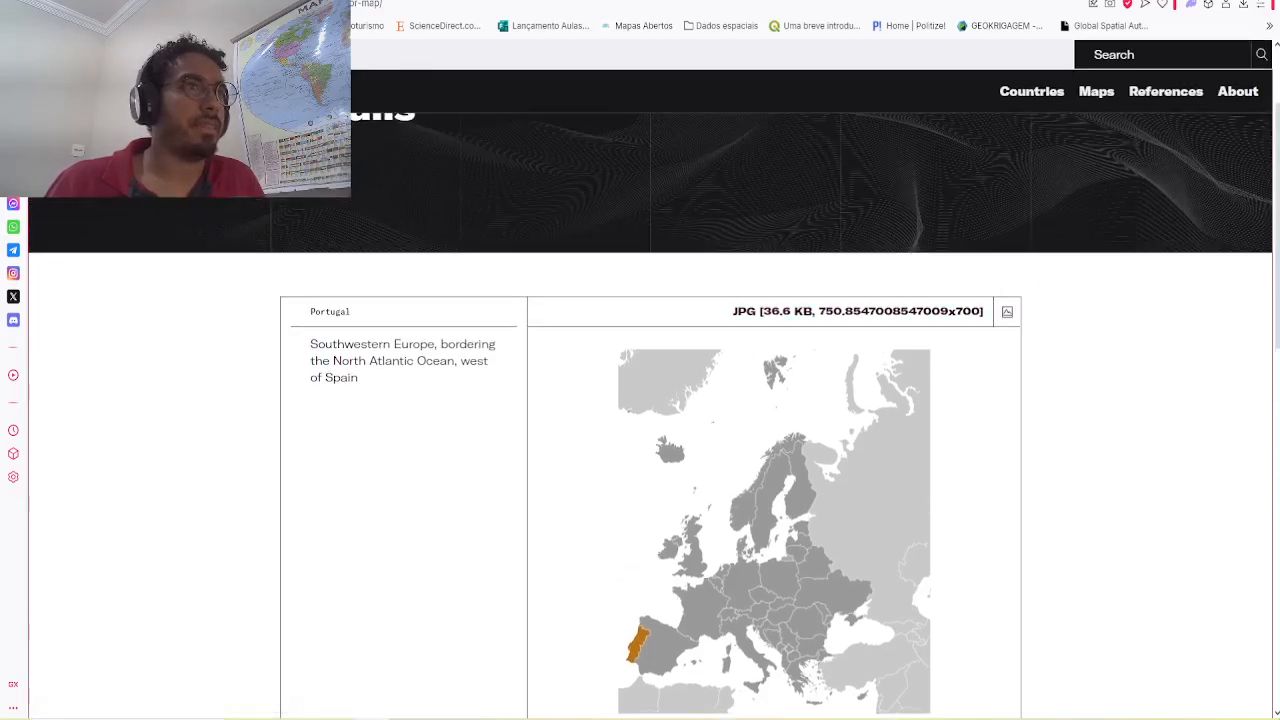
key("alt+Left")
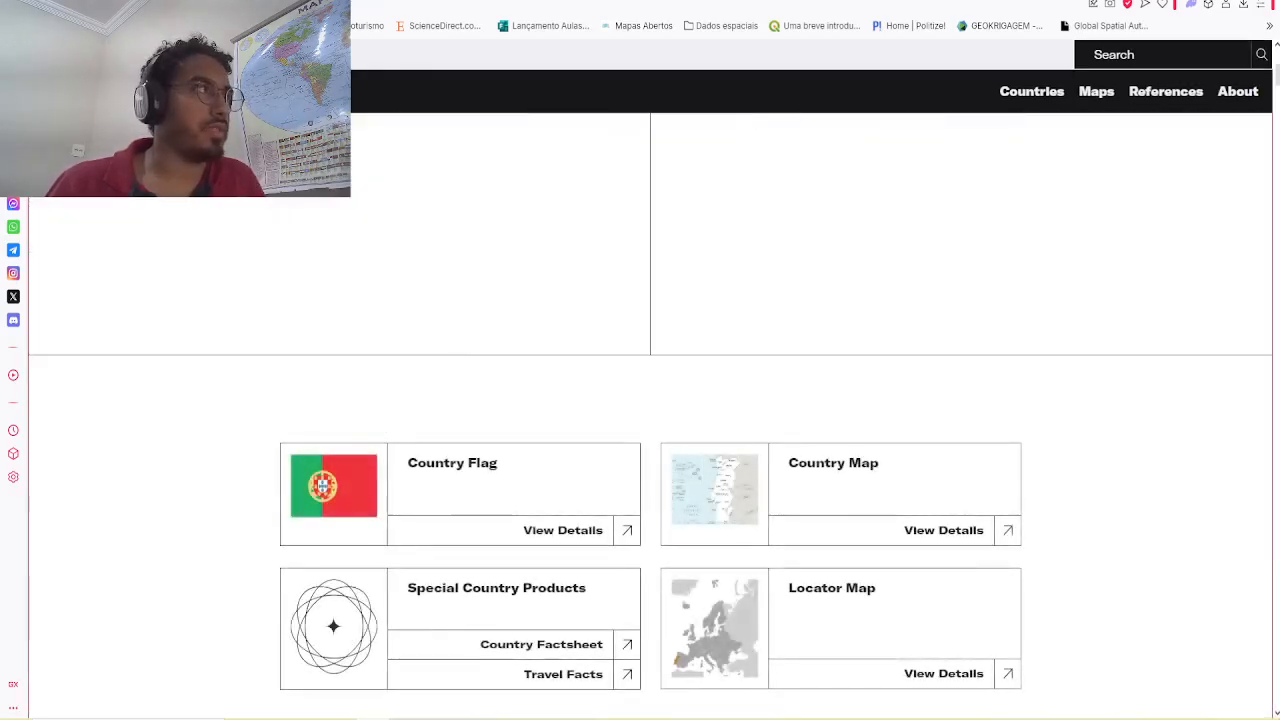
Step: Return to the country list, filter it by the letter B, and open Brazil's page from the second results page
key("alt+Left")
left_click(348, 236)
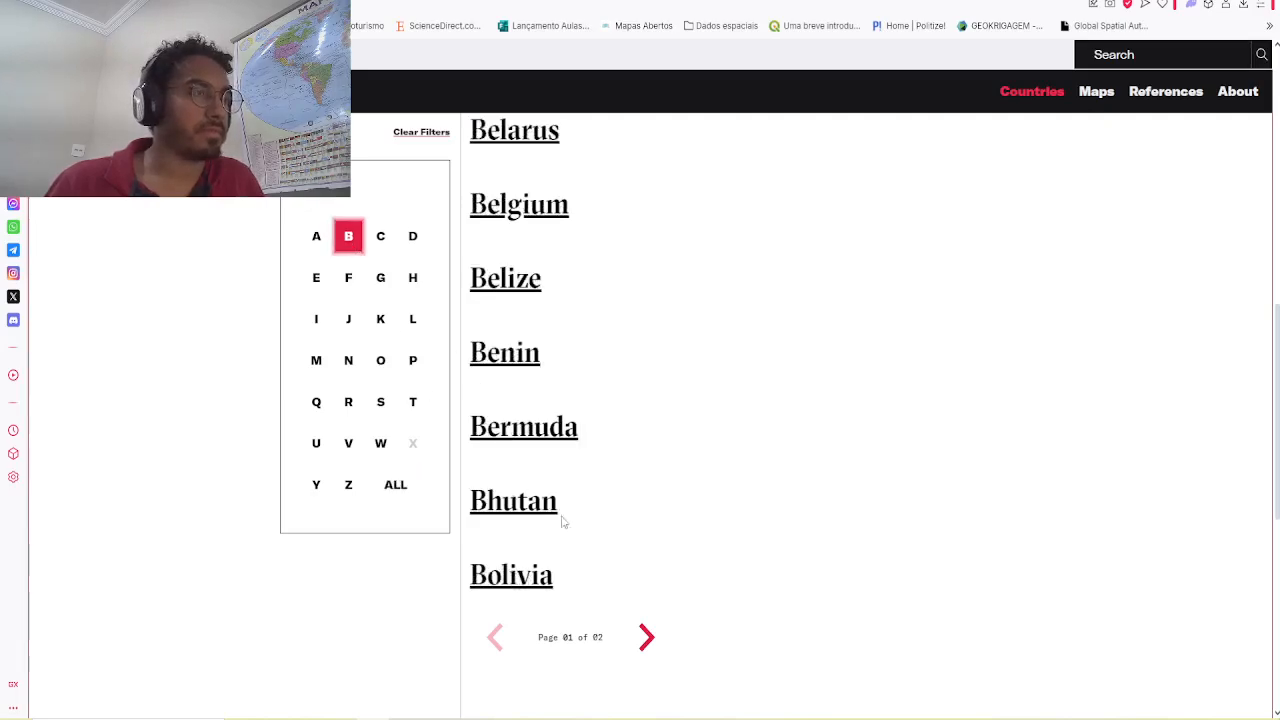
left_click(646, 637)
left_click(526, 445)
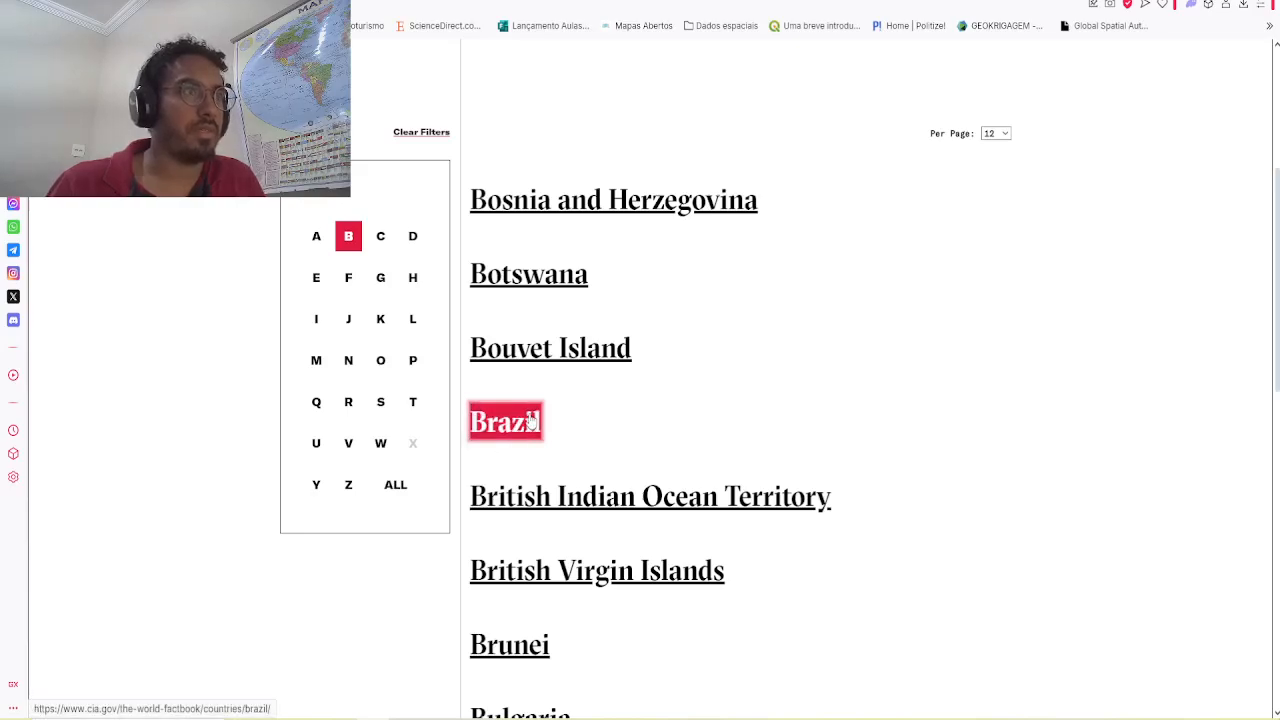
scroll(628, 432, "up", 1)
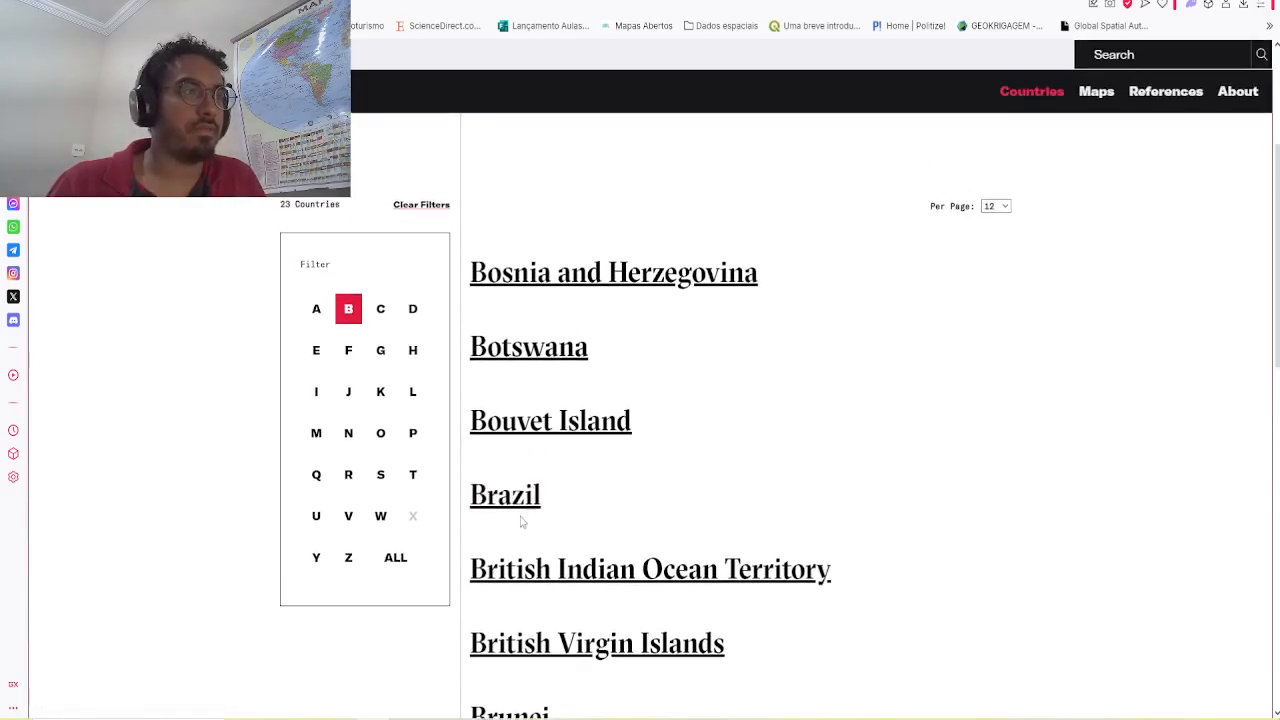
right_click(526, 502)
left_click(660, 250)
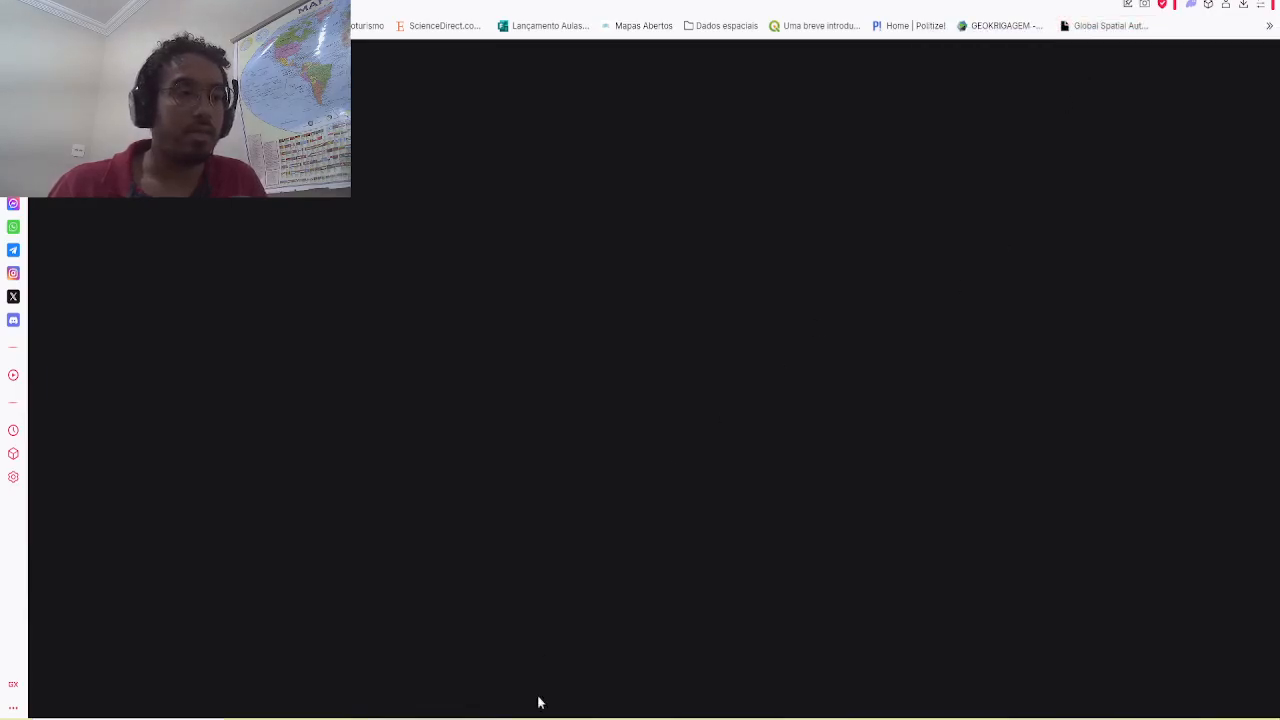
key("alt+Tab")
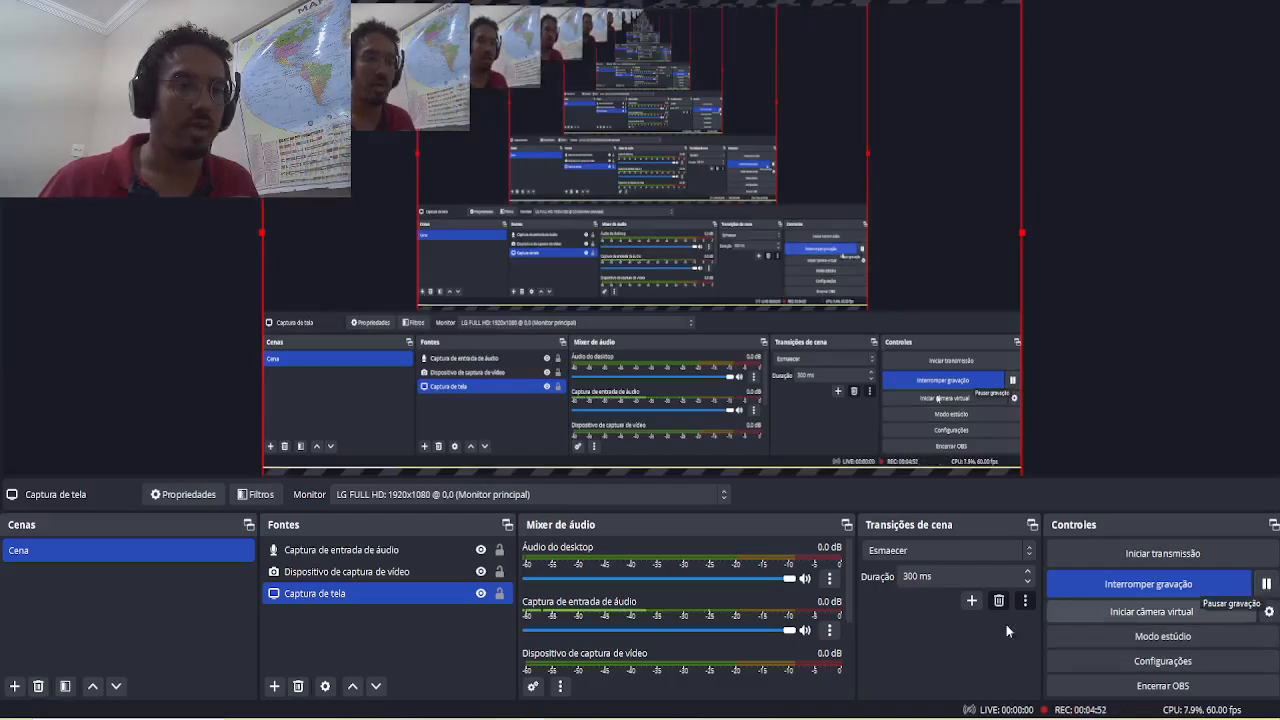
key("alt+Tab")
Step: View the details of Brazil's country flag, read its description, and return to the country page
scroll(620, 556, "down", 3)
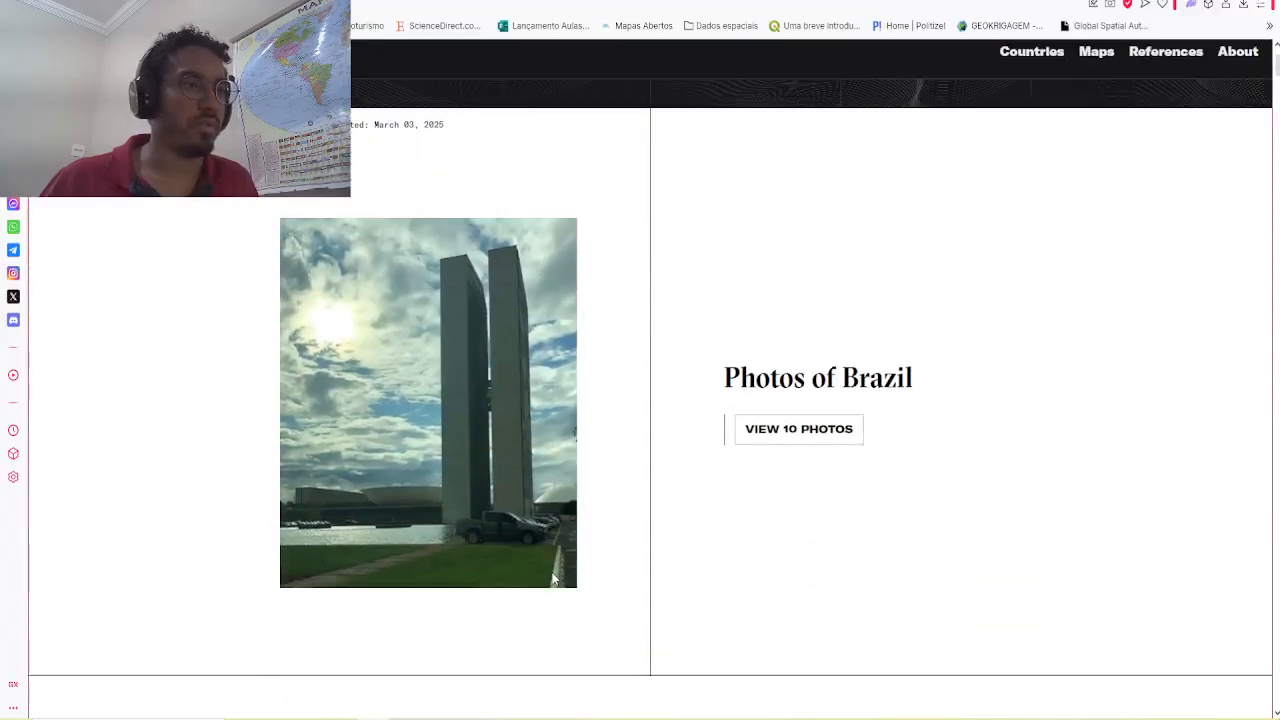
scroll(620, 556, "down", 2)
scroll(715, 265, "down", 2)
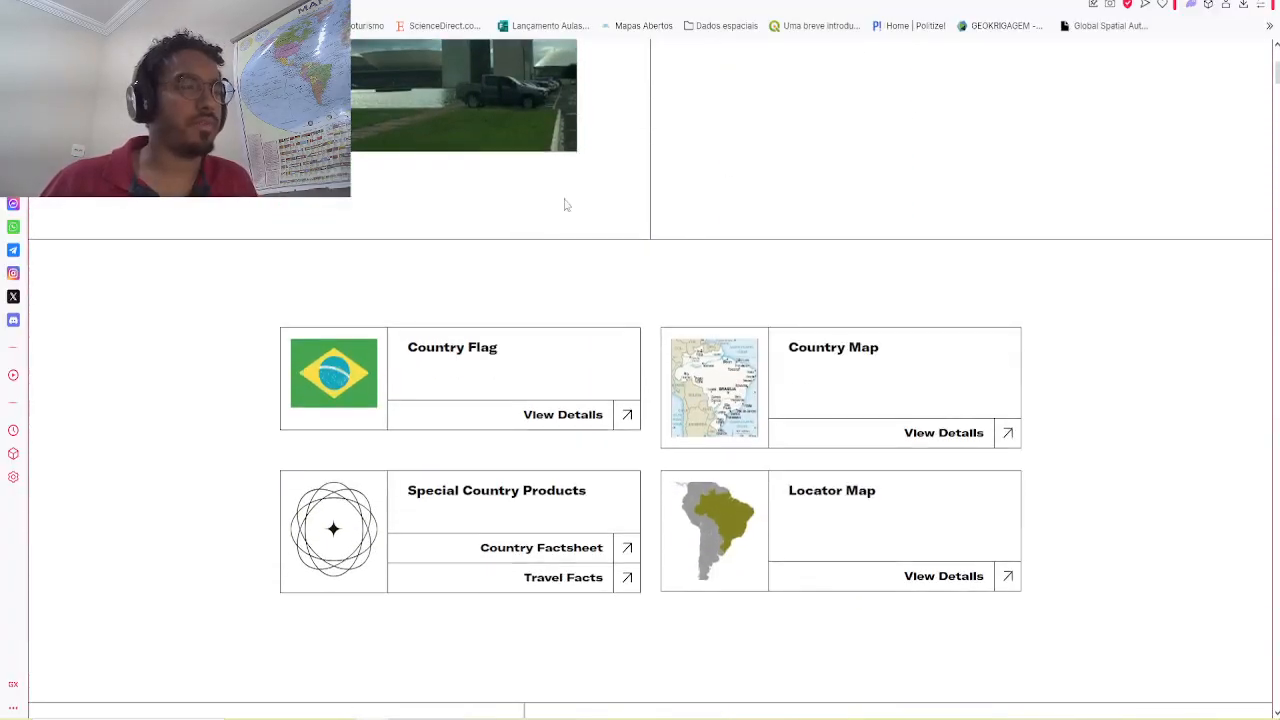
left_click(563, 414)
scroll(318, 313, "down", 2)
scroll(318, 313, "down", 3)
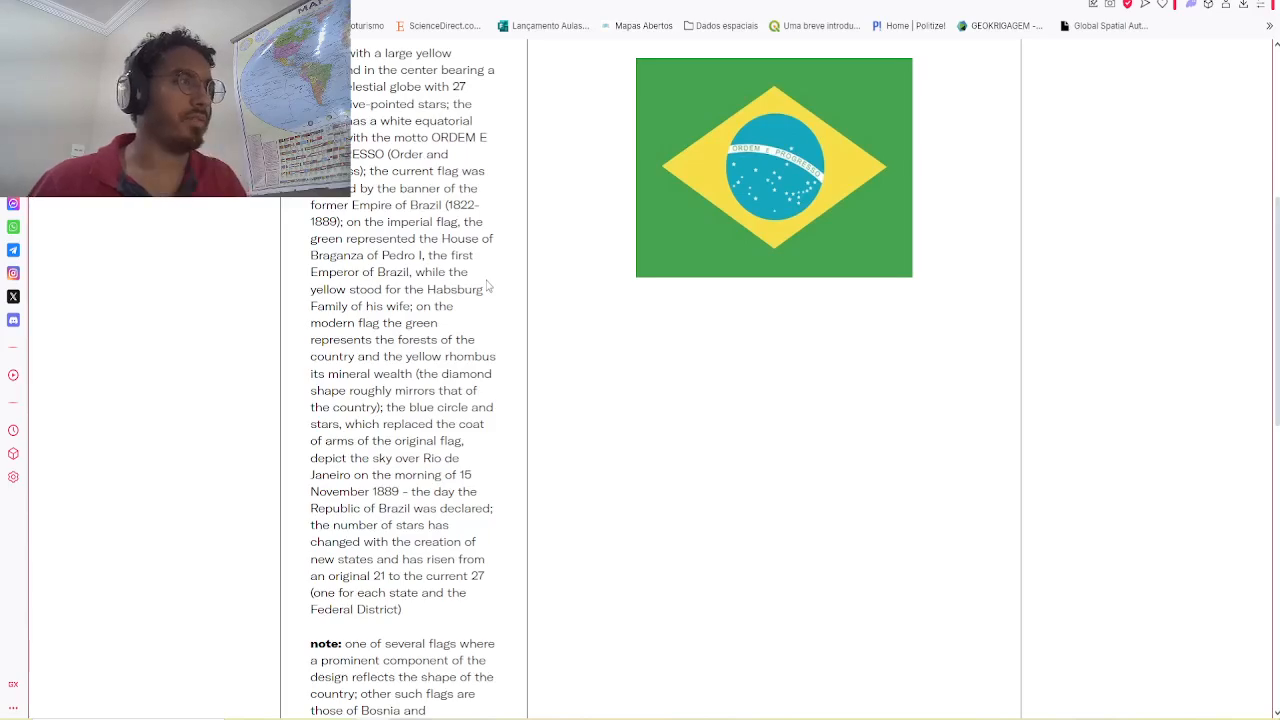
scroll(490, 330, "up", 1)
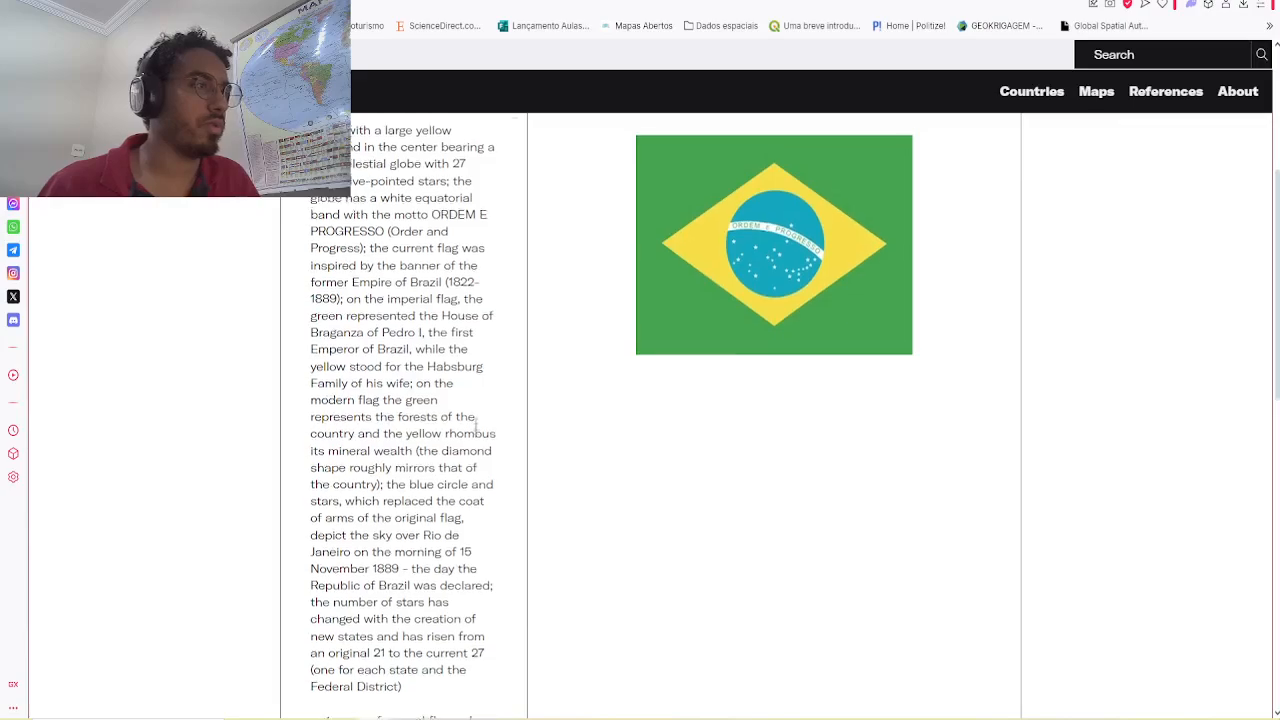
scroll(970, 355, "up", 2)
scroll(970, 355, "up", 2)
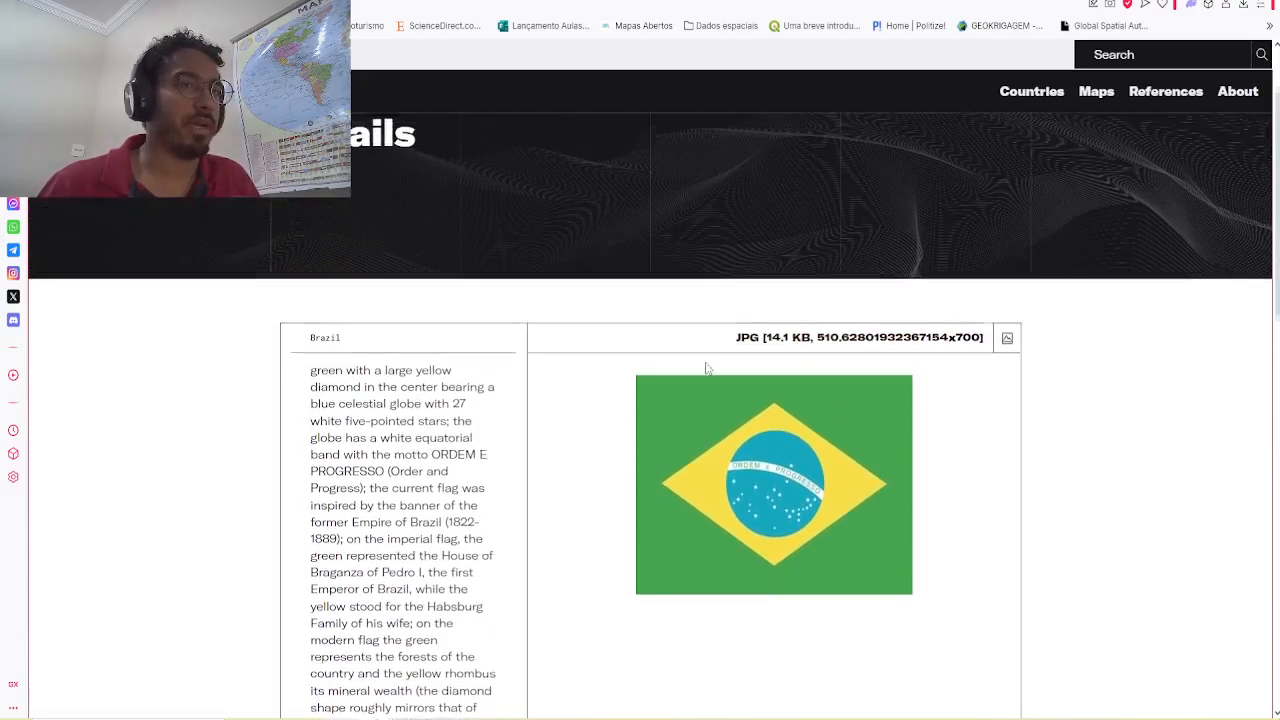
scroll(970, 355, "down", 7)
scroll(474, 369, "up", 5)
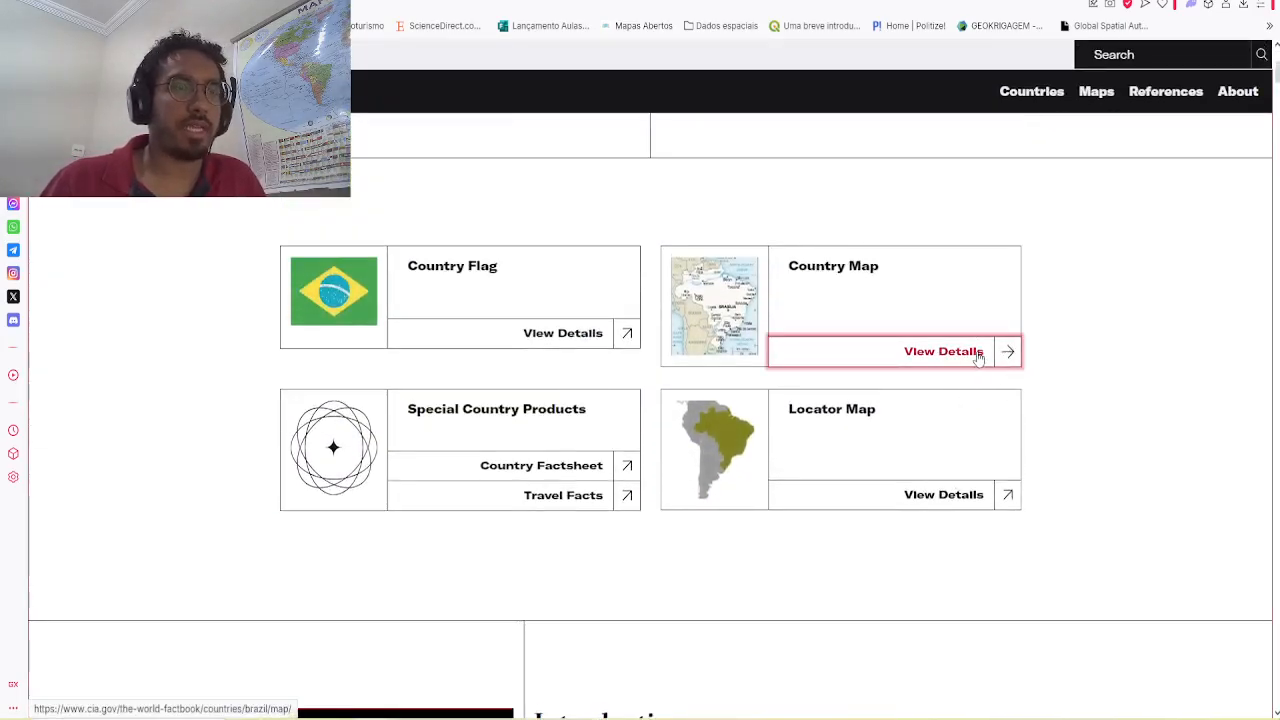
Step: View the details of Brazil's country map and go back to the country page
left_click(948, 352)
scroll(840, 378, "down", 4)
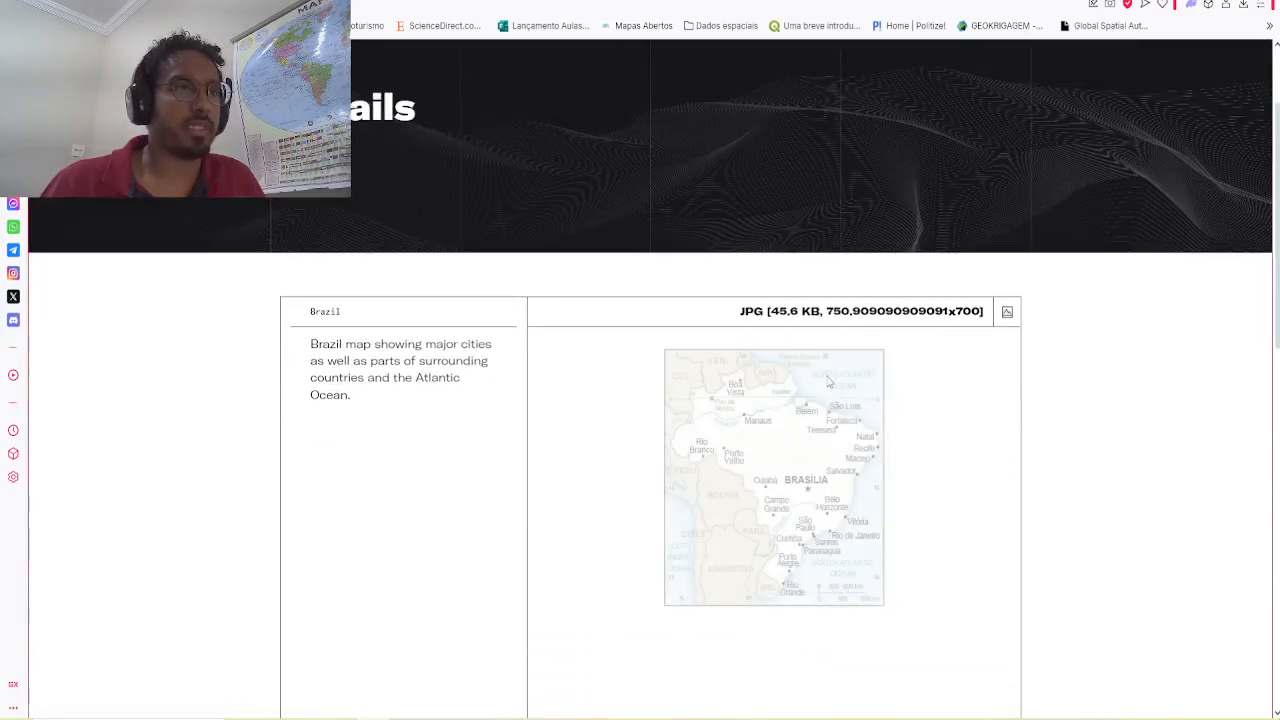
scroll(875, 356, "up", 1)
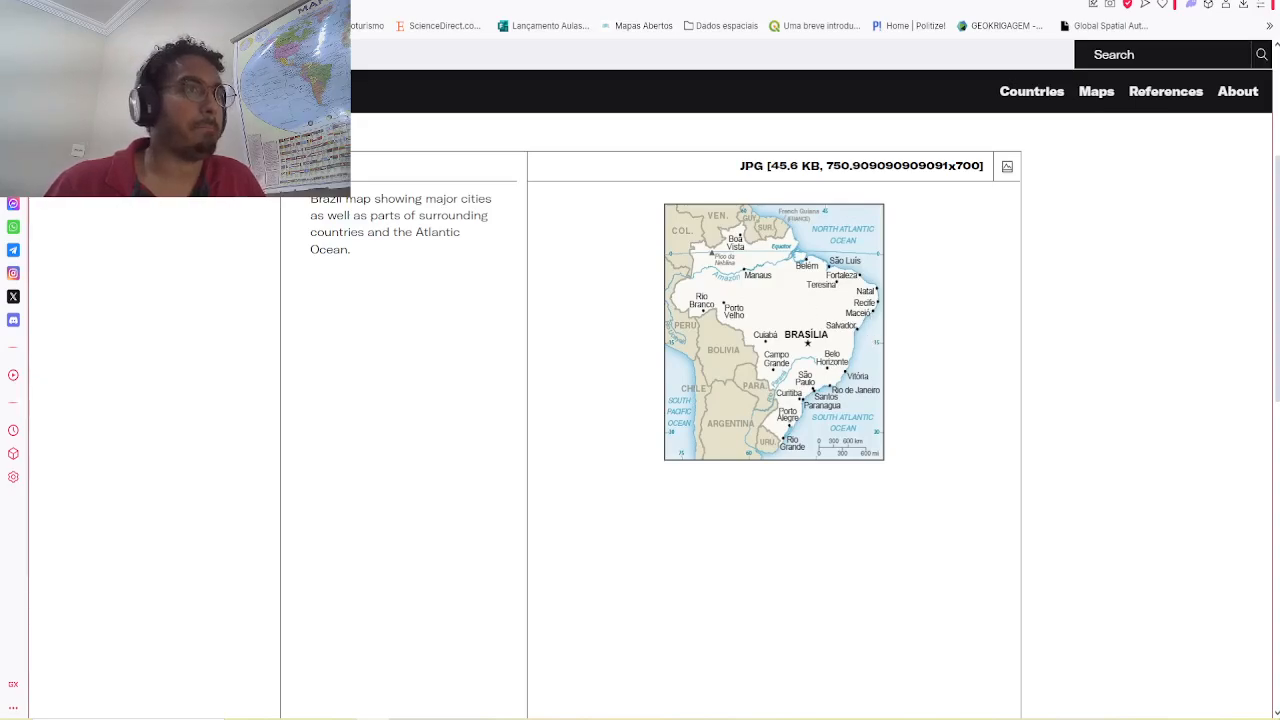
scroll(857, 330, "down", 12)
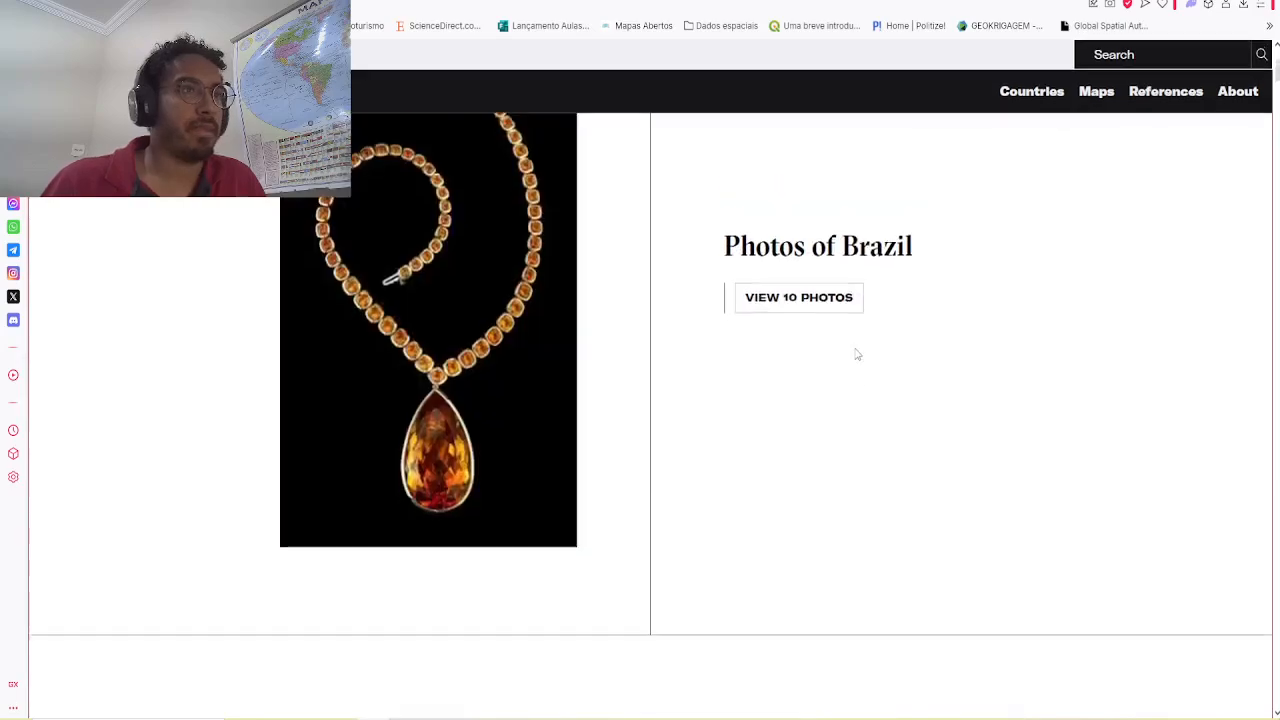
Step: Examine Brazil's locator map within South America and return to the country page's Introduction section
left_click(966, 611)
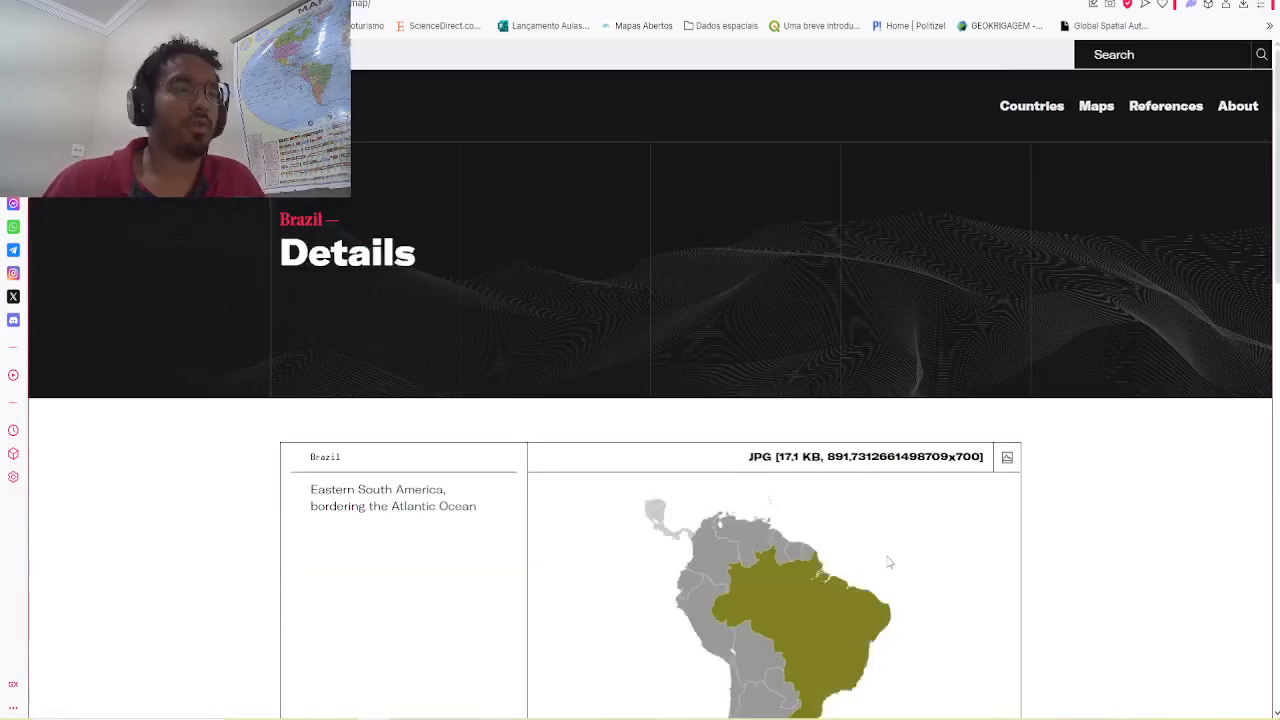
scroll(778, 160, "down", 4)
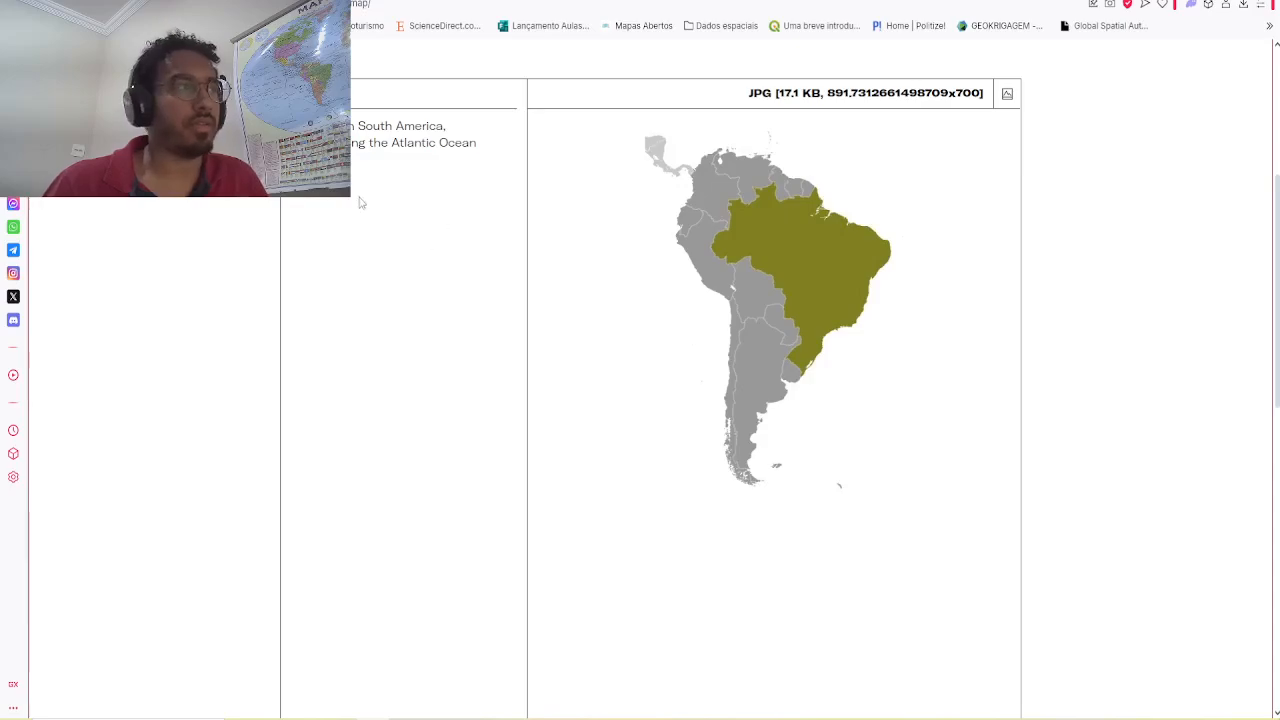
scroll(775, 343, "up", 1)
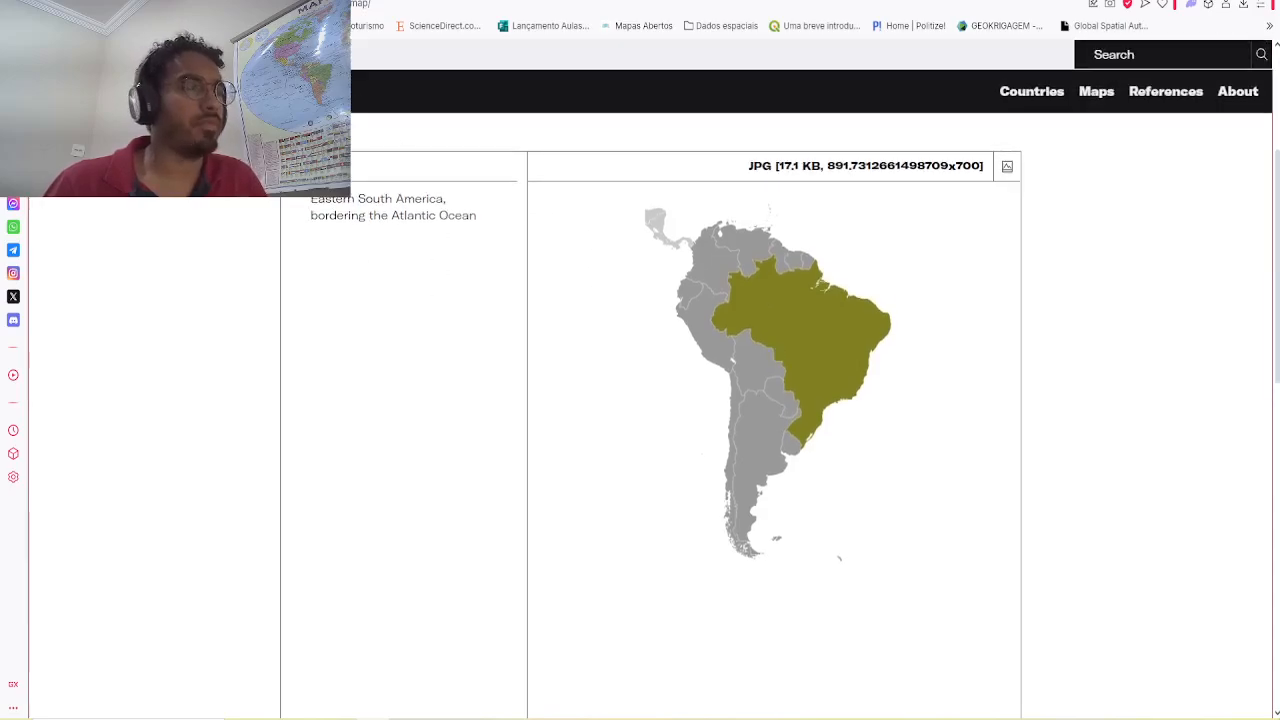
scroll(718, 372, "down", 8)
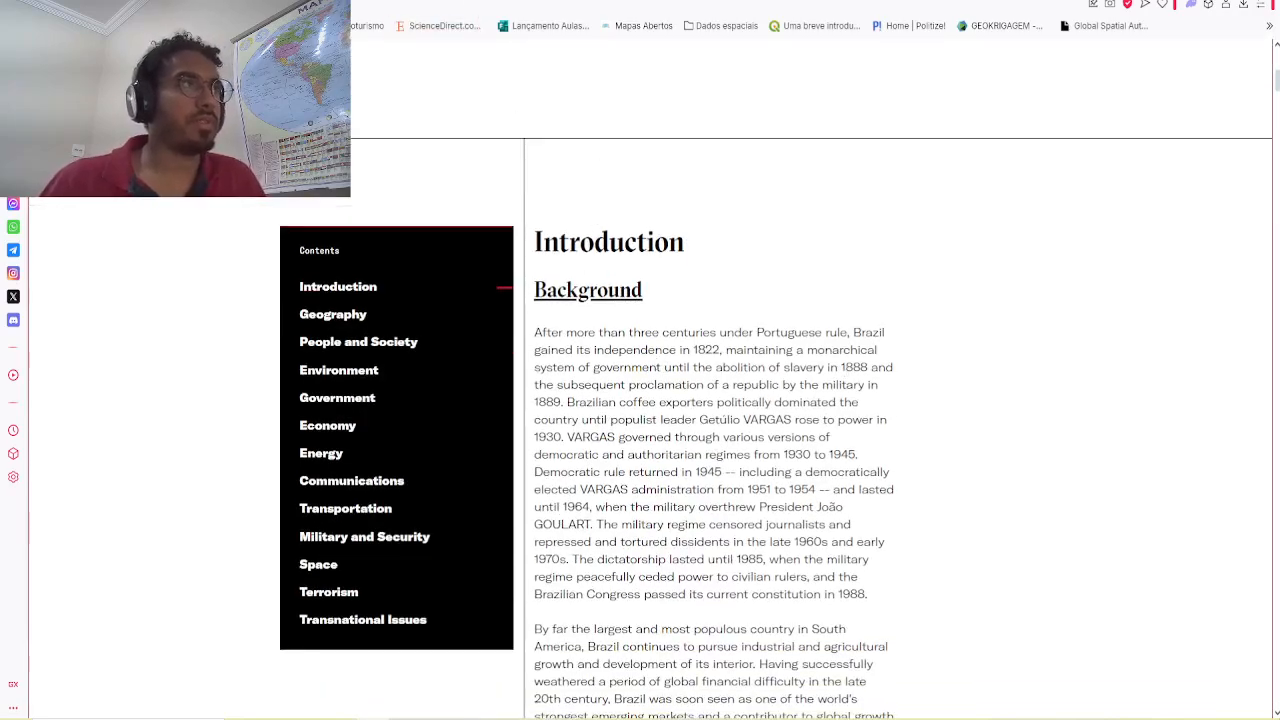
Step: Switch to Google Slides, present the slide listing the country indicators, and return to Brazil's Factbook page
key("ctrl+Tab")
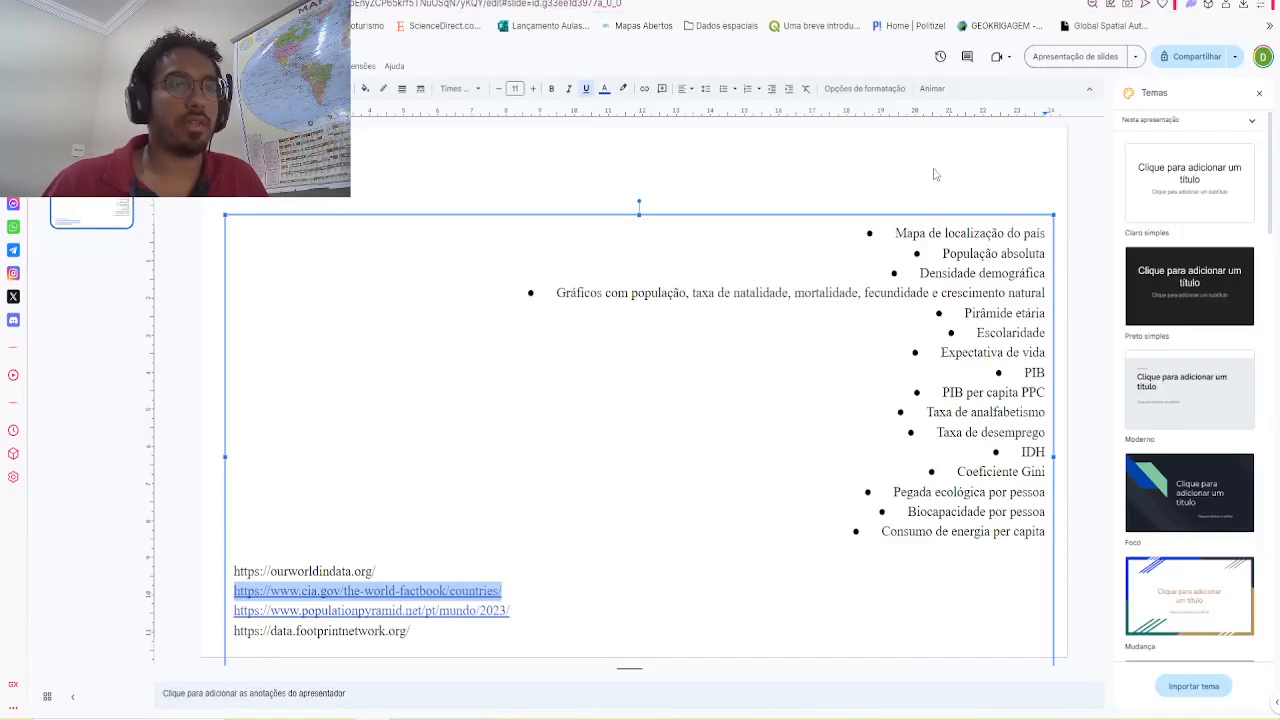
left_click(1084, 56)
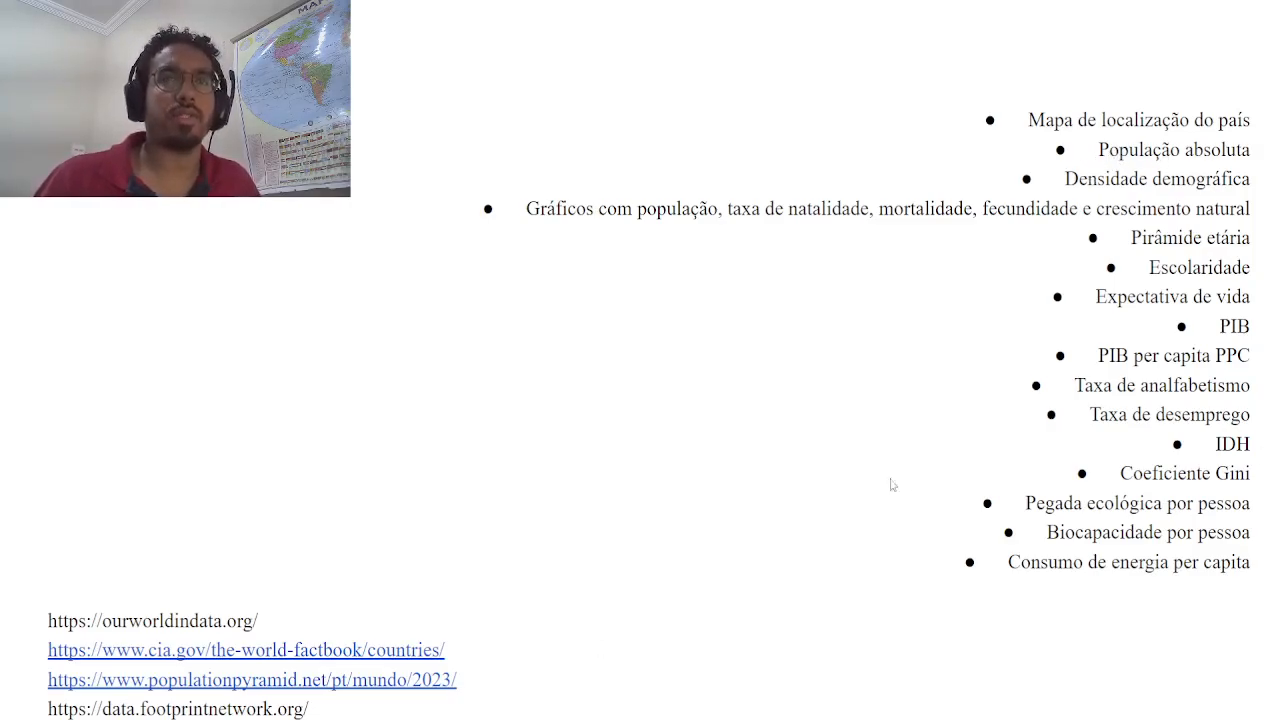
key("Escape")
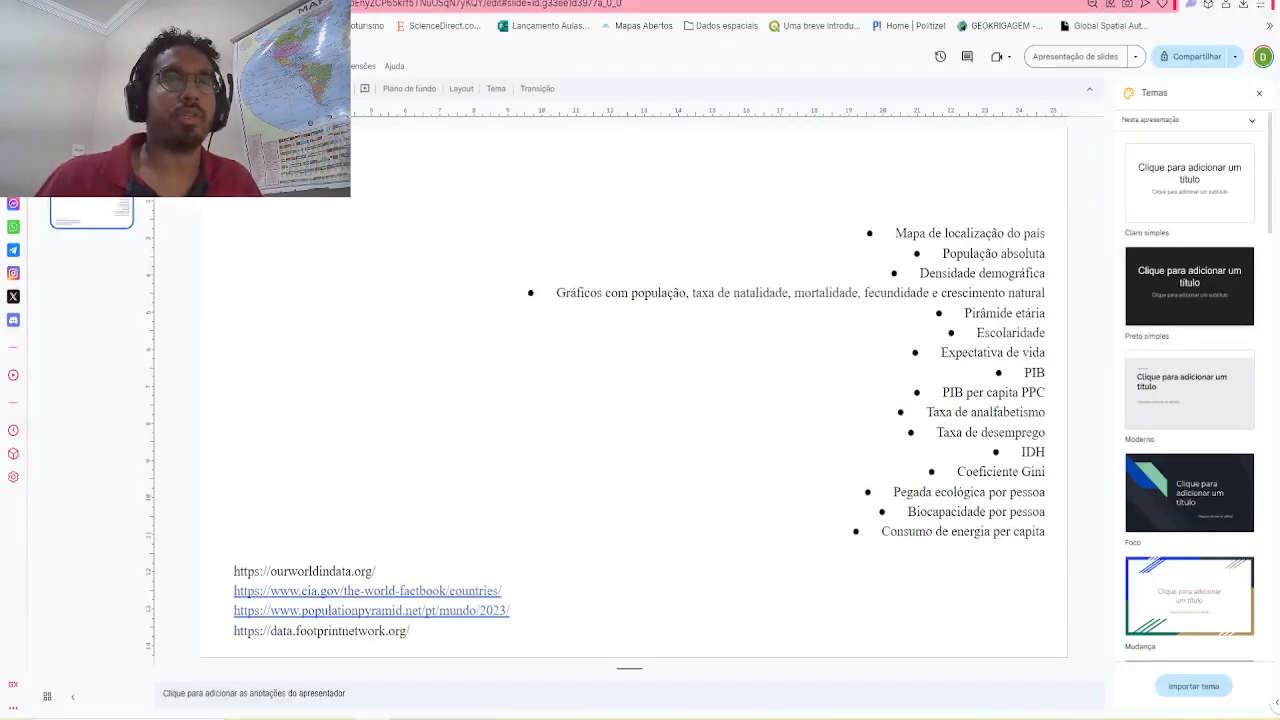
left_click(860, 1)
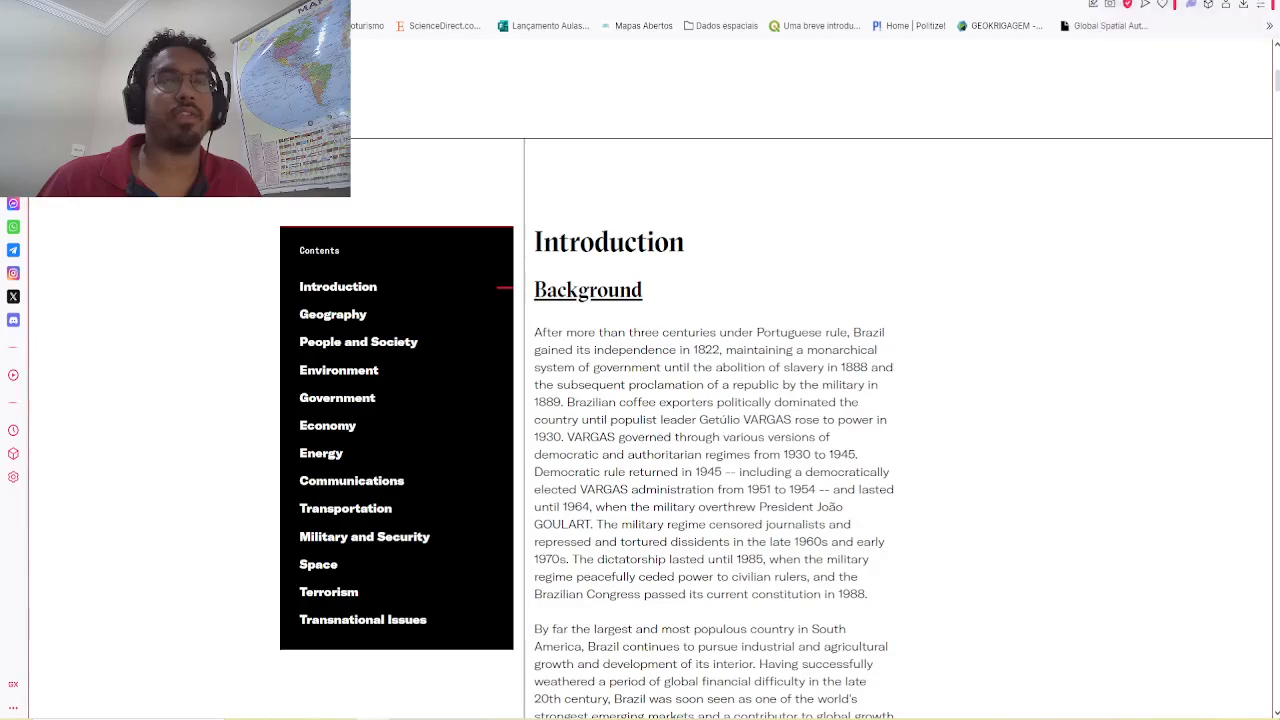
Step: Go to Brazil's People and Society section and highlight the total, male and female population figures
left_click(352, 343)
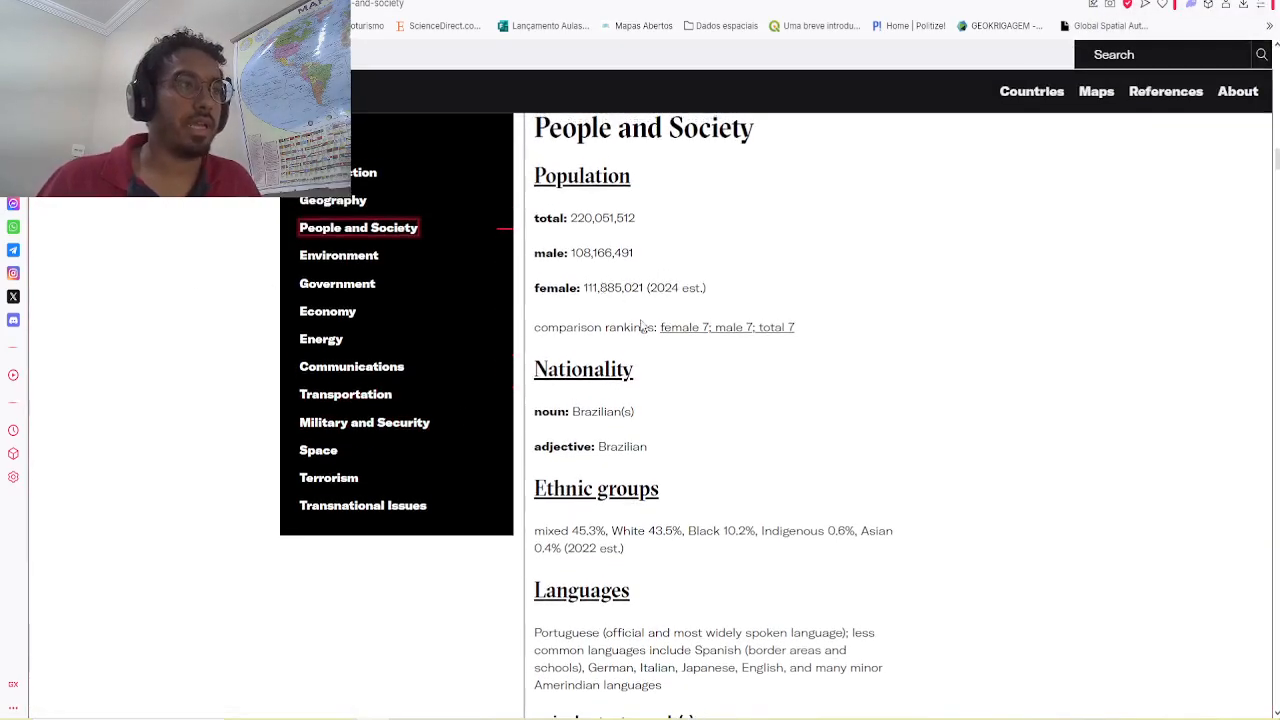
scroll(680, 363, "up", 1)
scroll(657, 371, "down", 1)
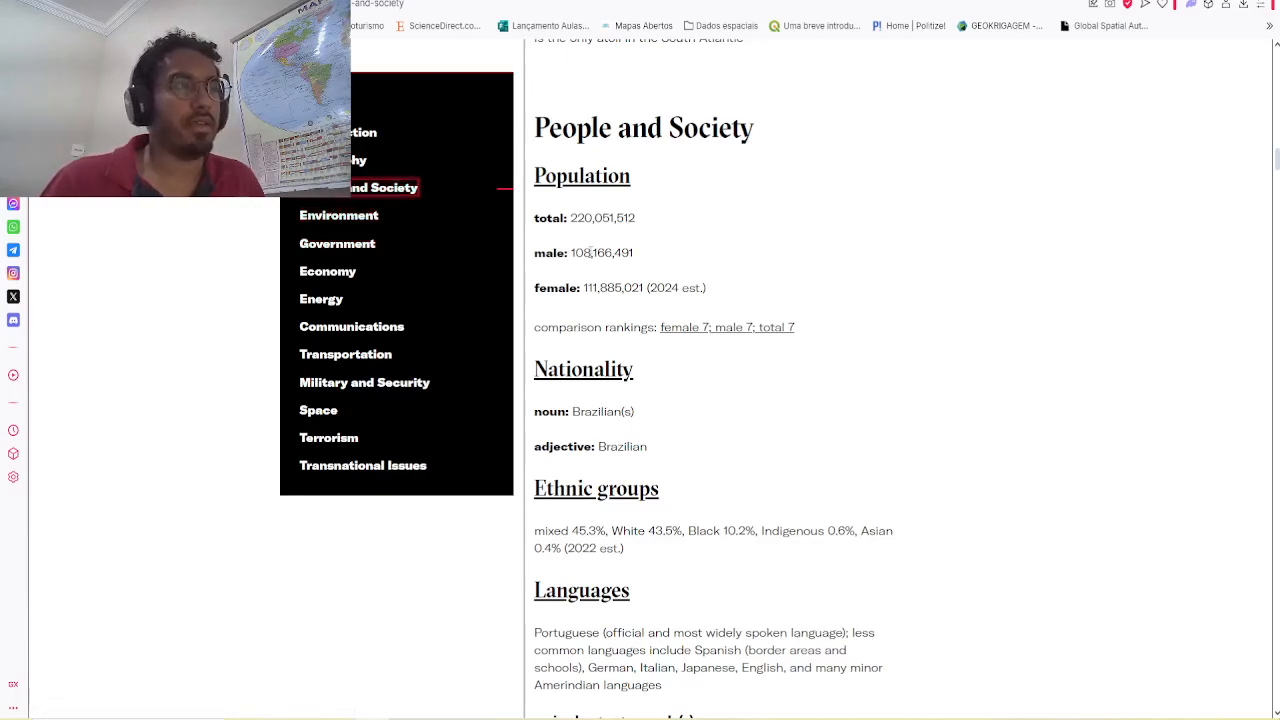
left_click_drag(532, 222, 651, 222)
left_click(580, 226)
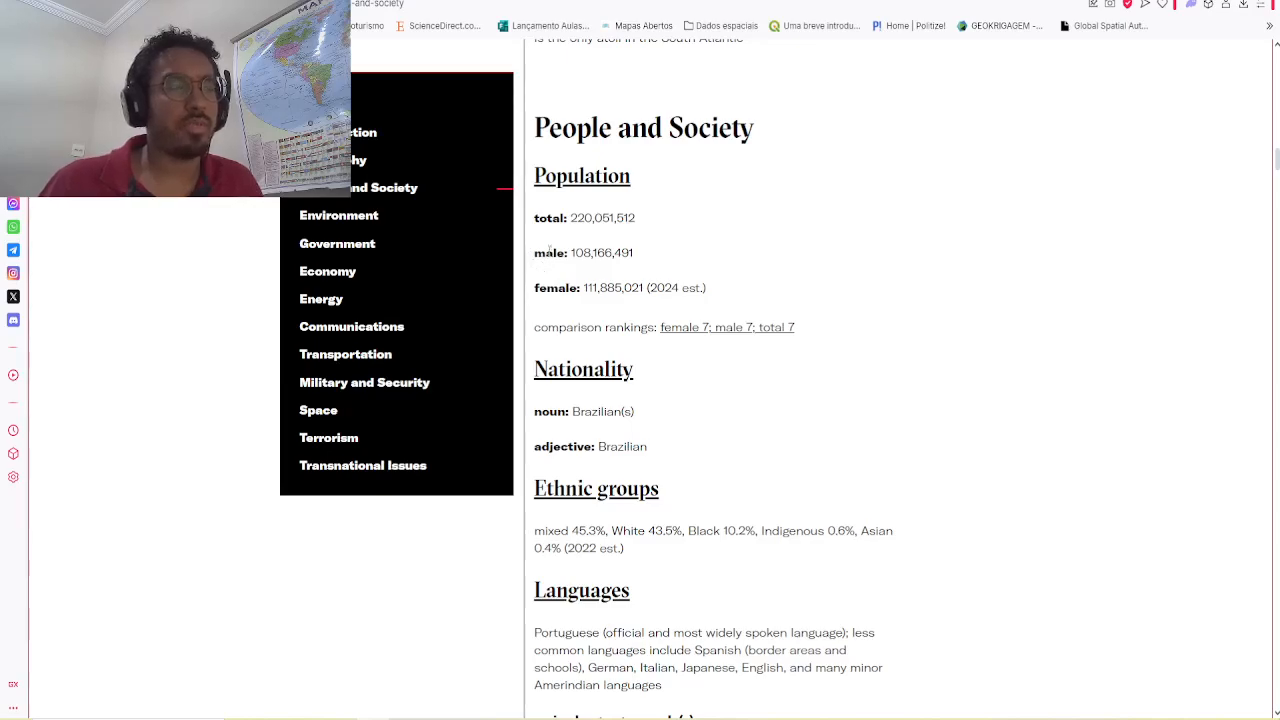
left_click_drag(541, 252, 640, 254)
left_click_drag(540, 288, 777, 306)
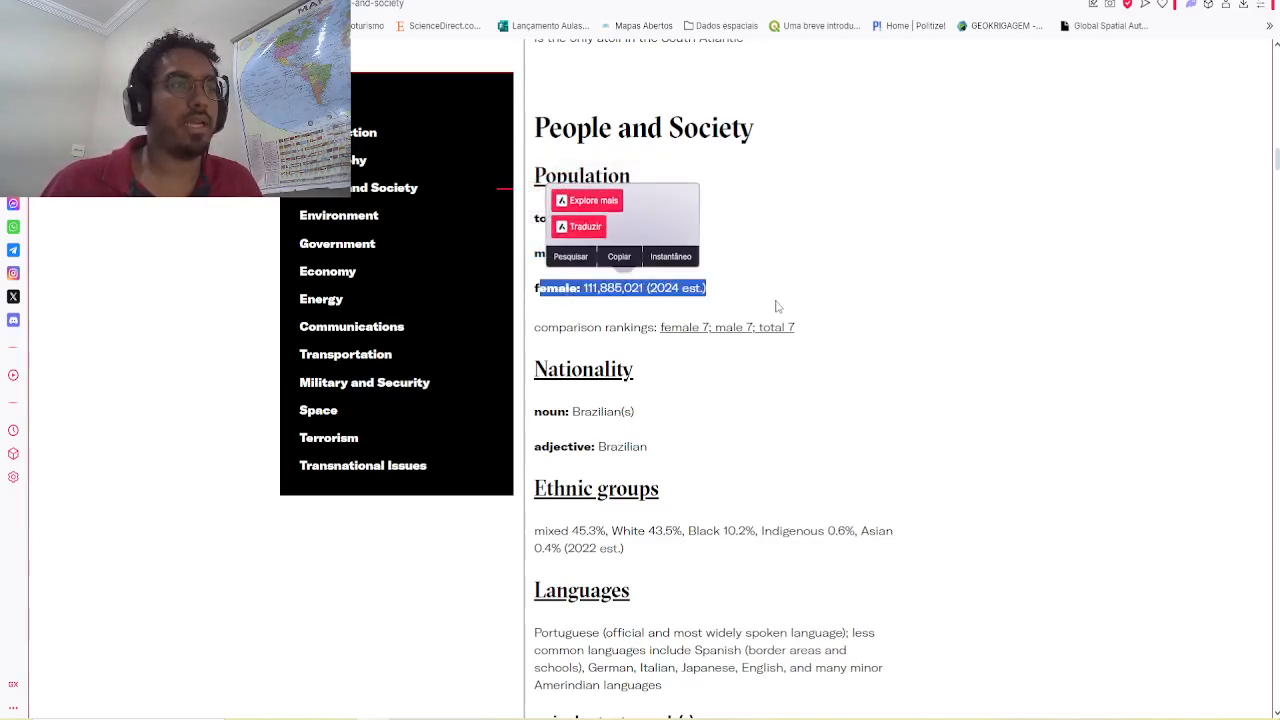
left_click(777, 306)
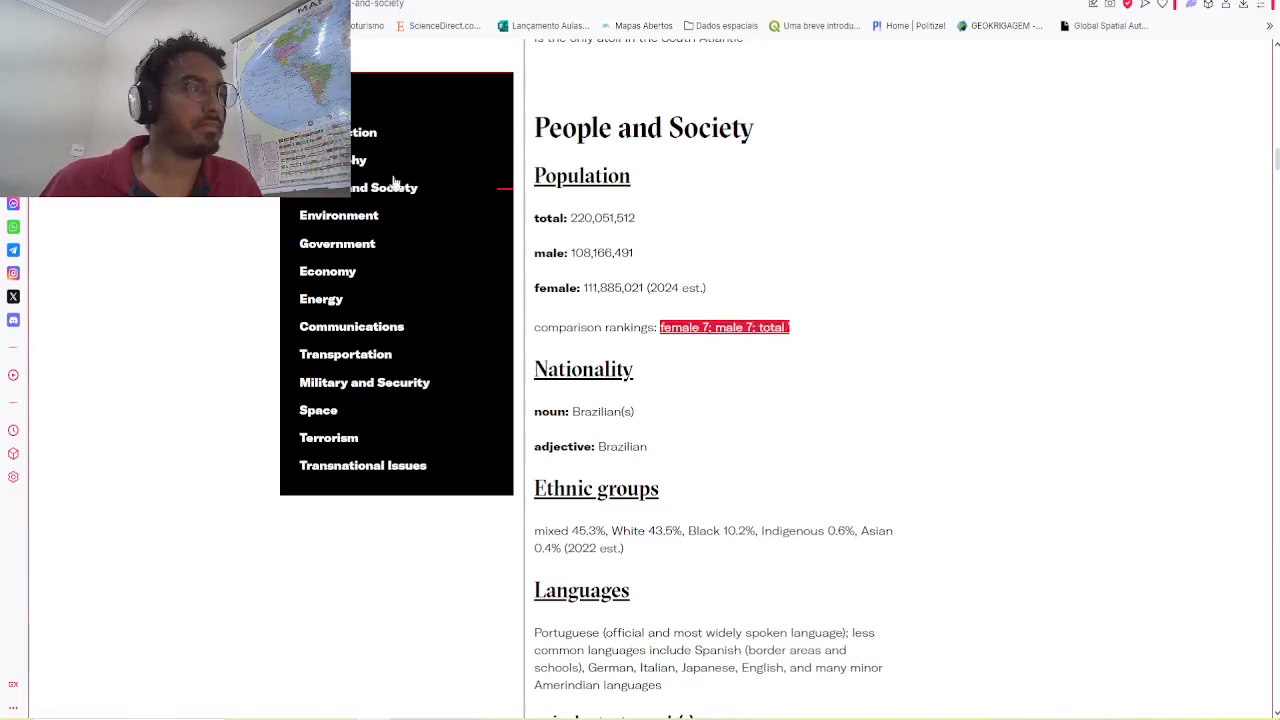
Step: Leave Brazil's page for the country list, filter it by the letter C, and open China's page
scroll(395, 180, "up", 4)
scroll(495, 231, "up", 10)
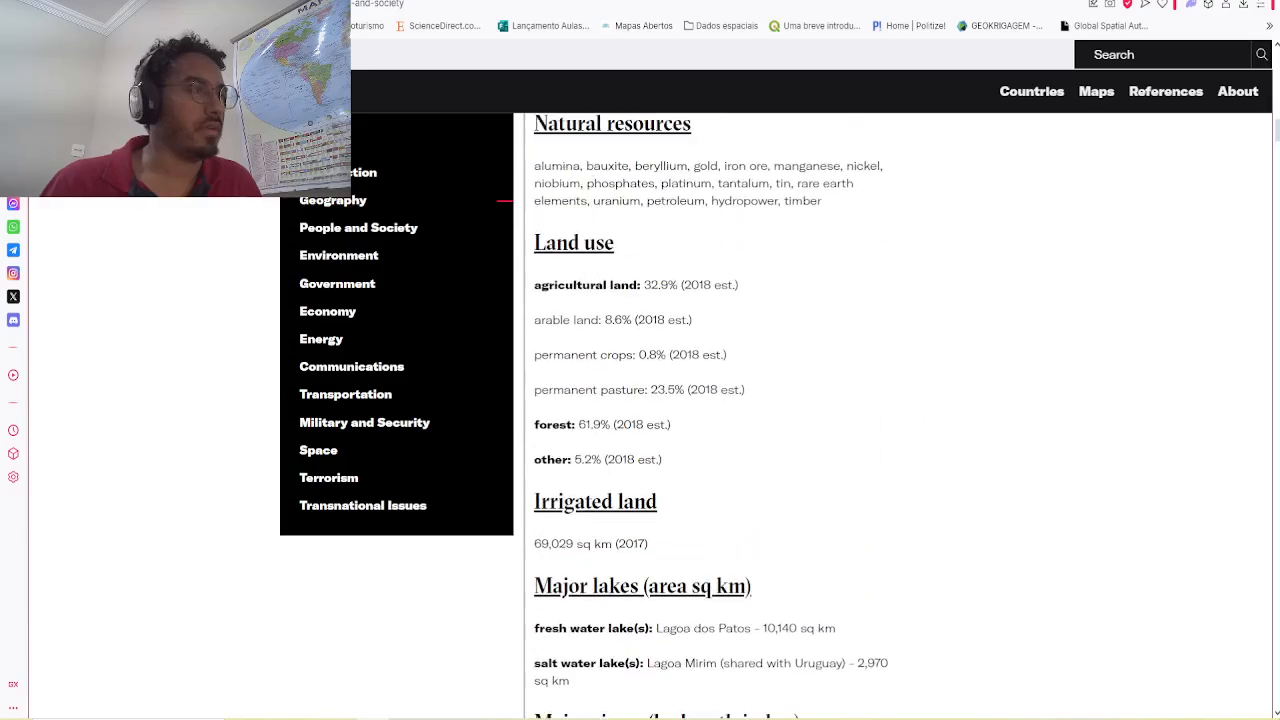
scroll(495, 231, "up", 20)
scroll(495, 231, "up", 3)
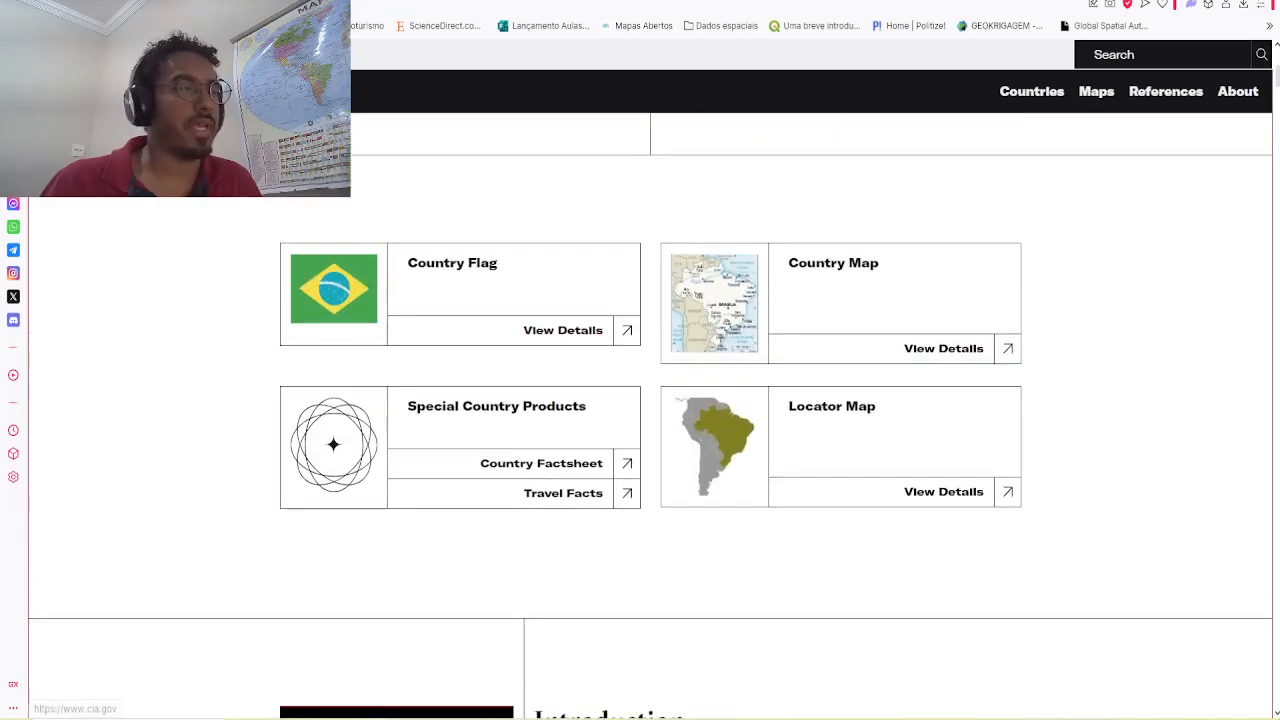
key("alt+Left")
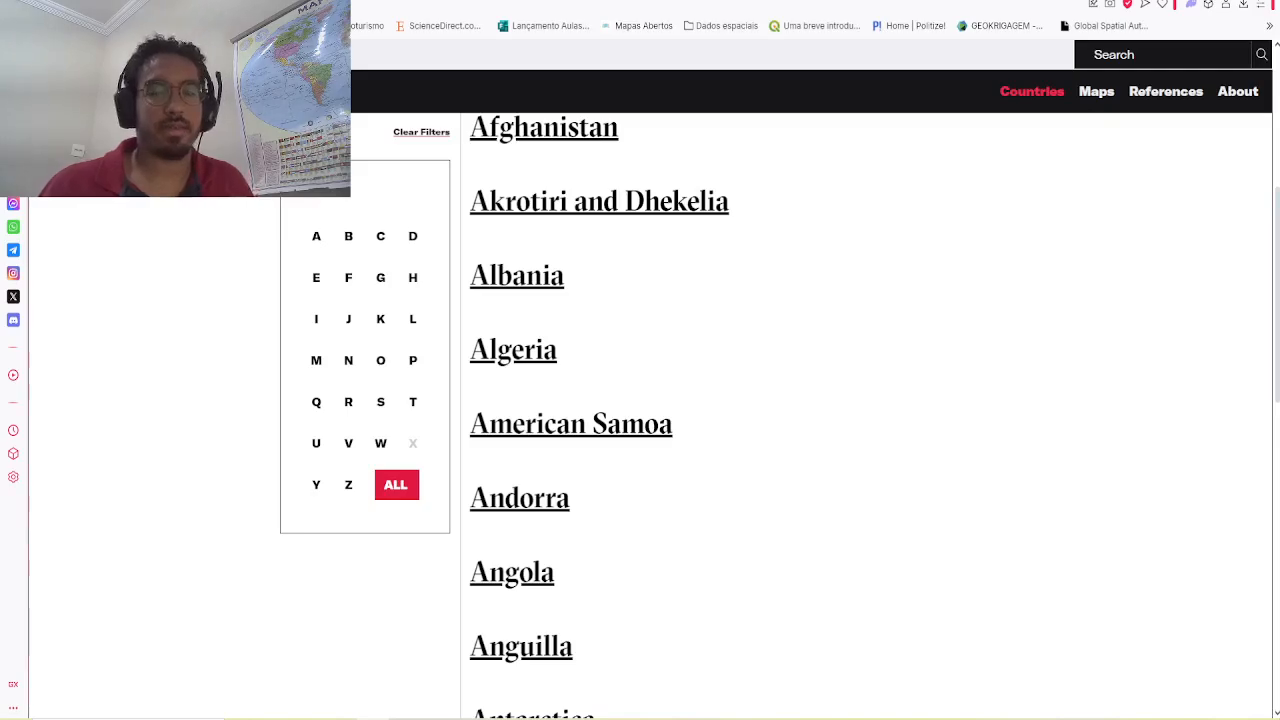
left_click(381, 234)
scroll(731, 423, "down", 3)
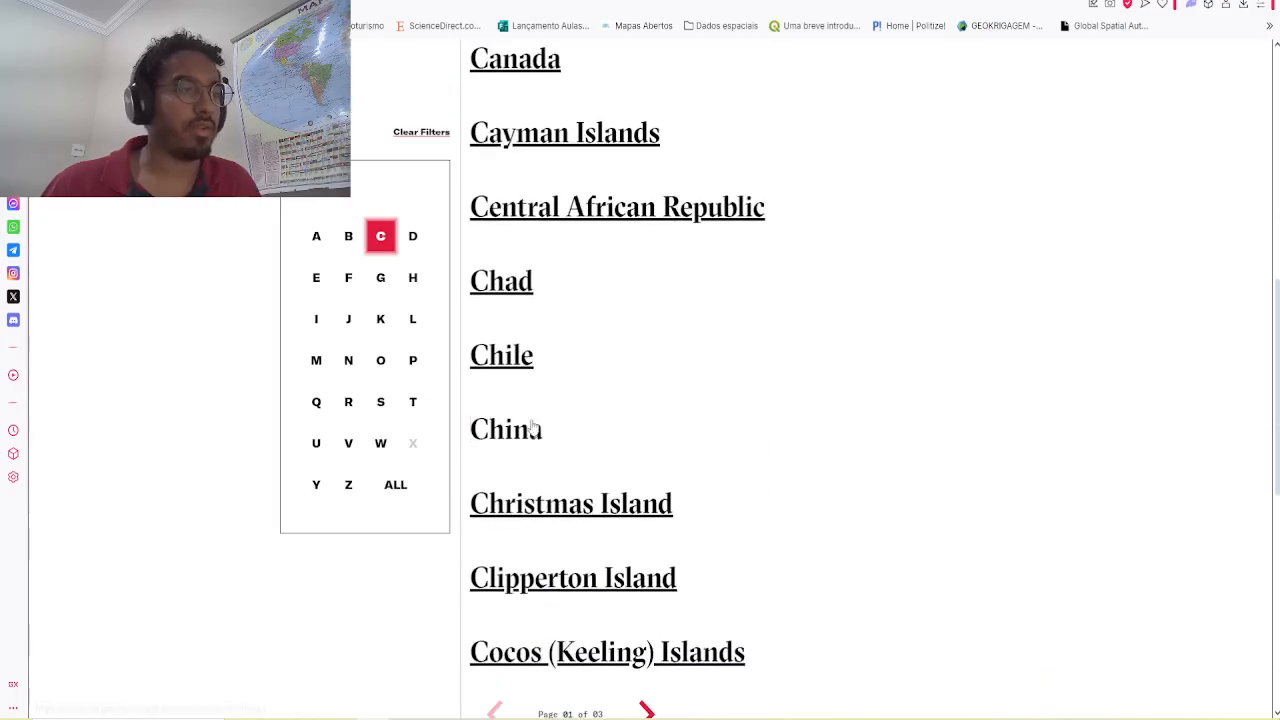
left_click(526, 436)
Step: Go to China's People and Society section and highlight the male and female population figures
scroll(586, 531, "down", 5)
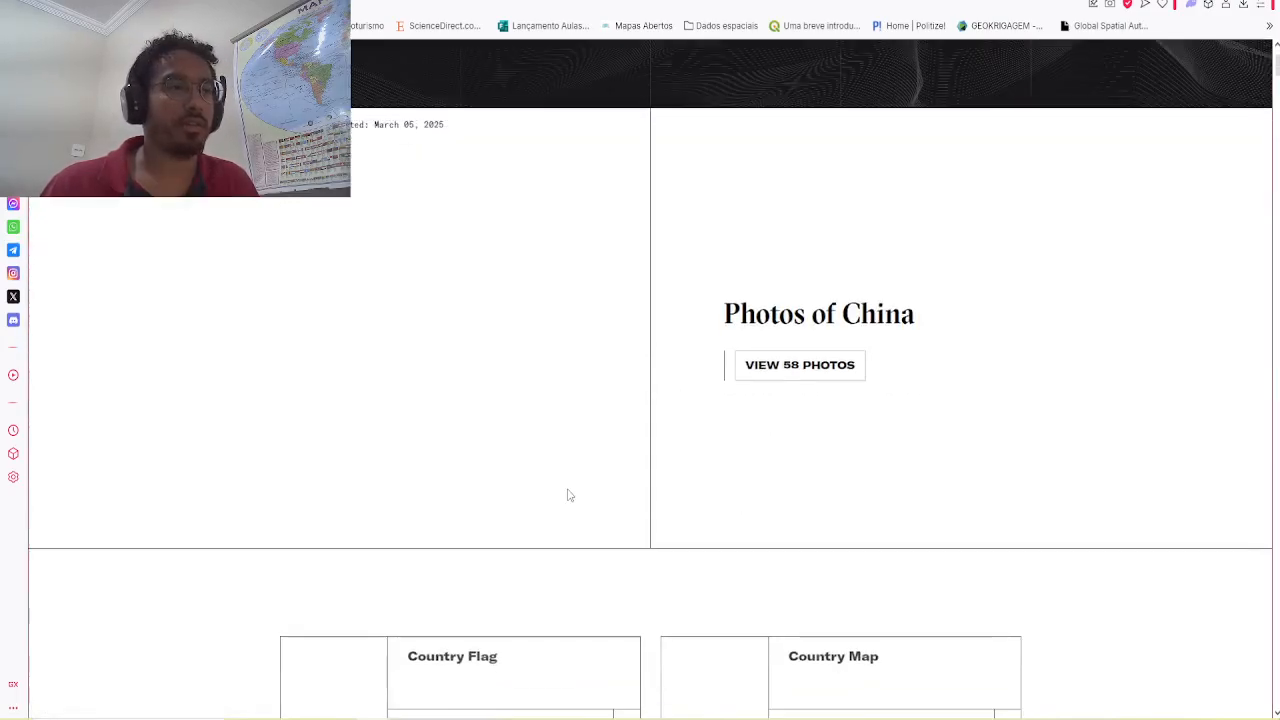
scroll(517, 354, "down", 5)
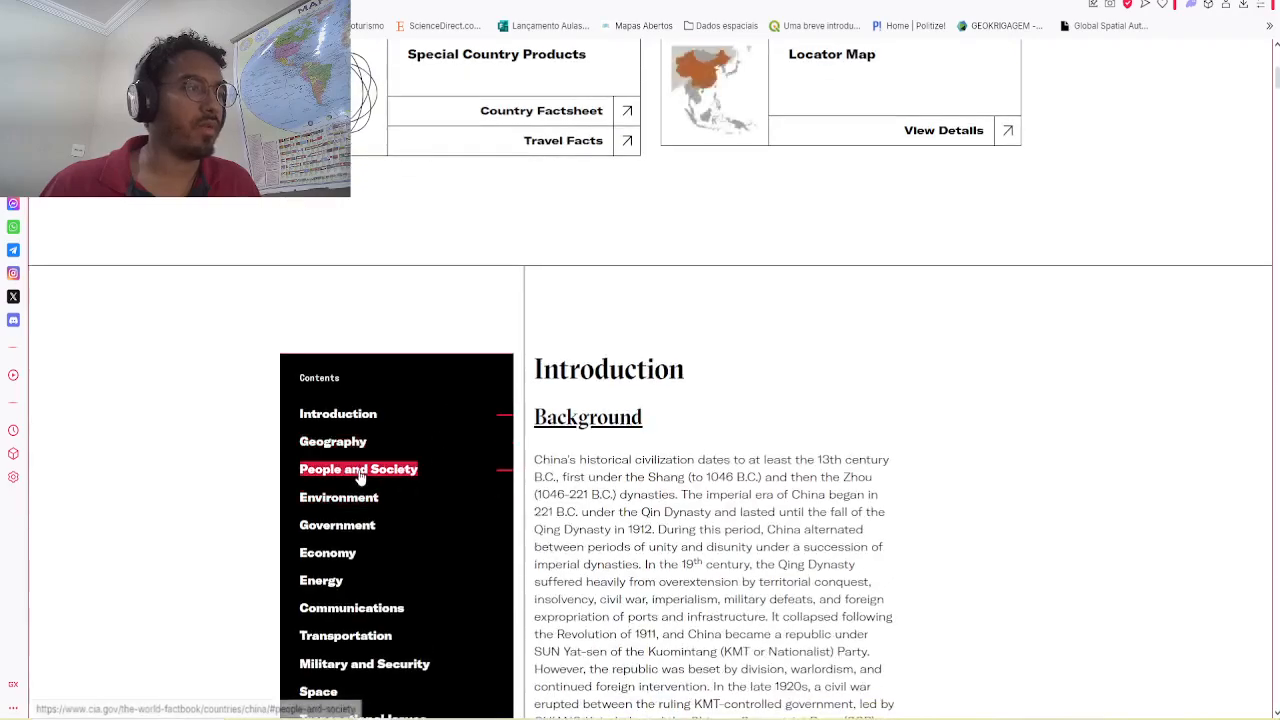
left_click(400, 470)
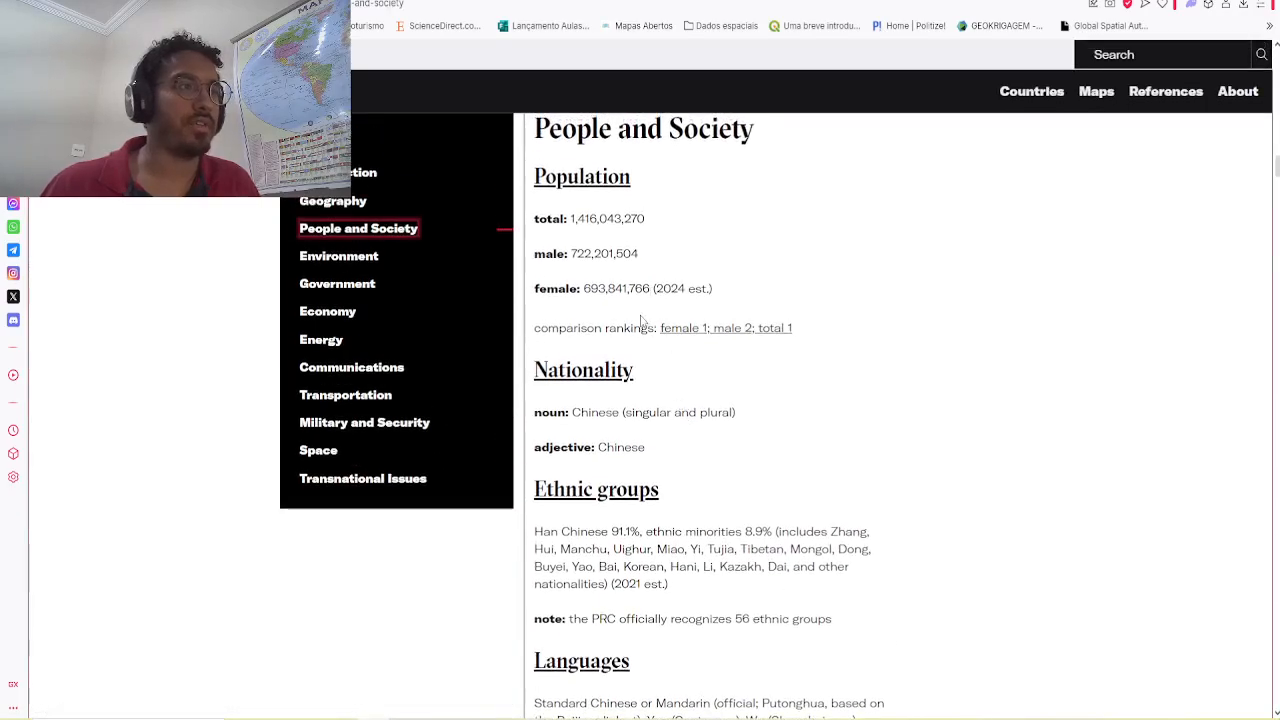
left_click_drag(571, 255, 661, 260)
left_click(661, 270)
left_click_drag(584, 290, 651, 291)
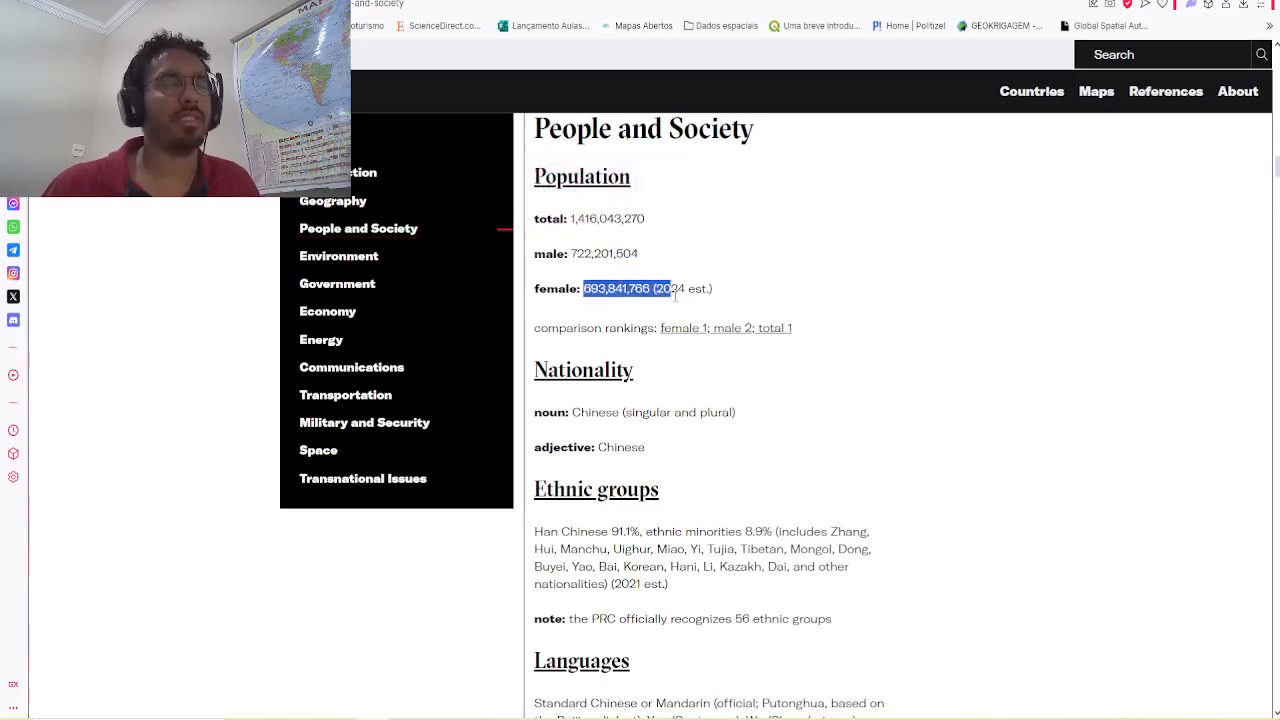
Step: Go to China's Age structure entry, view the 2023 population pyramid enlarged, and close the image
left_click(665, 393)
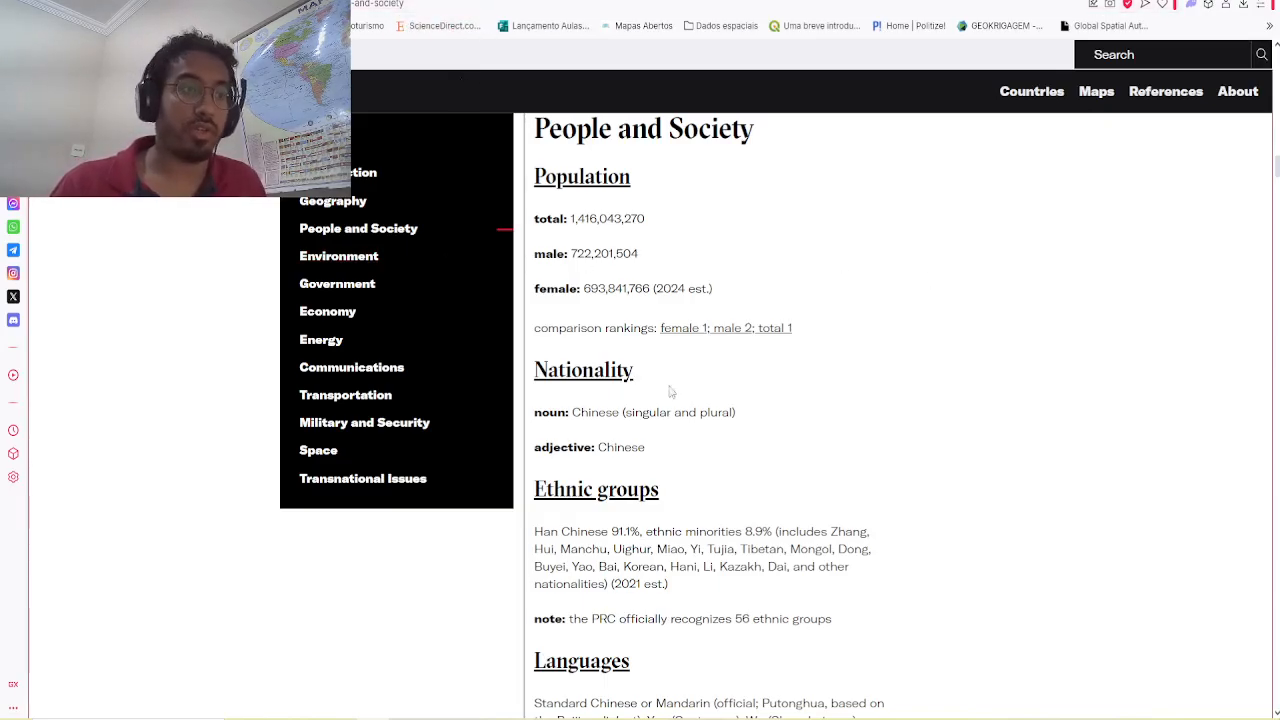
scroll(660, 386, "down", 6)
scroll(777, 464, "down", 5)
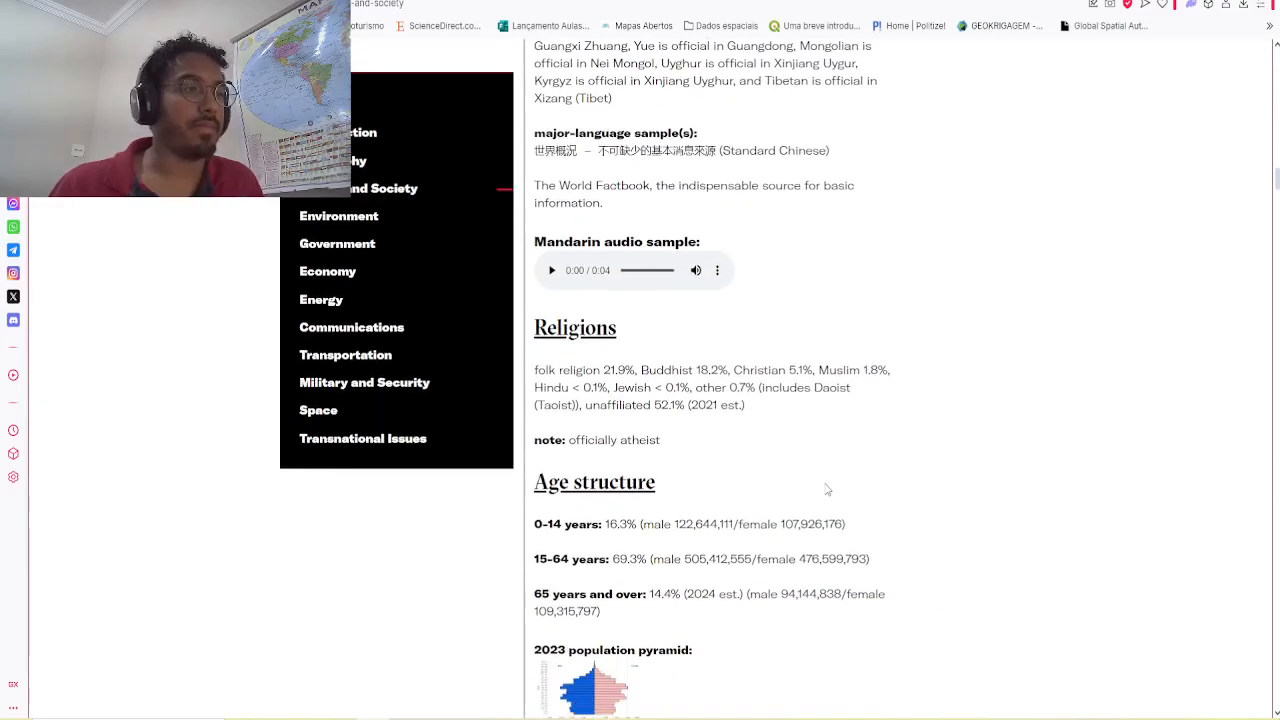
scroll(939, 406, "down", 3)
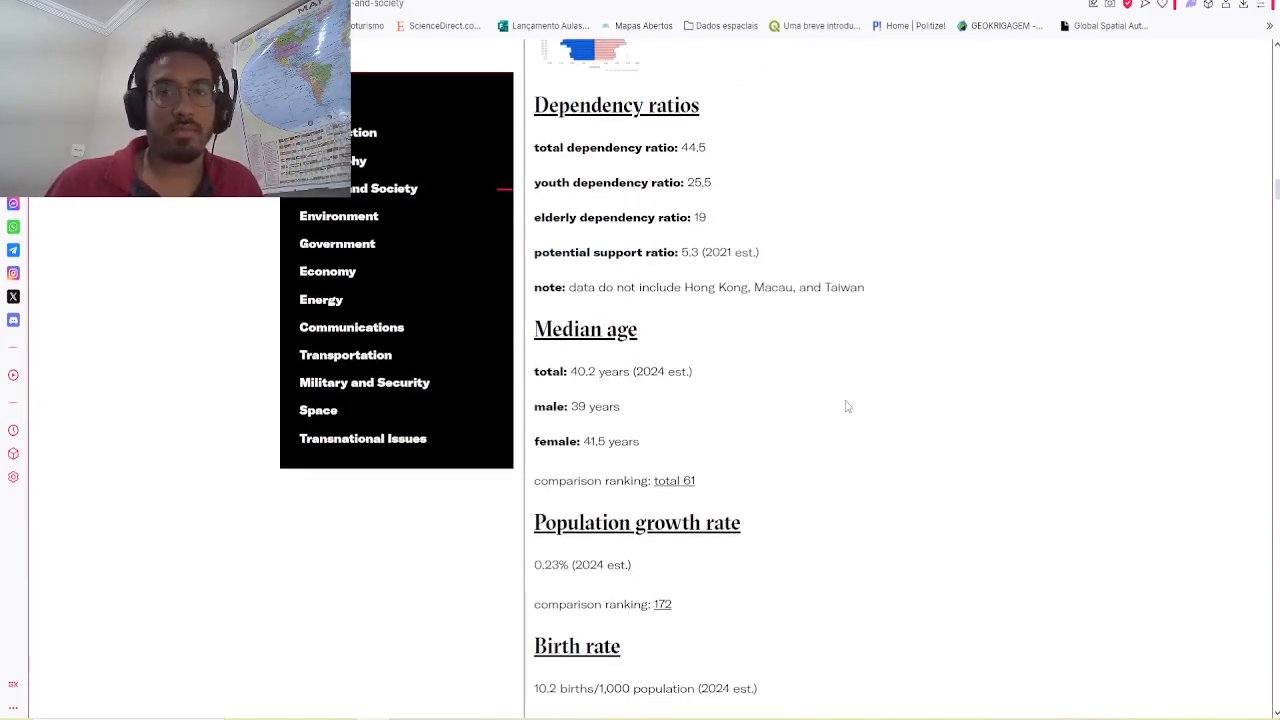
scroll(846, 406, "up", 3)
left_click(590, 255)
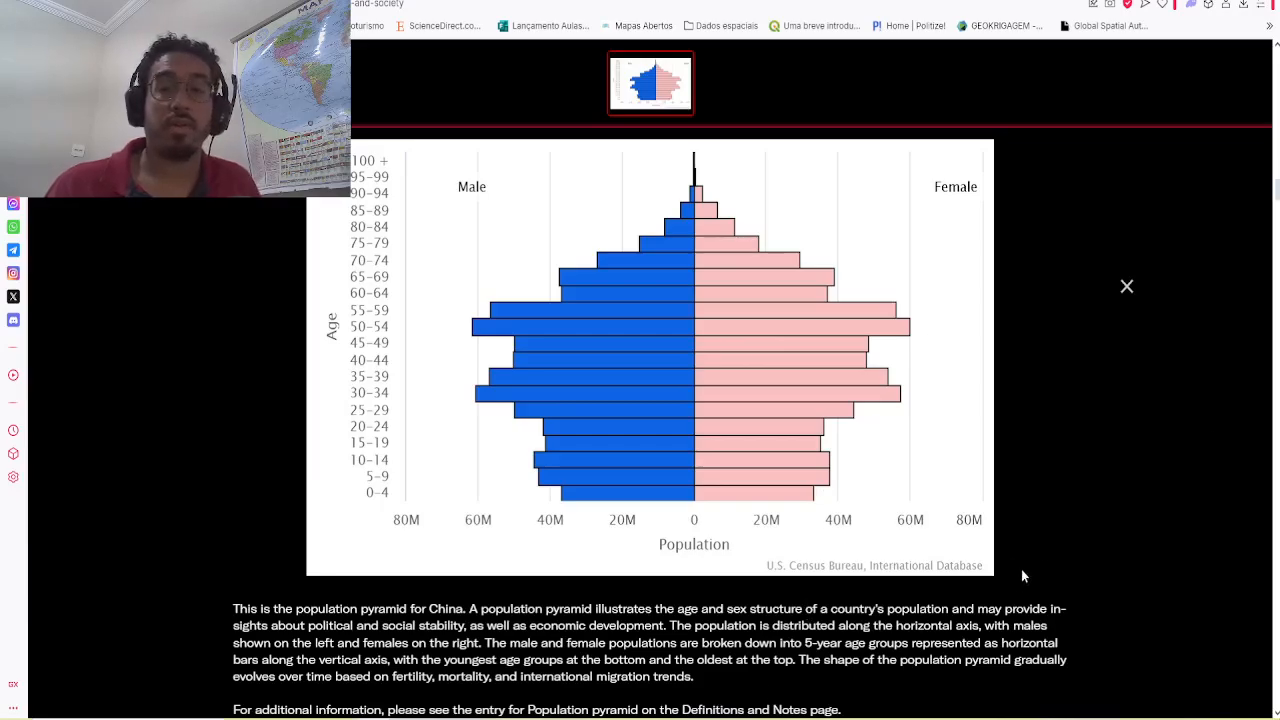
left_click(1131, 300)
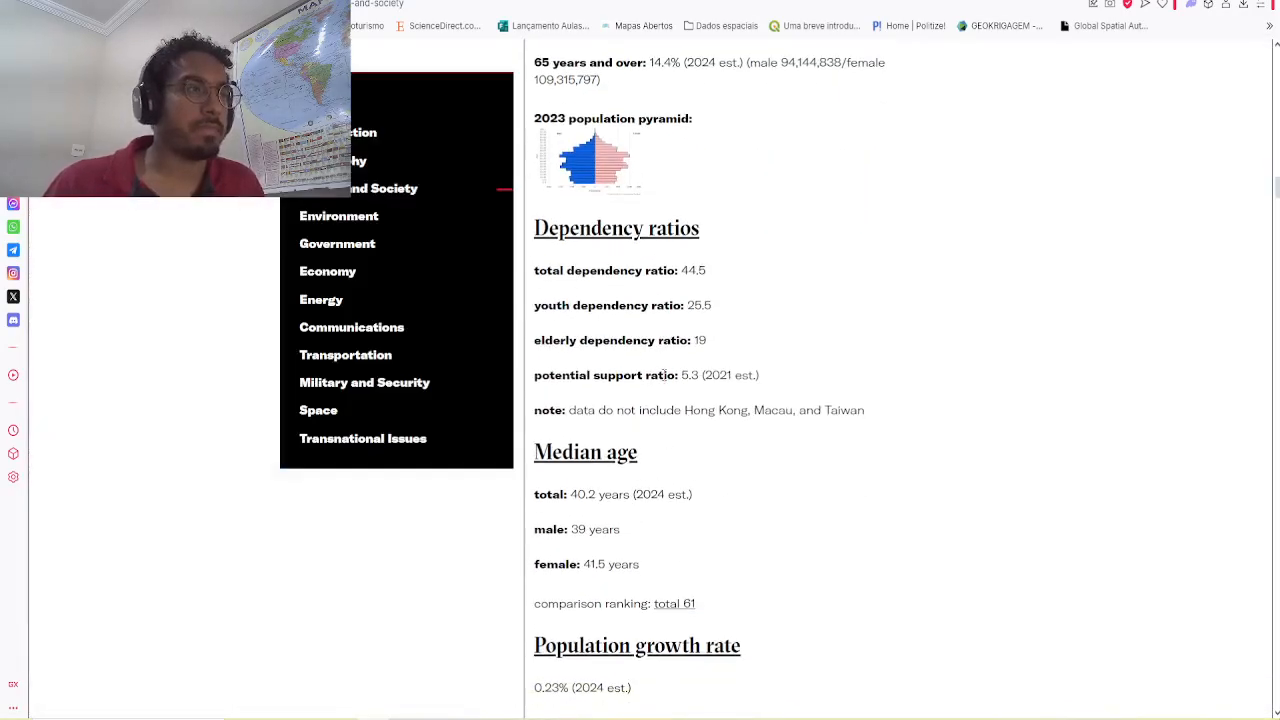
Step: Review China's demographic rates from median age to net migration and highlight the urban population share under Urbanization
scroll(668, 305, "down", 3)
scroll(668, 305, "up", 1)
scroll(668, 305, "down", 3)
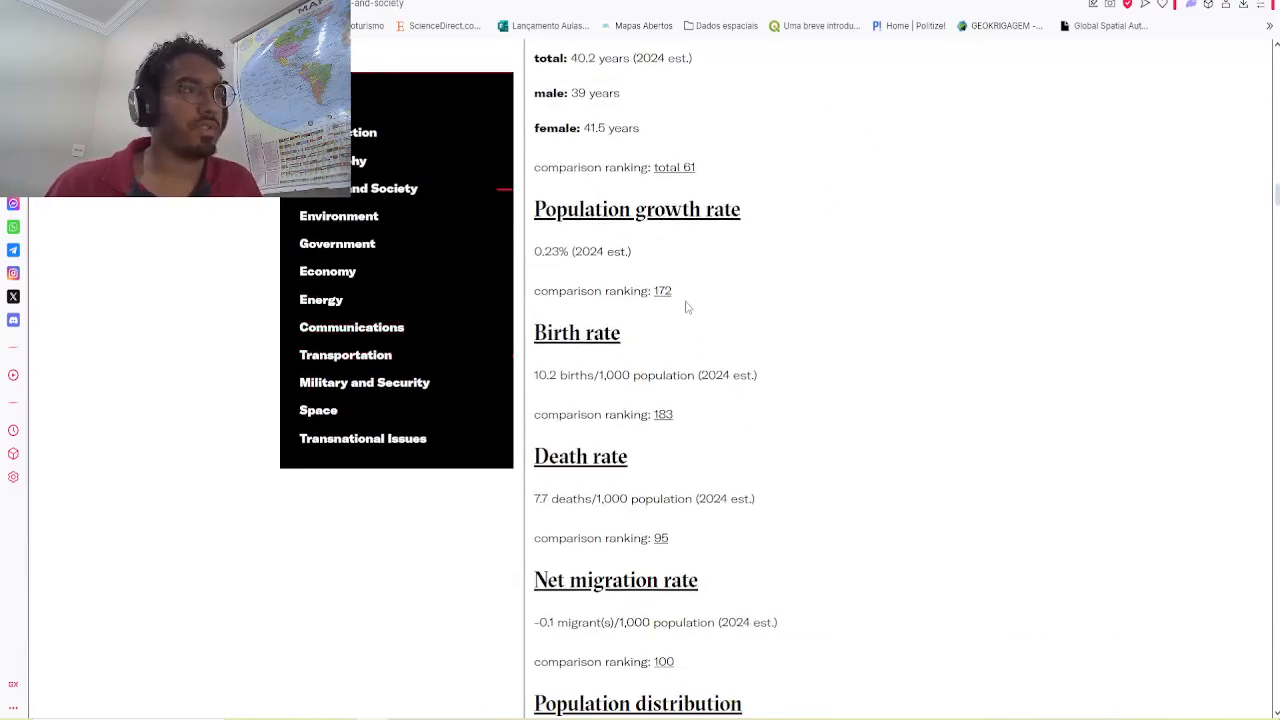
scroll(686, 307, "down", 5)
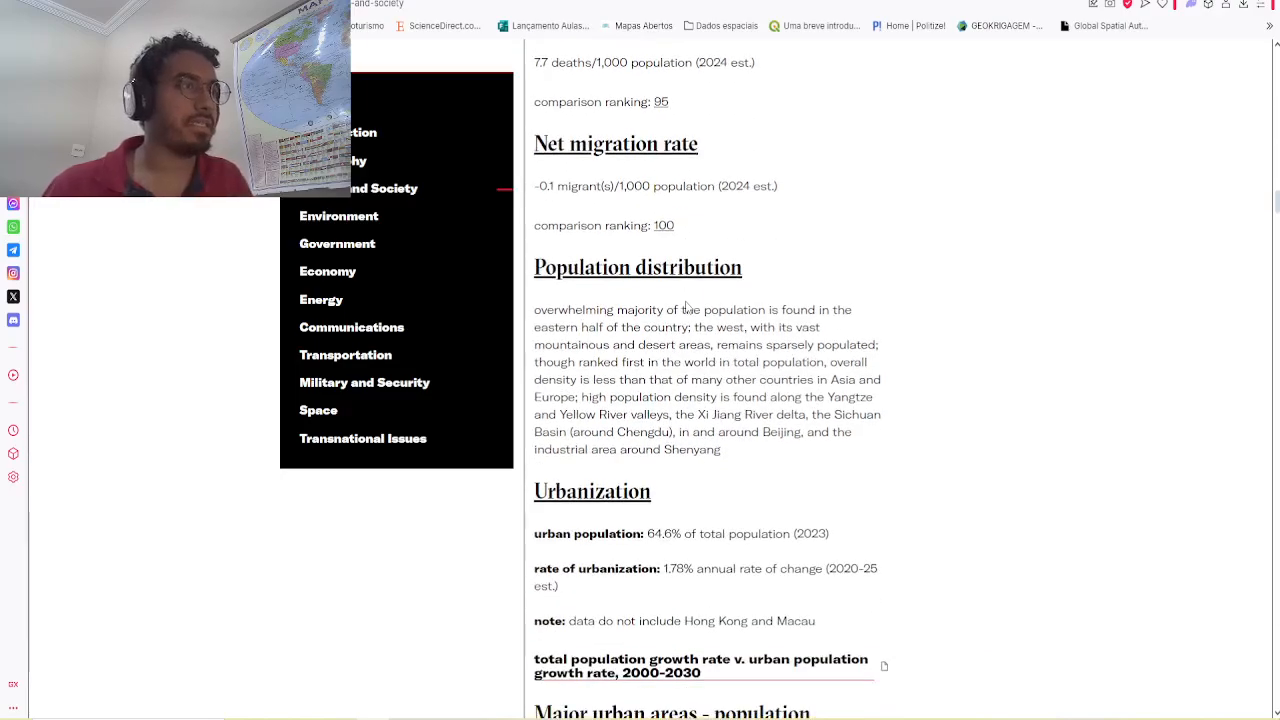
scroll(687, 318, "down", 1)
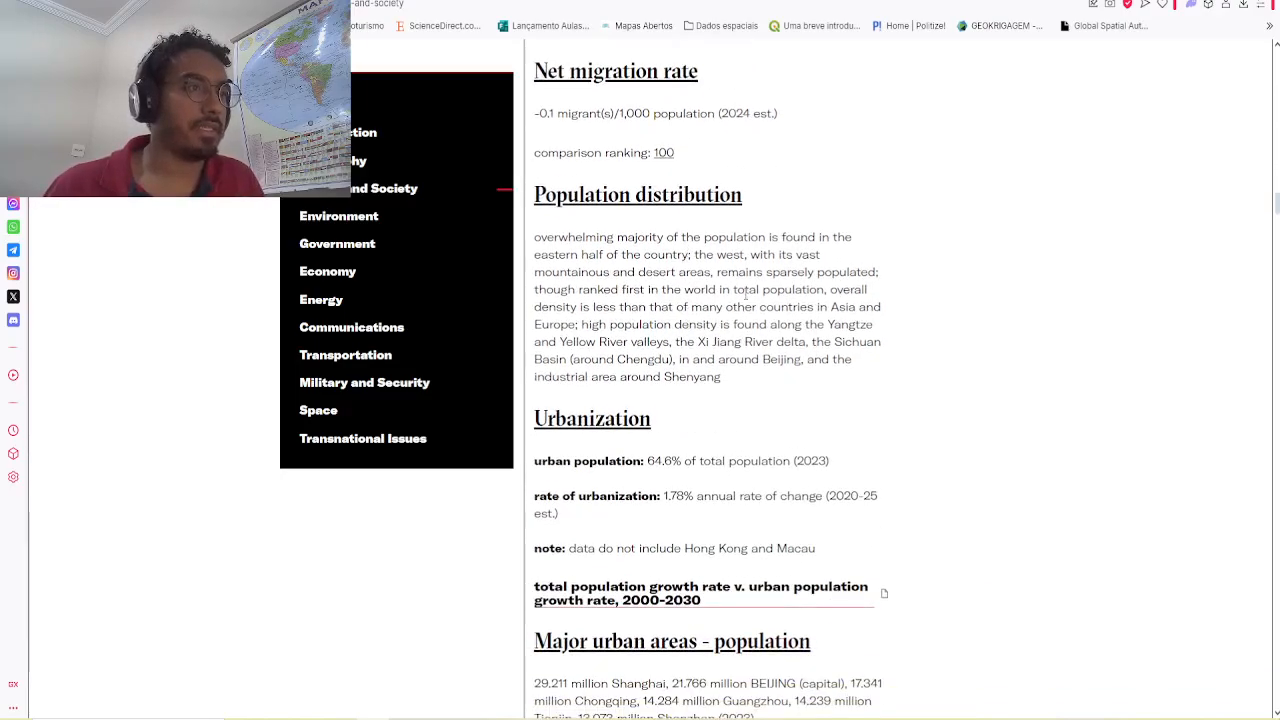
scroll(728, 307, "down", 3)
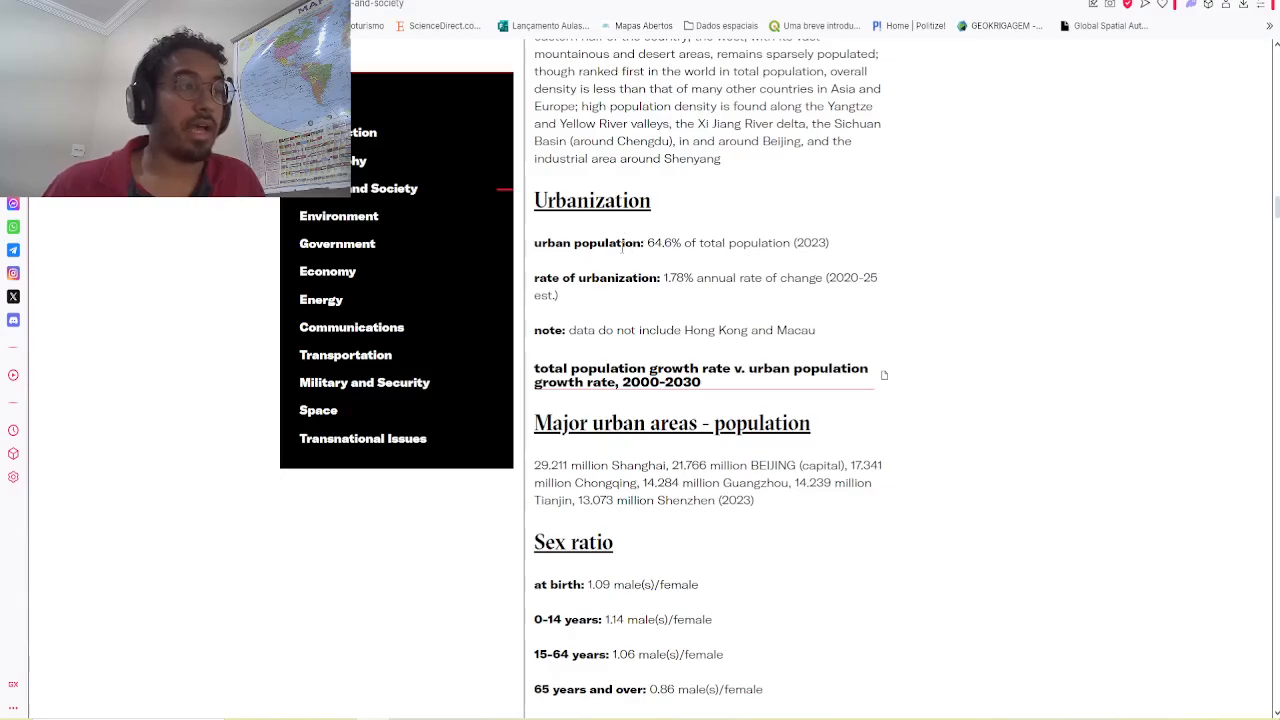
left_click_drag(645, 245, 834, 254)
left_click(826, 280)
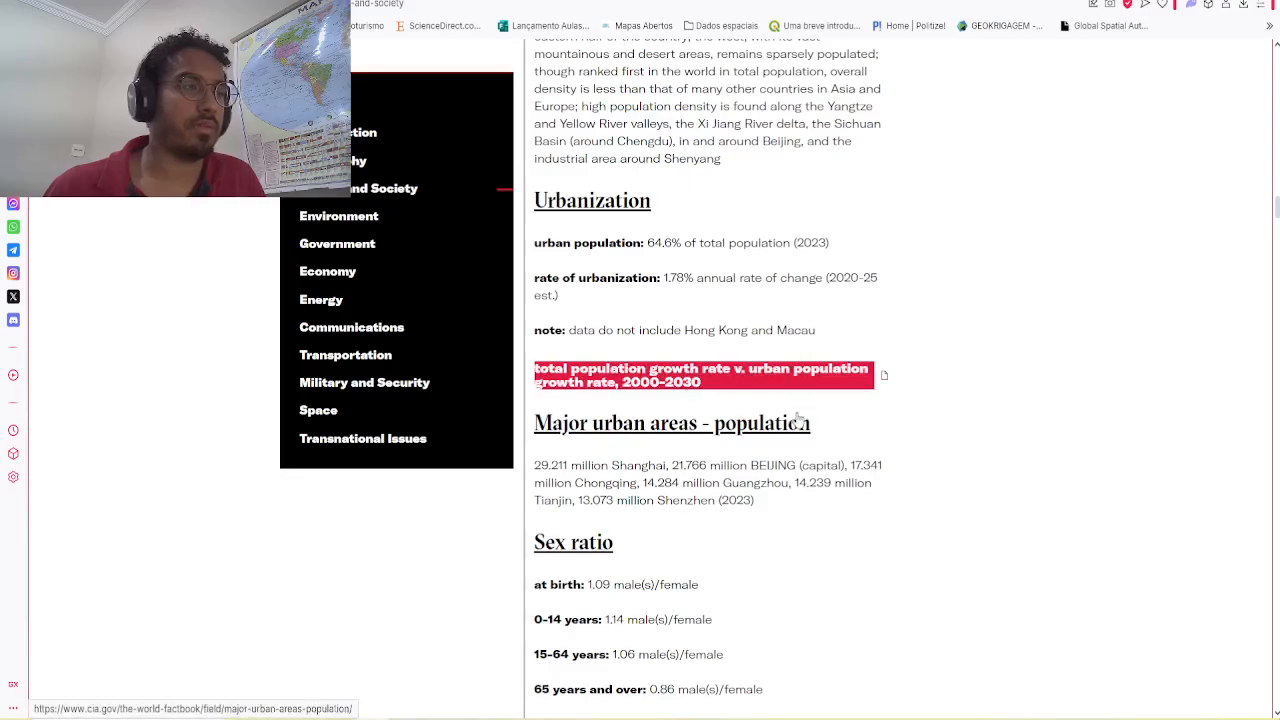
Step: Examine China's sex ratio, maternal and infant mortality, life expectancy at birth and total fertility rate entries
scroll(797, 420, "down", 5)
scroll(797, 420, "up", 3)
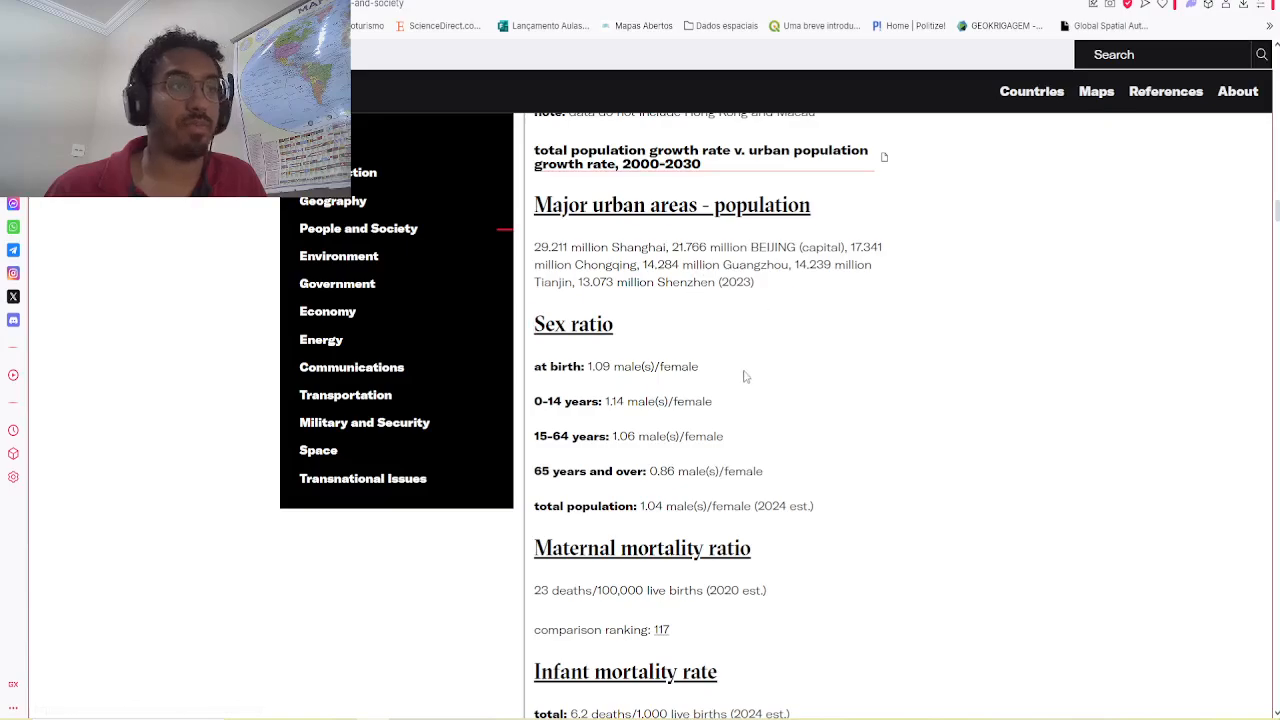
scroll(814, 366, "down", 3)
scroll(794, 355, "down", 1)
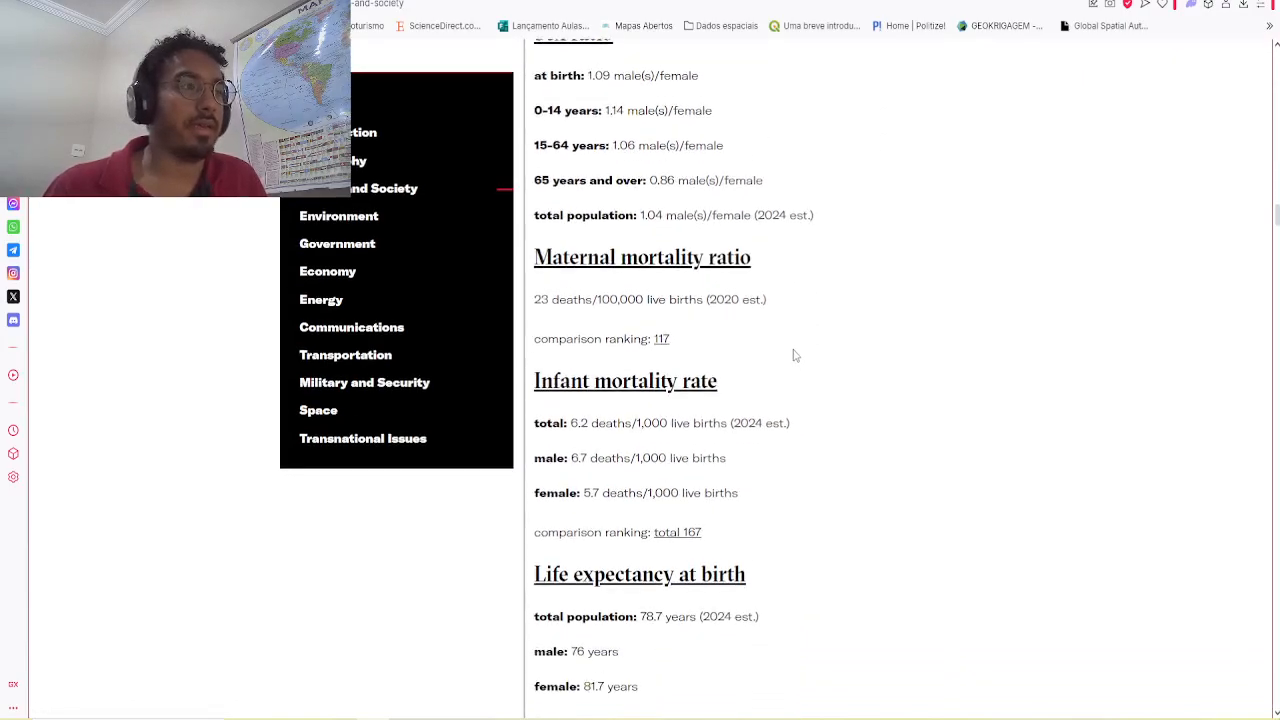
scroll(794, 355, "up", 2)
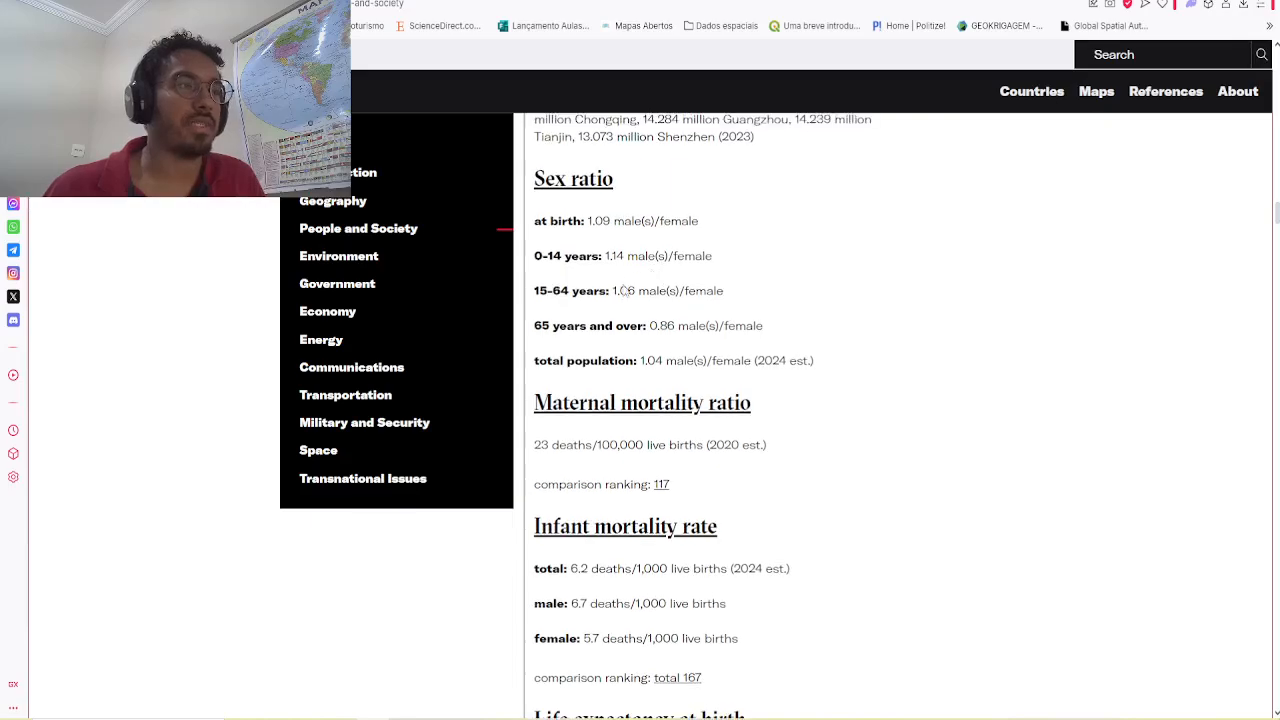
scroll(723, 357, "down", 2)
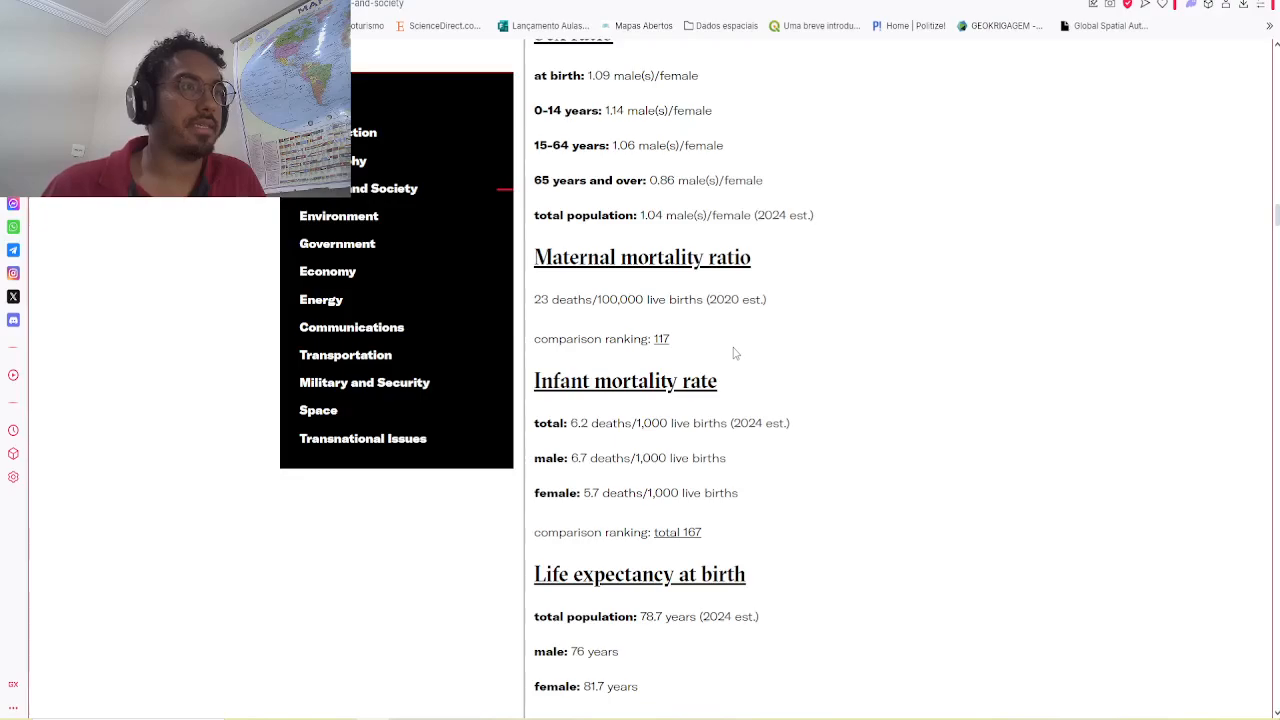
scroll(734, 349, "down", 2)
scroll(845, 445, "down", 4)
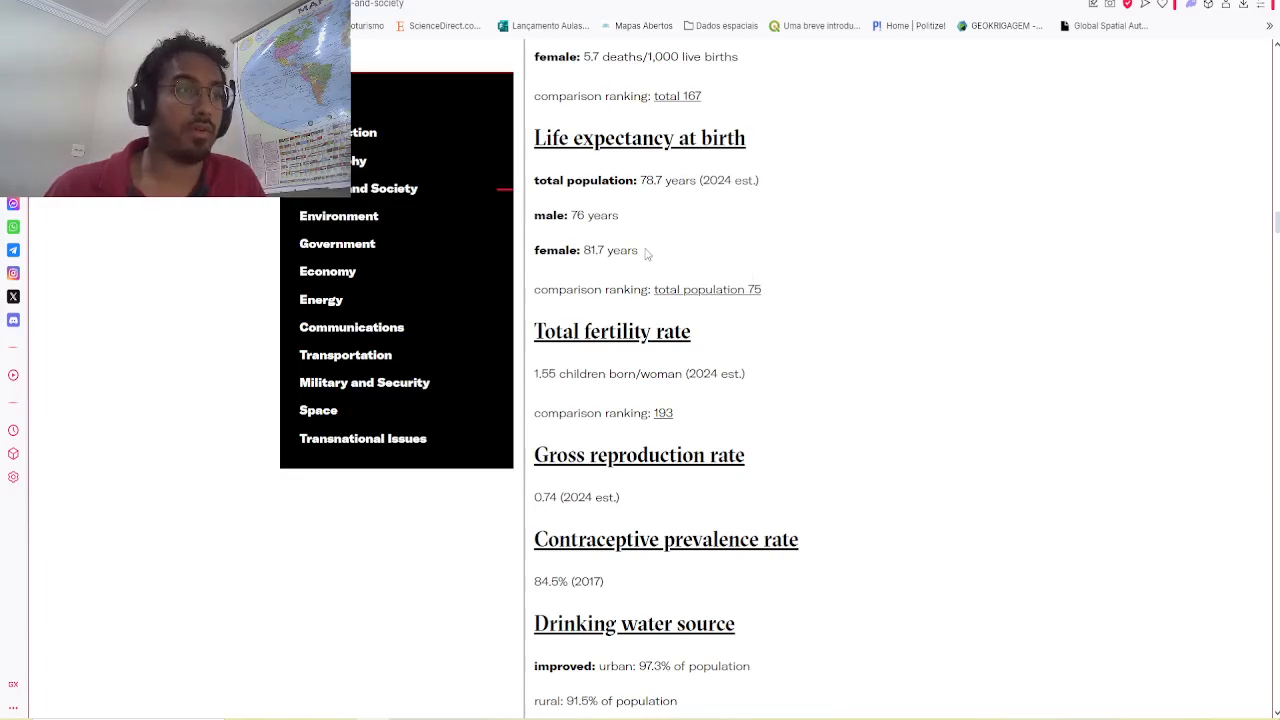
scroll(788, 324, "down", 3)
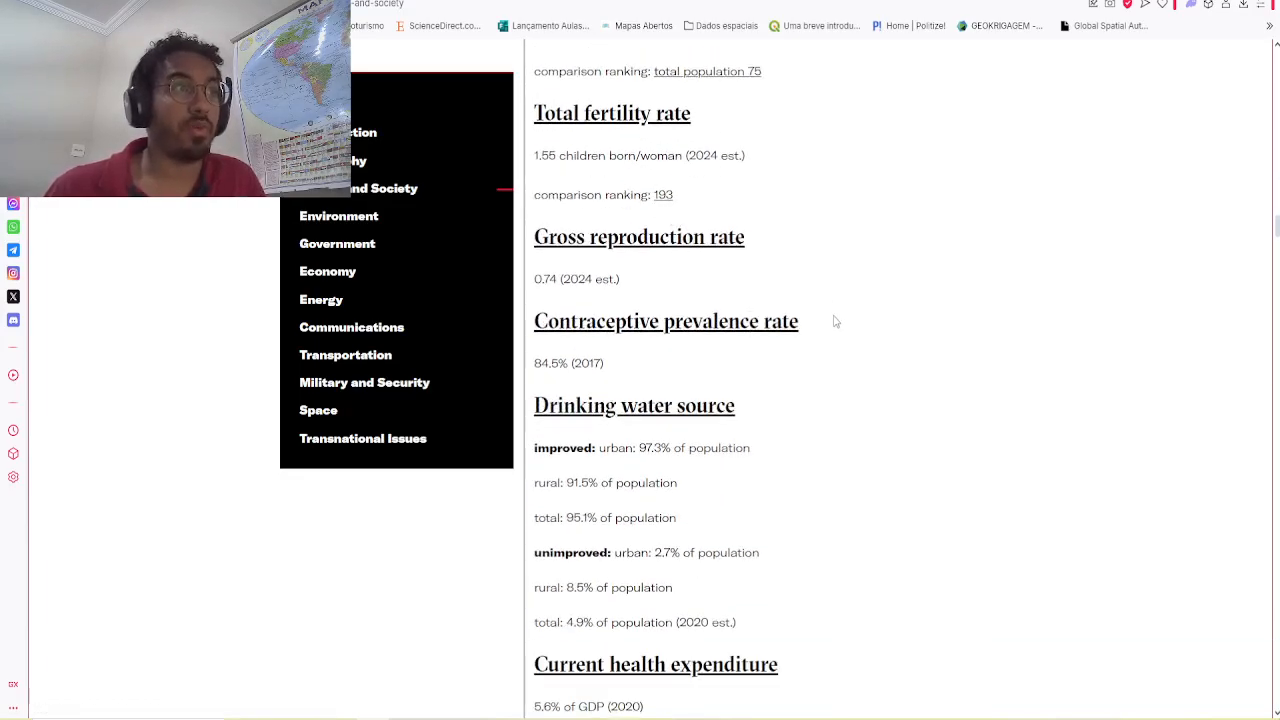
Step: Look through China's health entries, from drinking water and physician density to sanitation access and tobacco use
scroll(783, 324, "down", 7)
scroll(780, 249, "down", 17)
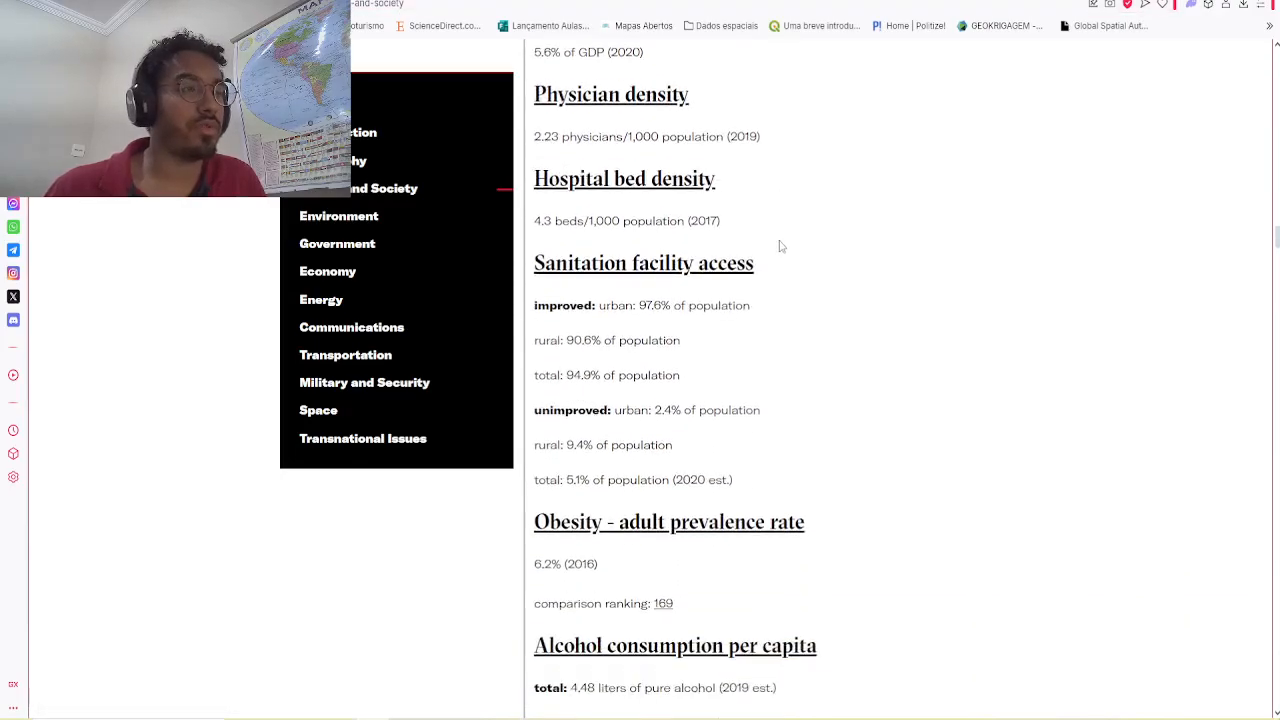
scroll(785, 340, "up", 2)
scroll(785, 340, "up", 2)
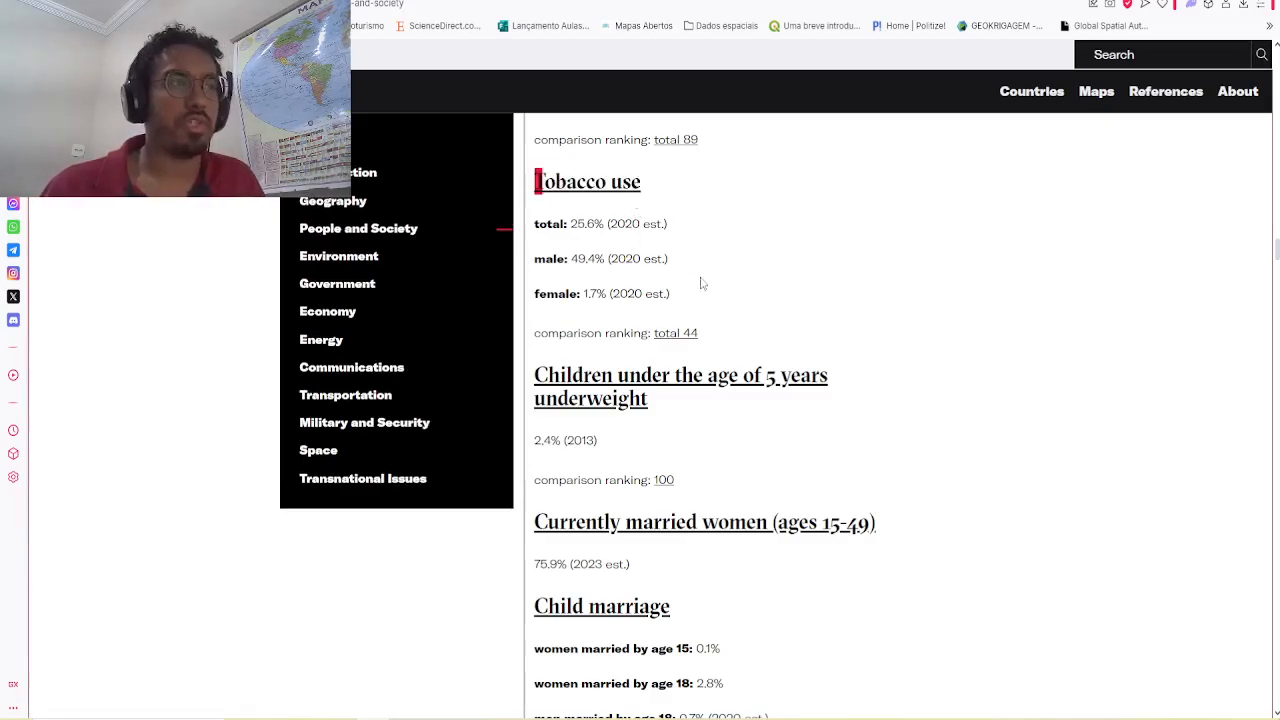
Step: Continue to China's Environment section and review its current issues, land use, resource revenue and air pollutant entries
scroll(691, 311, "down", 9)
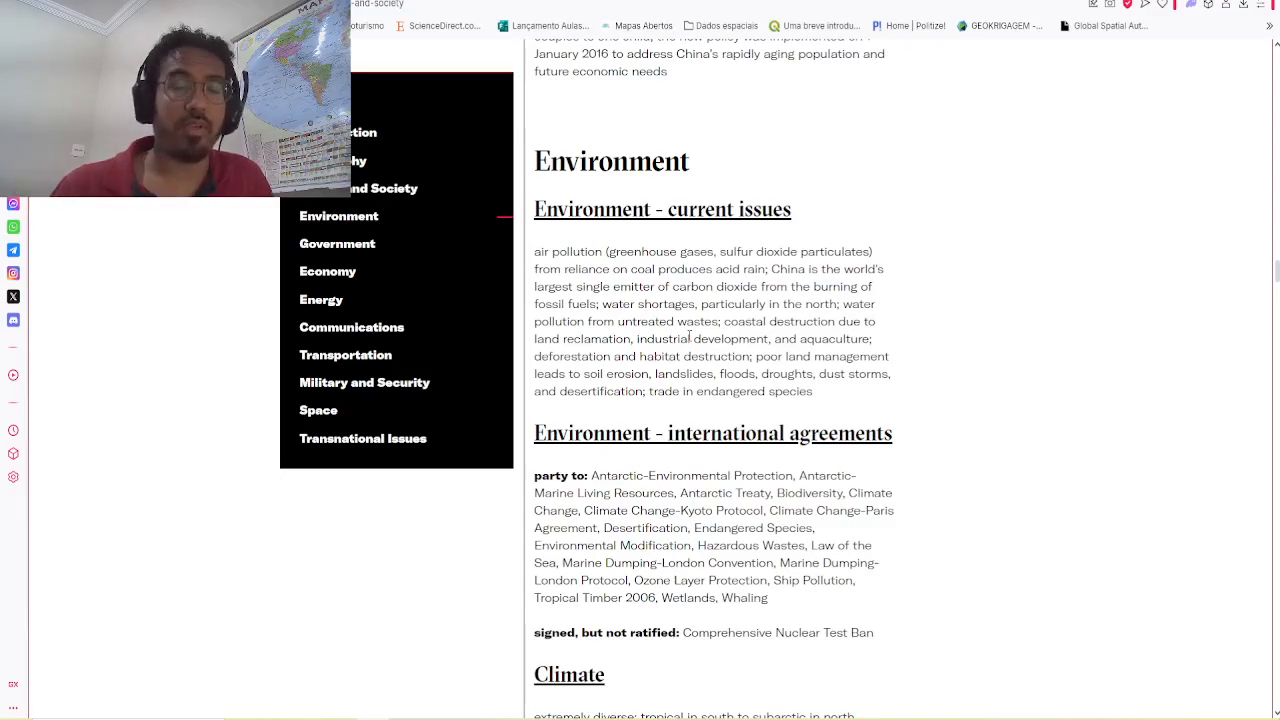
scroll(781, 344, "down", 6)
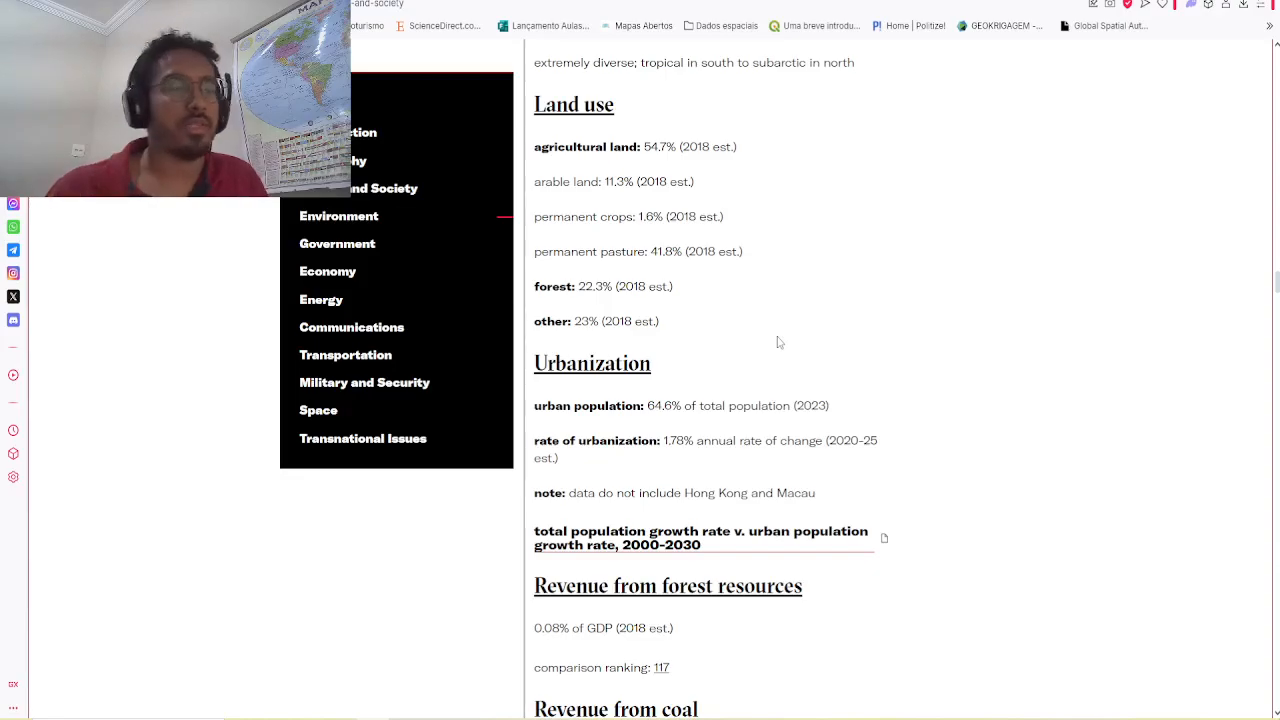
scroll(806, 358, "down", 4)
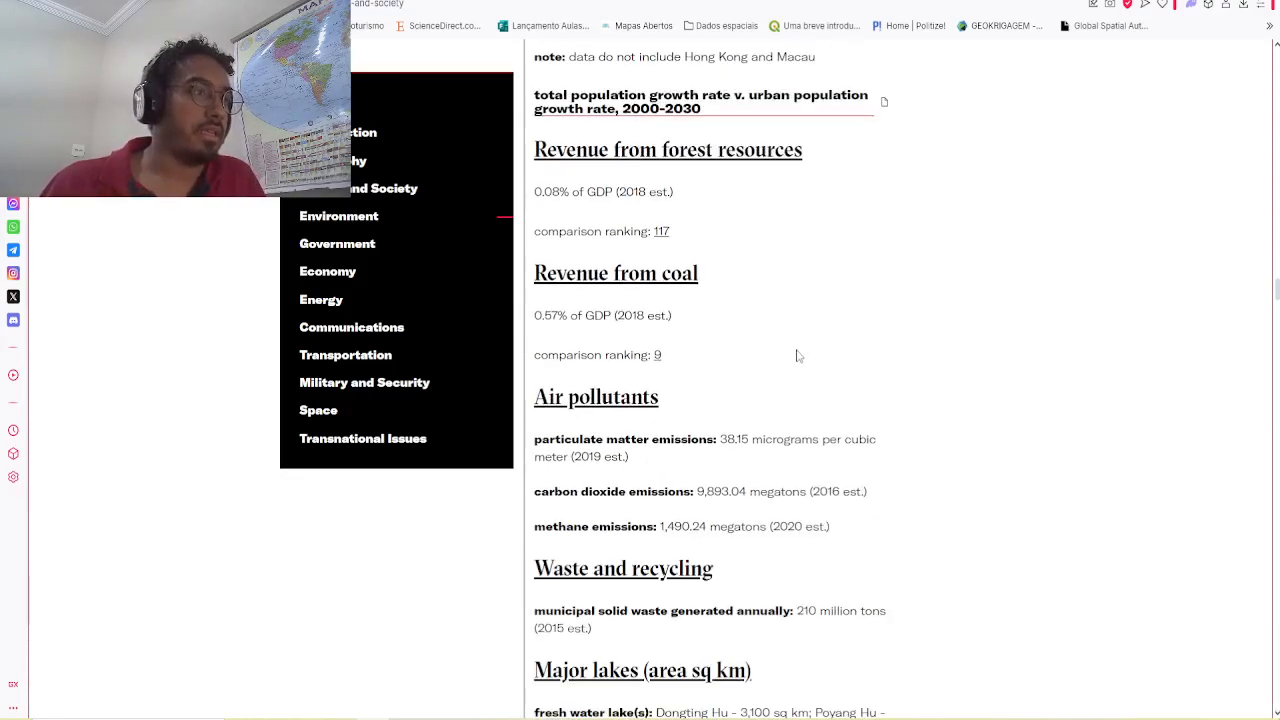
scroll(790, 354, "up", 4)
scroll(786, 353, "up", 1)
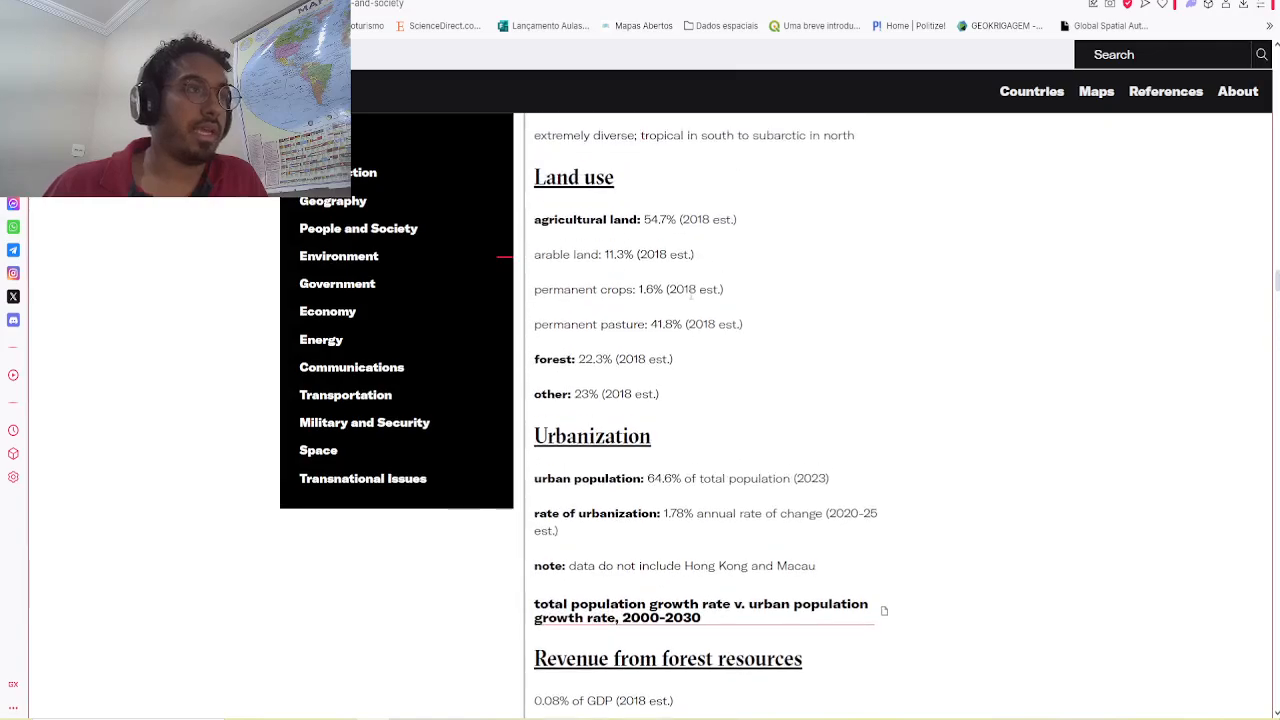
Step: Open the Land use field listing for all countries and read its definition and first country entries
left_click(577, 186)
scroll(624, 313, "down", 3)
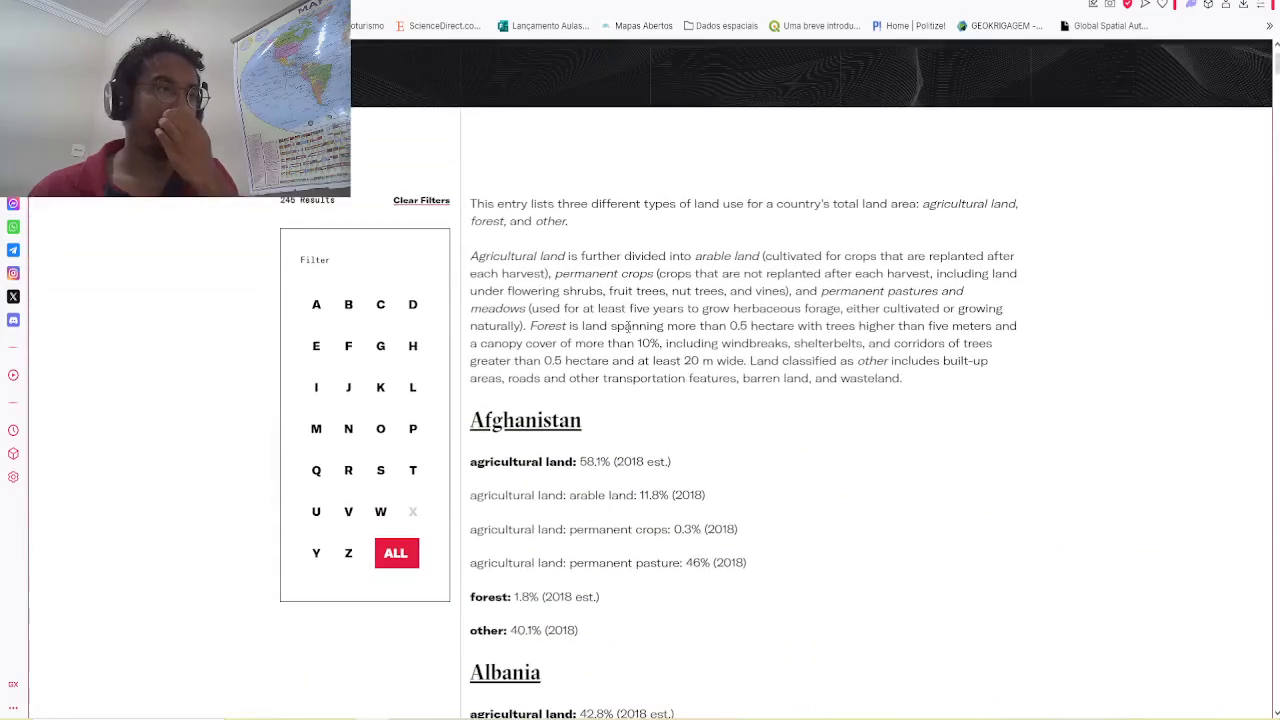
scroll(628, 326, "down", 6)
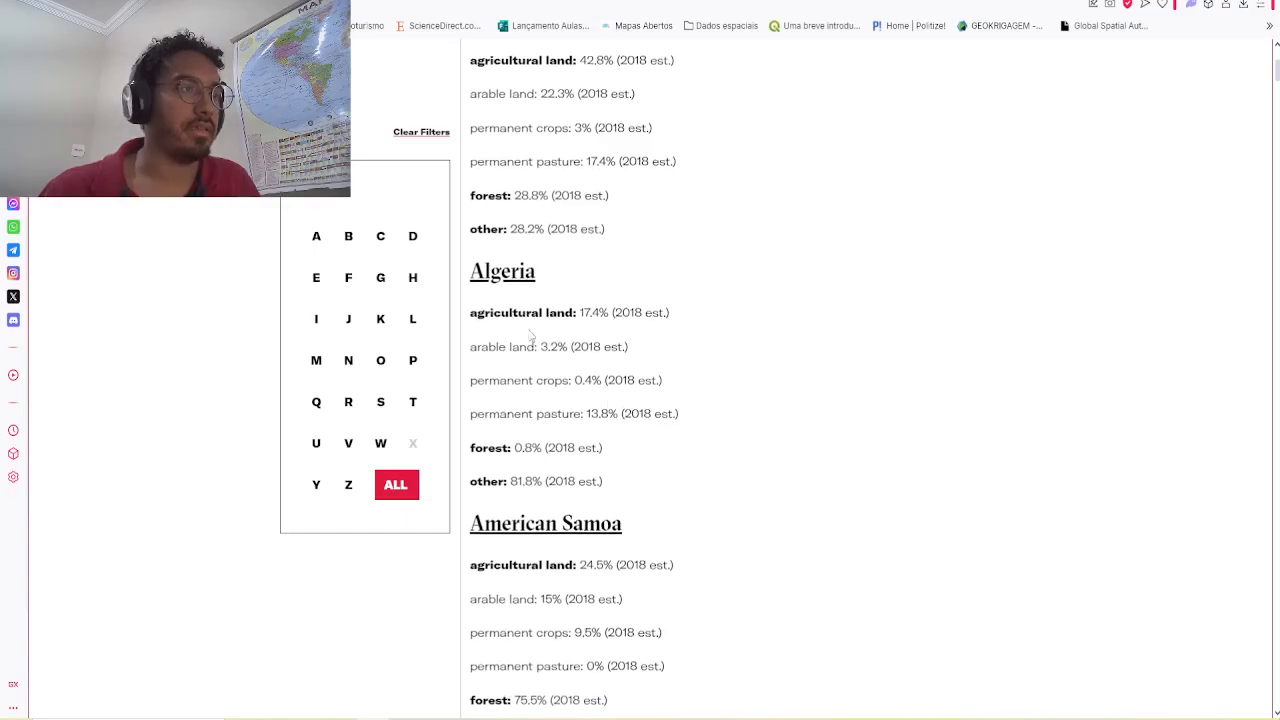
scroll(540, 350, "up", 8)
scroll(620, 420, "down", 4)
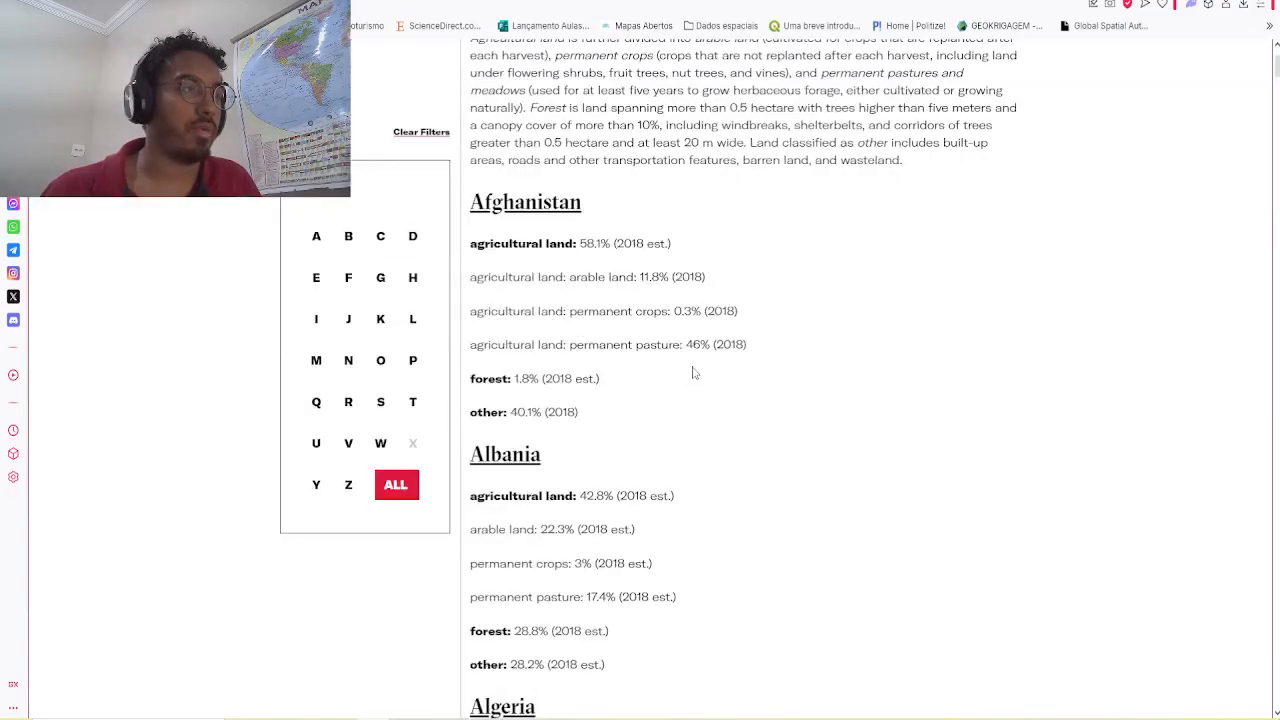
Step: Browse the countries' land use entries, filter the listing by the letter B, and look through the filtered entries
scroll(700, 404, "down", 1)
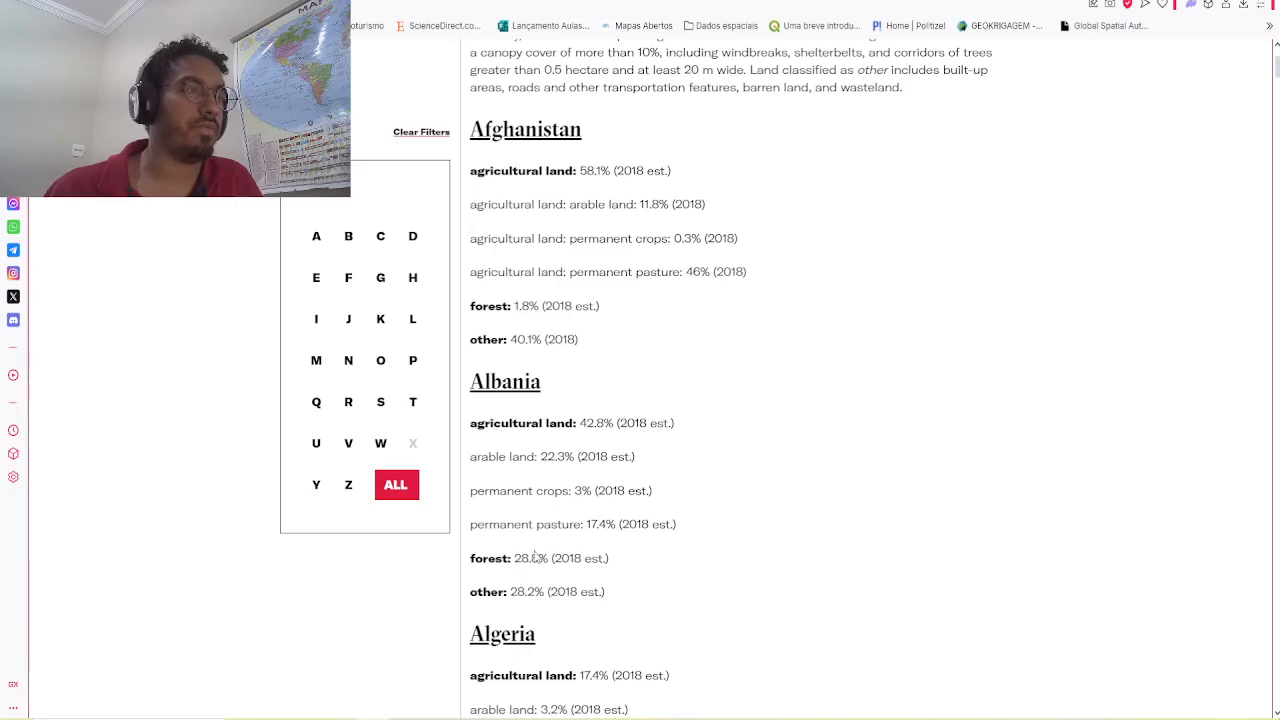
scroll(535, 557, "down", 3)
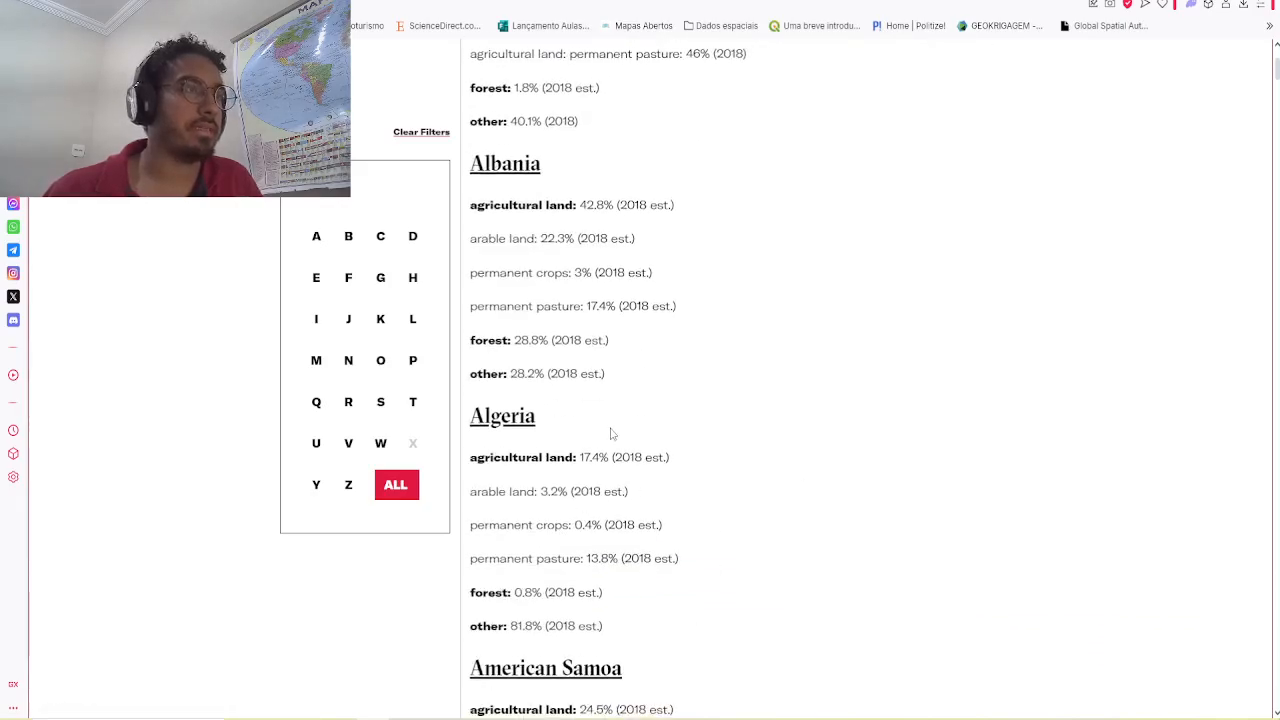
scroll(611, 433, "down", 3)
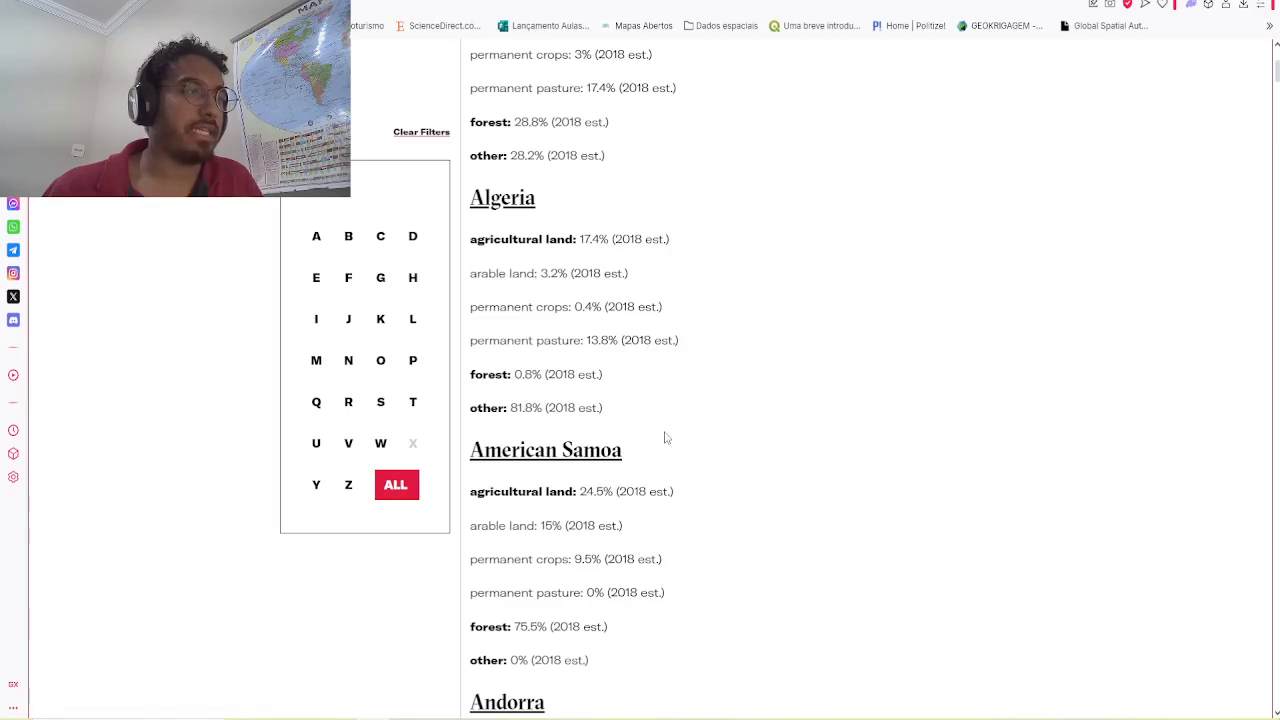
scroll(742, 340, "down", 20)
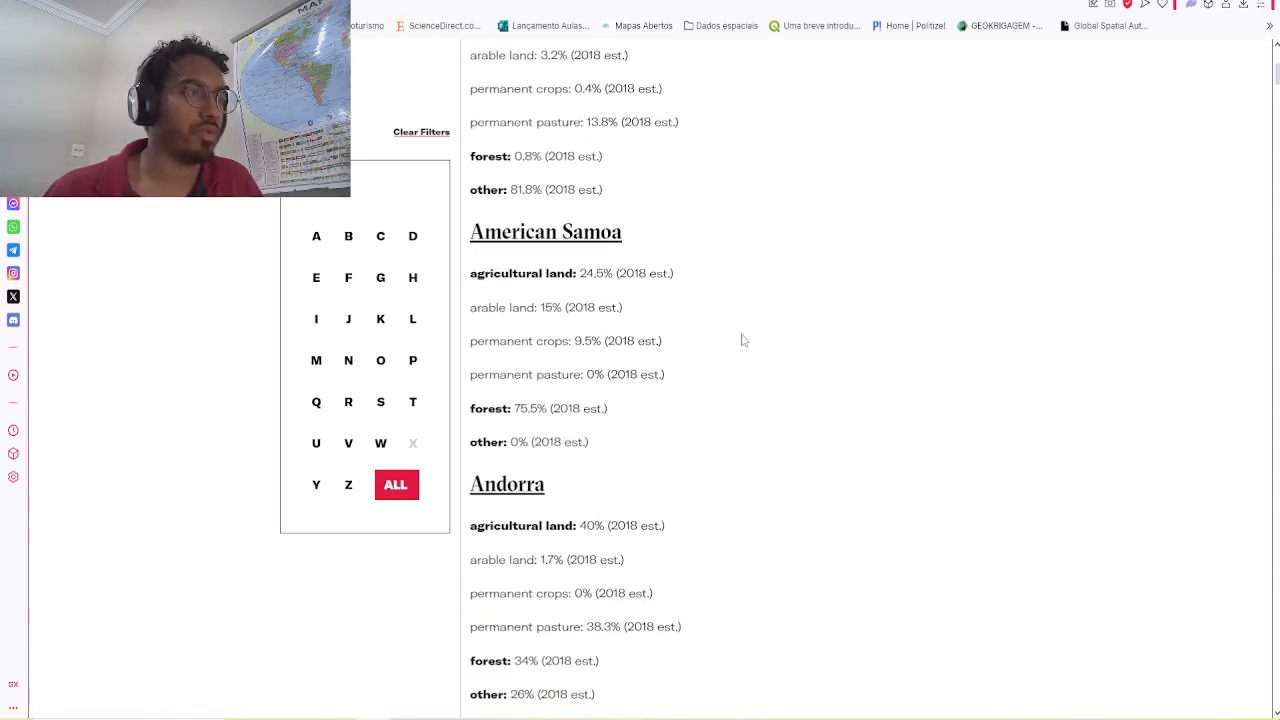
scroll(742, 340, "down", 6)
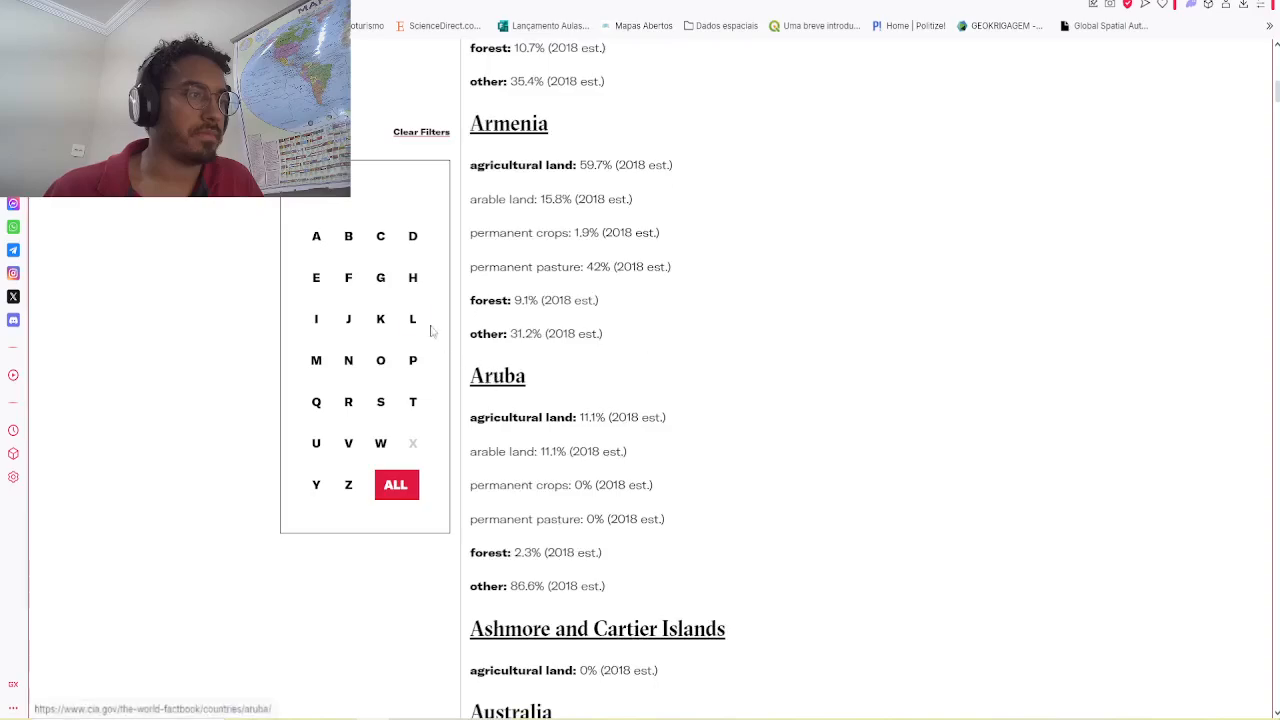
left_click(348, 236)
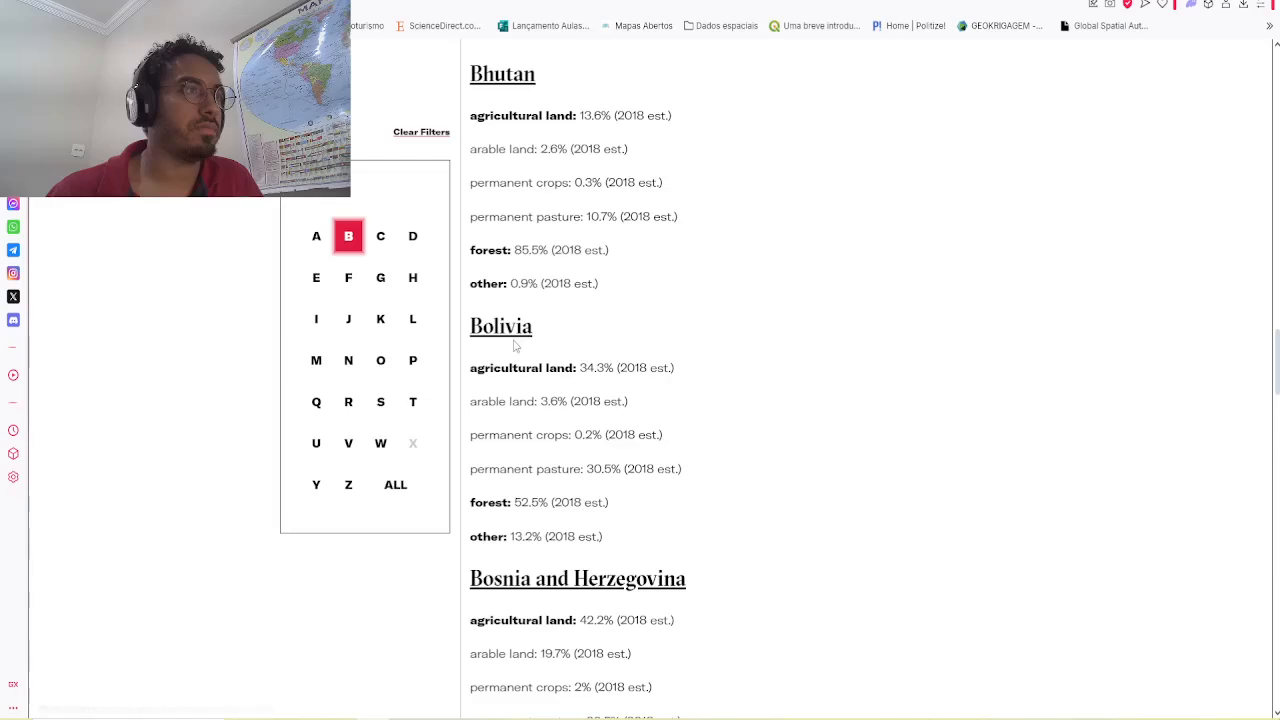
scroll(515, 345, "down", 12)
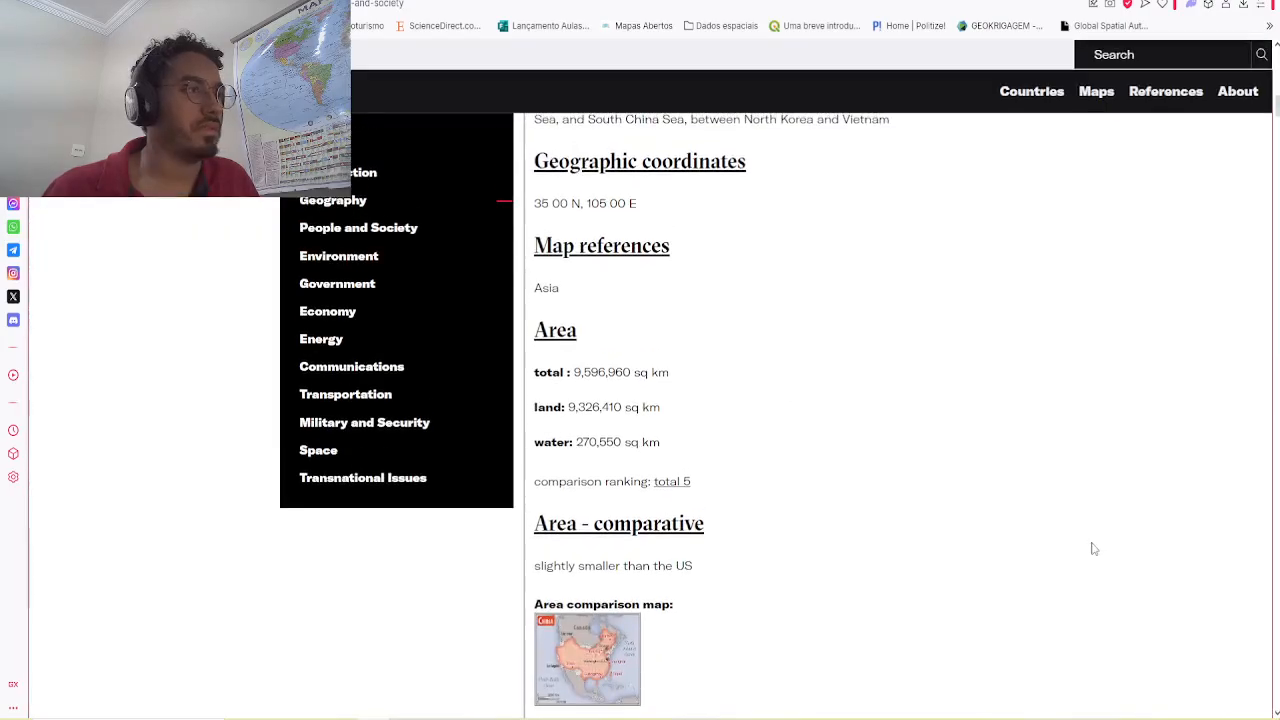
Step: On China's page, go to the Military and Security section and examine the military expenditures and personnel strengths
scroll(731, 498, "down", 2)
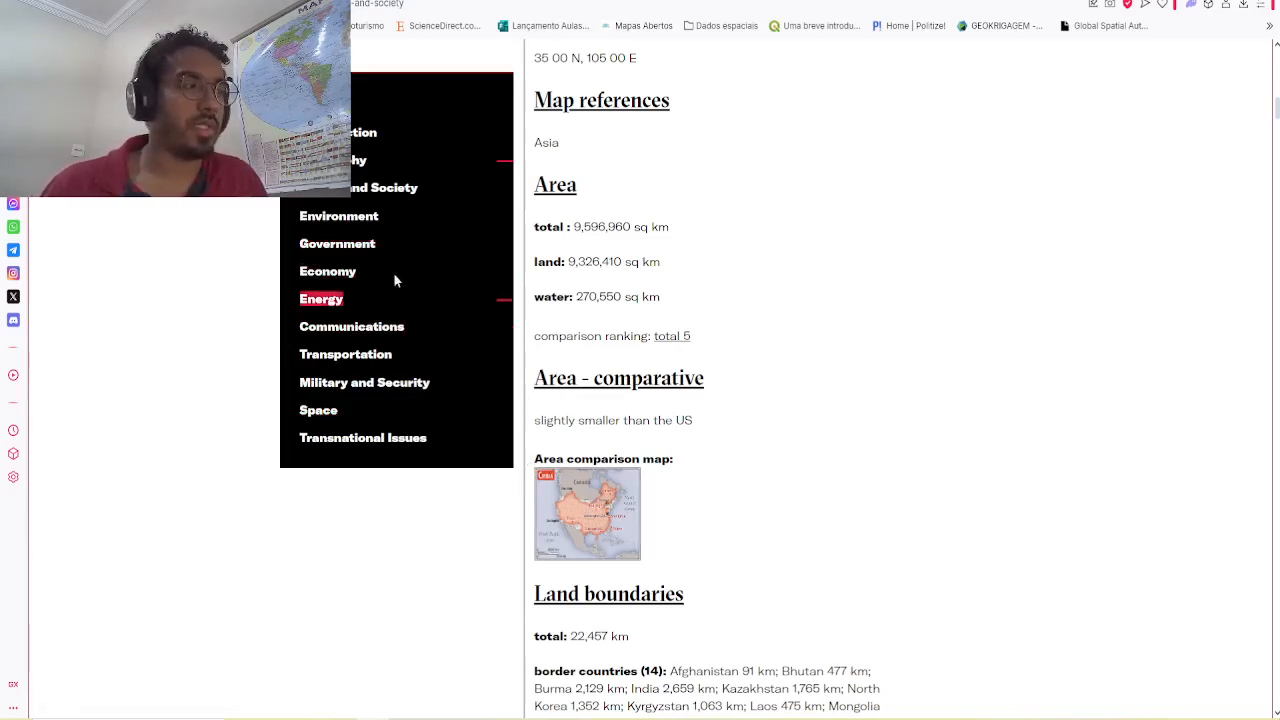
left_click(378, 383)
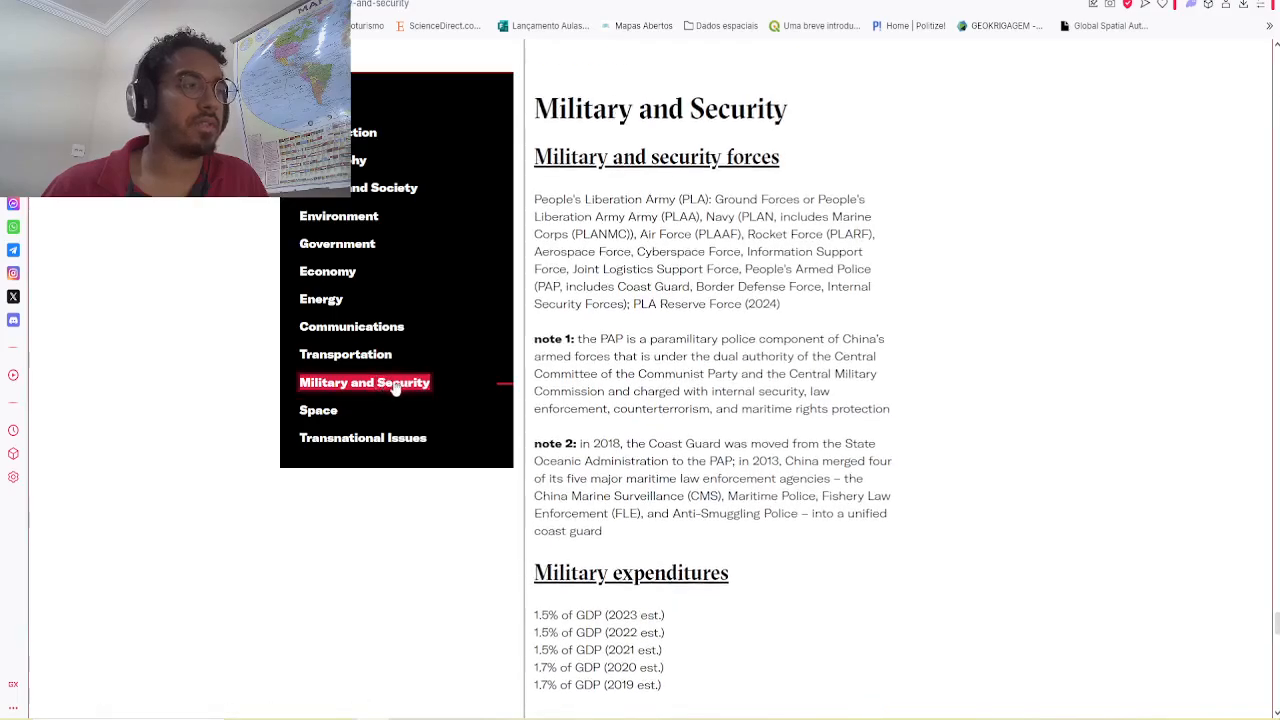
scroll(690, 347, "down", 2)
scroll(690, 347, "down", 1)
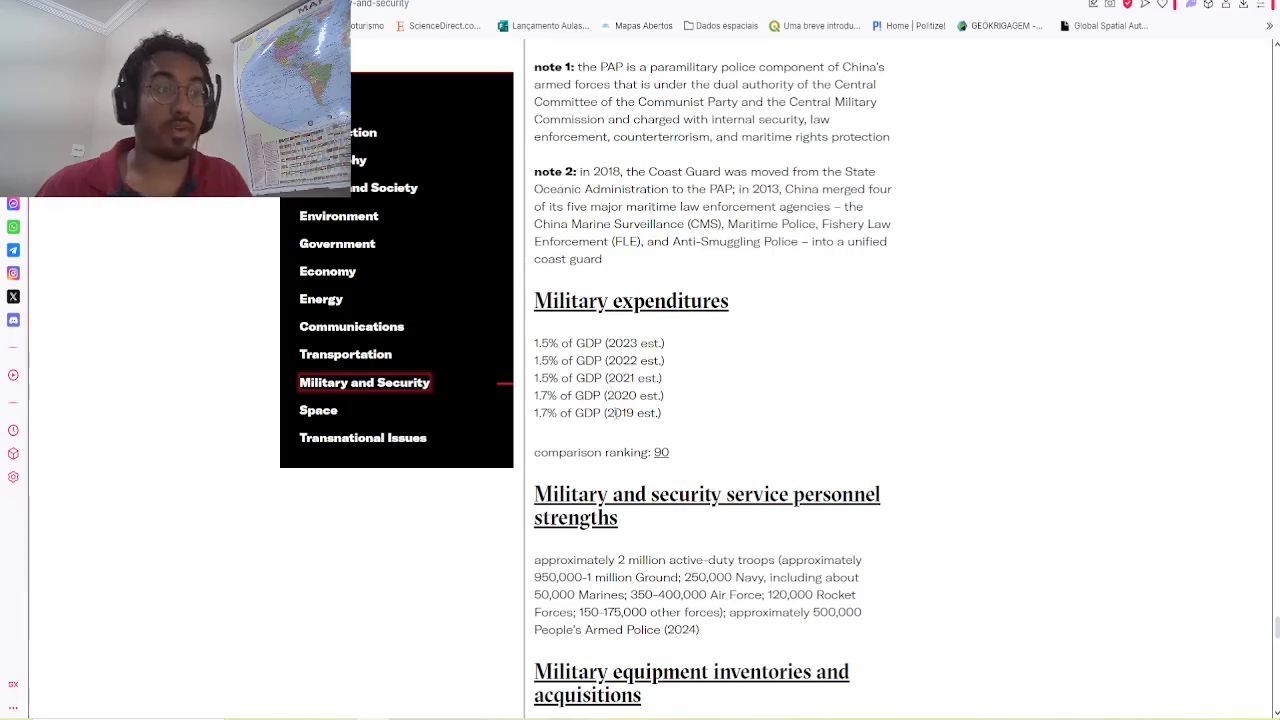
Step: On China's page, go to the Energy section and examine the electricity, electricity generation sources and nuclear energy entries
left_click(321, 300)
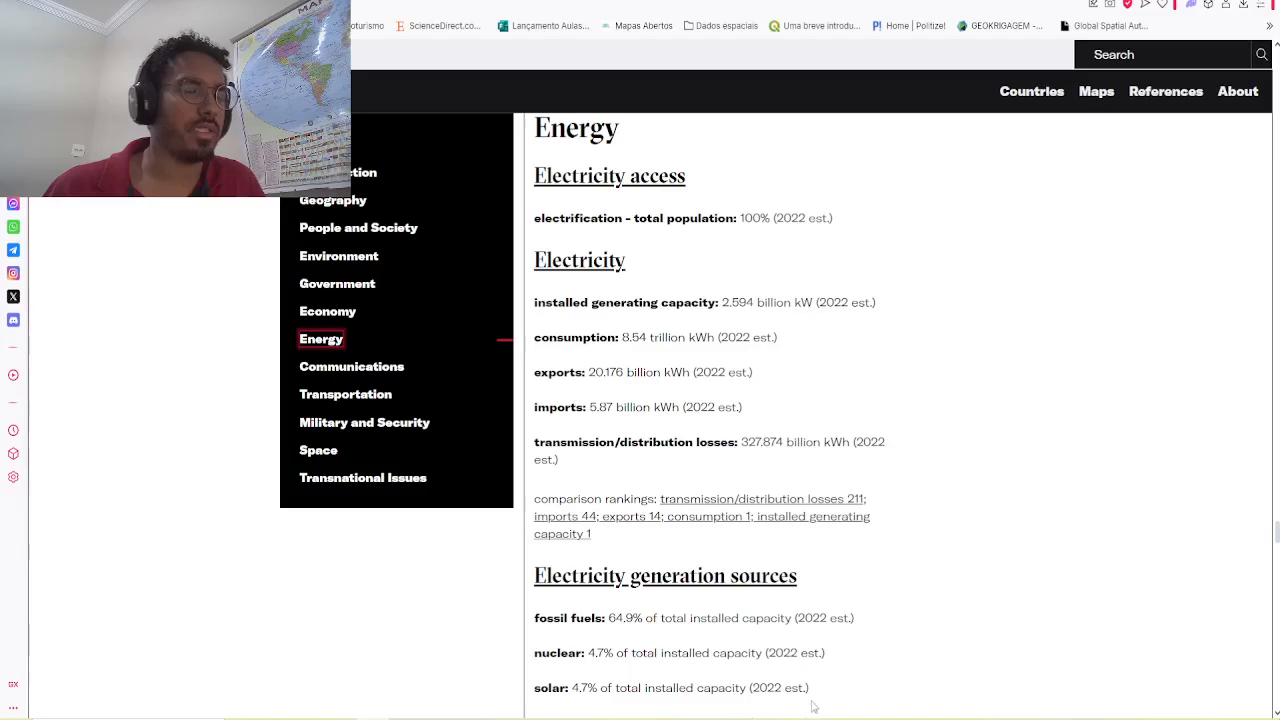
scroll(755, 590, "down", 3)
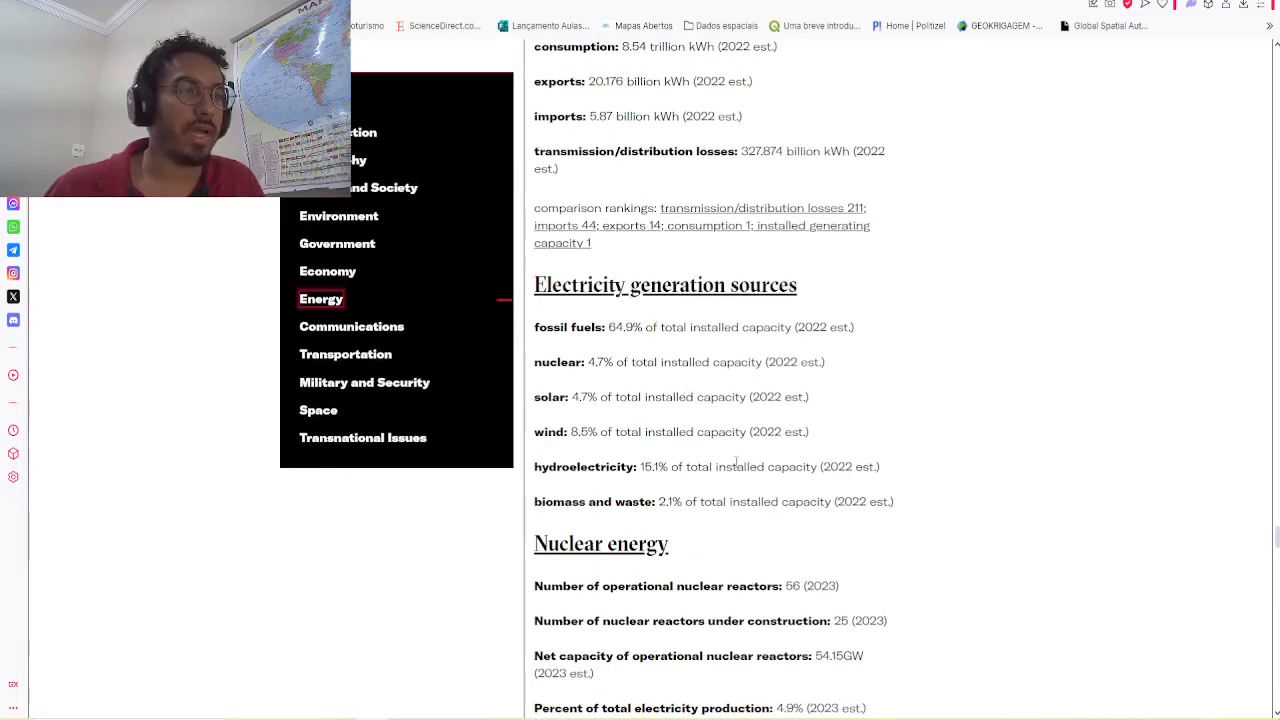
scroll(736, 461, "down", 2)
scroll(906, 323, "up", 1)
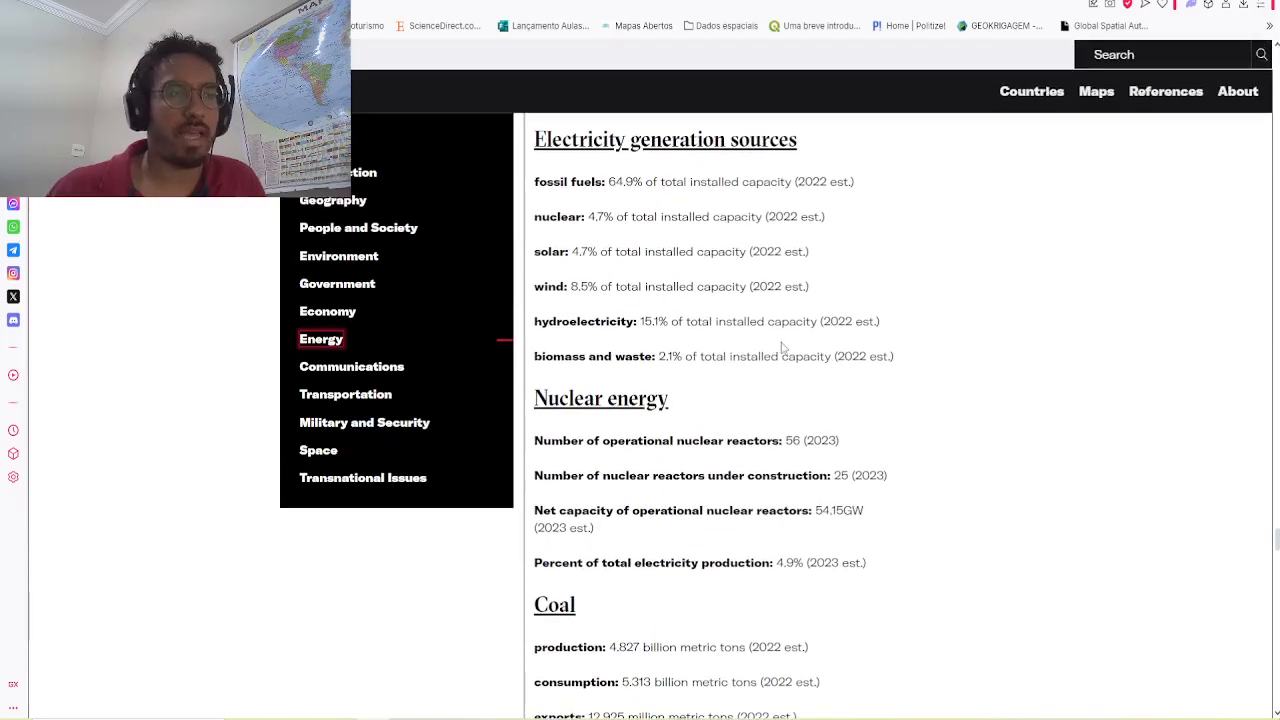
scroll(848, 386, "up", 2)
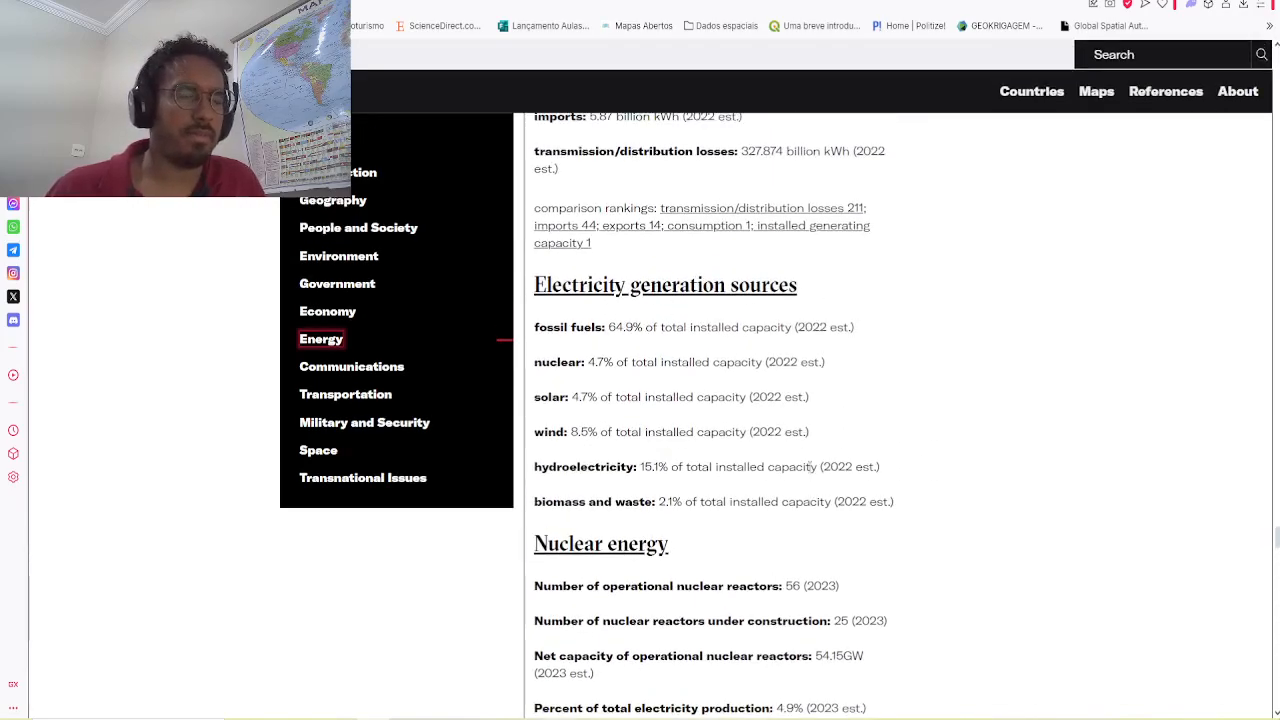
scroll(880, 530, "down", 3)
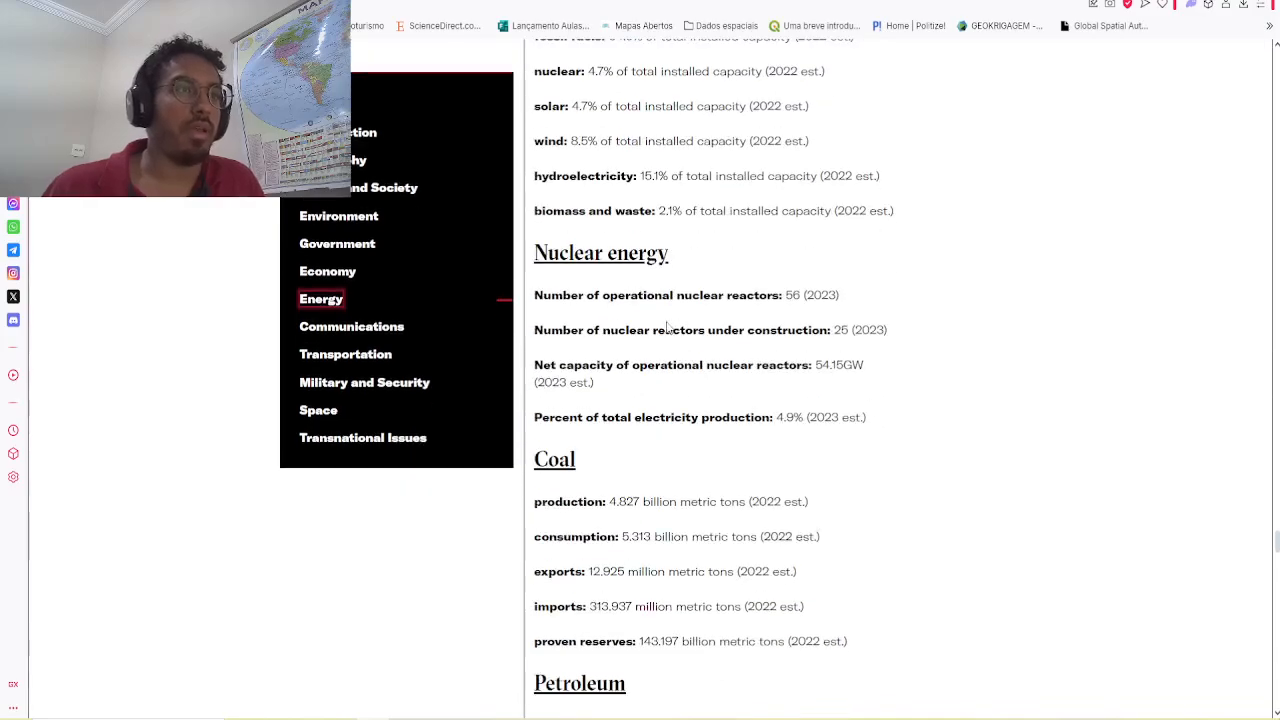
scroll(707, 290, "down", 1)
scroll(707, 285, "up", 1)
scroll(708, 270, "down", 2)
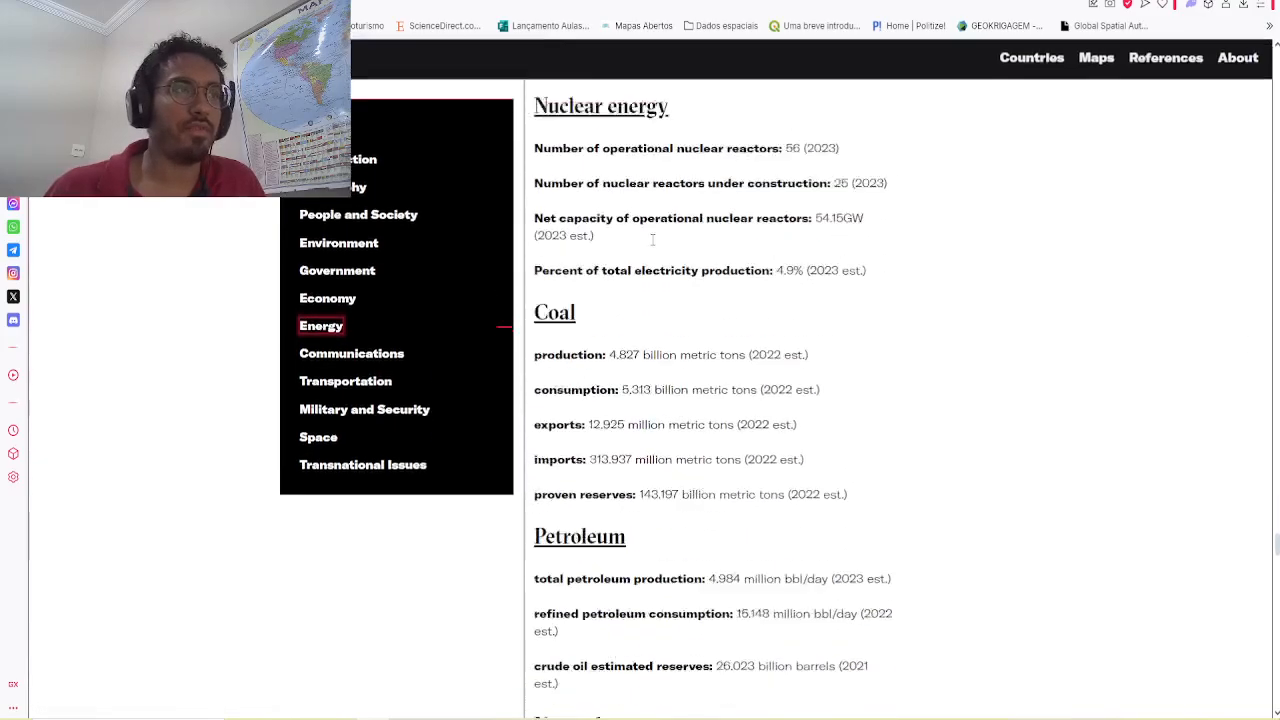
scroll(708, 262, "up", 1)
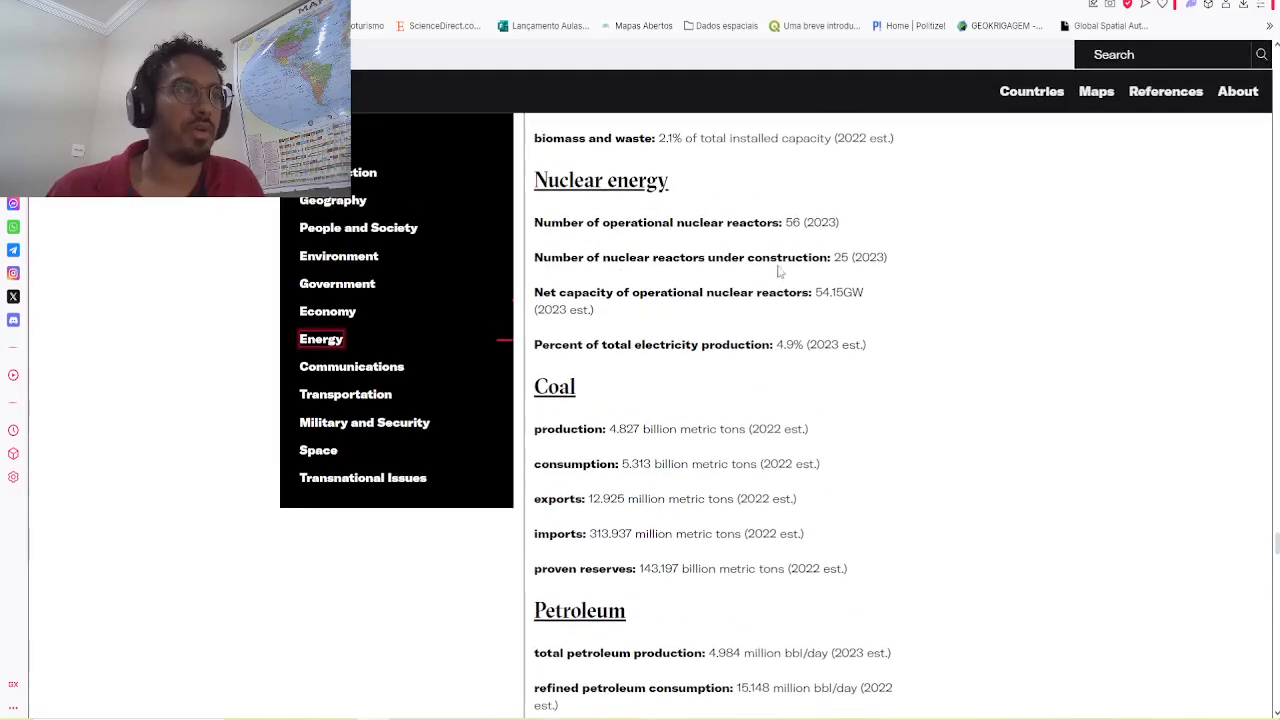
Step: Continue through China's petroleum, natural gas, carbon dioxide emissions and energy consumption per capita entries, down to the start of Communications
scroll(709, 296, "down", 5)
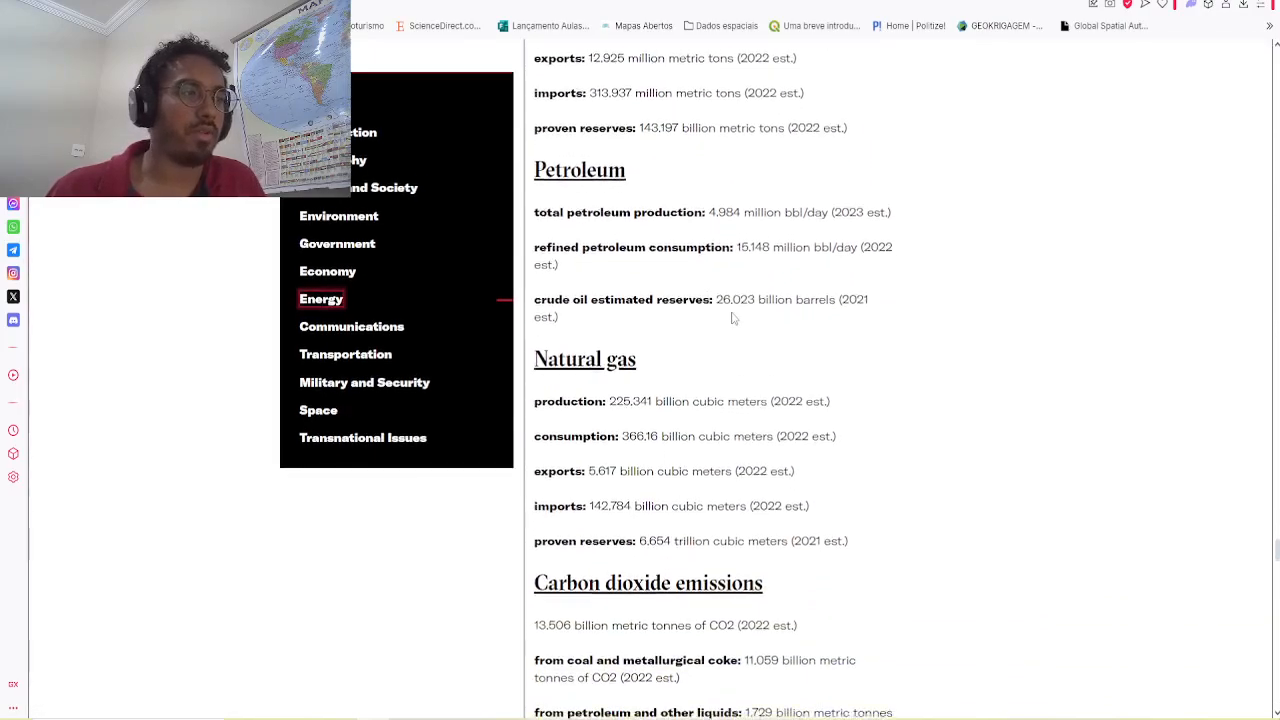
scroll(753, 333, "down", 1)
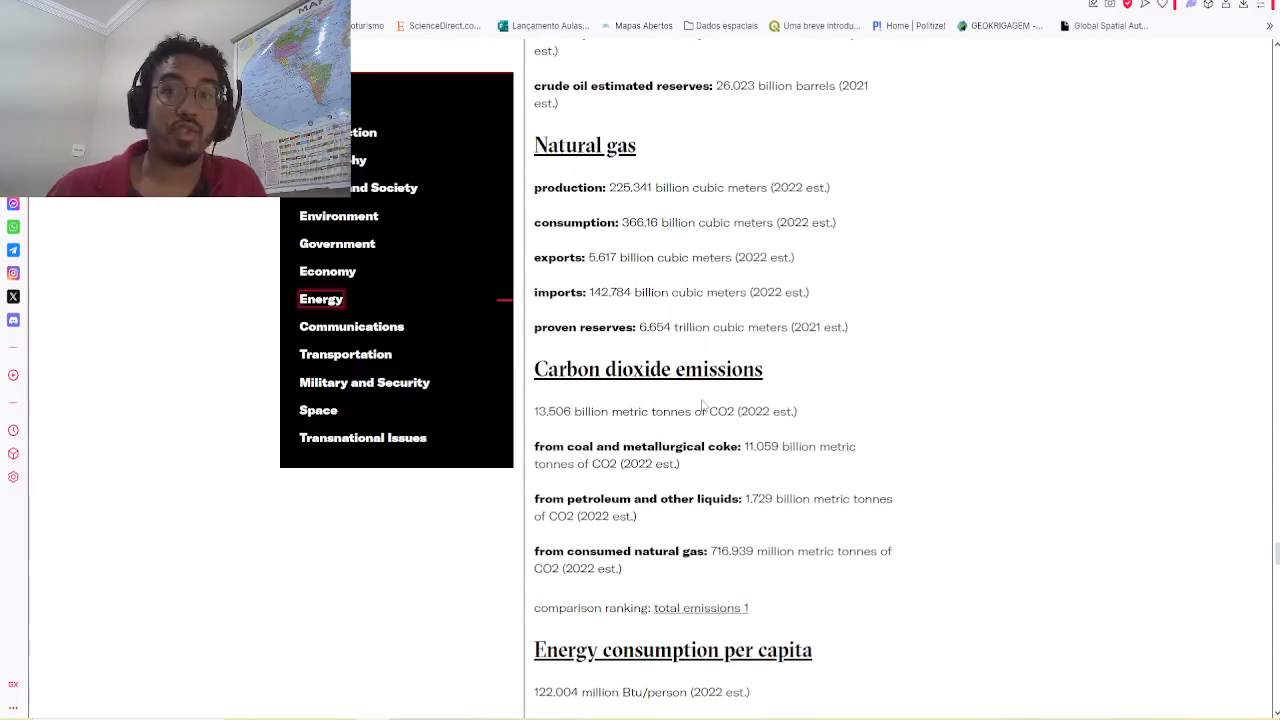
scroll(745, 482, "down", 2)
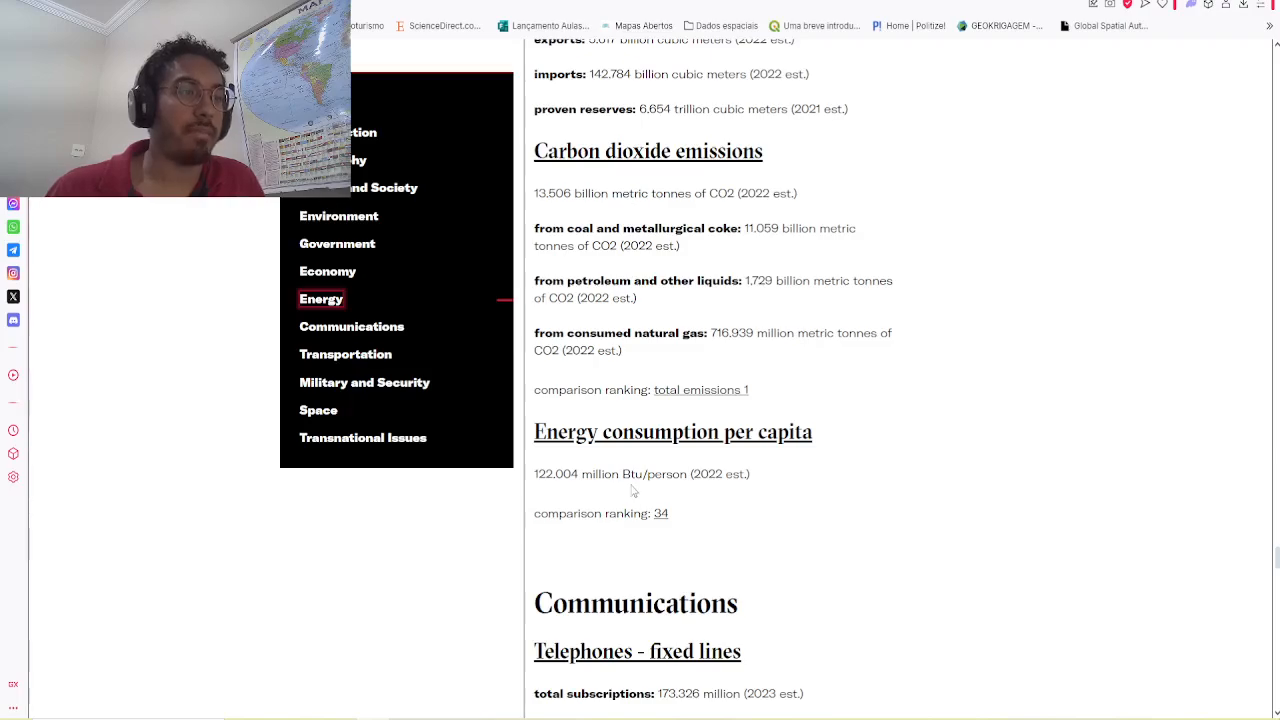
scroll(632, 490, "down", 3)
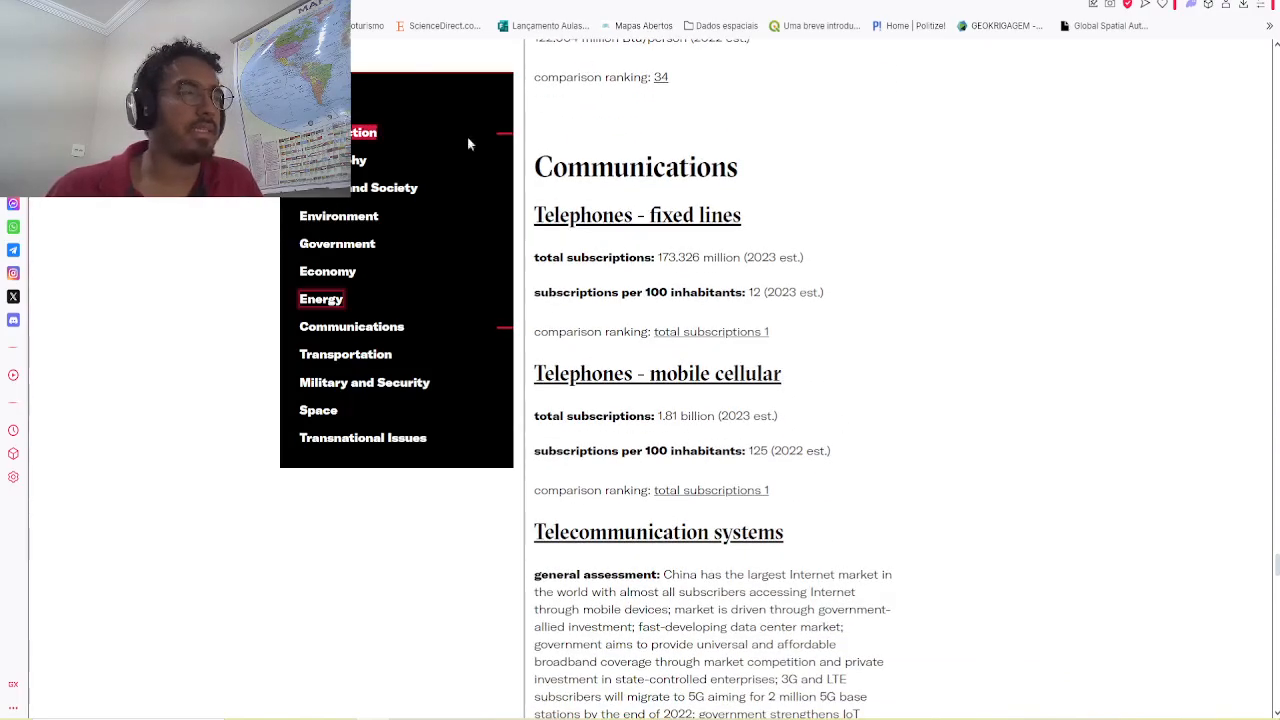
Step: Switch to the indicator slide in Google Slides, view it as a full-screen presentation, and leave the slideshow
left_click(512, 1)
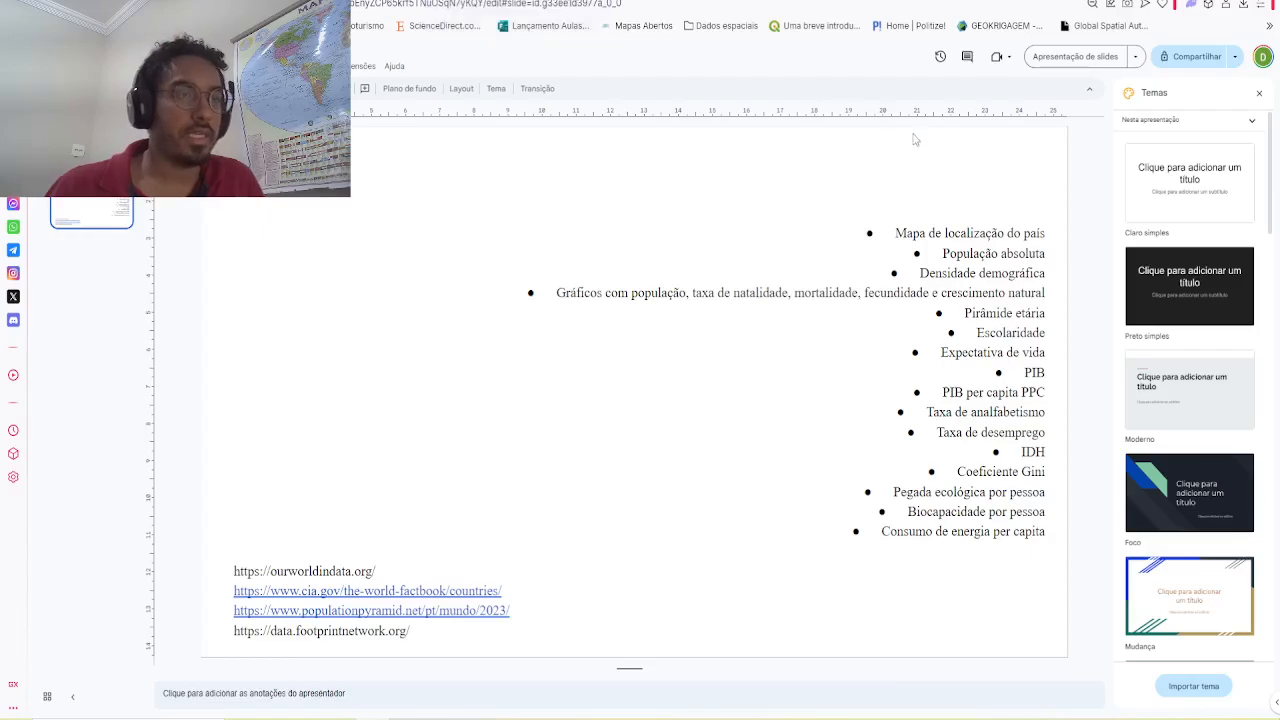
left_click(1062, 62)
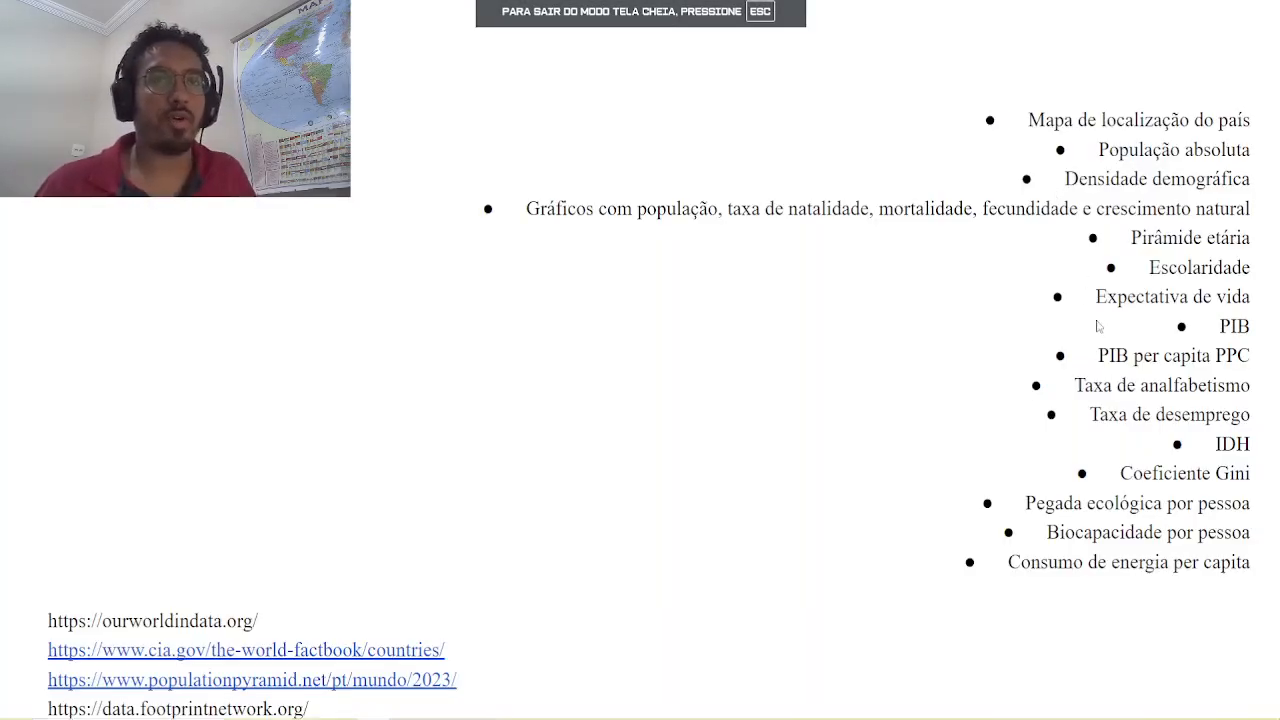
key("Escape")
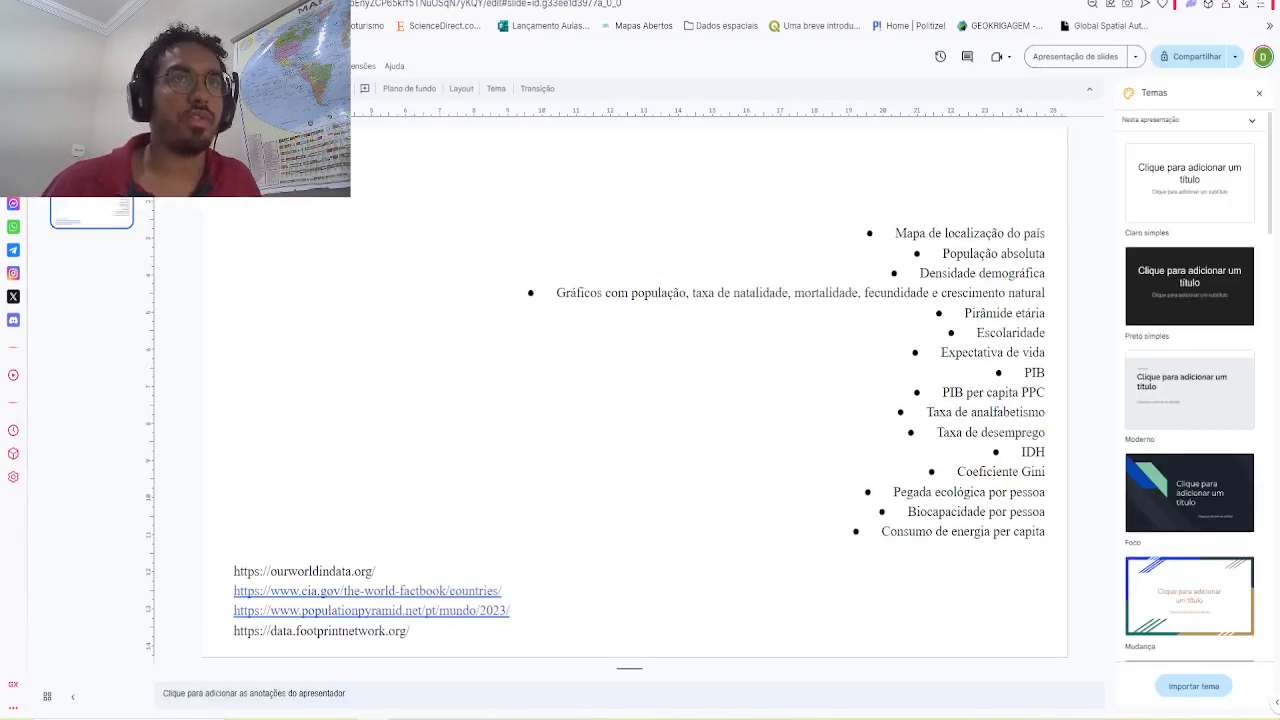
Step: Return to China's World Factbook page, open People and Society, and review the entries from population to life expectancy
left_click(300, 1)
left_click(384, 190)
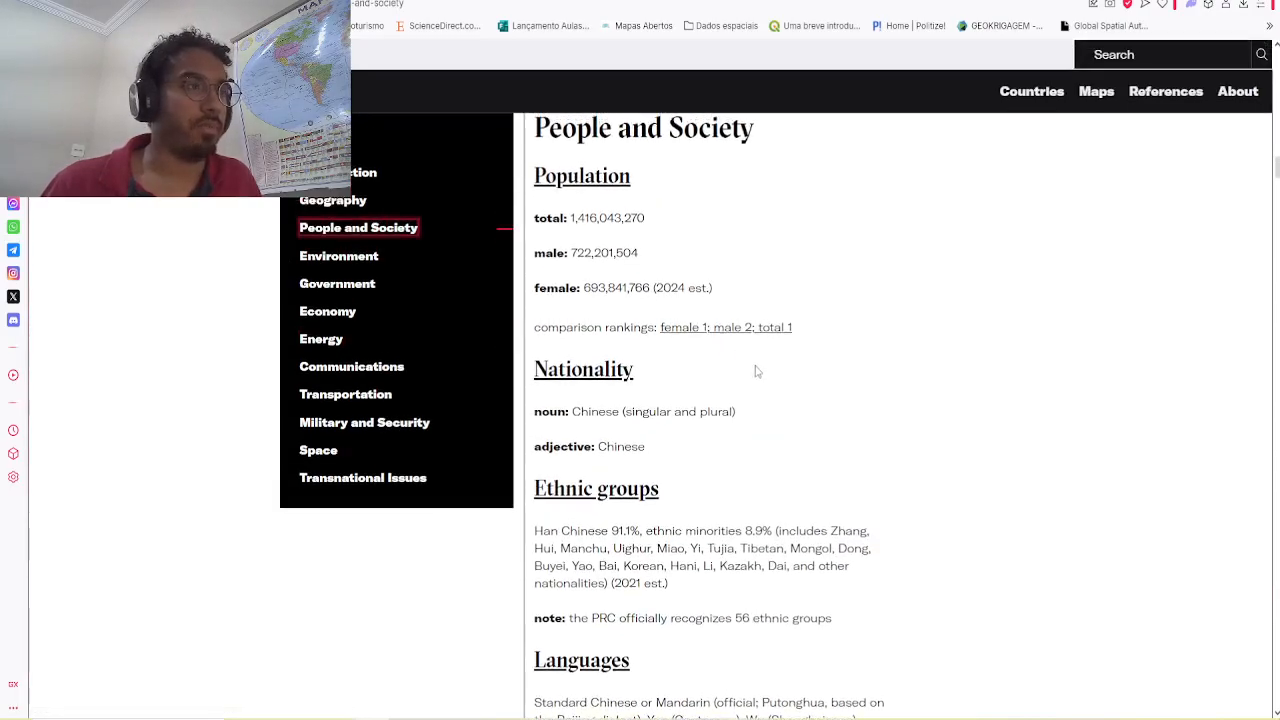
scroll(755, 370, "down", 10)
scroll(742, 368, "up", 4)
scroll(742, 368, "up", 8)
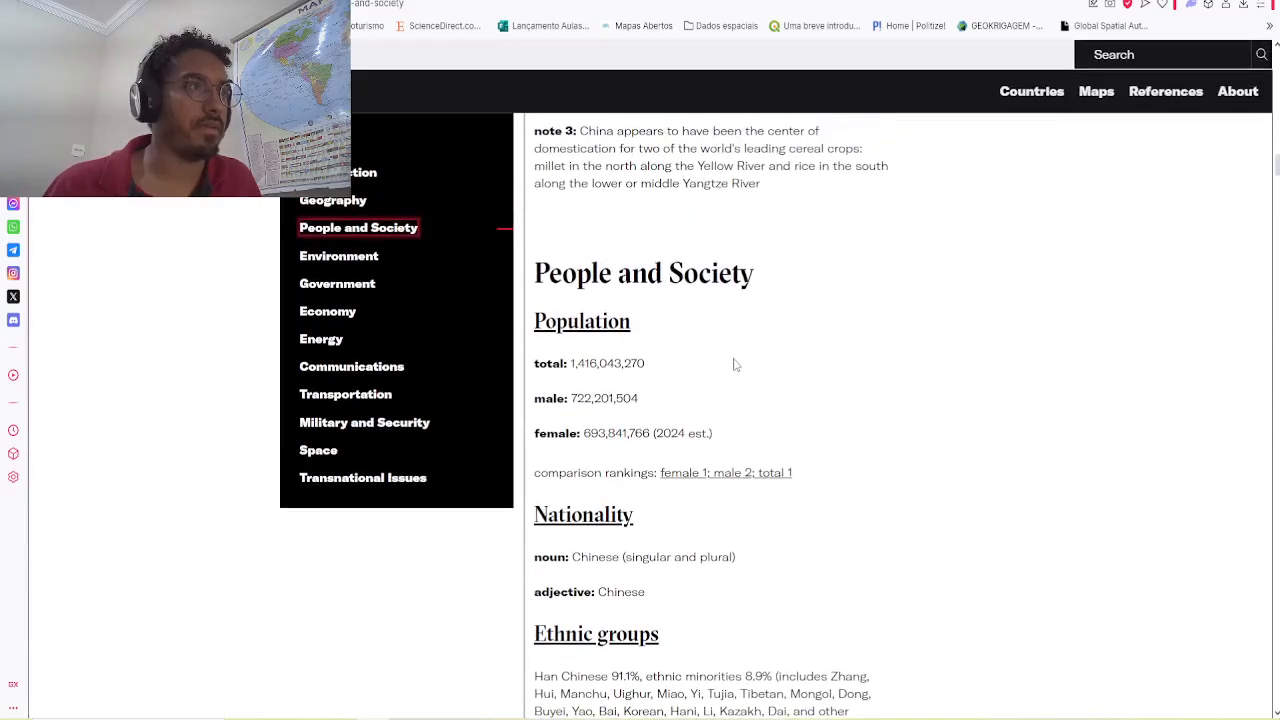
scroll(636, 397, "down", 12)
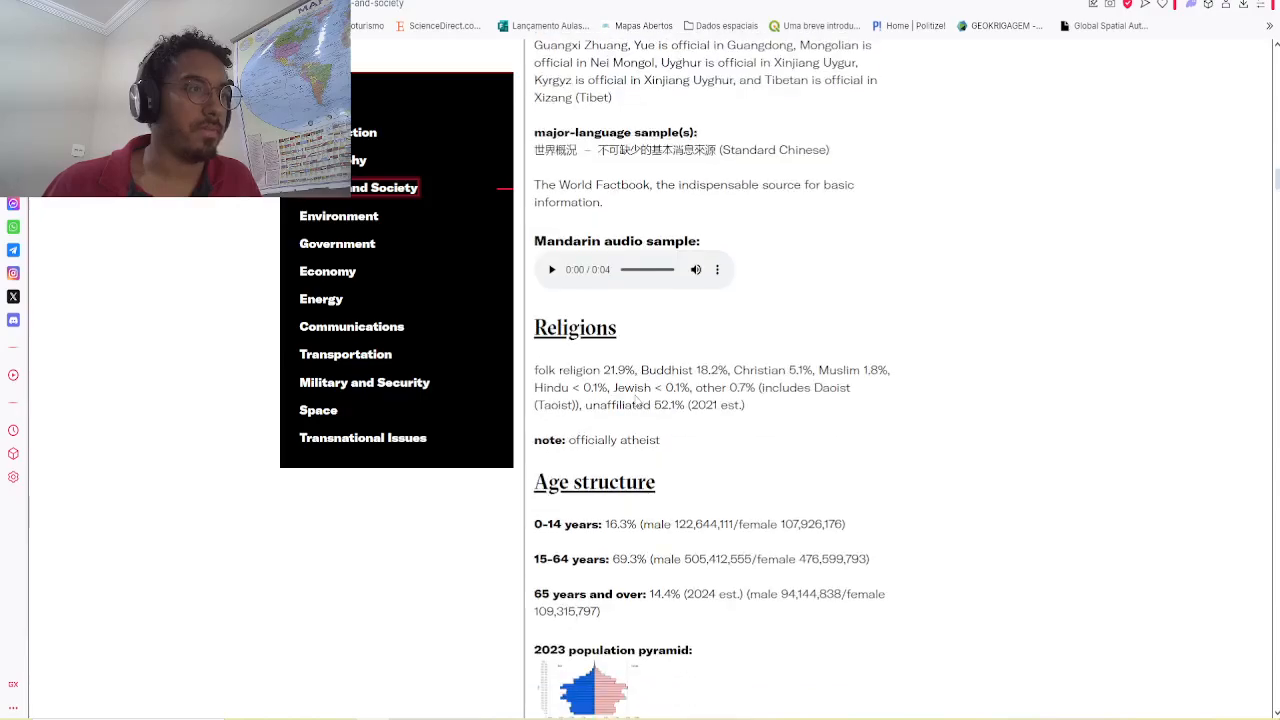
scroll(636, 397, "down", 10)
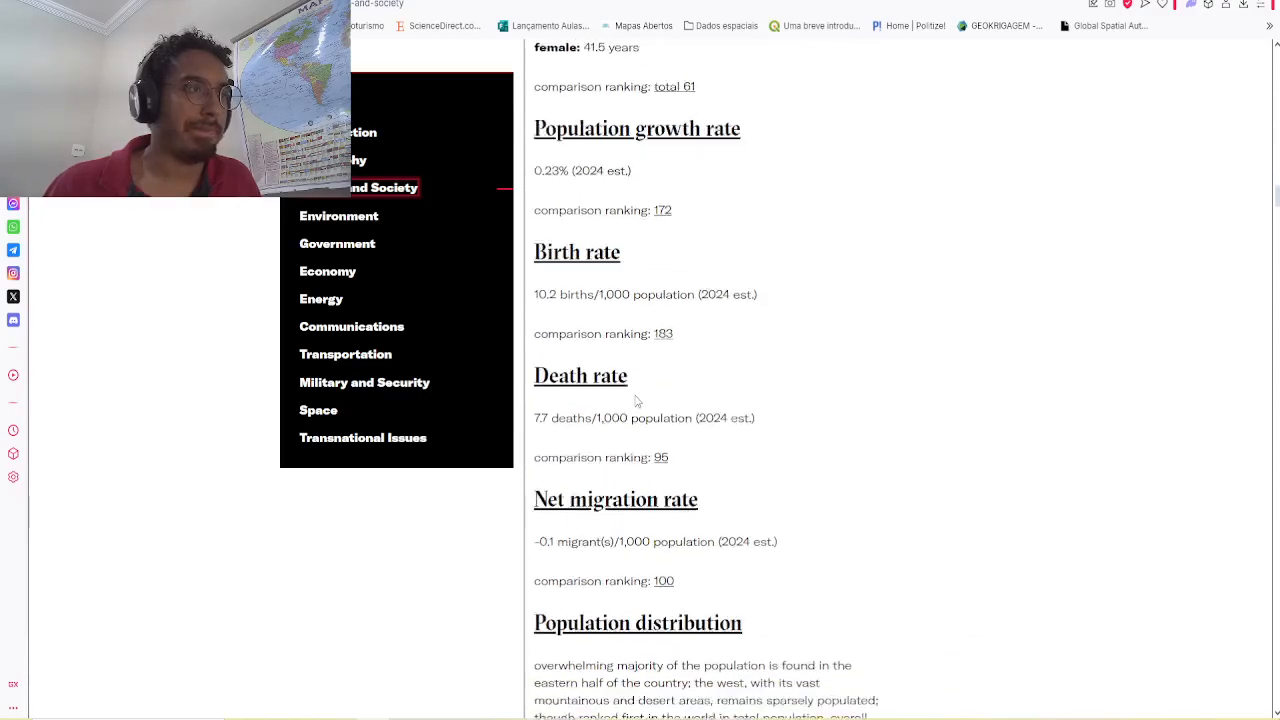
scroll(636, 397, "down", 1)
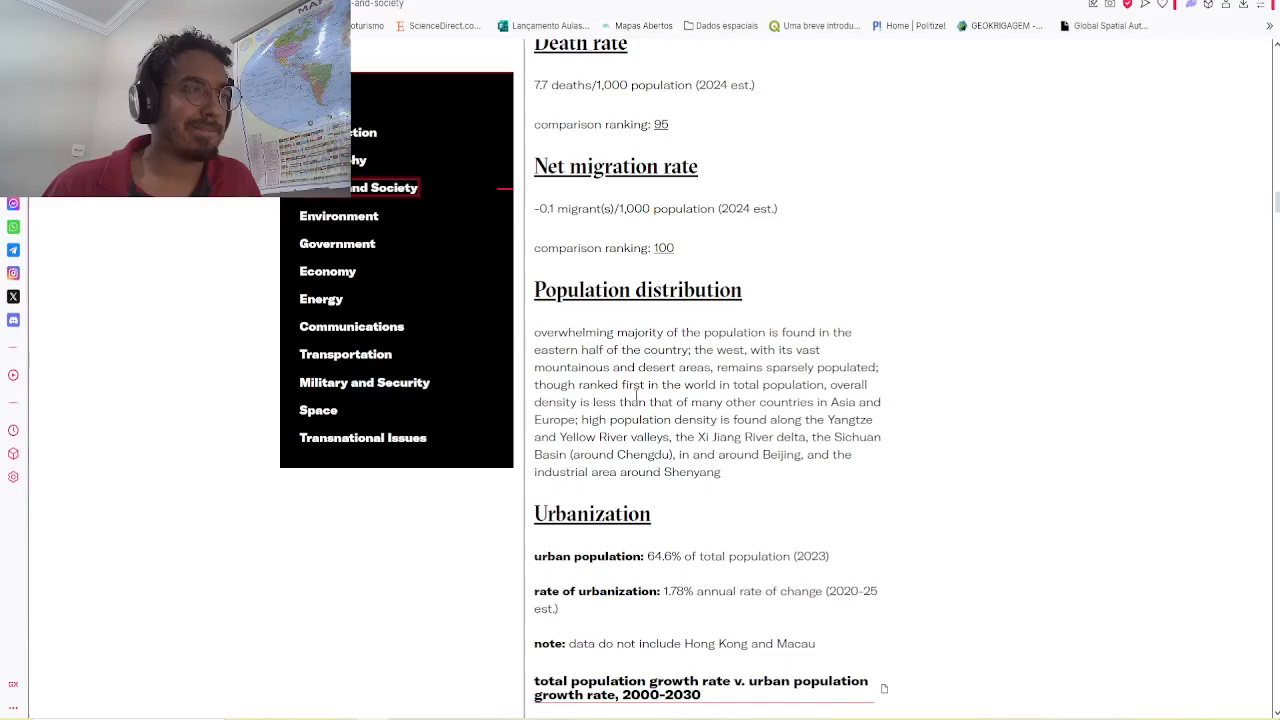
scroll(636, 397, "down", 12)
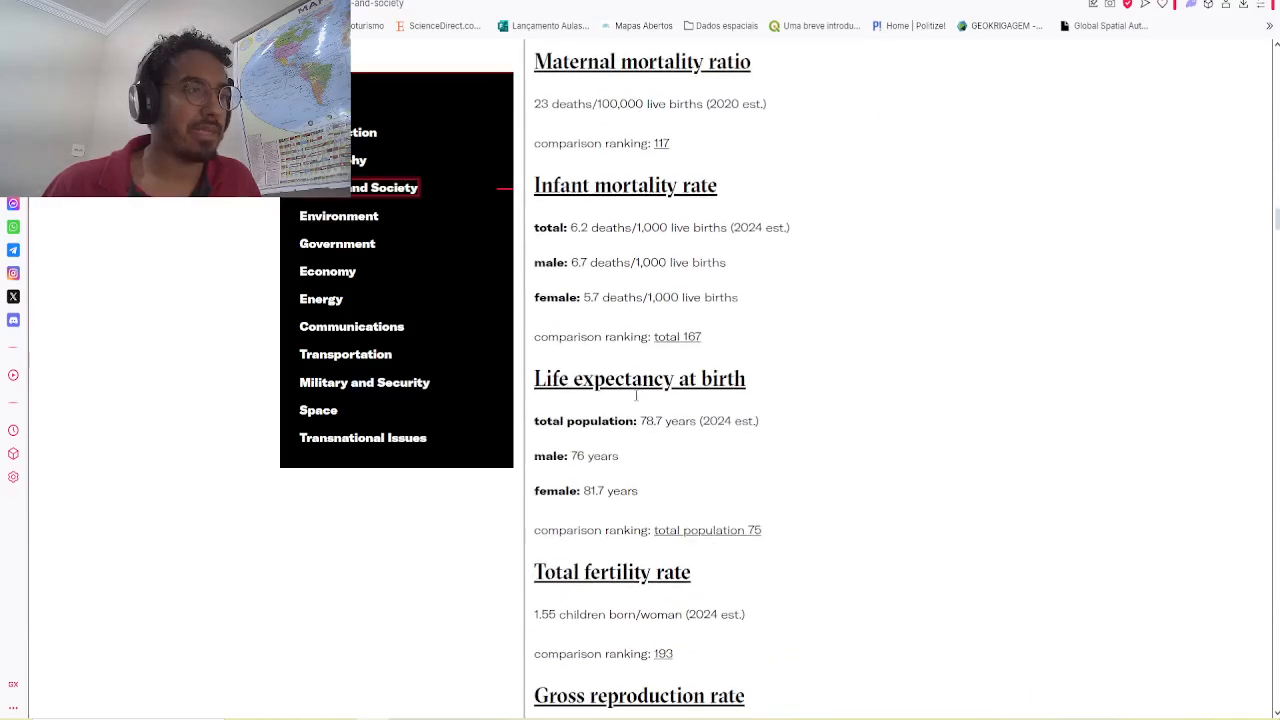
Step: Look through China's health expenditure, physician density, life expectancy and total fertility rate entries for a population density figure
scroll(636, 395, "down", 8)
scroll(655, 262, "up", 2)
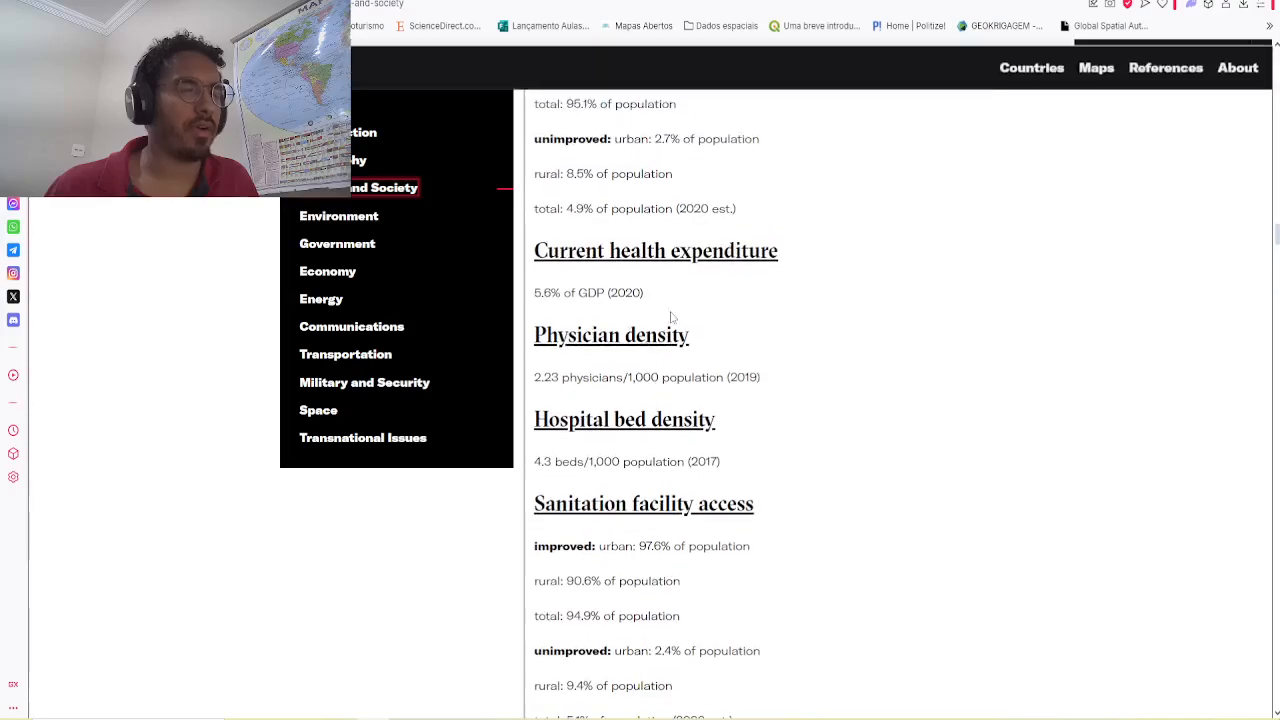
scroll(666, 331, "up", 2)
scroll(668, 333, "down", 2)
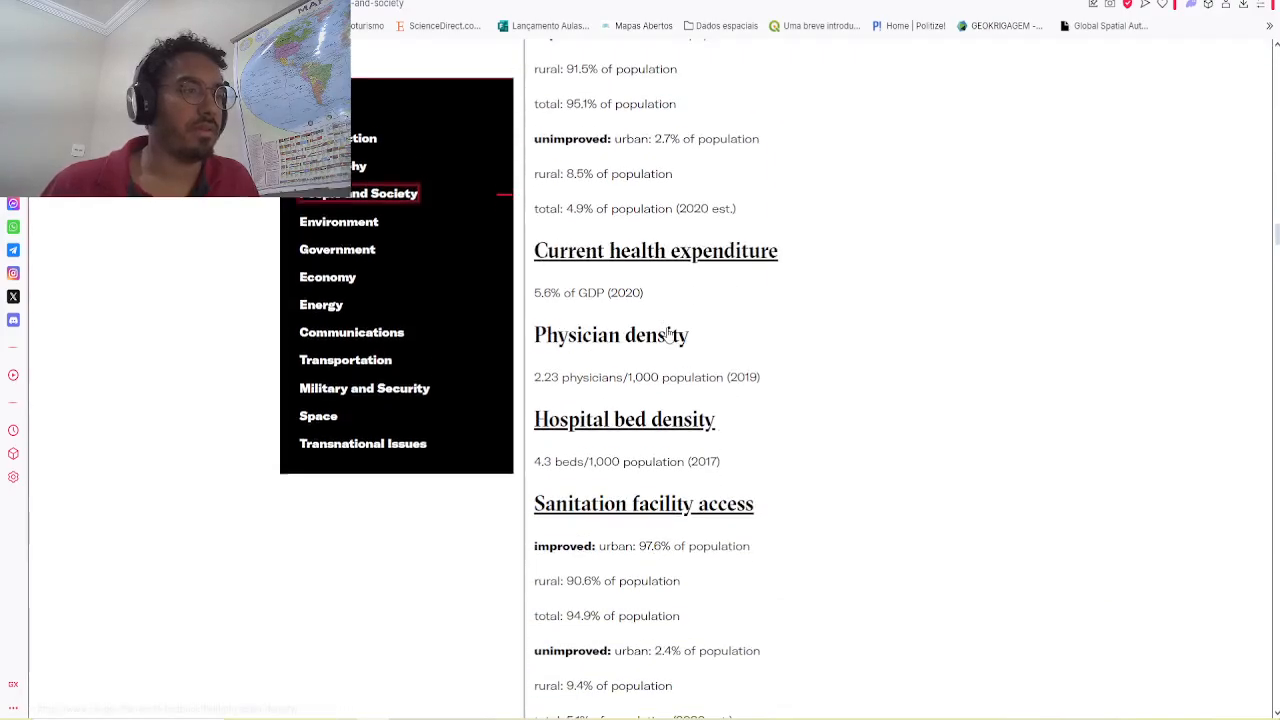
scroll(668, 333, "up", 10)
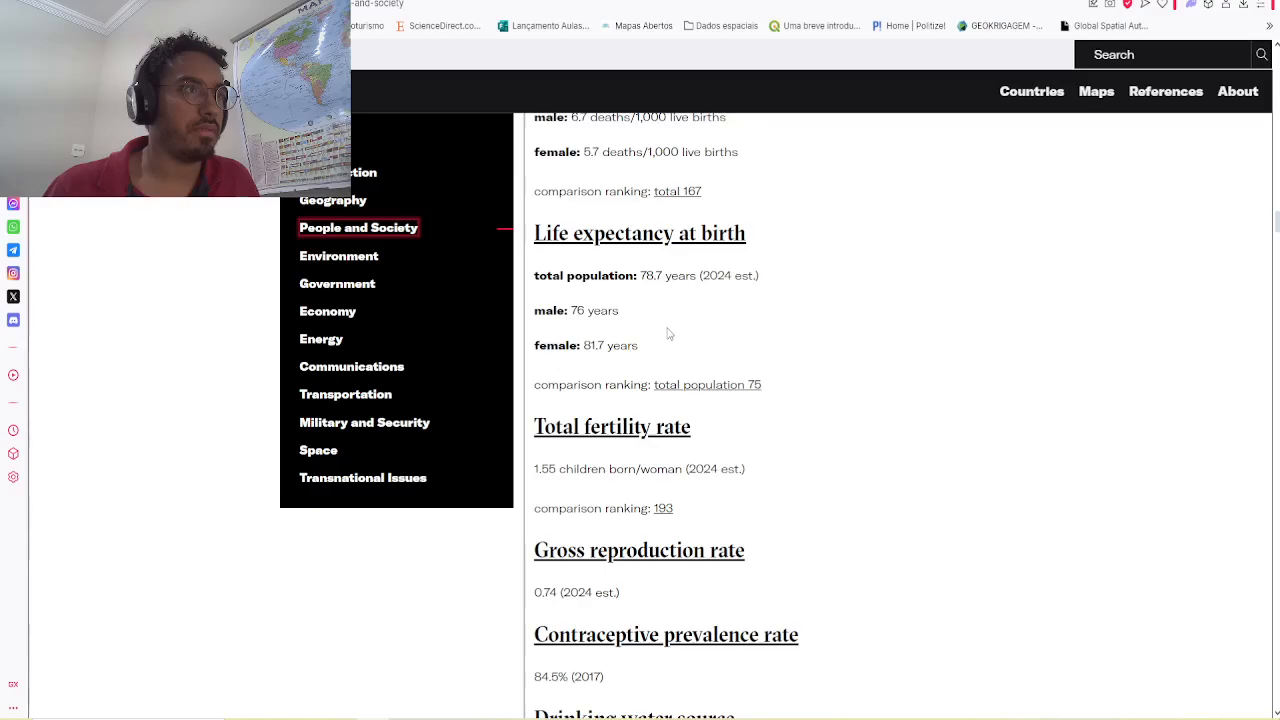
scroll(668, 333, "down", 2)
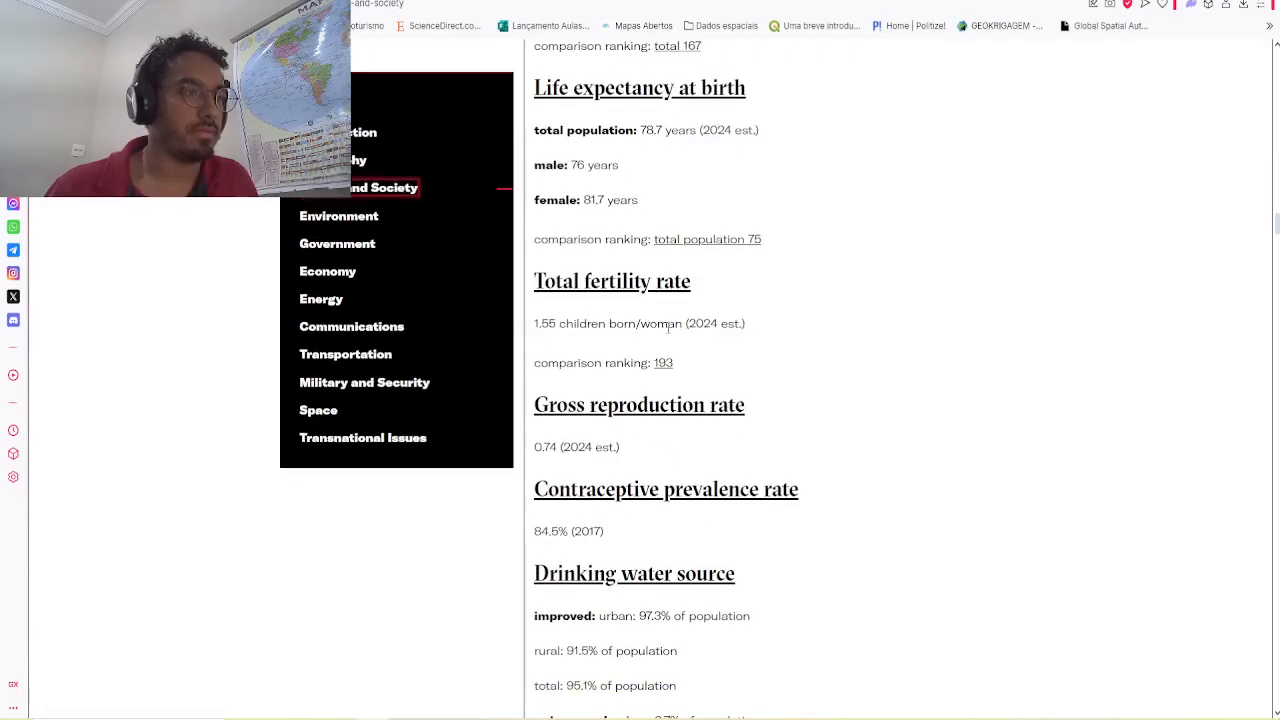
scroll(668, 325, "up", 1)
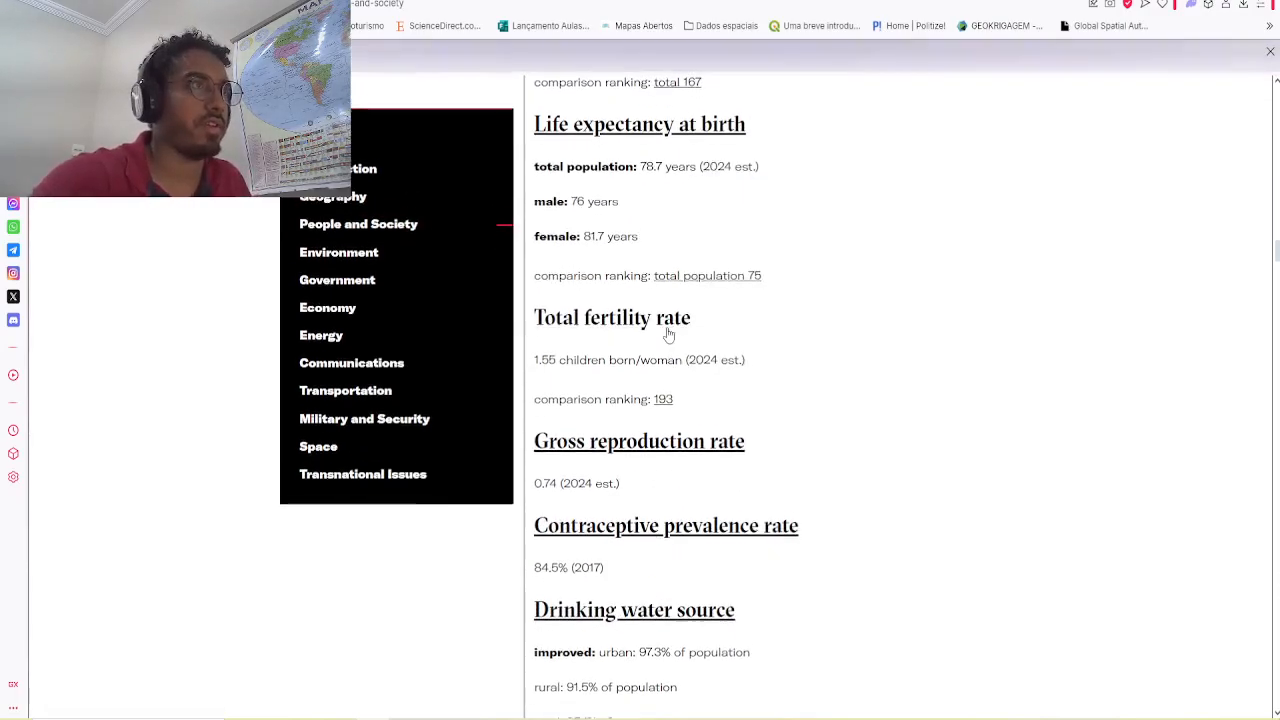
Step: Search China's page for "densit", step through all matches for a population density entry, and close the page search
type("densit")
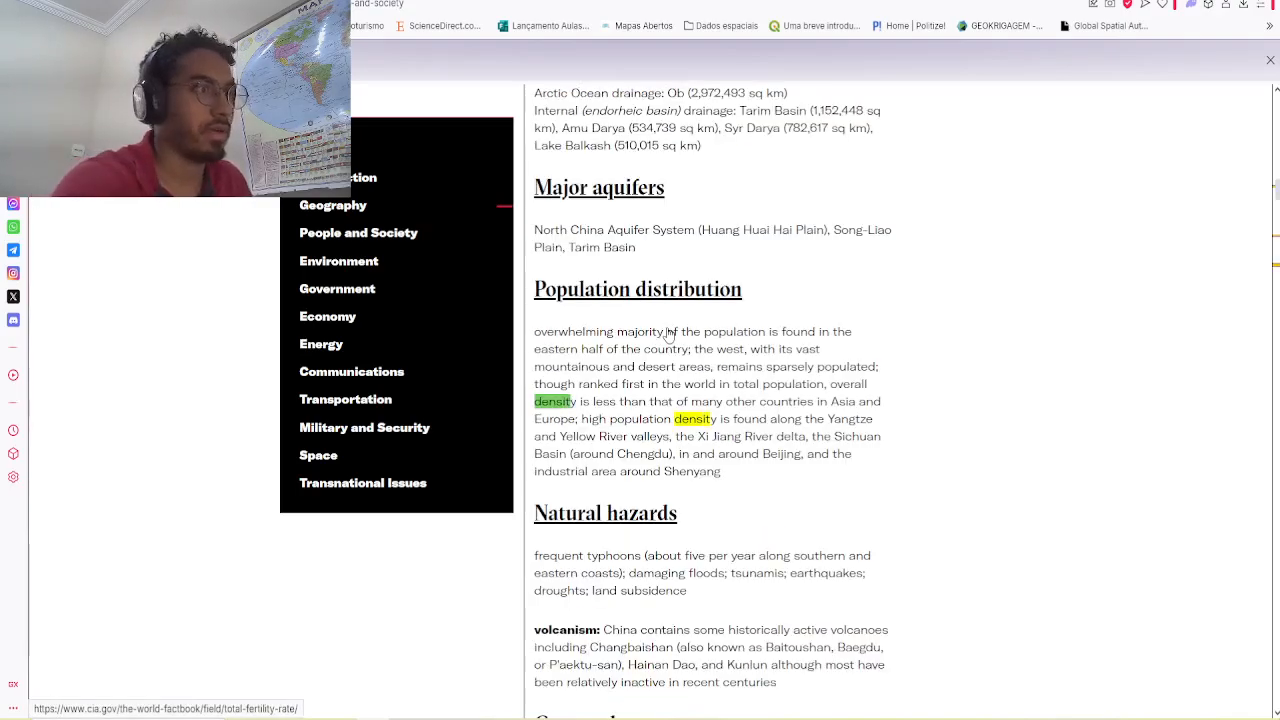
key("Return")
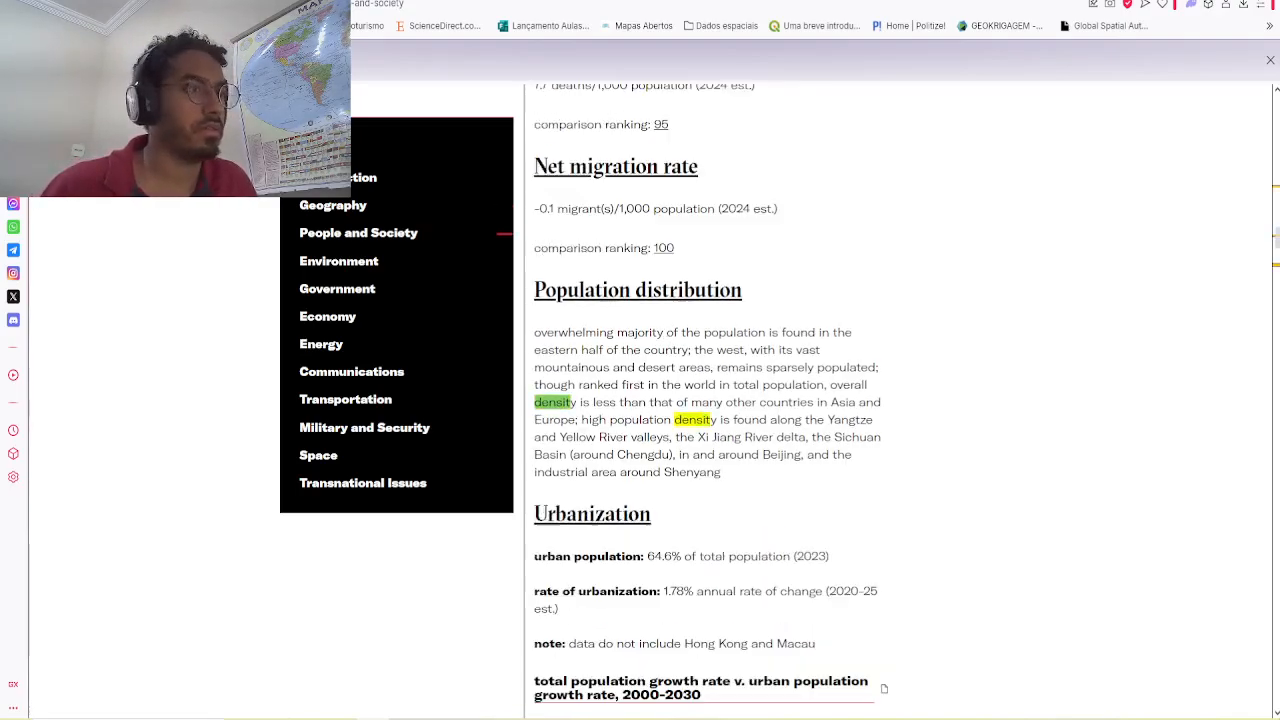
key("Return")
key("Return")
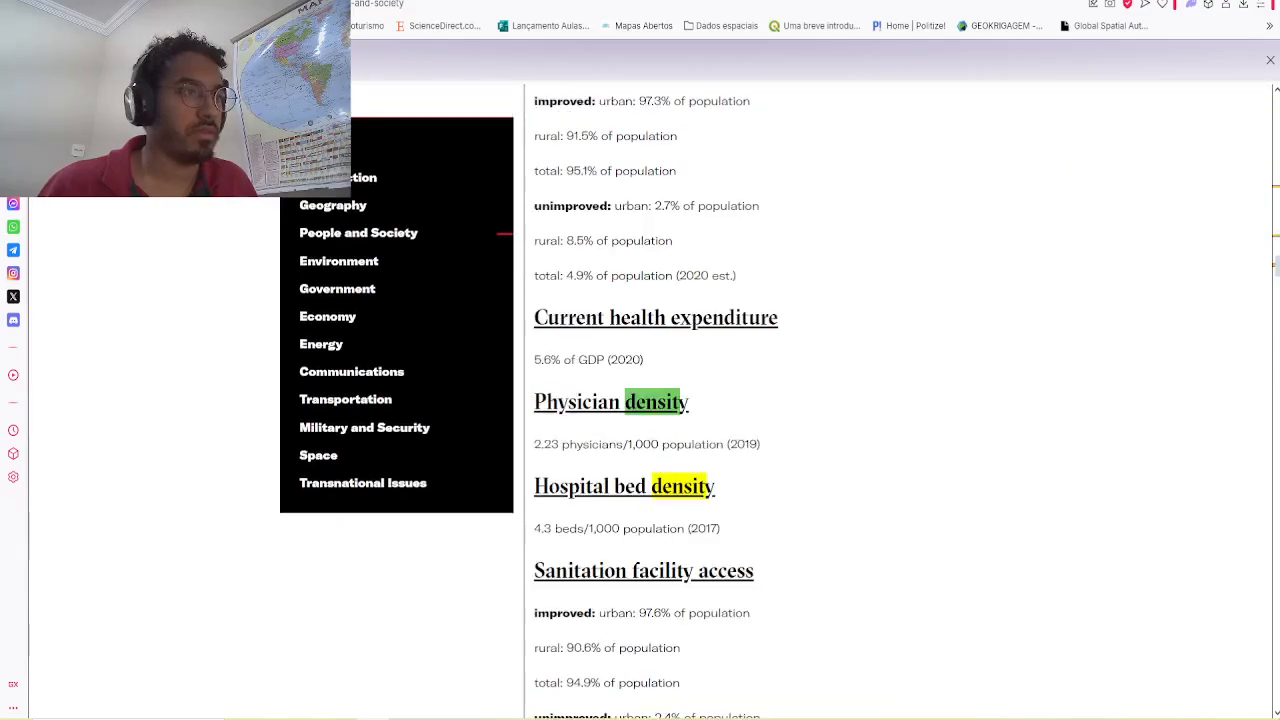
key("Return")
key("Return")
key("Return")
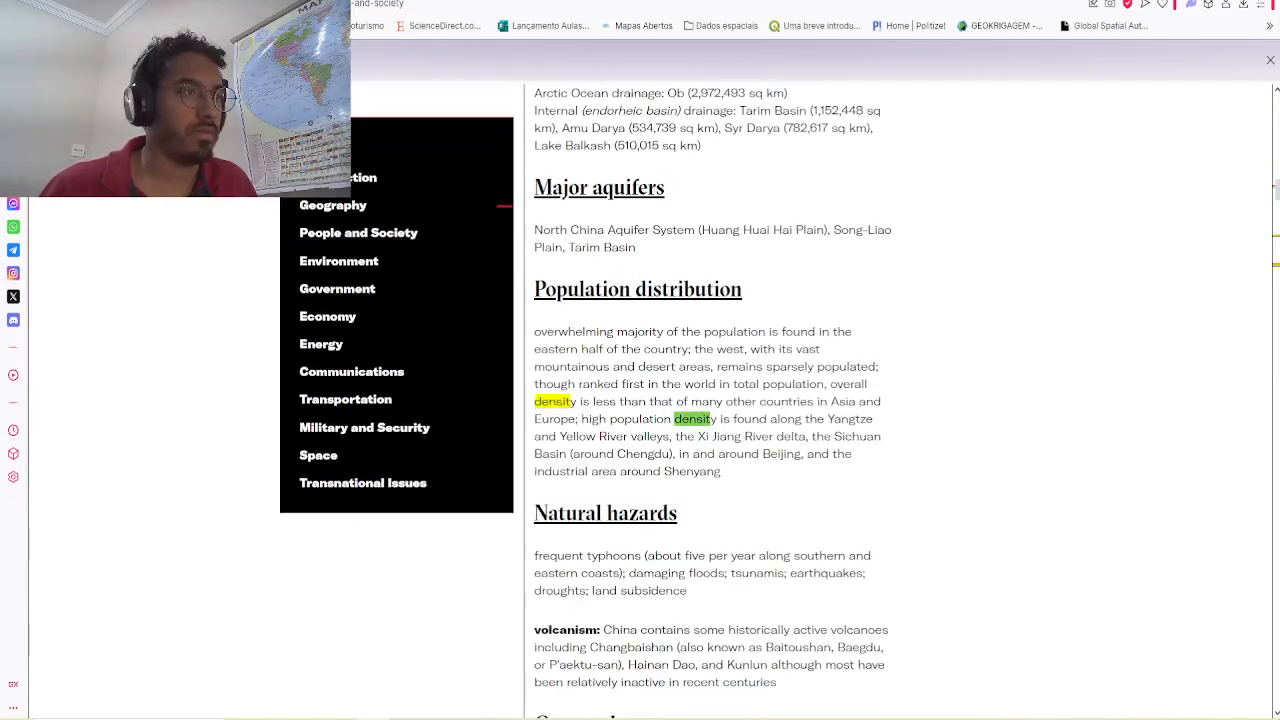
key("Return")
key("Return")
key("Return")
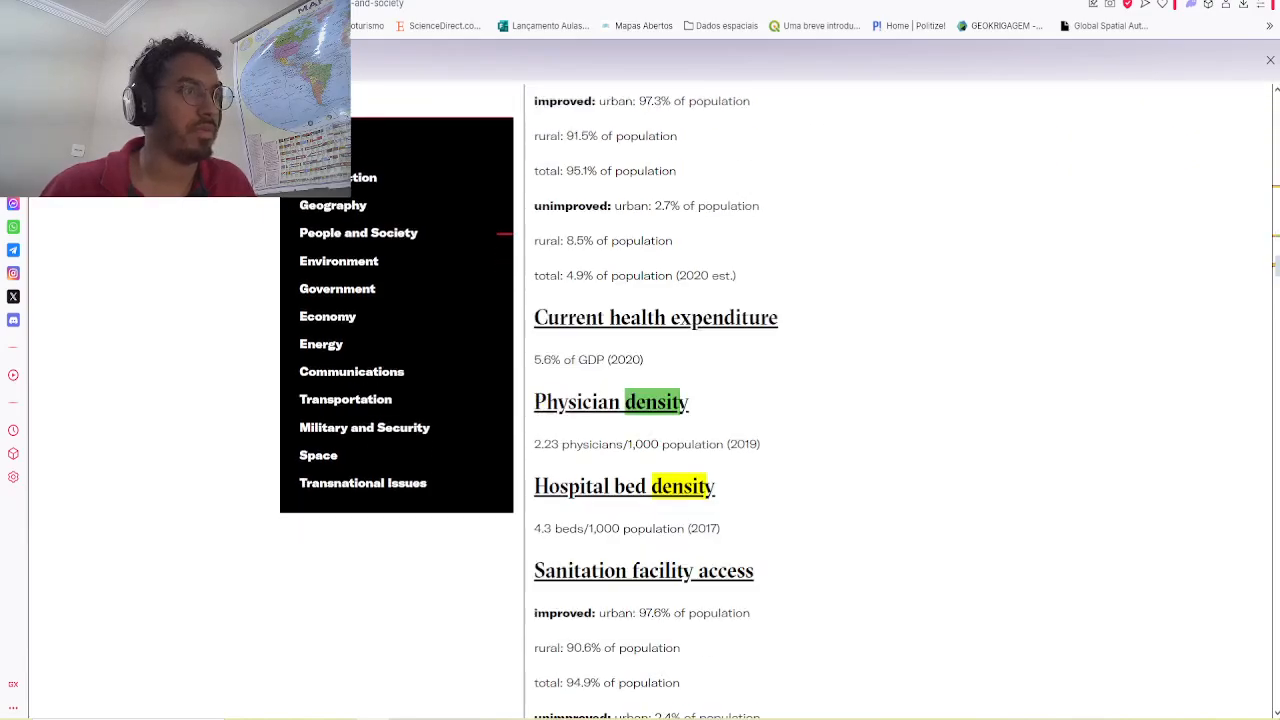
key("Return")
left_click(1270, 60)
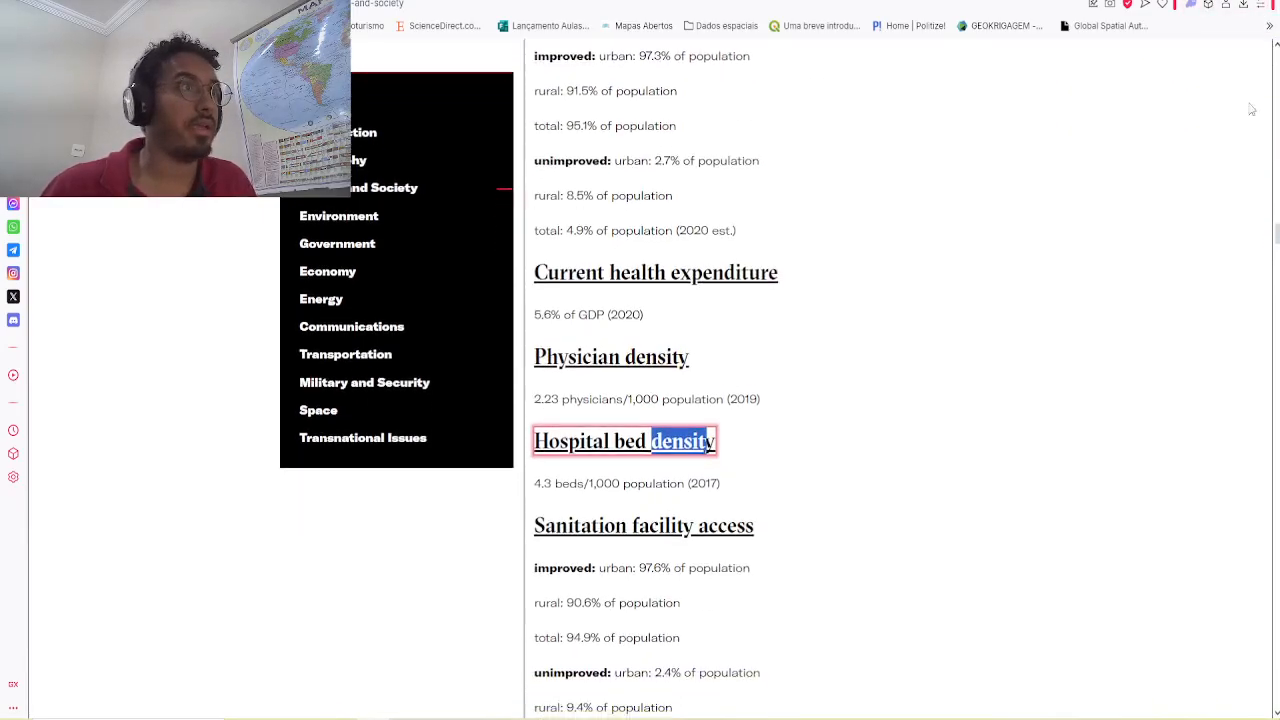
scroll(1085, 288, "up", 2)
left_click(1085, 288)
scroll(1088, 294, "up", 2)
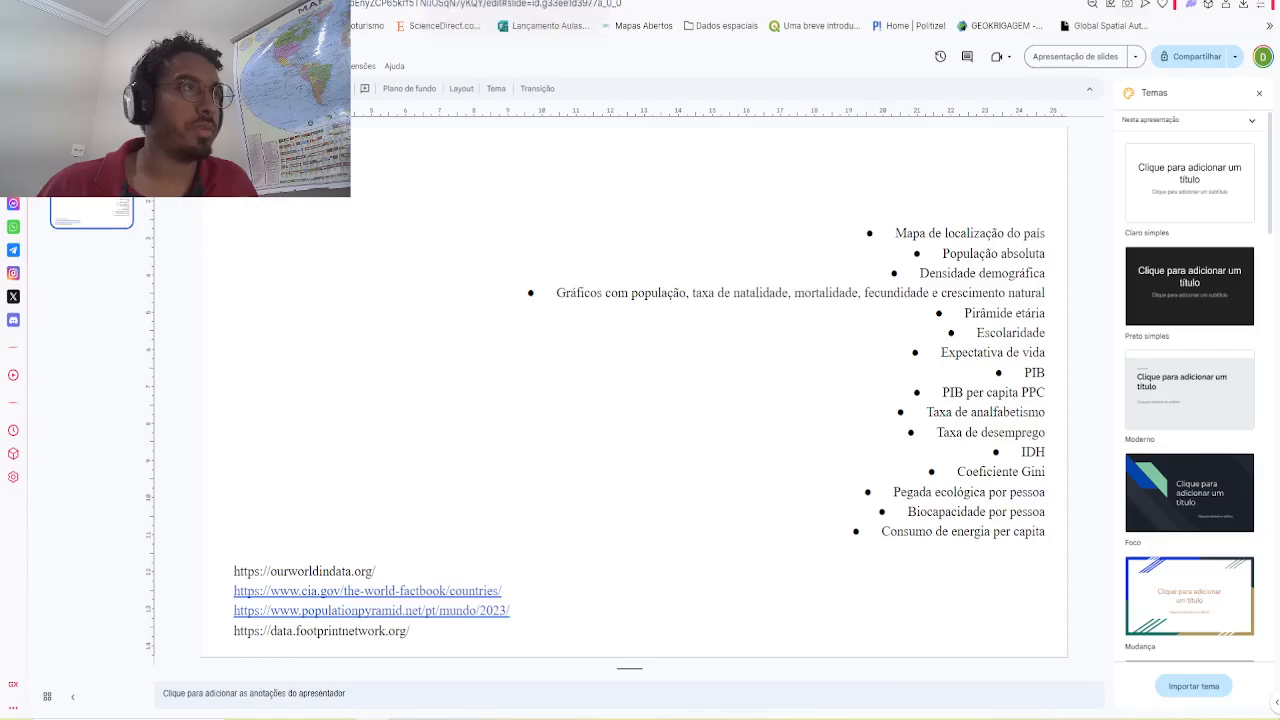
Step: Highlight the ourworldindata.org address on the indicator slide, switch to the Our World in Data Economic Growth page, and dismiss its search suggestions
left_click(460, 2)
left_click(318, 590)
left_click(314, 571)
left_click_drag(377, 571, 235, 566)
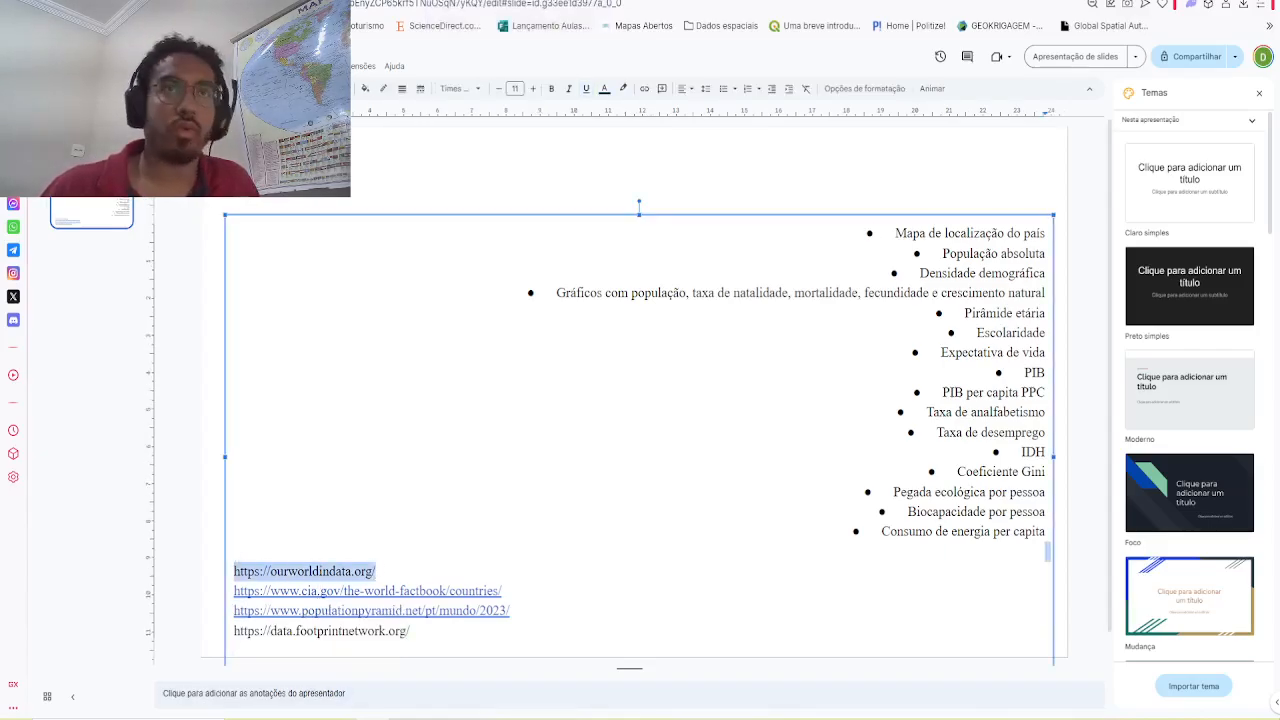
left_click(738, 2)
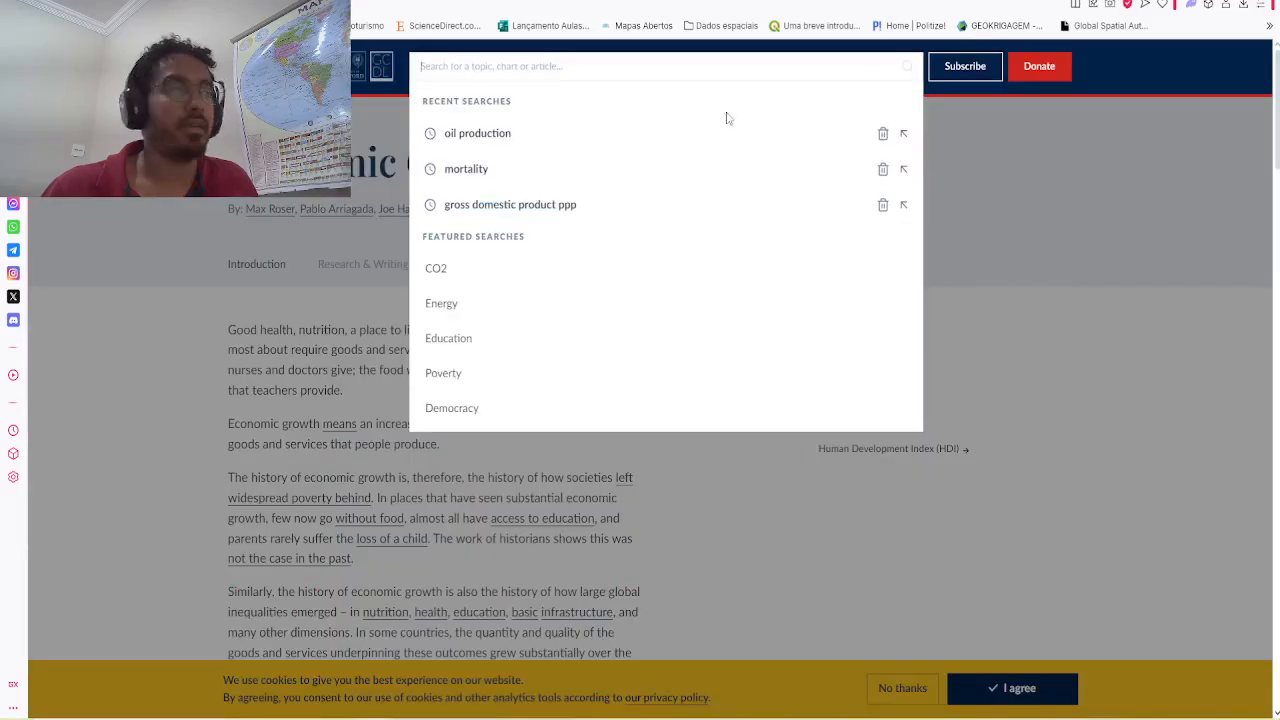
left_click(184, 296)
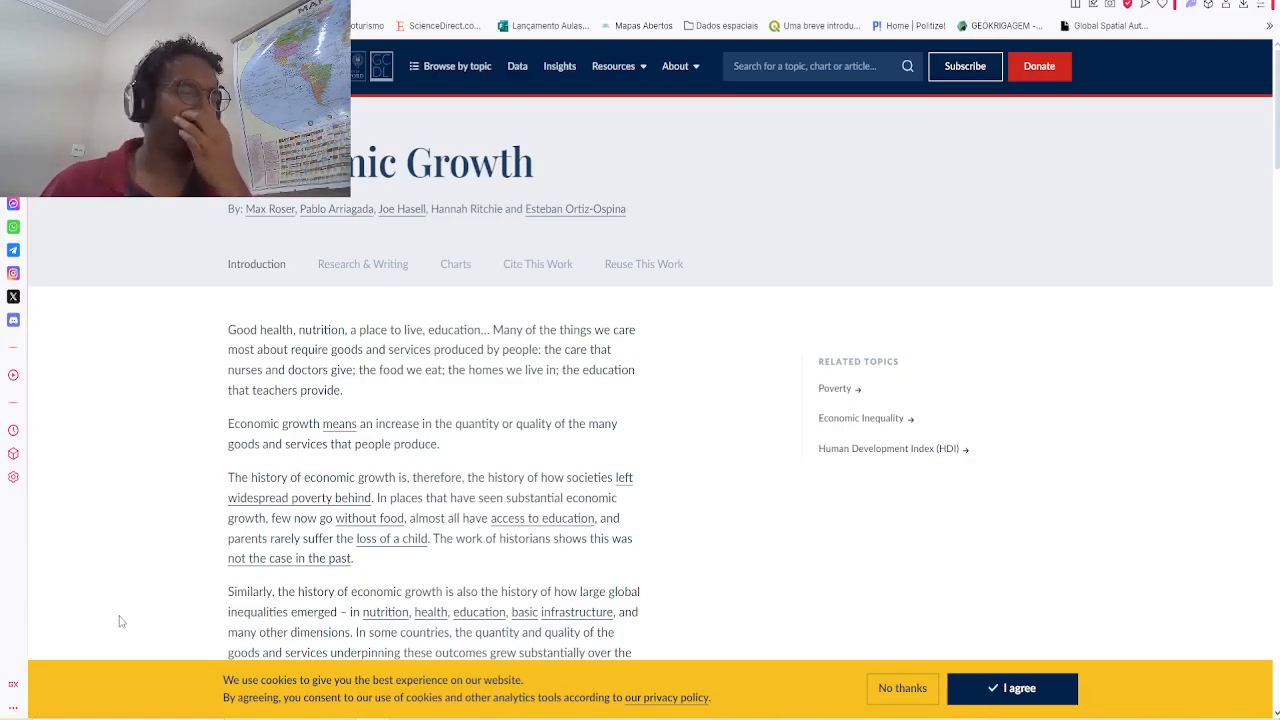
Step: Search Our World in Data for "popu" and open the Population explorer
key("ctrl+Tab")
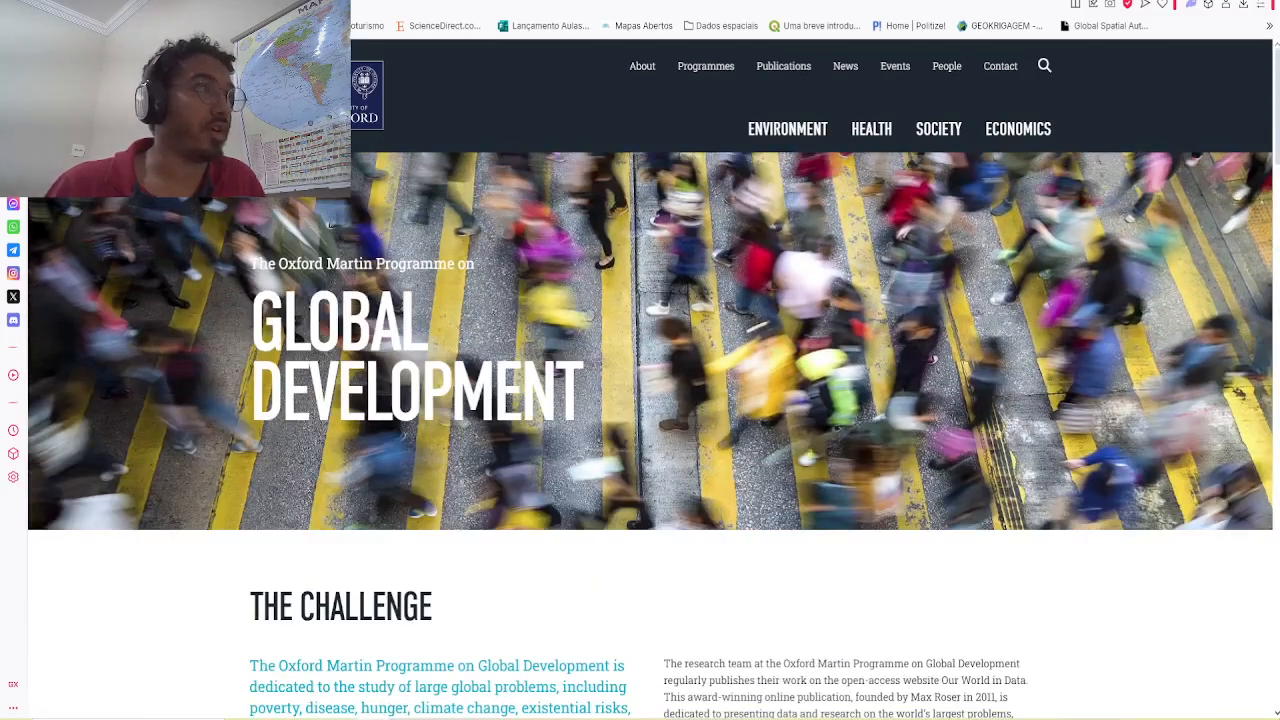
key("ctrl+shift+Tab")
left_click(778, 65)
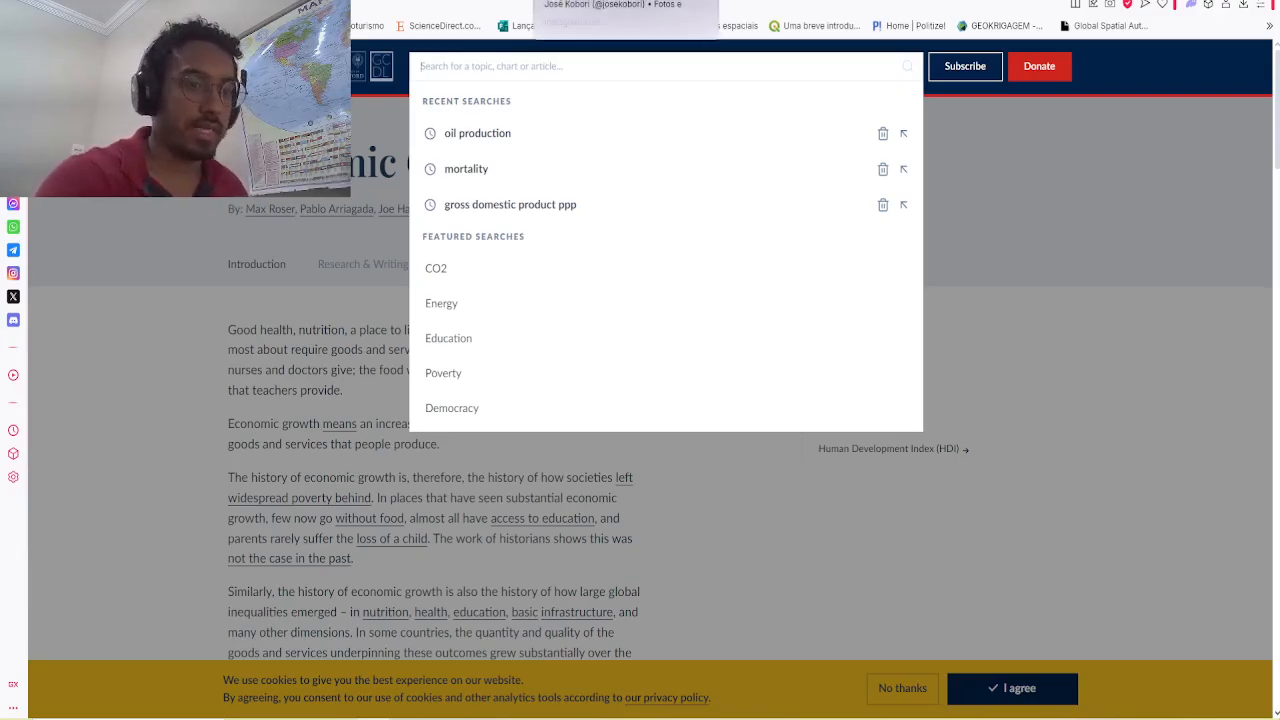
type("popu")
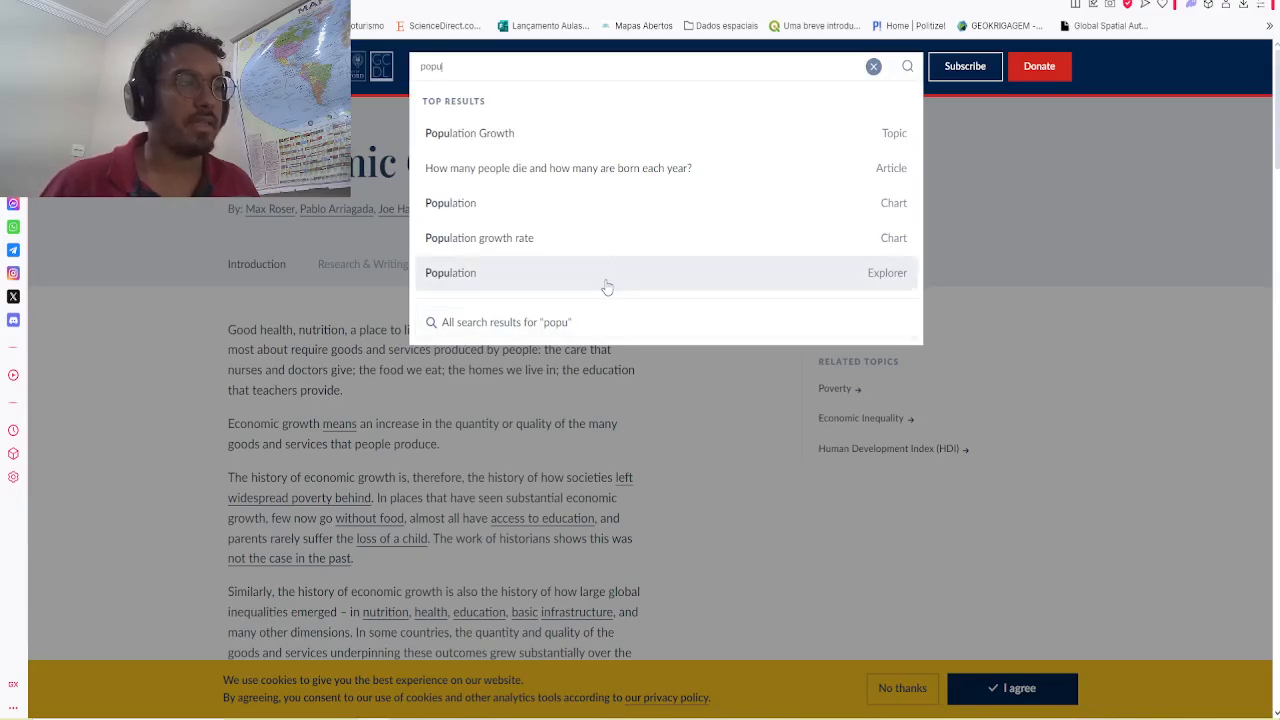
left_click(707, 309)
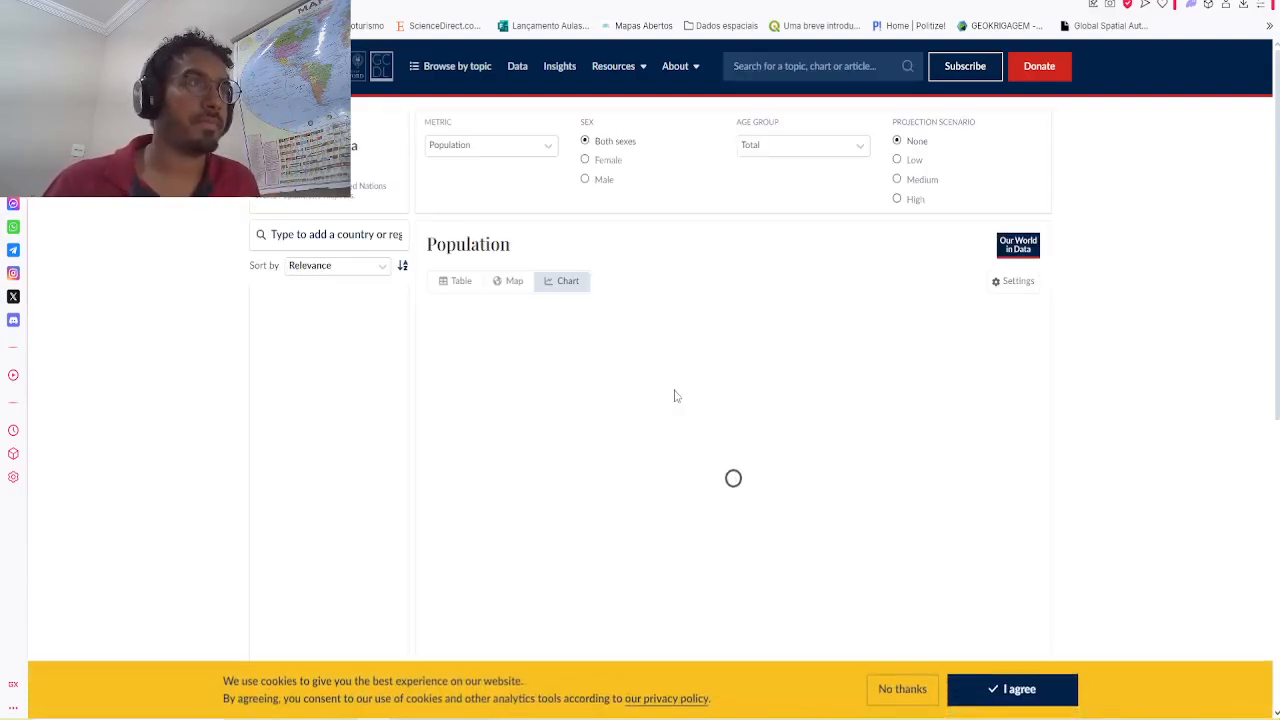
scroll(100, 304, "down", 1)
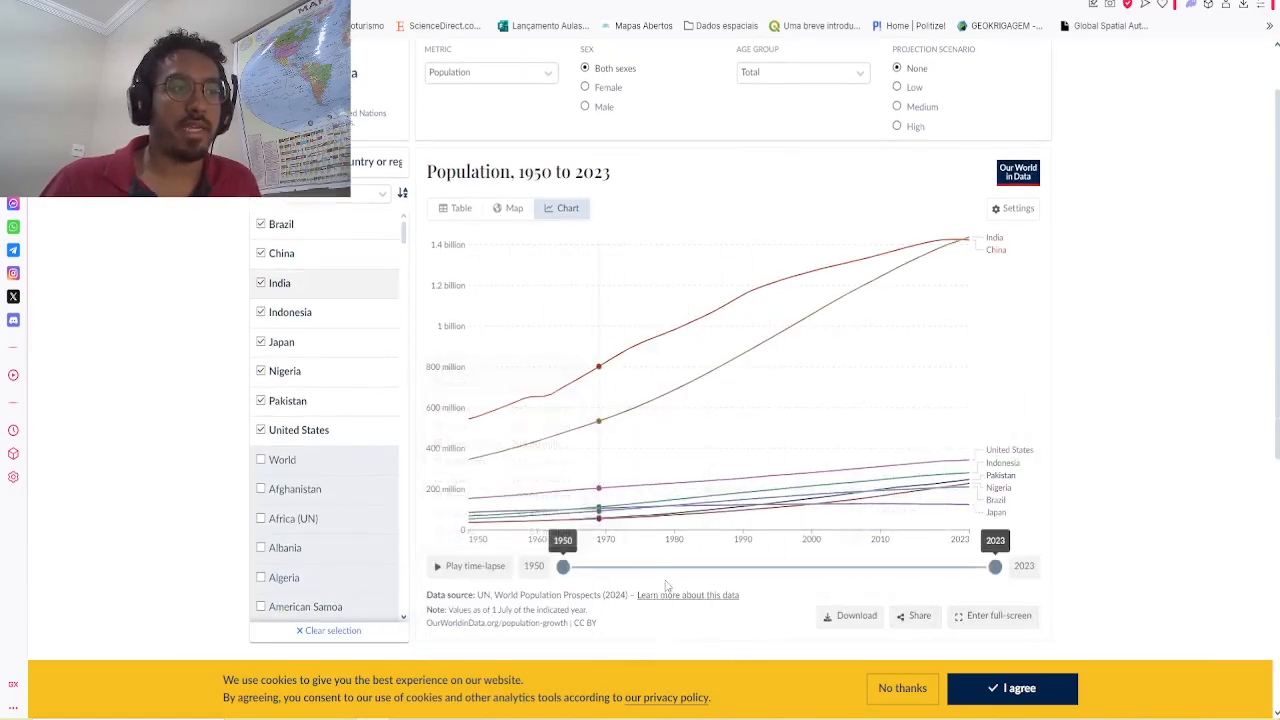
Step: Move the population chart's start year forward and back to 1950, and open Nigeria's chart from the world map
left_click_drag(563, 566, 622, 566)
left_click_drag(736, 551, 563, 566)
left_click(494, 214)
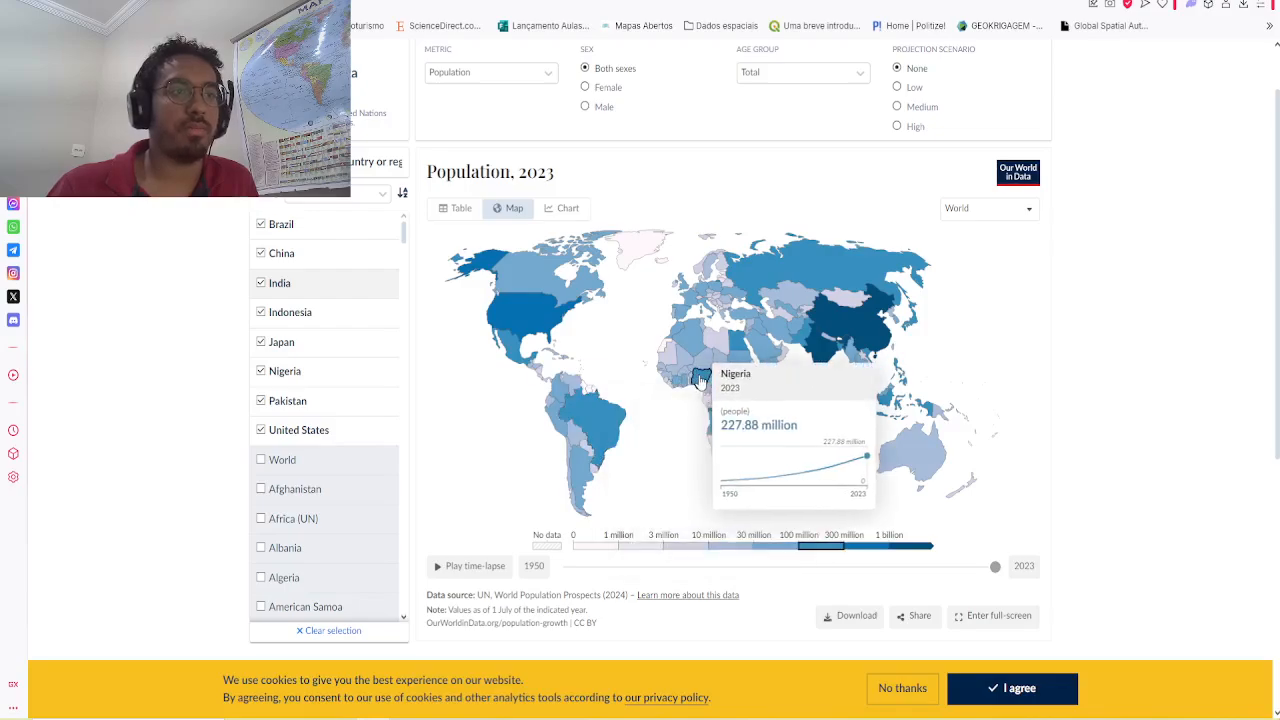
left_click(701, 387)
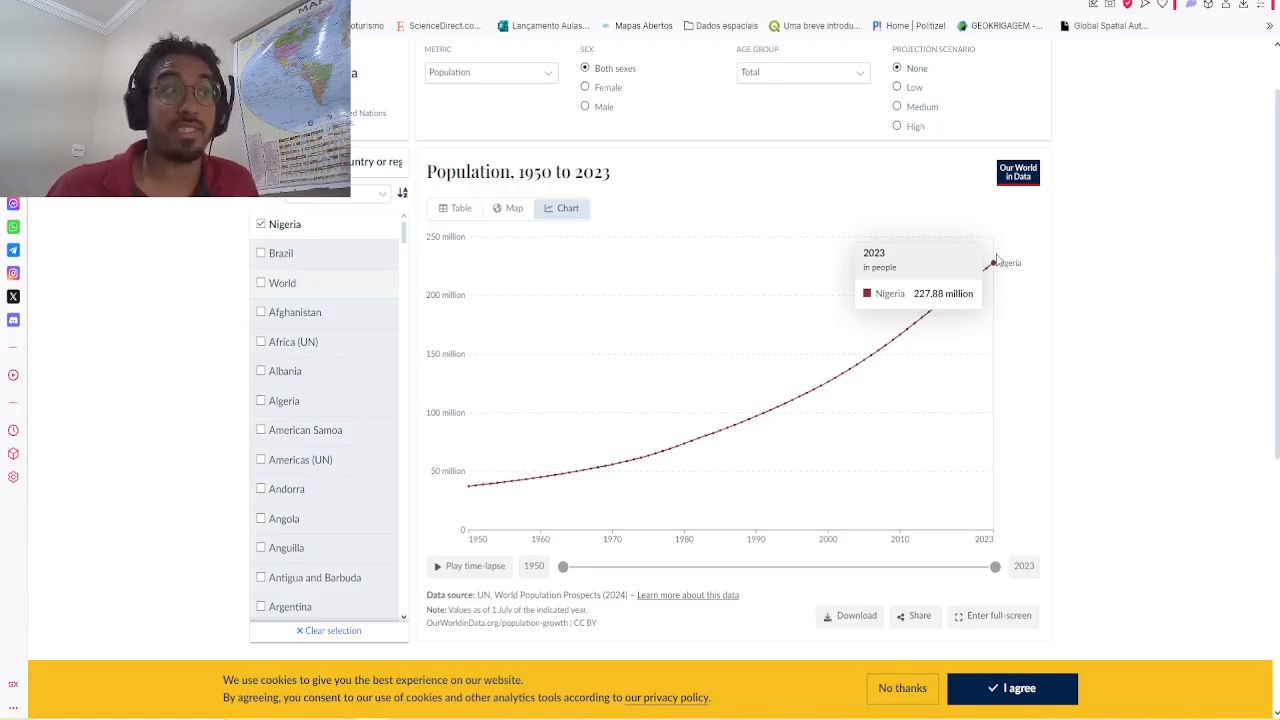
Step: Deselect Nigeria and display the population data for all countries as a table
left_click(265, 227)
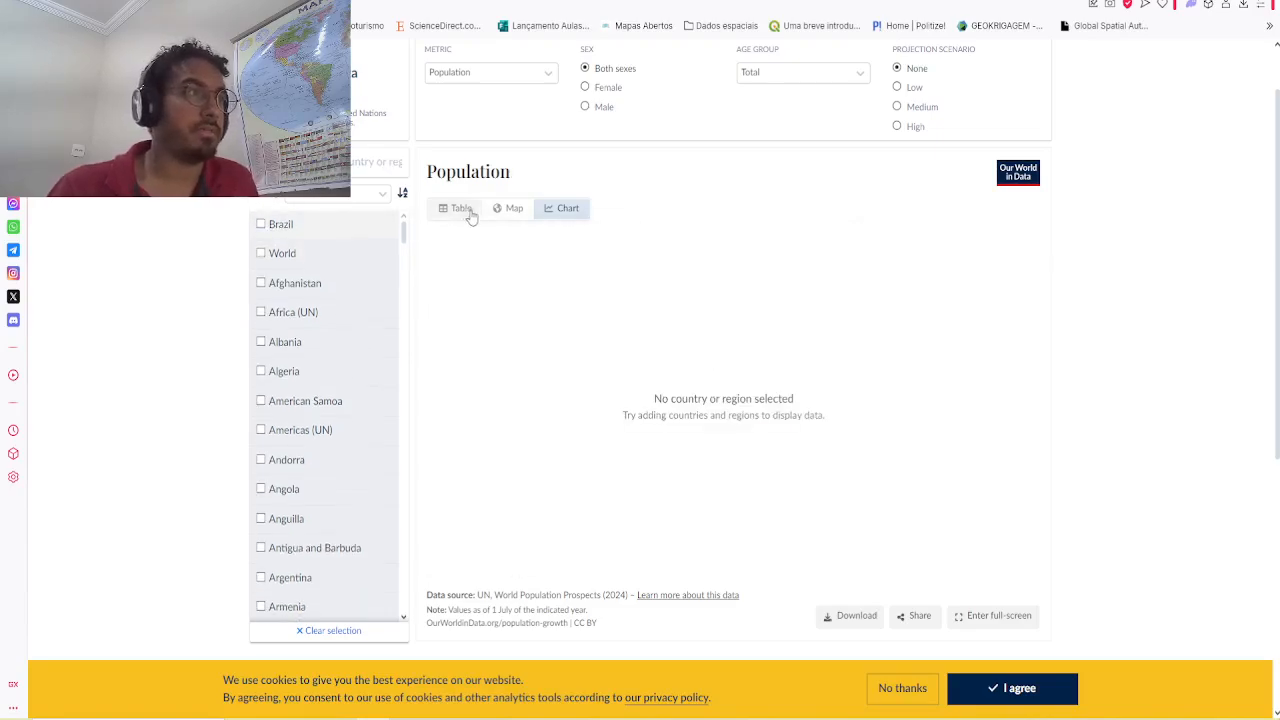
left_click(509, 210)
left_click(455, 211)
scroll(748, 400, "down", 3)
scroll(748, 400, "up", 3)
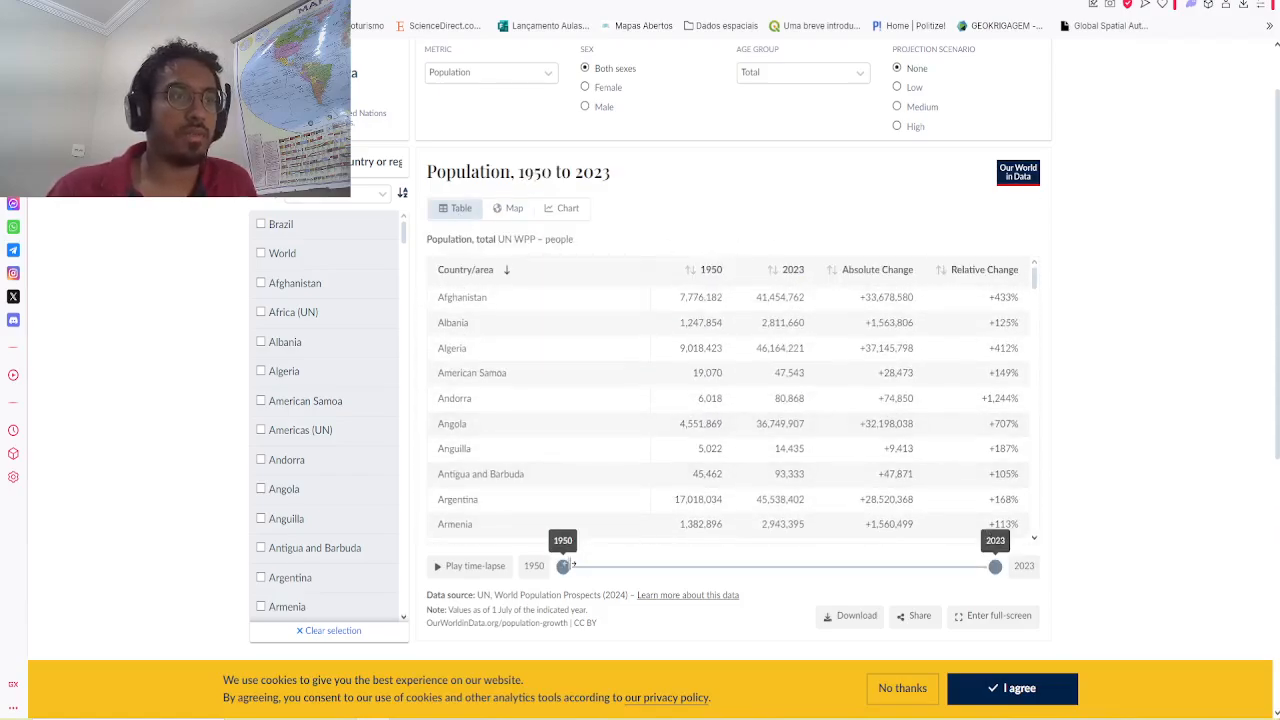
Step: Set the population table's start year to 1990 and return it to 1950
left_click_drag(566, 566, 799, 566)
mouse_move(995, 566)
left_mouse_down()
mouse_move(917, 566)
mouse_move(995, 566)
left_mouse_up()
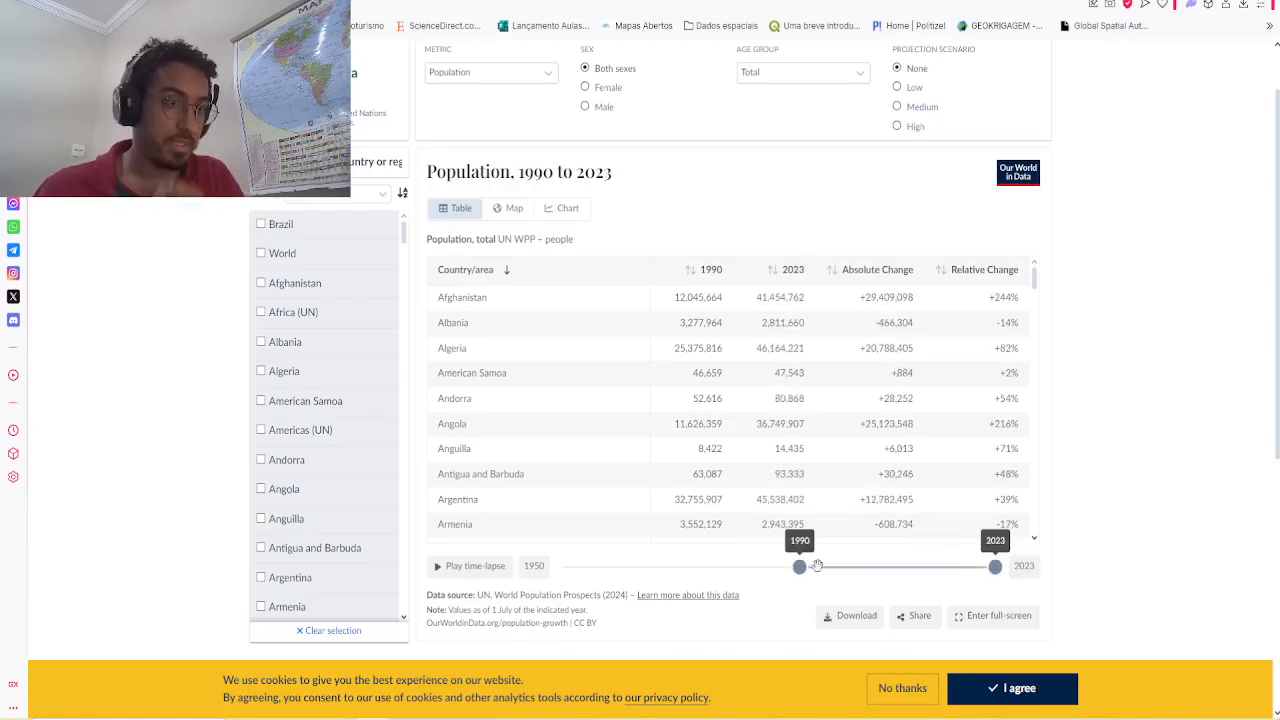
left_click_drag(717, 558, 563, 566)
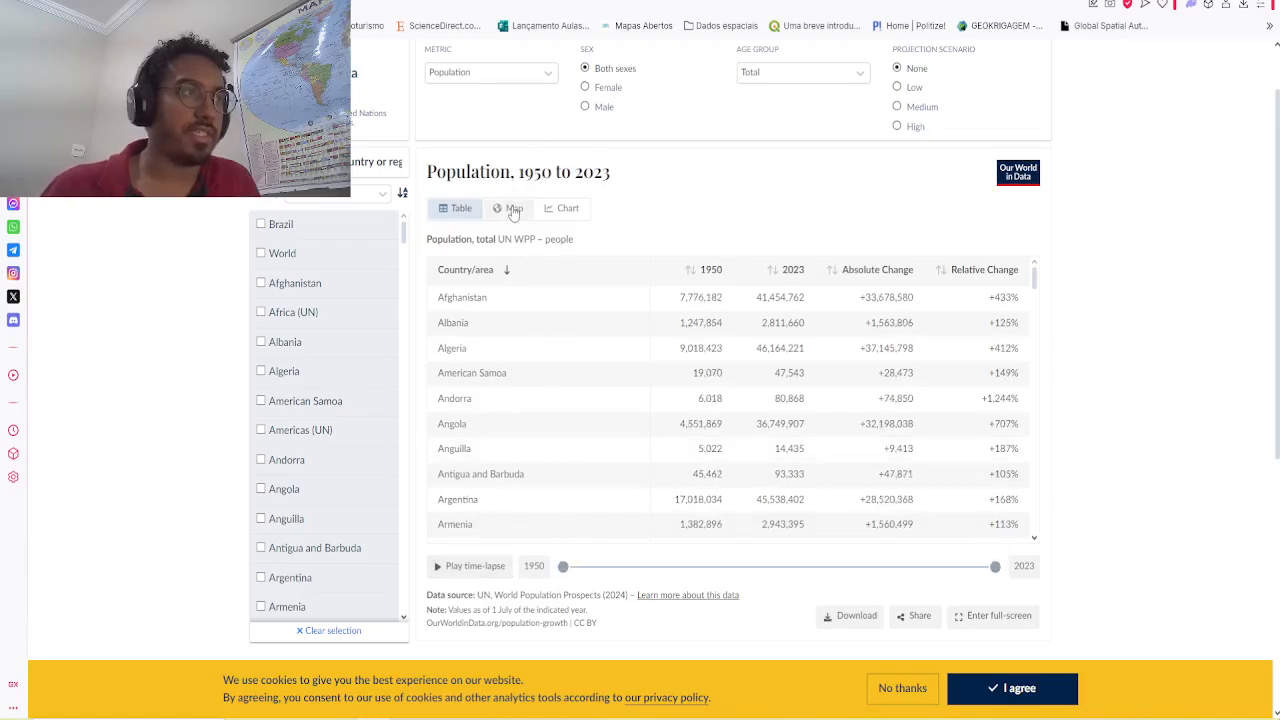
Step: Play the time-lapse on the population world map, and on the line chart with Brazil selected
left_click(513, 210)
left_click(453, 566)
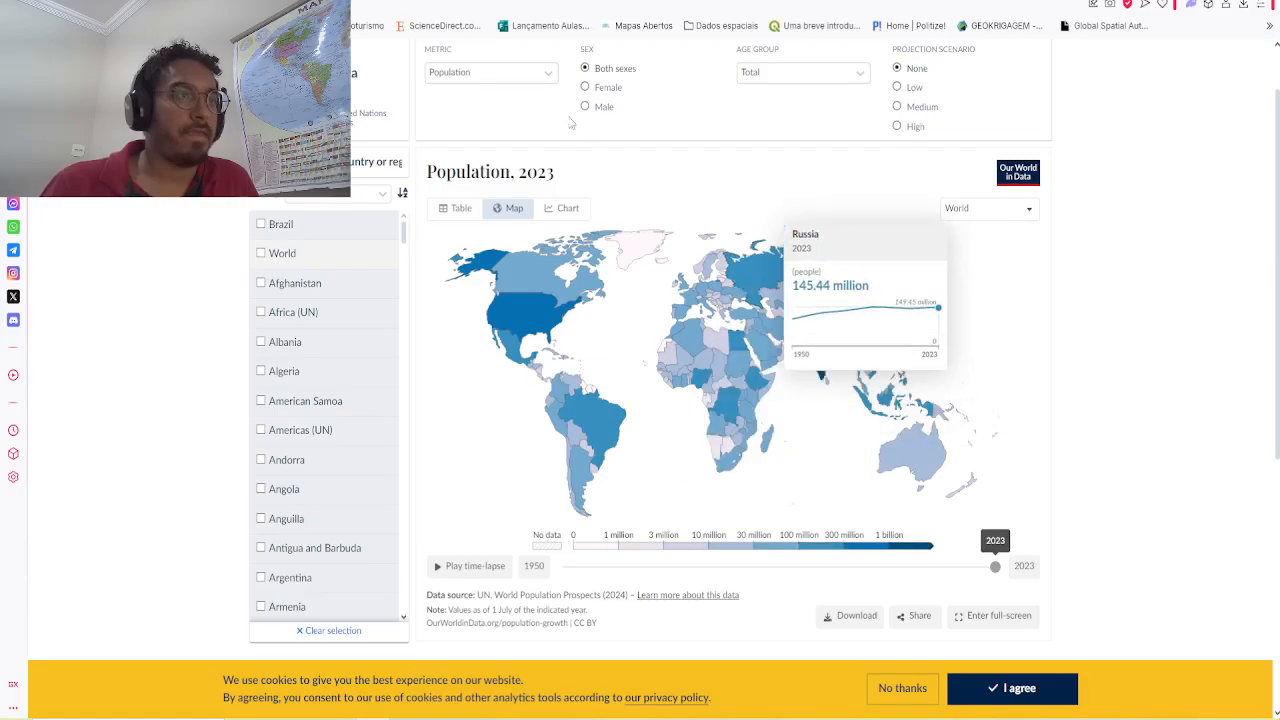
left_click(560, 209)
left_click(271, 230)
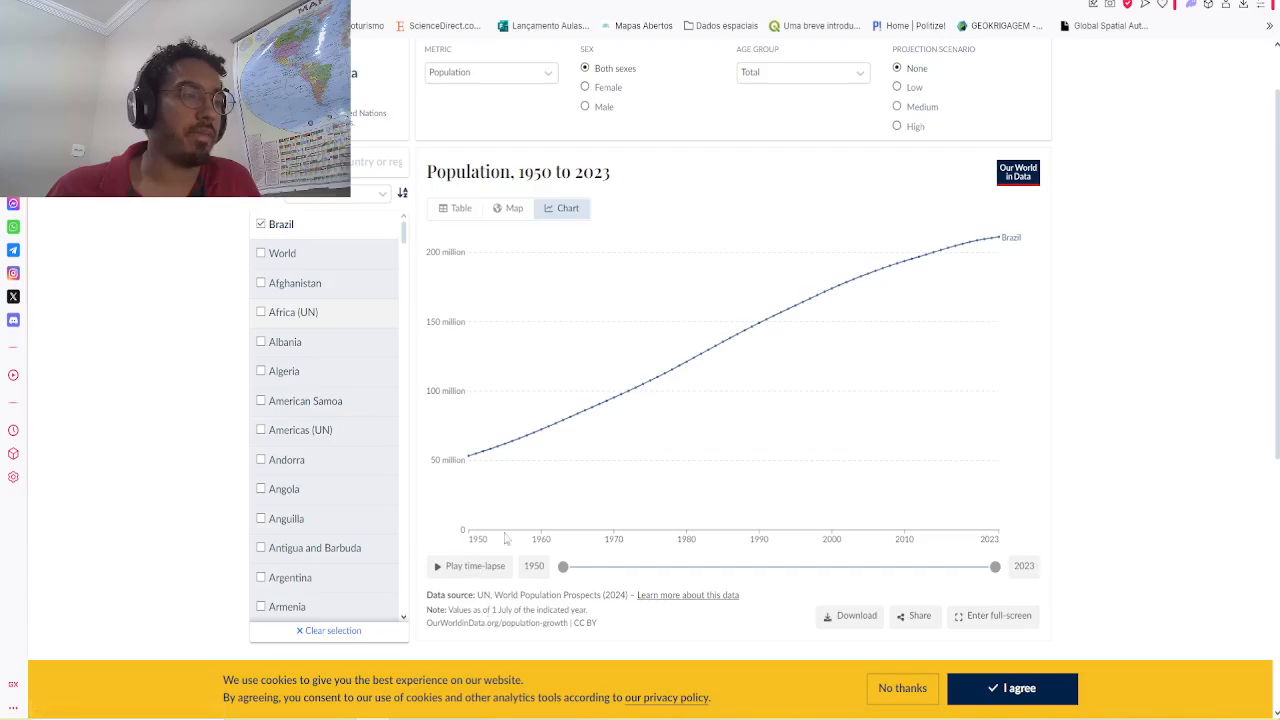
left_click(476, 567)
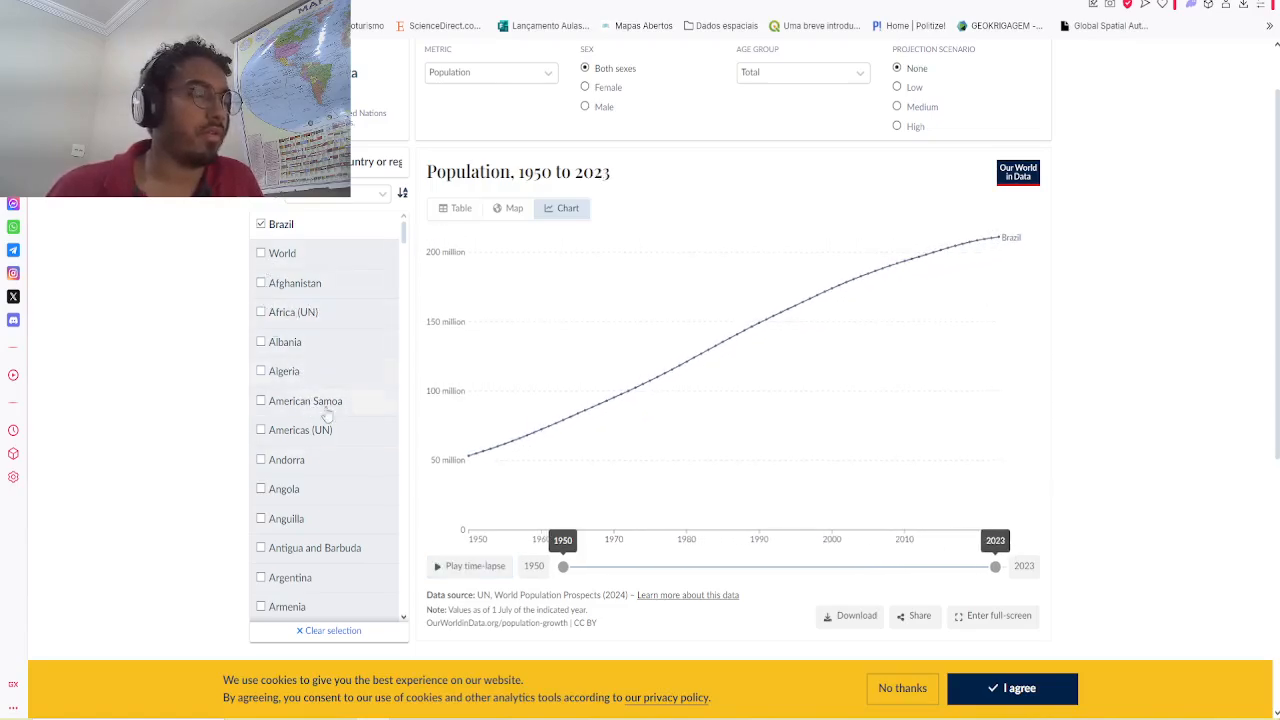
Step: Add Nigeria to the chart alongside Brazil and play the population time-lapse for both countries
scroll(322, 420, "down", 1)
scroll(322, 420, "down", 3)
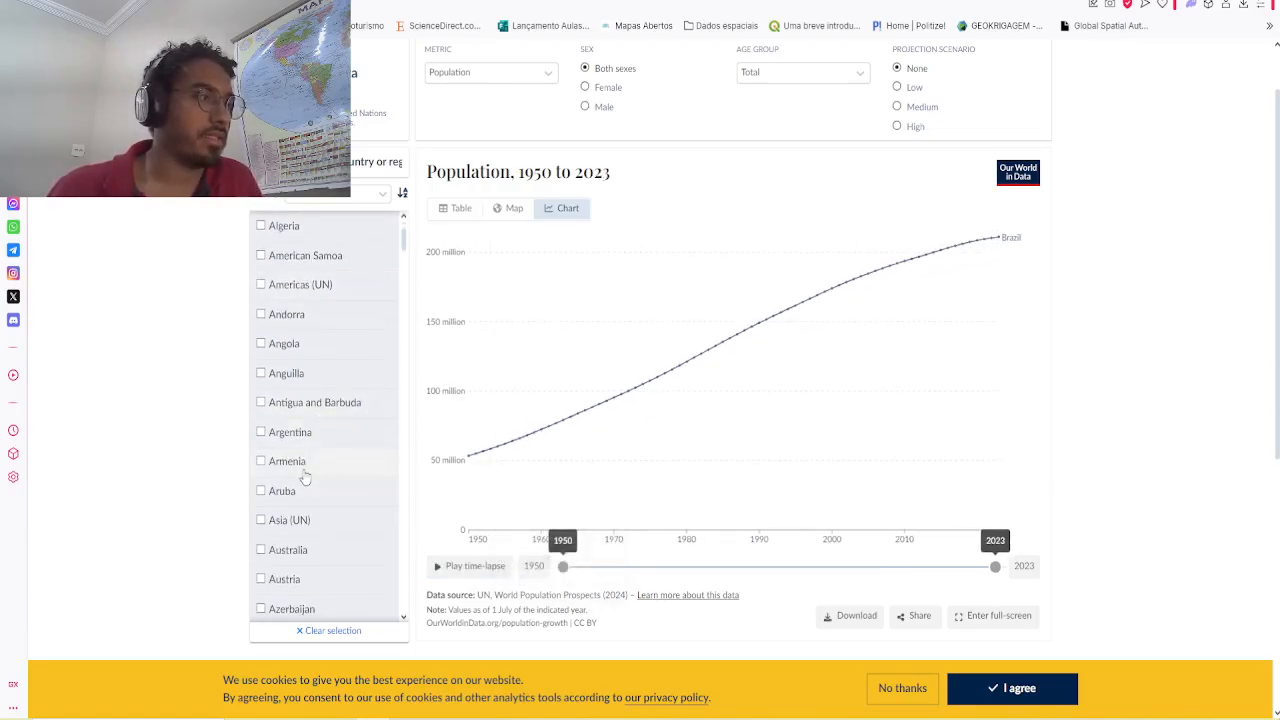
scroll(305, 477, "down", 9)
scroll(340, 470, "down", 20)
scroll(350, 450, "down", 9)
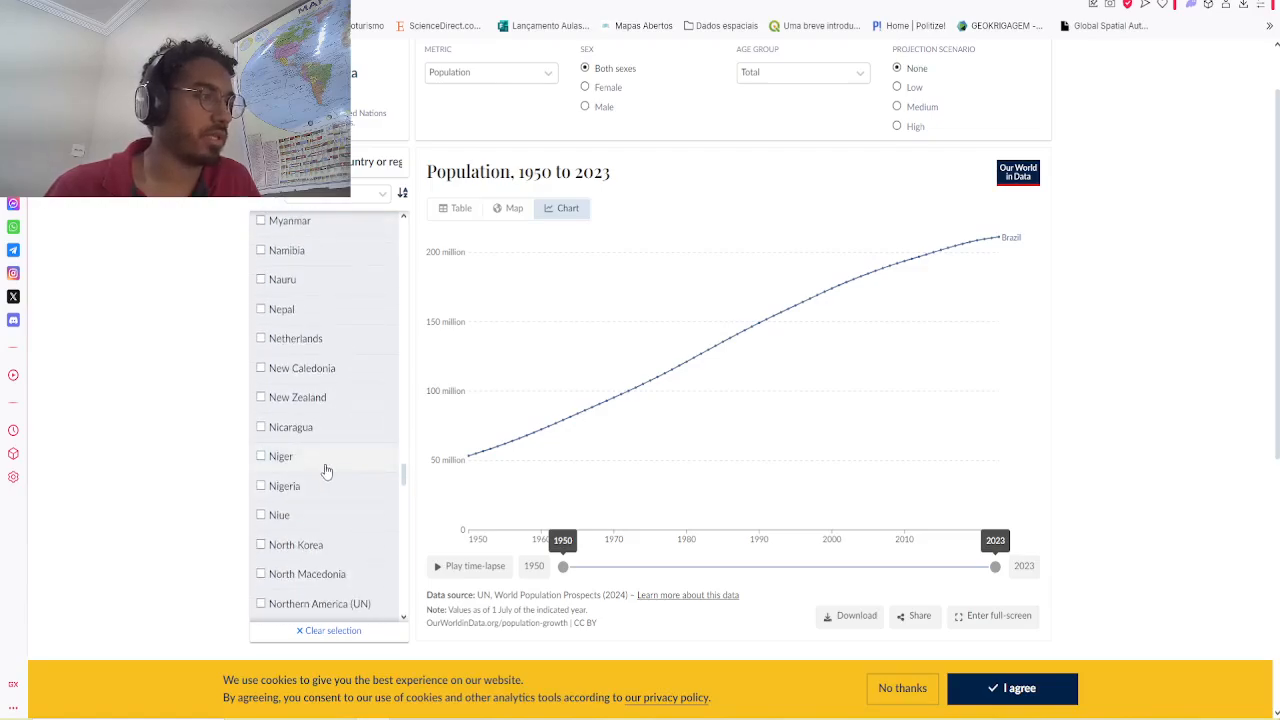
left_click(310, 488)
left_click(472, 567)
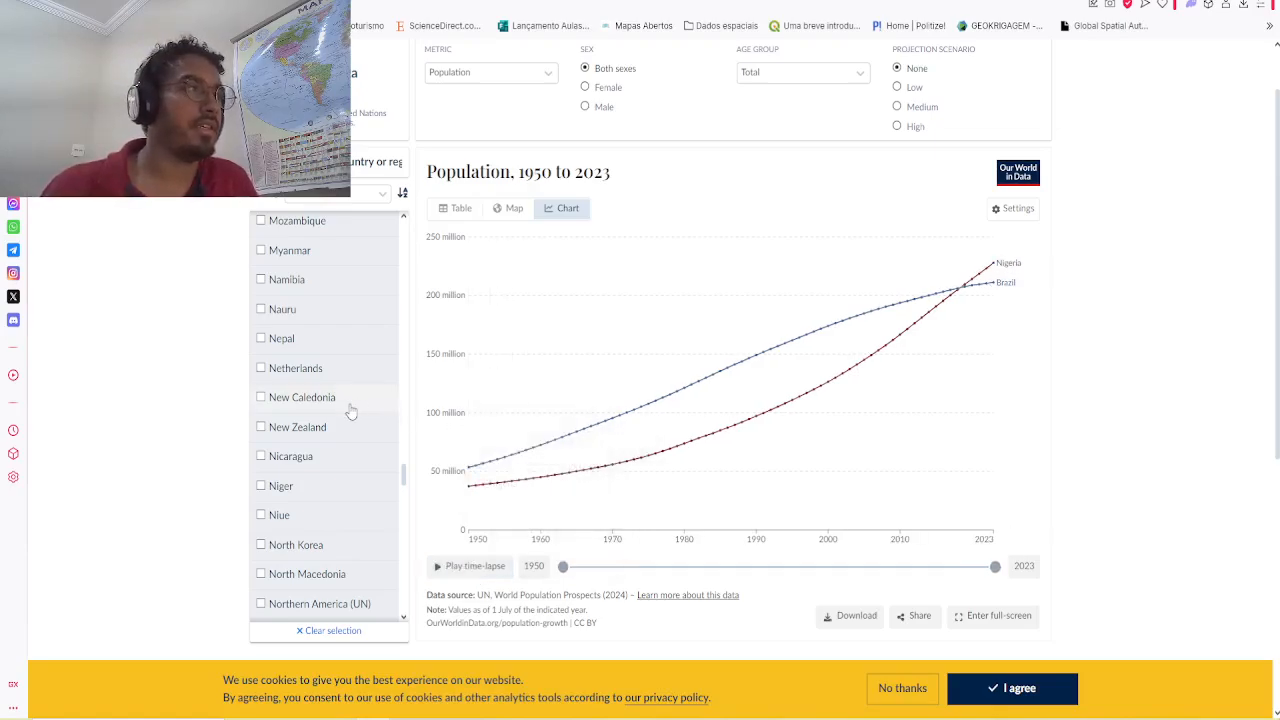
Step: Change the explorer's metric to Population density and play the time-lapse on its world map
left_click(530, 78)
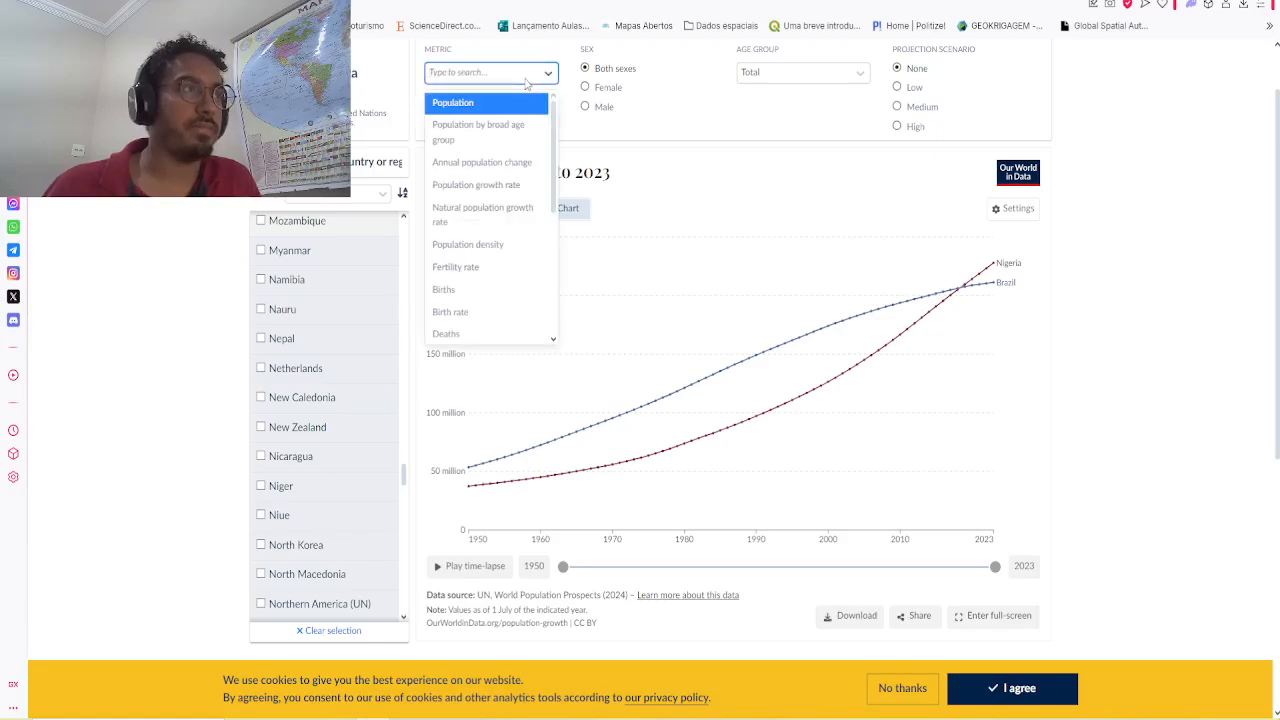
scroll(530, 178, "down", 2)
scroll(522, 187, "up", 2)
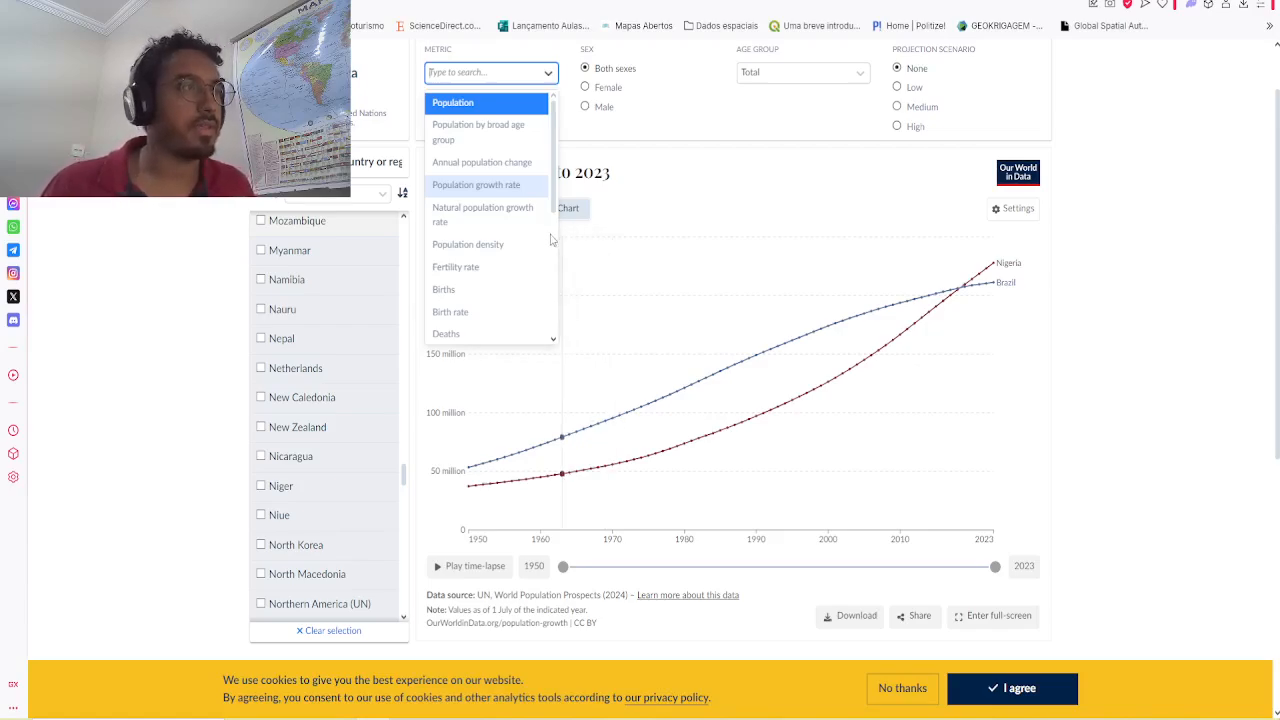
scroll(515, 205, "down", 2)
left_click(511, 172)
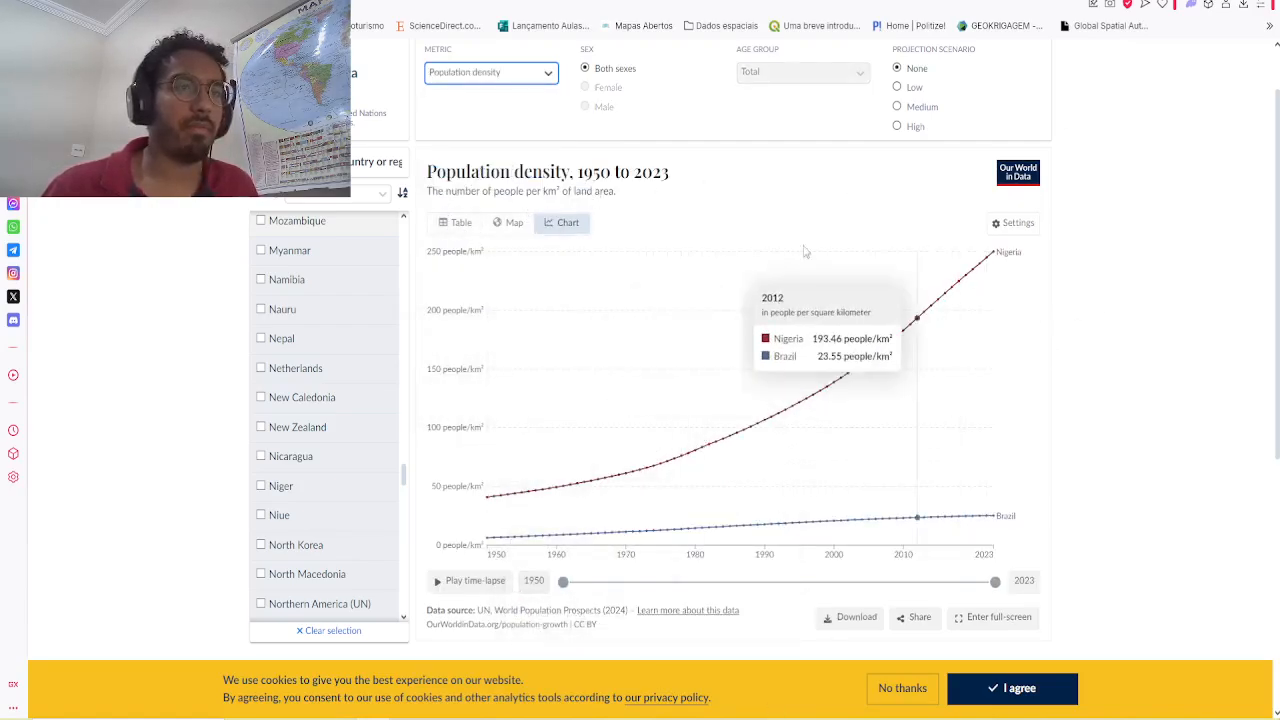
left_click(510, 222)
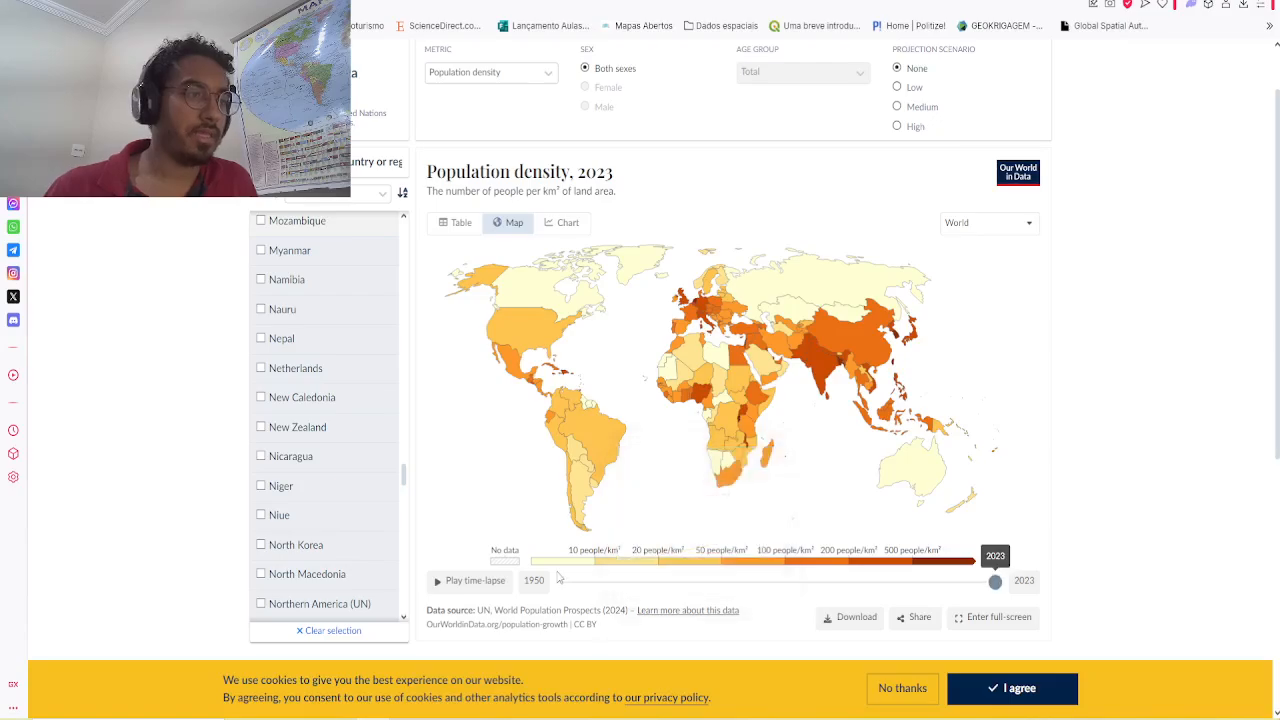
left_click(477, 586)
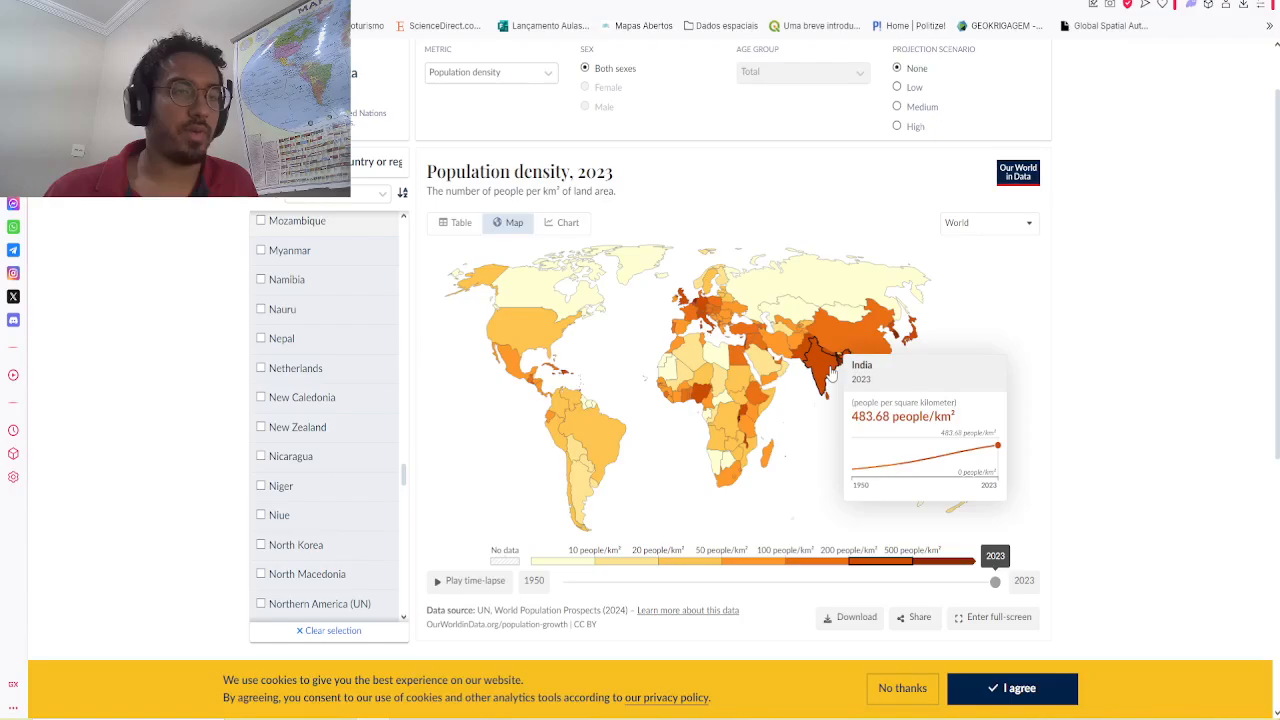
Step: Display population density as a table and sort it by 1950 and by 2023, ending with 2023 in ascending order
left_click(452, 223)
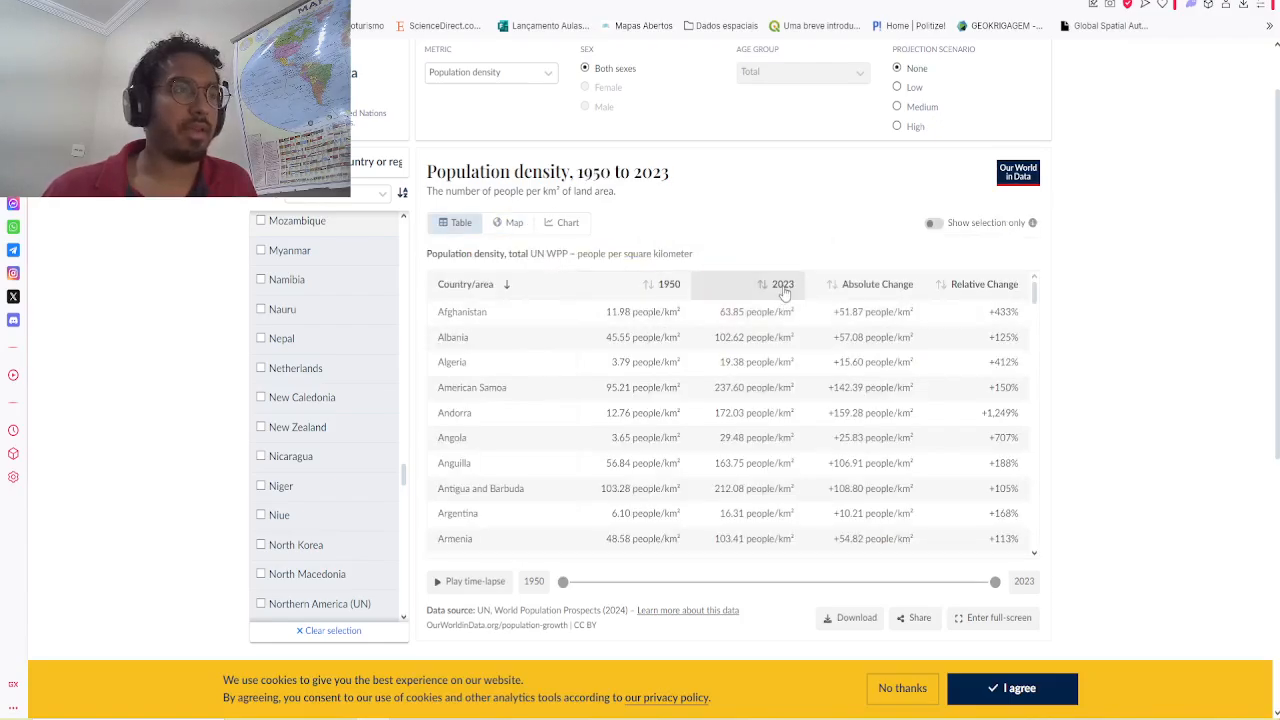
left_click(675, 288)
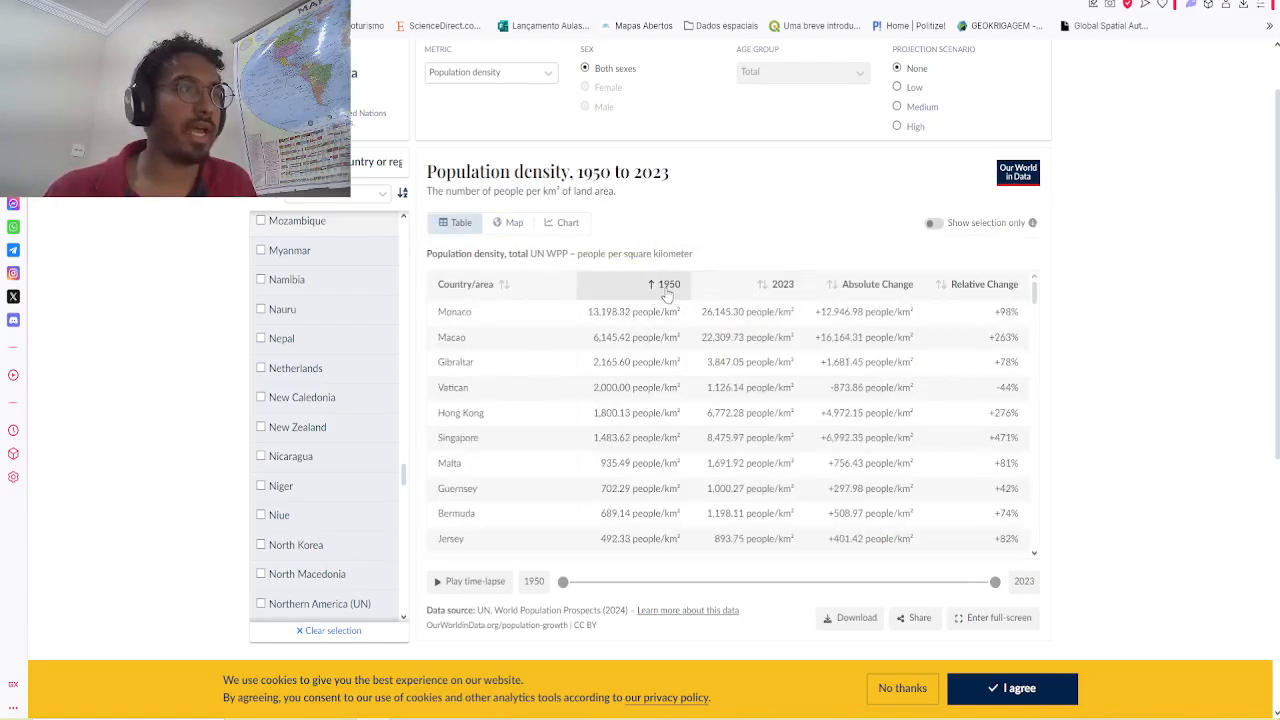
left_click(672, 288)
left_click(790, 288)
left_click(788, 288)
left_click(786, 288)
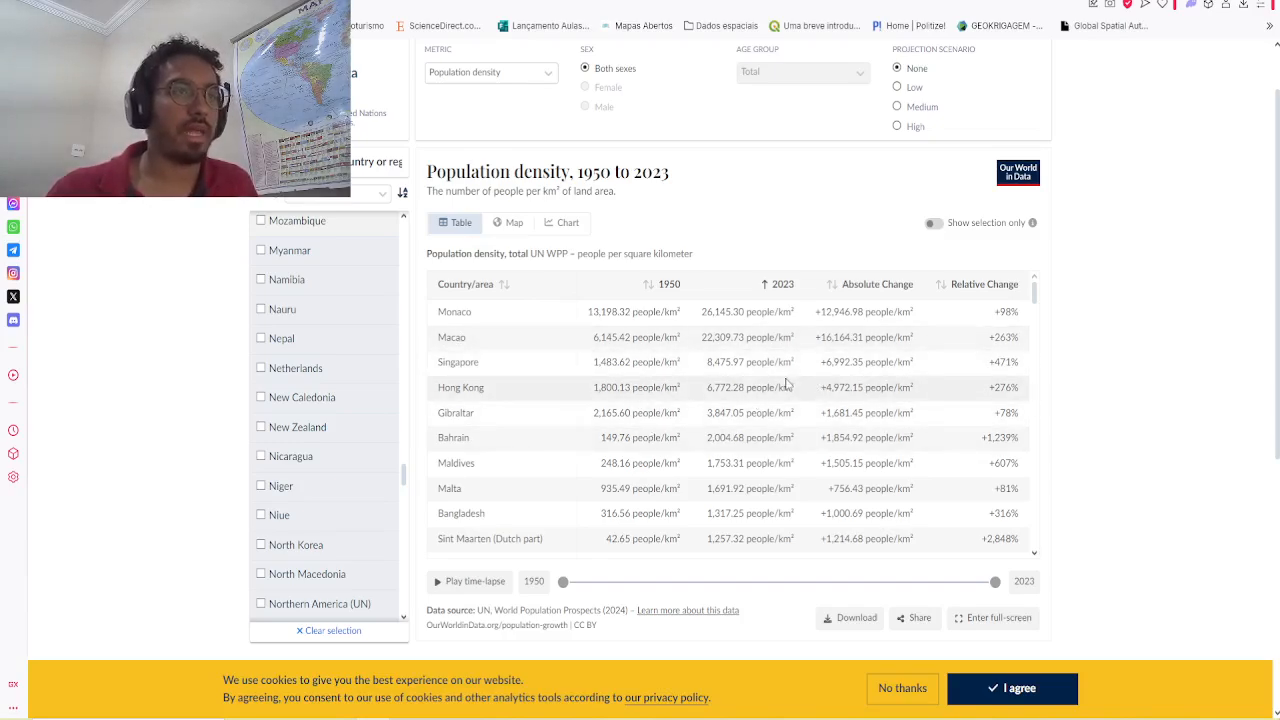
left_click(782, 284)
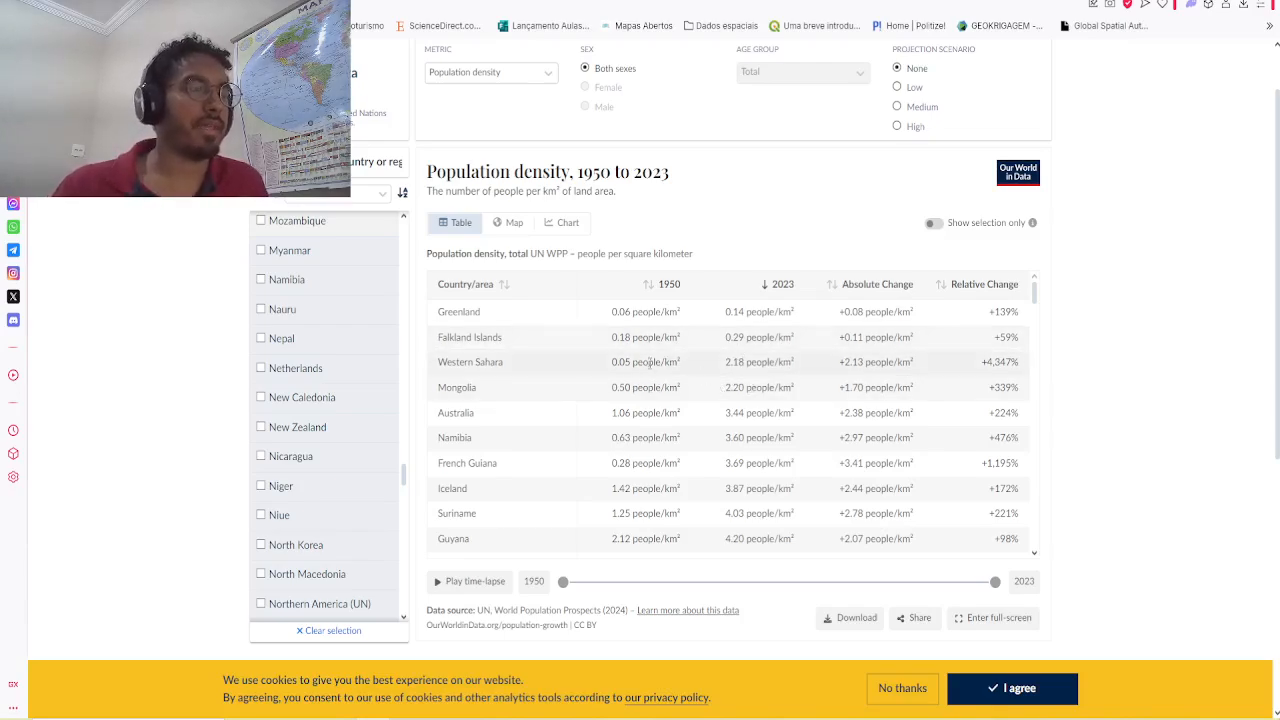
Step: Show the population density map for Africa, Asia and Europe in turn, keeping Europe selected
left_click(510, 223)
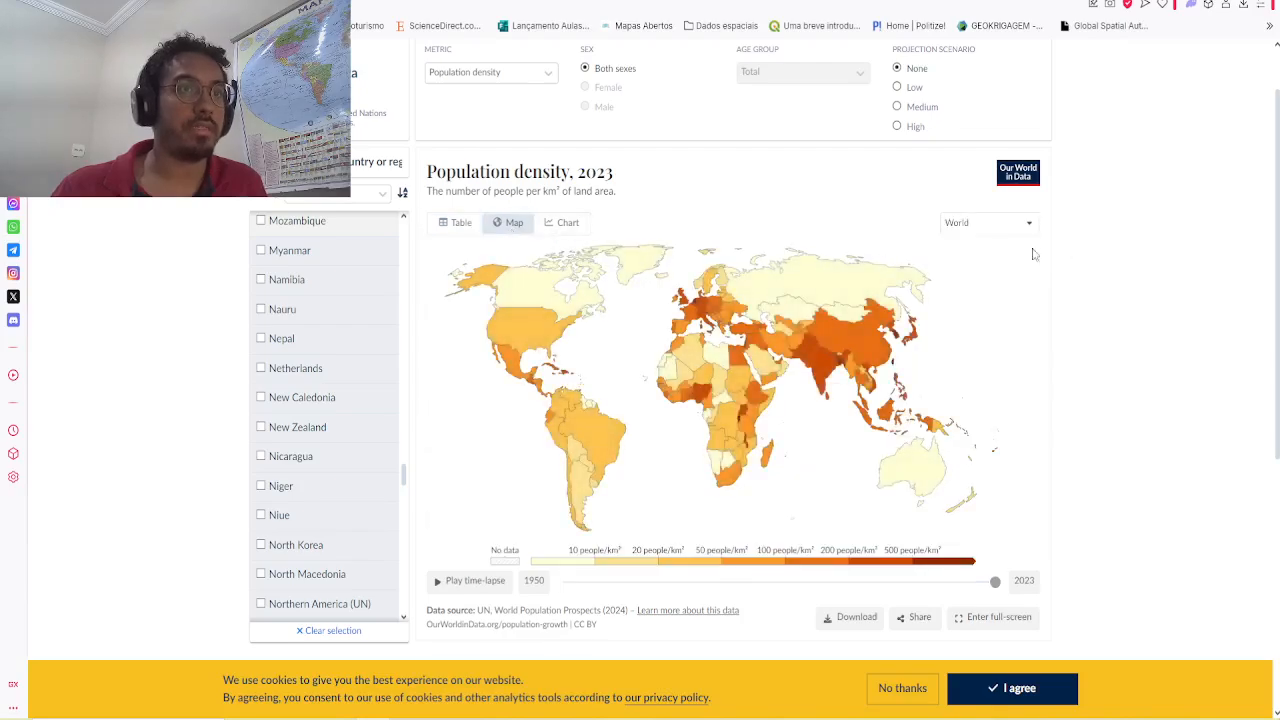
left_click(995, 223)
left_click(965, 295)
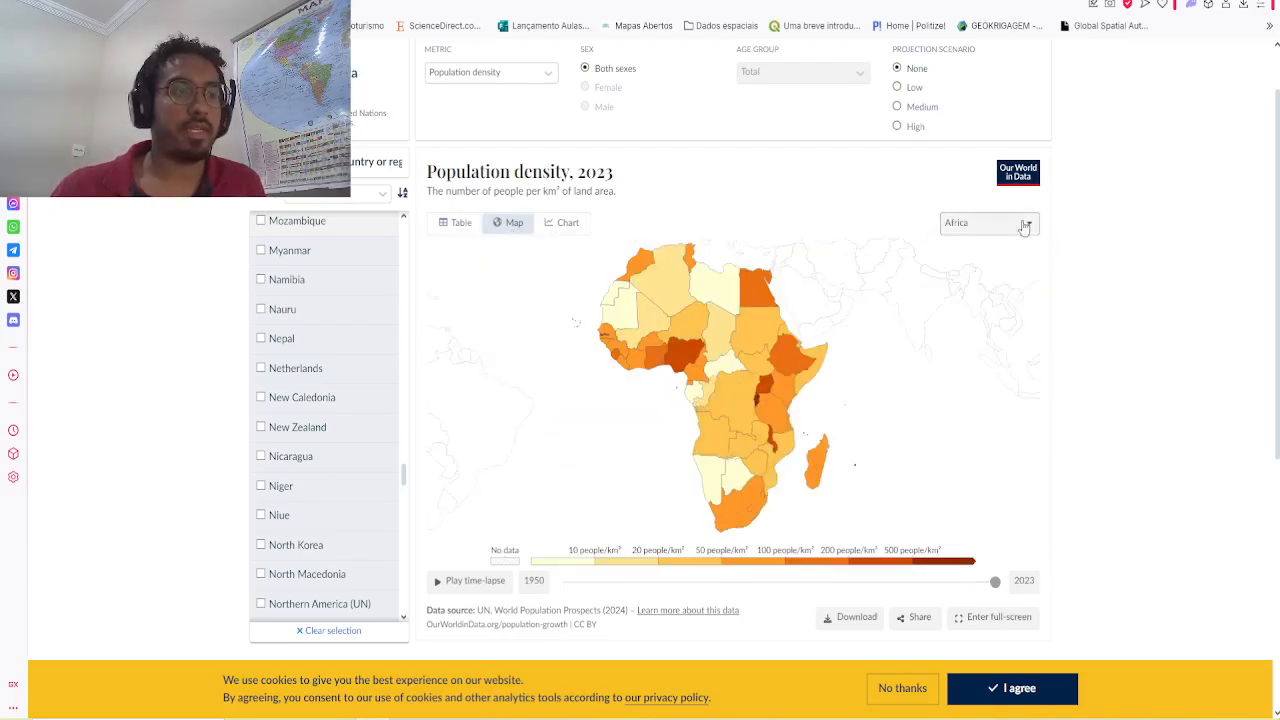
left_click(1010, 229)
left_click(955, 360)
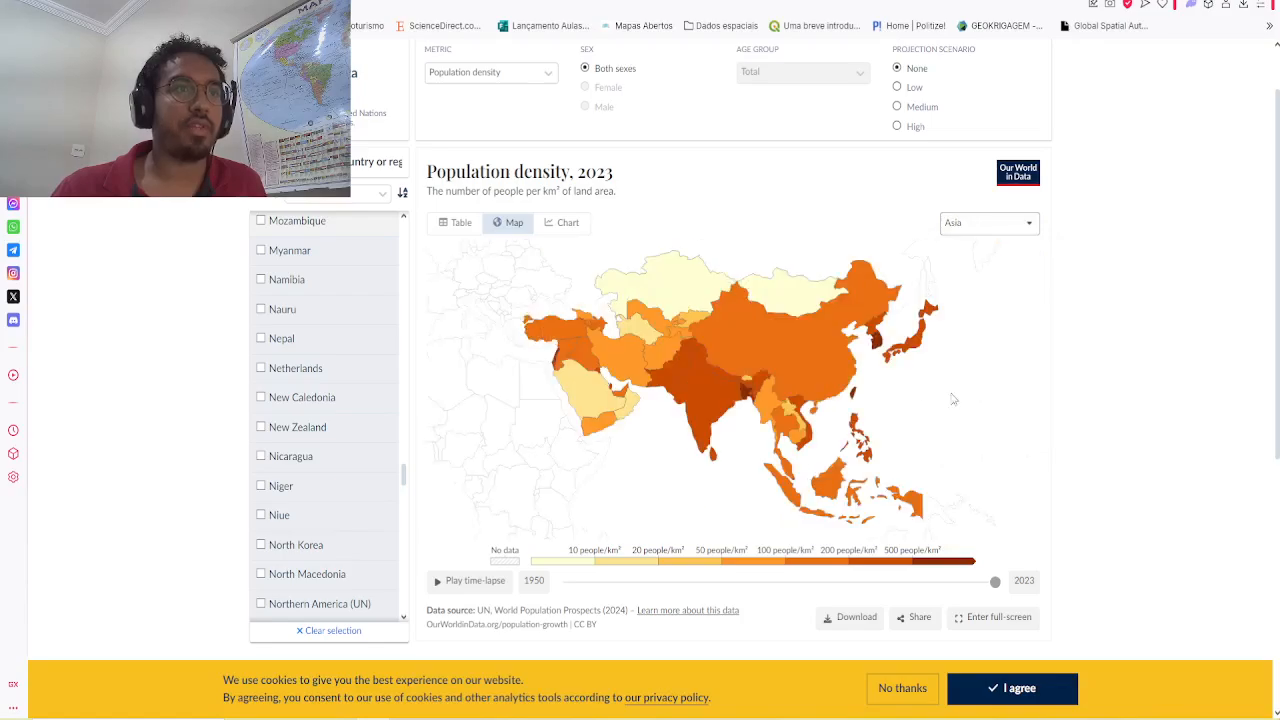
left_click(998, 228)
left_click(986, 382)
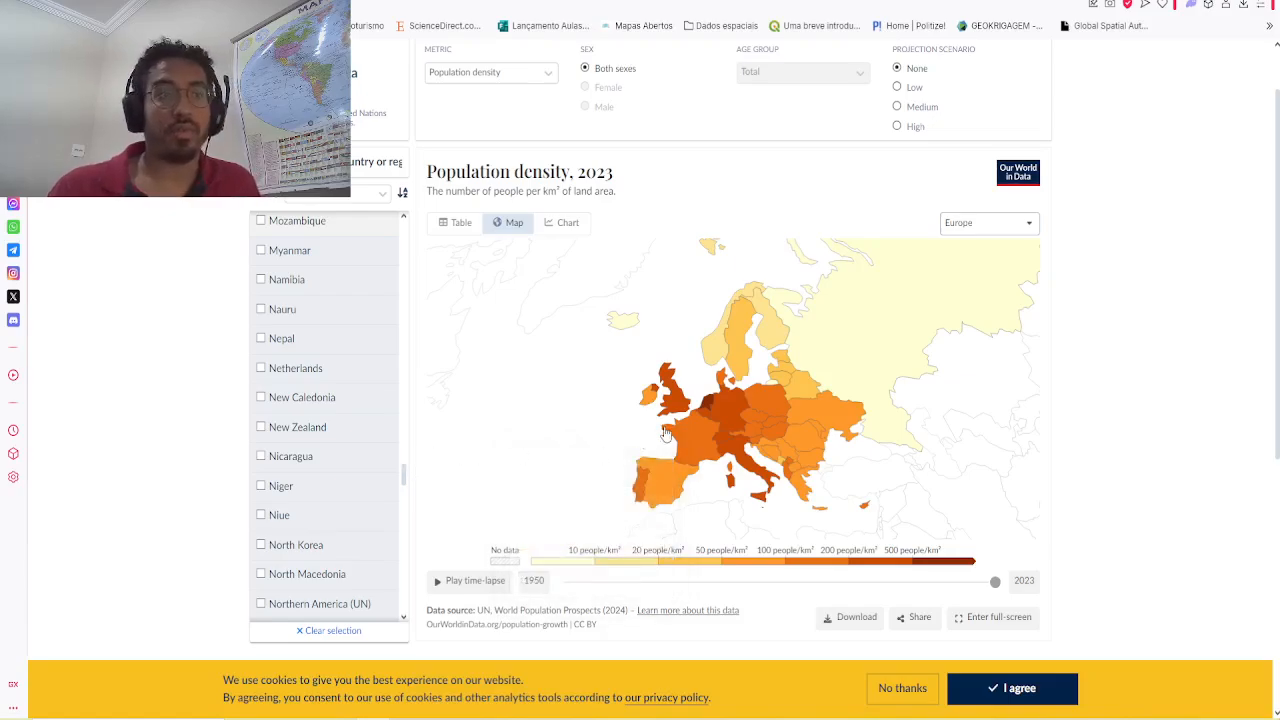
mouse_move(773, 478)
left_click(1000, 224)
left_click(1112, 482)
Step: View the Europe population density map in full screen and return to the normal page view
scroll(1112, 482, "down", 1)
left_click(1015, 543)
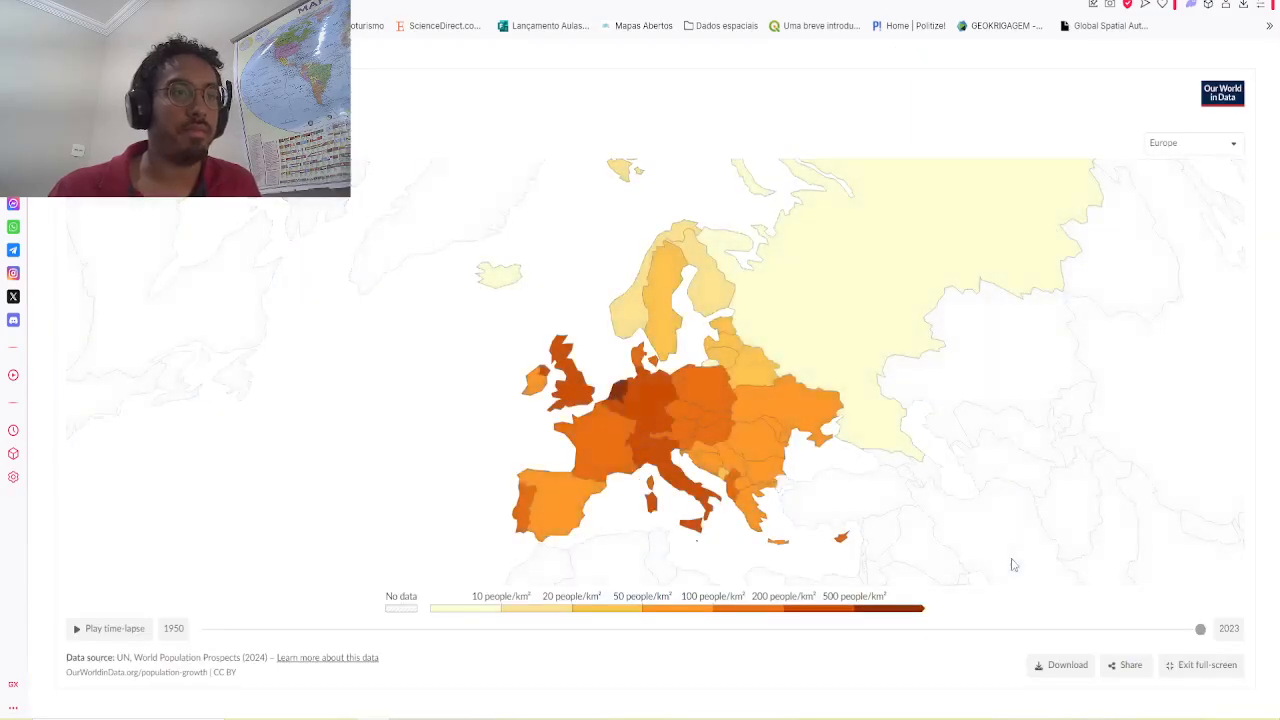
left_click(1205, 665)
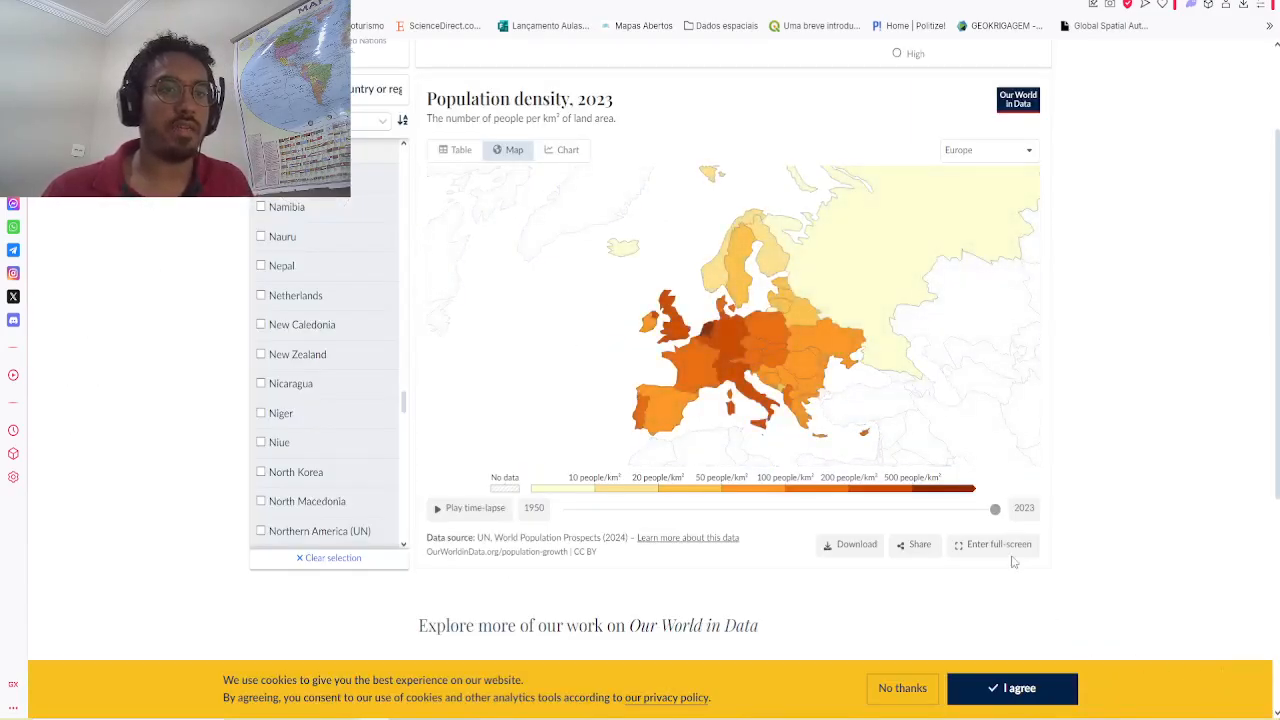
Step: Open the density map's download options and review the image formats, data source and CSV download choices
left_click(858, 544)
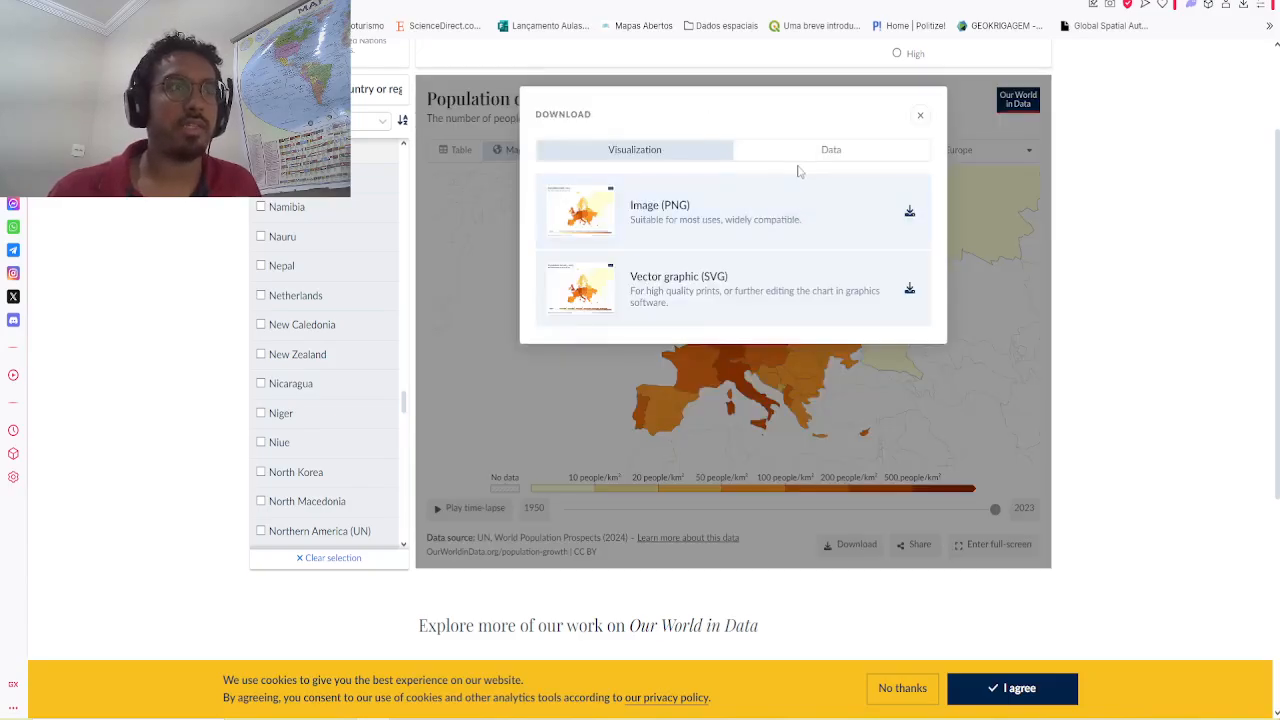
left_click(829, 149)
scroll(727, 348, "up", 4)
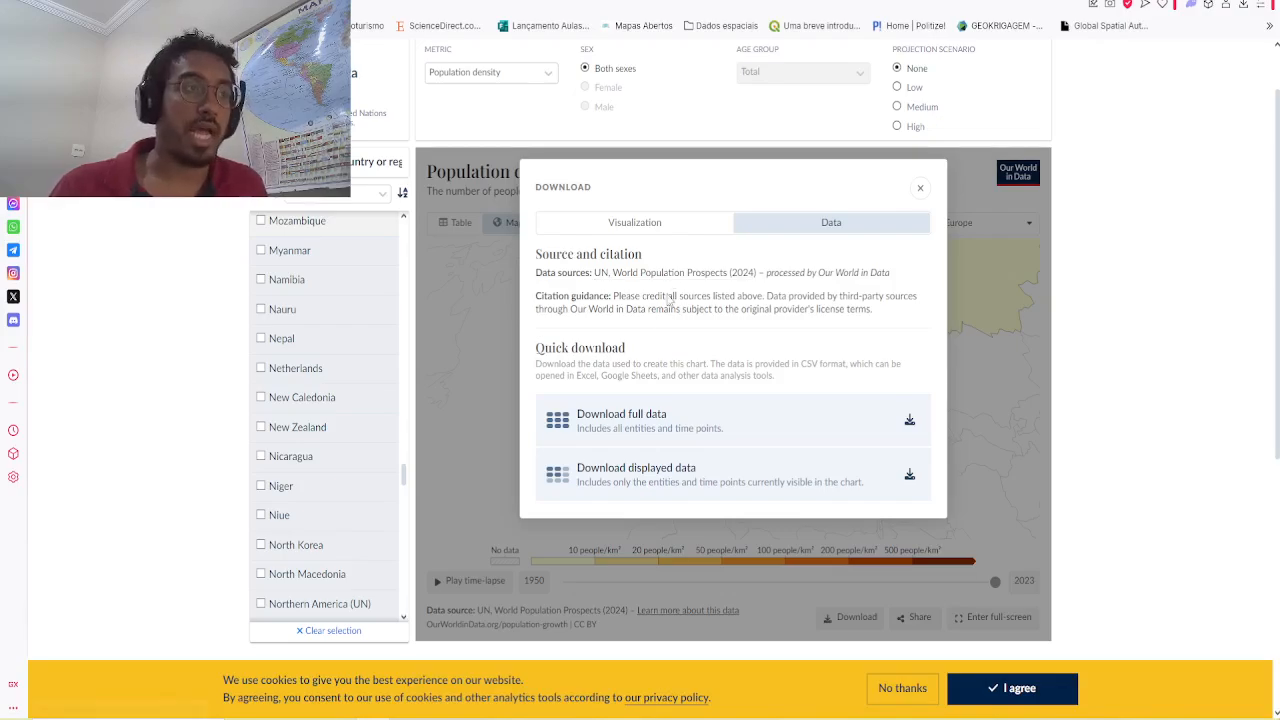
scroll(777, 420, "down", 1)
scroll(749, 360, "up", 1)
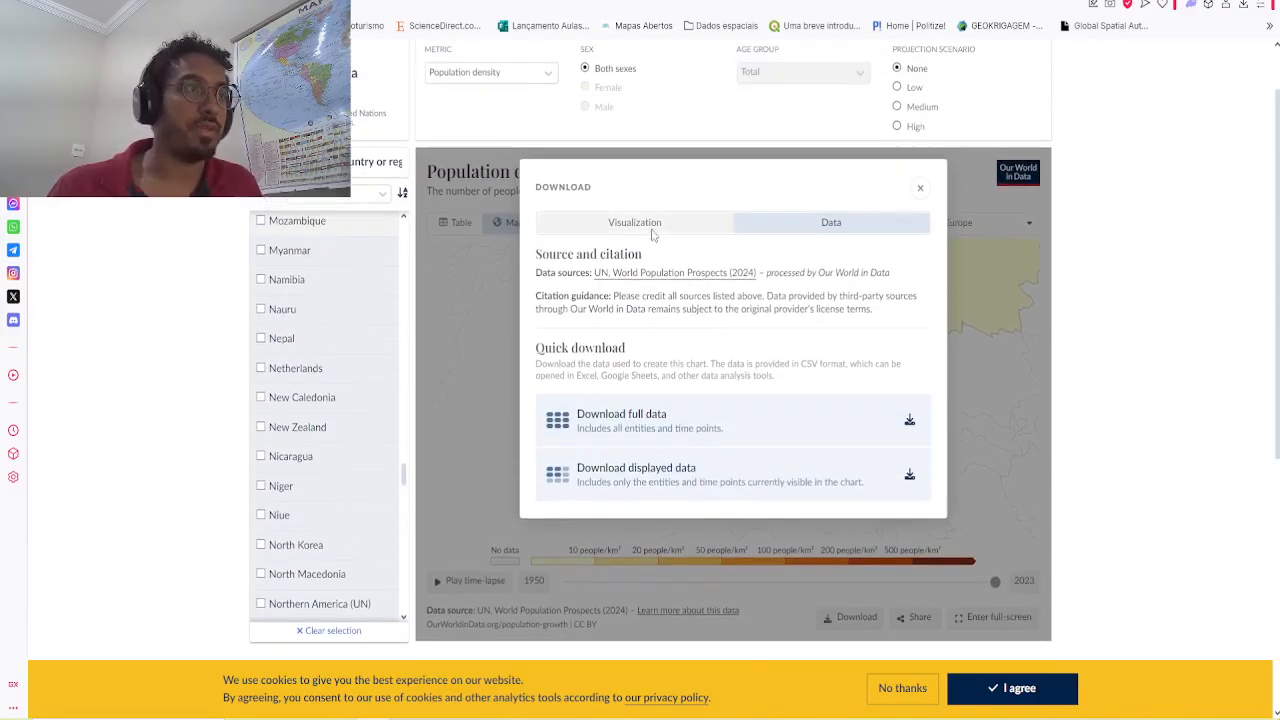
Step: Download the Europe population density map as a PNG, view the saved image, and close it and the download options
left_click(664, 221)
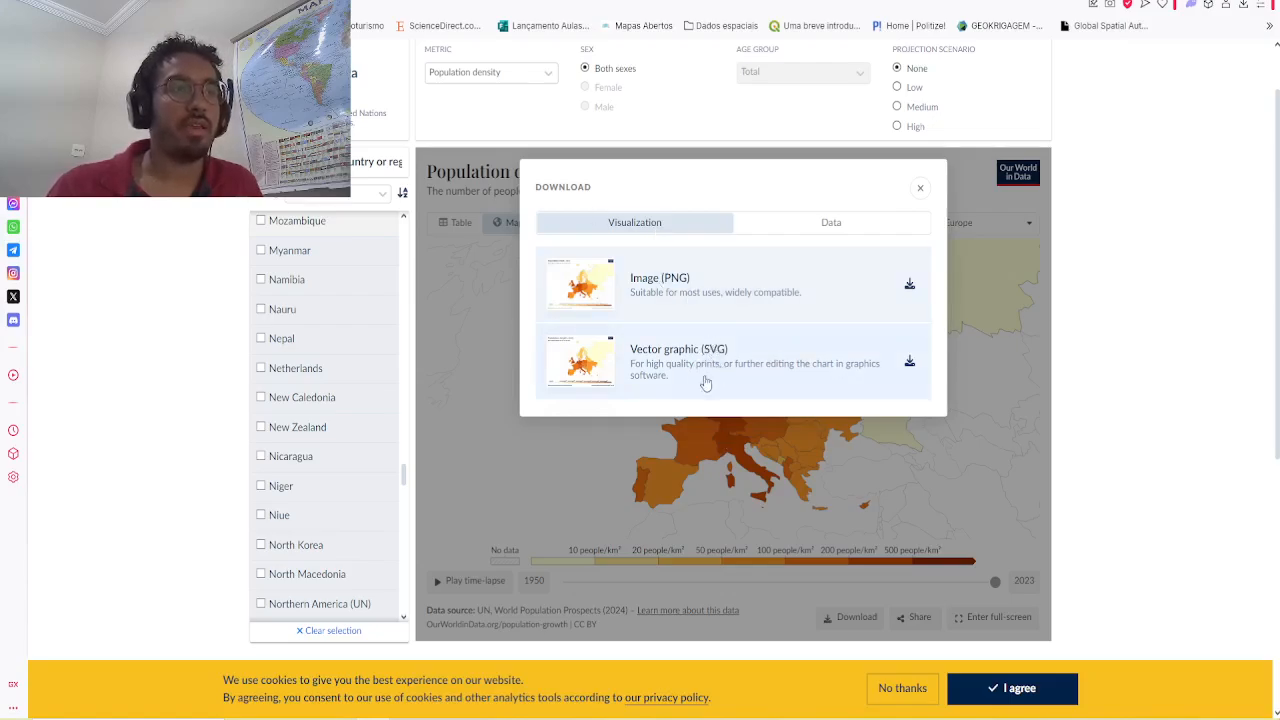
left_click(910, 285)
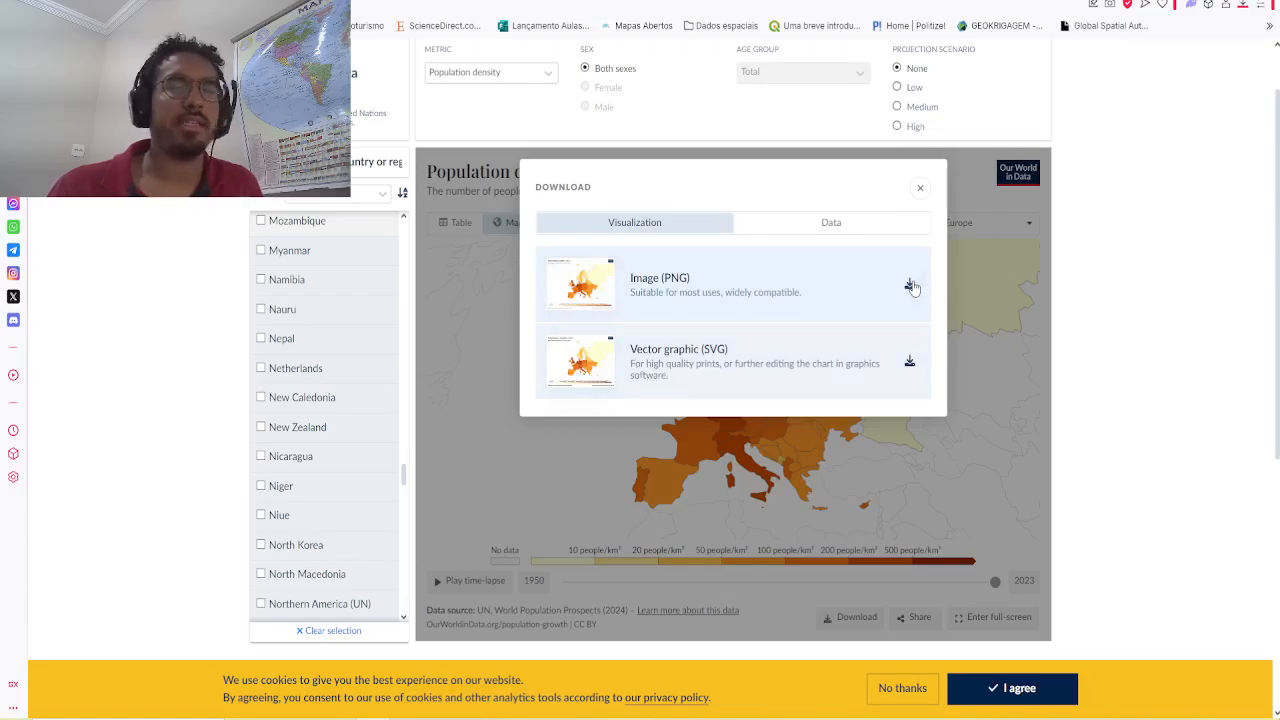
left_click(1168, 88)
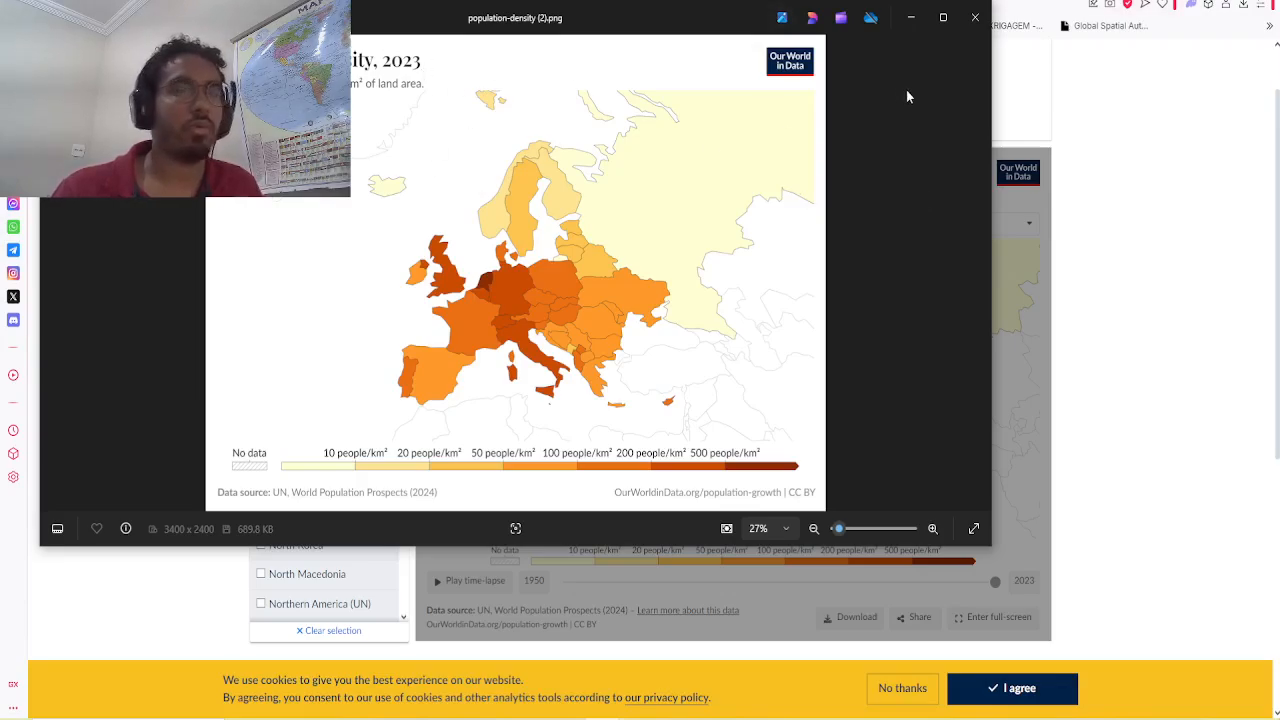
left_click(975, 17)
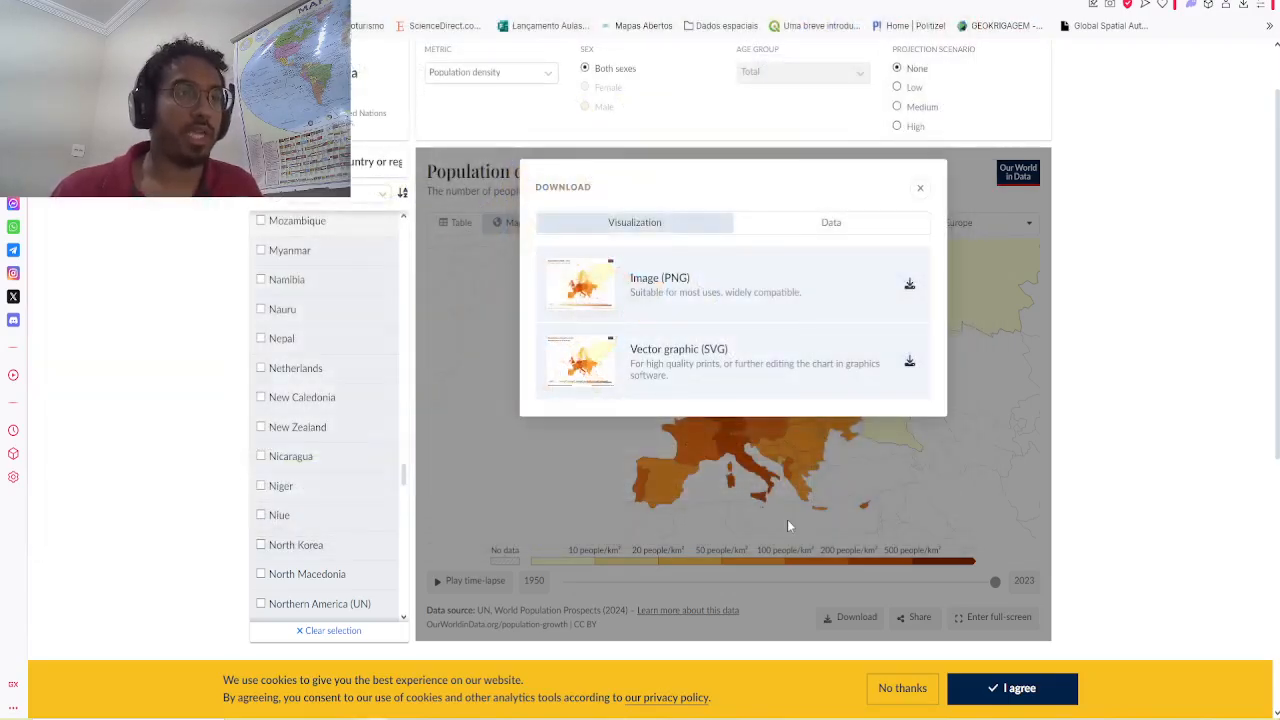
left_click(920, 188)
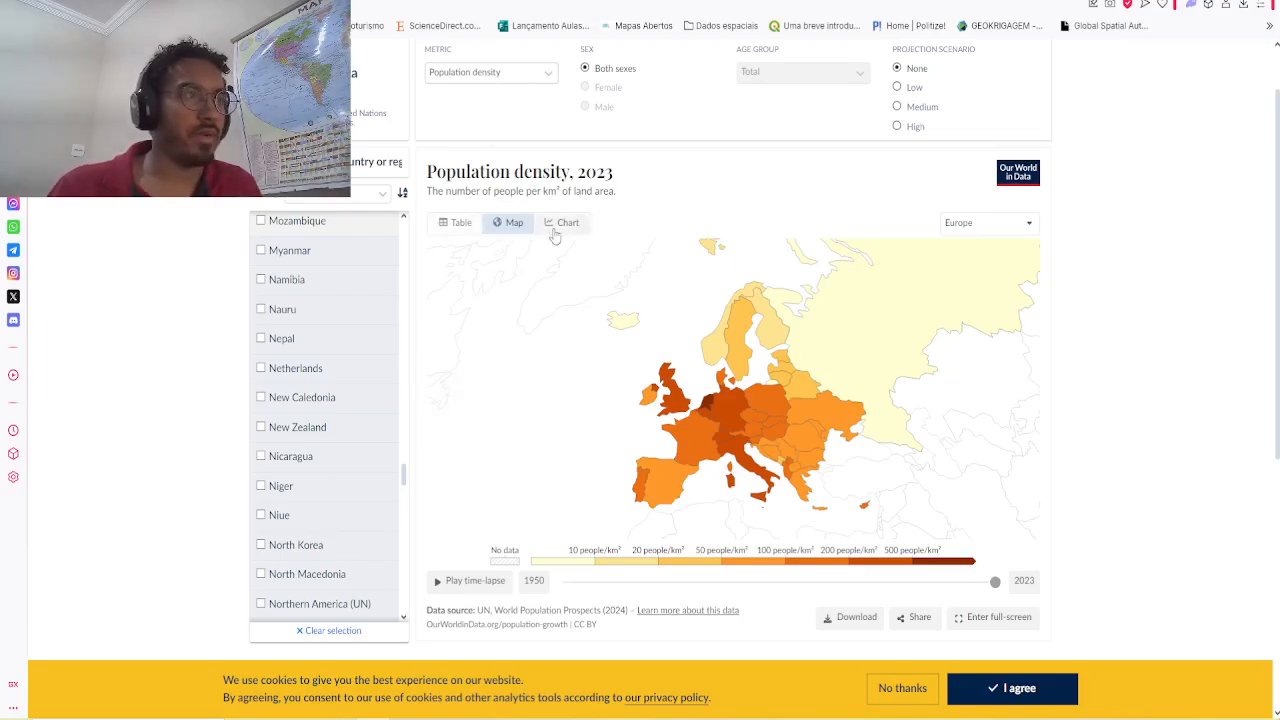
Step: Show the whole World on the map and change the metric to Birth rate, checking Brazil's figure
left_click(990, 223)
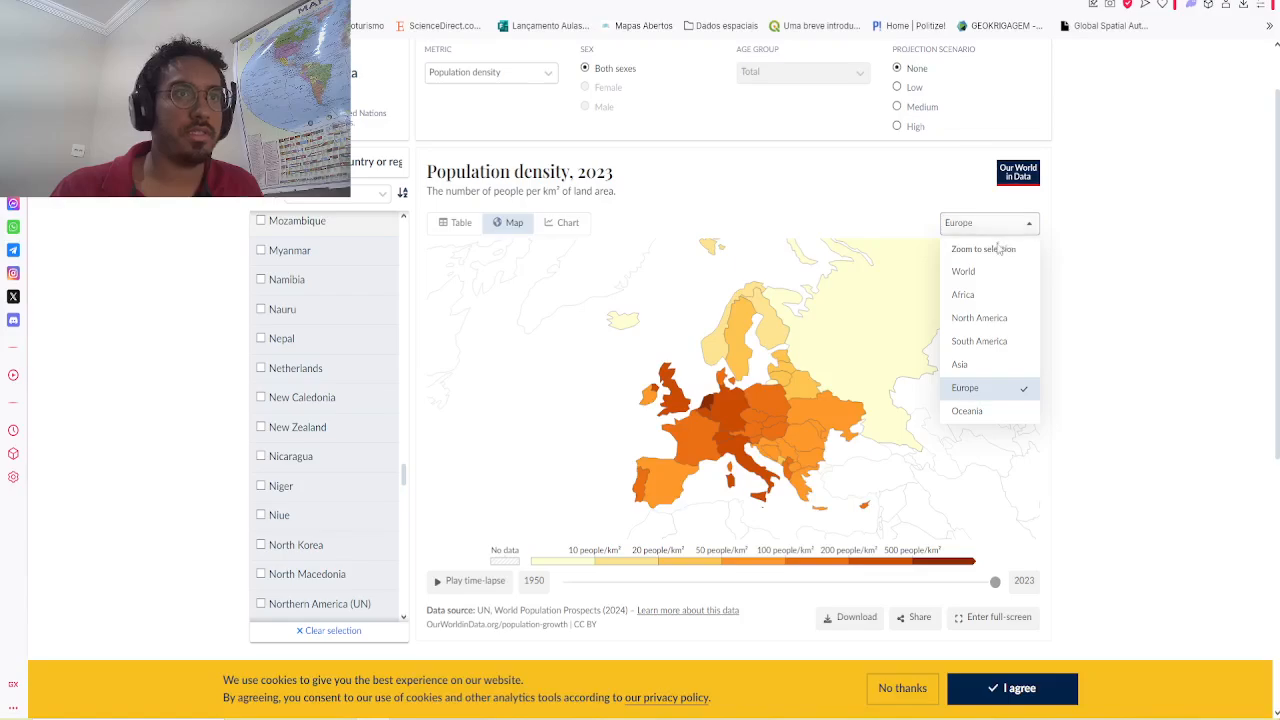
left_click(975, 281)
left_click(548, 75)
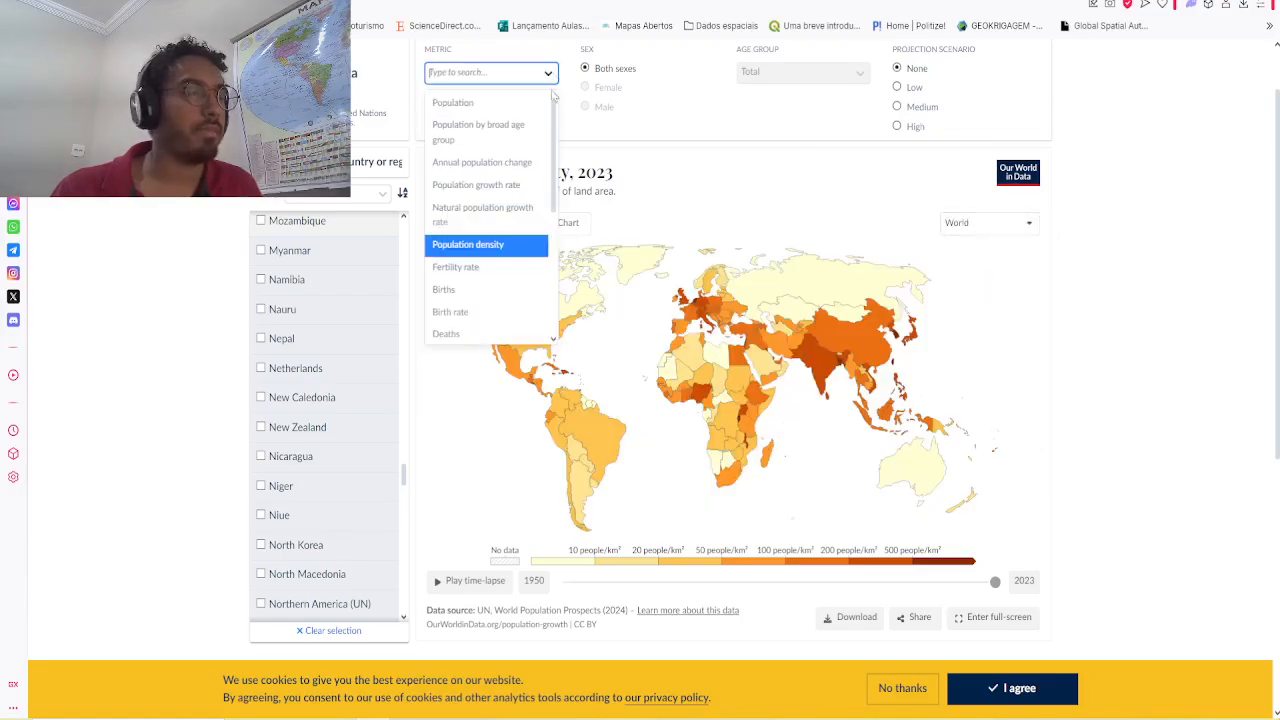
scroll(470, 267, "down", 1)
left_click(455, 238)
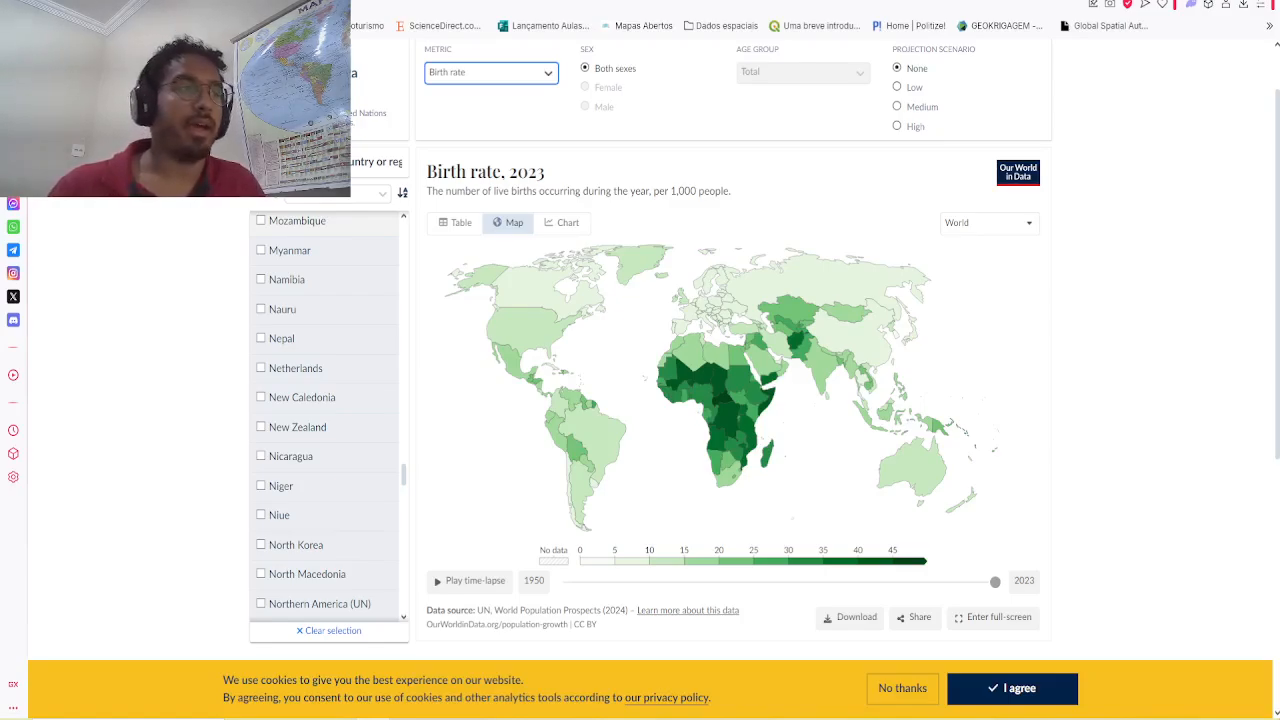
mouse_move(618, 453)
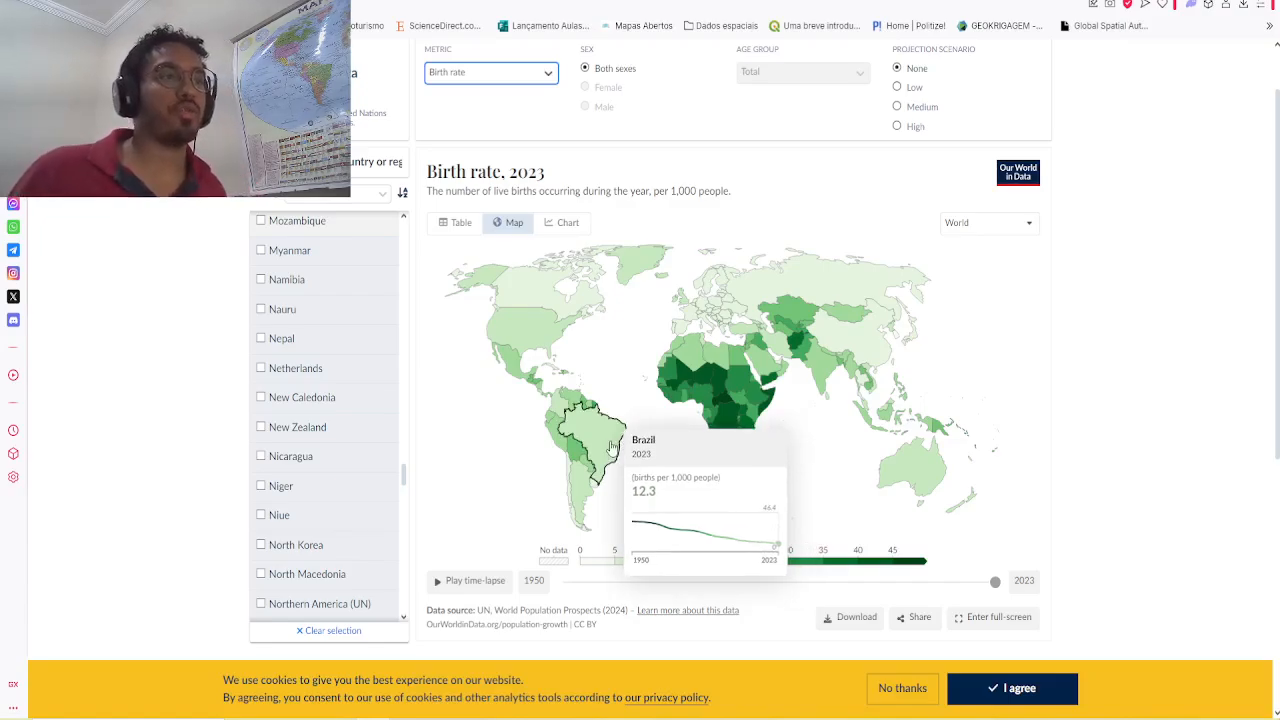
Step: Display the birth rate as a line chart and remove Nigeria from the selected countries, keeping only Brazil
left_click(563, 222)
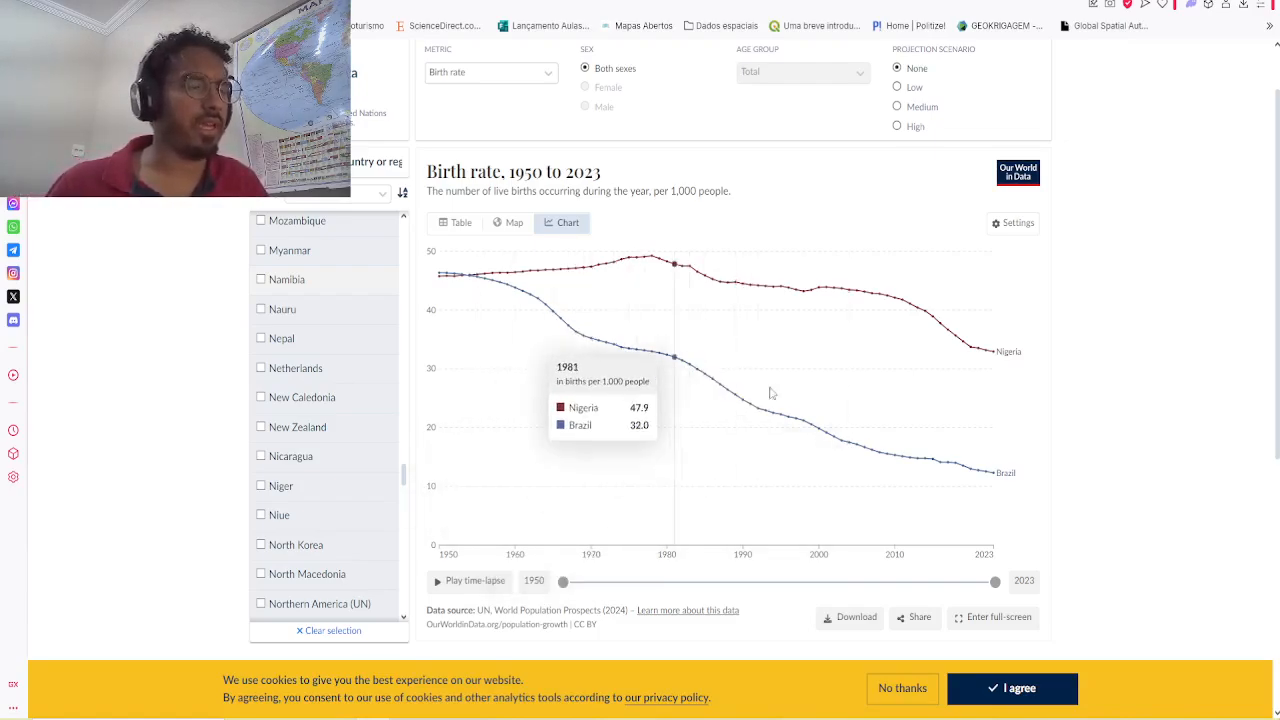
scroll(268, 313, "up", 8)
scroll(343, 480, "down", 8)
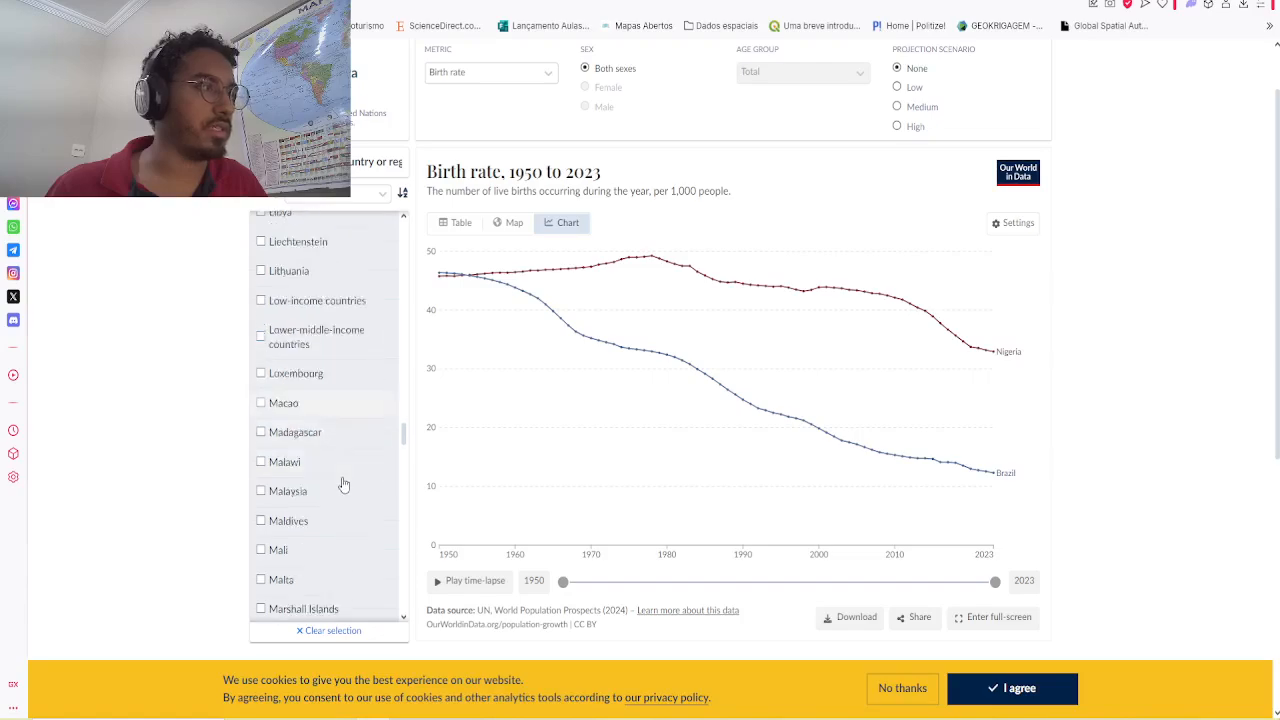
scroll(343, 485, "down", 4)
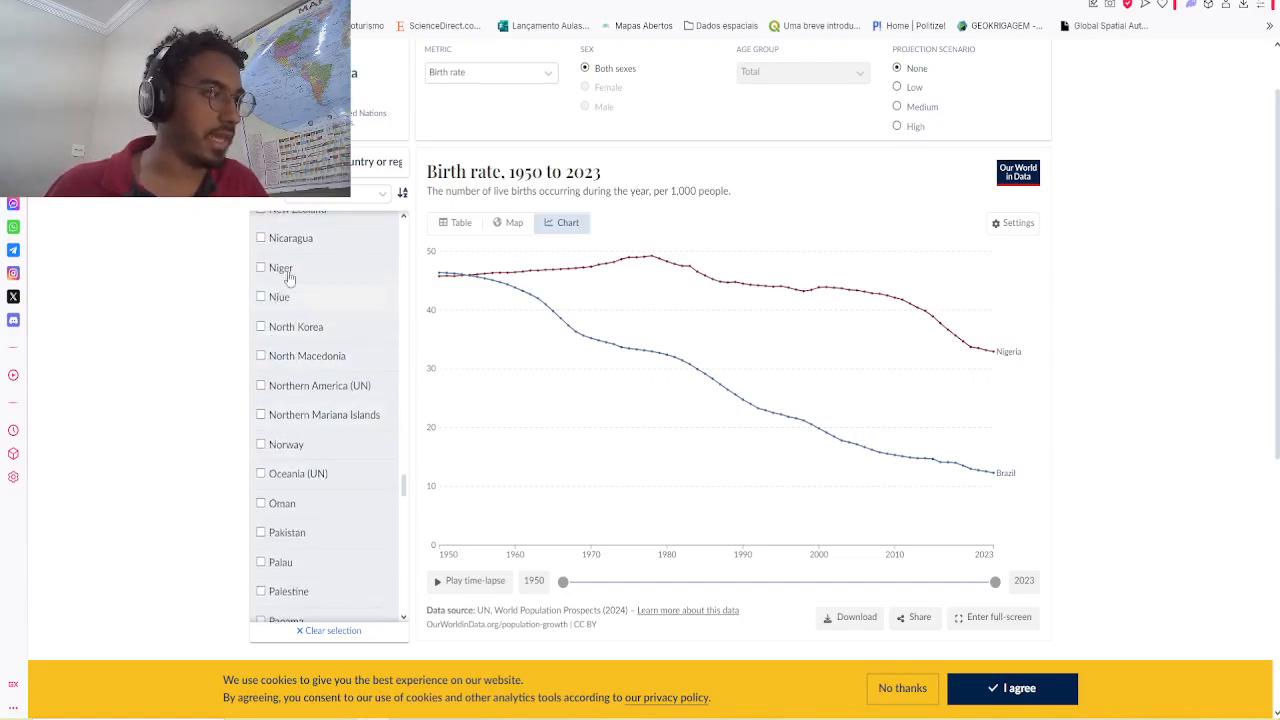
scroll(376, 447, "up", 1)
left_click_drag(403, 483, 403, 228)
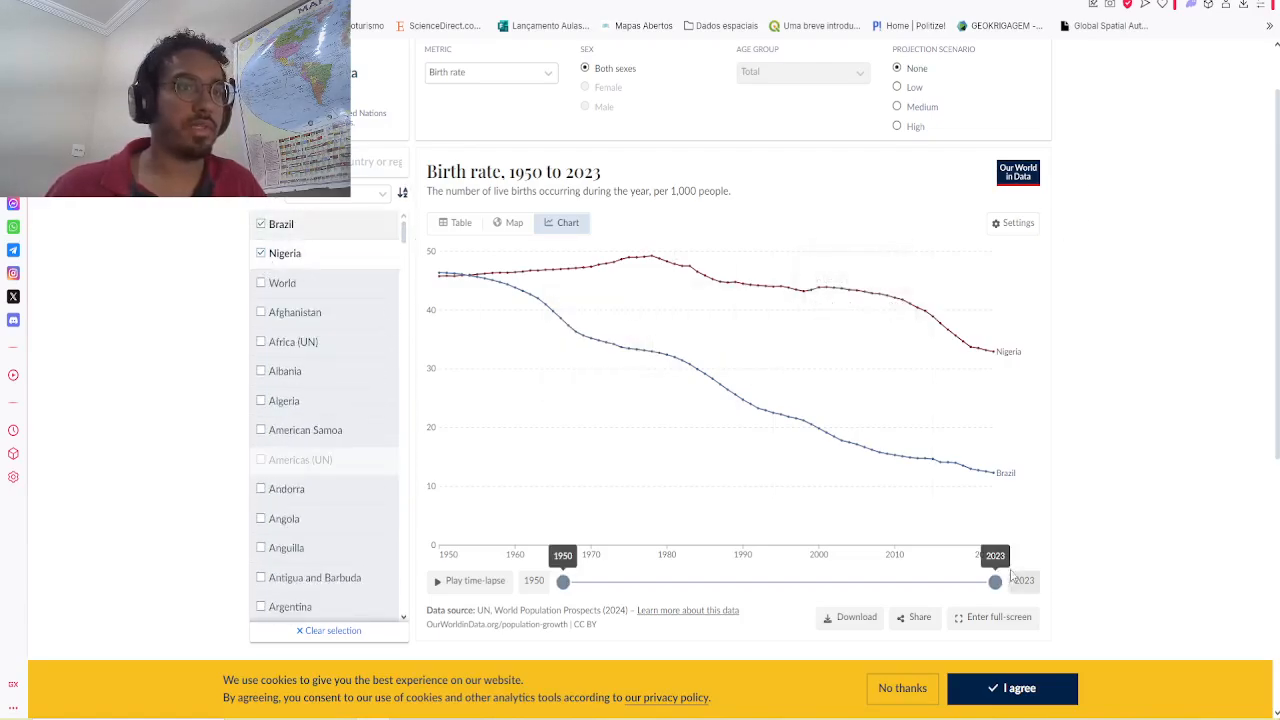
left_click(307, 261)
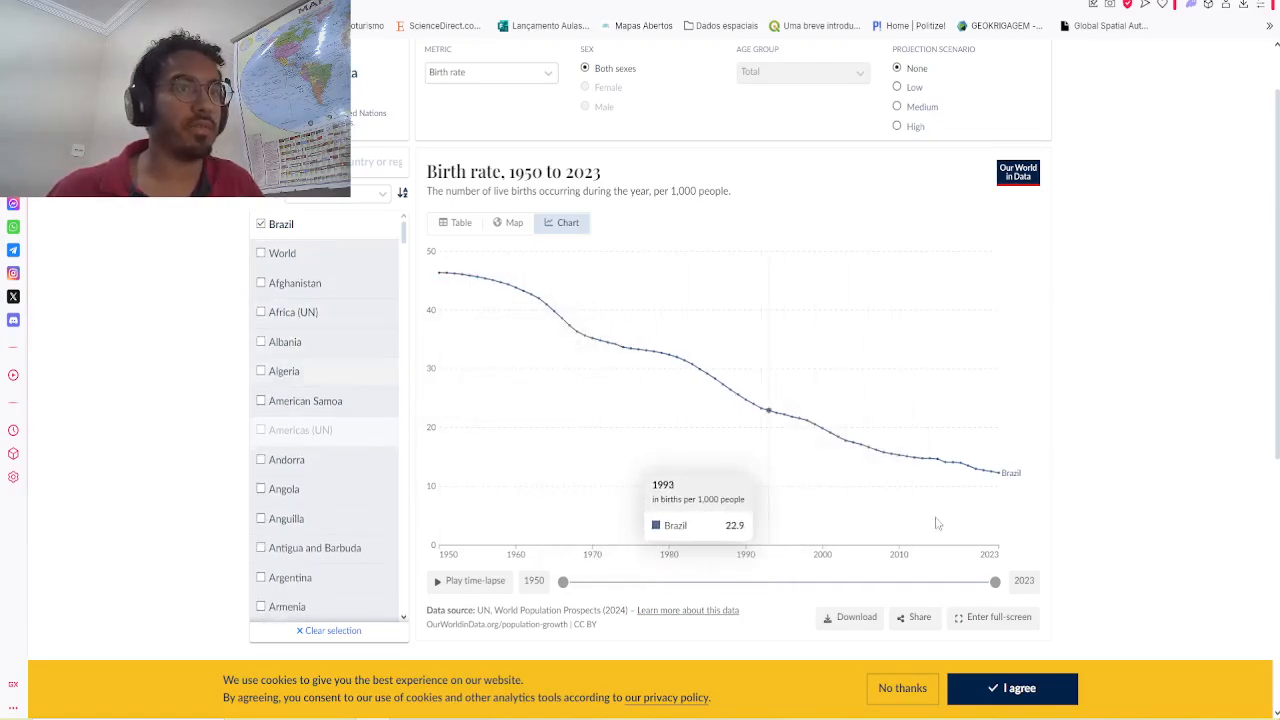
Step: View Brazil's birth rate chart starting from 1996 and from 1990, and restore the start year to 1950
left_click_drag(565, 582, 835, 590)
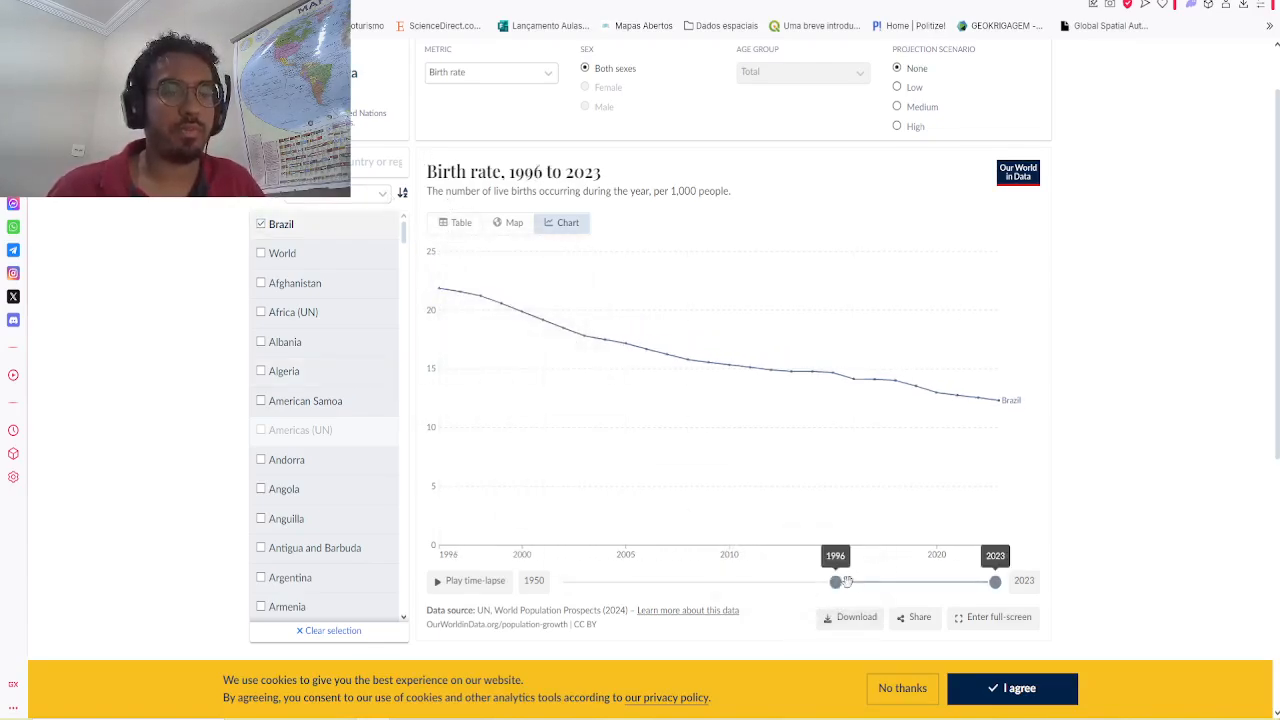
left_click_drag(835, 583, 798, 596)
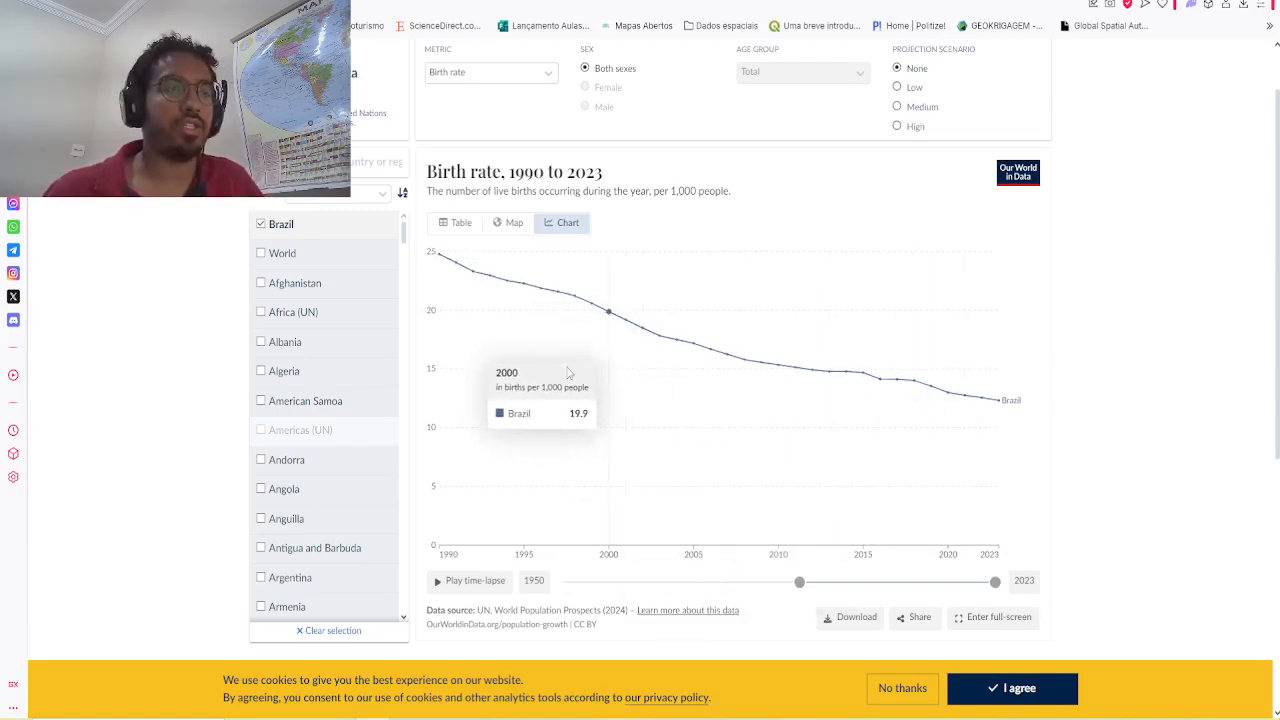
left_click_drag(799, 582, 563, 582)
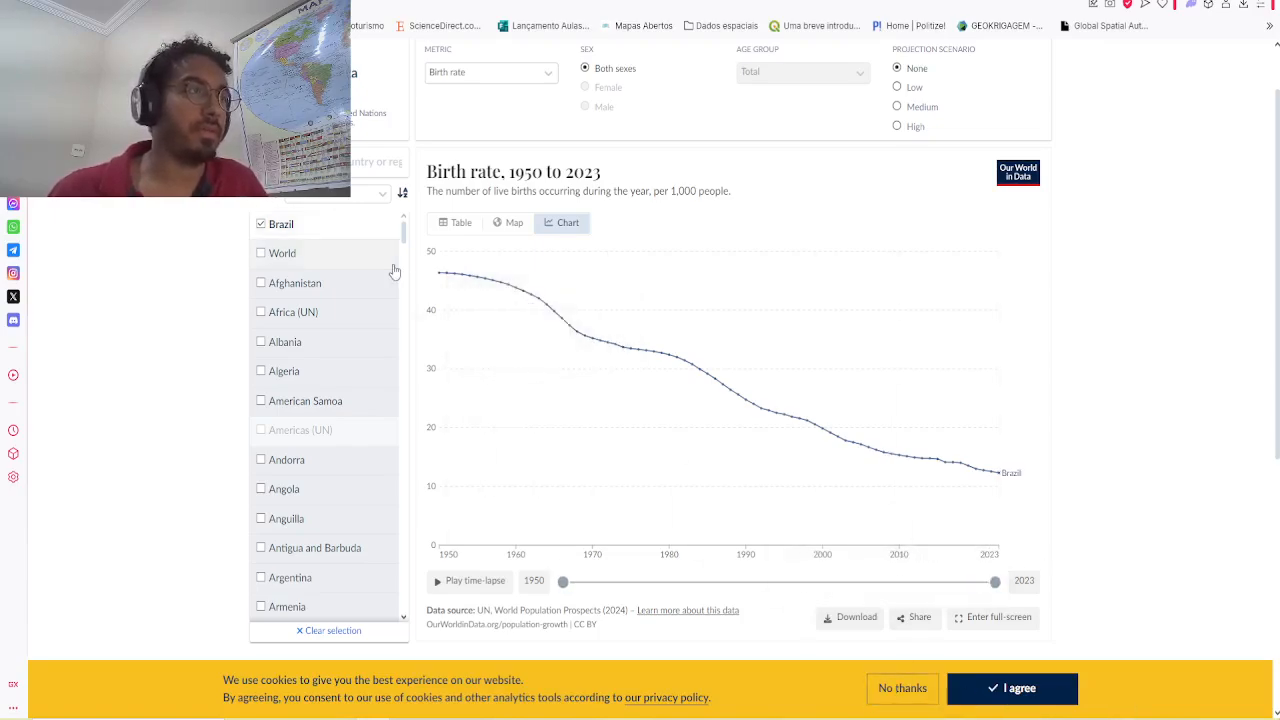
Step: View the birth rate as a map and as a table sorted by 2023 in descending order, and return to the line chart
left_click(510, 222)
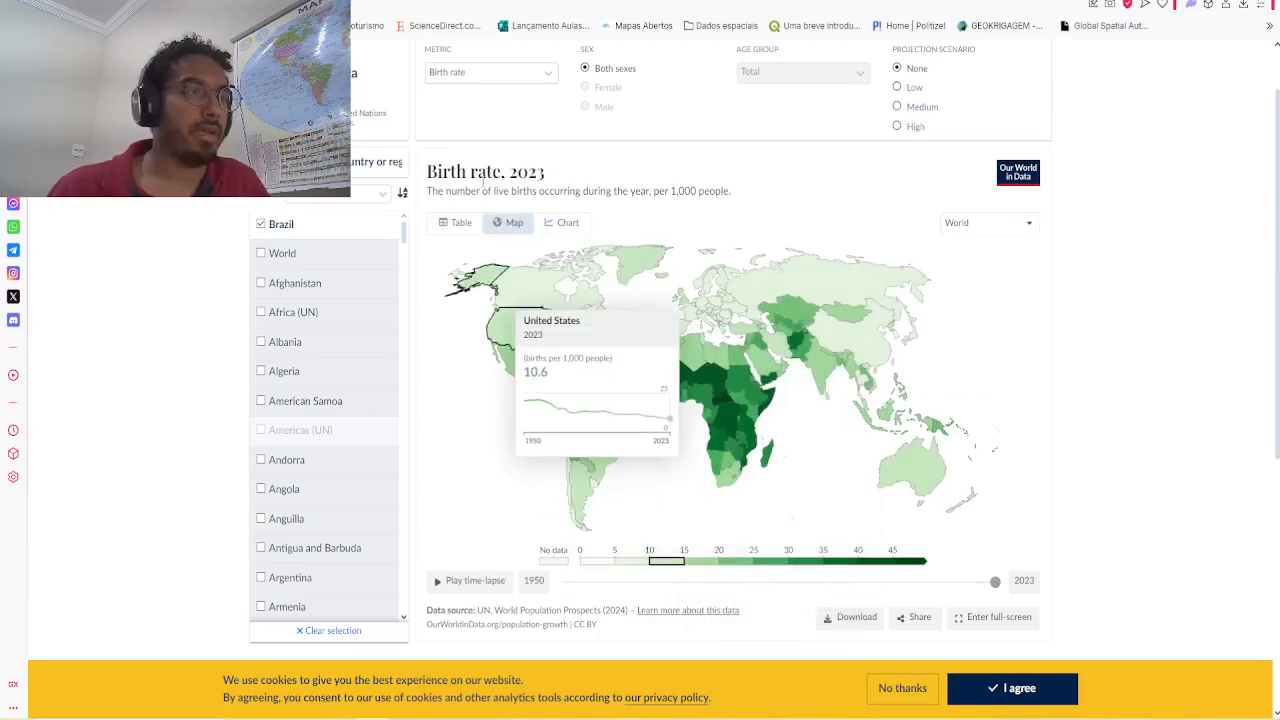
left_click(458, 223)
left_click(785, 290)
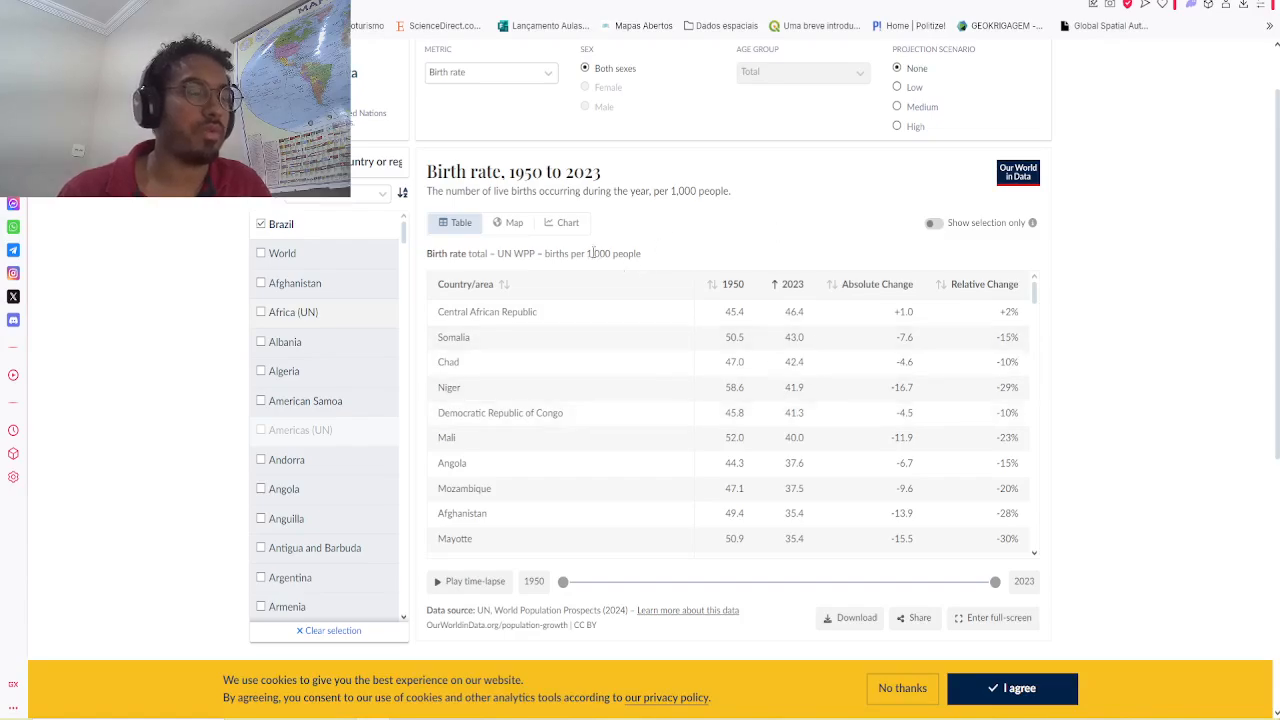
left_click(561, 226)
Step: Compare Brazil's Births and Birth rate charts by switching the metric between them, ending on Birth rate
mouse_move(439, 288)
left_click(512, 74)
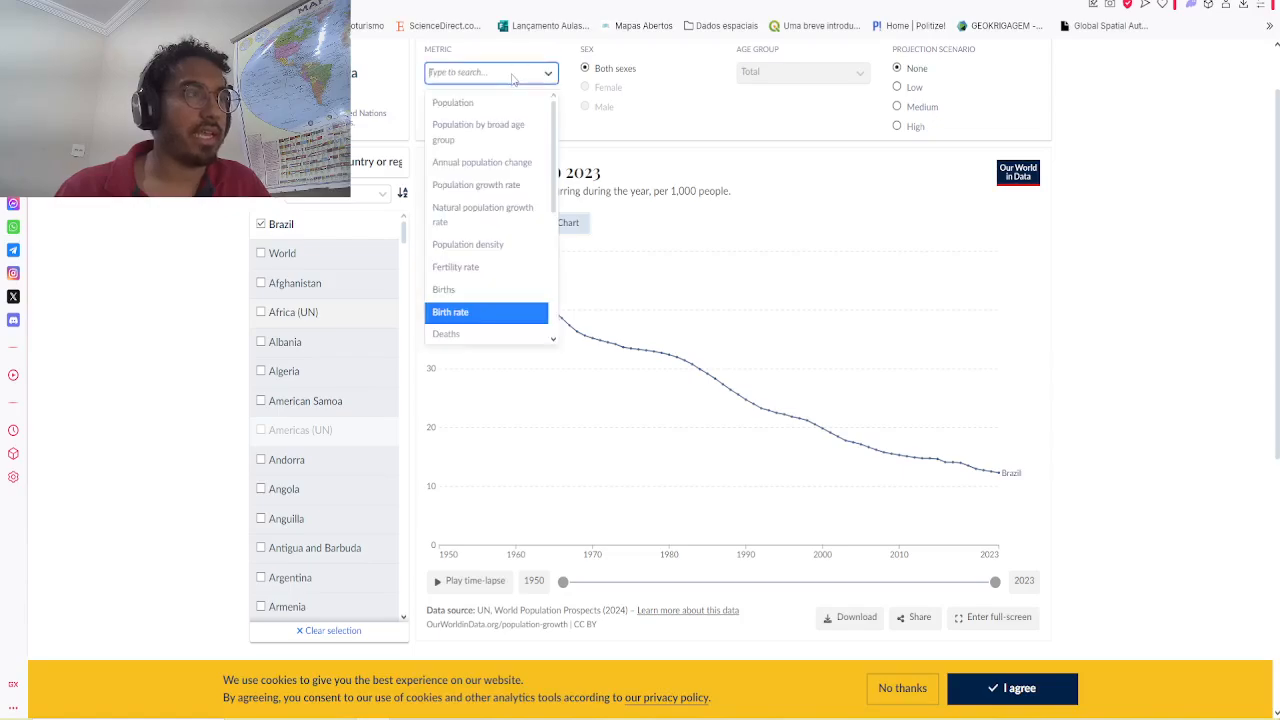
scroll(515, 268, "down", 1)
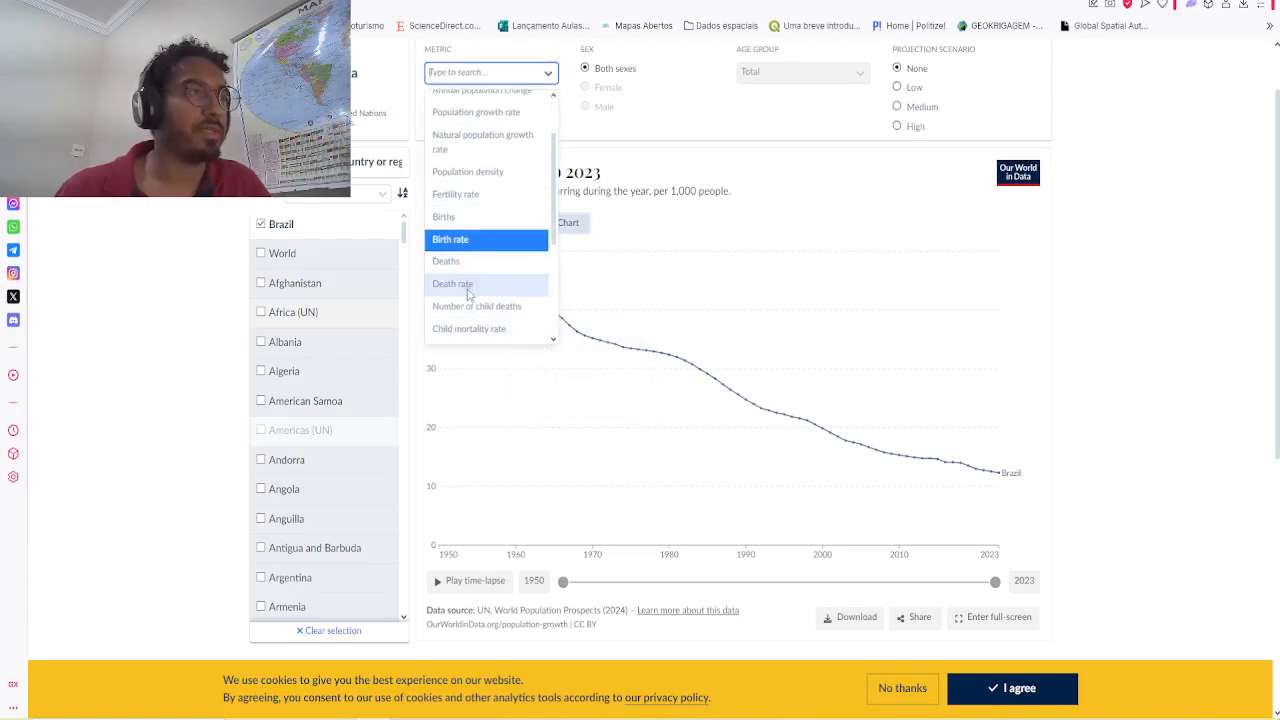
left_click(472, 217)
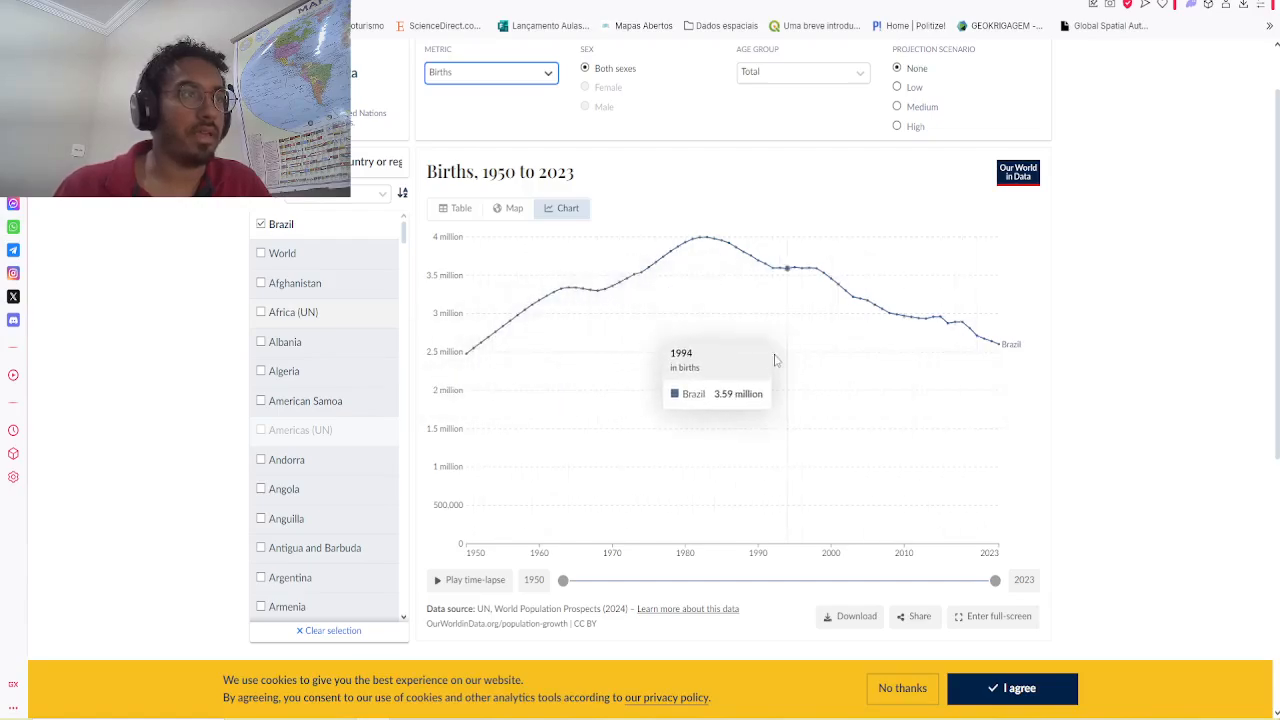
left_click(514, 72)
left_click(463, 316)
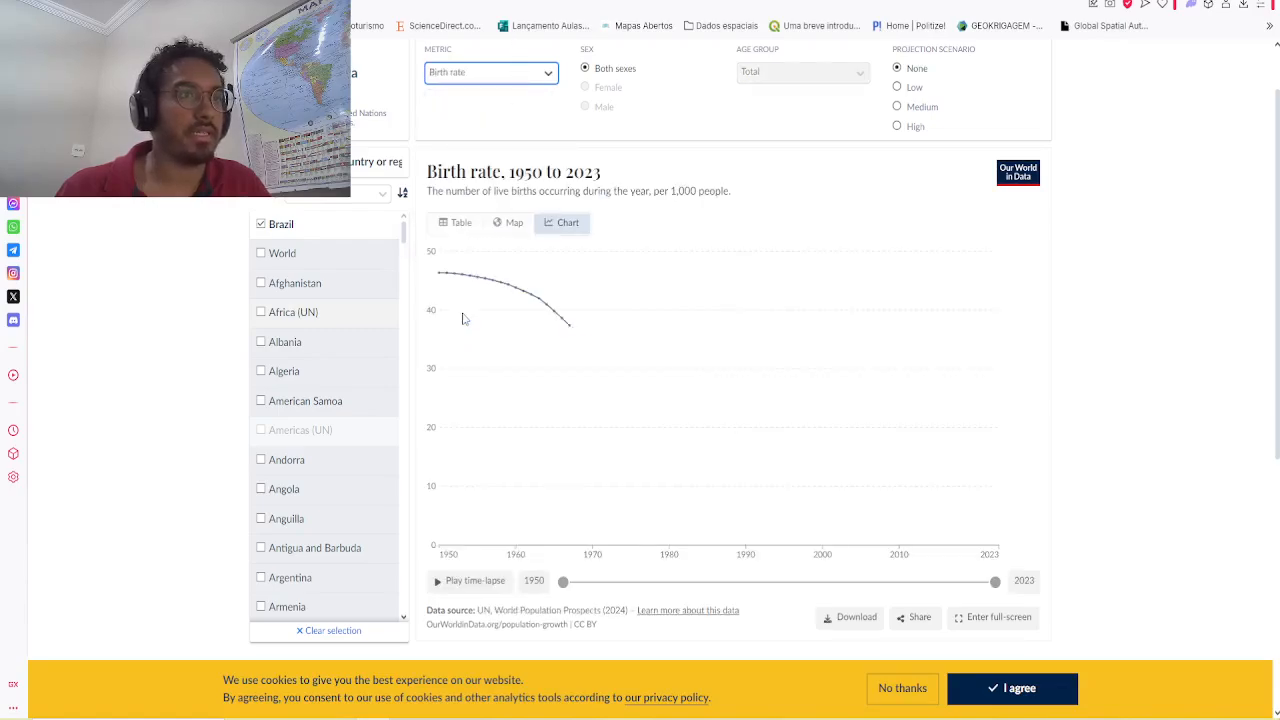
left_click(520, 73)
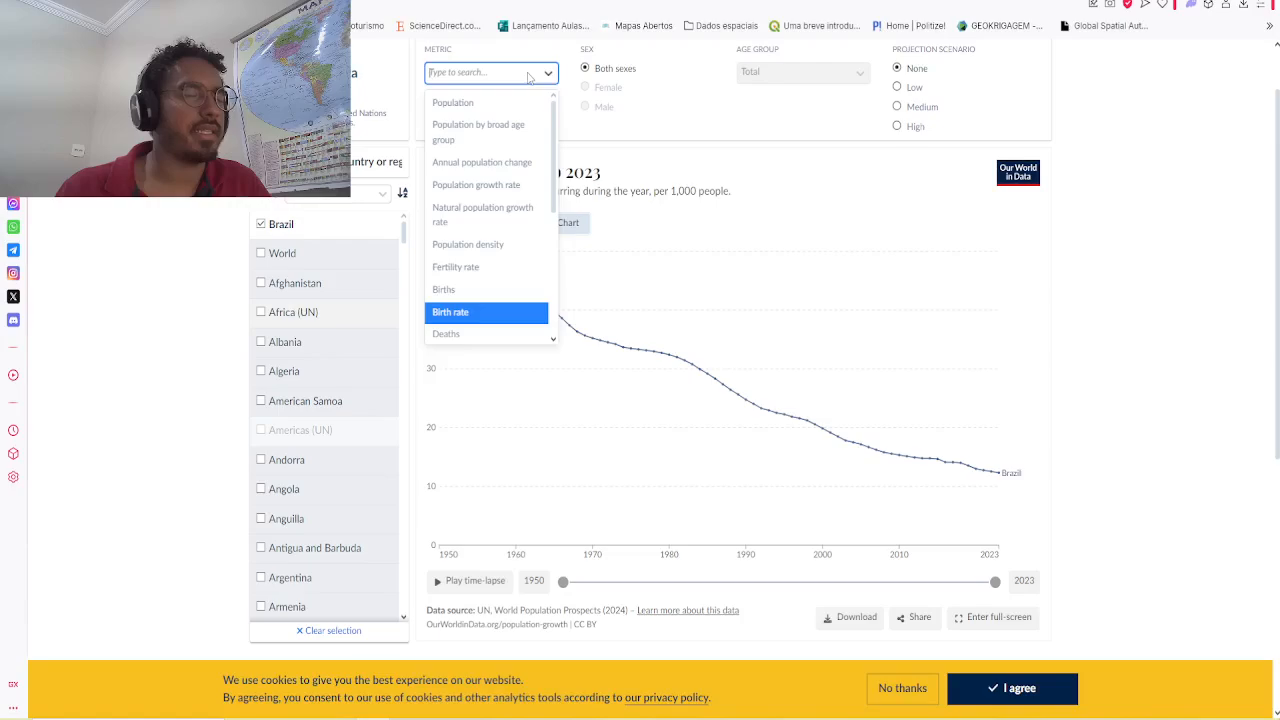
left_click(465, 289)
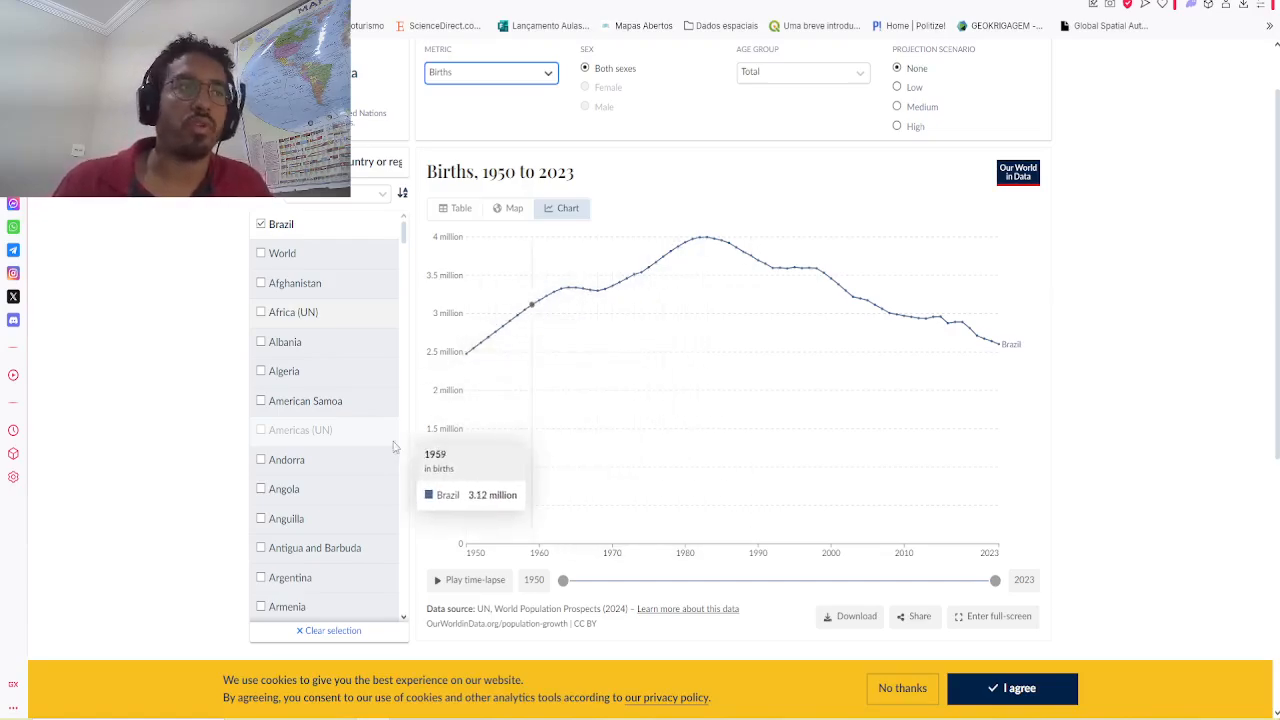
left_click(505, 75)
left_click(505, 75)
left_click(505, 75)
left_click(450, 312)
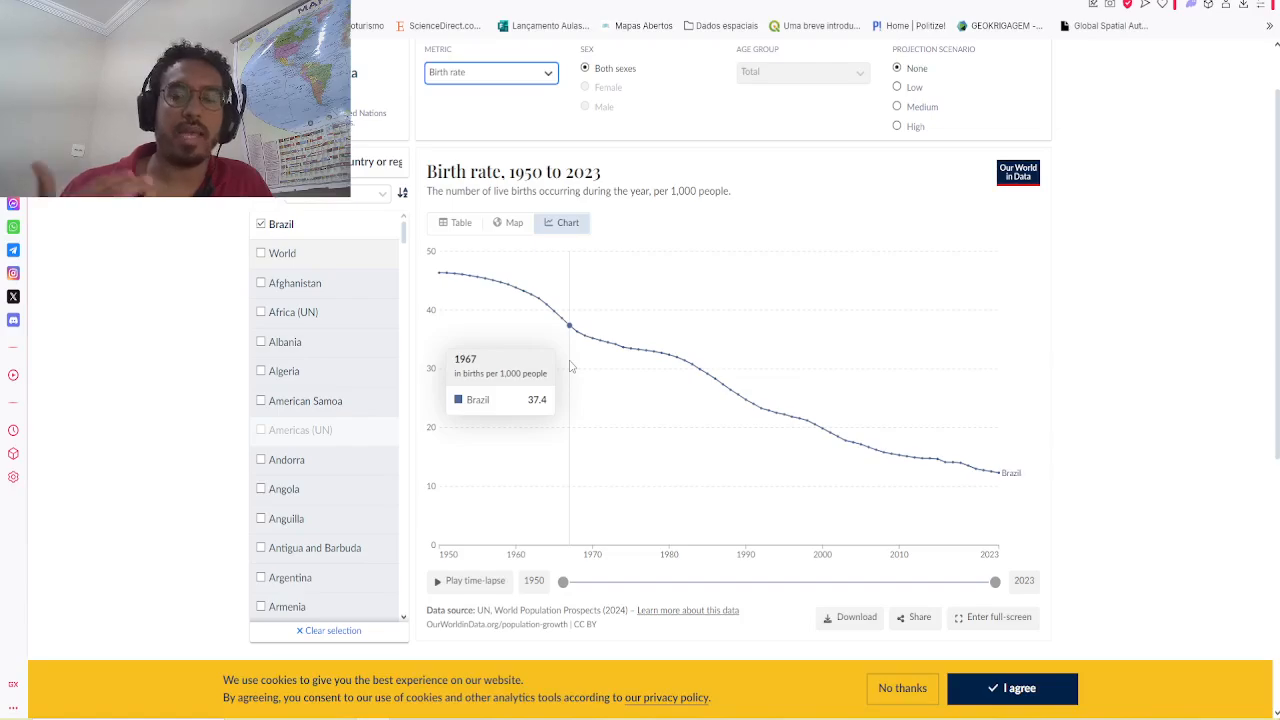
Step: Change the metric to Death rate and try a shorter period before restoring the start year to 1950
left_click(501, 71)
scroll(462, 325, "down", 2)
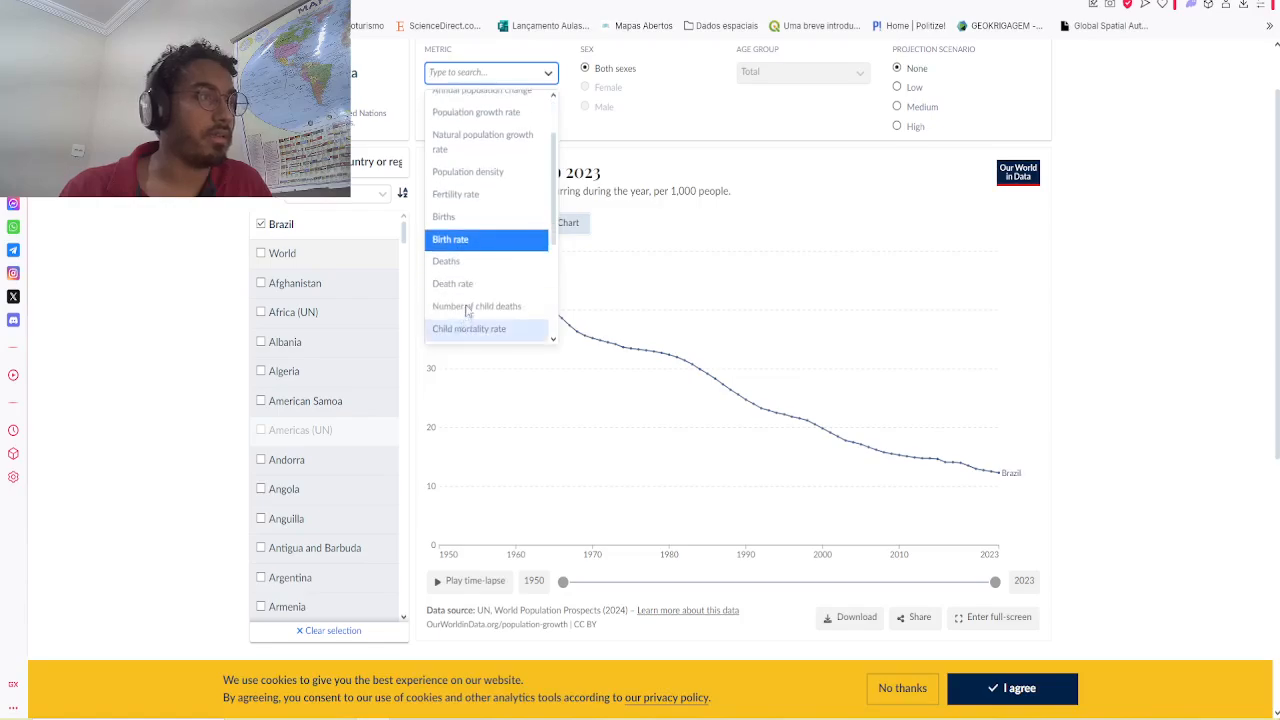
left_click(463, 283)
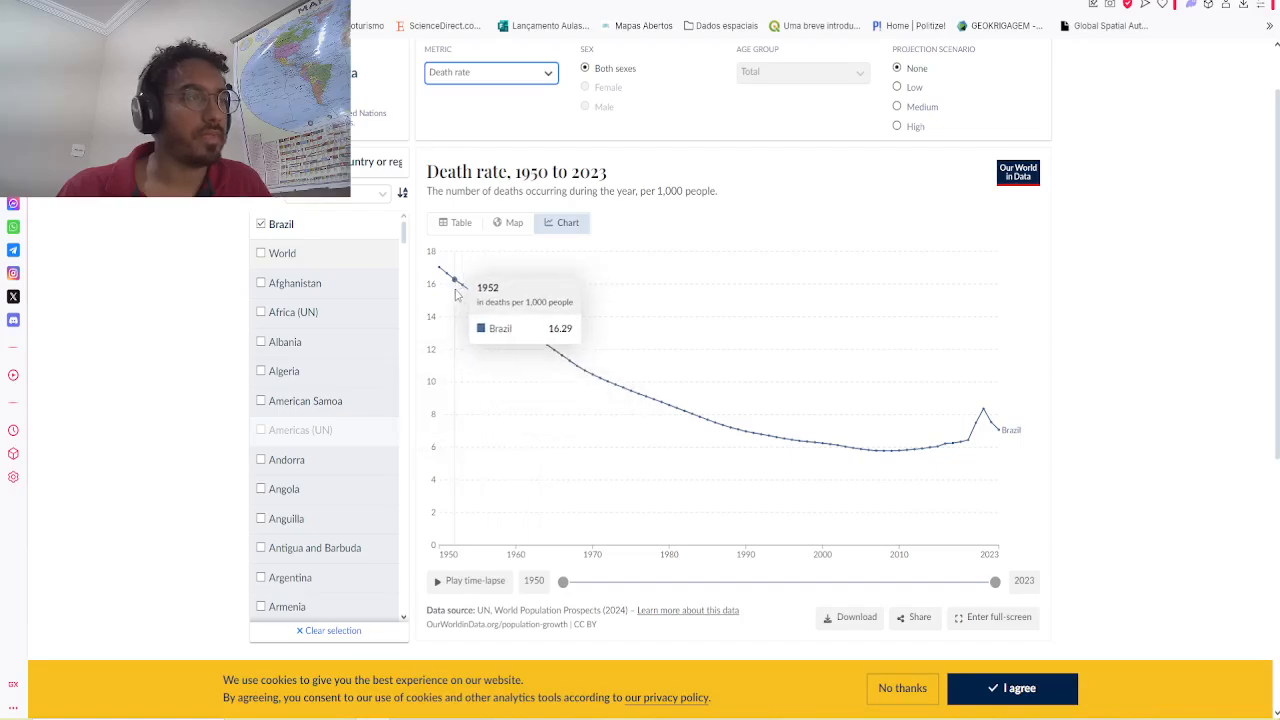
left_click_drag(563, 582, 722, 582)
left_click(534, 581)
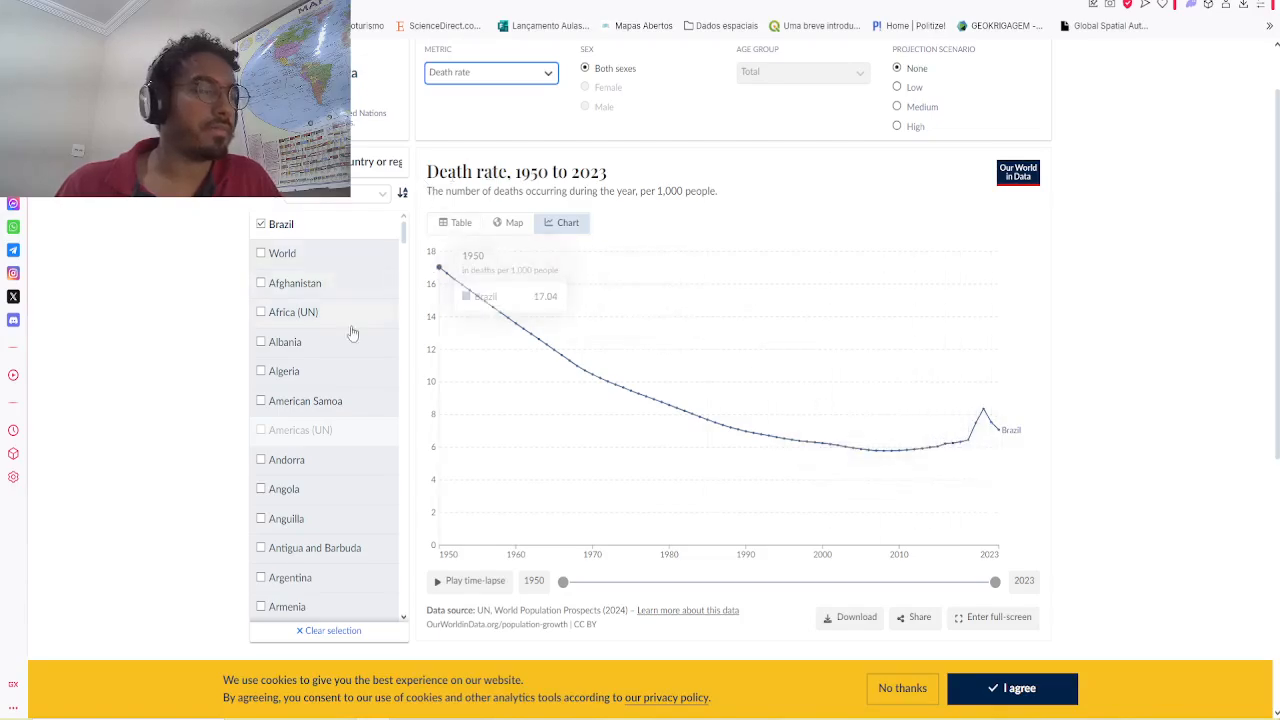
Step: Add Bolivia and Belize to the death rate chart alongside Brazil and examine the recent peak
scroll(357, 325, "down", 8)
scroll(280, 330, "up", 3)
left_click(268, 310)
scroll(282, 378, "down", 3)
scroll(280, 374, "up", 4)
scroll(290, 380, "down", 1)
left_click(281, 358)
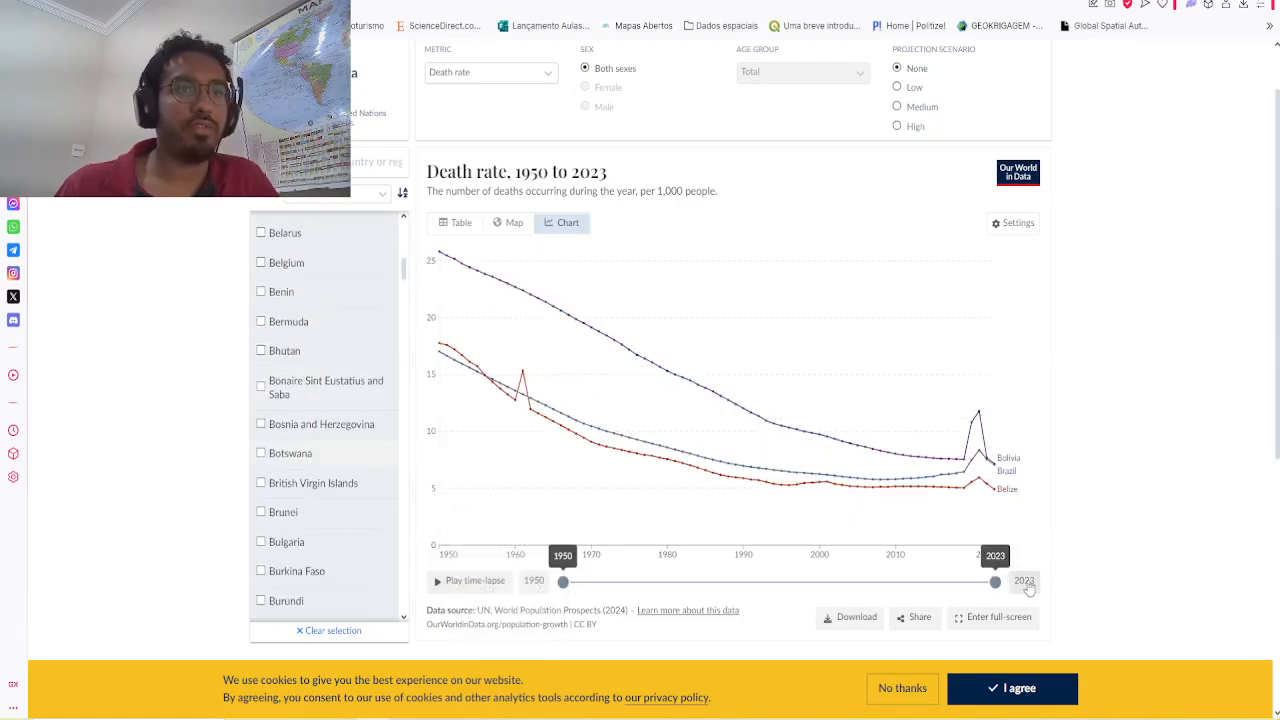
mouse_move(982, 417)
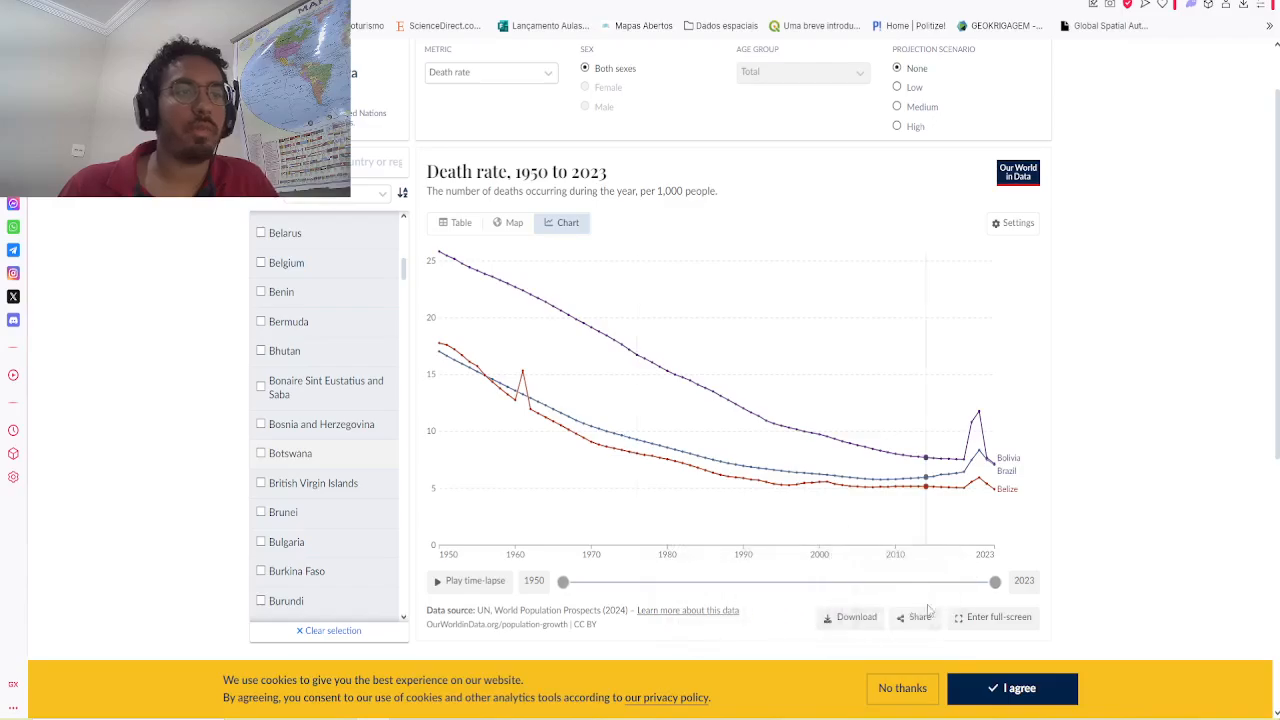
Step: Download the death rate chart as a PNG, view the saved image, and close it and the download options
left_click(852, 617)
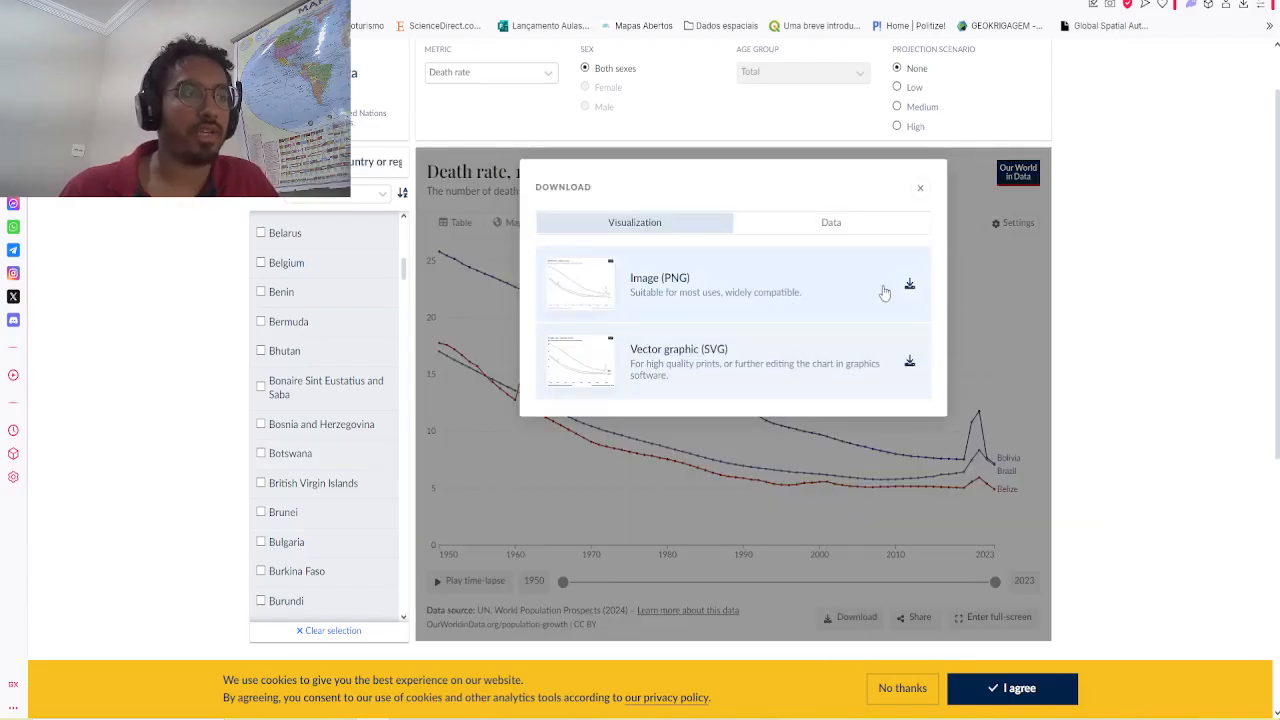
left_click(908, 290)
left_click(1154, 63)
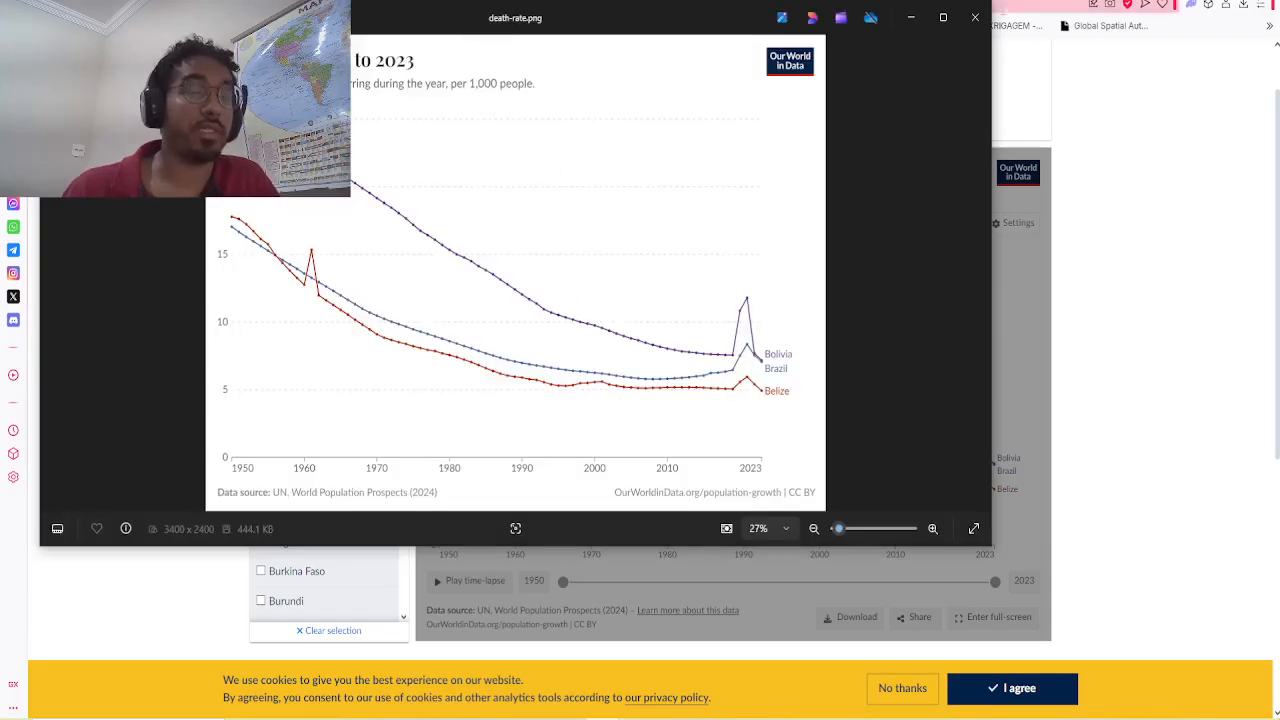
left_click(975, 18)
left_click(919, 189)
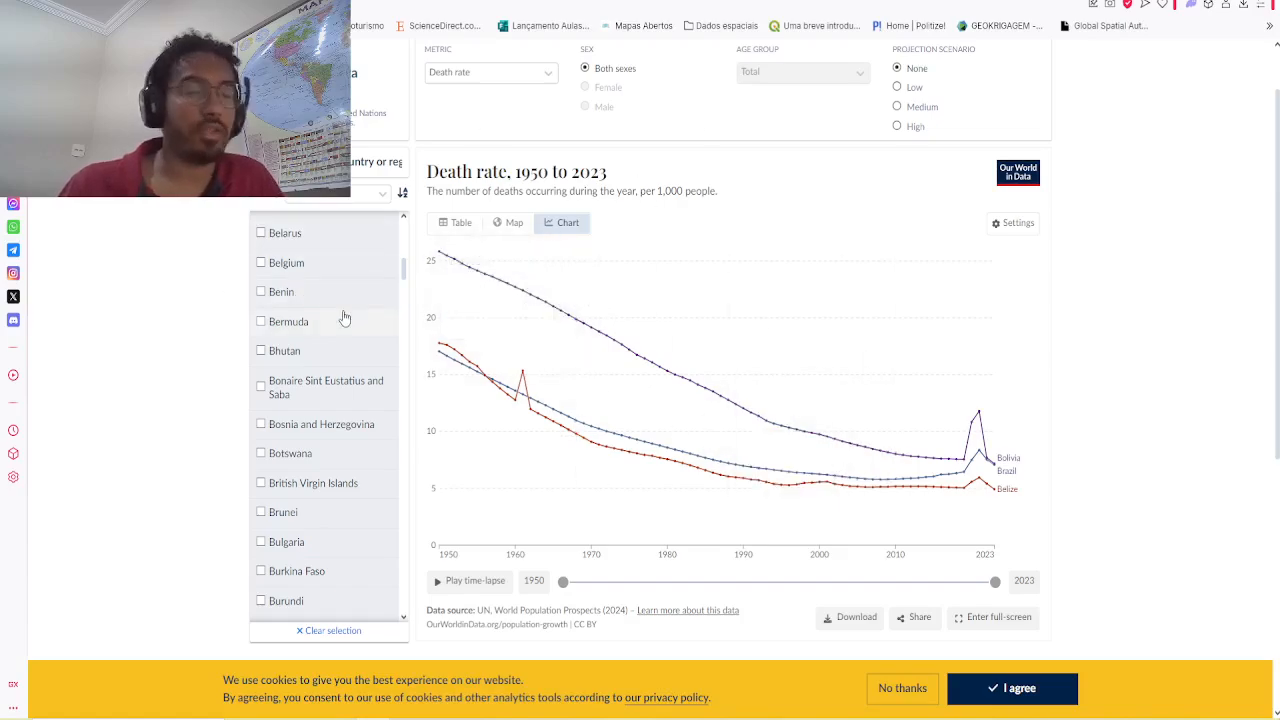
scroll(344, 318, "up", 1)
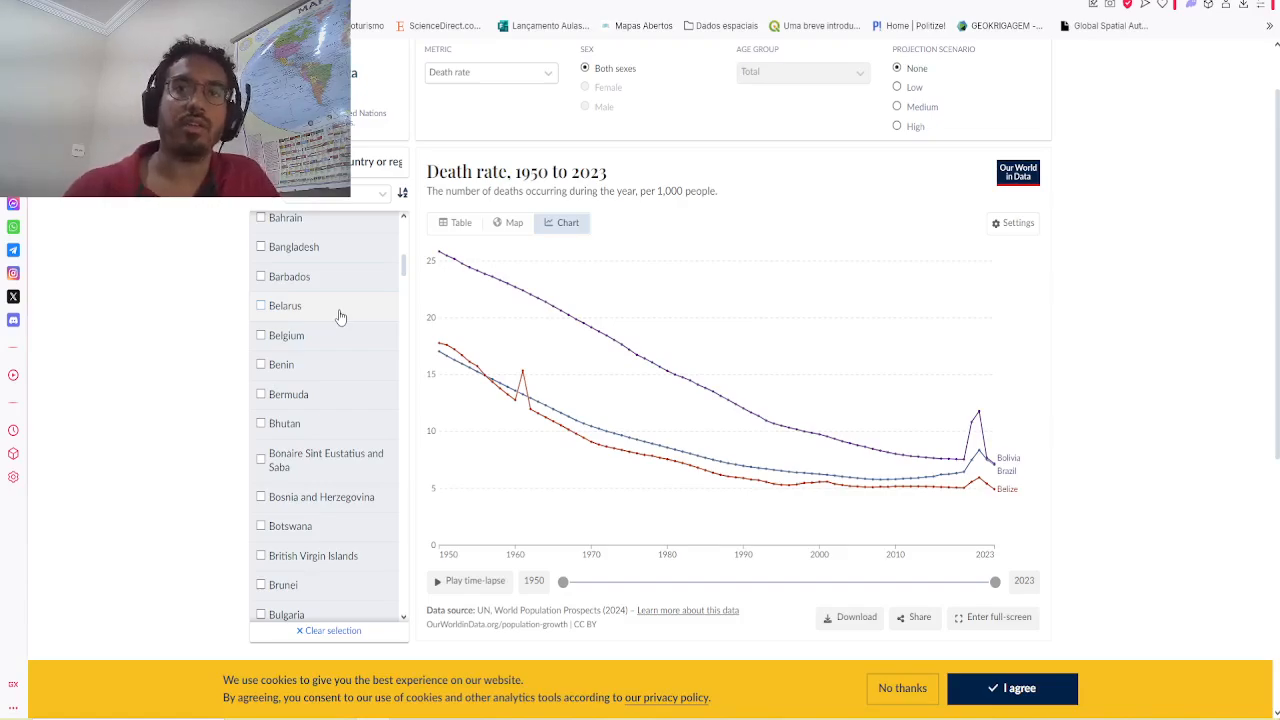
Step: Remove Bolivia and Belize from the death rate chart so only Brazil stays selected
scroll(349, 388, "up", 8)
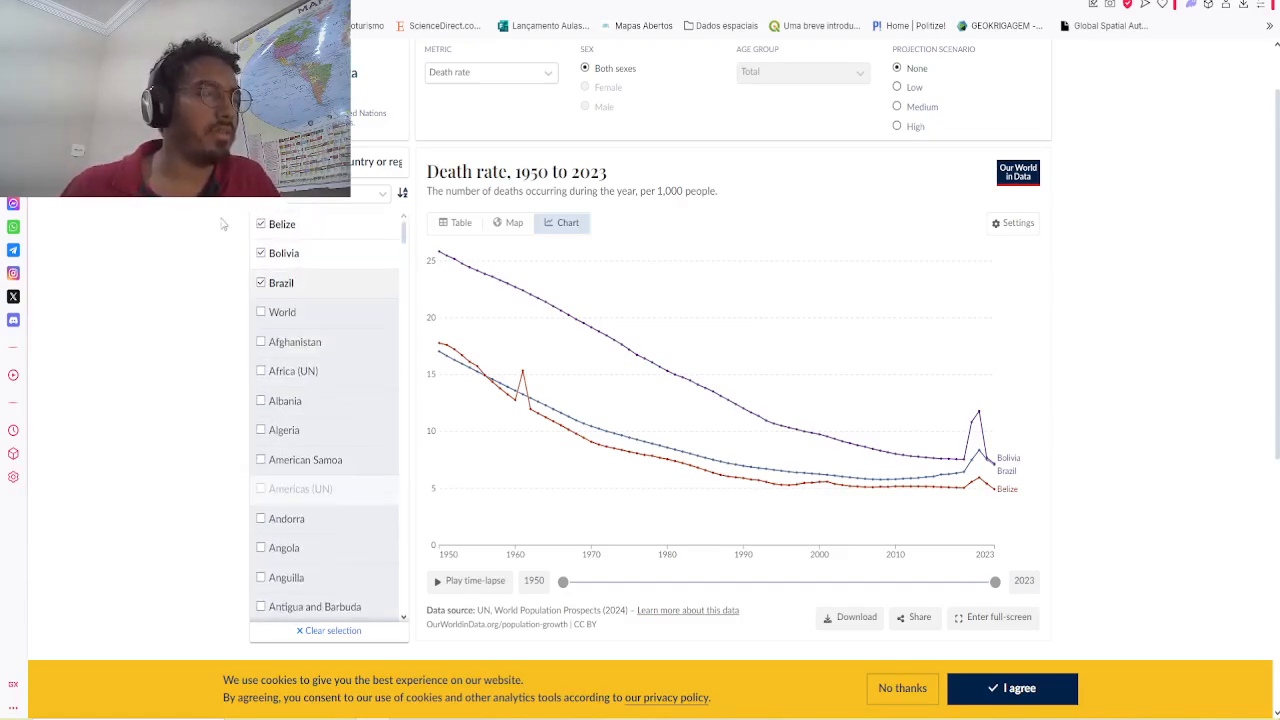
left_click(318, 252)
left_click(295, 228)
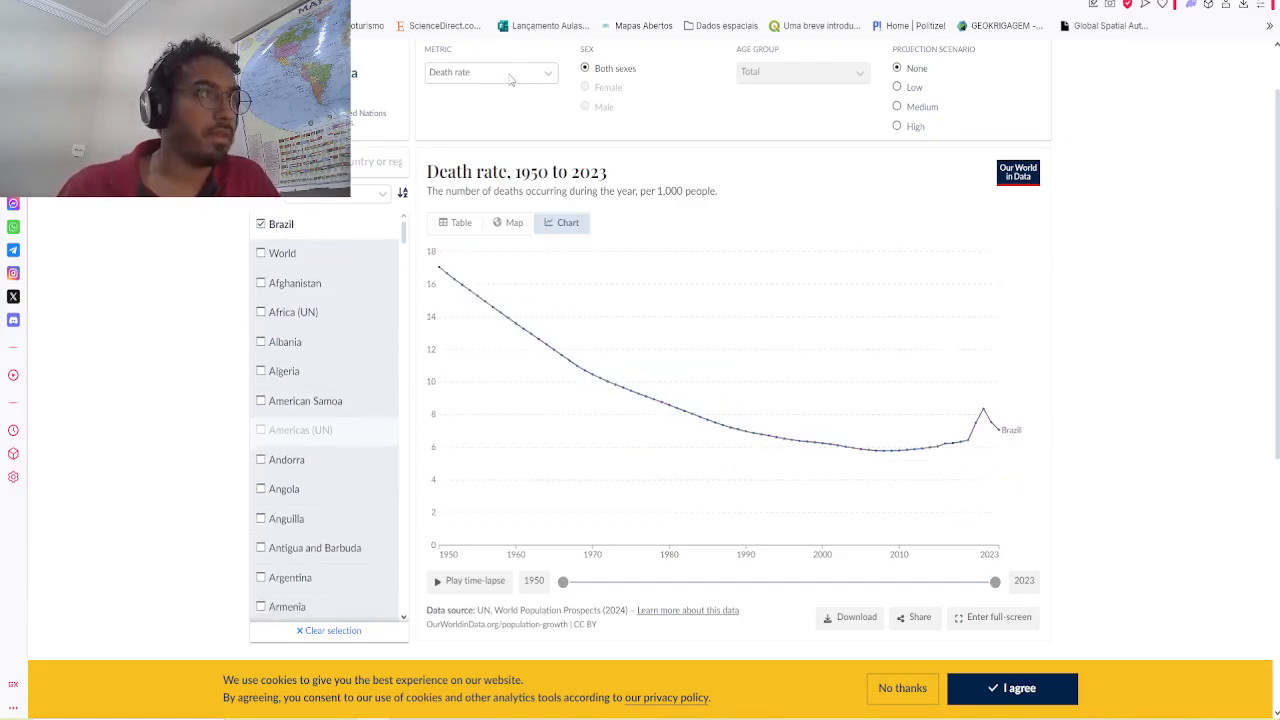
Step: Compare Brazil's Deaths and Death rate charts by switching the metric between them, ending on Deaths
left_click(510, 73)
left_click(497, 301)
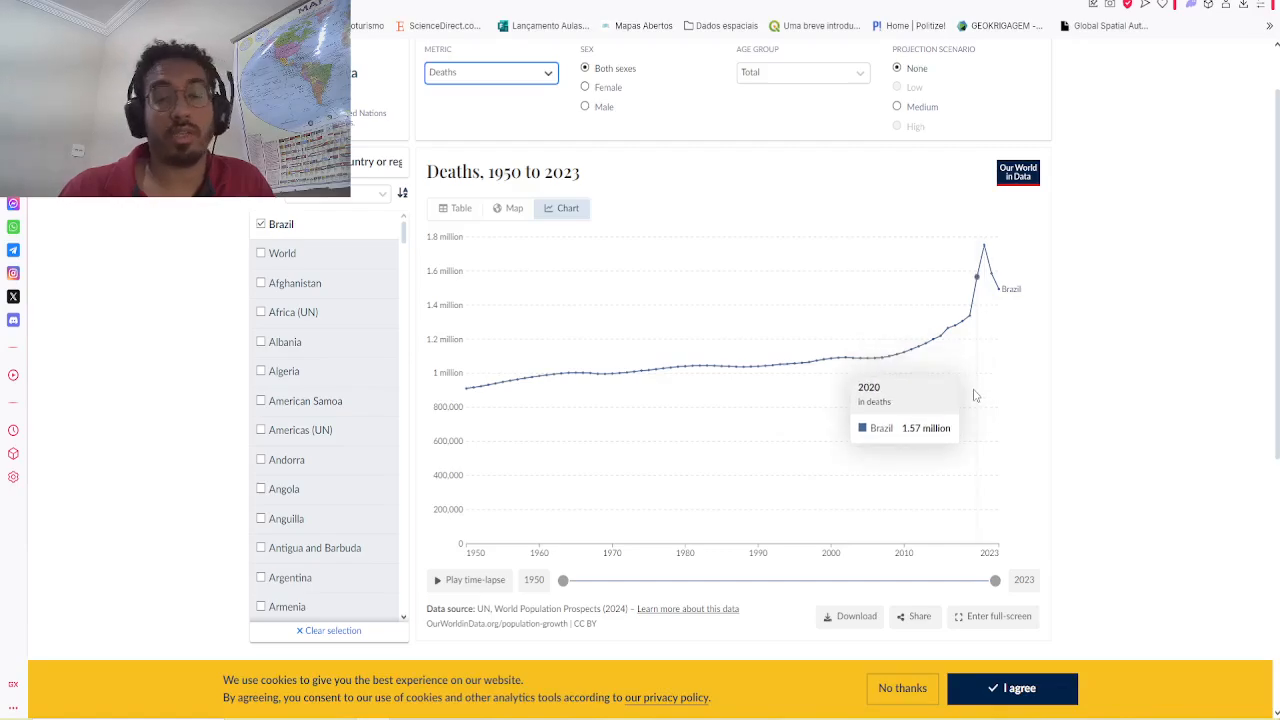
left_click(548, 70)
scroll(490, 285, "down", 1)
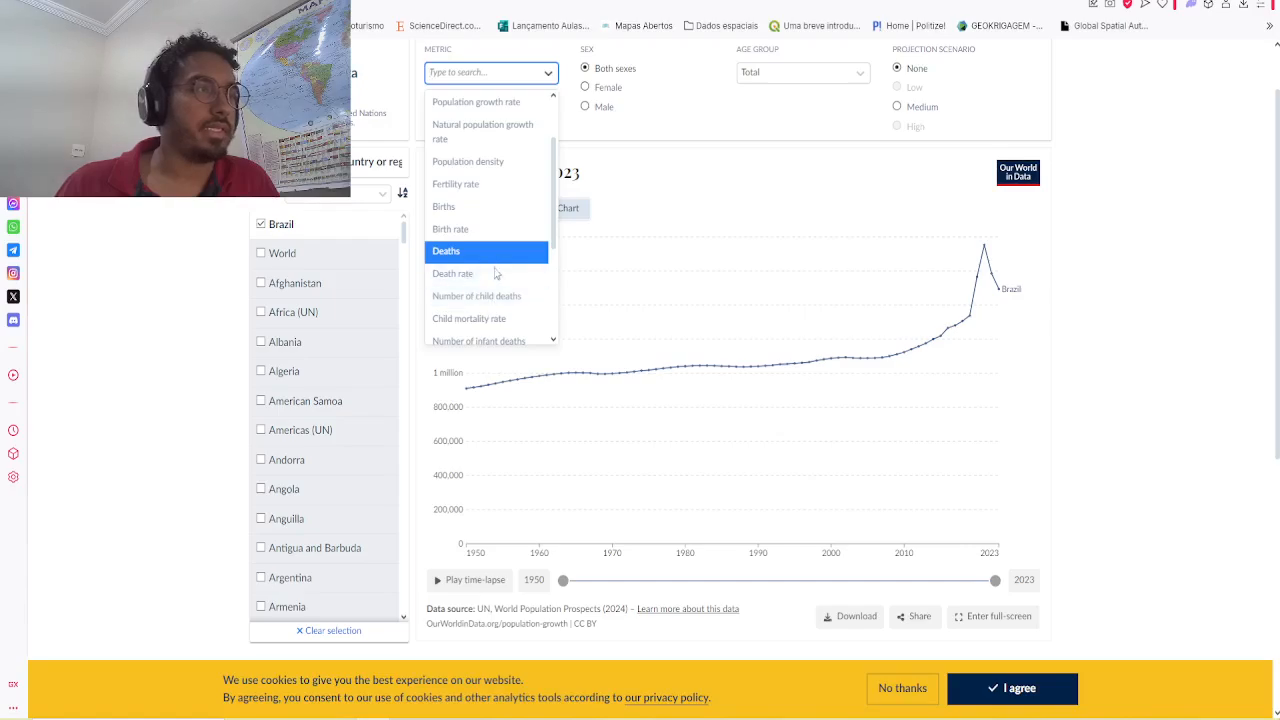
left_click(495, 274)
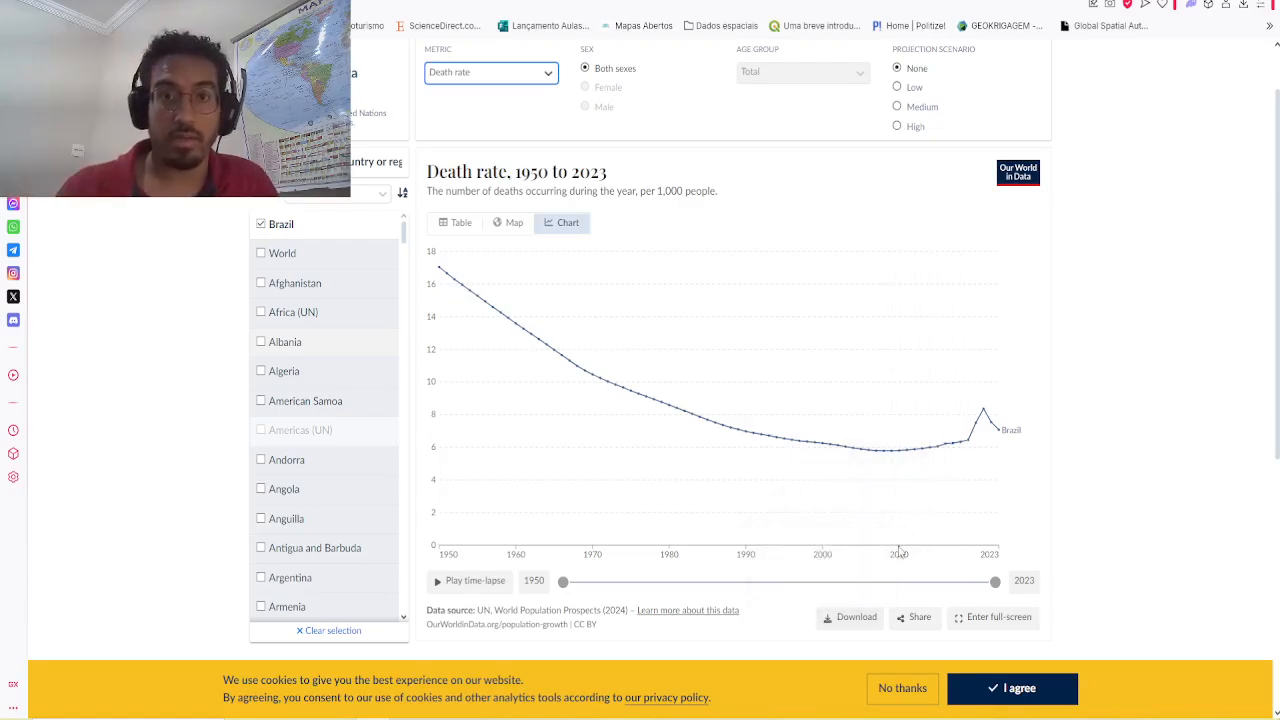
left_click(541, 76)
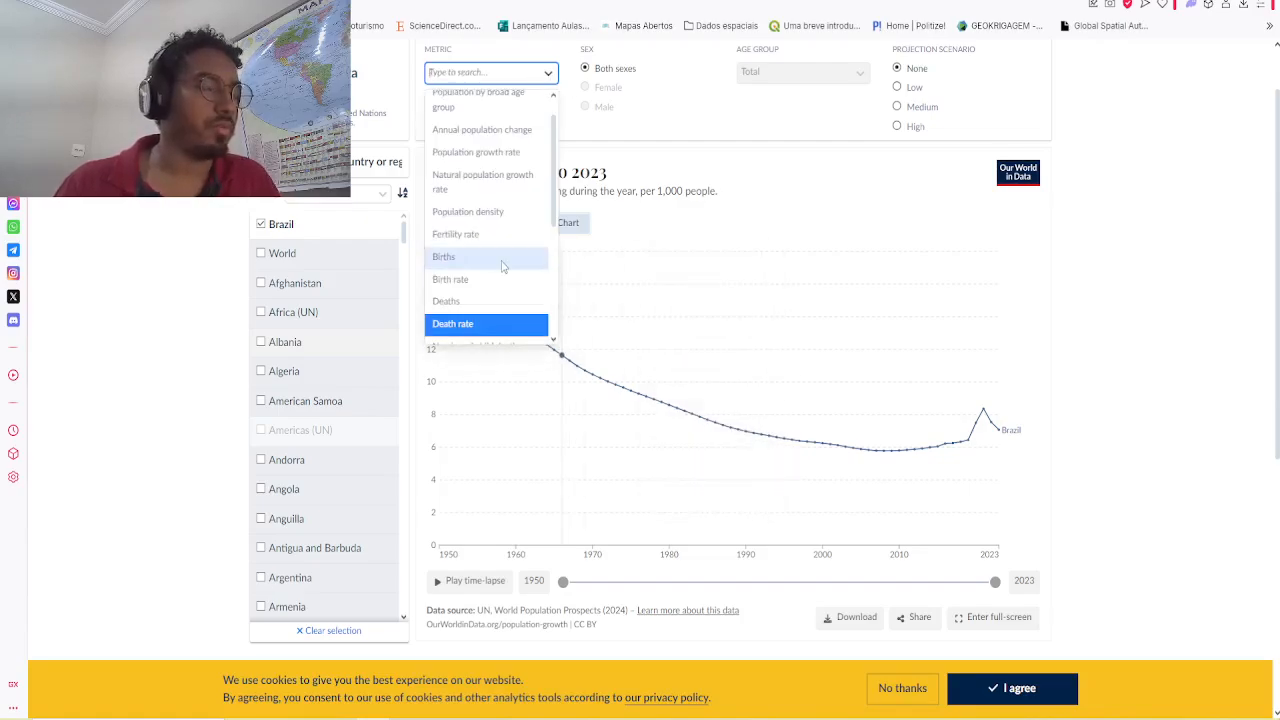
scroll(495, 255, "down", 2)
left_click(475, 236)
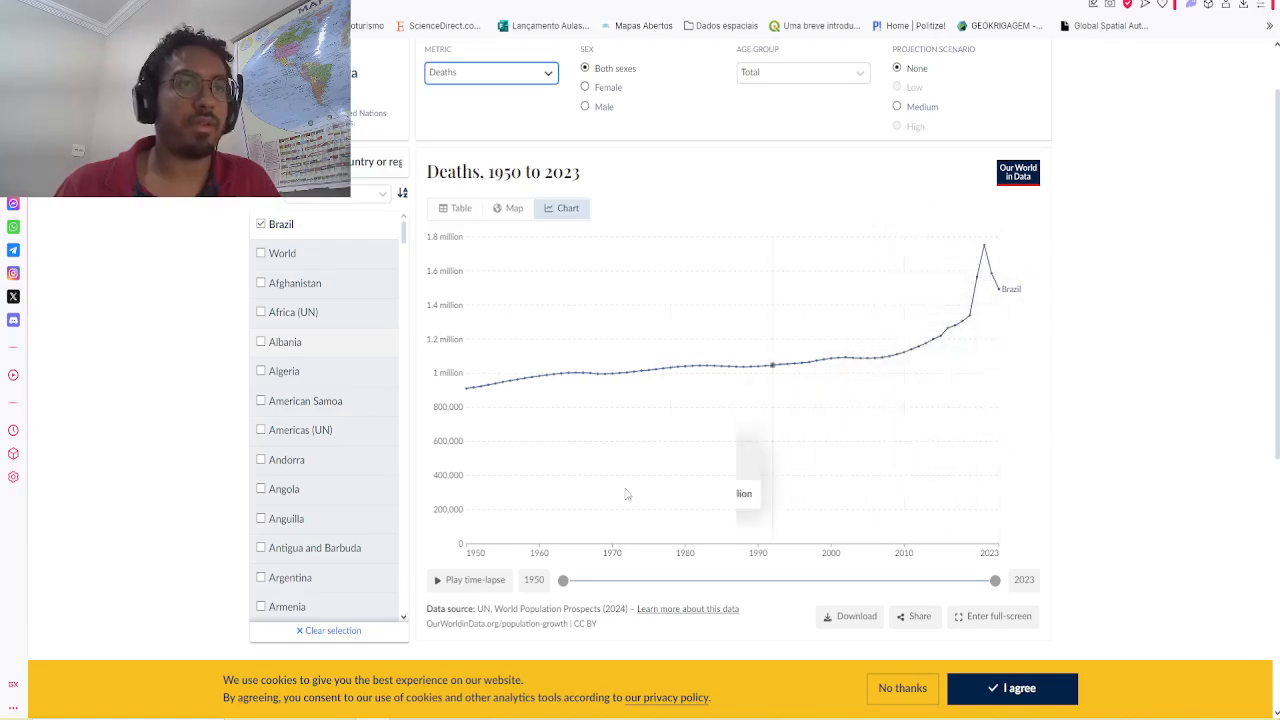
mouse_move(563, 580)
left_mouse_down()
mouse_move(913, 563)
mouse_move(919, 580)
mouse_move(563, 580)
left_mouse_up()
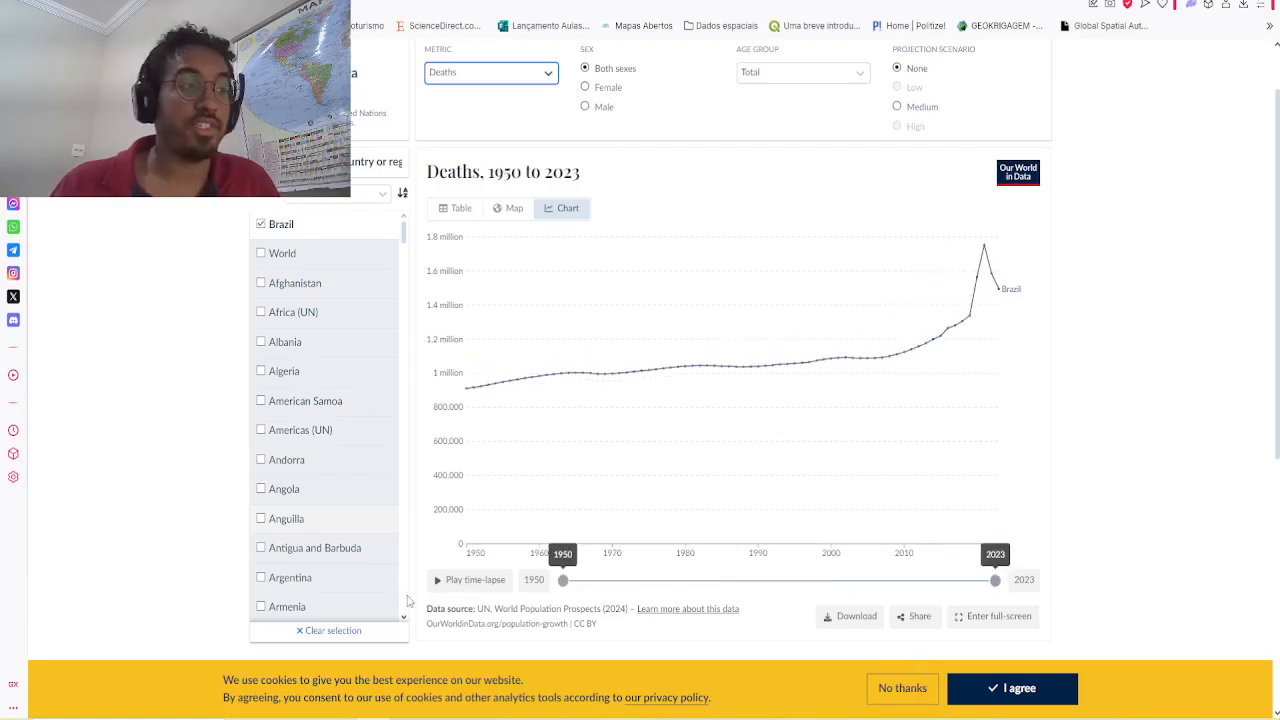
Step: Change the metric to Child mortality rate for Brazil
left_click(505, 71)
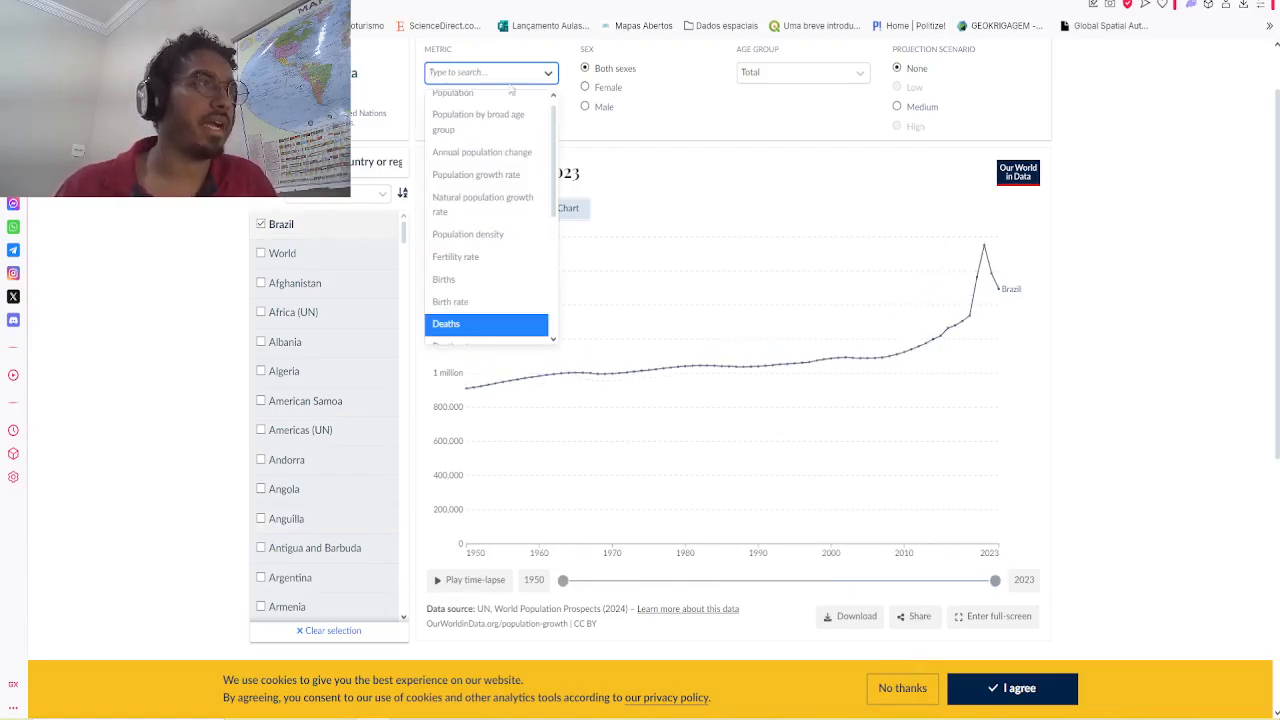
scroll(517, 287, "down", 3)
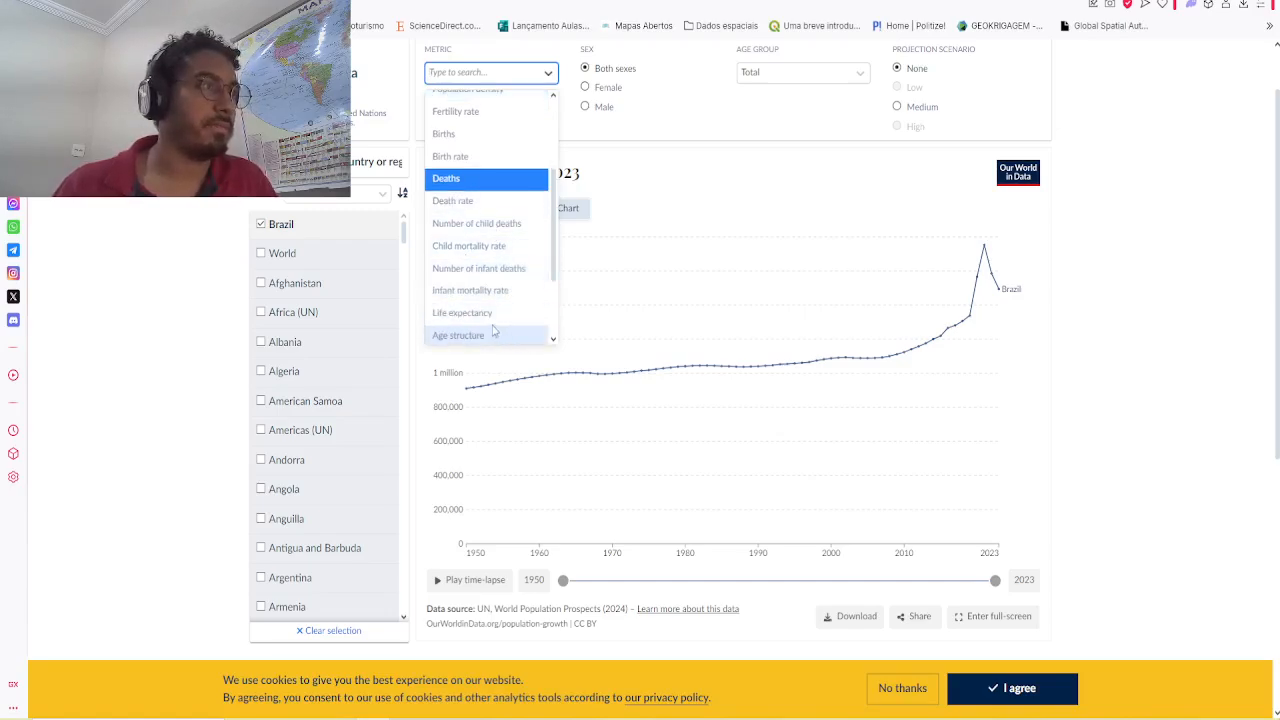
left_click(500, 246)
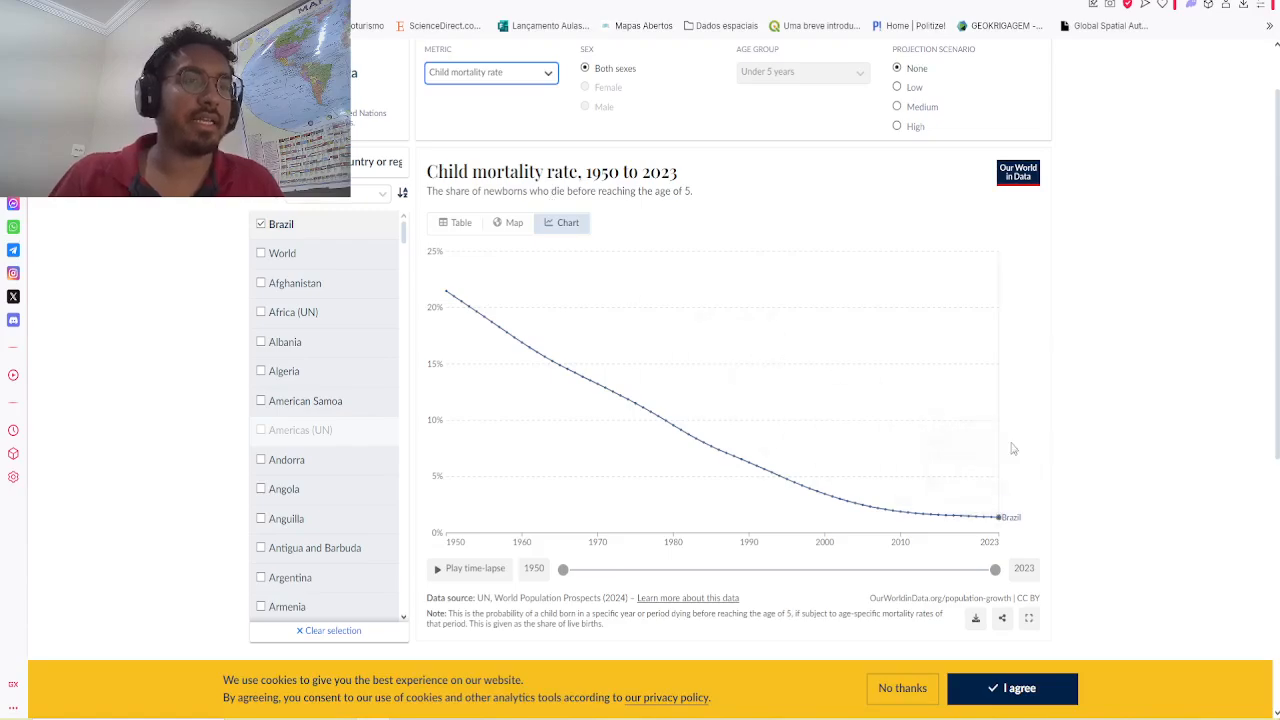
Step: Add Cameroon, Chad and Canada to the child mortality chart and compare their curves with Brazil's
scroll(343, 406, "down", 12)
scroll(330, 418, "up", 2)
left_click(260, 298)
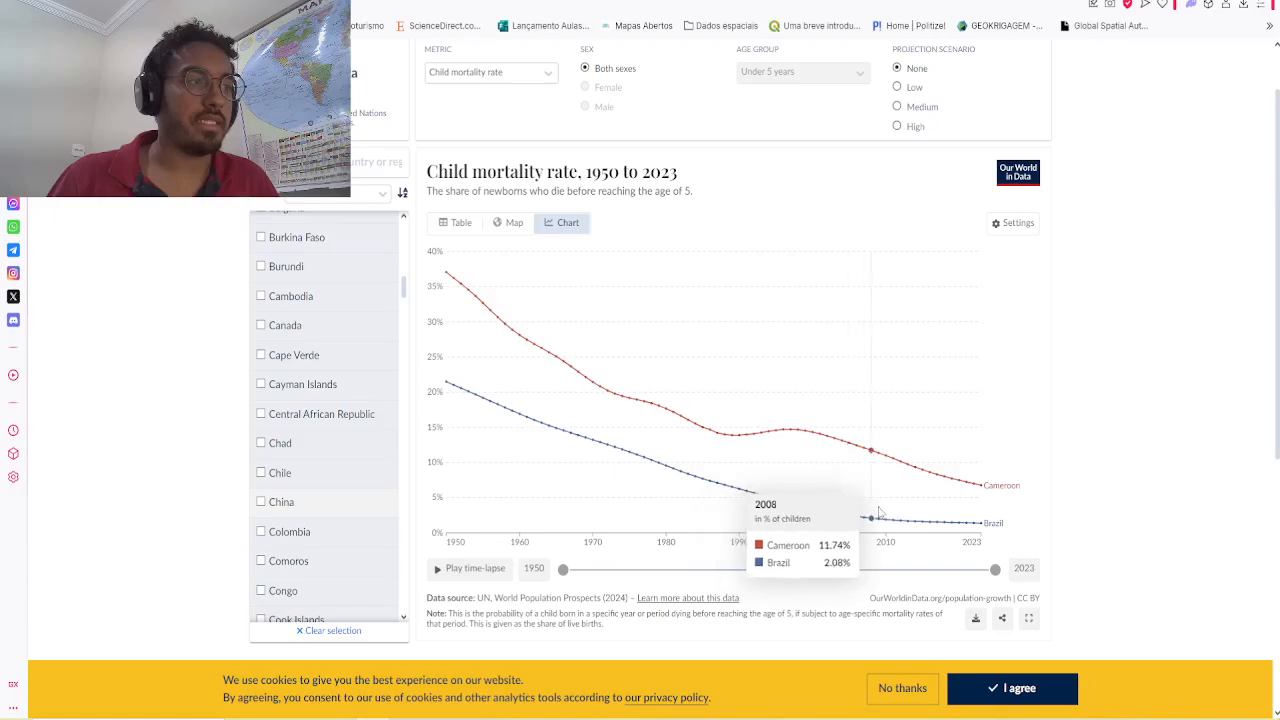
scroll(343, 485, "down", 1)
scroll(343, 480, "up", 1)
left_click(285, 444)
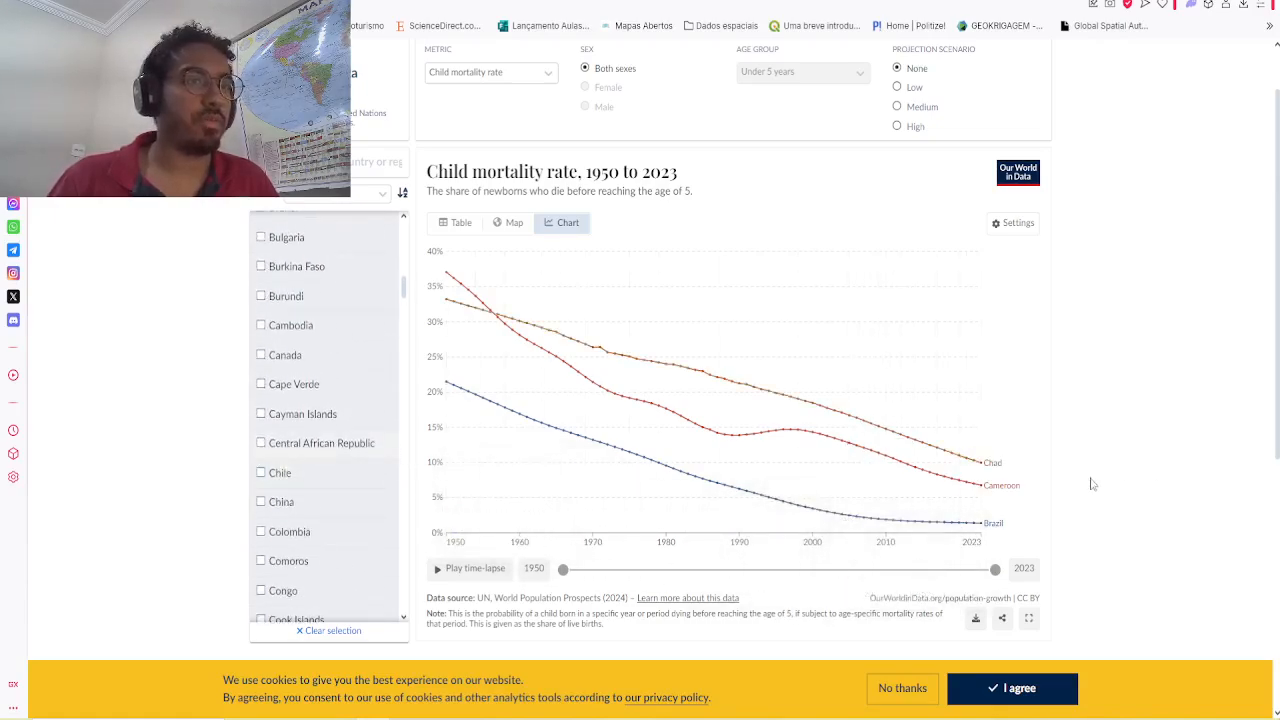
left_click(289, 355)
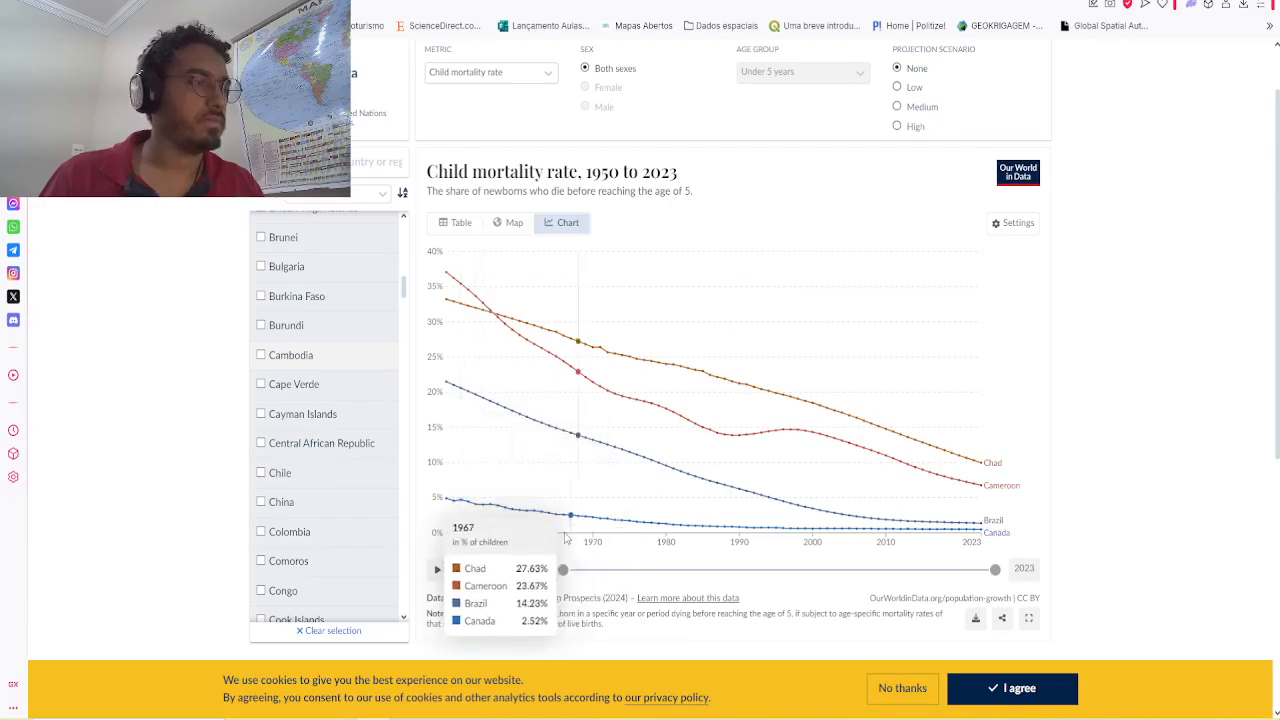
Step: Remove Chad, Canada and Cameroon from the child mortality chart, keeping only Brazil
scroll(311, 308, "up", 1)
scroll(311, 308, "up", 10)
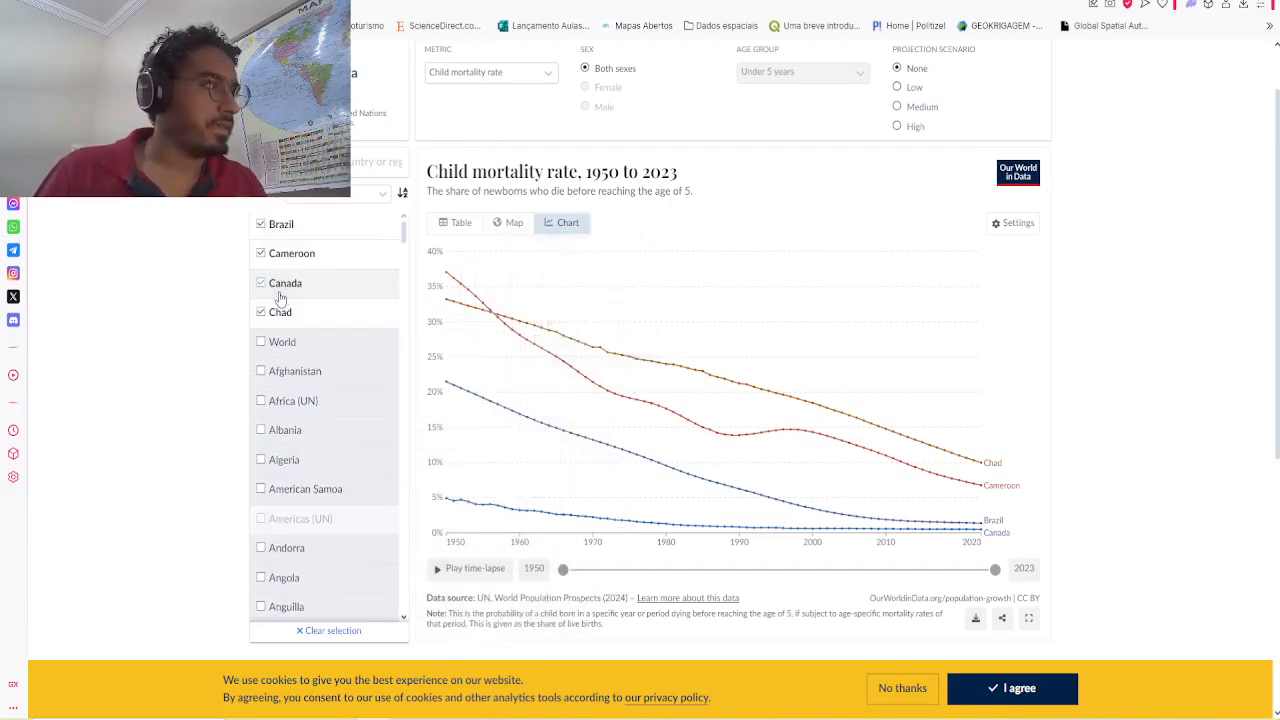
left_click(268, 312)
left_click(277, 288)
left_click(272, 253)
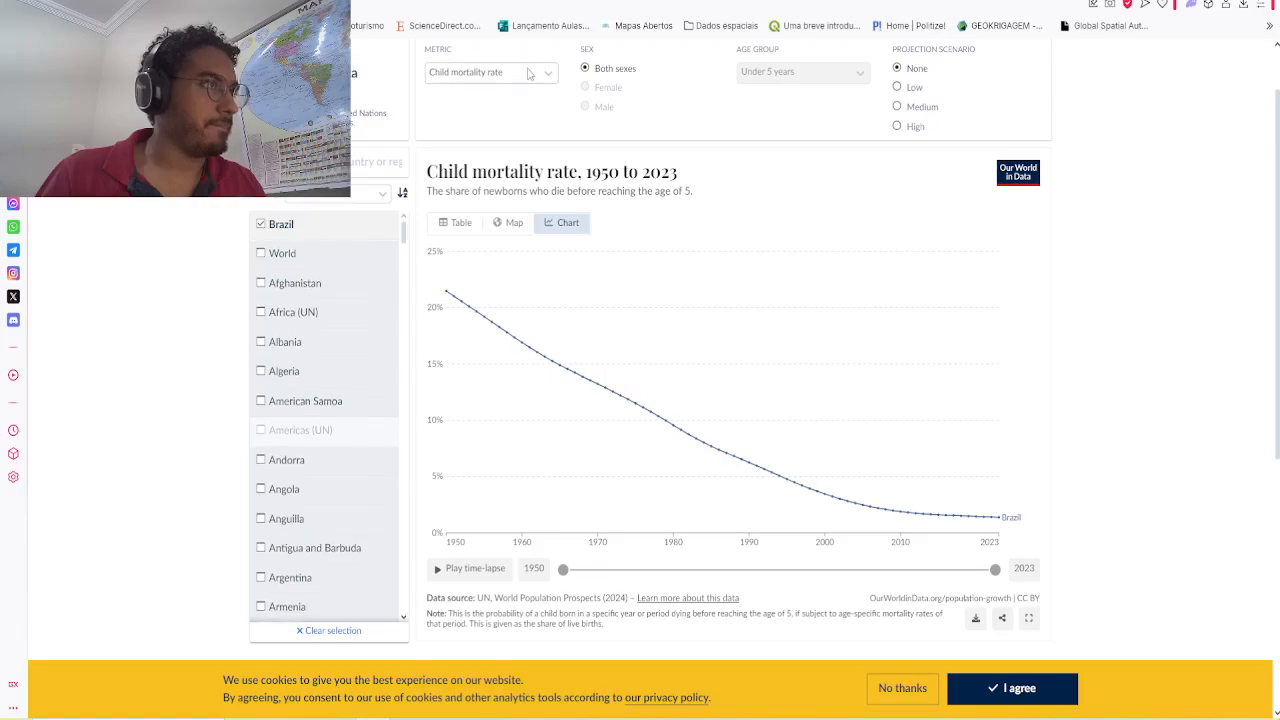
Step: Change the metric to Fertility rate for Brazil
left_click(540, 72)
scroll(513, 237, "down", 1)
scroll(513, 237, "down", 2)
scroll(513, 240, "up", 3)
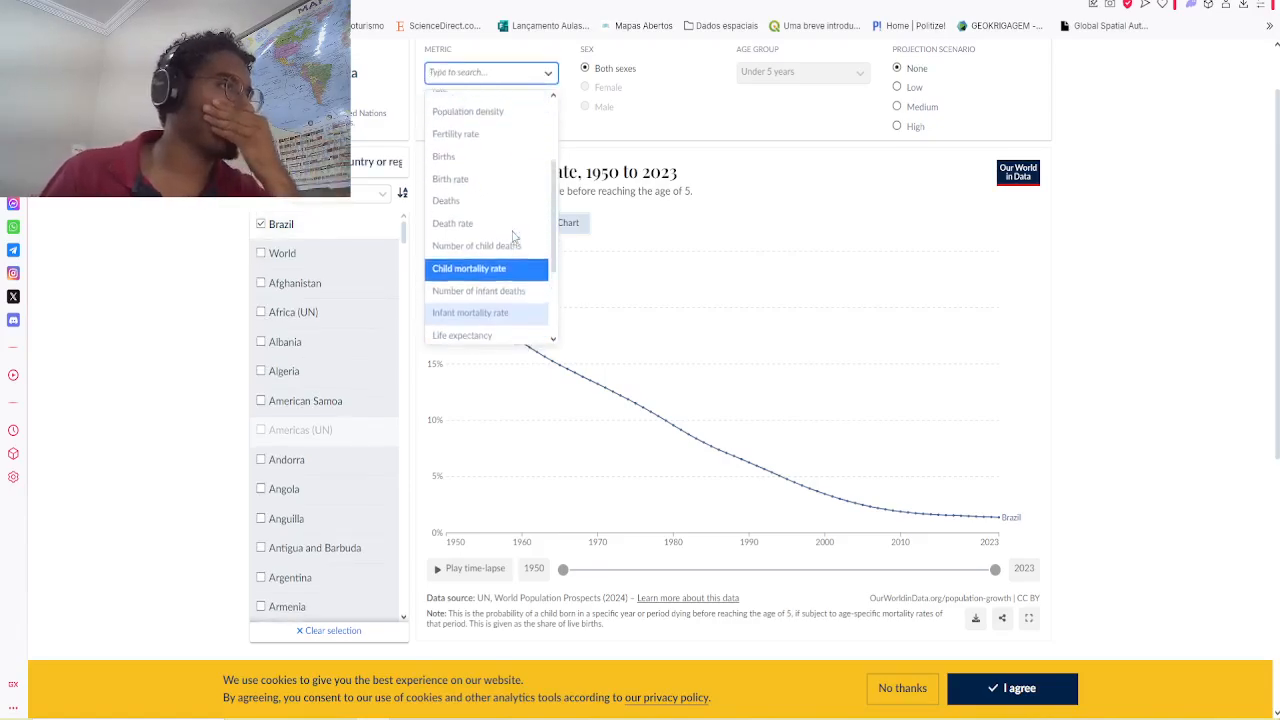
left_click(475, 192)
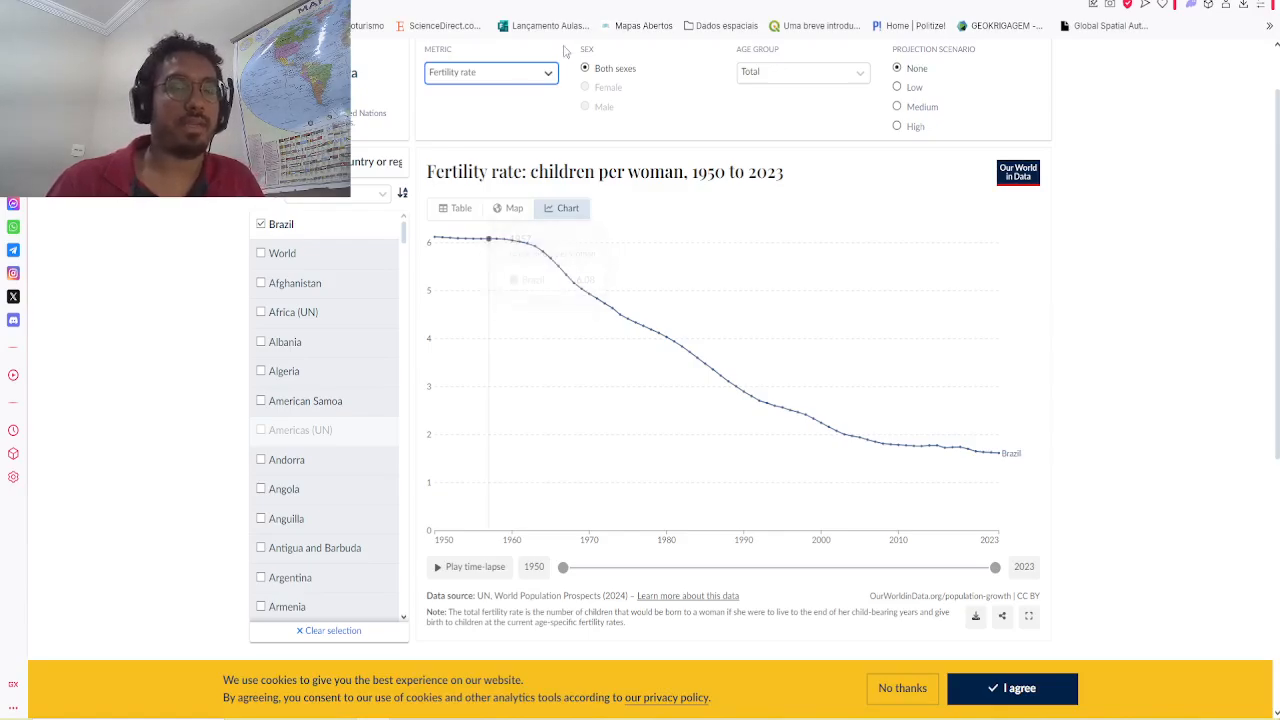
Step: Examine the fertility rate chart's title and its children-per-woman definition, and Brazil's values at the start and end of the period
left_click_drag(417, 175, 523, 179)
left_click(452, 181)
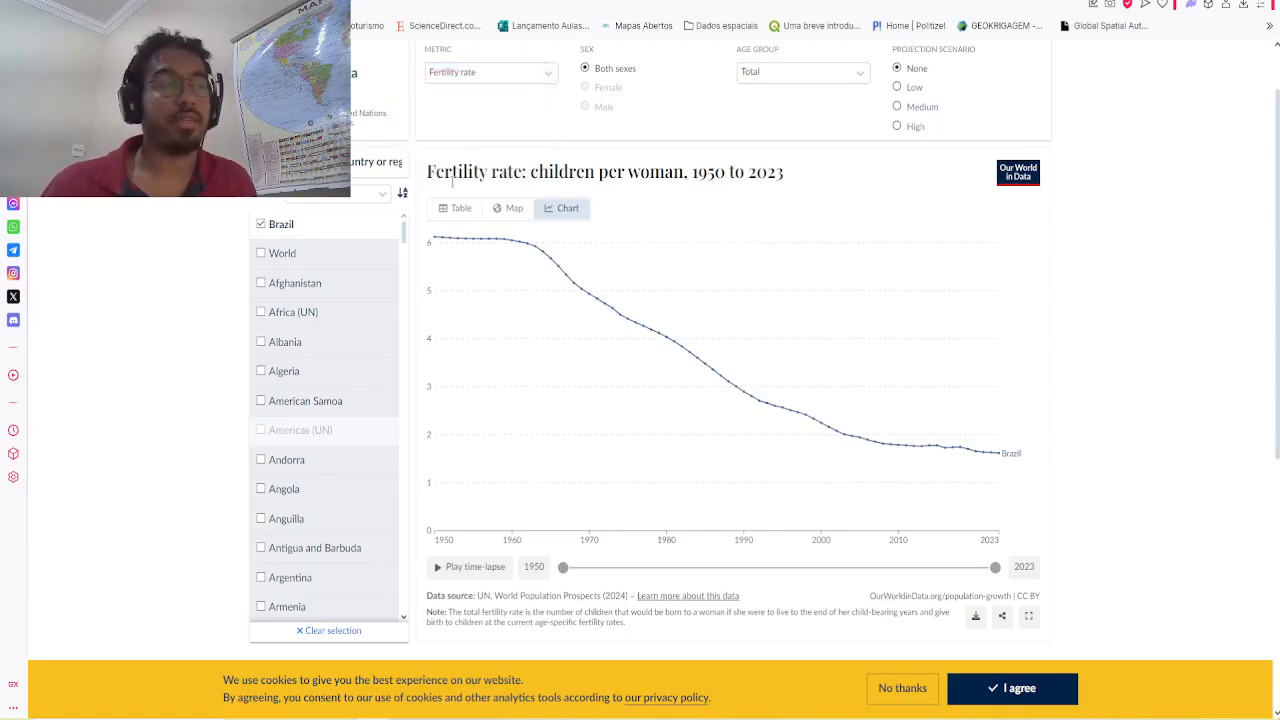
double_click(452, 181)
left_click(452, 181)
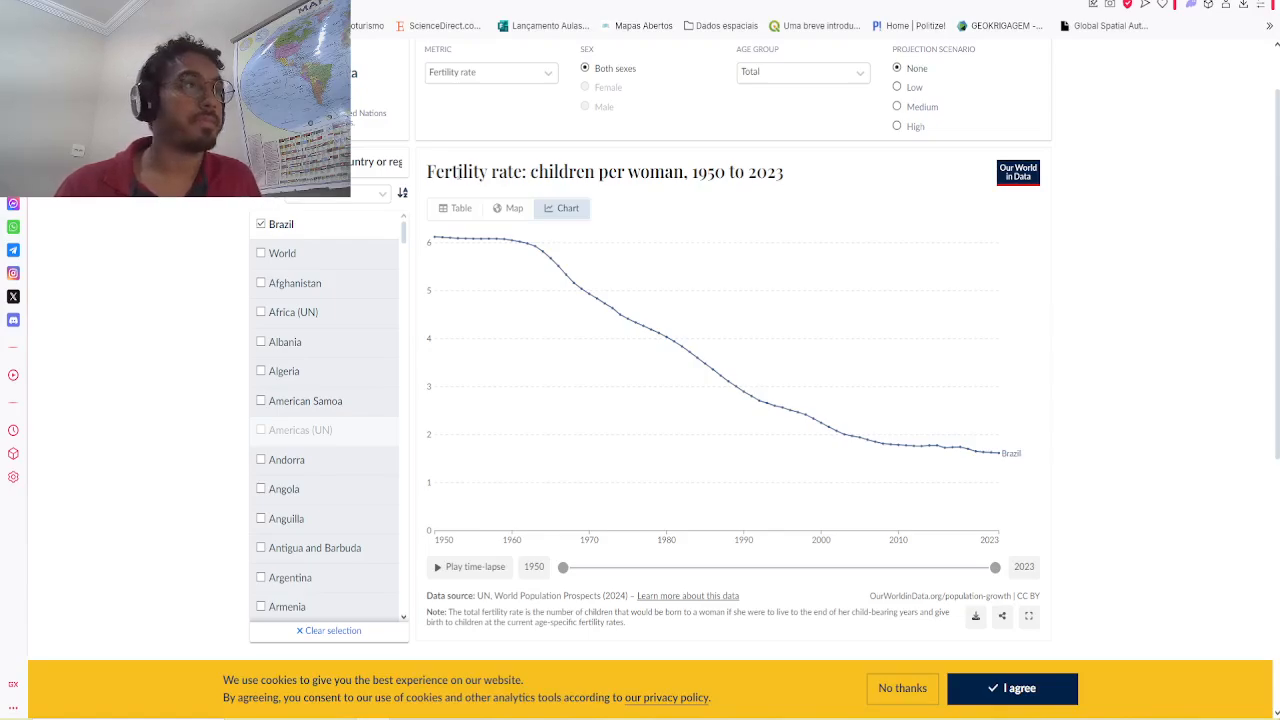
left_click_drag(426, 176, 528, 176)
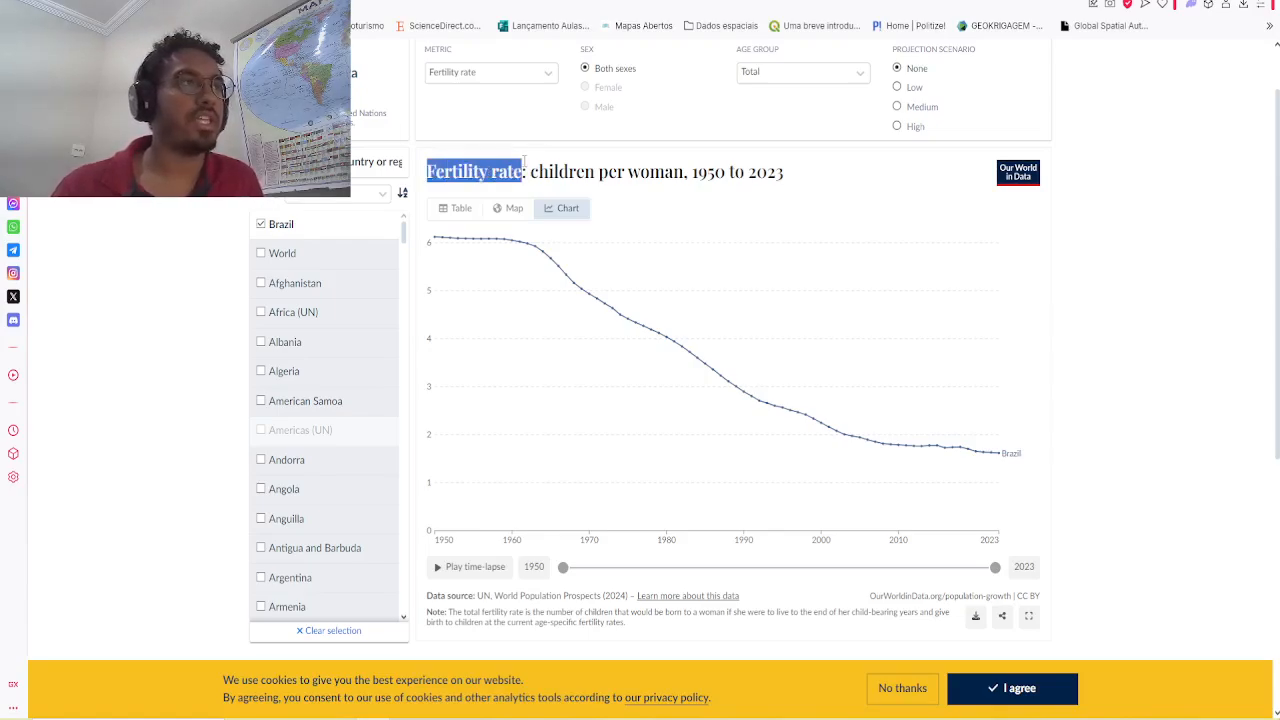
left_click(528, 176)
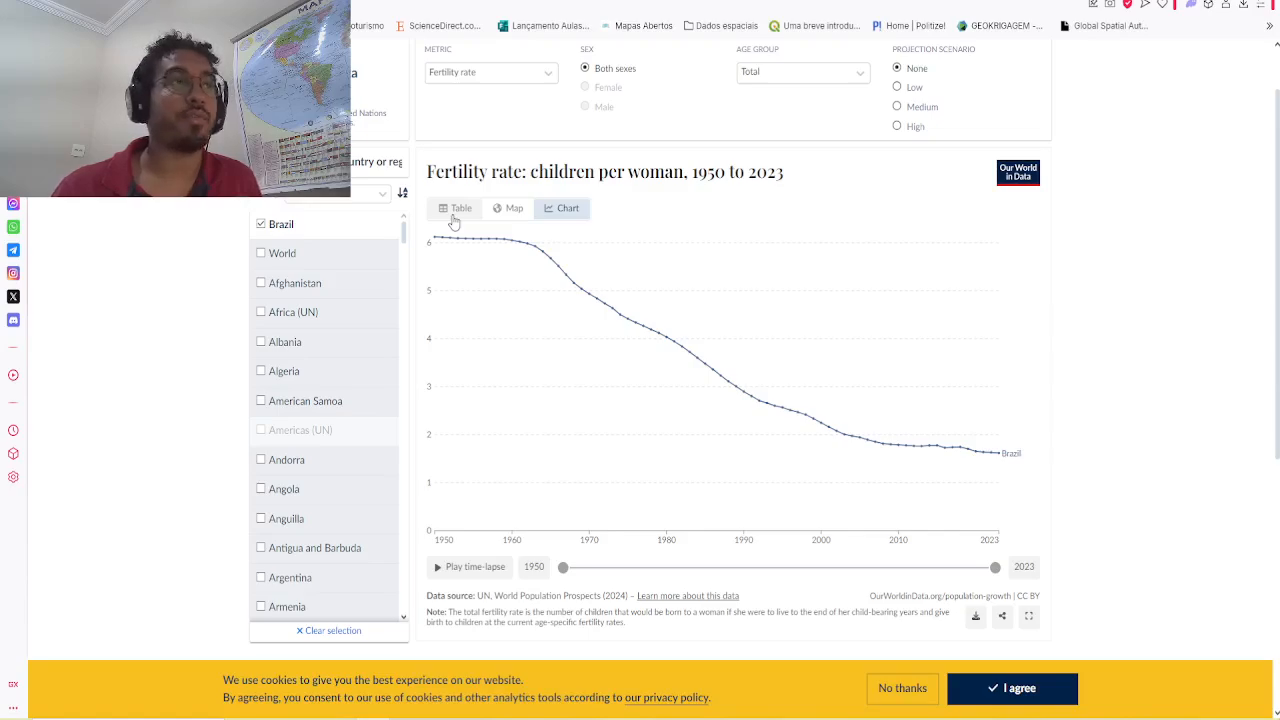
left_click_drag(538, 172, 688, 174)
left_click(690, 175)
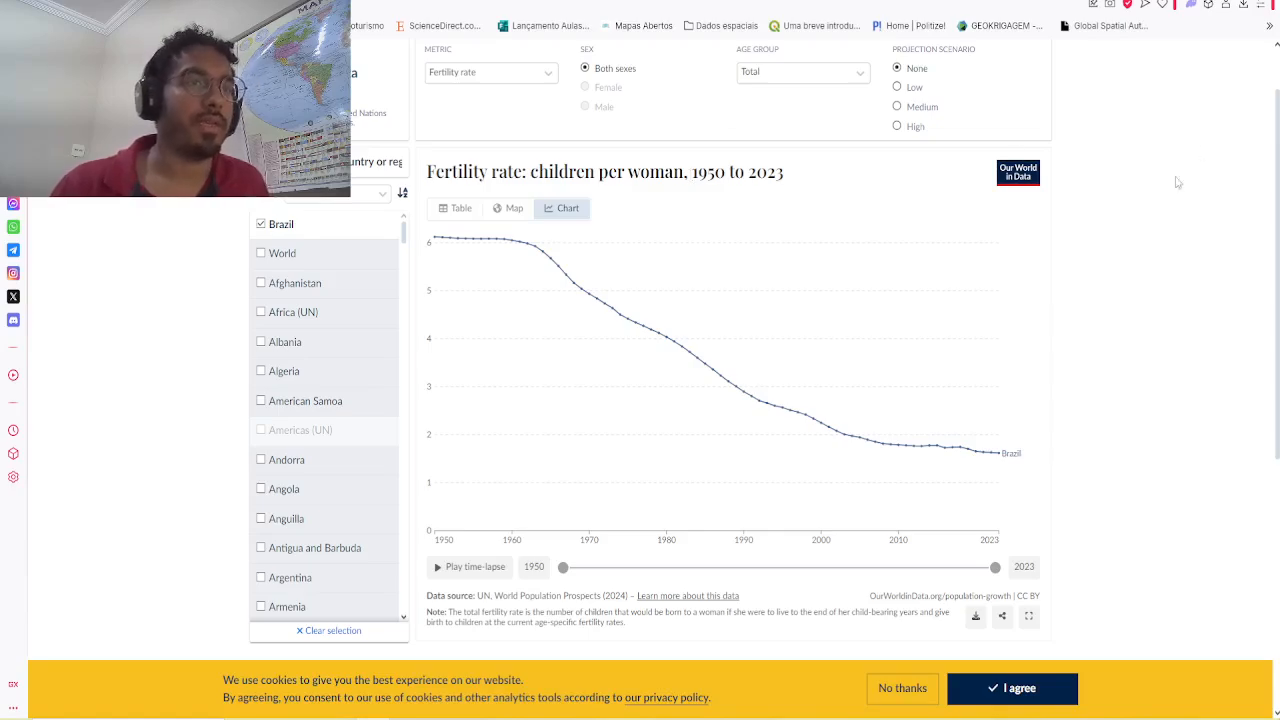
mouse_move(1004, 455)
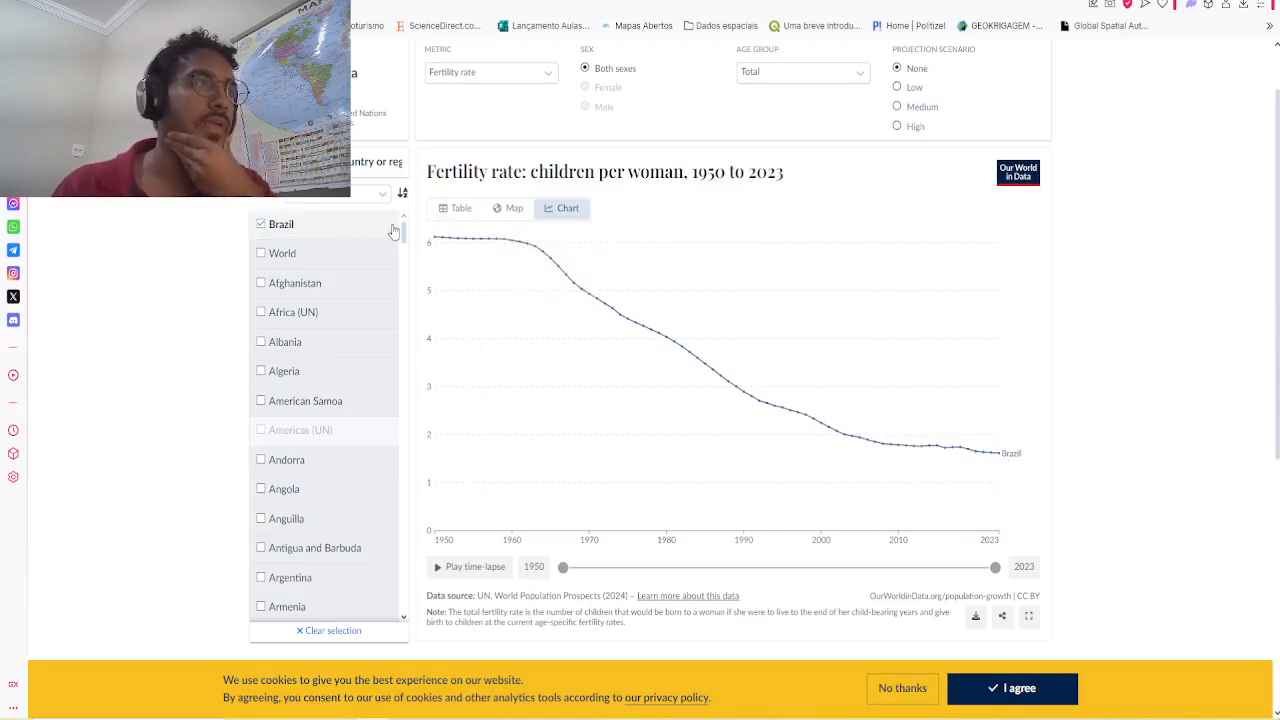
mouse_move(430, 243)
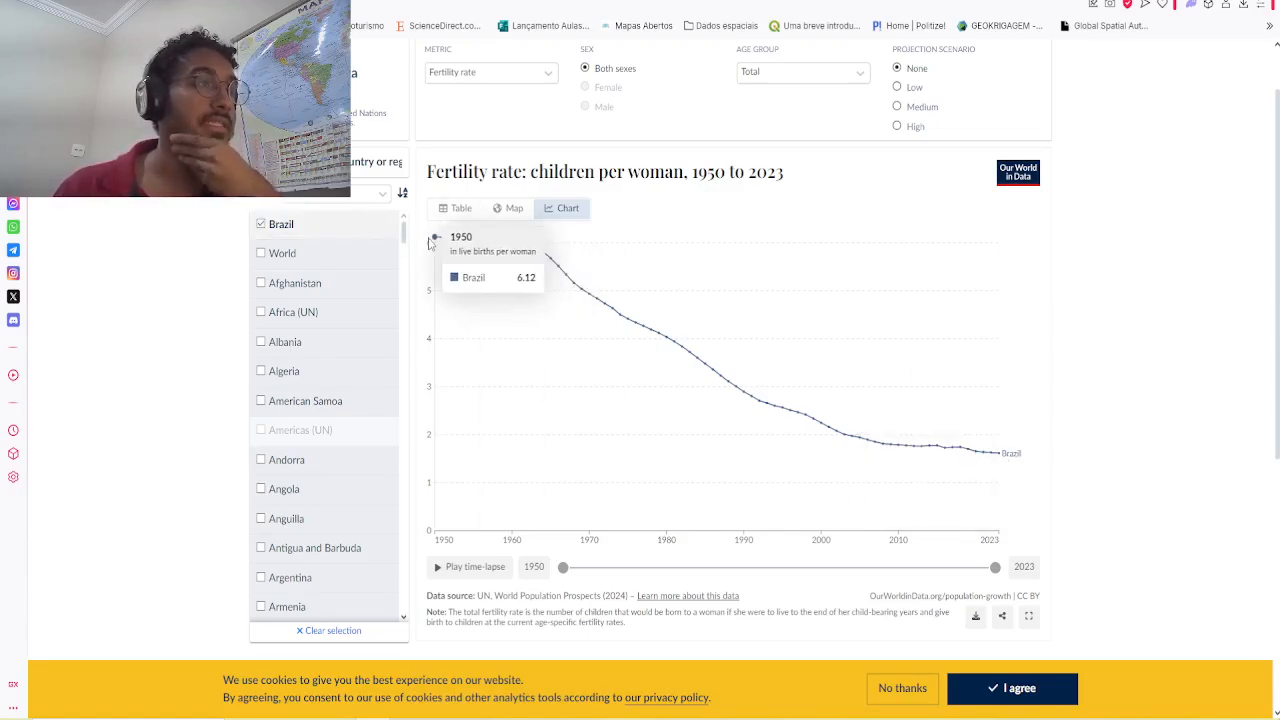
Step: Add China and Canada to the fertility rate chart and compare their recent values with Brazil's
scroll(290, 313, "down", 6)
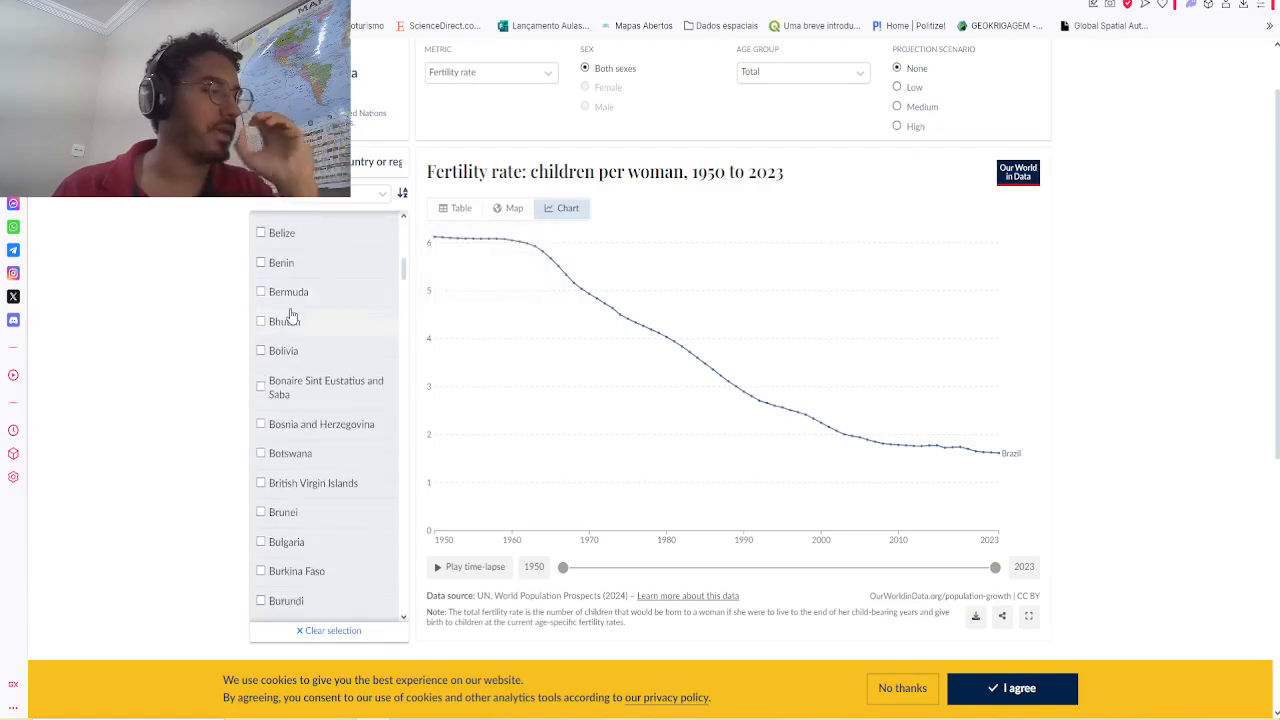
scroll(290, 313, "down", 4)
scroll(213, 505, "down", 2)
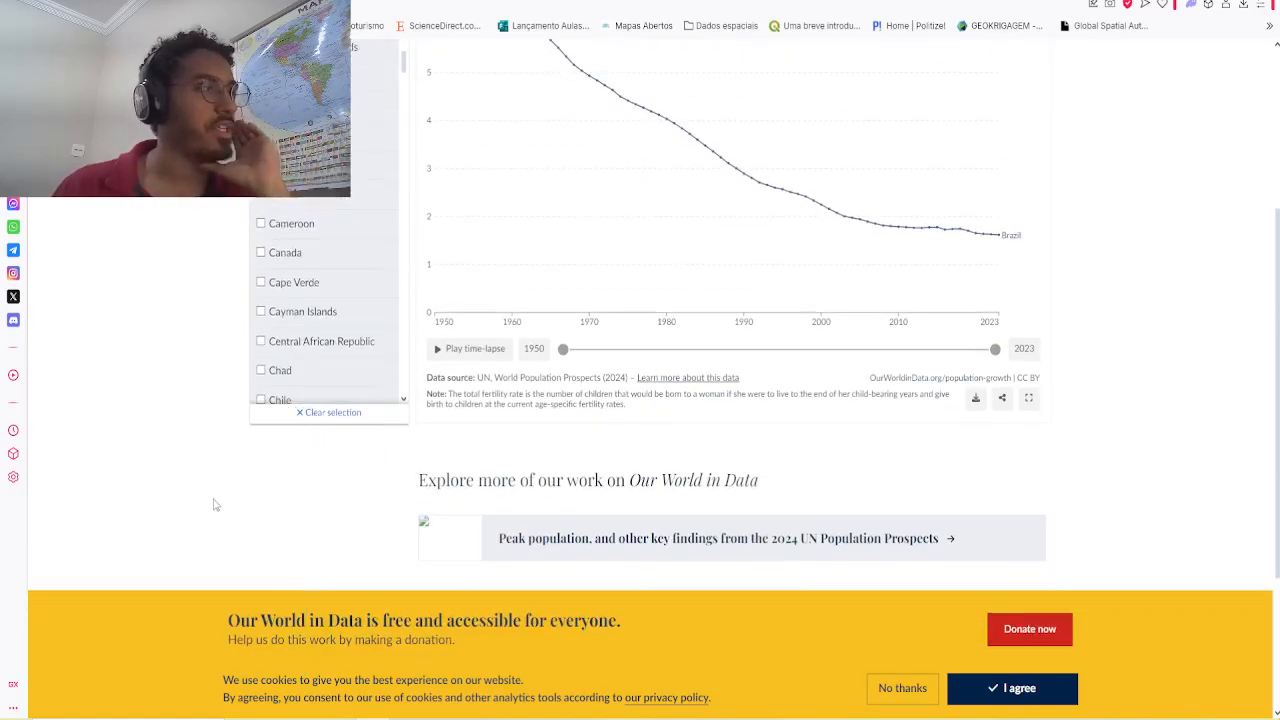
scroll(213, 505, "up", 2)
scroll(323, 403, "down", 3)
left_click(290, 430)
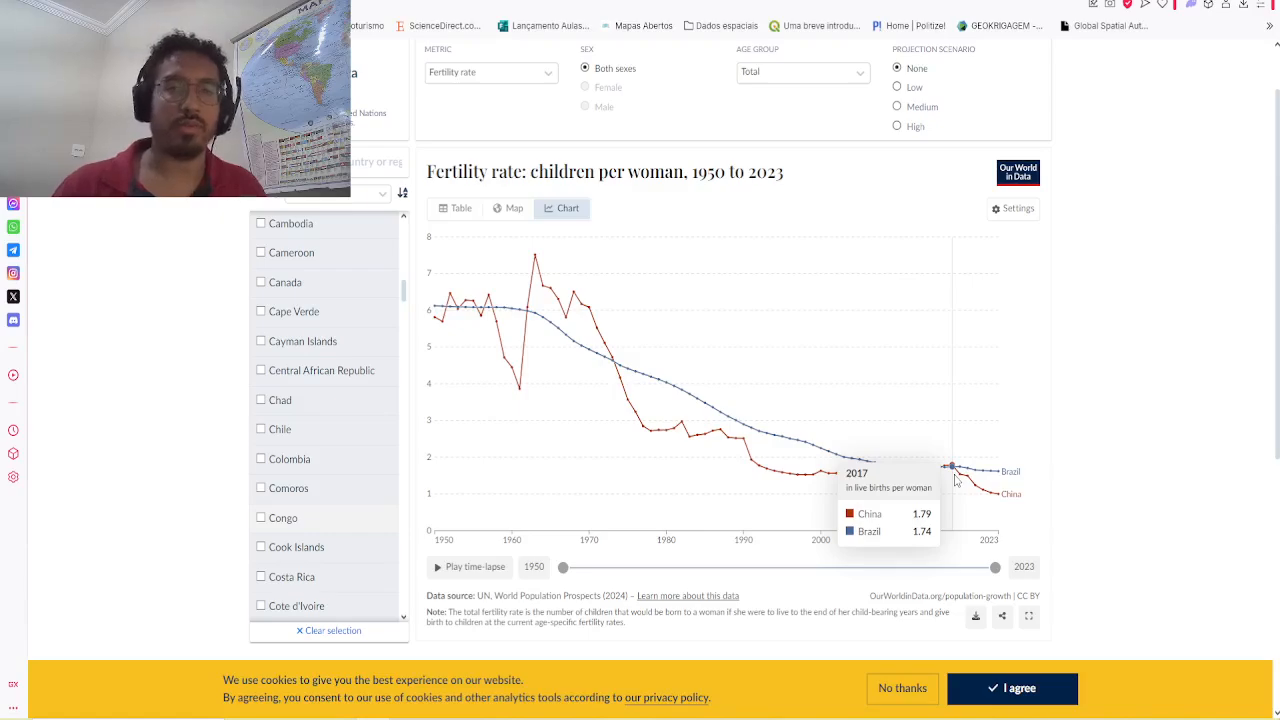
left_click(308, 282)
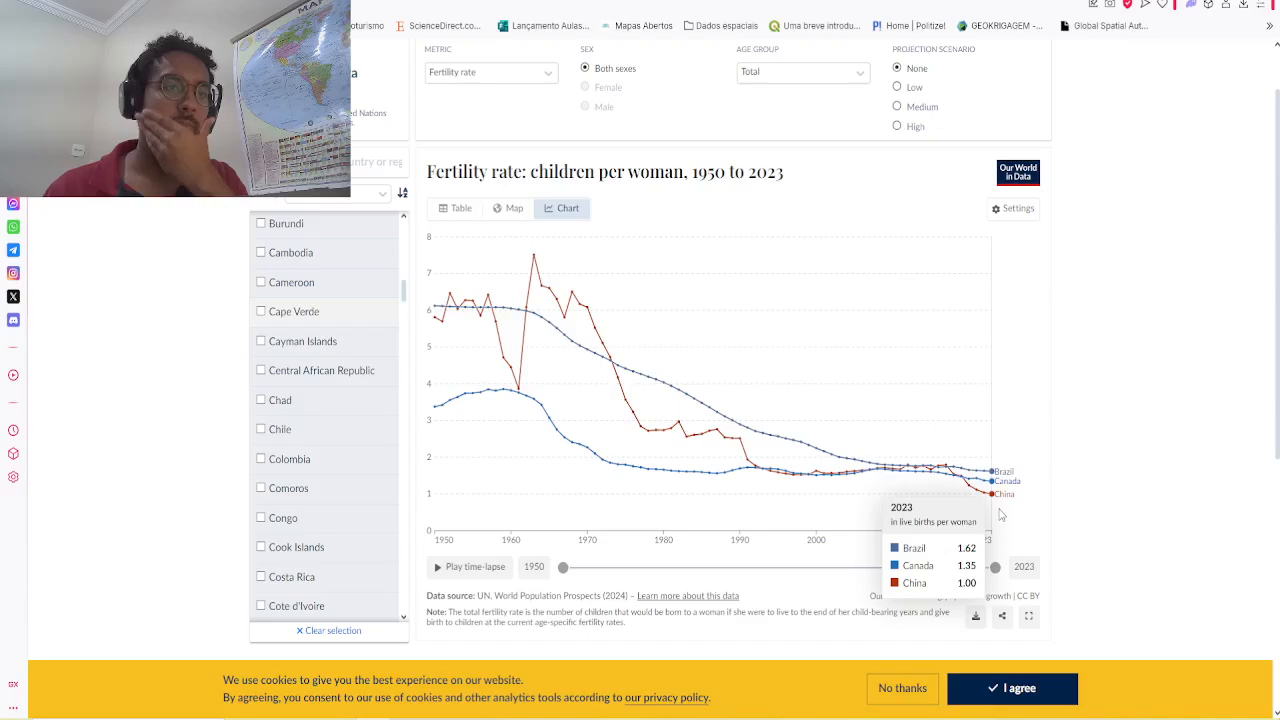
Step: Find Japan in the country list and add it to the fertility rate chart, then remove Canada
scroll(320, 470, "down", 20)
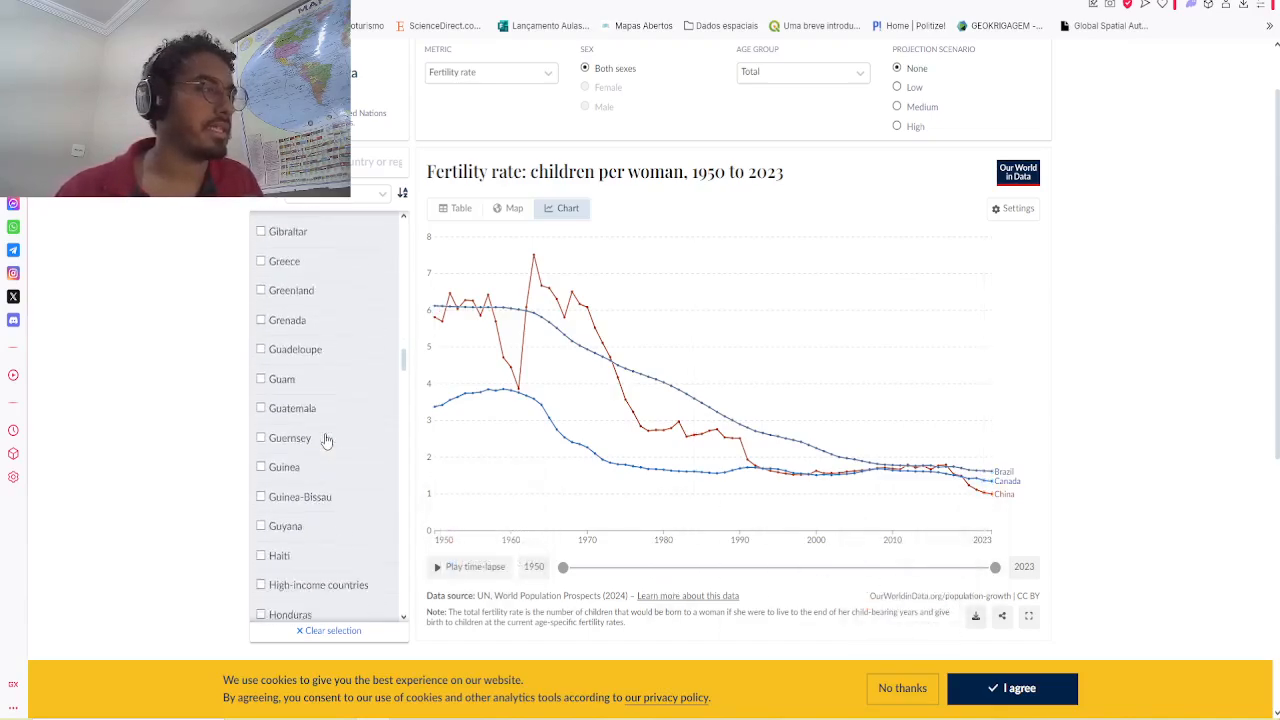
scroll(326, 440, "down", 15)
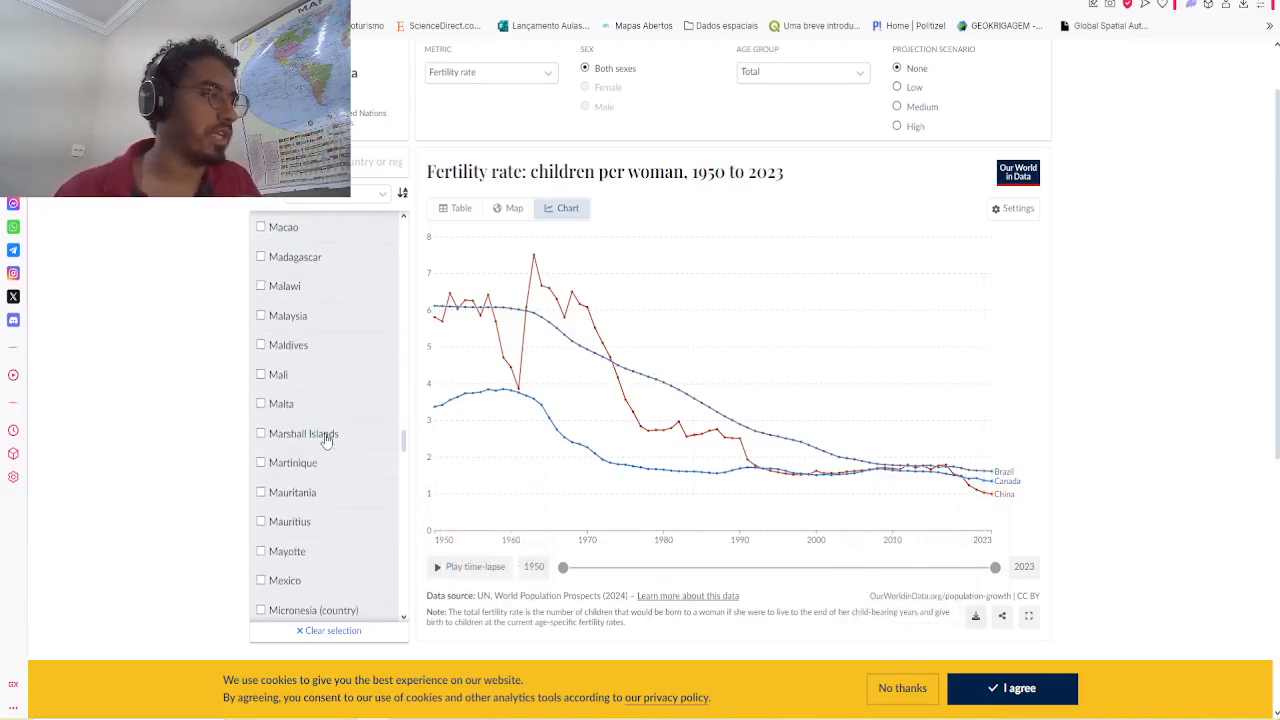
scroll(337, 434, "down", 5)
scroll(329, 437, "up", 20)
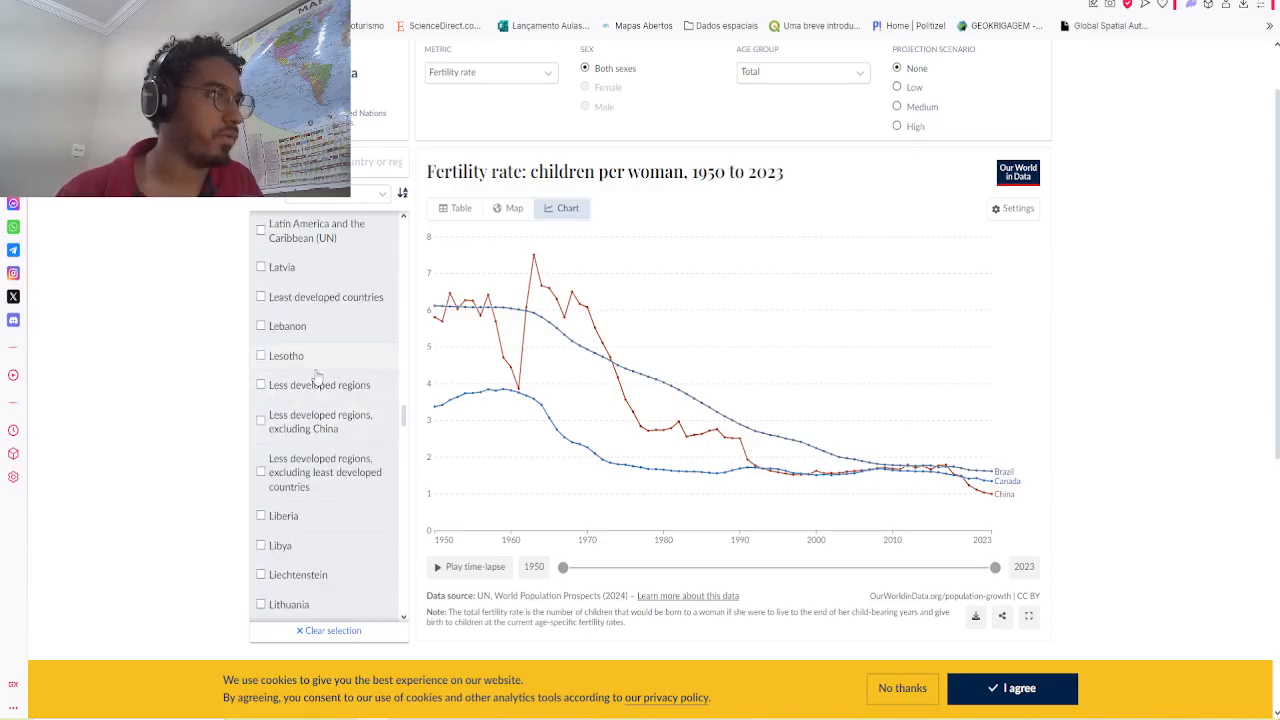
type("ja")
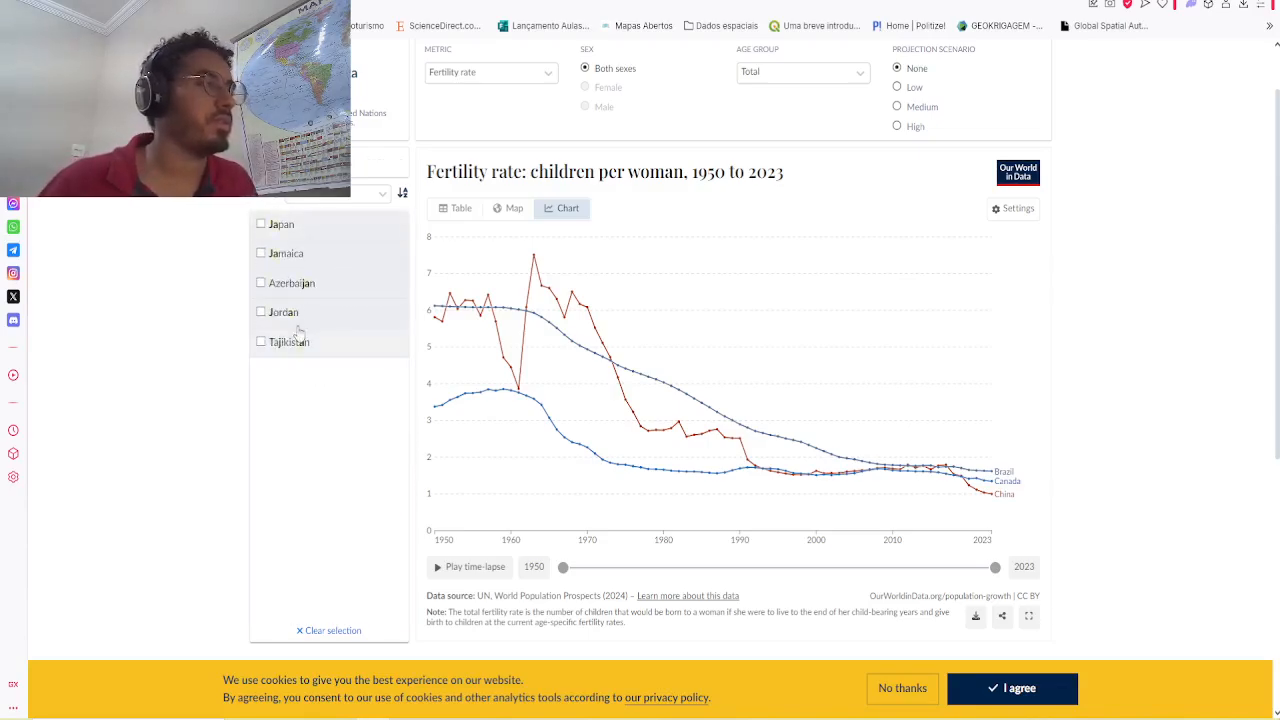
left_click(278, 228)
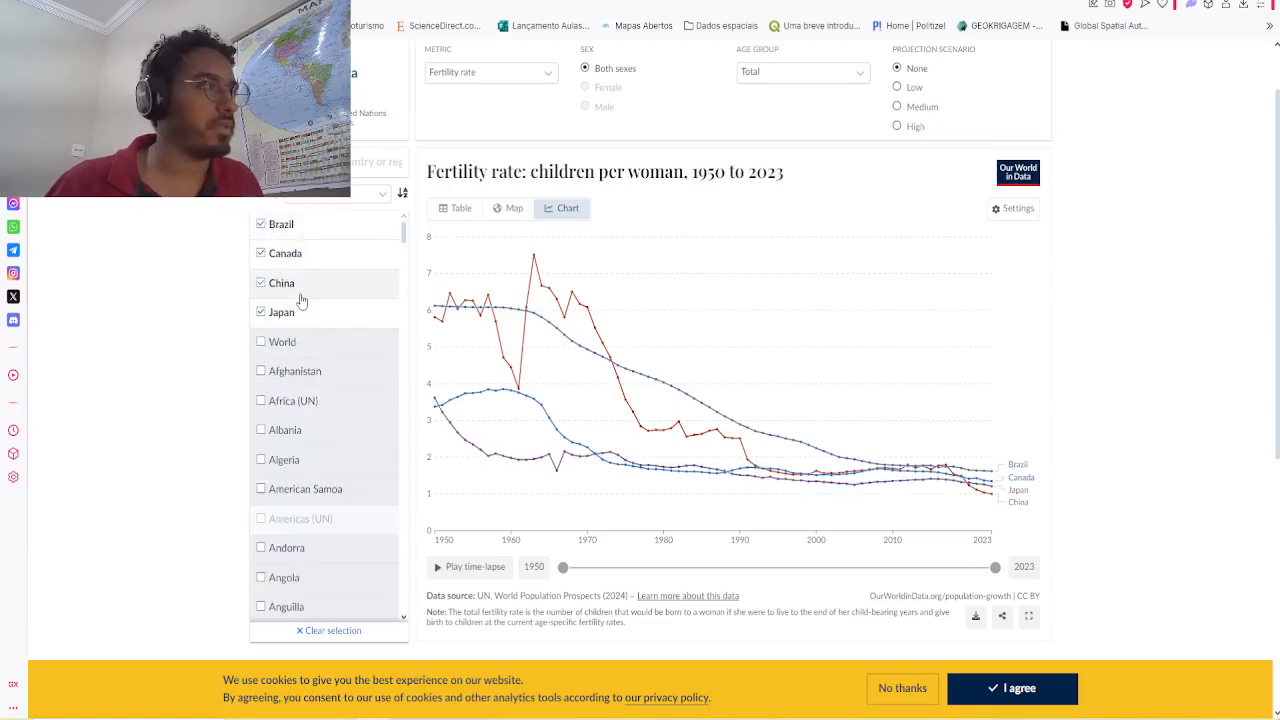
left_click(303, 260)
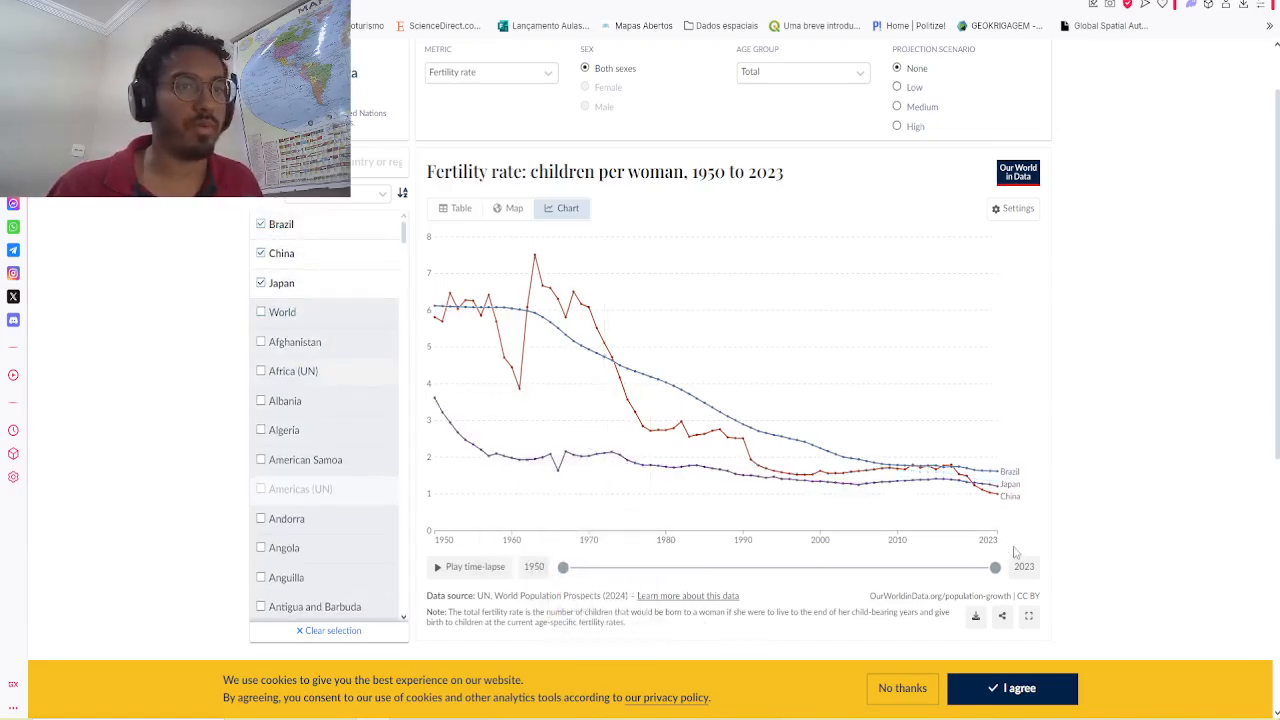
Step: Compare Brazil, China and Japan on the fertility rate chart and check the indicator list in the slide presentation
mouse_move(997, 488)
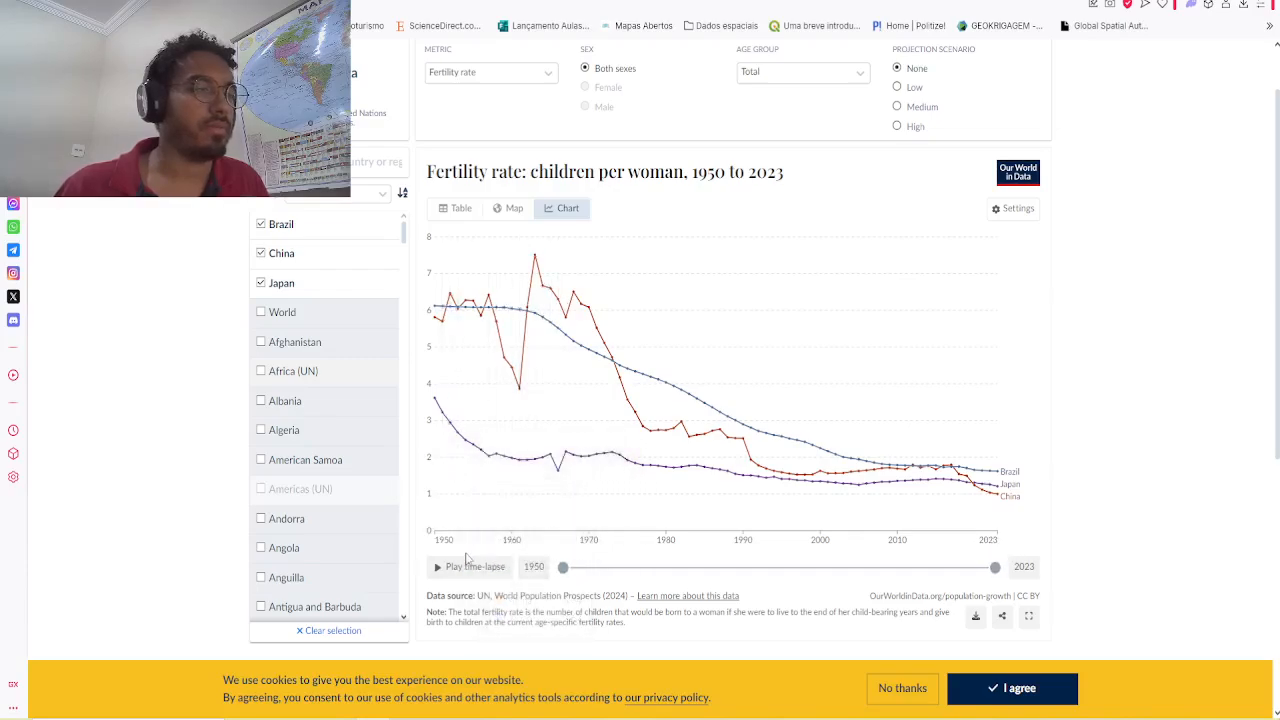
left_click(450, 567)
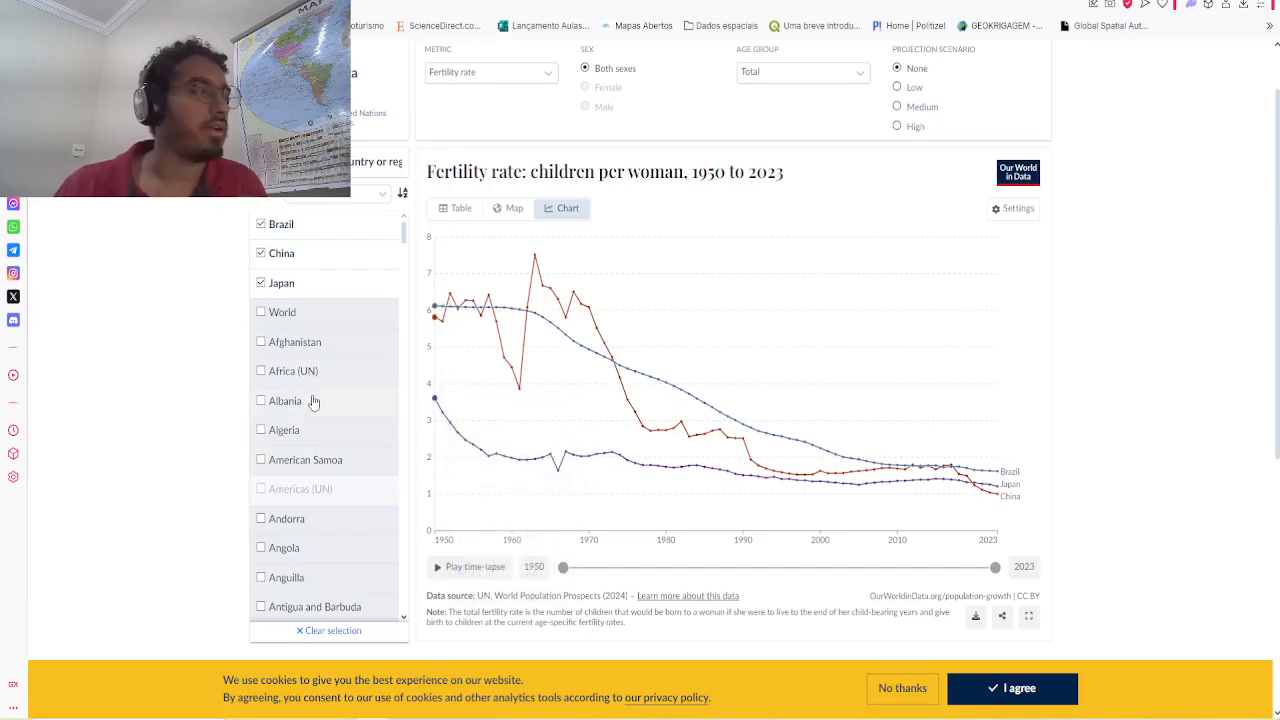
left_click(498, 73)
scroll(490, 200, "down", 3)
left_click(470, 120)
key("ctrl+w")
left_click(1013, 177)
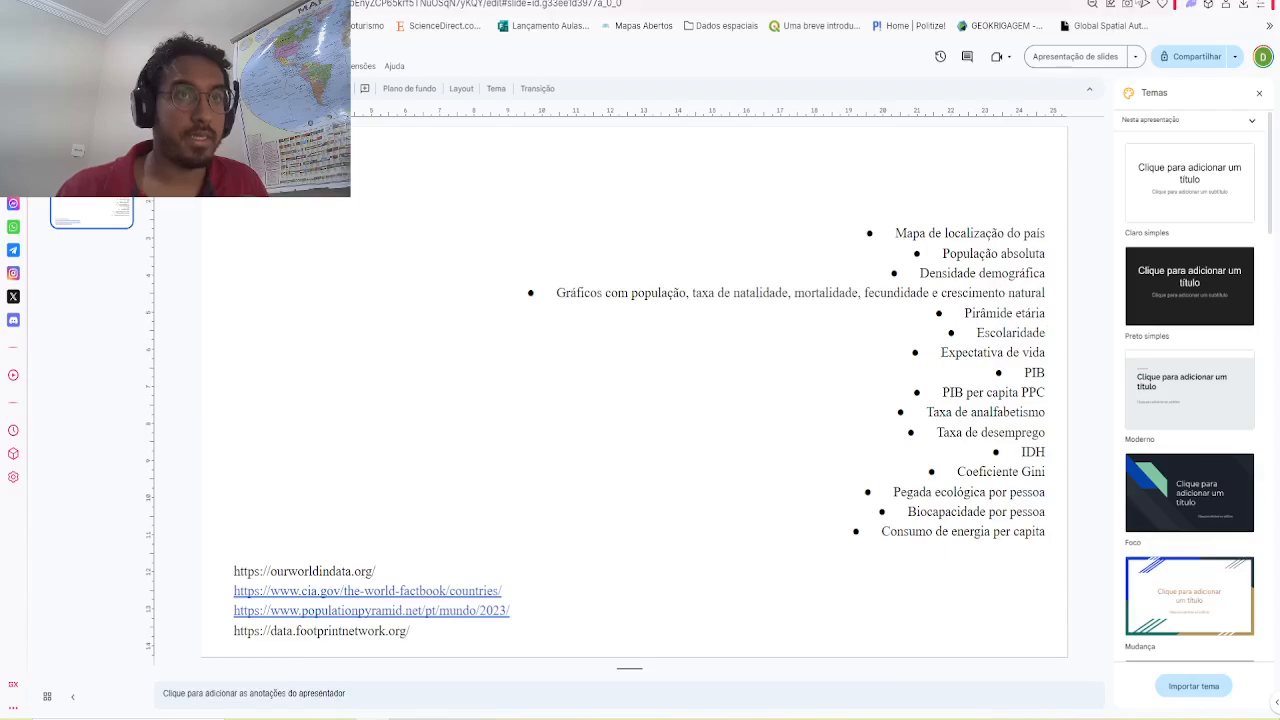
Step: Return to the Our World in Data page and change the metric to Natural population growth rate
key("ctrl+Tab")
left_click(490, 72)
scroll(518, 244, "down", 5)
scroll(518, 244, "up", 5)
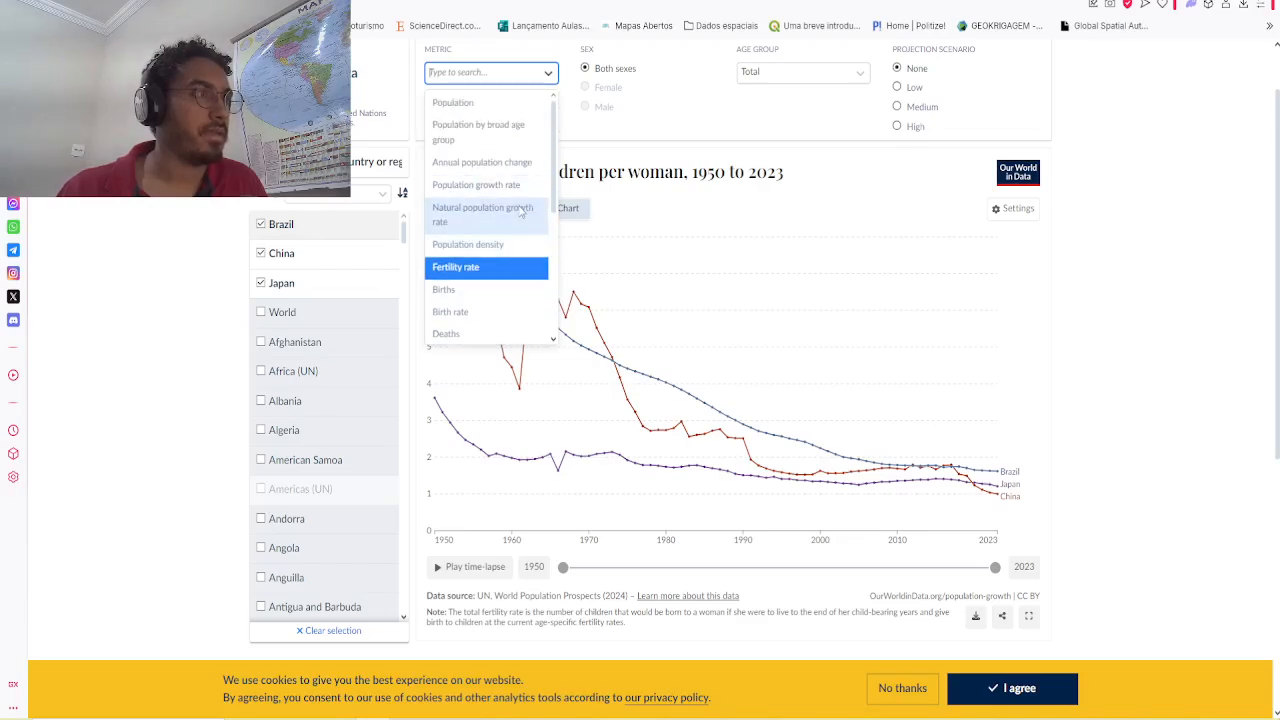
left_click(524, 224)
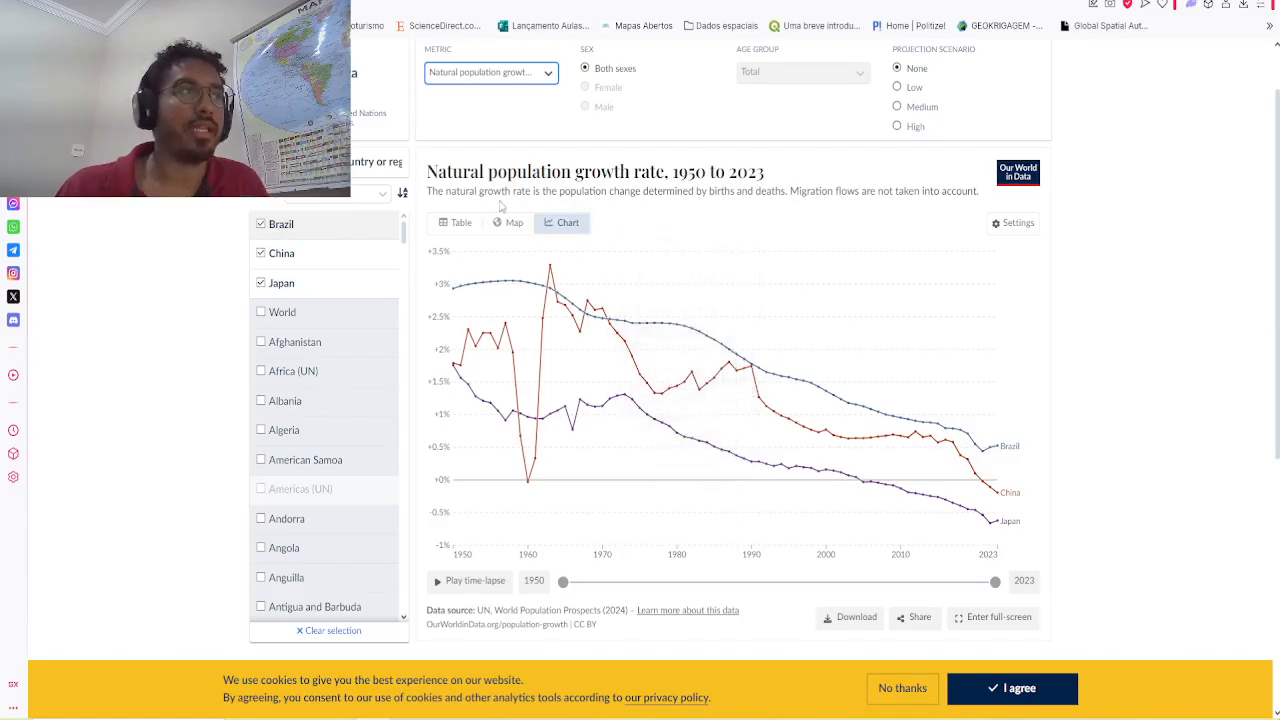
Step: Examine the natural growth rate definition, including its note on migration flows, and the recent values for Brazil, China and Japan
left_click_drag(489, 192, 657, 193)
left_click(704, 194)
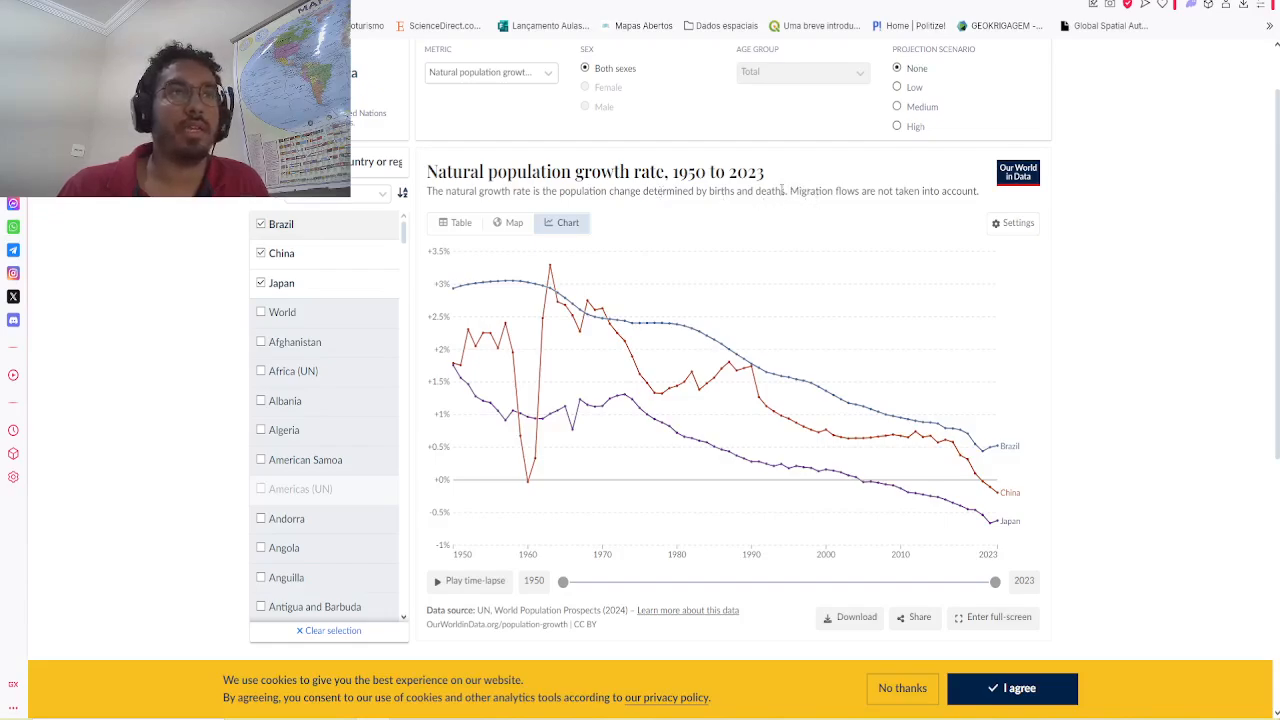
left_click_drag(783, 191, 868, 192)
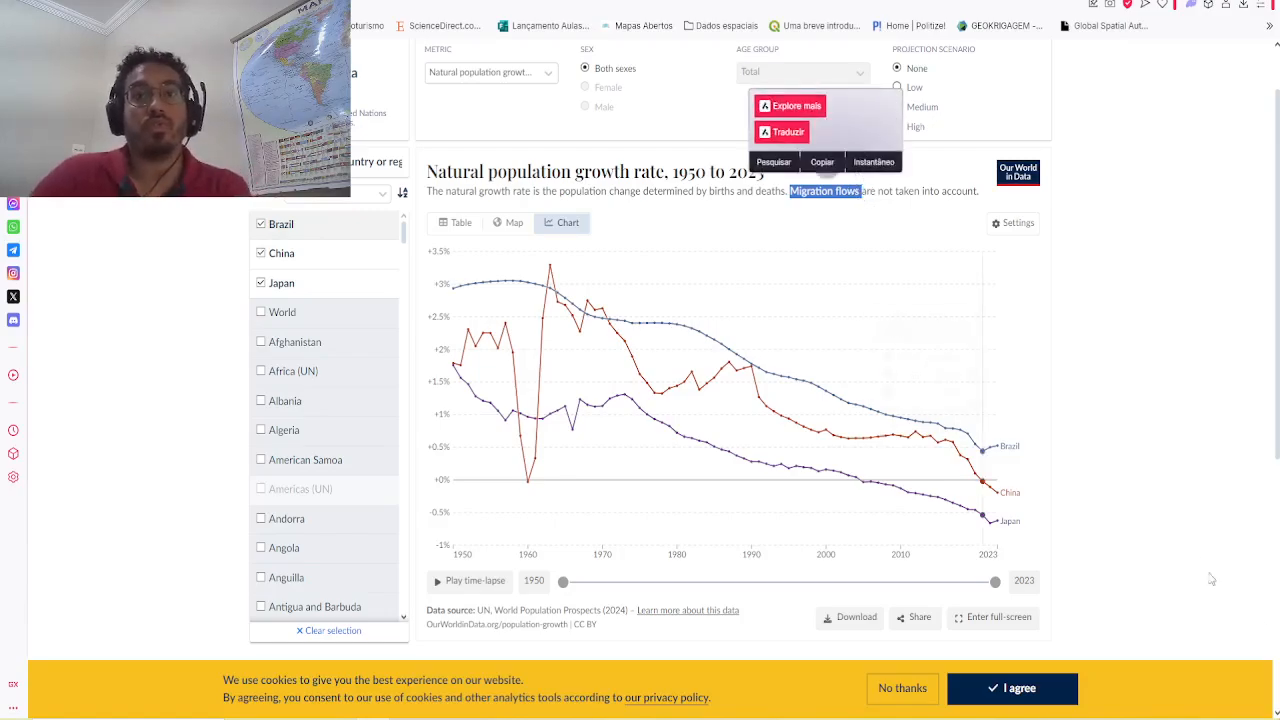
left_click(902, 213)
mouse_move(1000, 381)
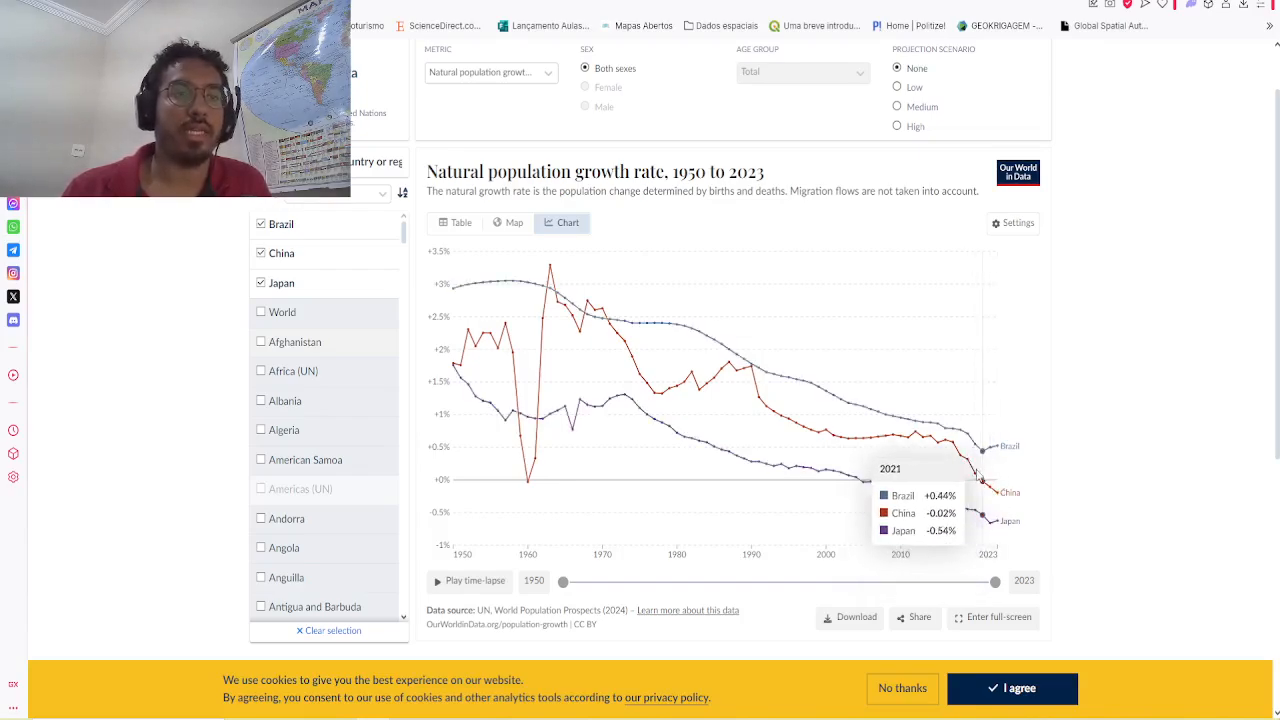
Step: Remove China and Japan from the natural population growth rate chart and open the list of metrics
left_click(278, 253)
left_click(285, 255)
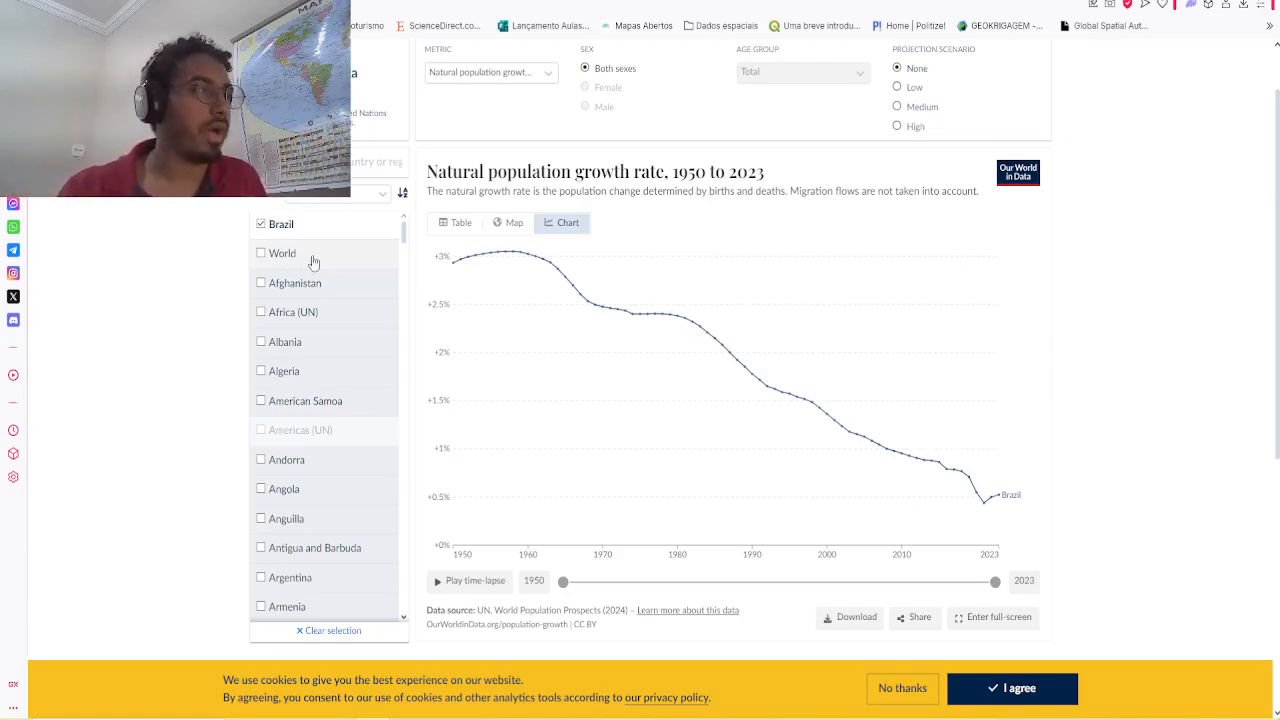
left_click(512, 70)
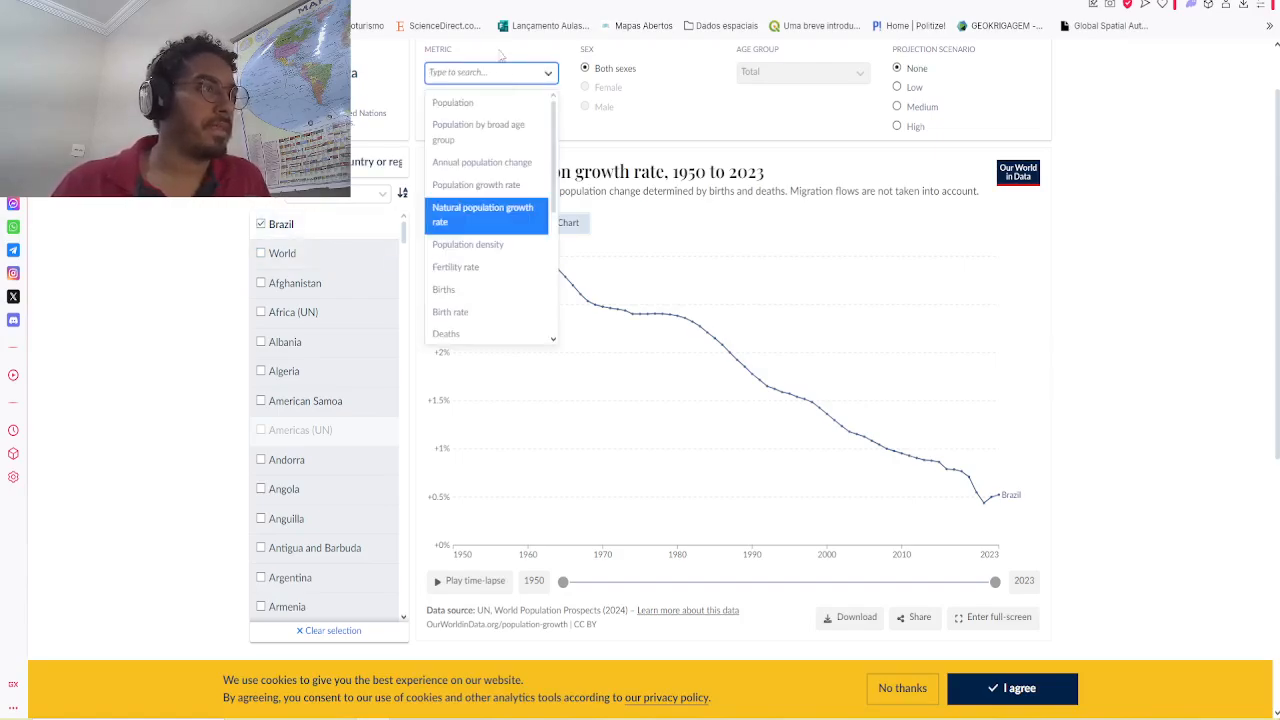
key("ctrl+Tab")
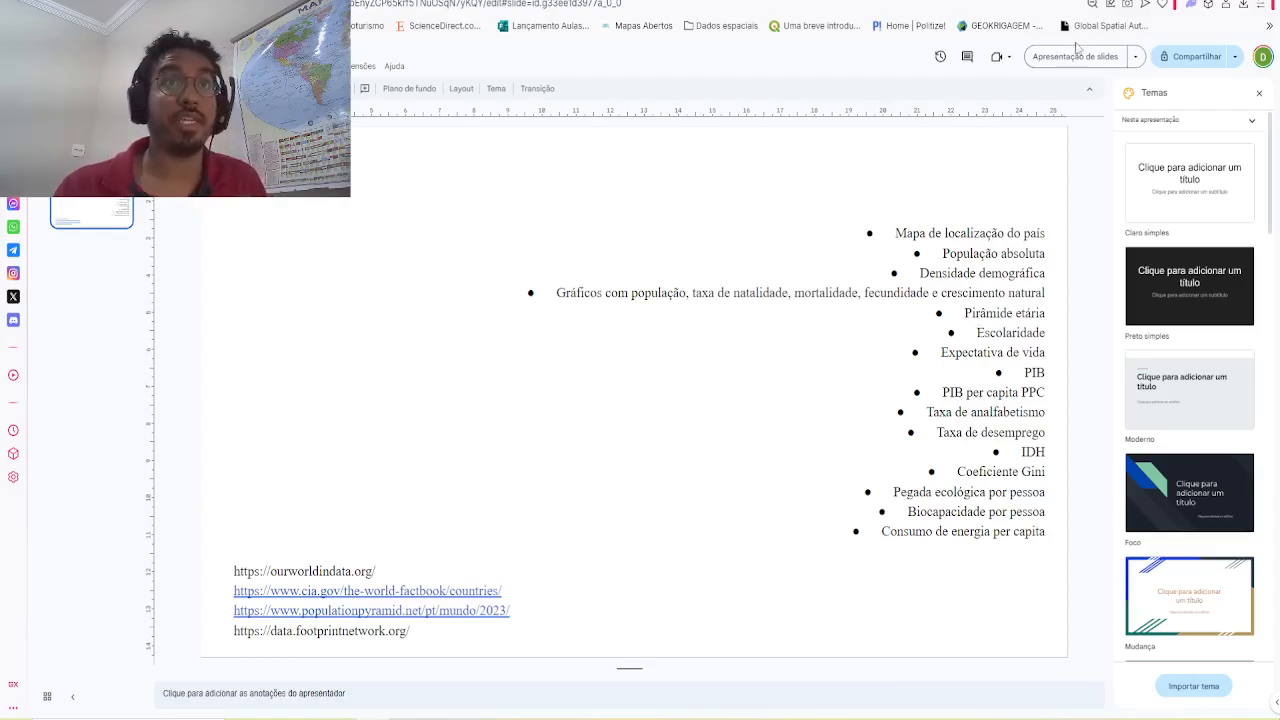
left_click(372, 610)
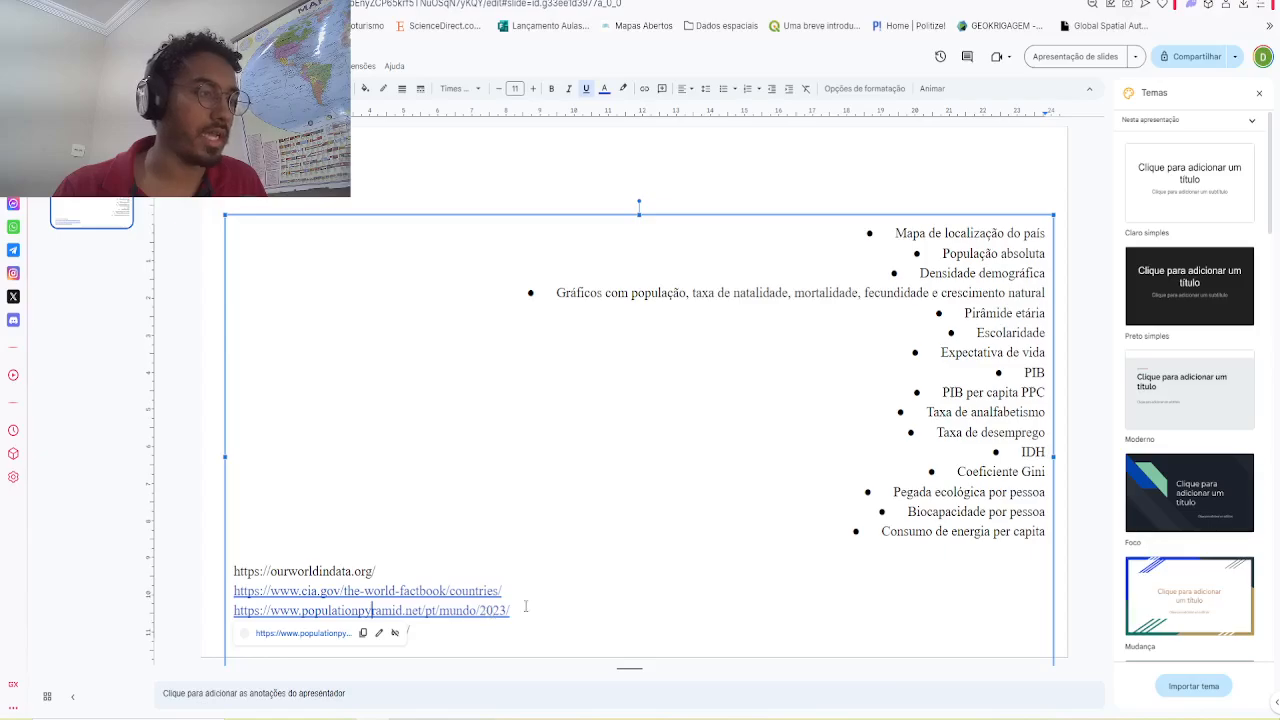
left_click_drag(509, 610, 243, 610)
right_click(260, 606)
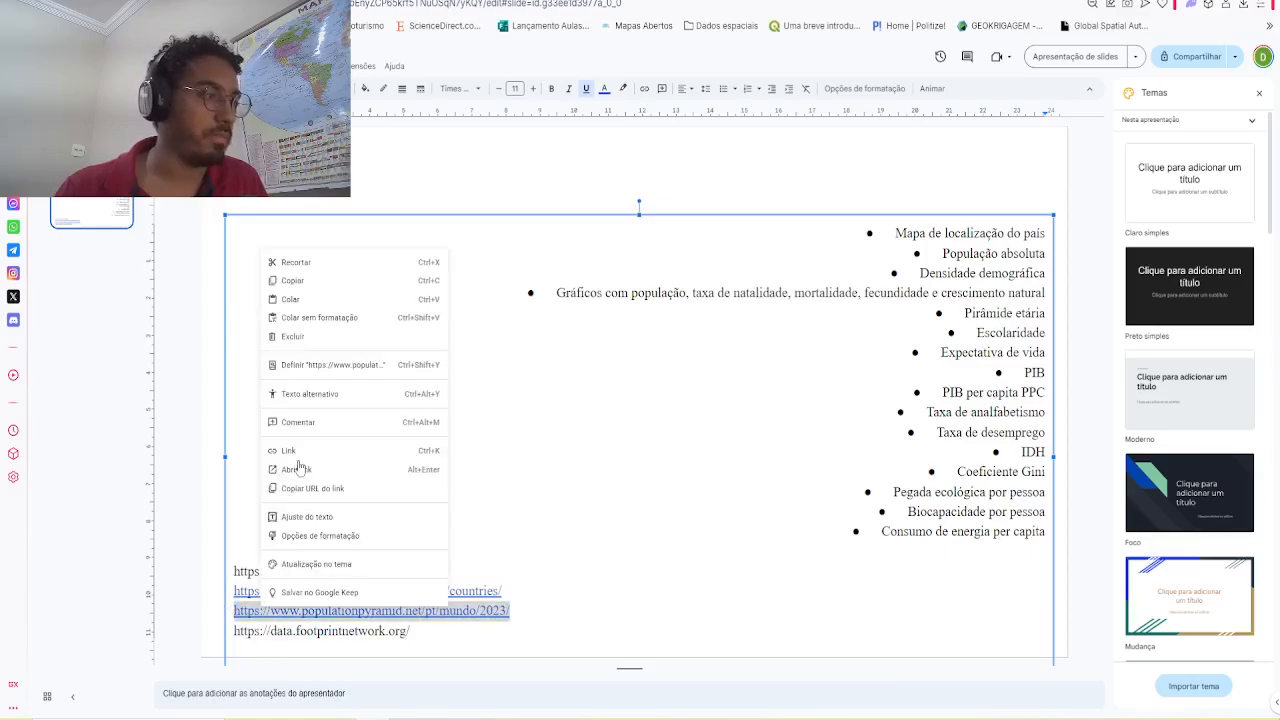
left_click(298, 281)
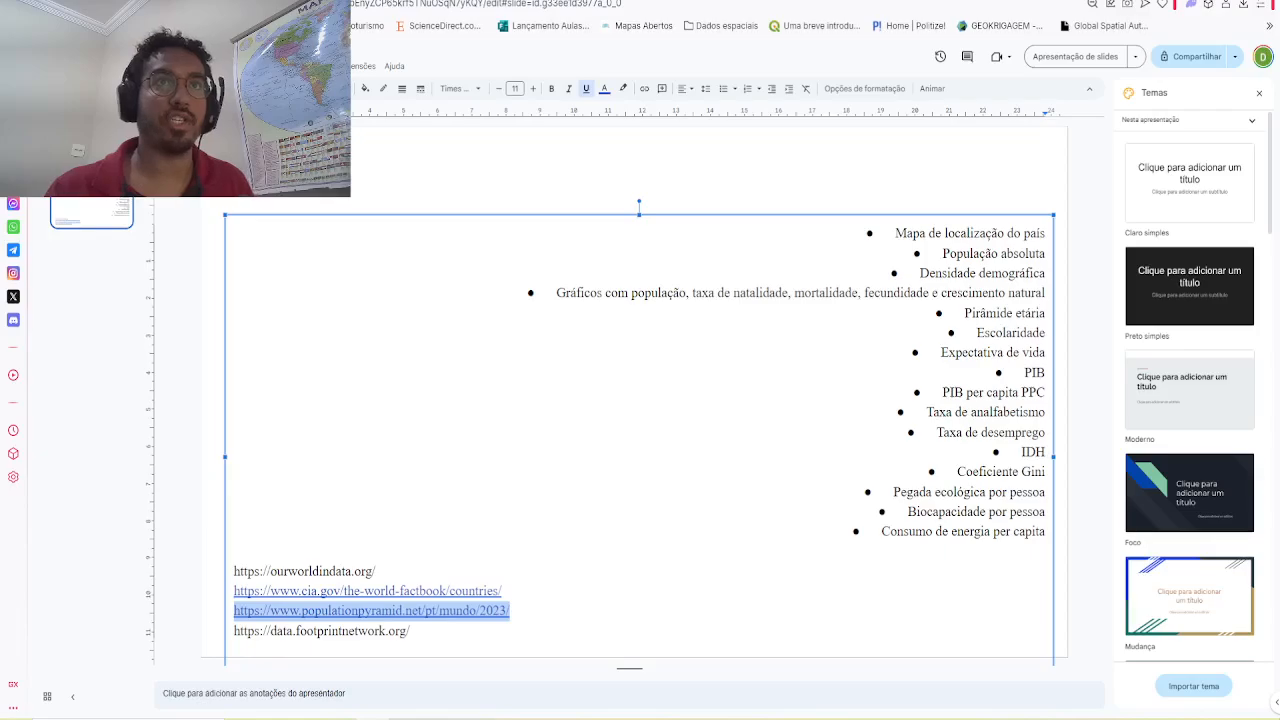
key("ctrl+t")
type("https://www.populationpyramid.net/pt/mundo/2023/")
key("Return")
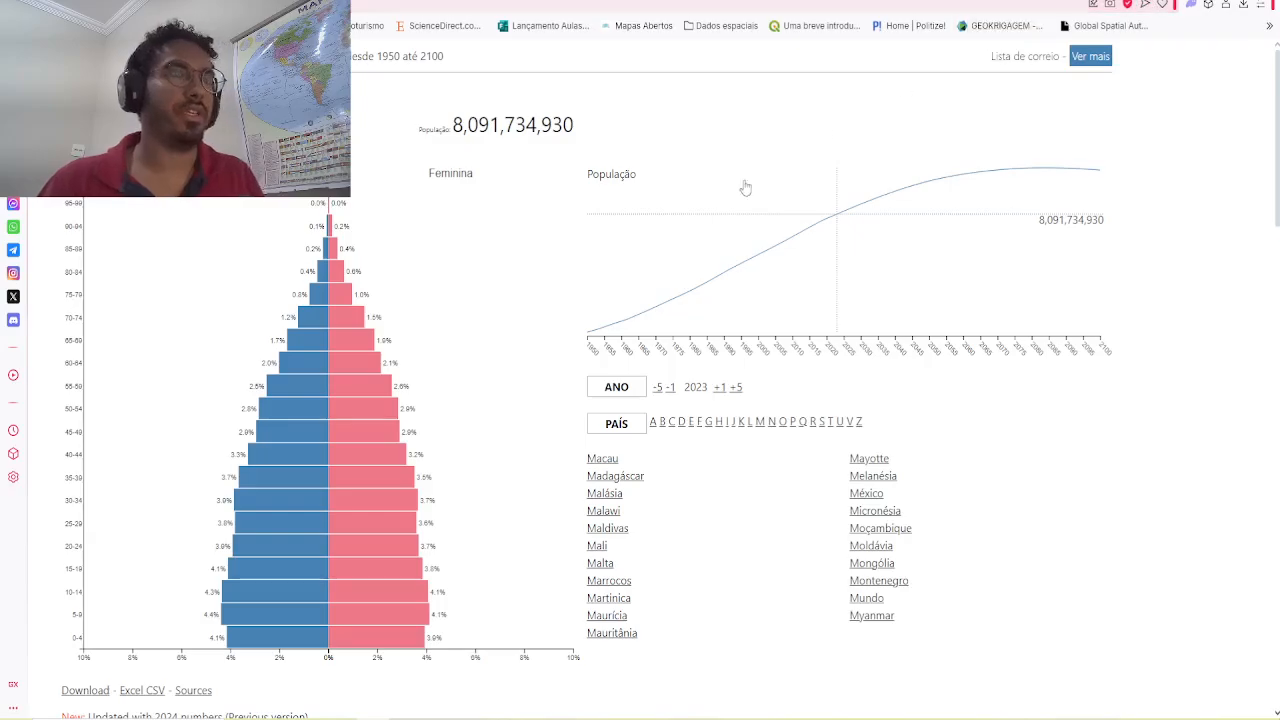
Step: Look over the world page down to its language list, and inspect the age-band counts in the 2023 pyramid
left_click_drag(1276, 82, 1276, 650)
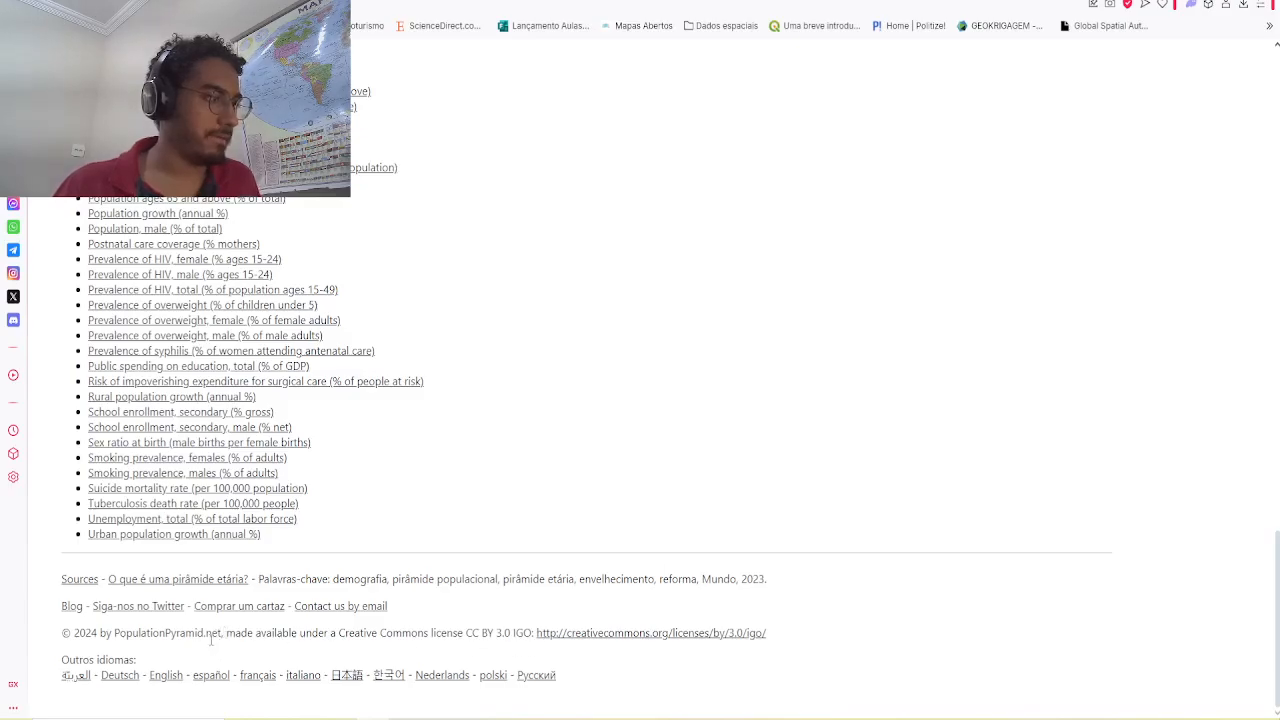
left_click(211, 675)
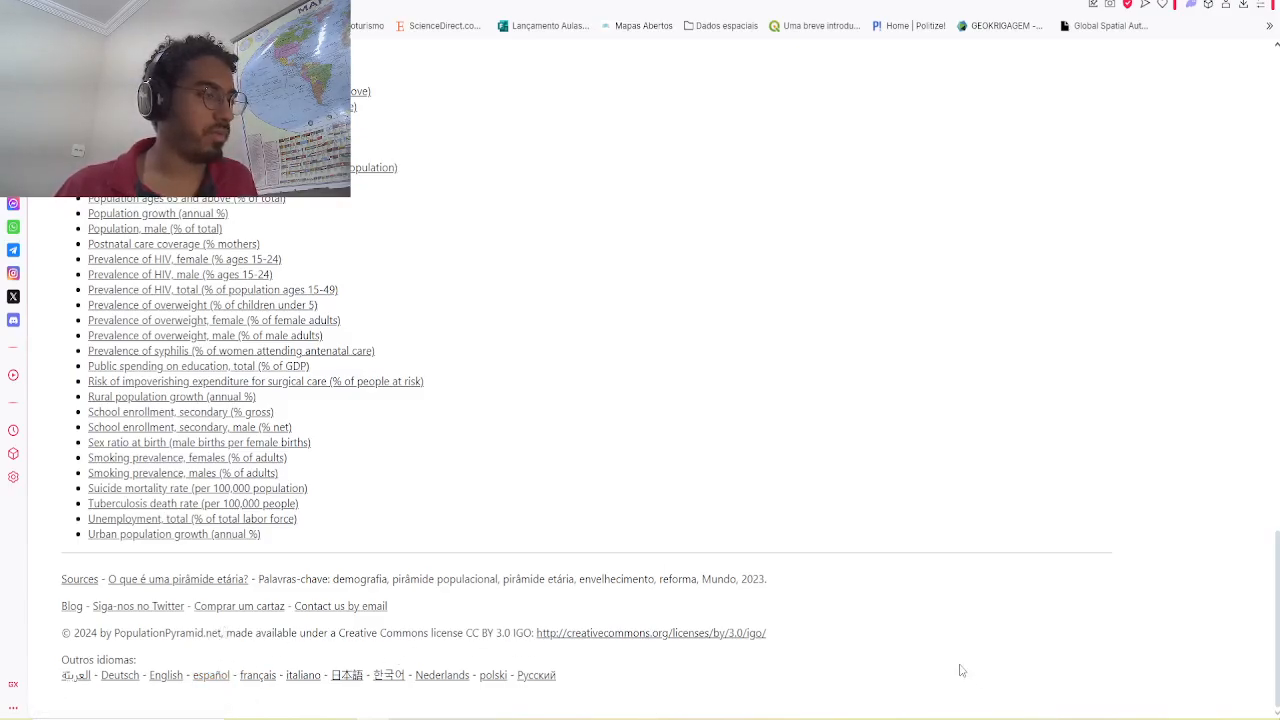
scroll(823, 457, "up", 20)
scroll(822, 460, "up", 1)
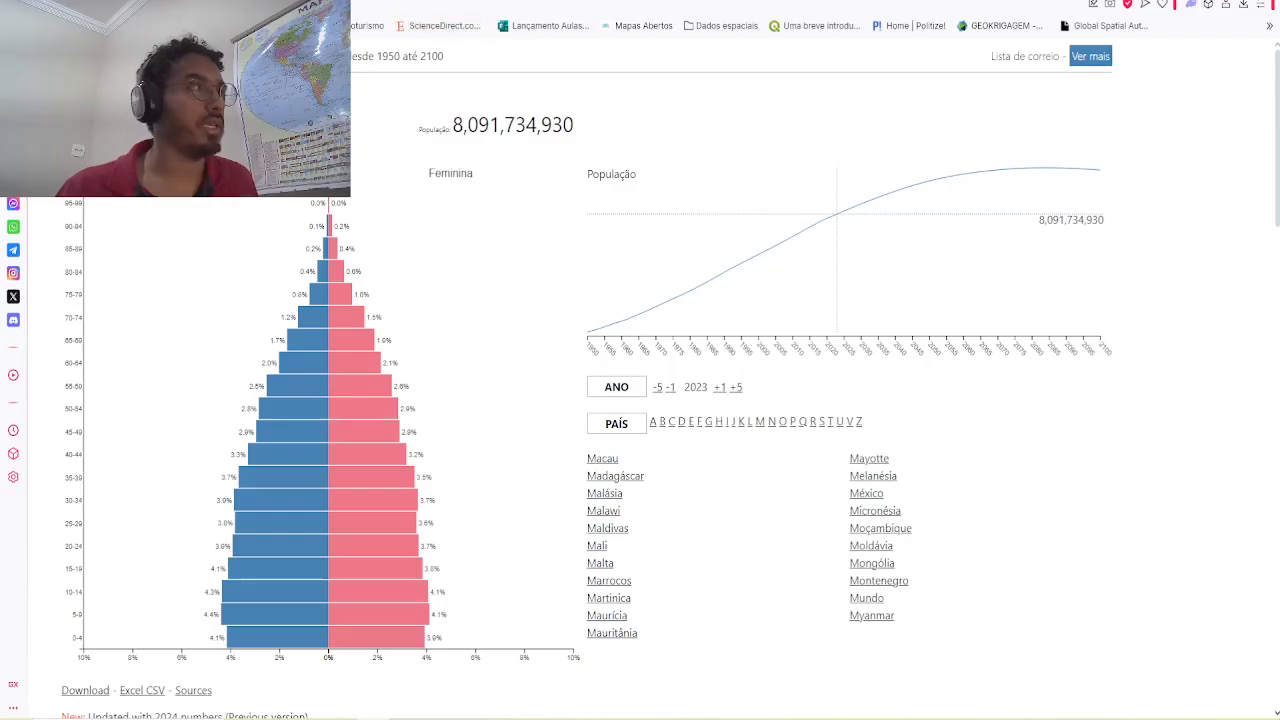
scroll(661, 390, "down", 1)
scroll(661, 390, "up", 1)
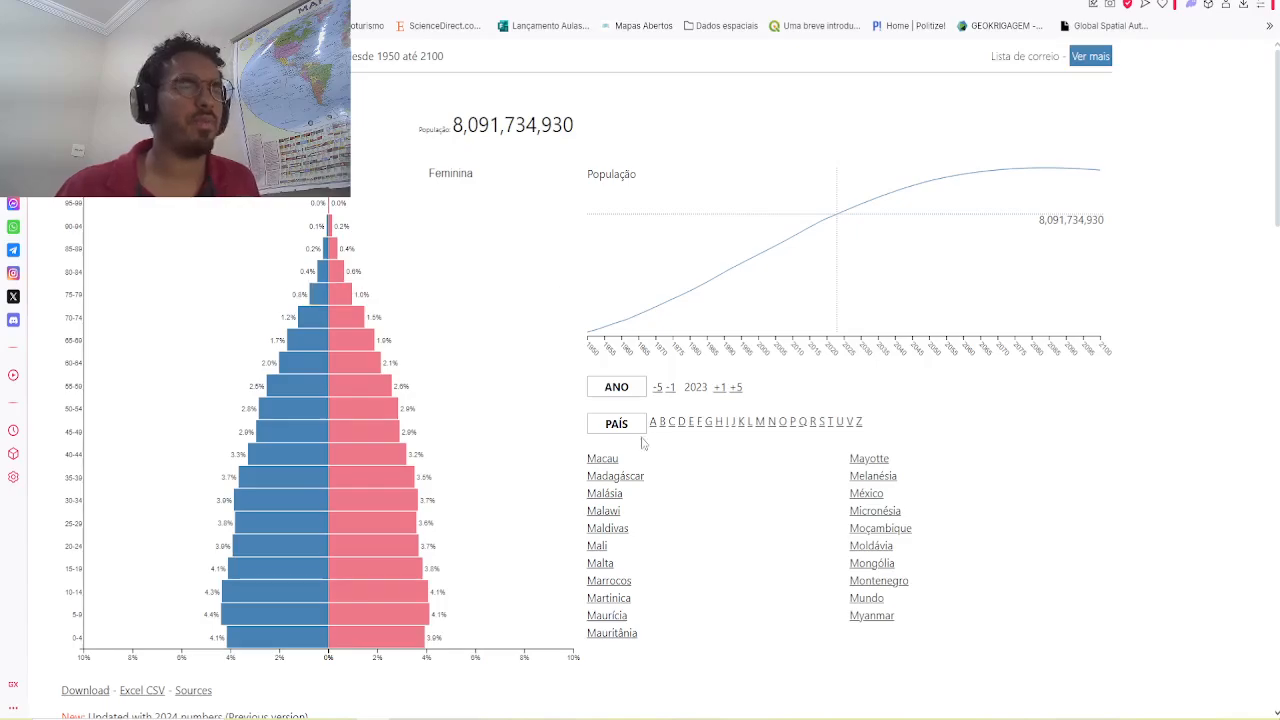
mouse_move(318, 400)
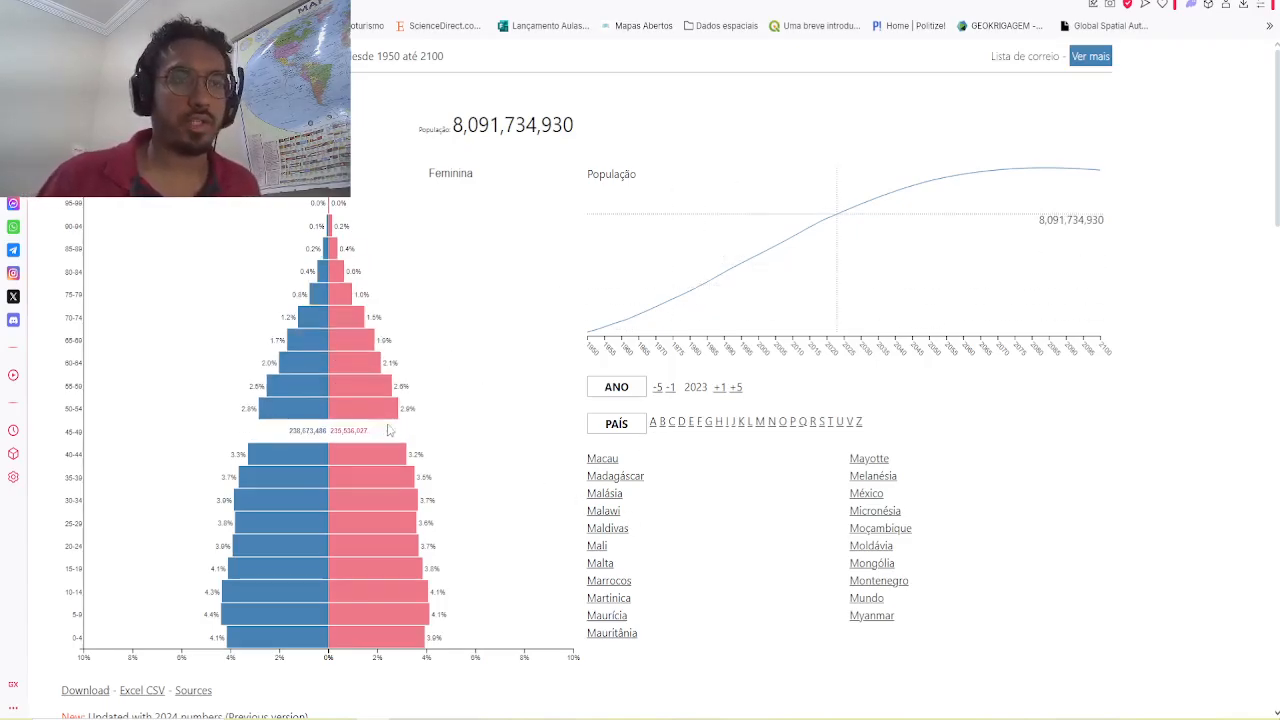
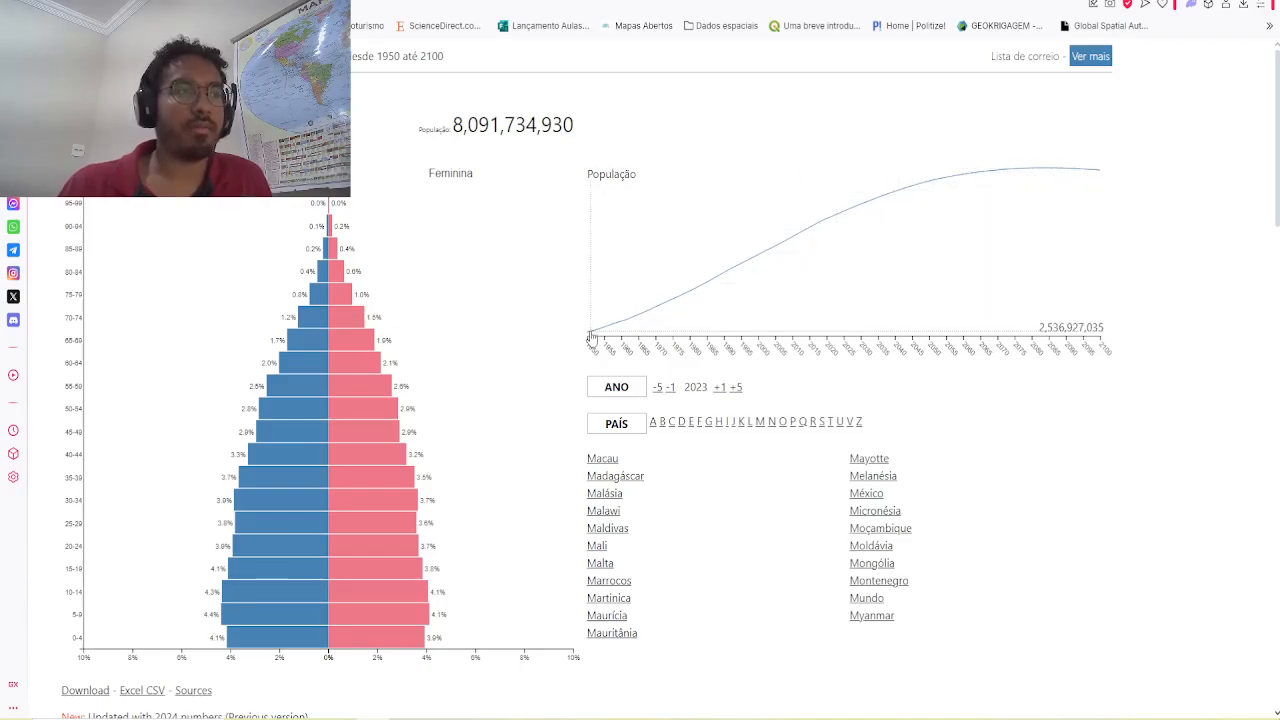
Step: Show the world pyramid for 1951 and 2100, and set its year to 2025 on the population curve
left_click(590, 337)
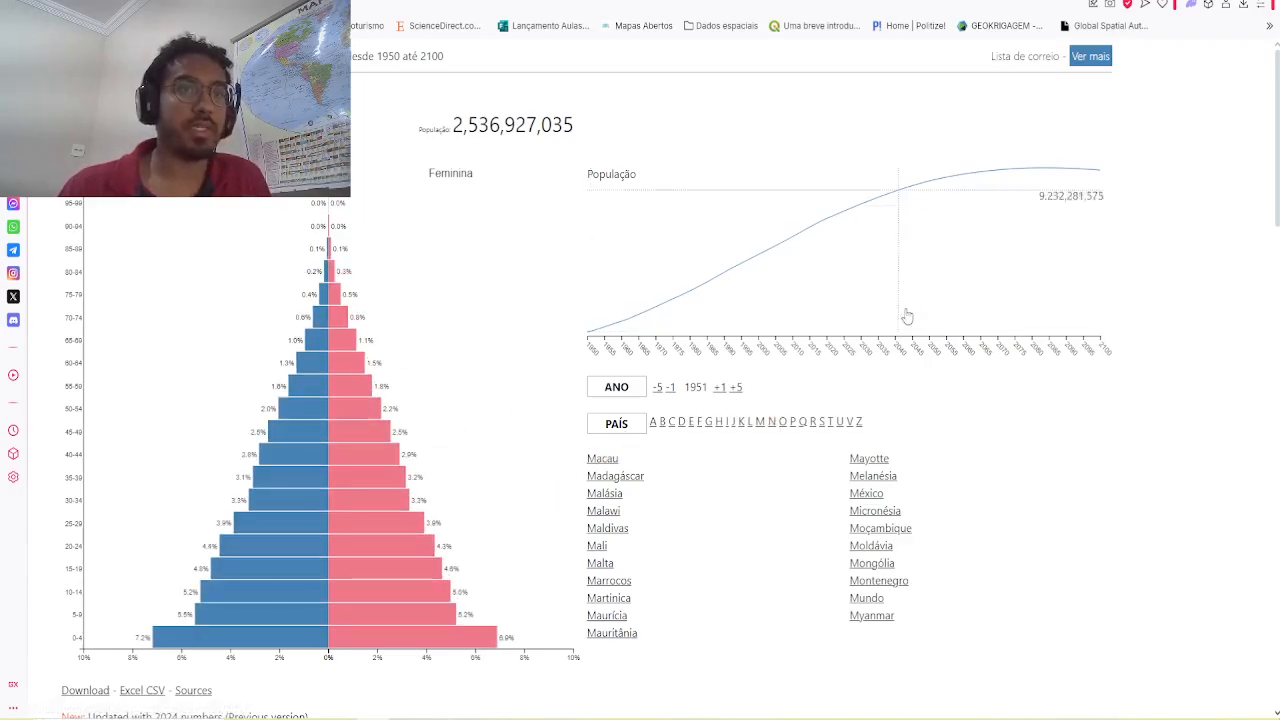
left_click(1101, 176)
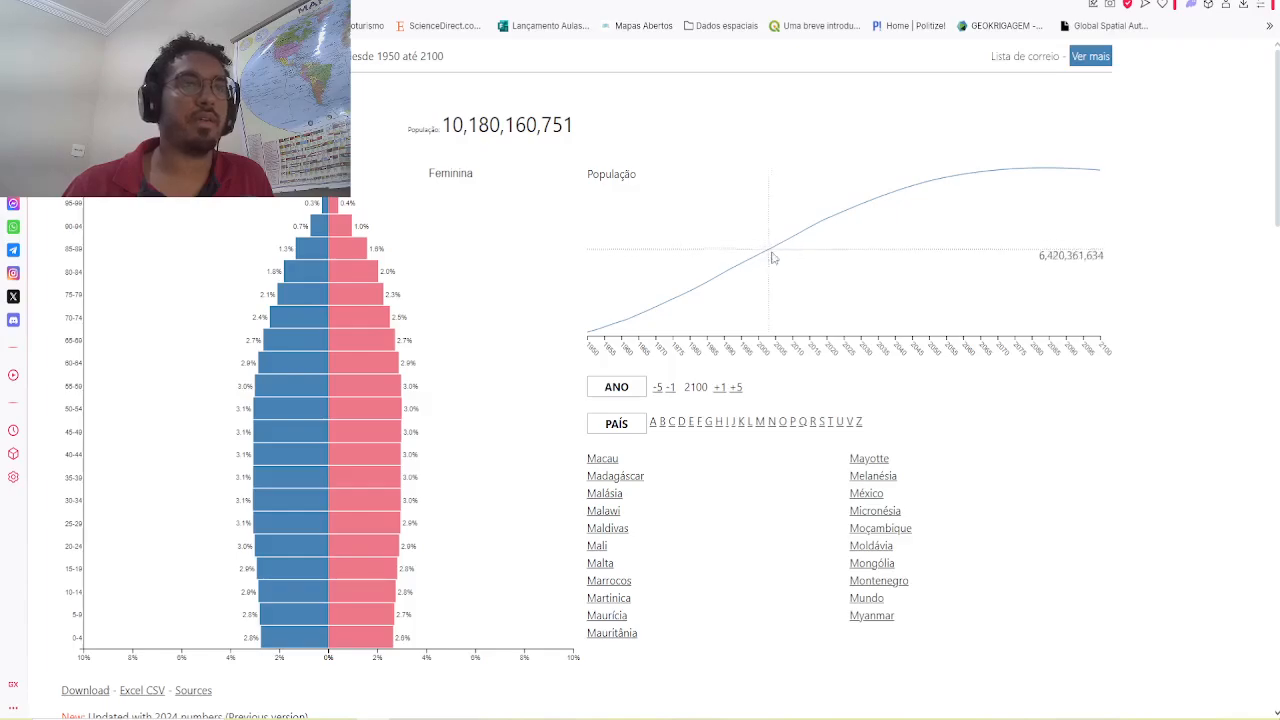
left_click(844, 268)
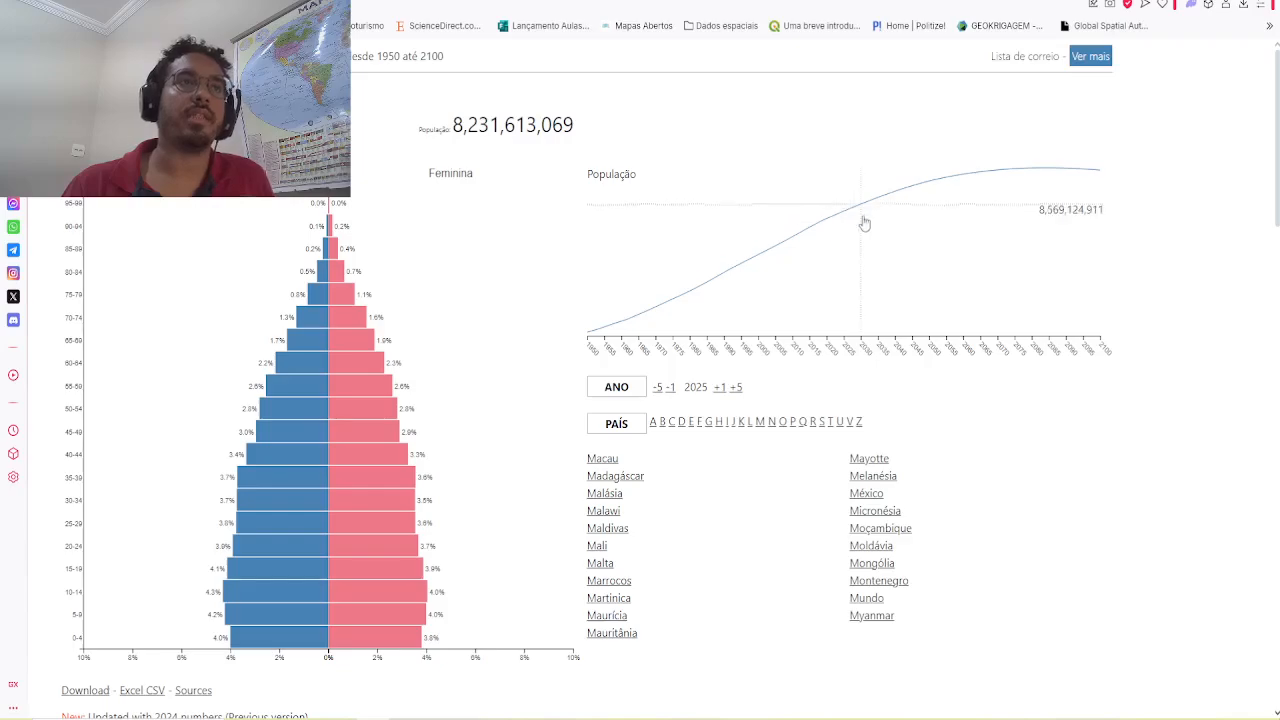
right_click(855, 243)
left_click(1203, 309)
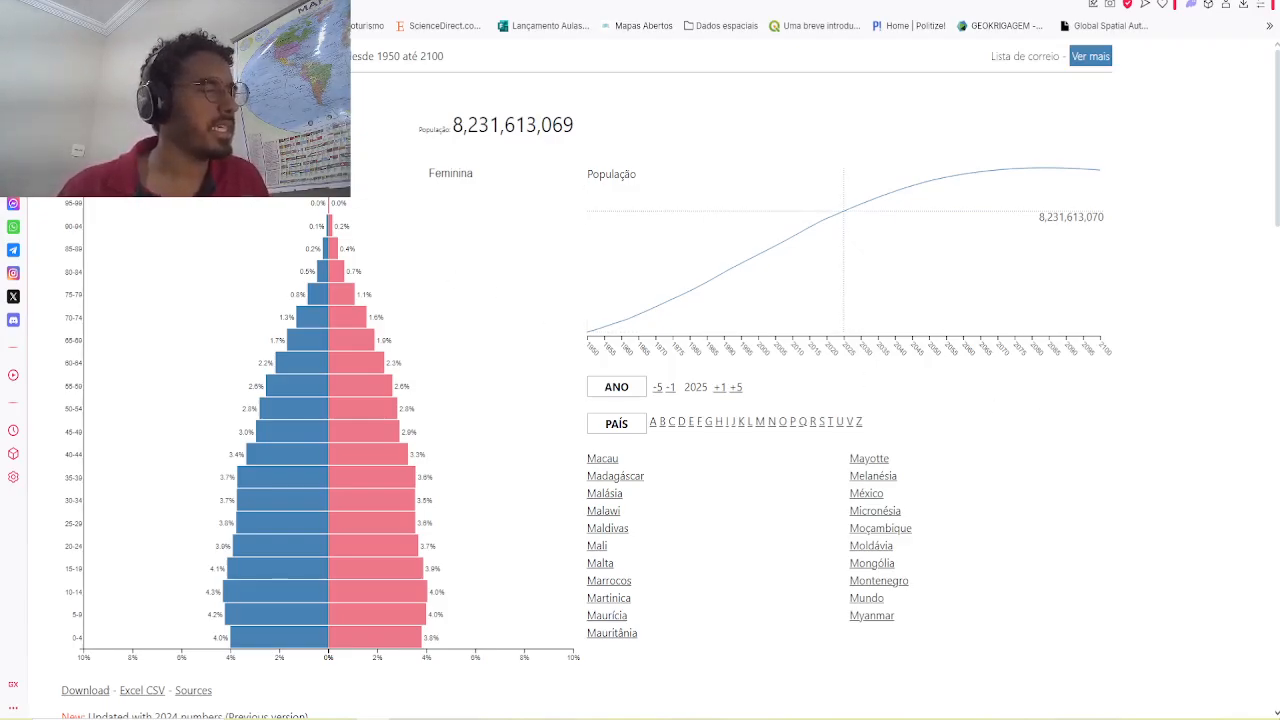
Step: Switch the 2025 population pyramid from the world to Alemanha
mouse_move(118, 205)
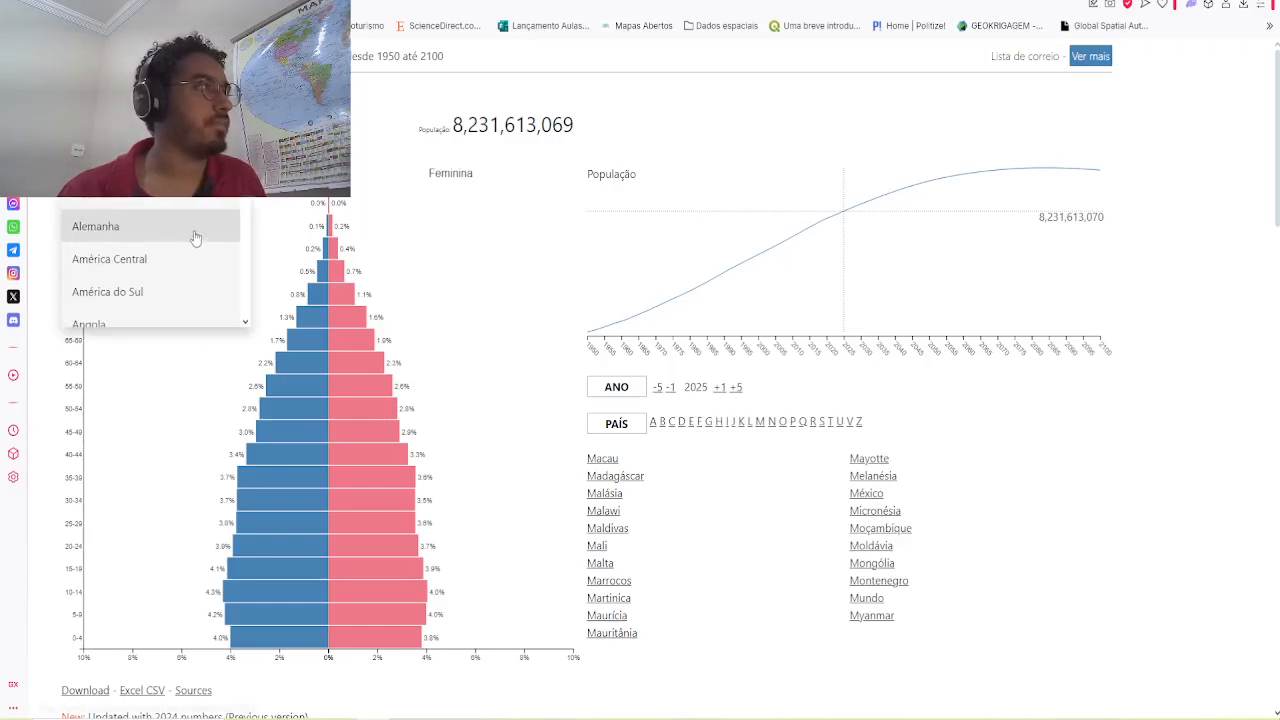
scroll(183, 218, "down", 3)
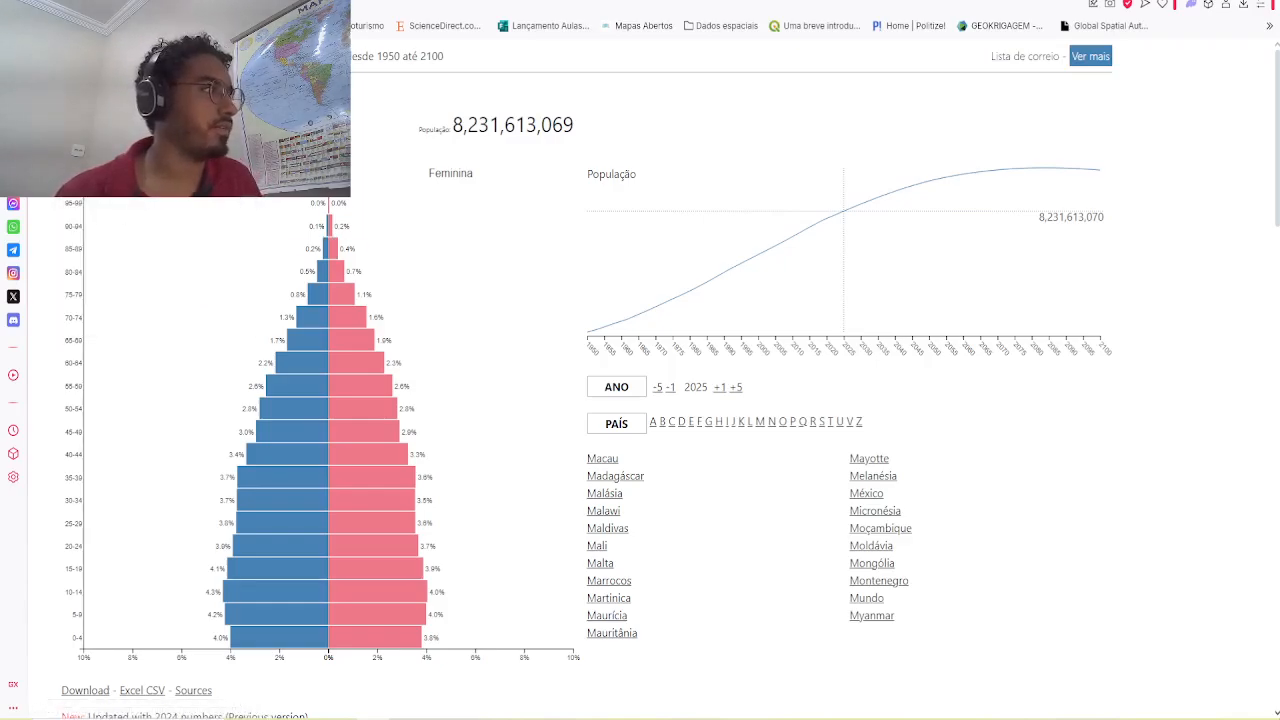
left_click(138, 221)
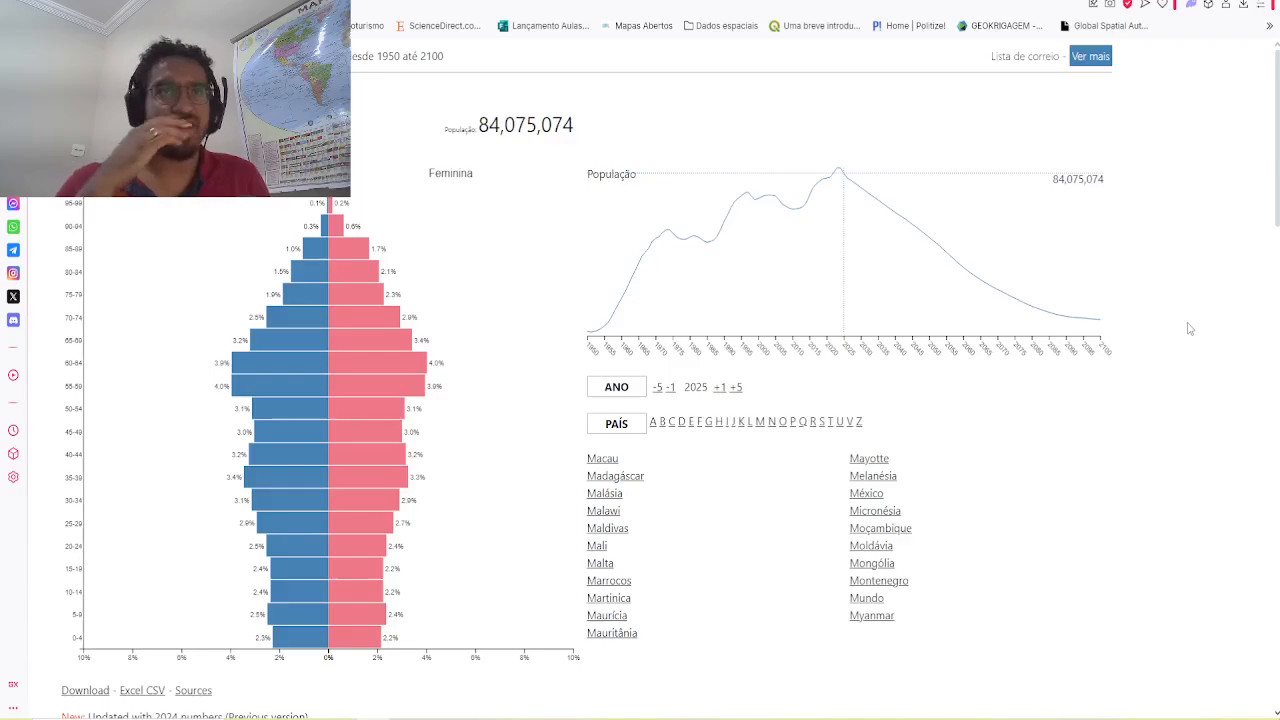
Step: View the downloadable image of Germany's 2025 pyramid and return to the country page
scroll(93, 627, "down", 3)
scroll(93, 627, "up", 2)
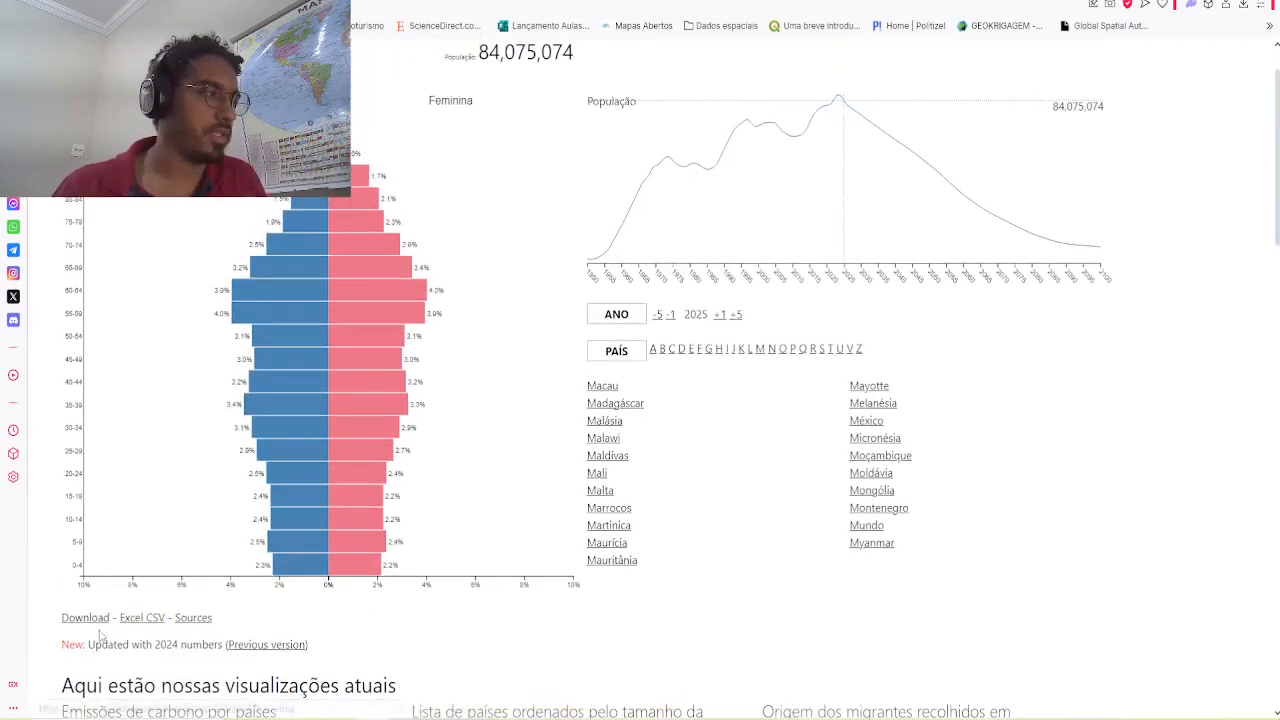
left_click(92, 624)
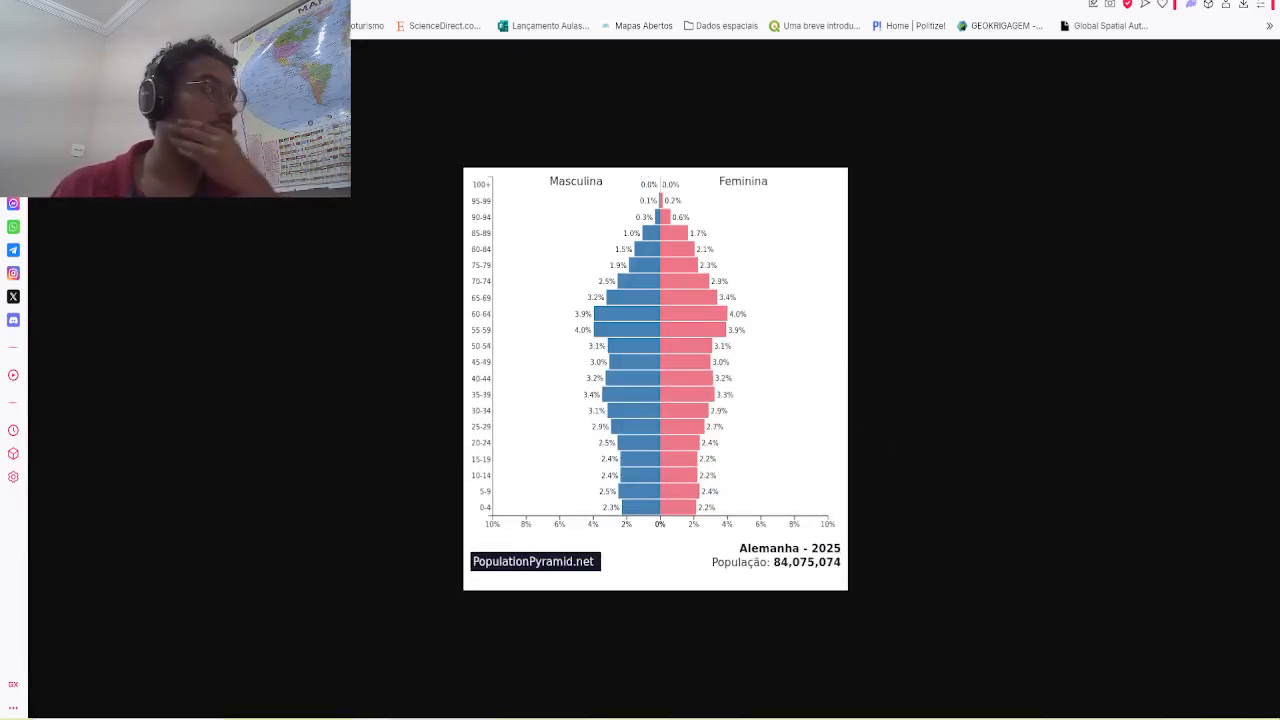
key("alt+Left")
Step: Download Germany's 2025 pyramid data as Excel CSV and open the file in LibreOffice Calc
scroll(258, 672, "down", 1)
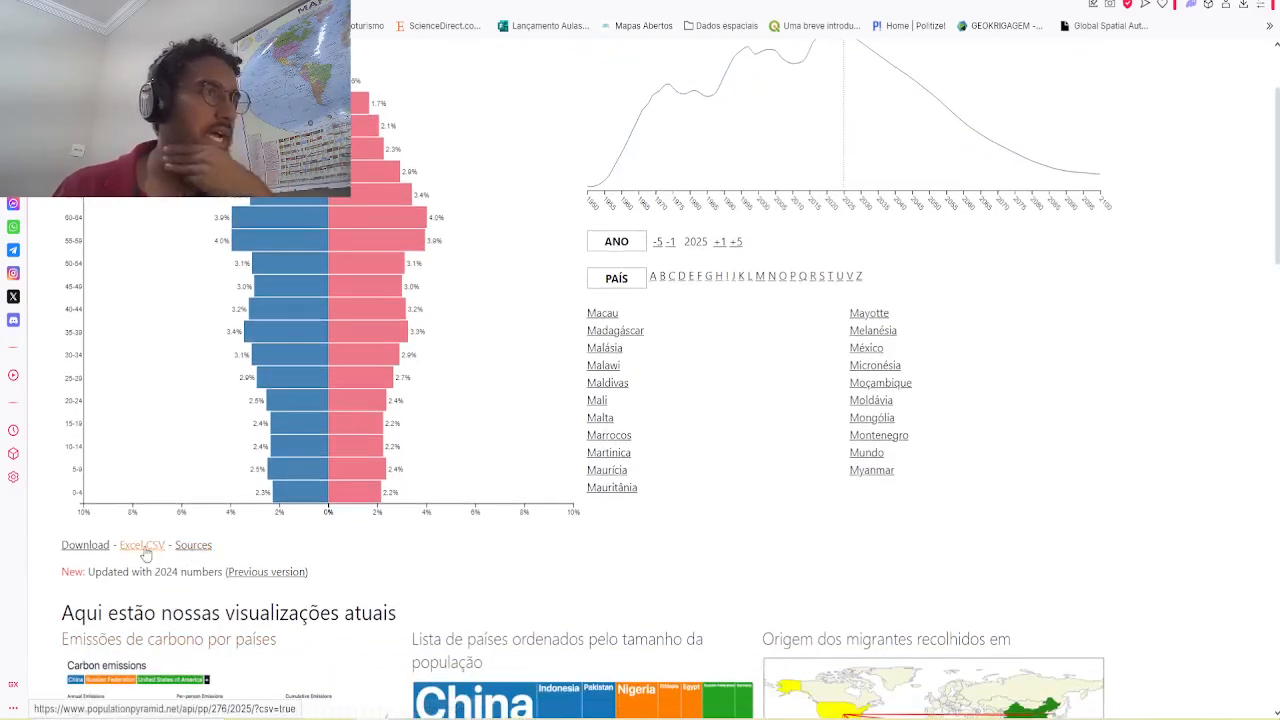
left_click(145, 553)
left_click(1146, 58)
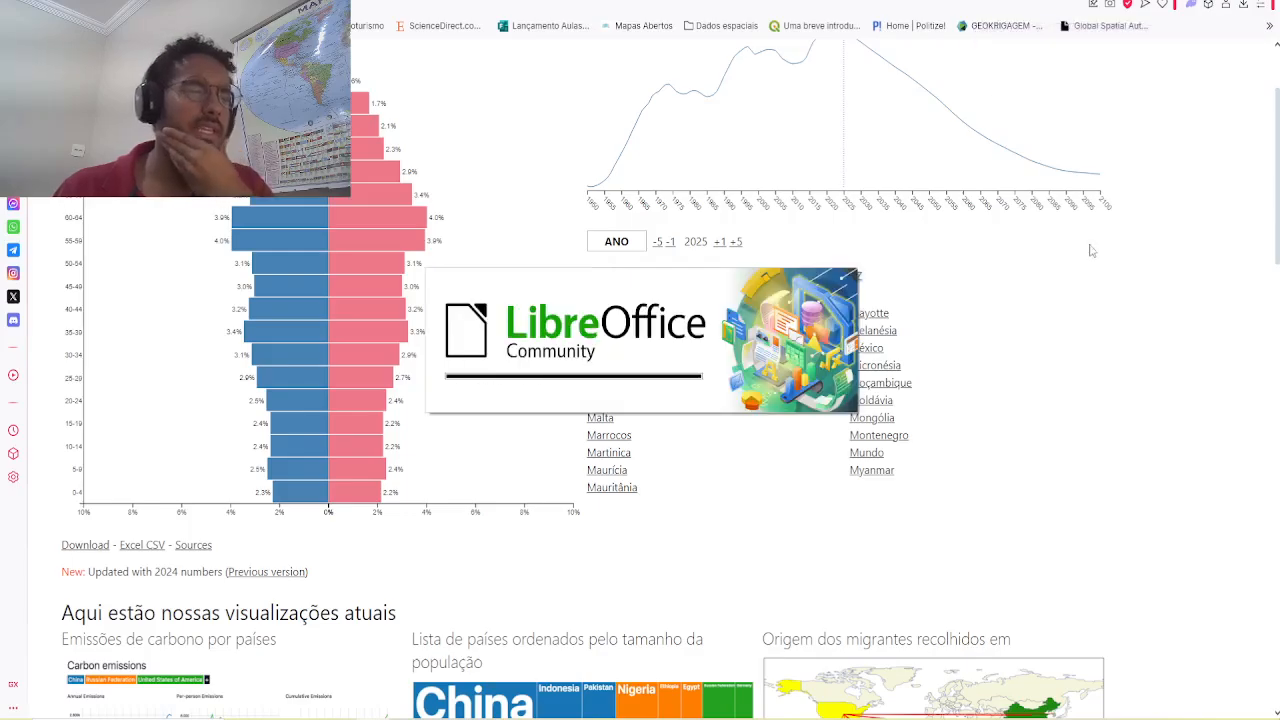
key("Return")
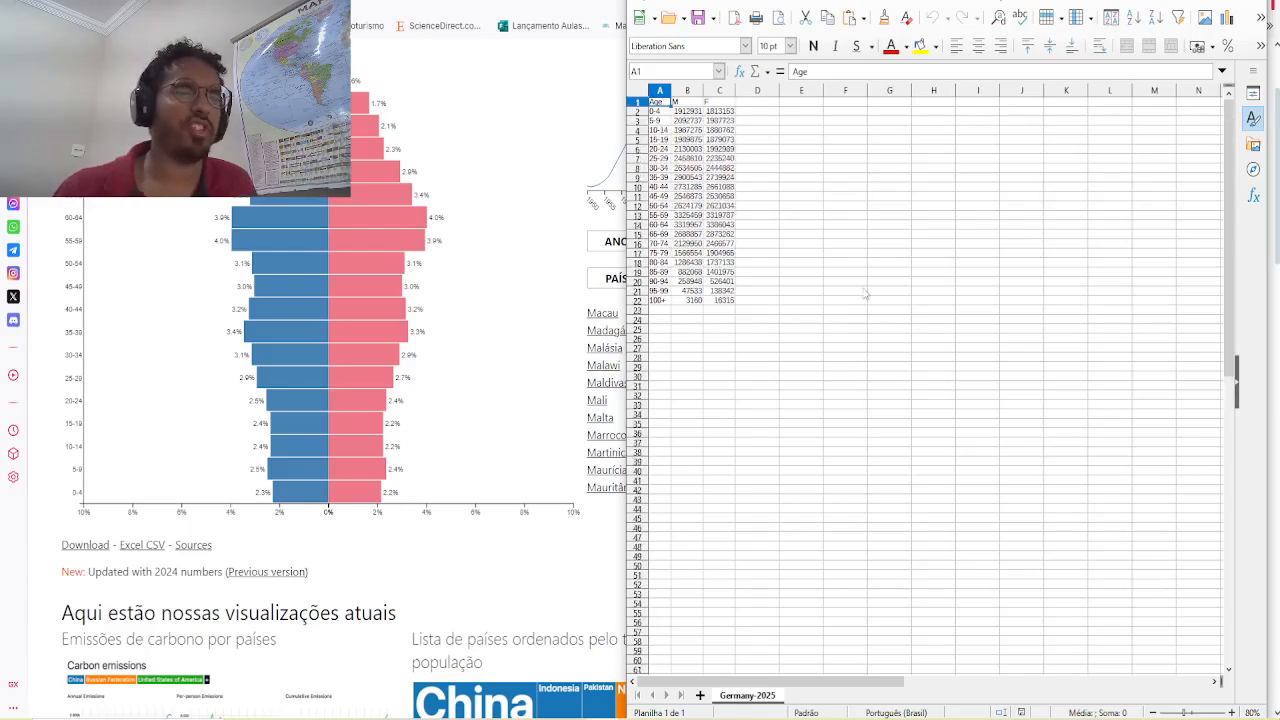
Step: Return to the pyramid page in the browser and switch the country to Brasil from the countries starting with B
left_click(500, 550)
scroll(318, 668, "up", 1)
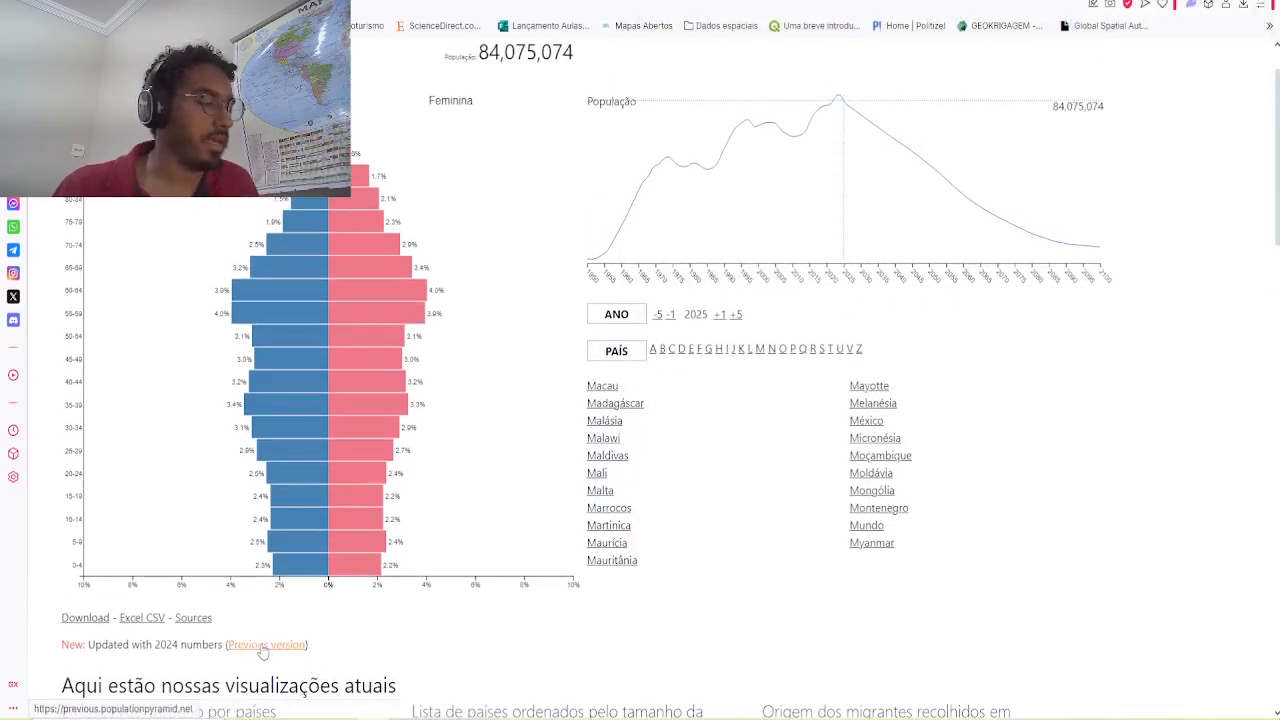
scroll(263, 651, "up", 1)
scroll(263, 651, "down", 1)
scroll(263, 651, "up", 1)
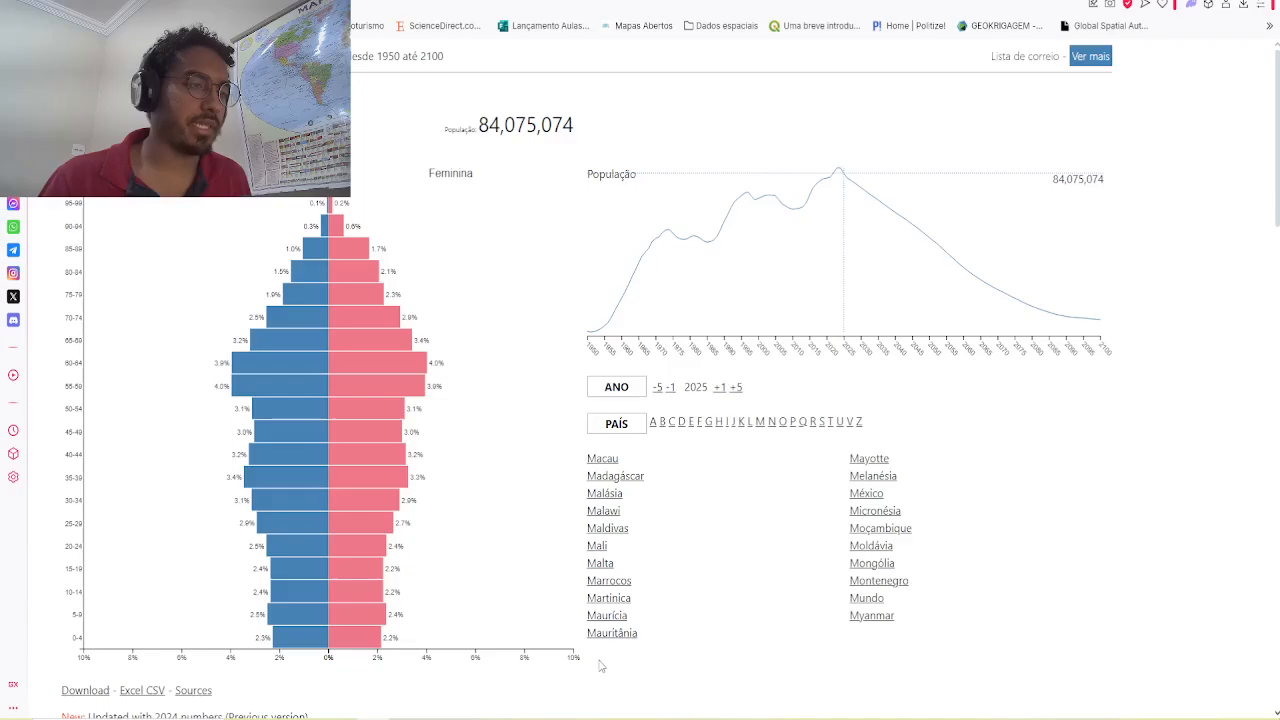
left_click_drag(598, 664, 333, 641)
left_click(296, 669)
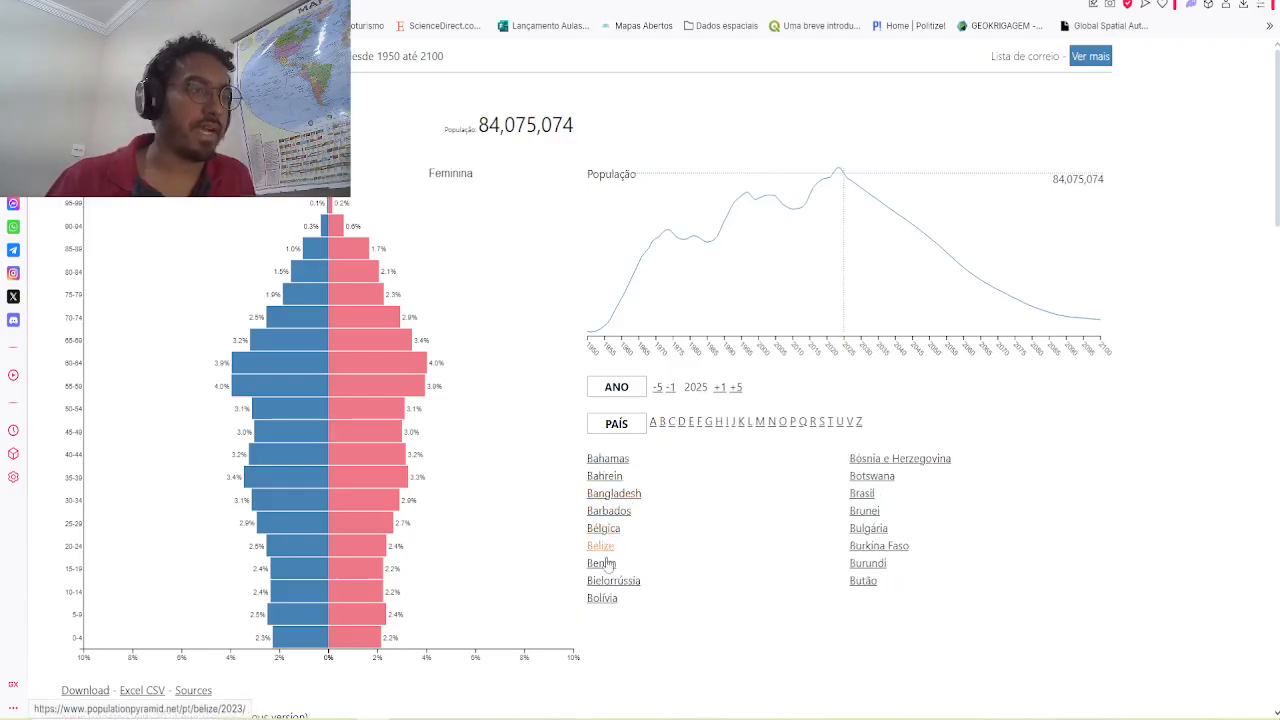
left_click(871, 501)
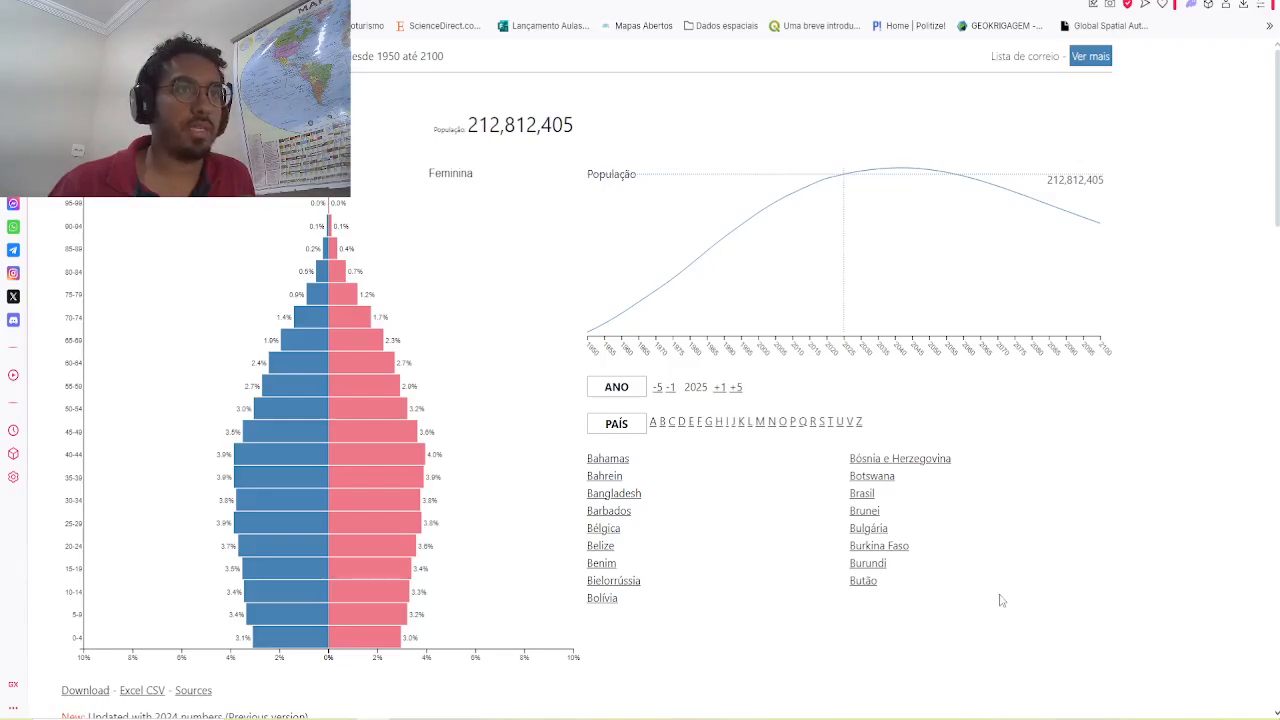
Step: Examine the data update note below Brazil's pyramid
scroll(230, 650, "down", 3)
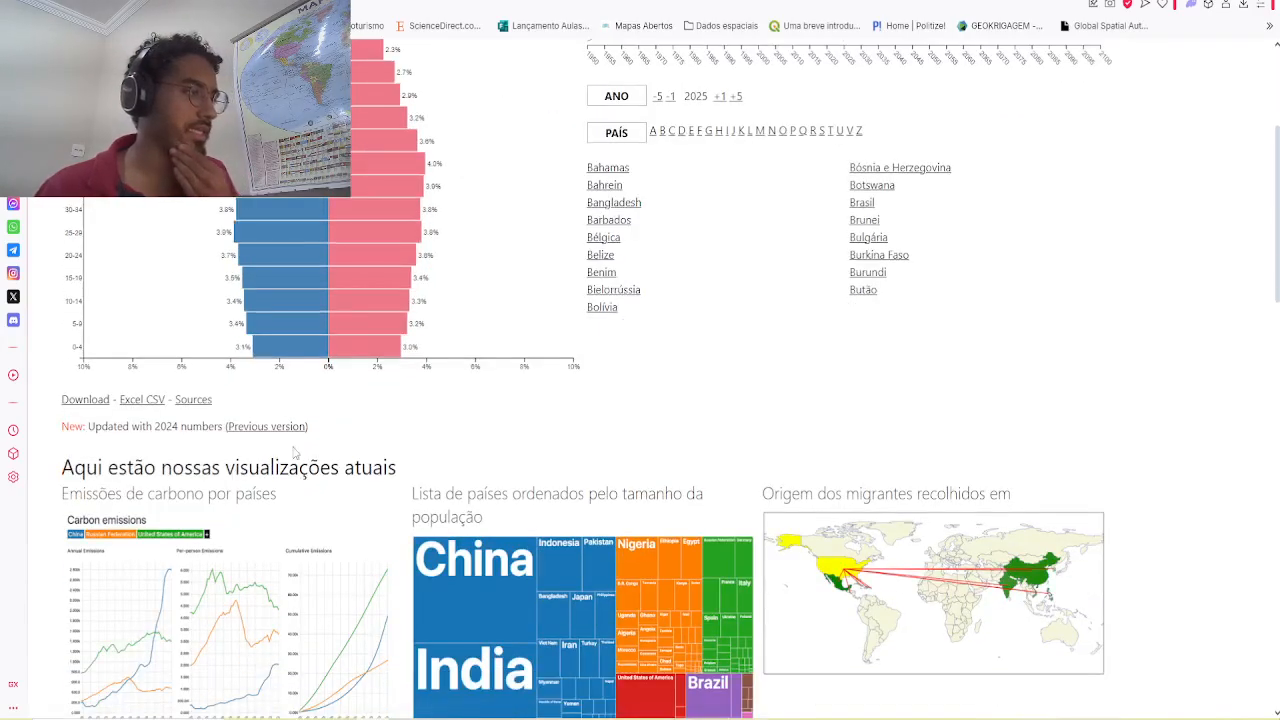
double_click(166, 426)
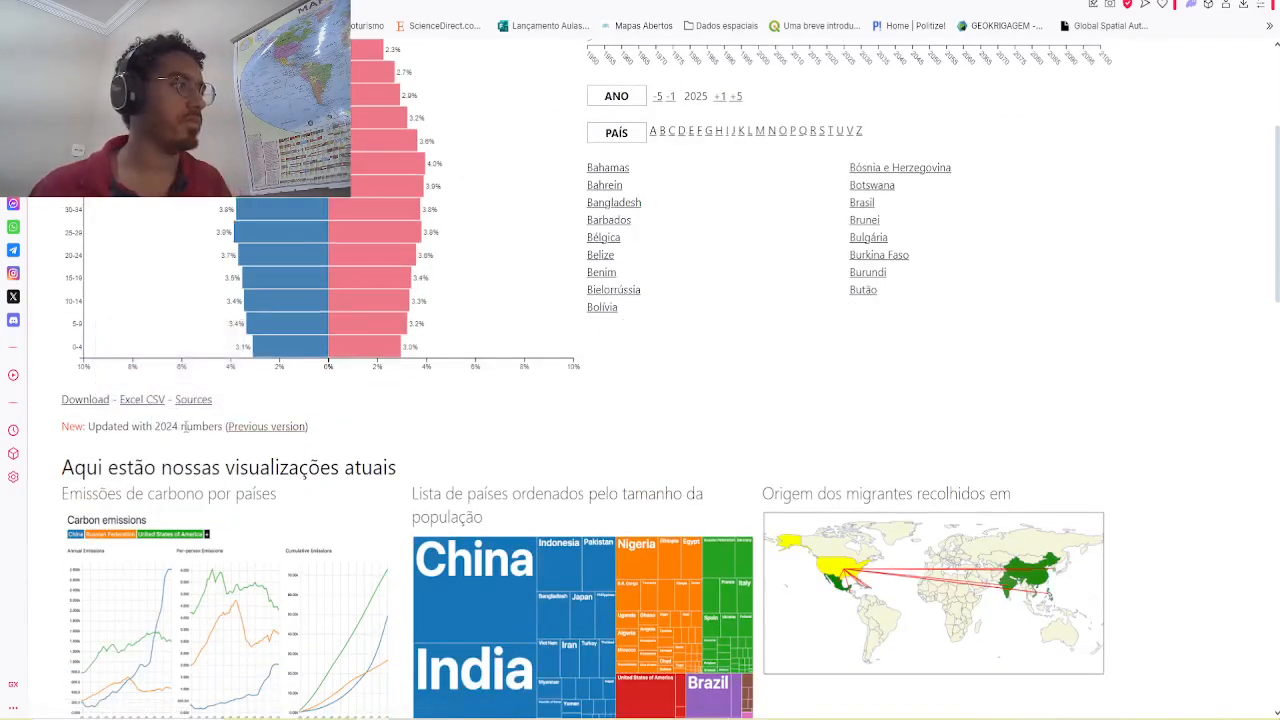
left_click(172, 426)
Step: Step Brazil's pyramid back year by year to 2021, and set its year to 2024
scroll(826, 428, "up", 2)
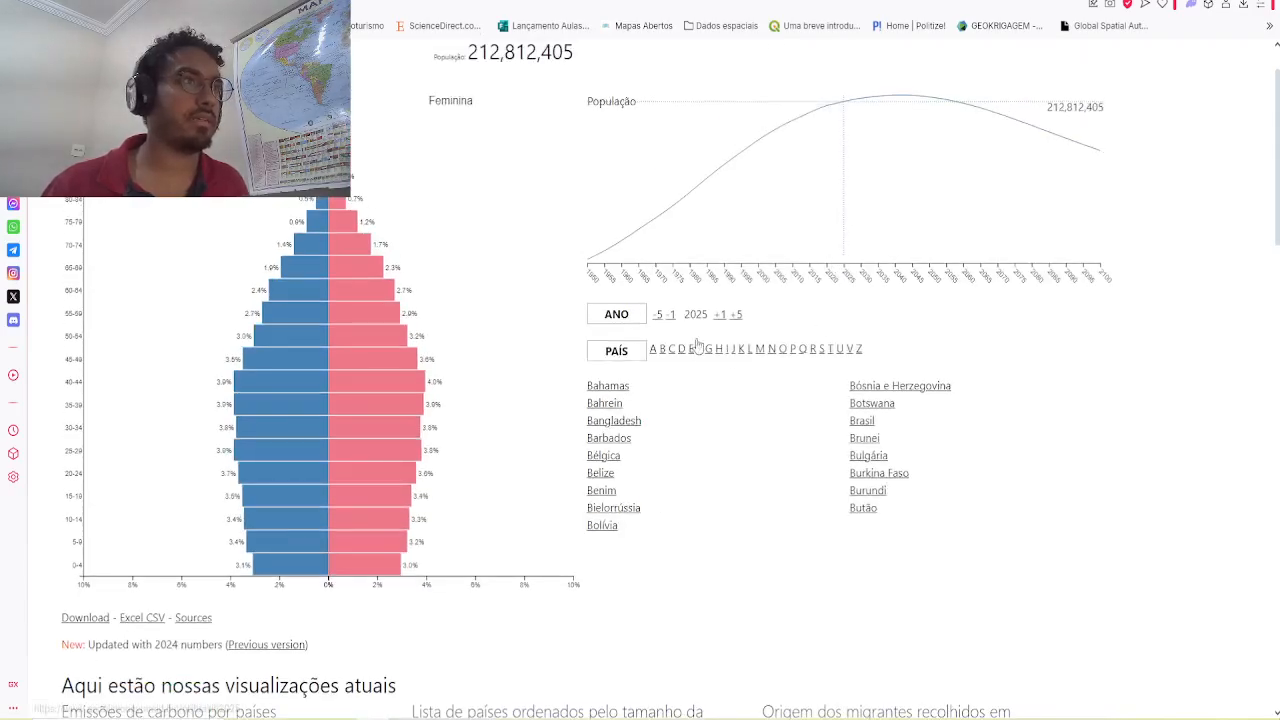
left_click(672, 318)
left_click(672, 318)
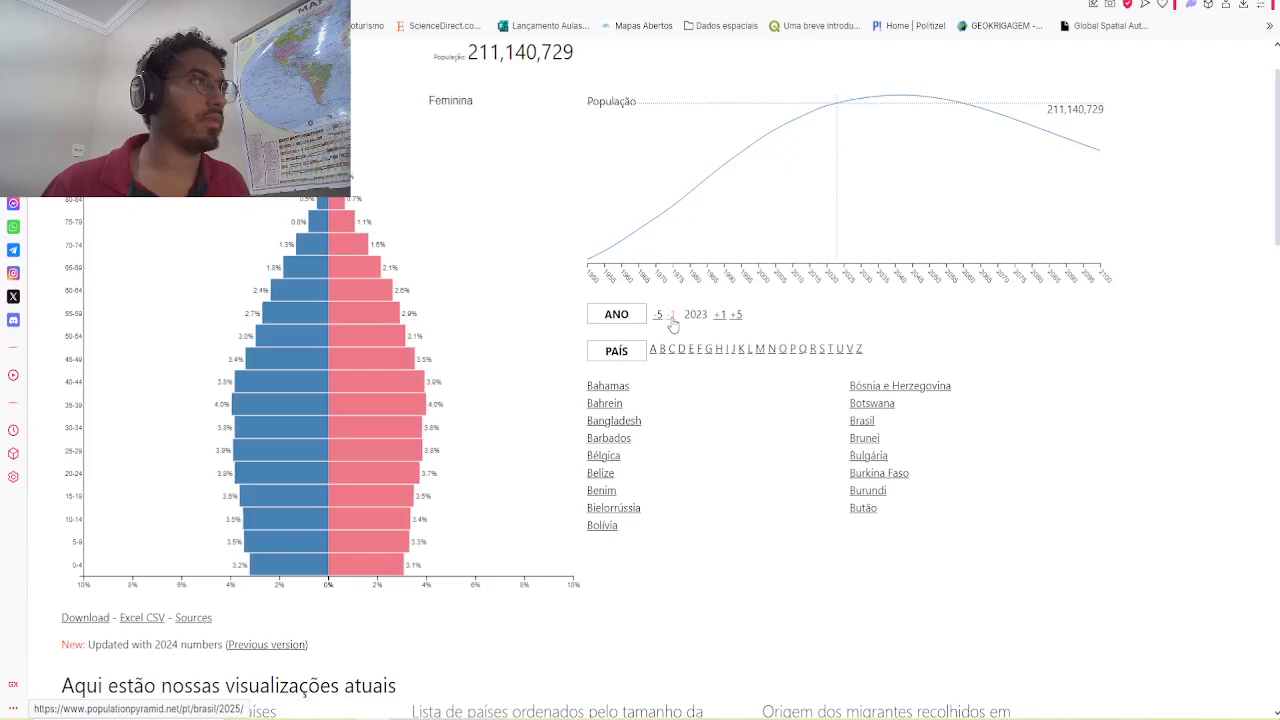
left_click(672, 318)
left_click(672, 318)
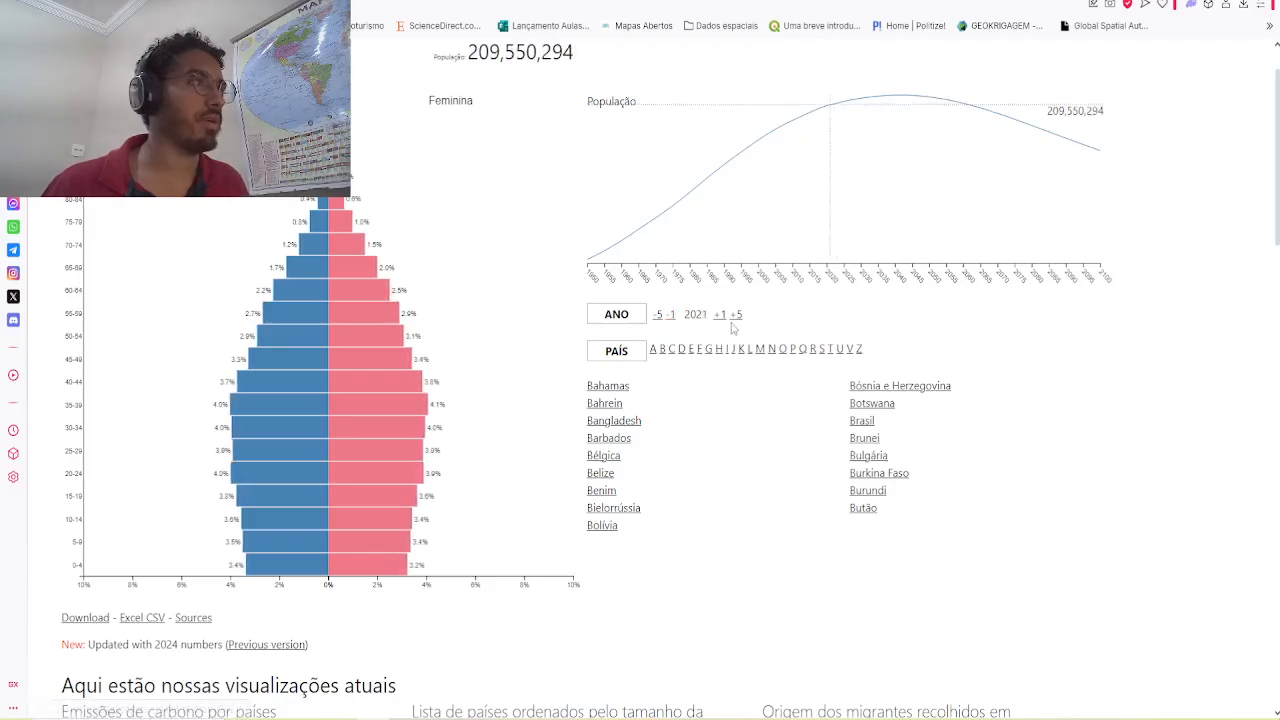
left_click(721, 317)
left_click(721, 317)
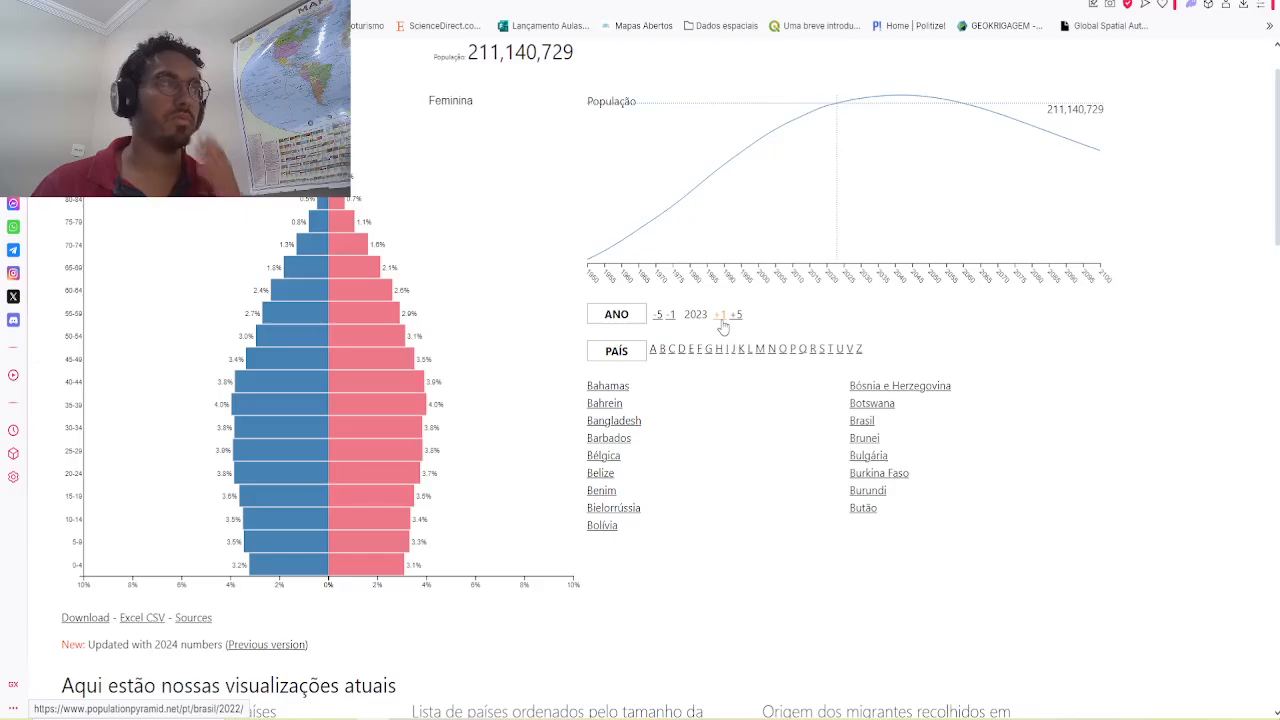
left_click(721, 317)
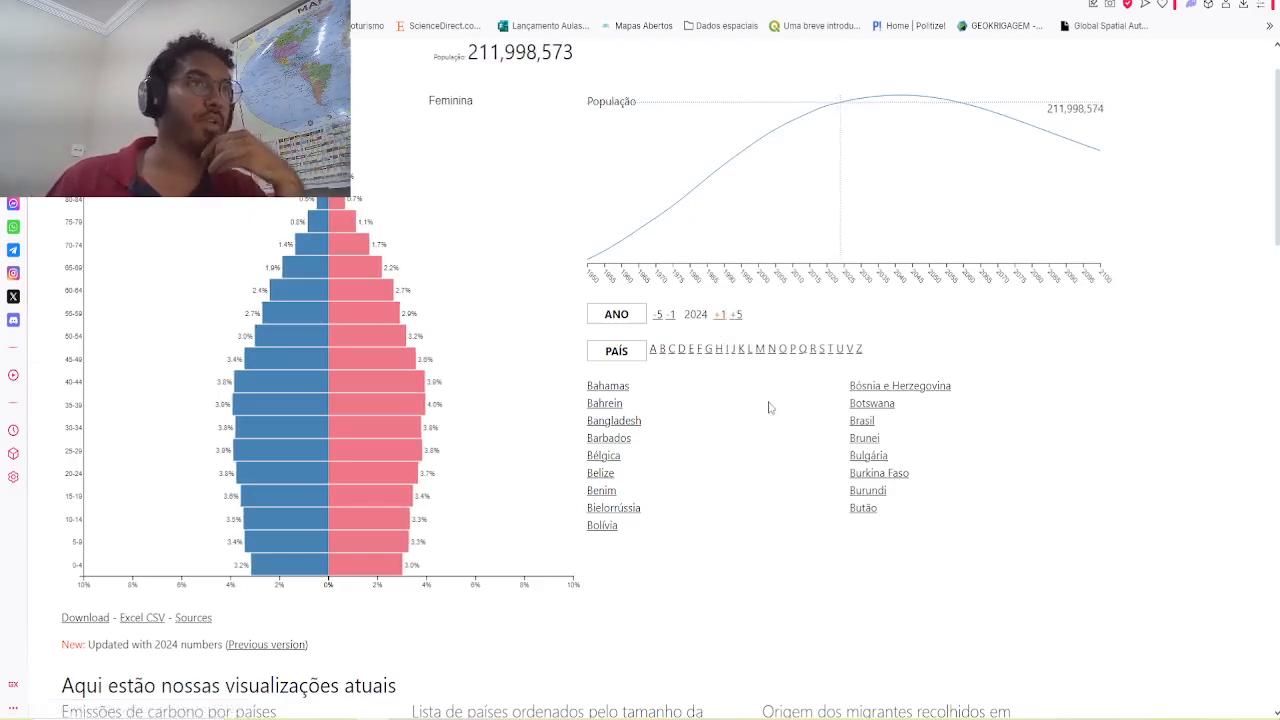
Step: Review the site's data sources and return to Brazil's 2024 pyramid
scroll(760, 407, "up", 1)
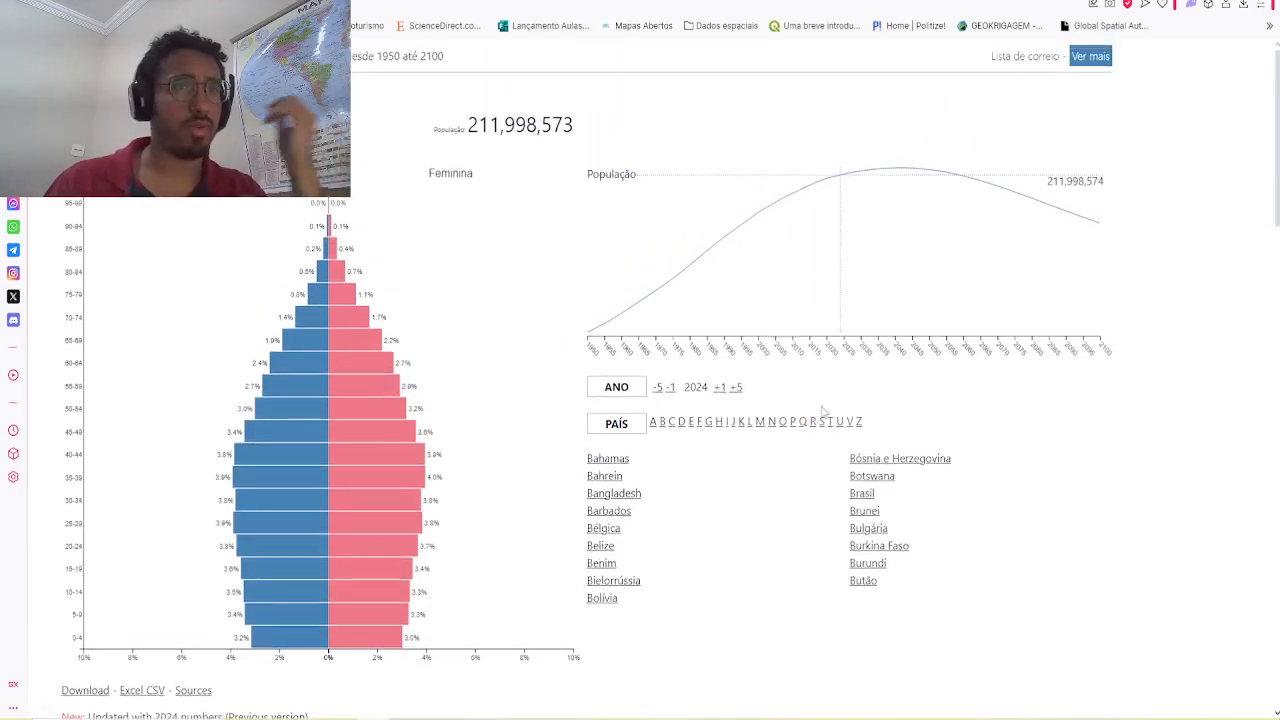
scroll(789, 314, "down", 3)
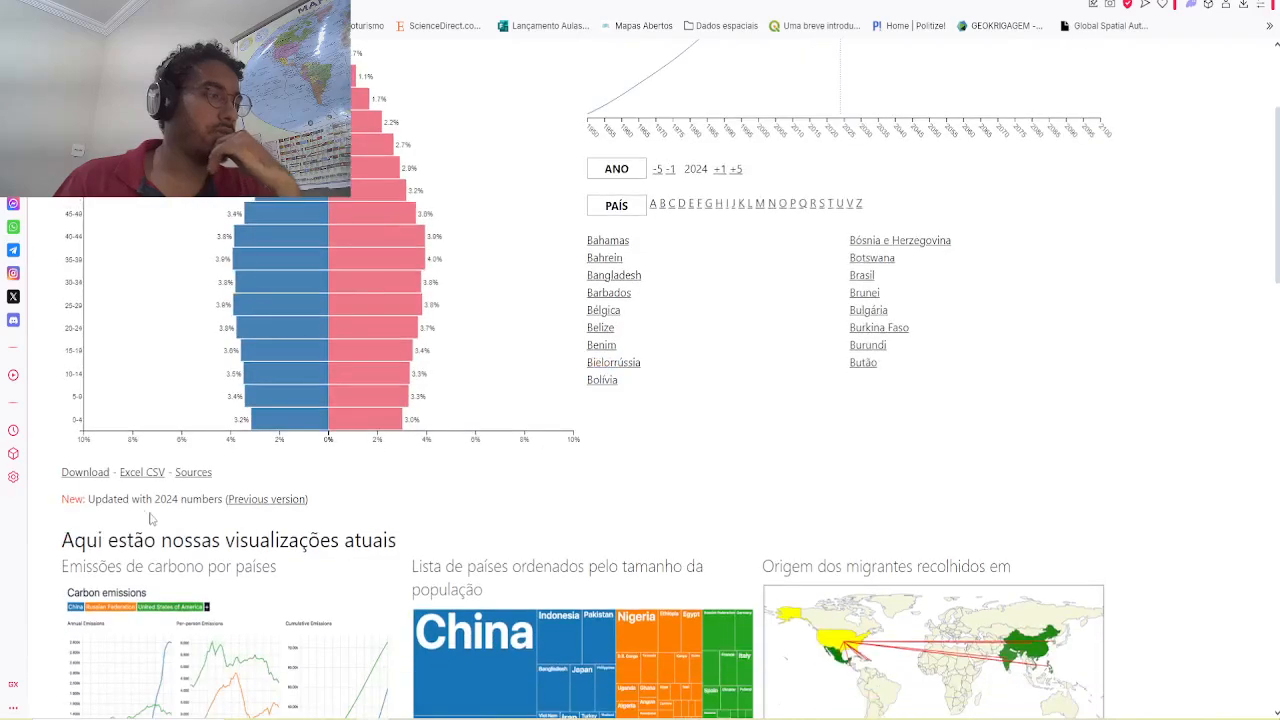
left_click(199, 479)
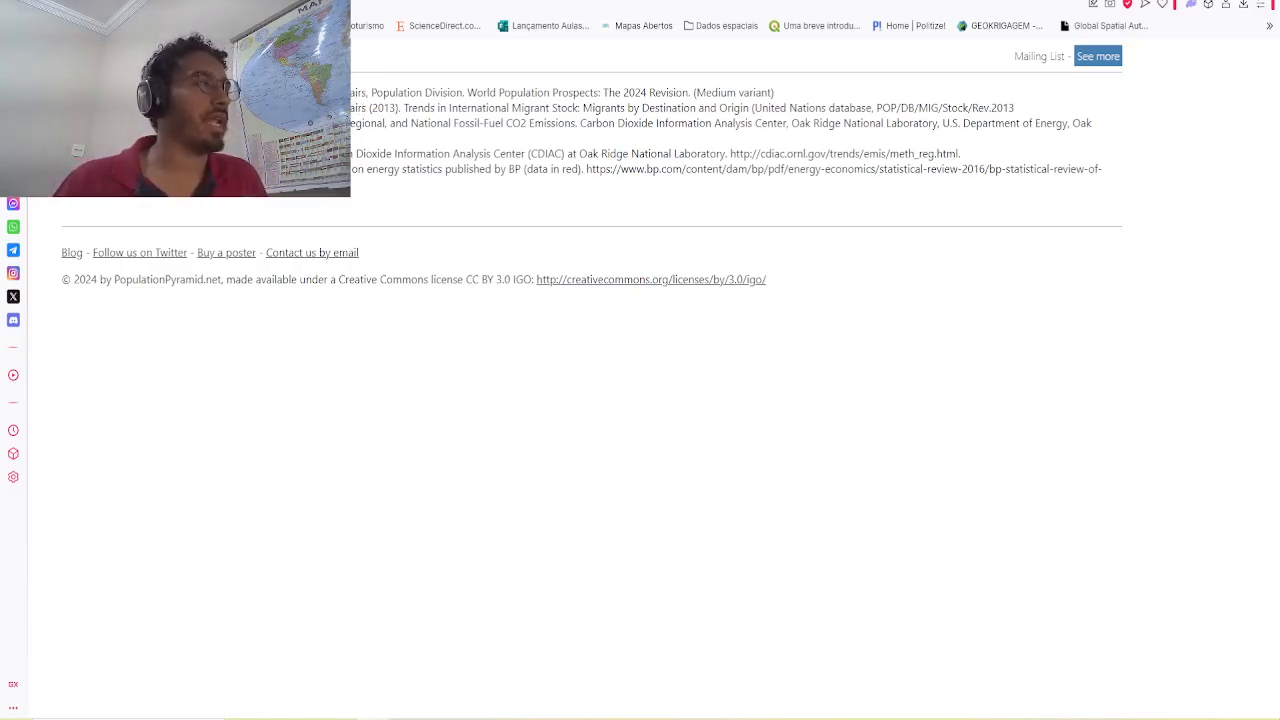
scroll(674, 331, "up", 3)
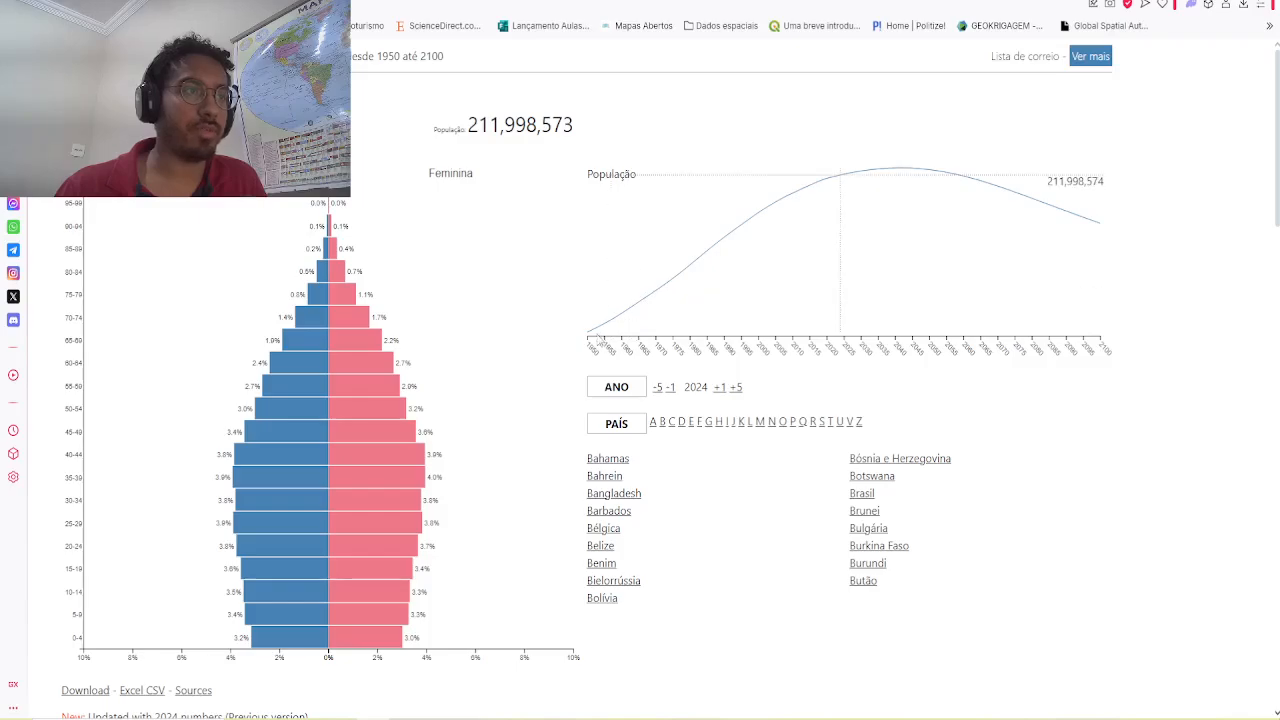
Step: Set Brazil's pyramid to the year 1950 on the population curve
left_click(590, 338)
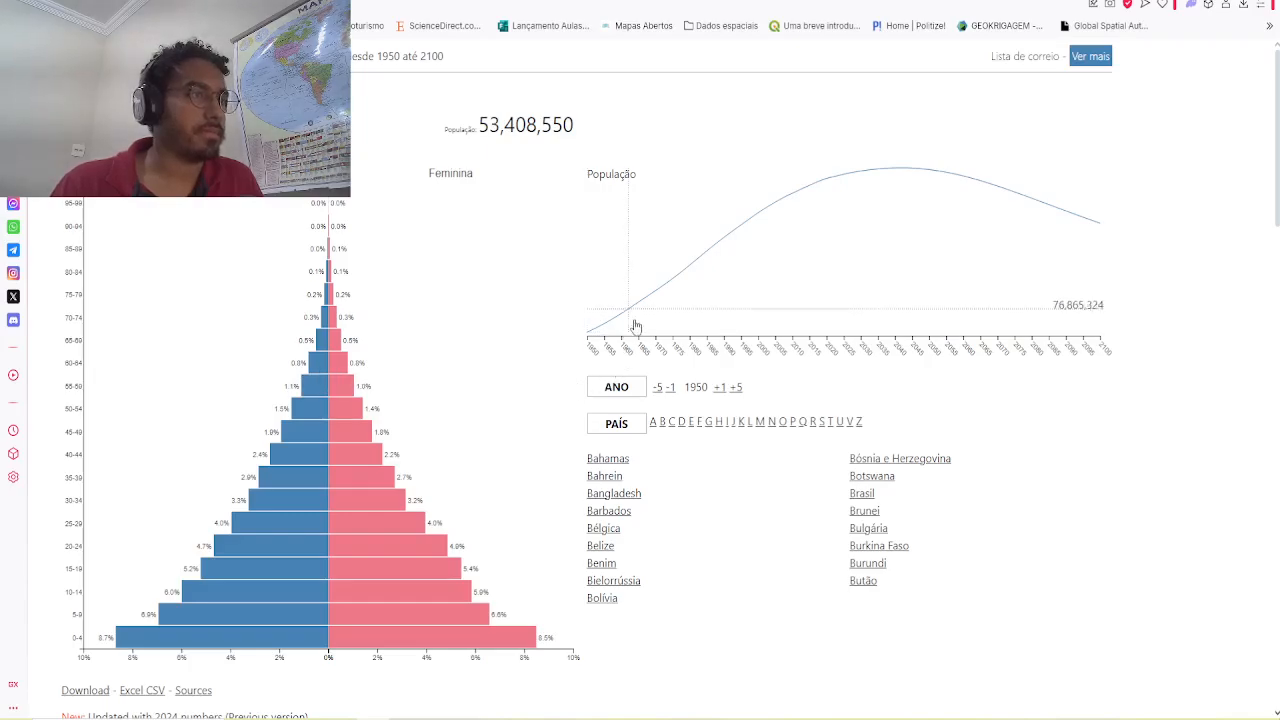
Step: Set Brazil's pyramid on the population curve to 1980, 2012, 2042, 2074 and 2099 in turn to compare its shape
left_click(690, 309)
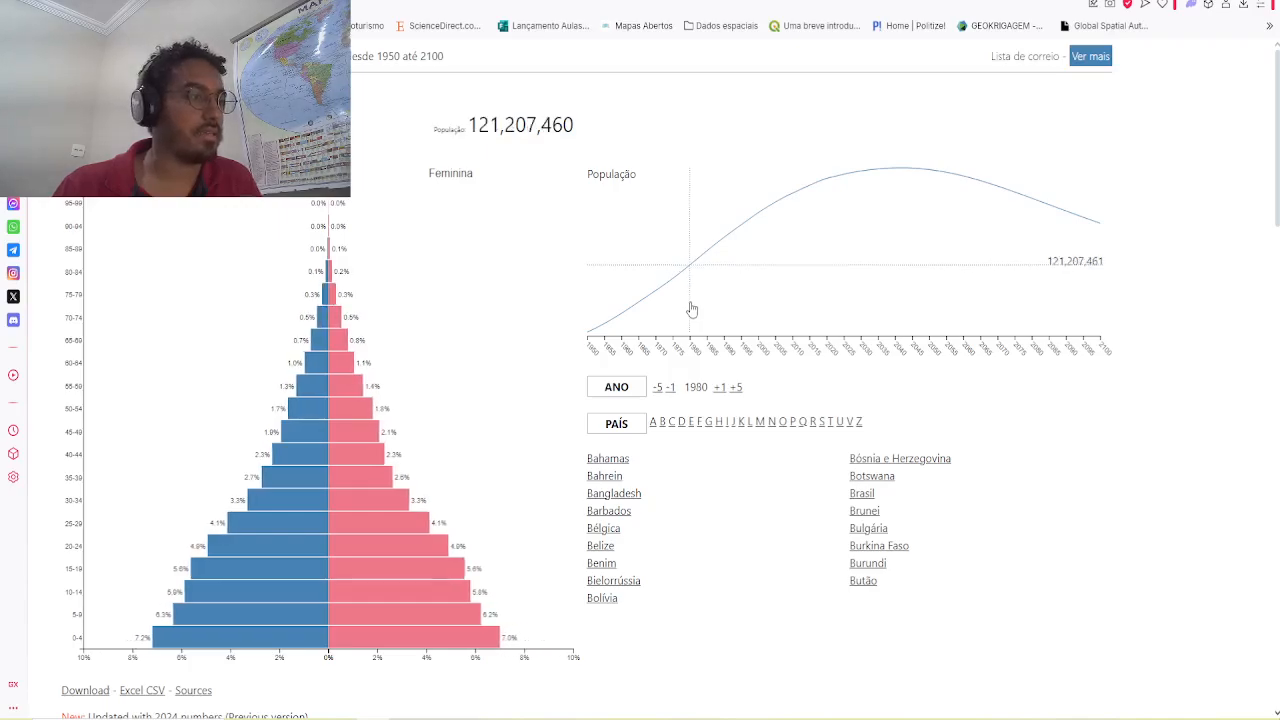
left_click(727, 297)
left_click(799, 276)
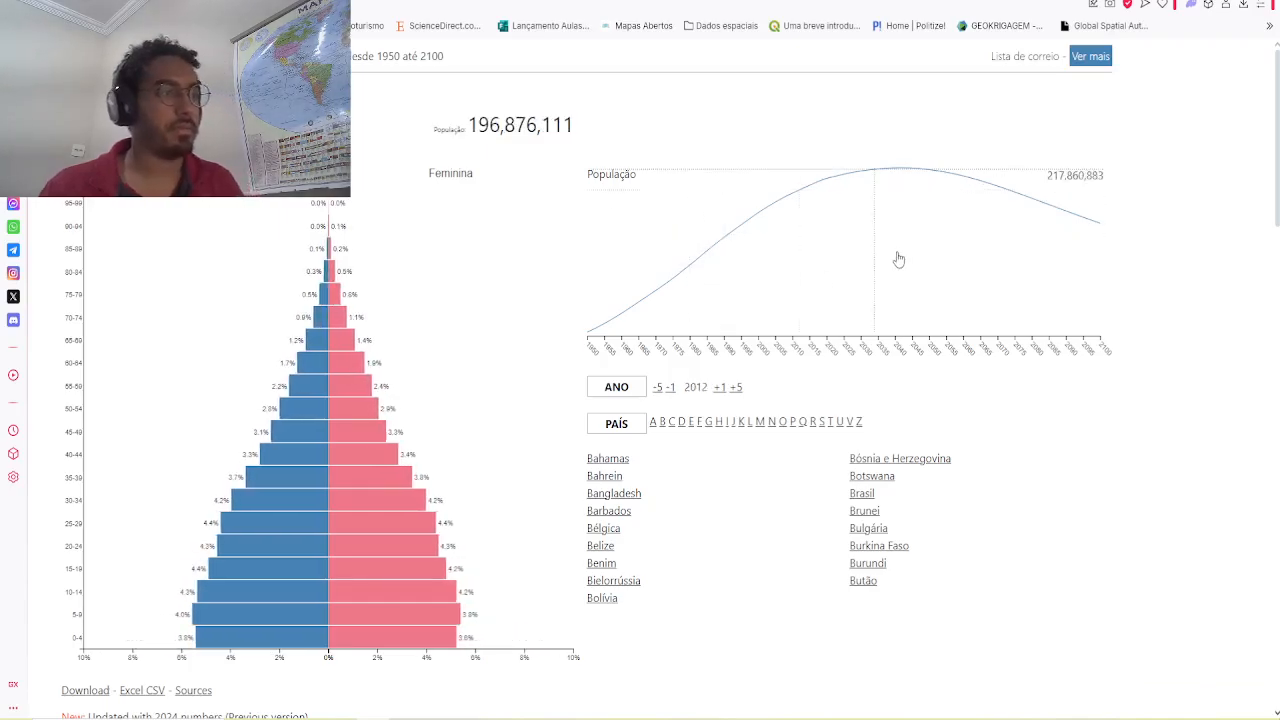
left_click(902, 263)
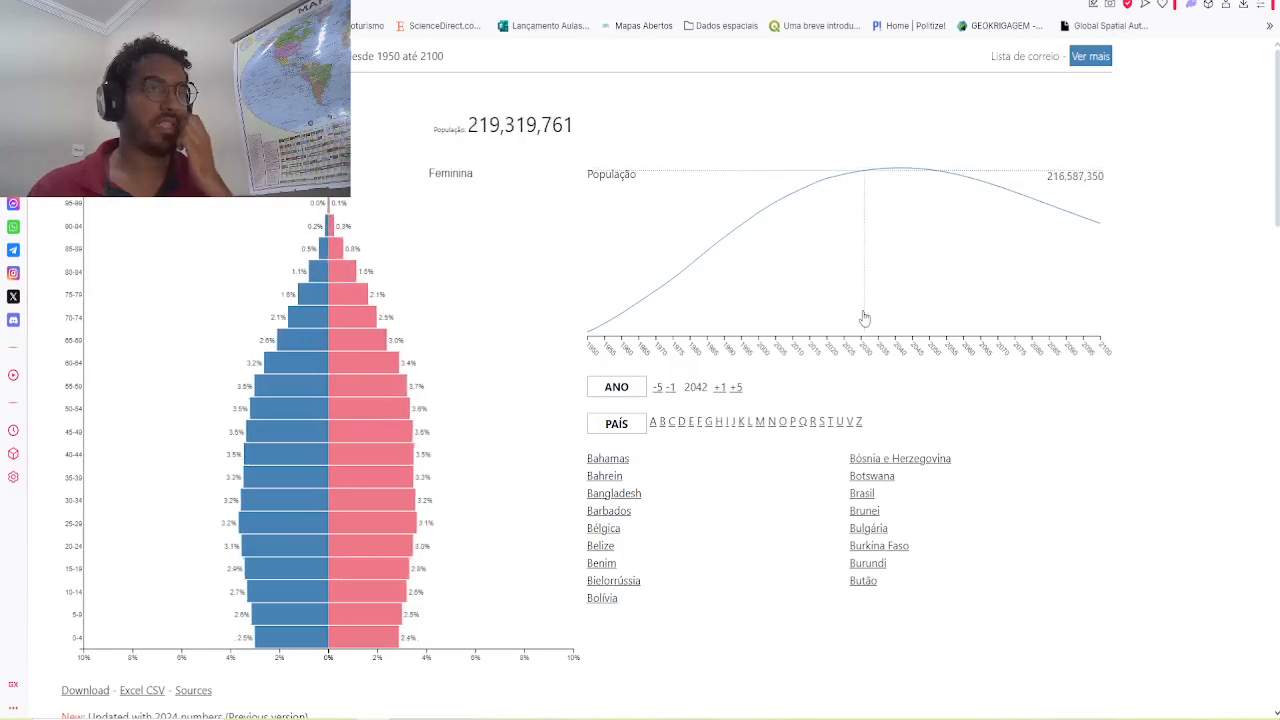
left_click(926, 263)
left_click(1012, 265)
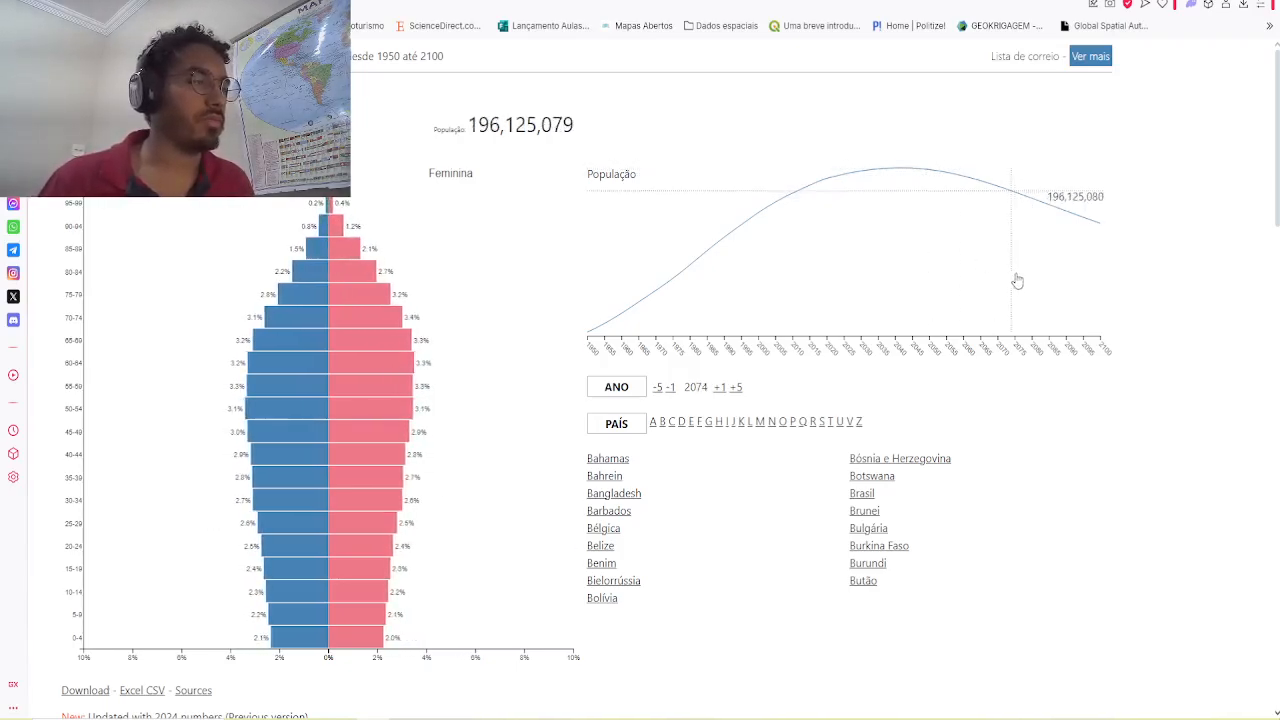
left_click(1038, 278)
left_click(1097, 303)
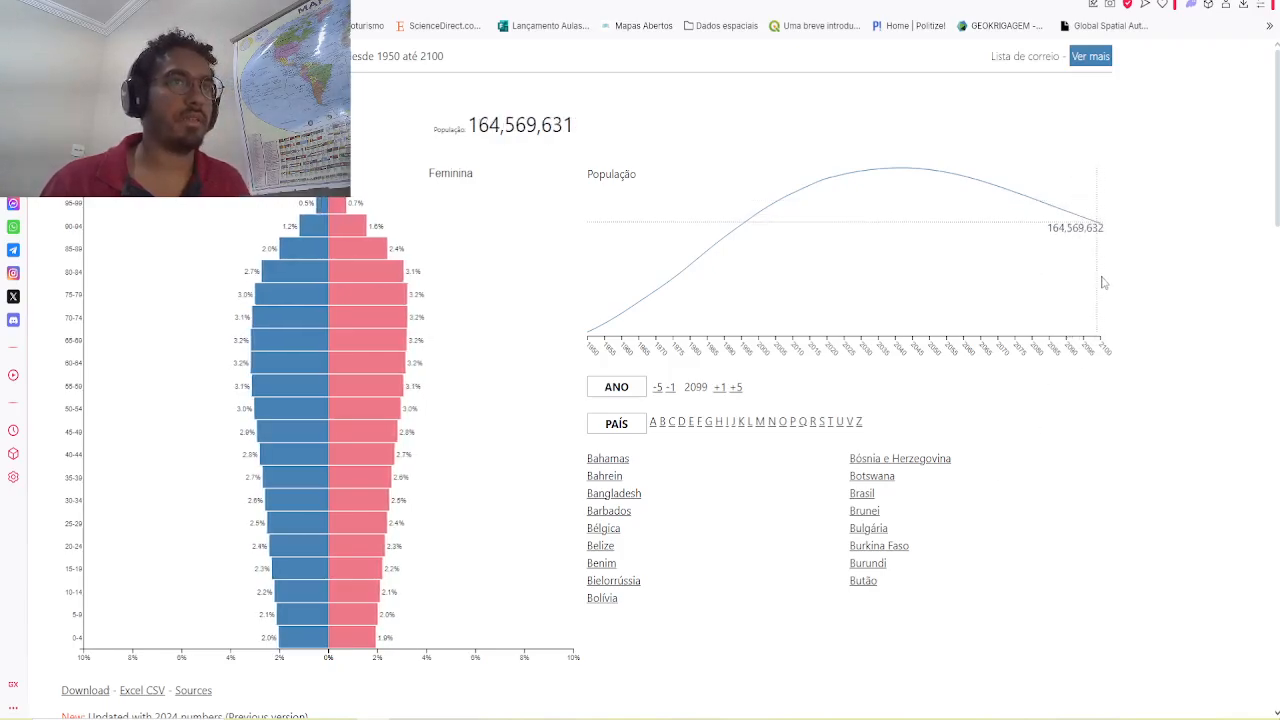
Step: Set Brazil's pyramid to 2042 and compare the population totals of the neighbouring years one year at a time
left_click(900, 262)
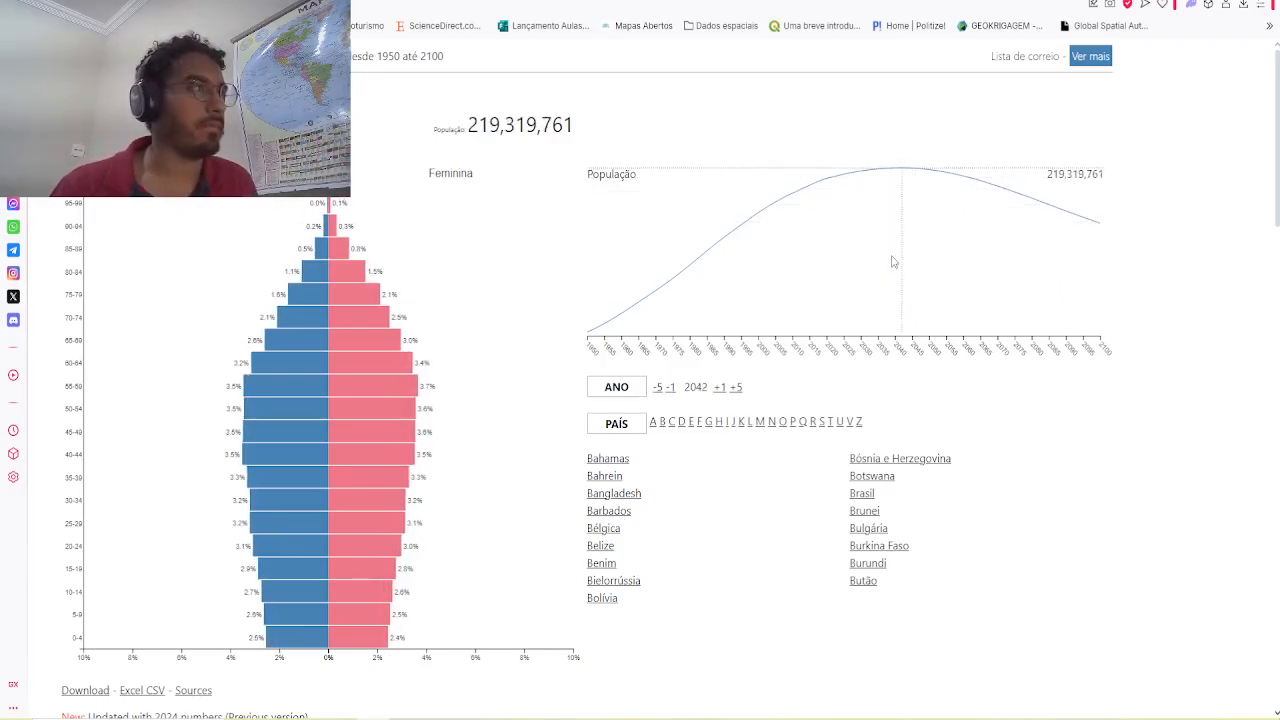
left_click(719, 387)
left_click(719, 387)
left_click(671, 388)
left_click(671, 388)
left_click(671, 388)
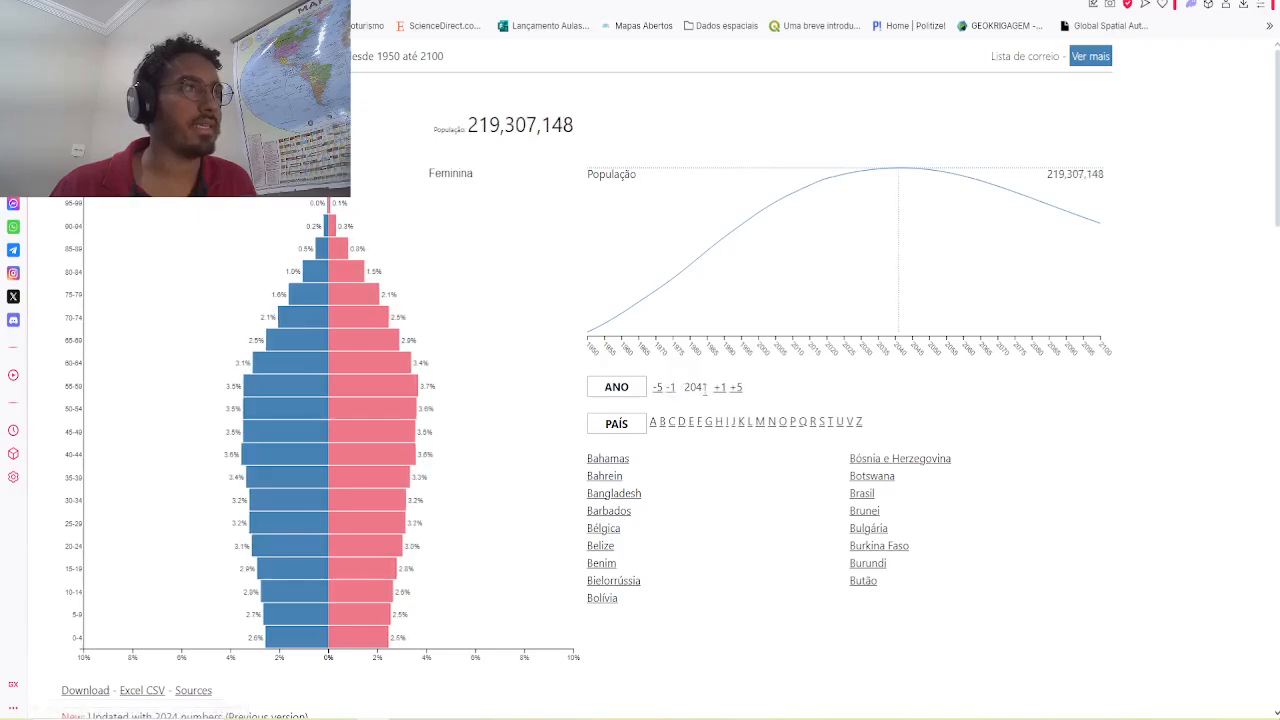
left_click(719, 388)
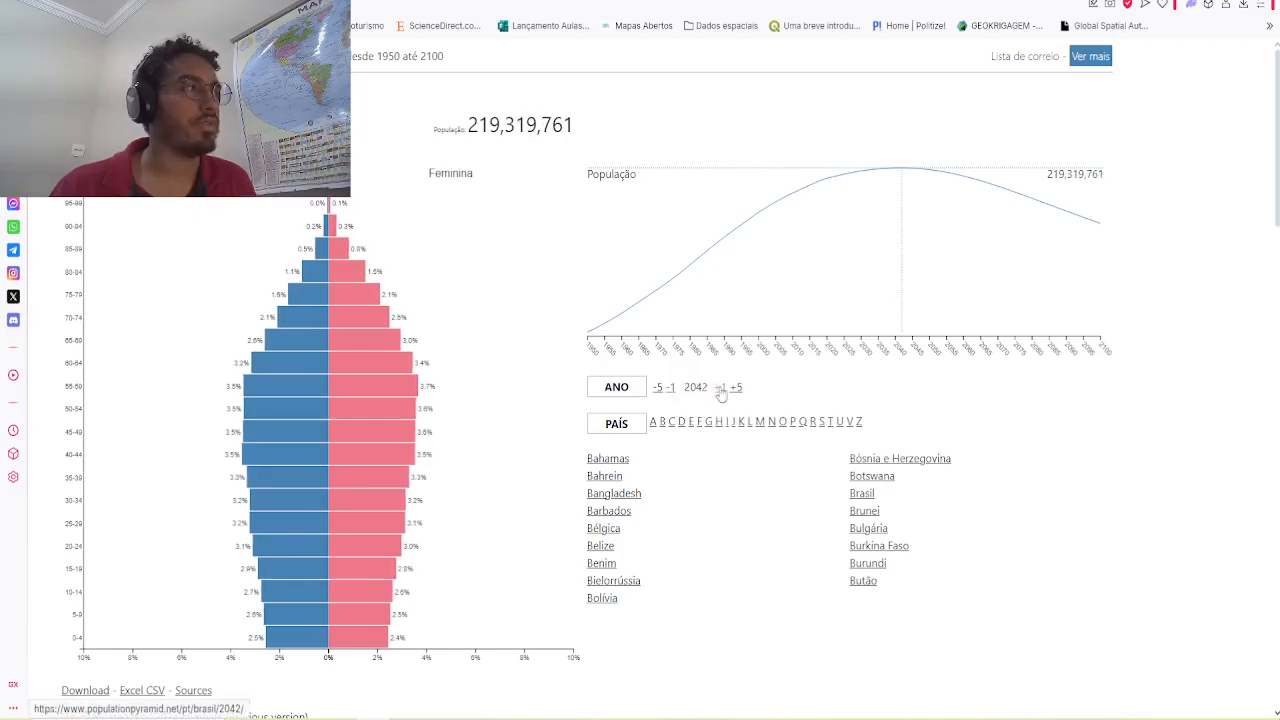
left_click(719, 388)
left_click(719, 388)
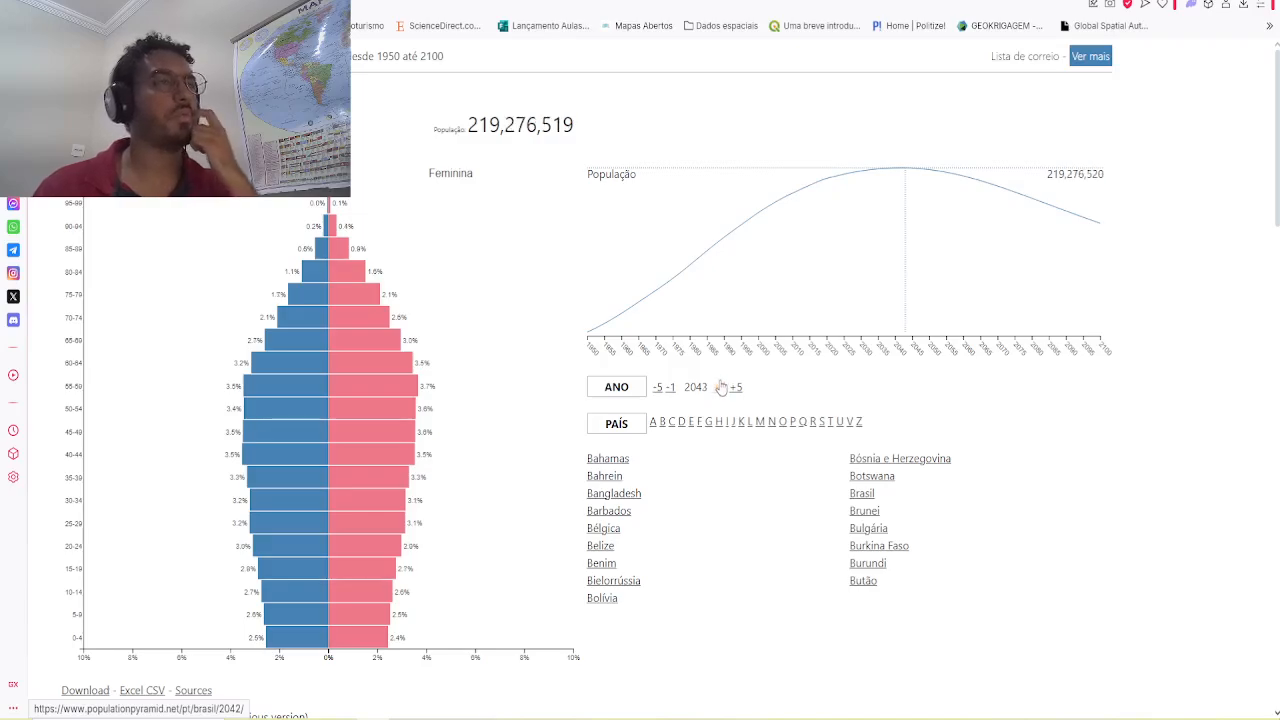
Step: Advance Brazil's pyramid year by year to 2061
left_click(719, 388)
left_click(719, 388)
left_click(719, 388)
double_click(720, 388)
left_click(720, 388)
double_click(720, 388)
double_click(720, 388)
double_click(720, 388)
double_click(720, 388)
double_click(720, 388)
left_click(720, 388)
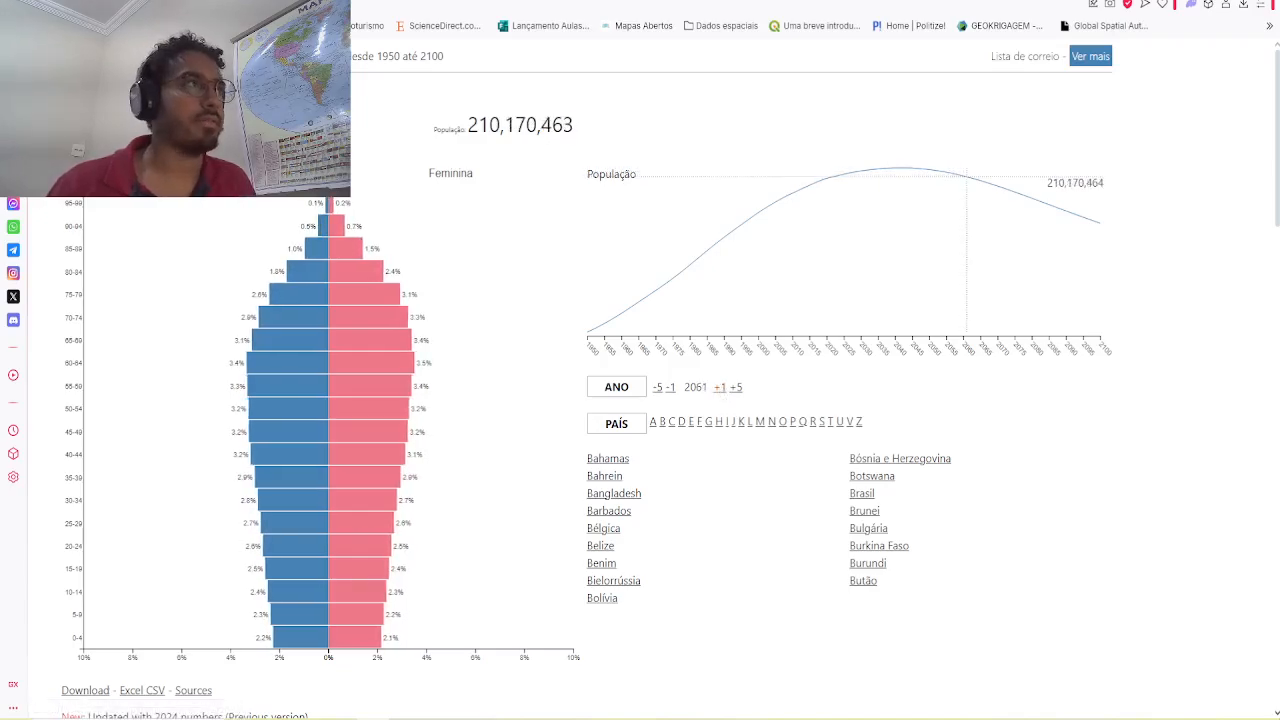
Step: Check the indicator list in the Google Slides presentation and switch to the Our World in Data population growth page
key("ctrl+Tab")
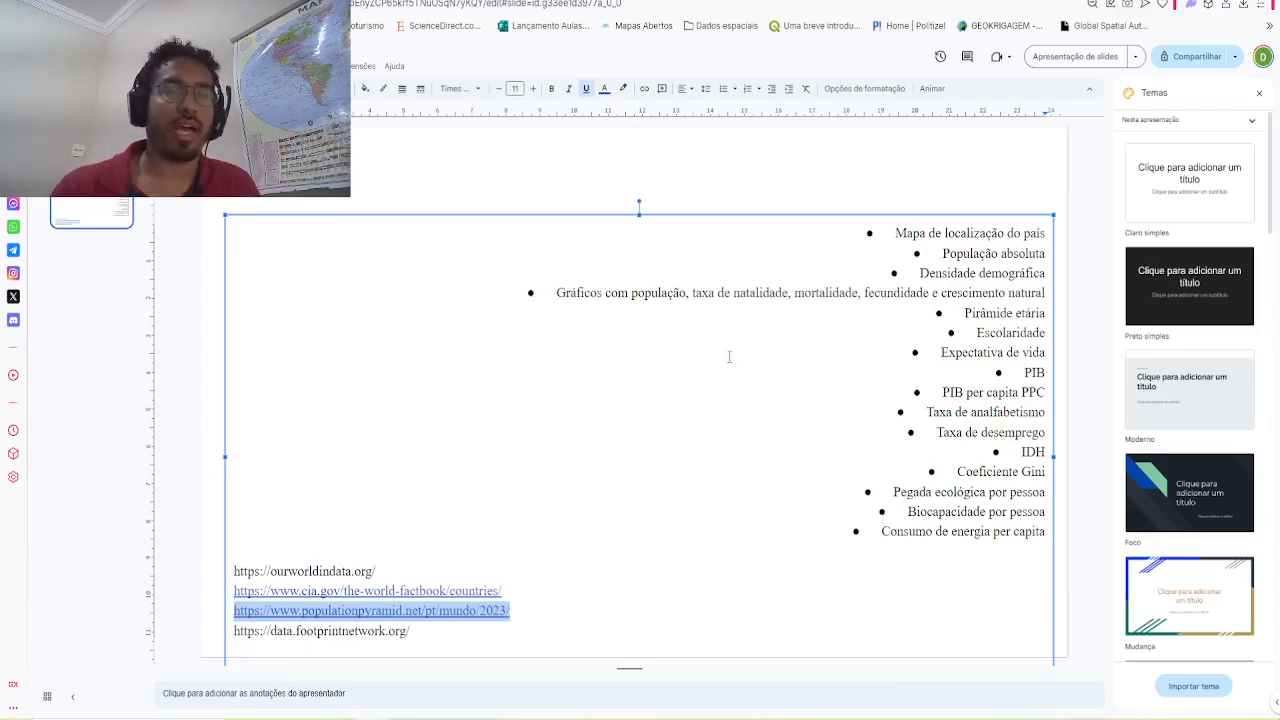
left_click(860, 198)
left_click(540, 1)
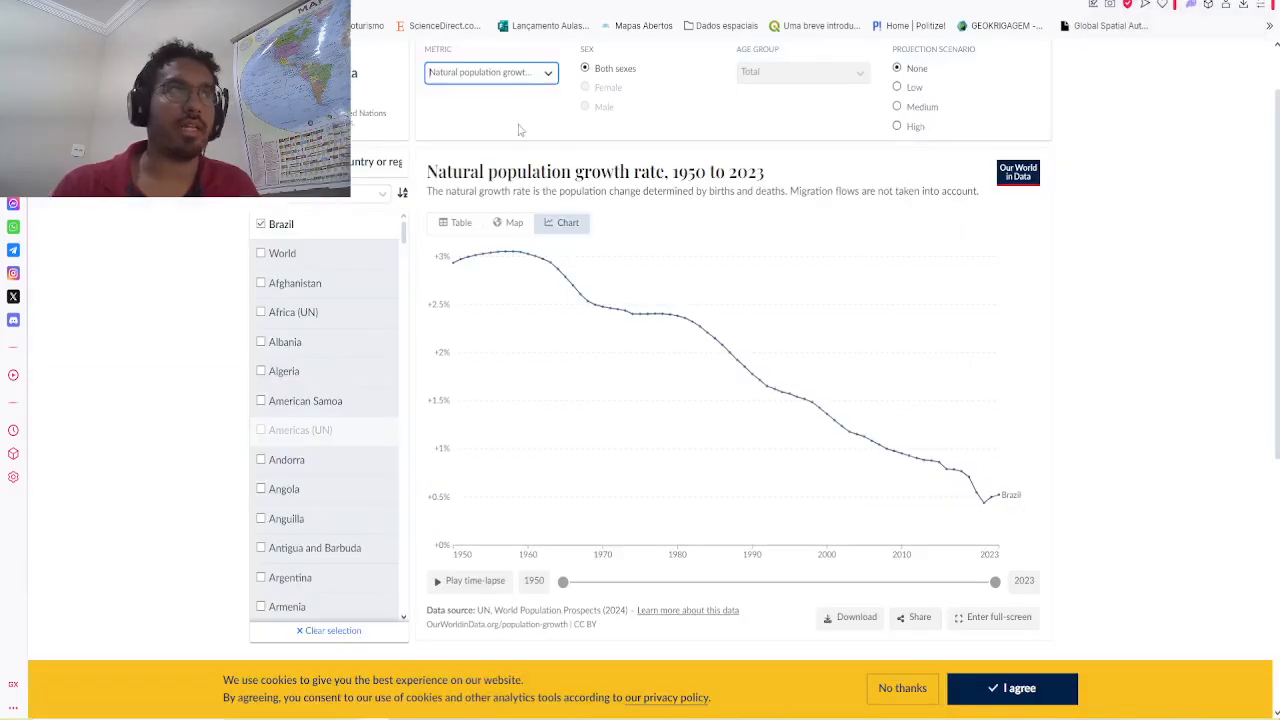
Step: Search Our World in Data for "years of schooli" and open the Average years of schooling page
scroll(495, 167, "up", 1)
left_click(773, 67)
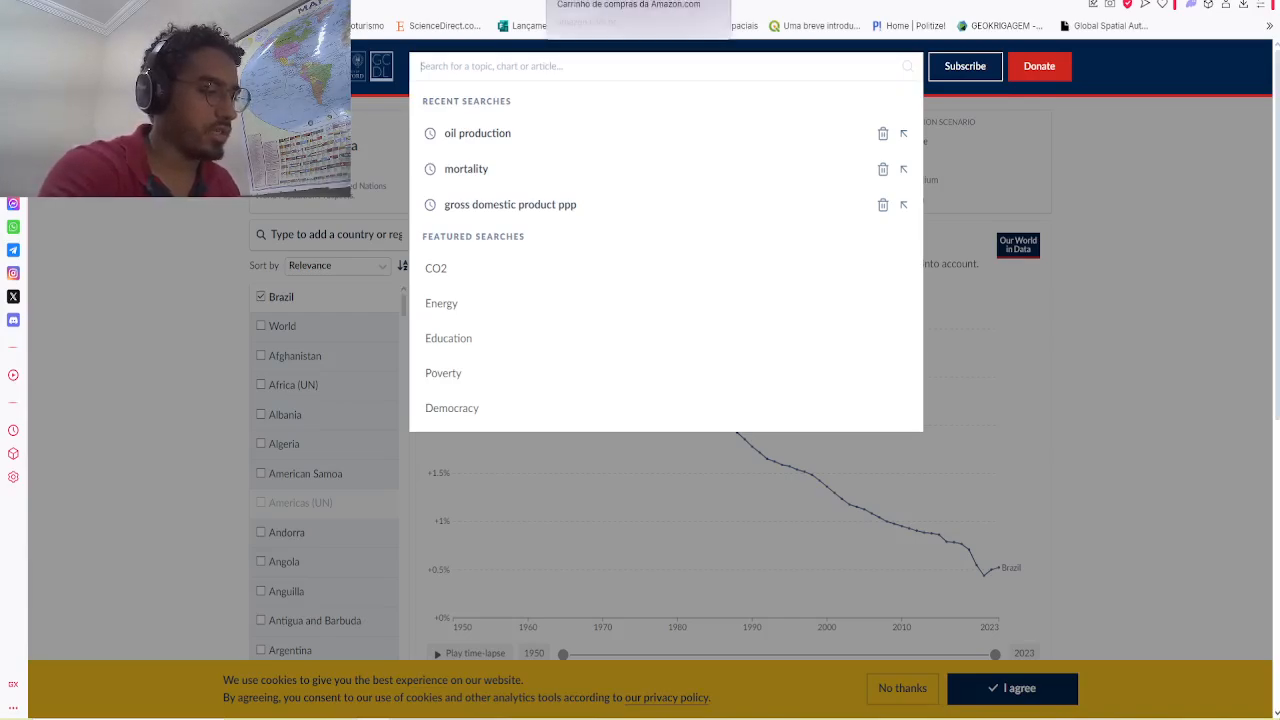
type("years if")
key("BackSpace")
key("BackSpace")
type("of schooli")
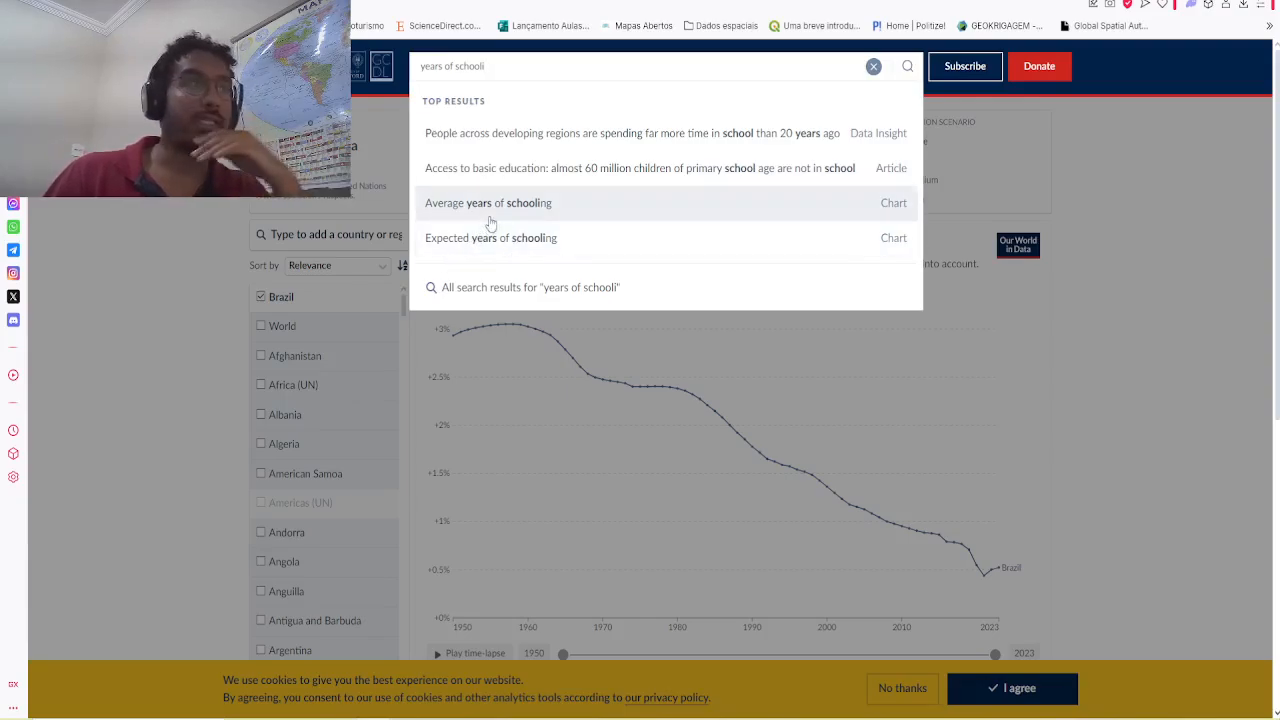
key("Return")
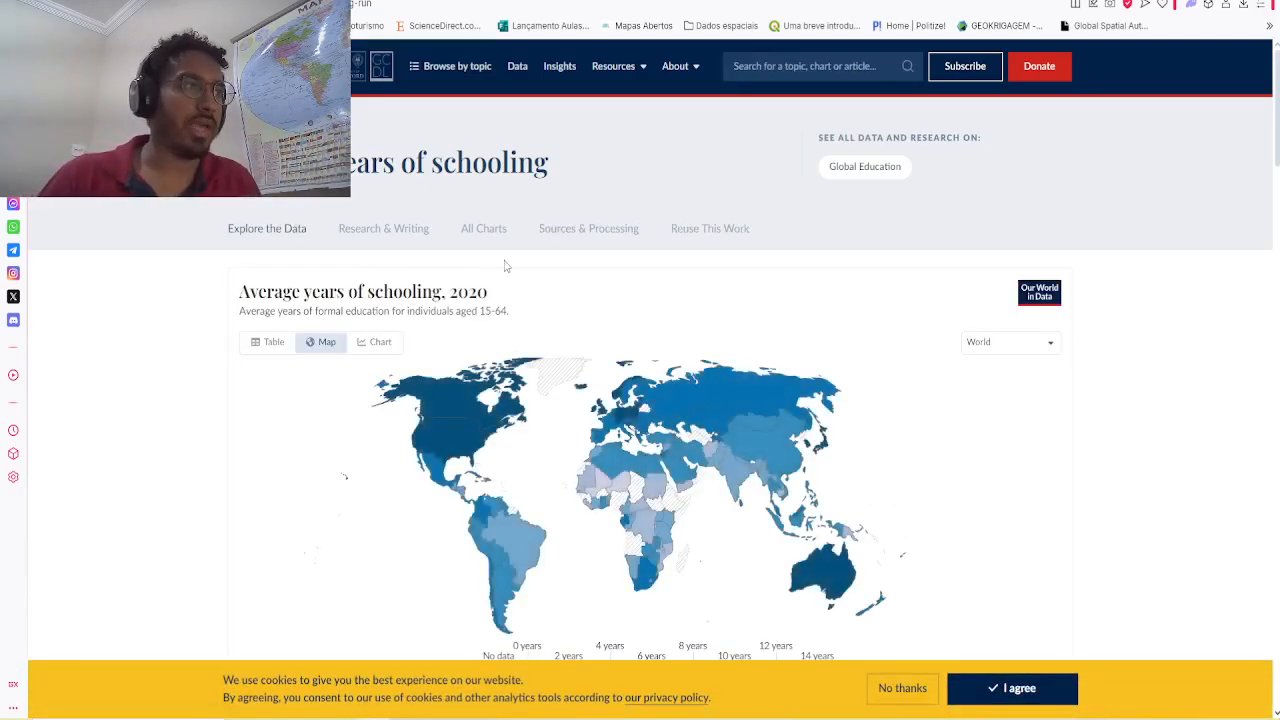
Step: Show average years of schooling as a line chart with only Brazil and South America selected
scroll(505, 265, "down", 3)
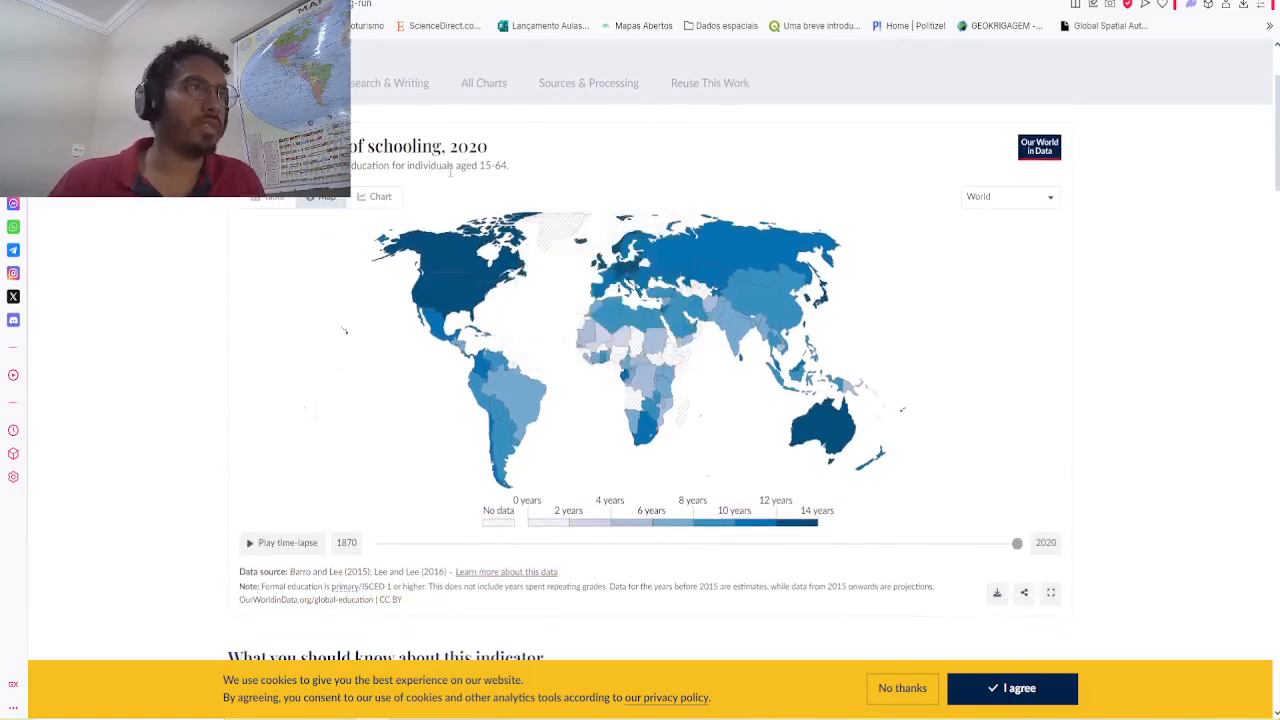
left_click_drag(483, 163, 510, 166)
left_click(512, 166)
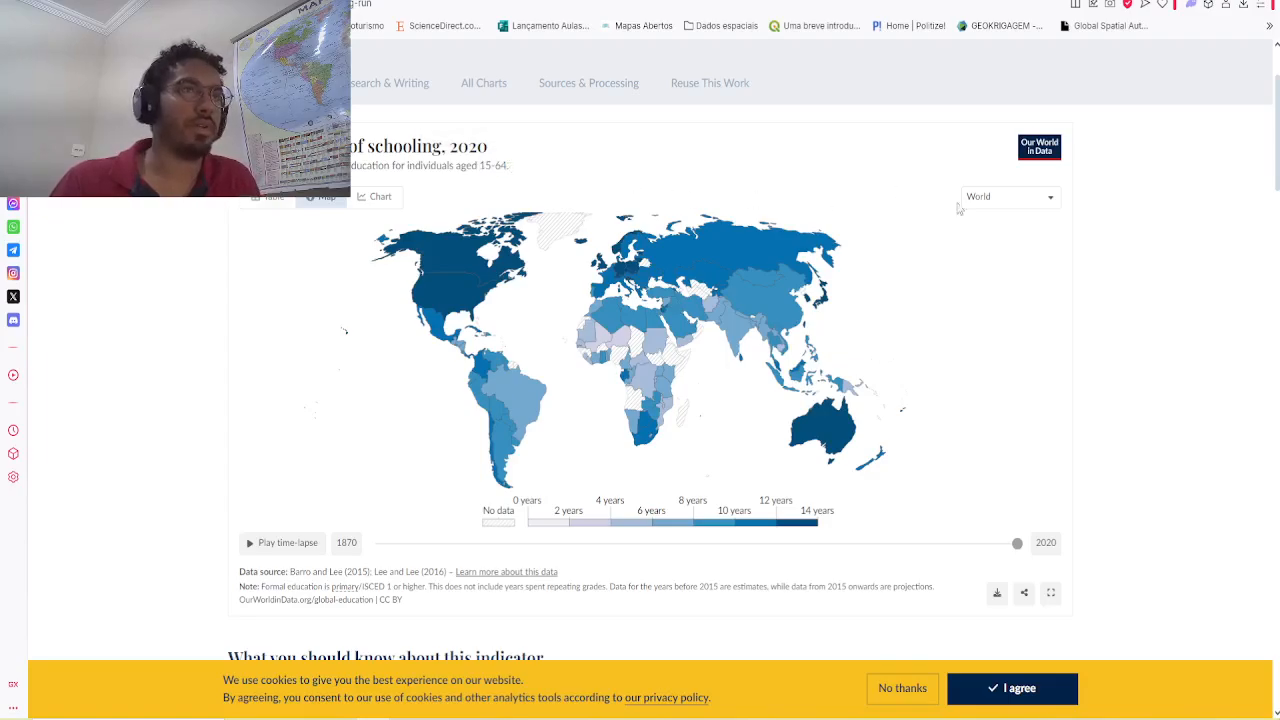
left_click(377, 196)
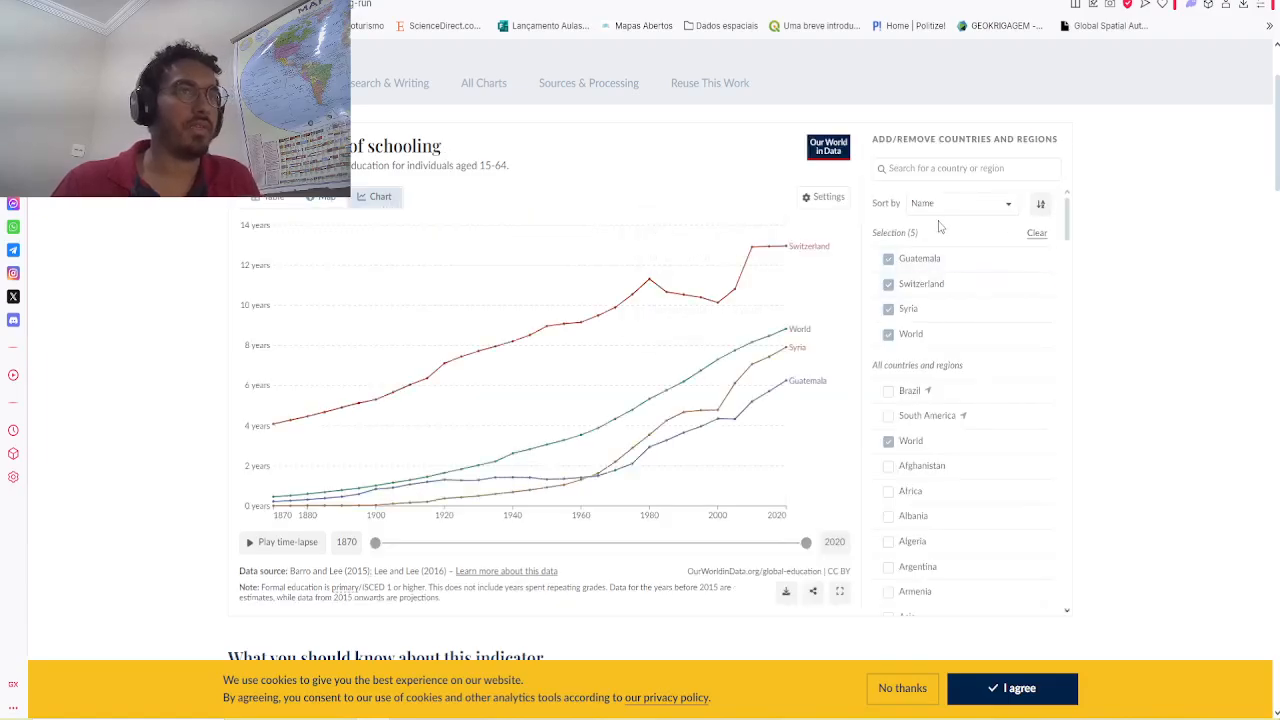
left_click(1040, 233)
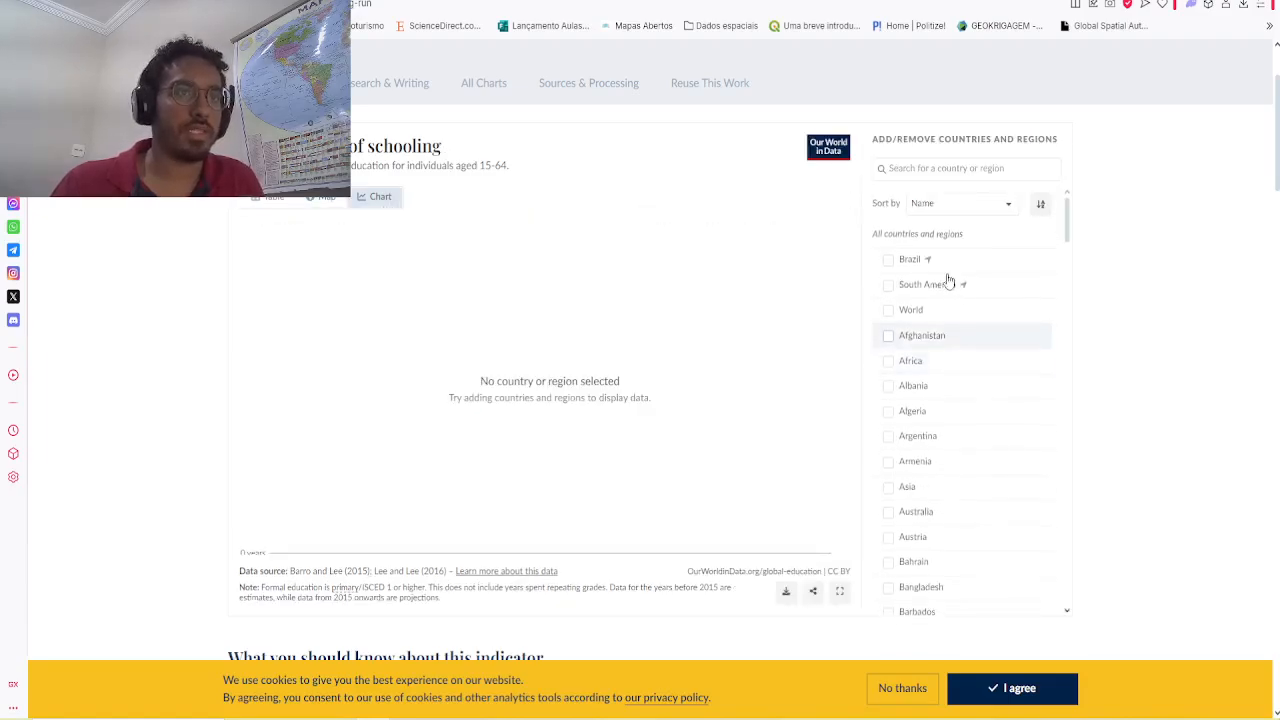
left_click(886, 259)
left_click(900, 345)
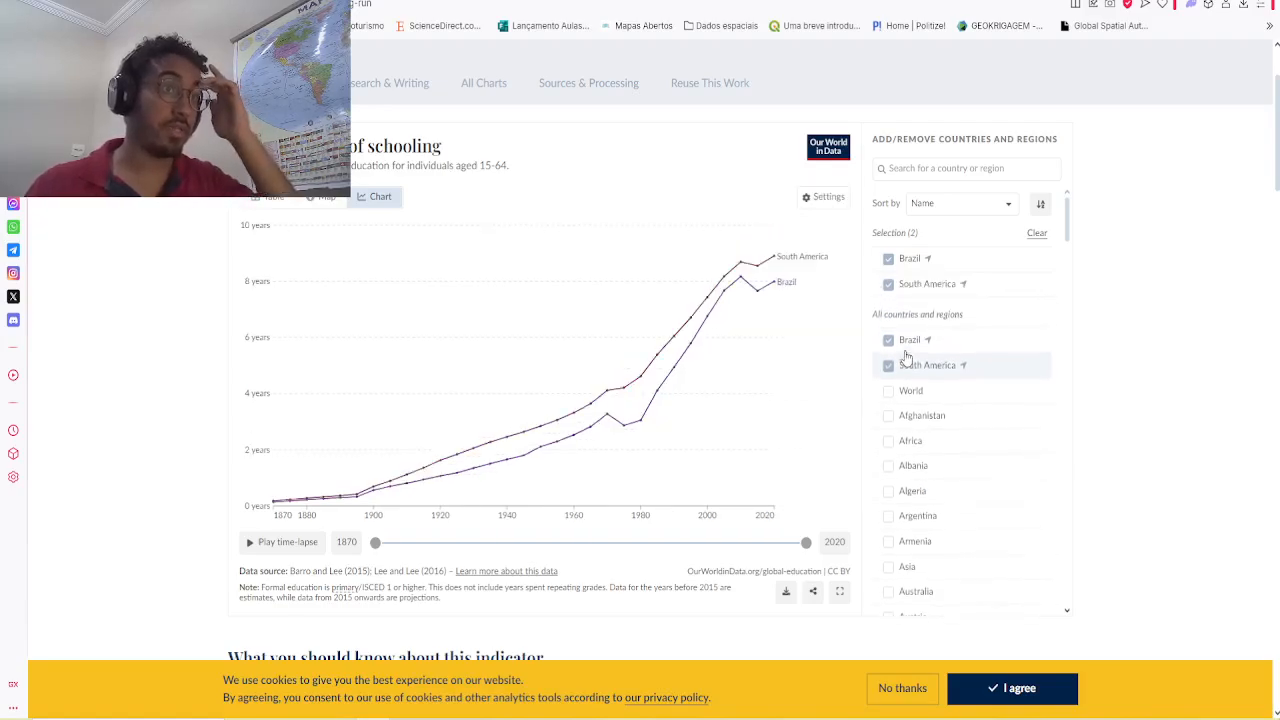
Step: Examine the schooling curves of Brazil and South America from 1870 to 2020 and the age range they cover
mouse_move(770, 270)
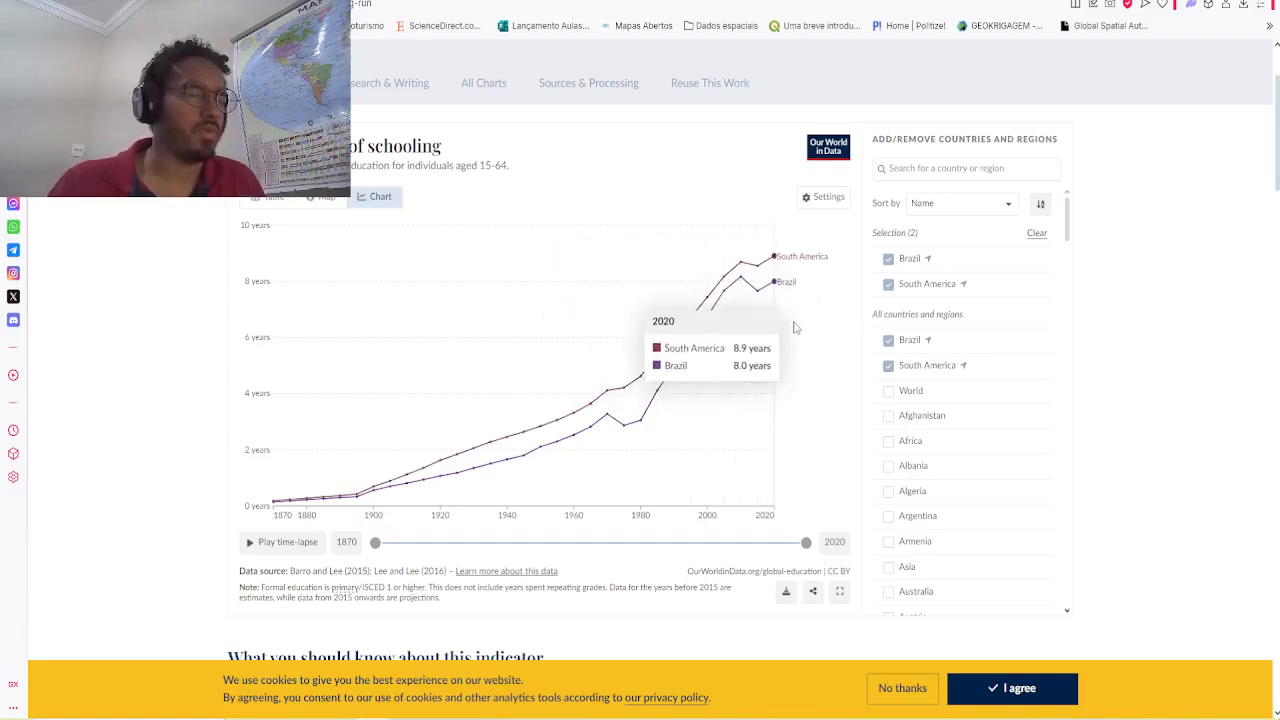
left_click_drag(472, 168, 512, 169)
left_click(583, 213)
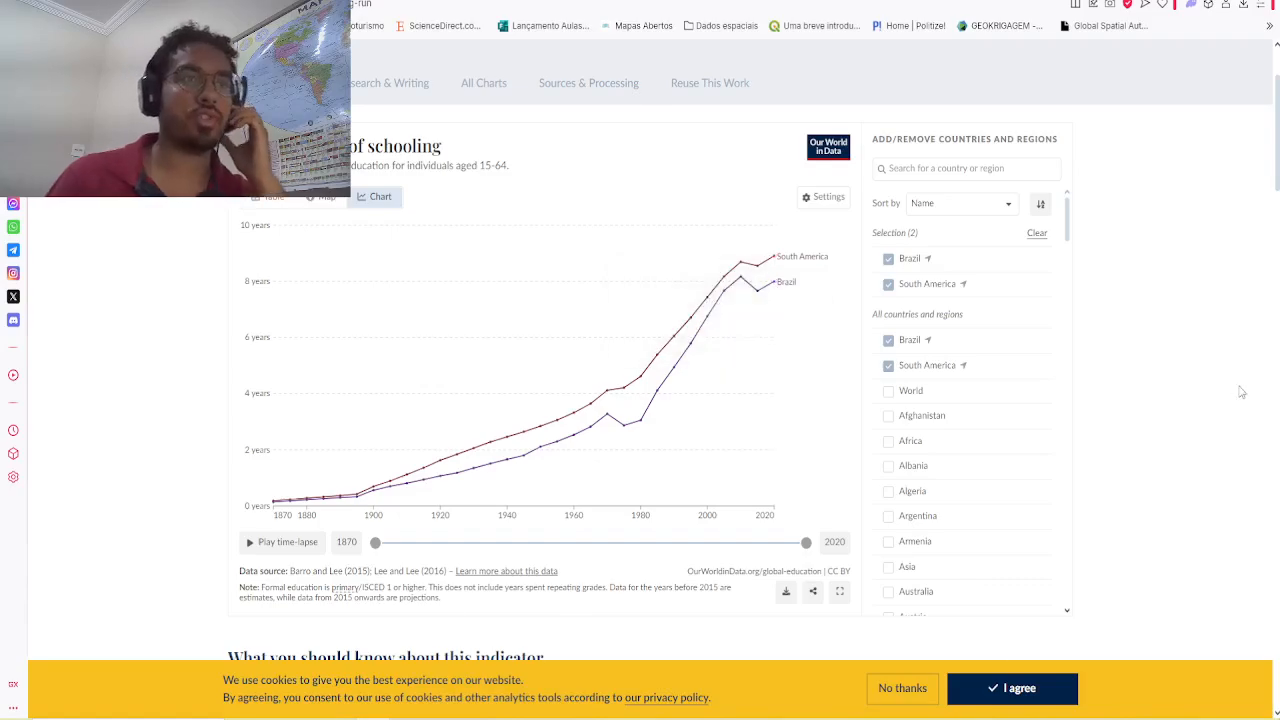
scroll(696, 258, "up", 2)
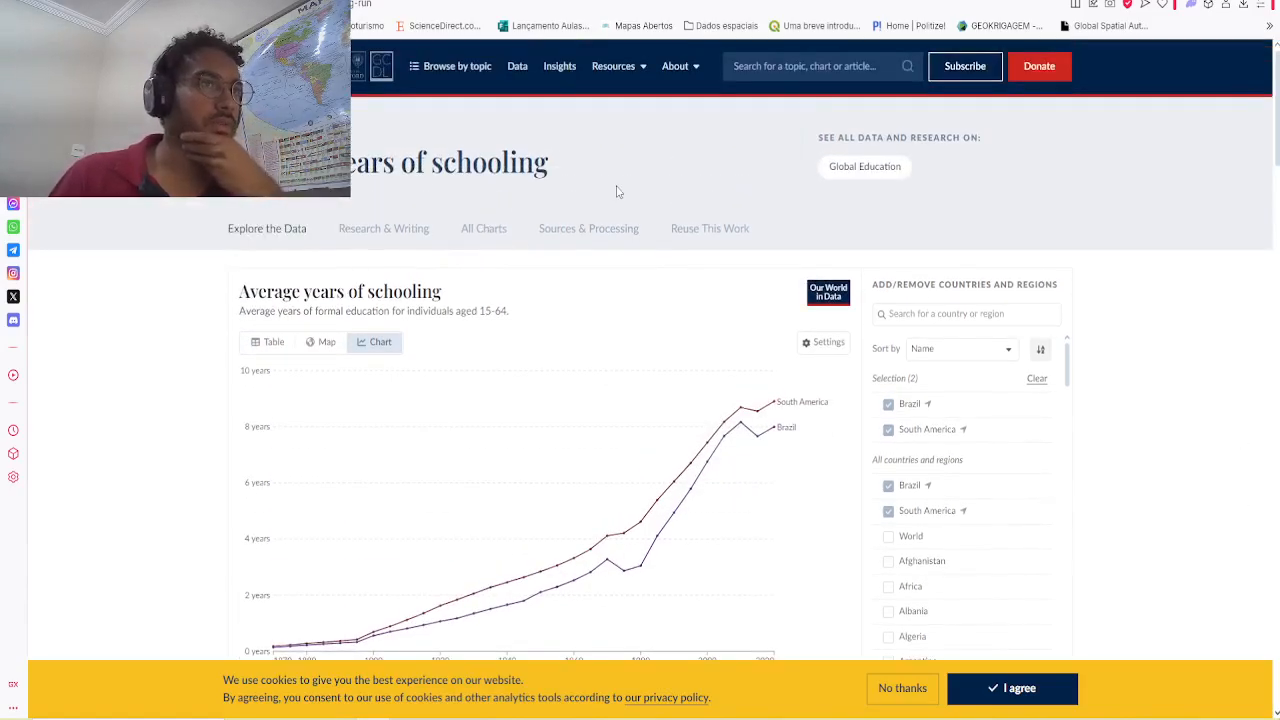
scroll(617, 191, "down", 3)
scroll(274, 357, "up", 3)
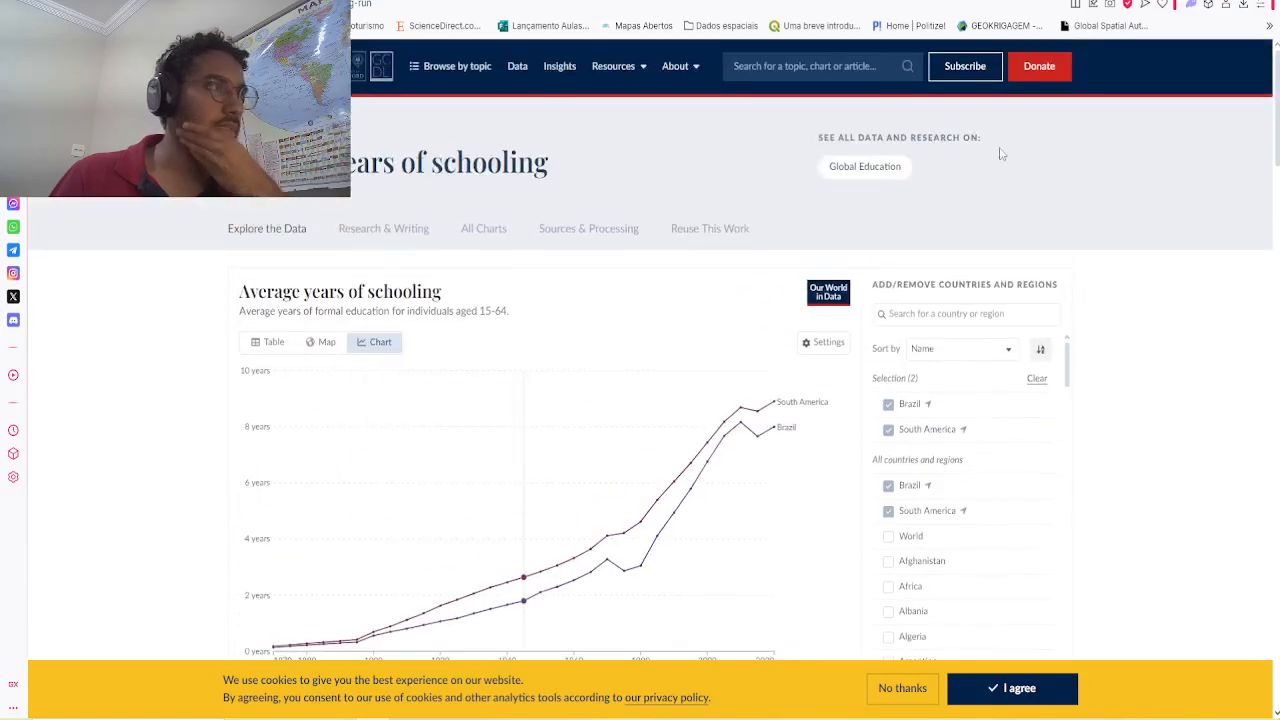
scroll(274, 357, "down", 4)
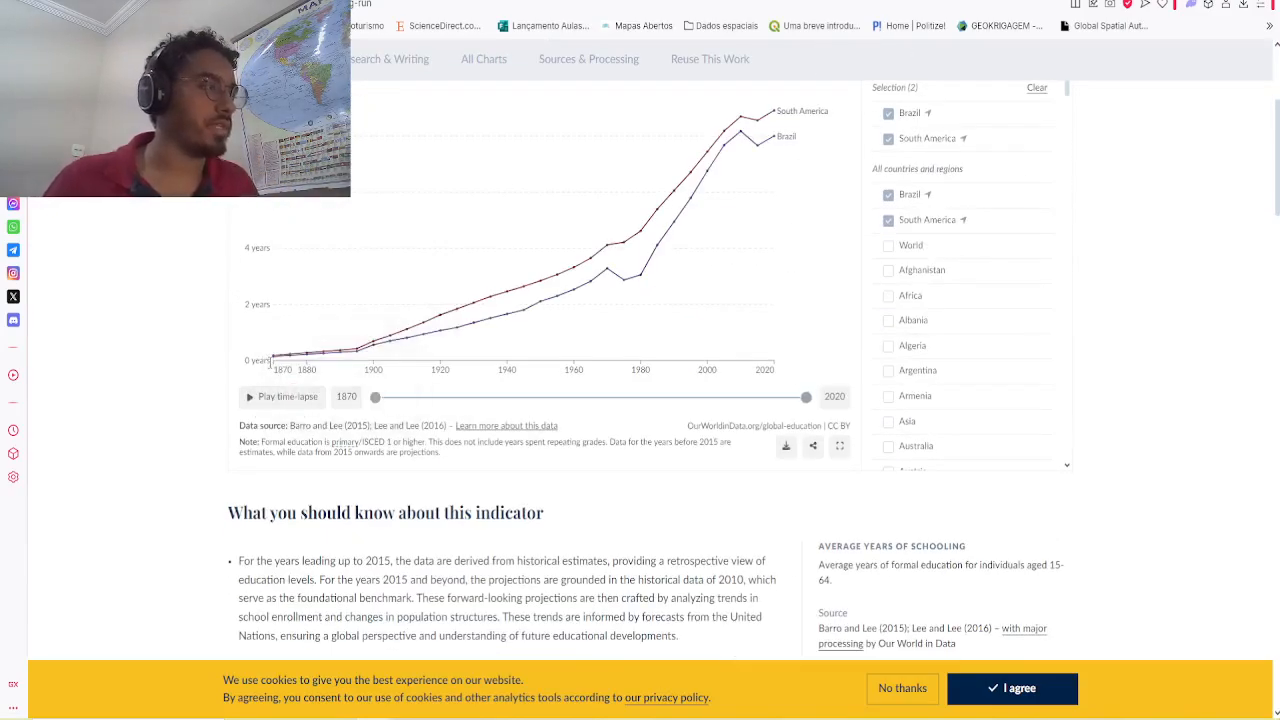
mouse_move(276, 357)
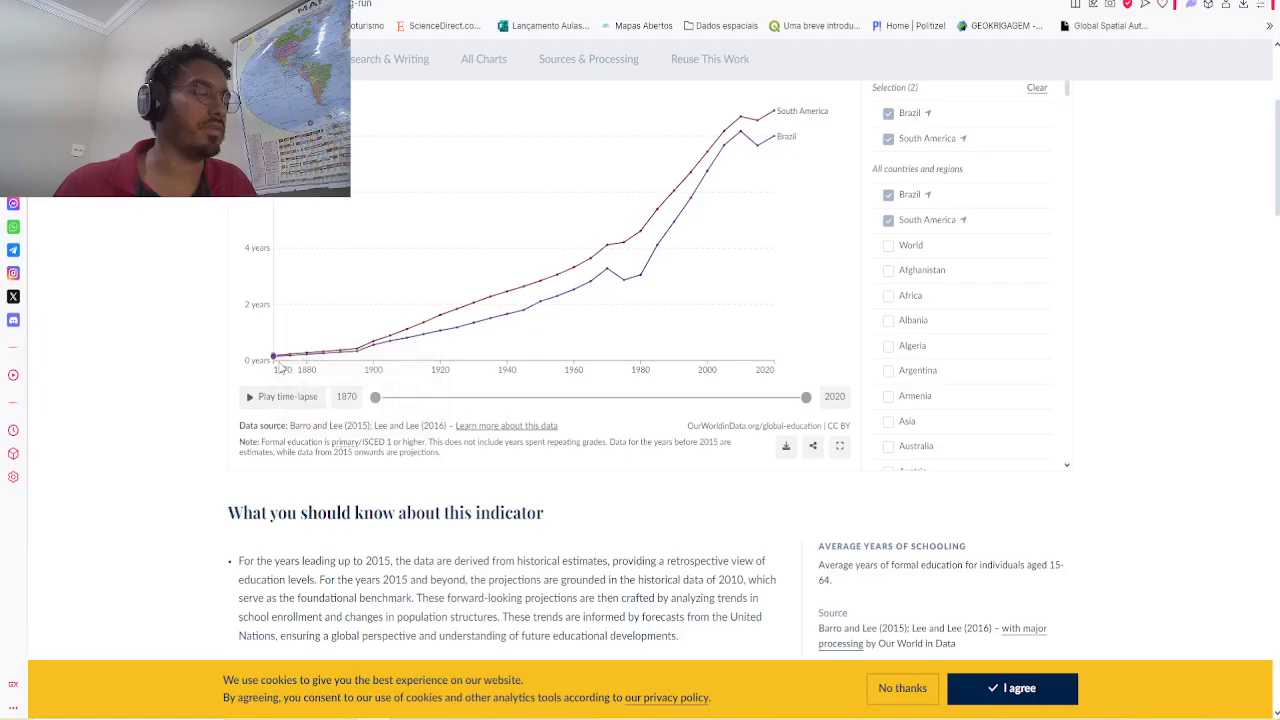
scroll(330, 358, "up", 3)
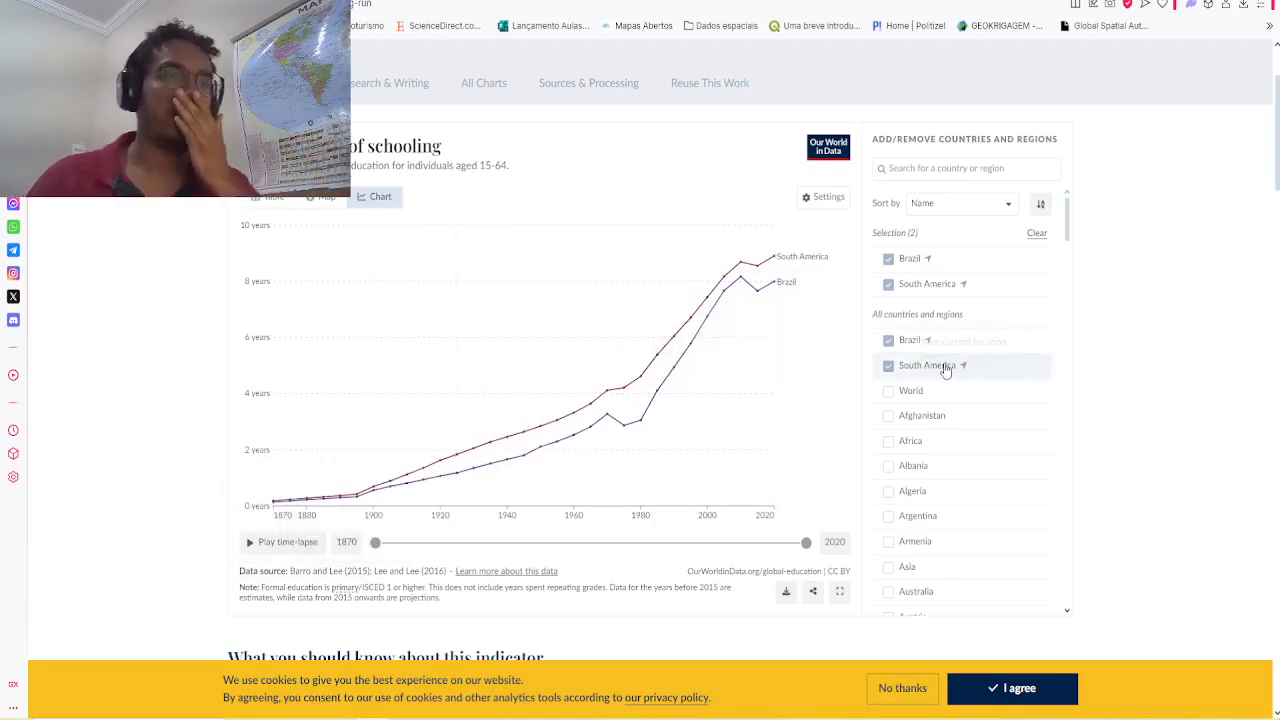
Step: Add South Korea to the average schooling chart and remove South America to compare it with Brazil
left_click(953, 168)
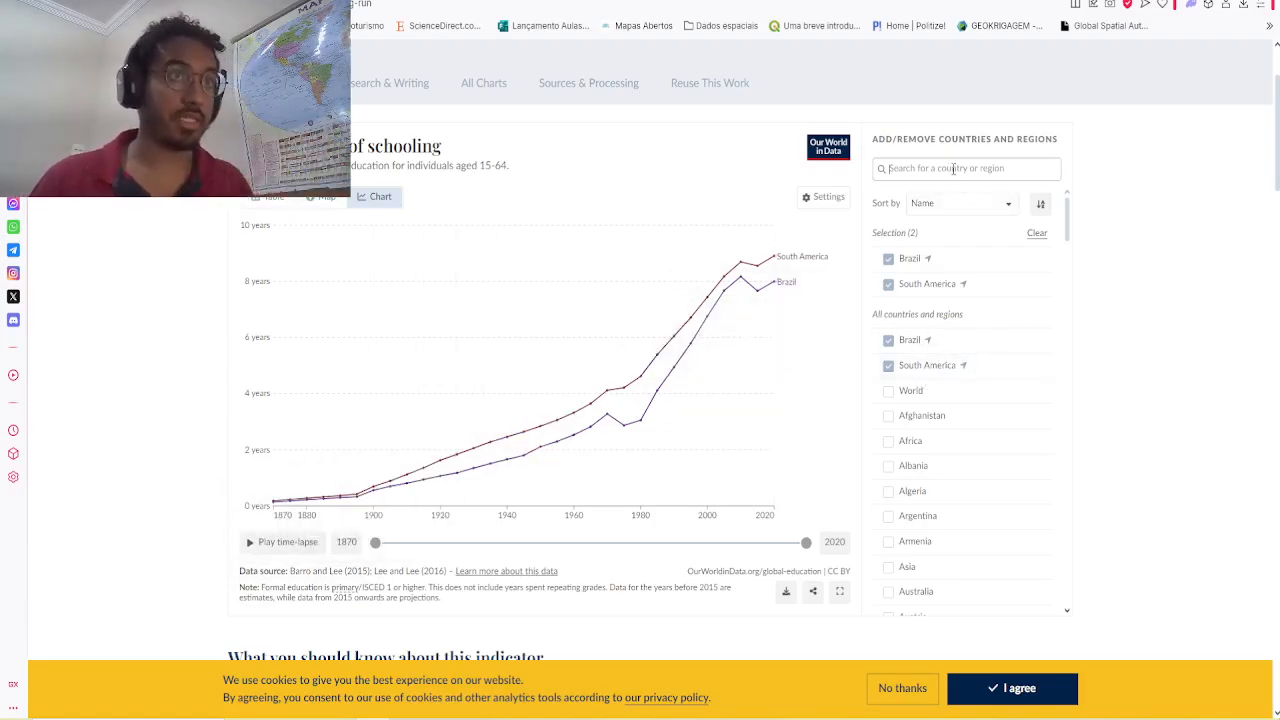
type("S Ko")
left_click(940, 230)
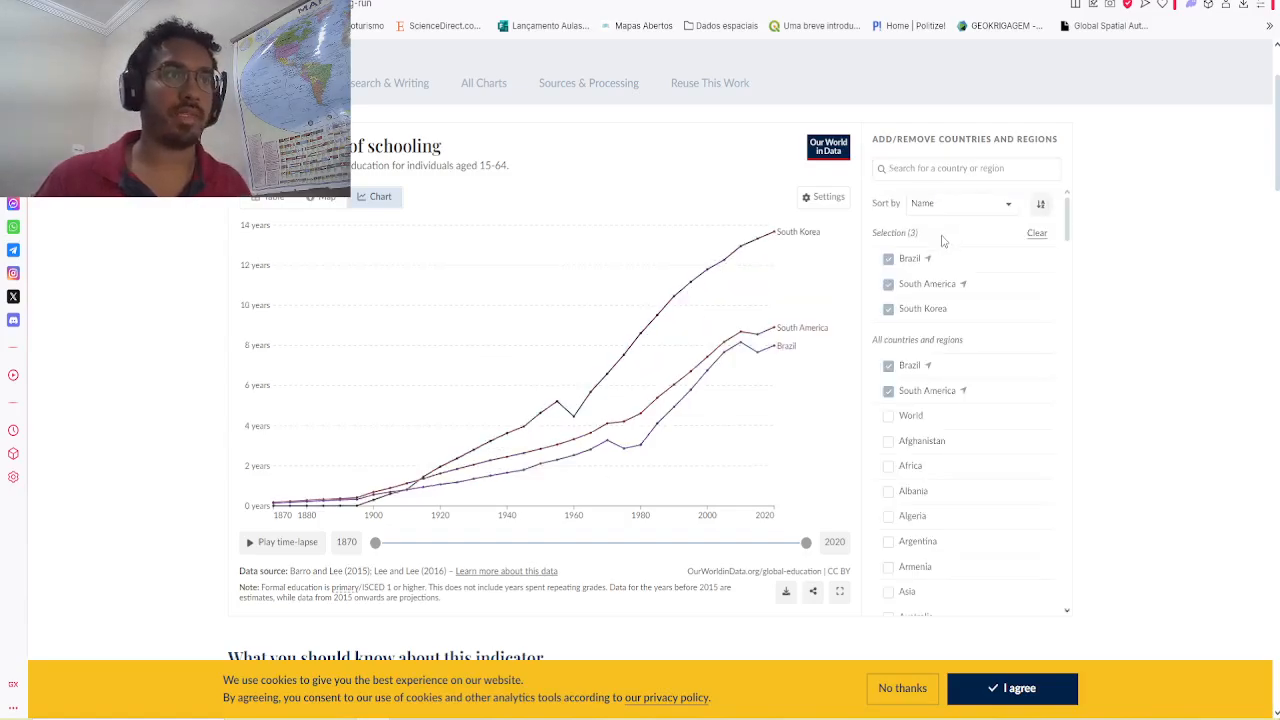
left_click(889, 285)
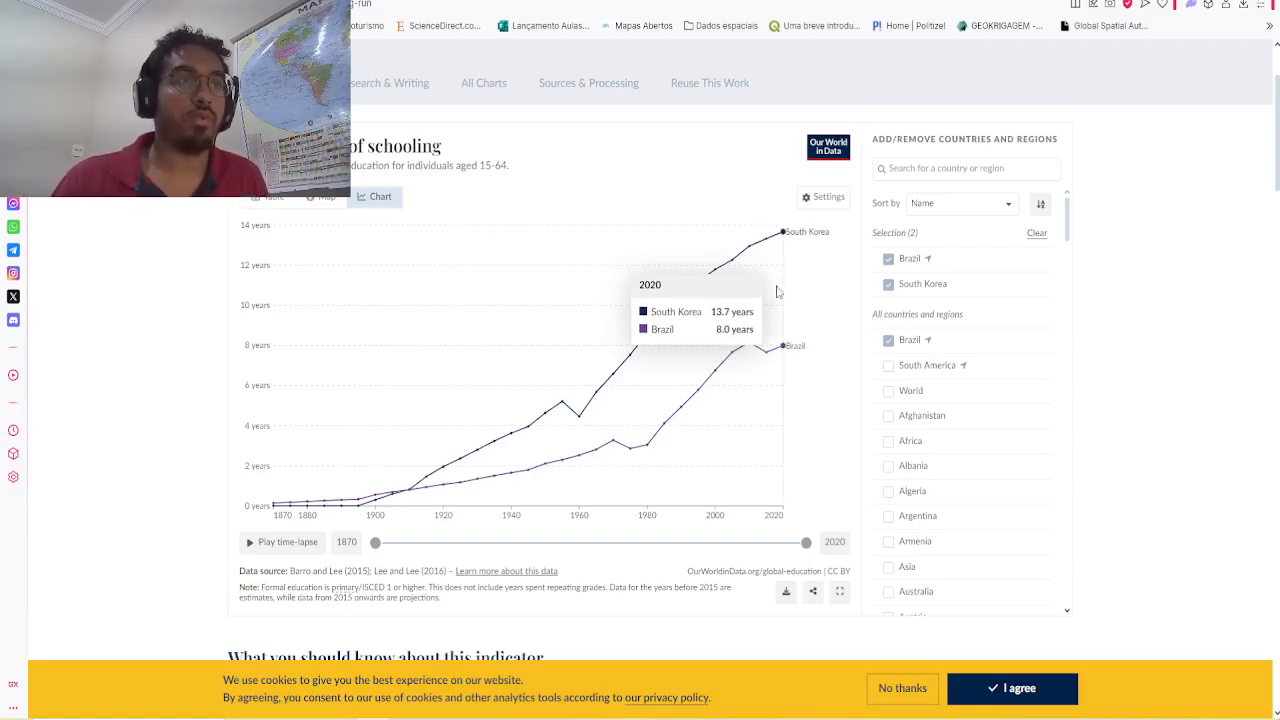
Step: Search the site for "years of sch", open the Expected years of schooling page and review the indicator's definition
scroll(312, 185, "up", 1)
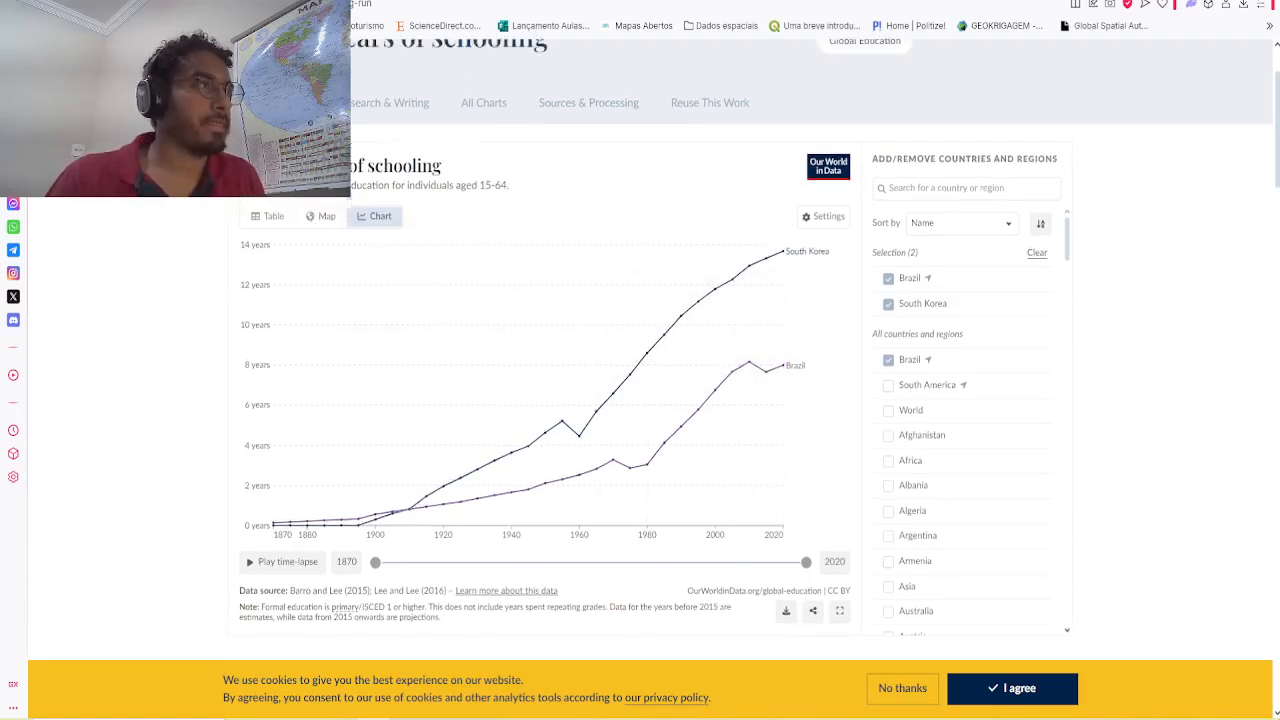
scroll(780, 79, "up", 2)
left_click(780, 78)
type("y")
key("BackSpace")
type("years of sch")
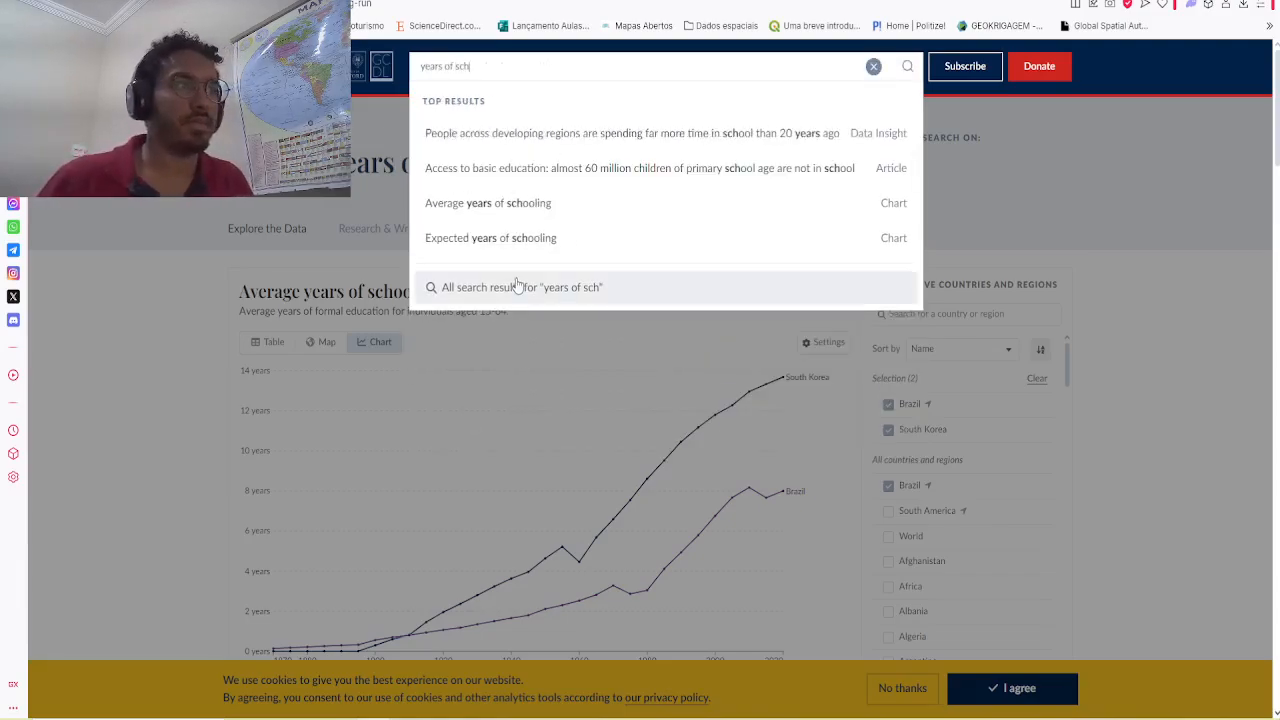
left_click(522, 240)
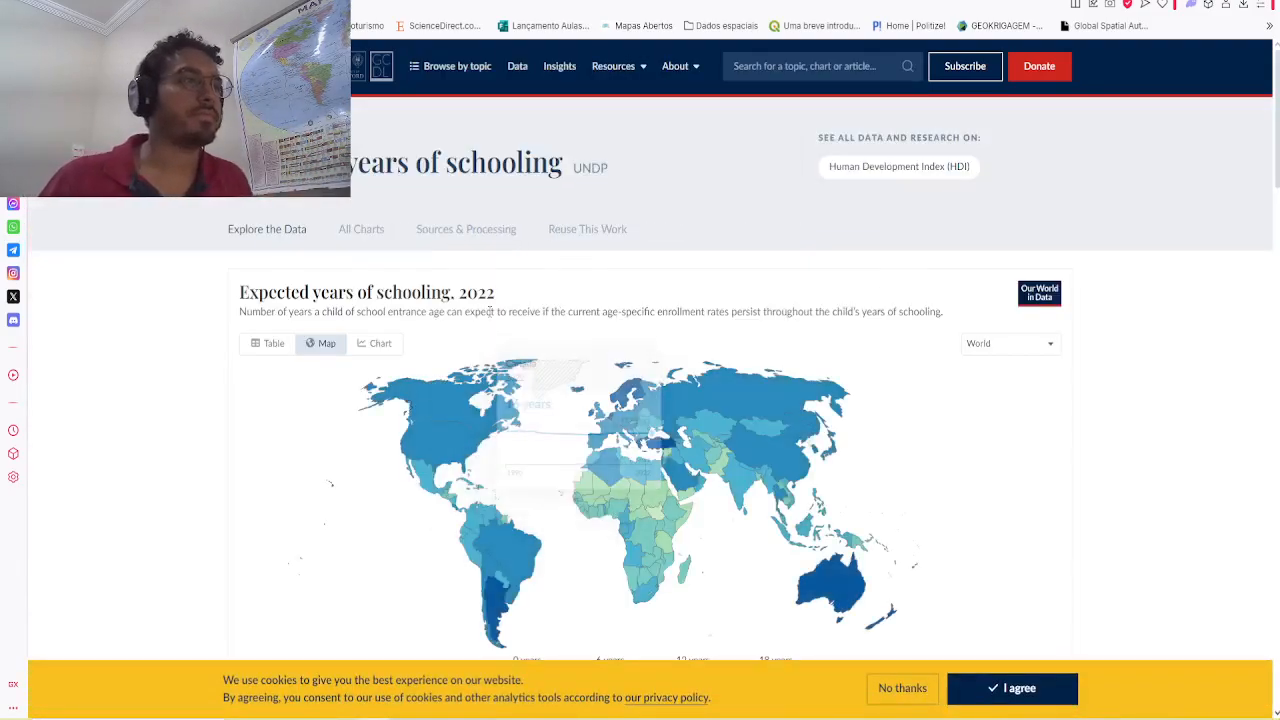
scroll(290, 320, "down", 1)
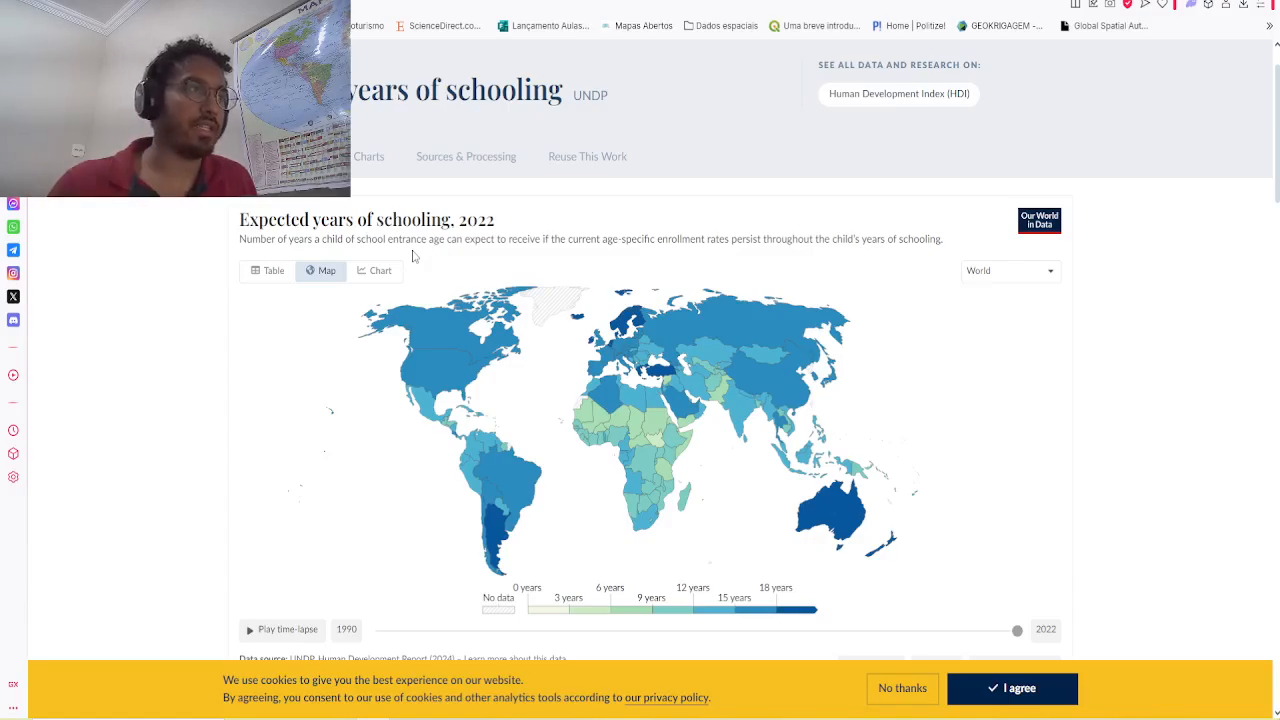
left_click_drag(472, 243, 506, 243)
left_click(514, 252)
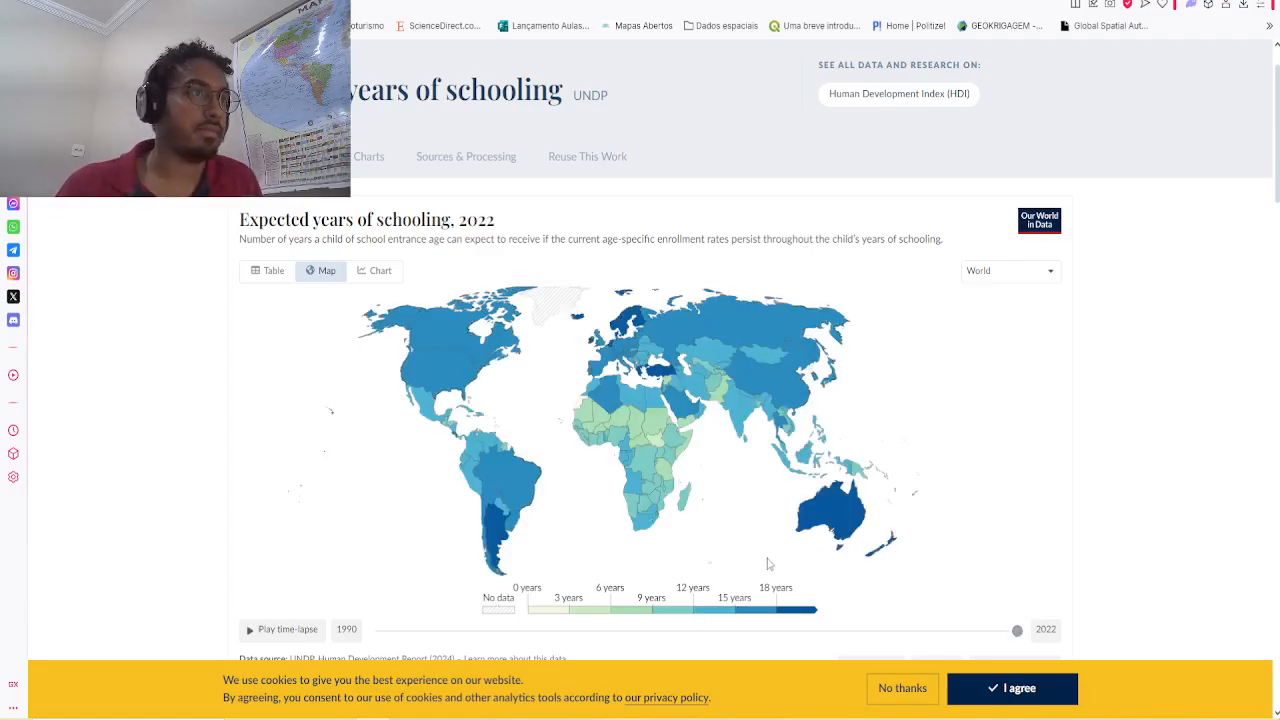
Step: Show the expected years of schooling as a line chart and inspect the countries' curves
scroll(783, 568, "down", 1)
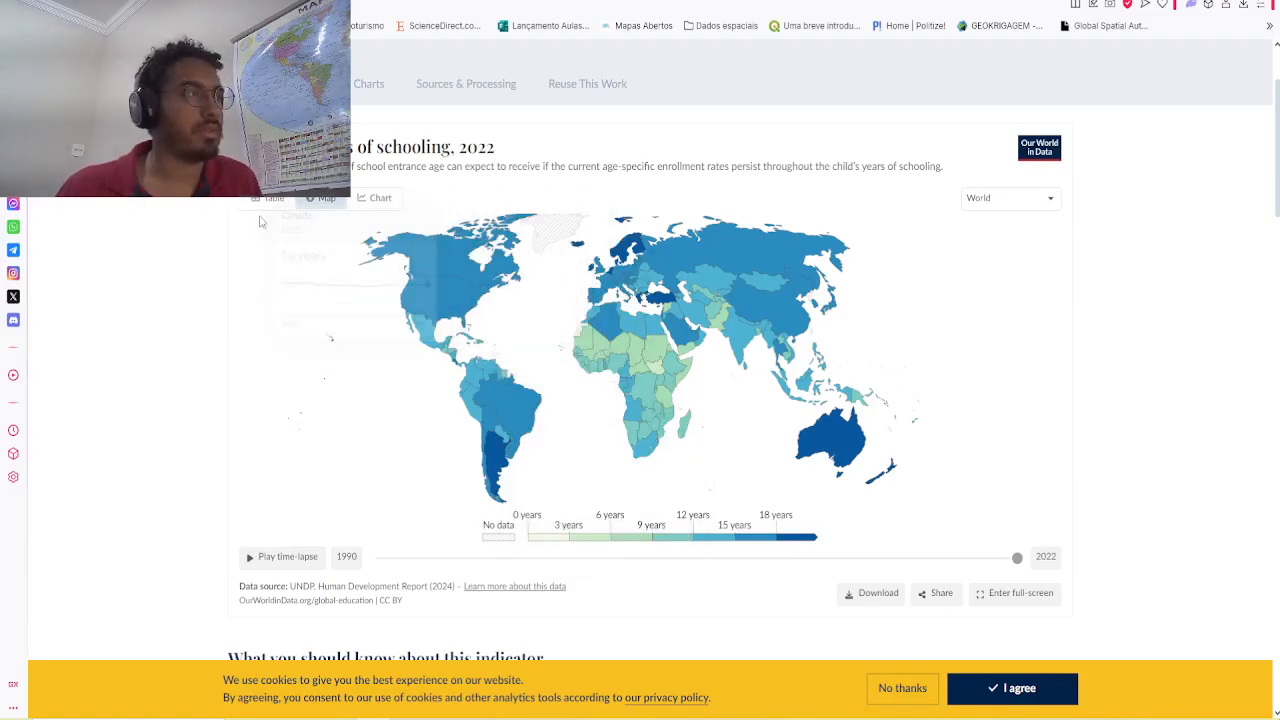
left_click(367, 200)
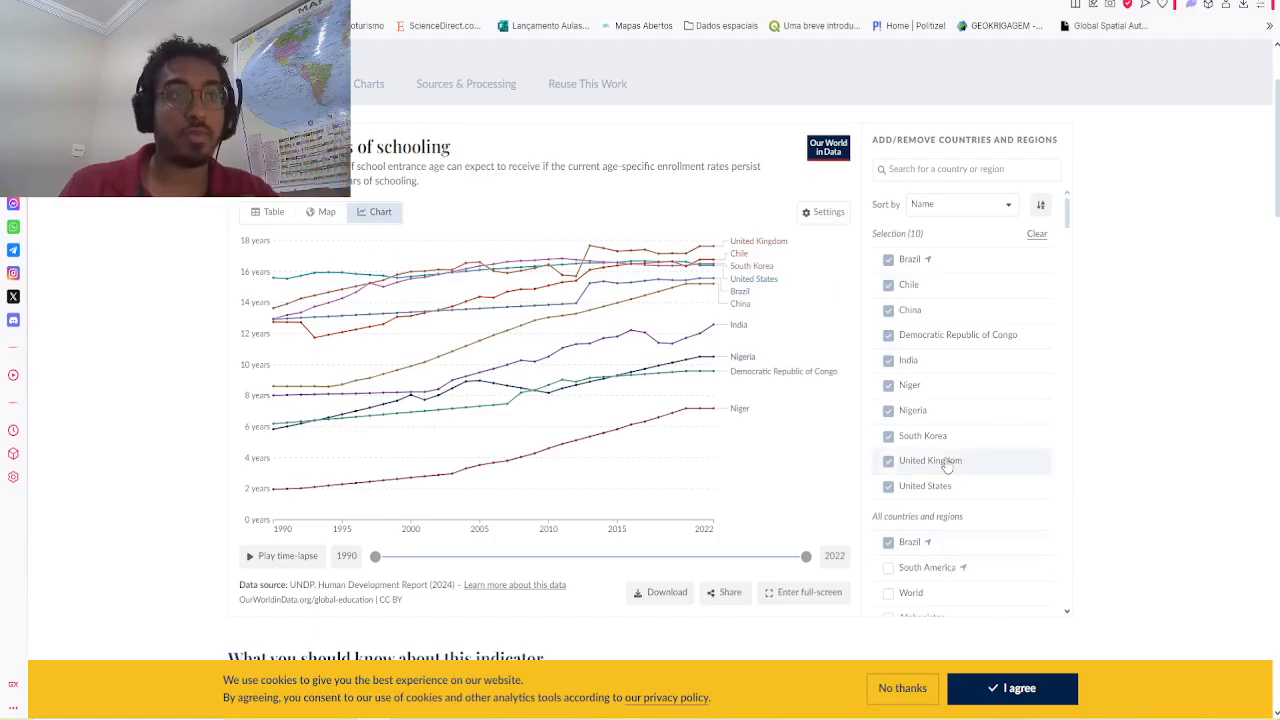
mouse_move(706, 276)
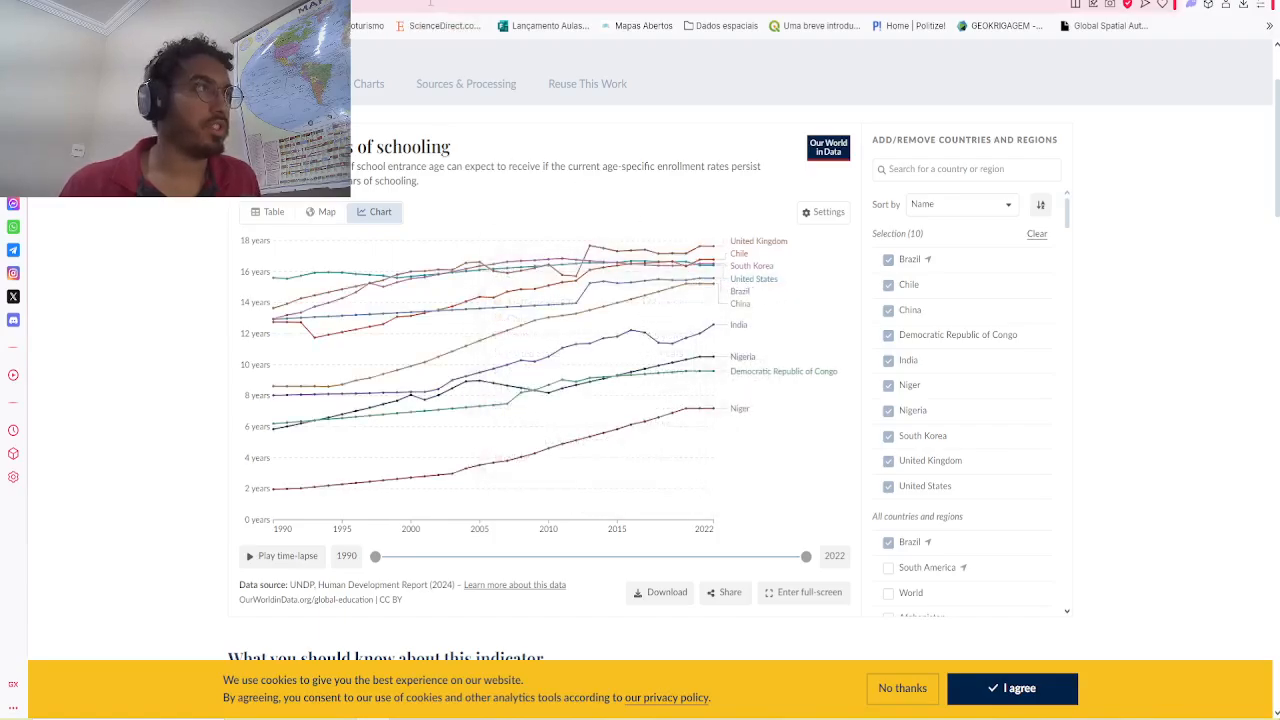
Step: Check the indicator list in the presentation, then search Our World in Data for "life ex" and open the Life Expectancy topic page
left_click(470, 1)
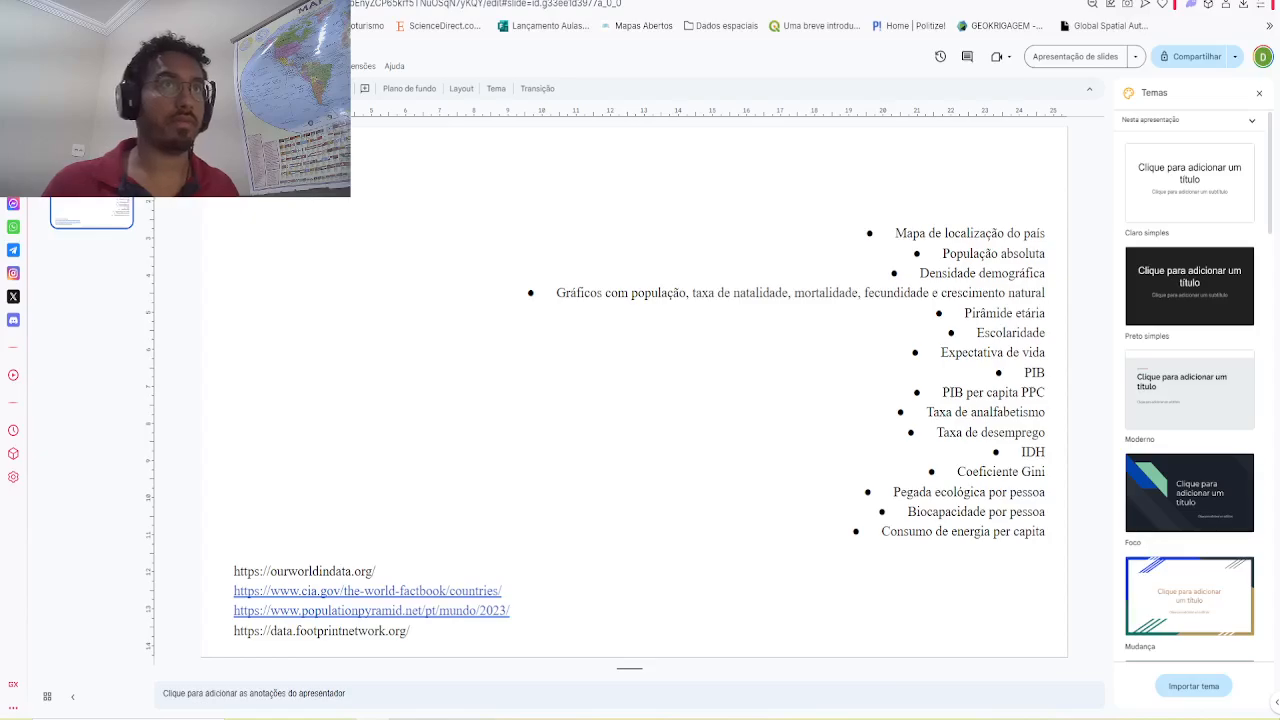
left_click(468, 1)
scroll(482, 159, "up", 2)
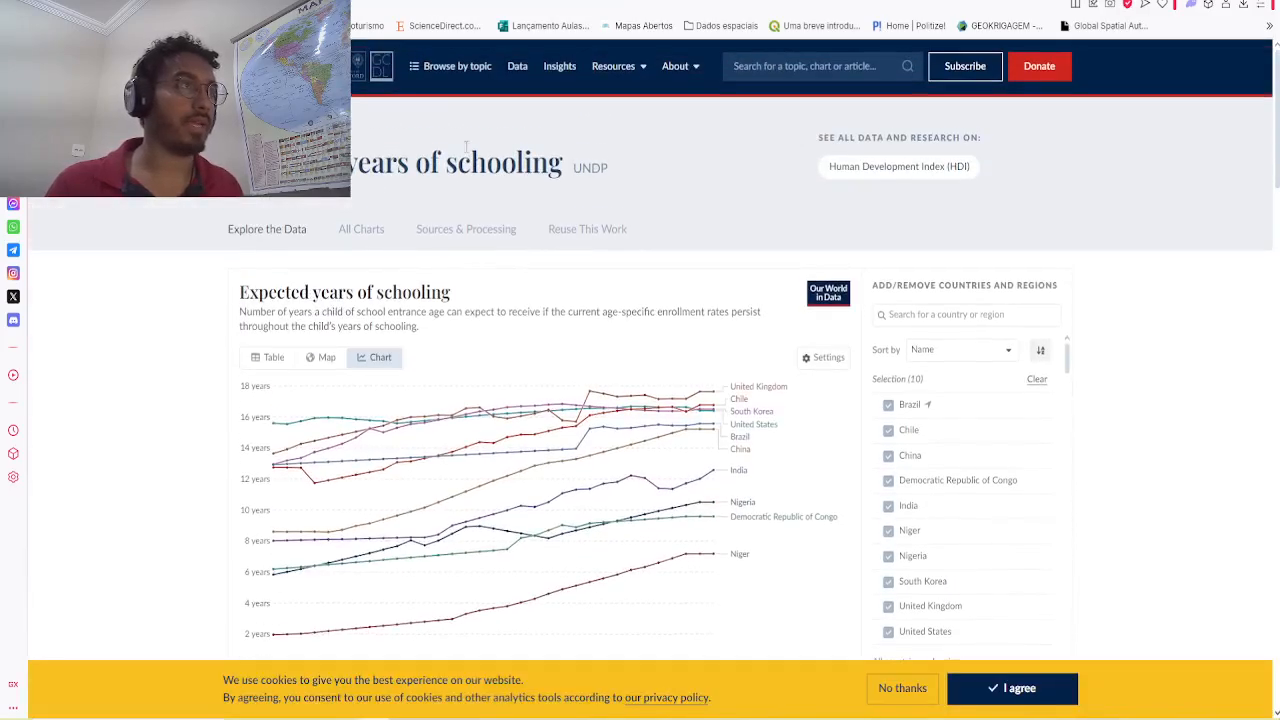
left_click(830, 67)
type("life ex")
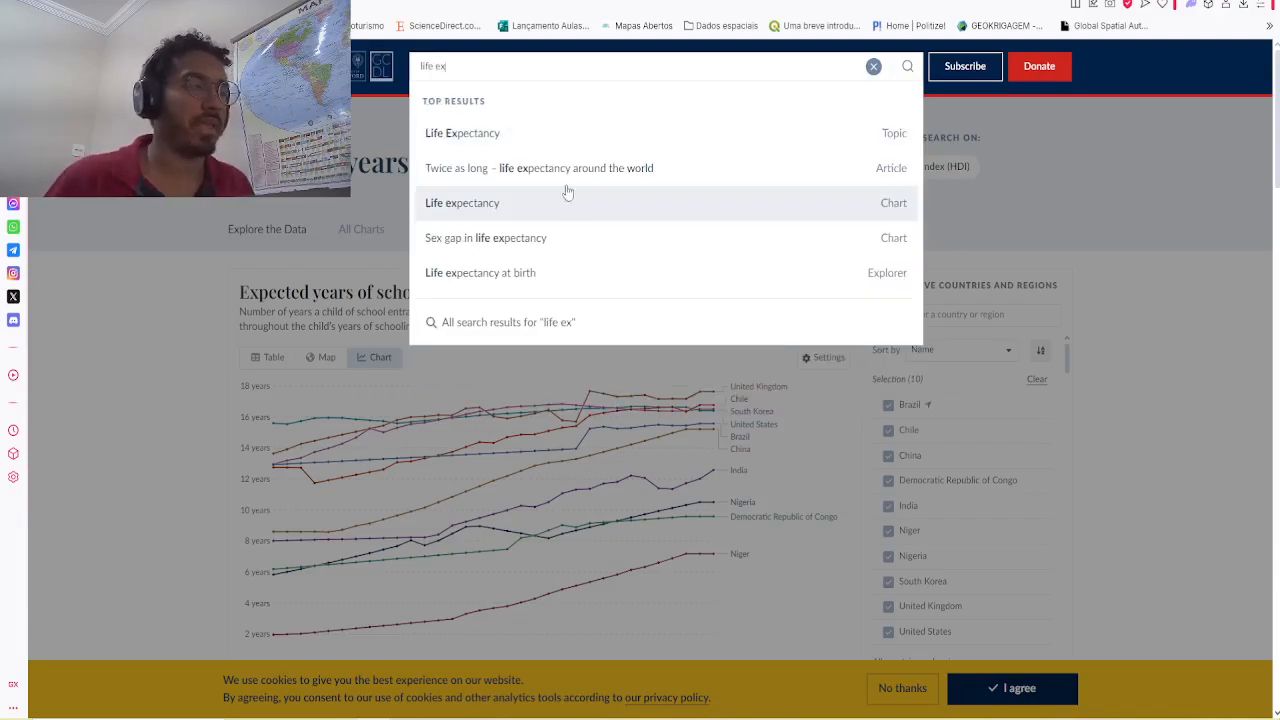
left_click(547, 128)
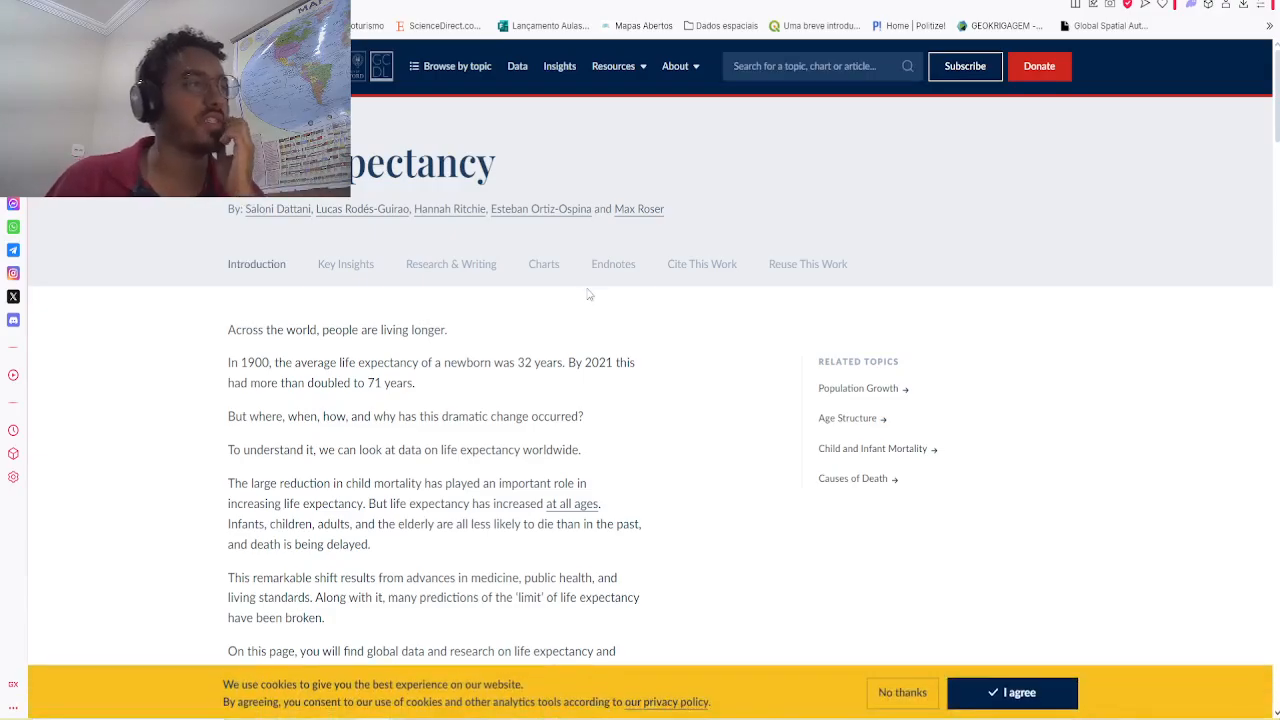
Step: Clear the default regions from the Life expectancy line chart and show only Brazil
scroll(589, 288, "down", 4)
scroll(589, 288, "down", 3)
scroll(548, 200, "down", 4)
scroll(600, 150, "down", 3)
scroll(800, 300, "up", 1)
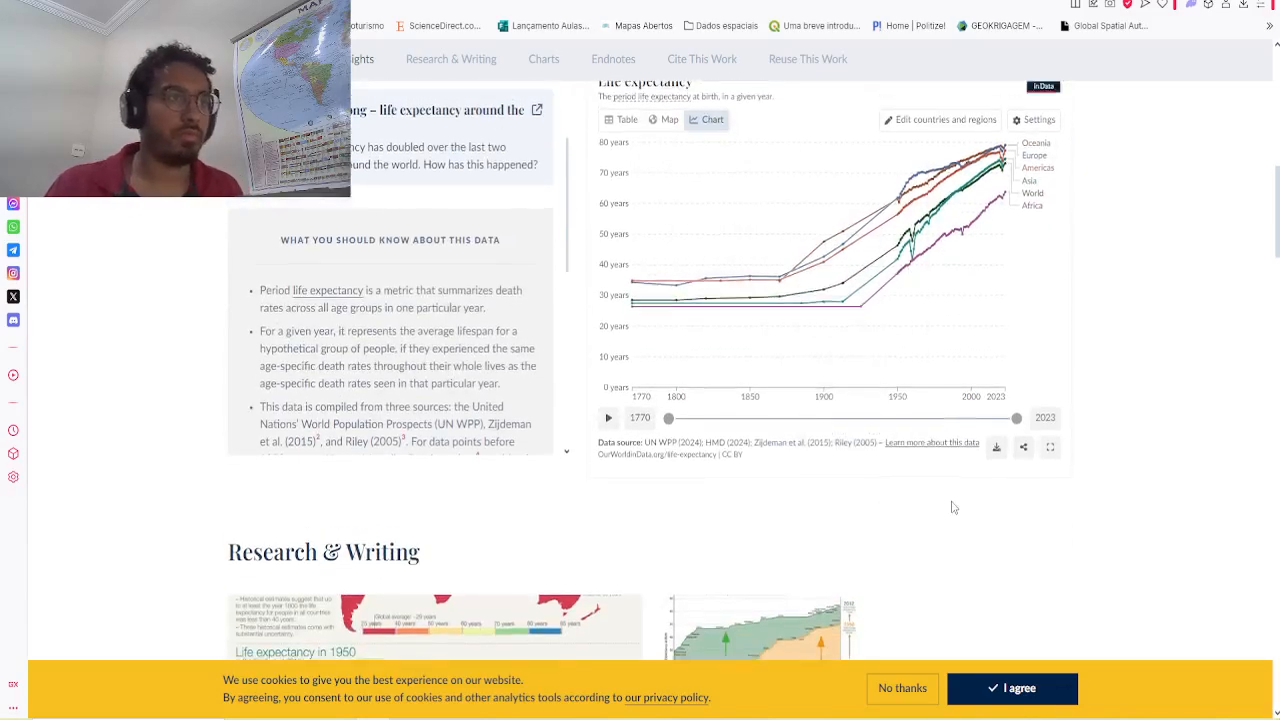
left_click(1035, 176)
left_click(1030, 176)
left_click(950, 176)
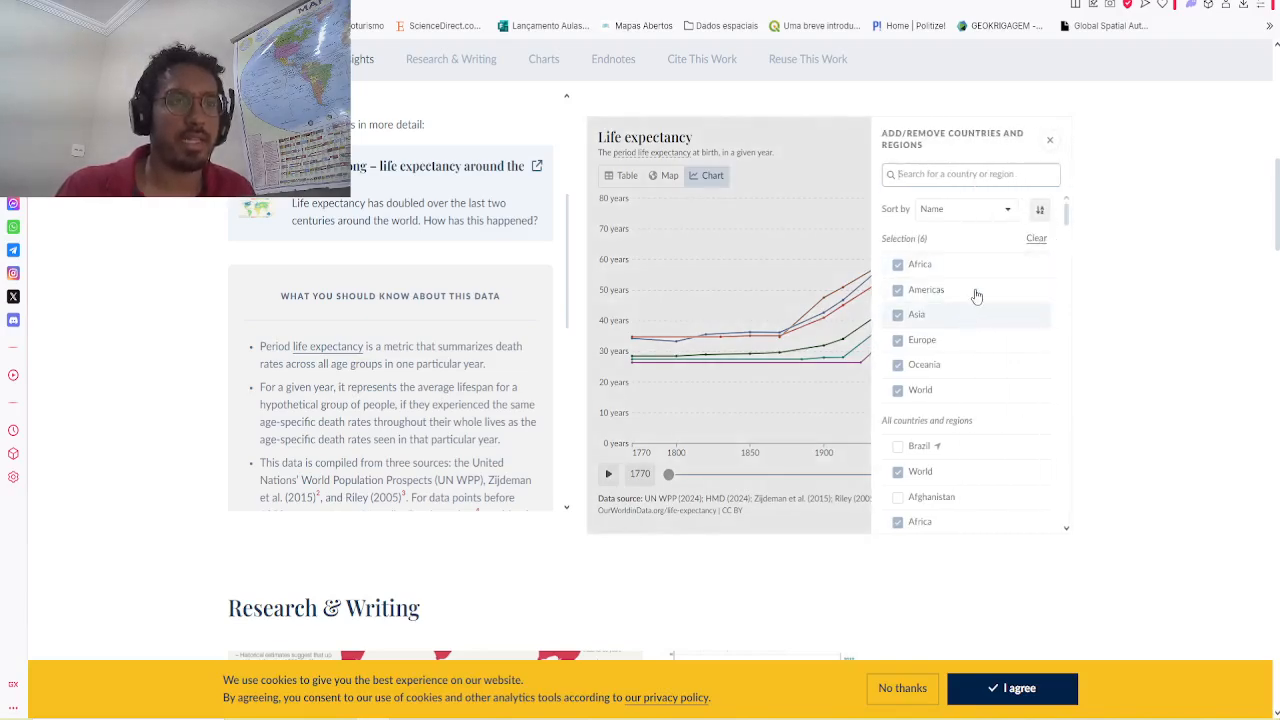
left_click(1036, 238)
left_click(910, 268)
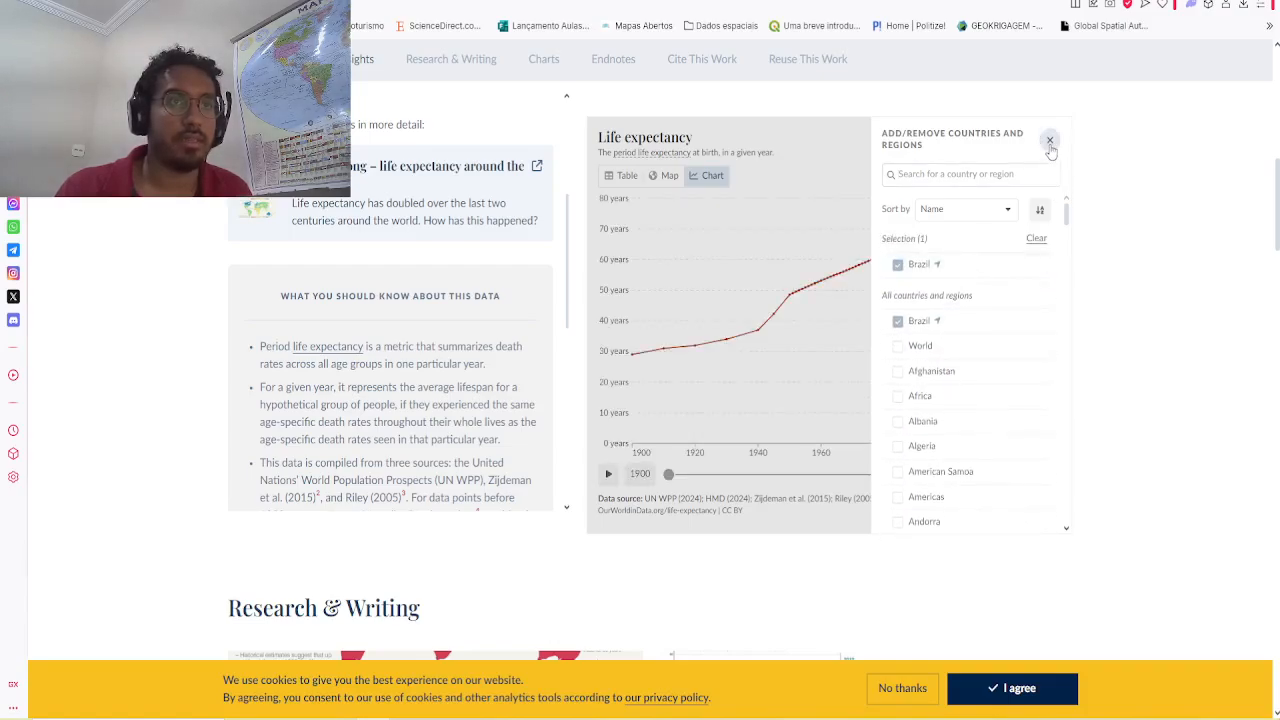
left_click(1050, 140)
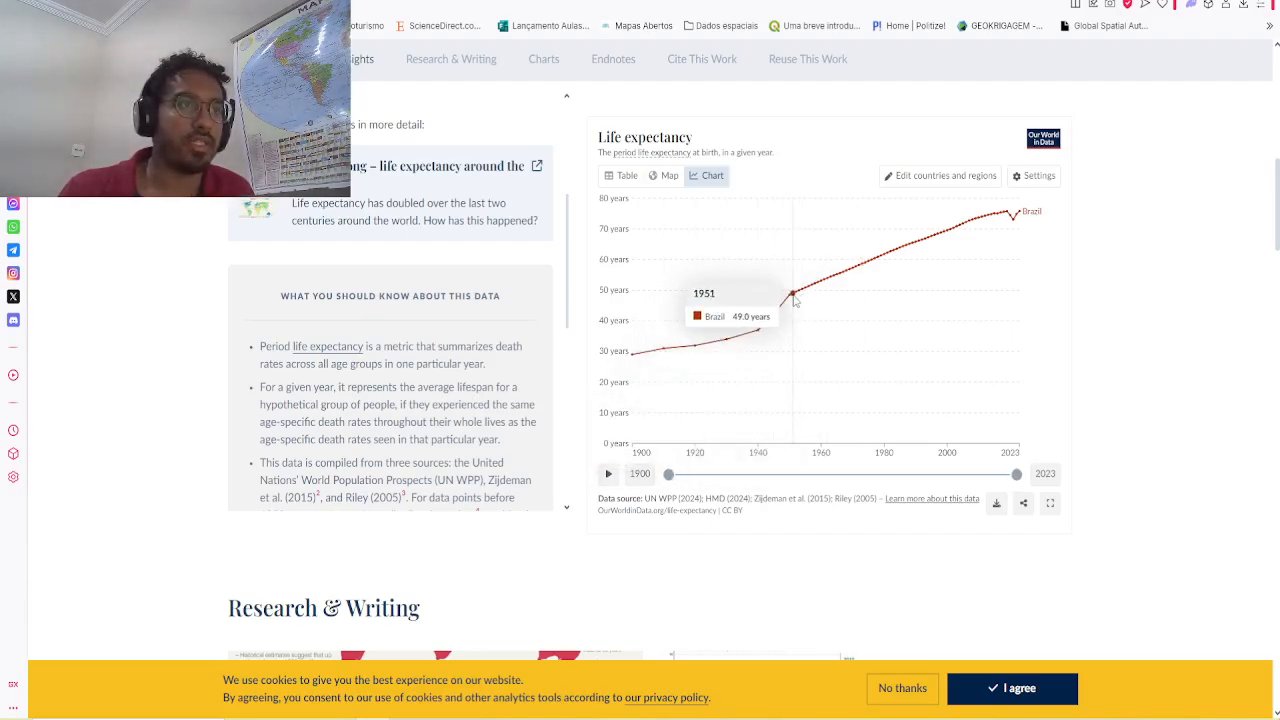
Step: Start the Life expectancy chart's time range at about 1950 and review the remaining indicators listed in the presentation
left_click_drag(669, 475, 810, 474)
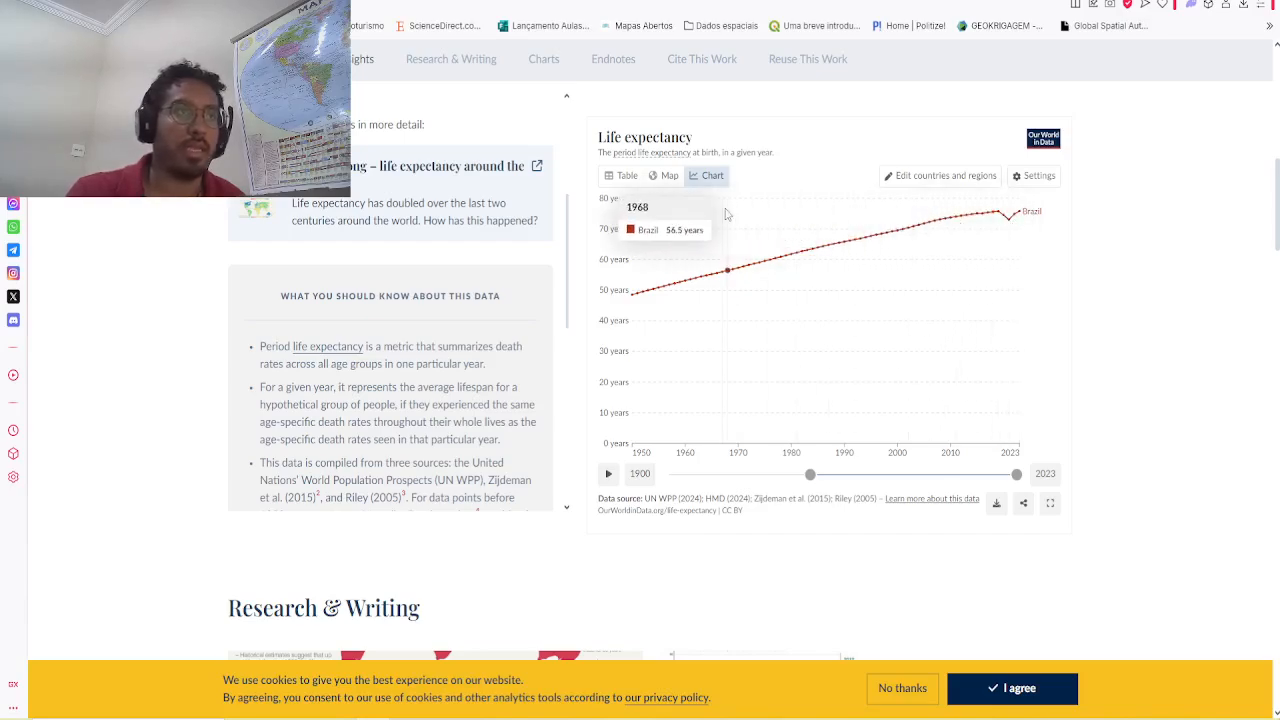
scroll(537, 282, "up", 3)
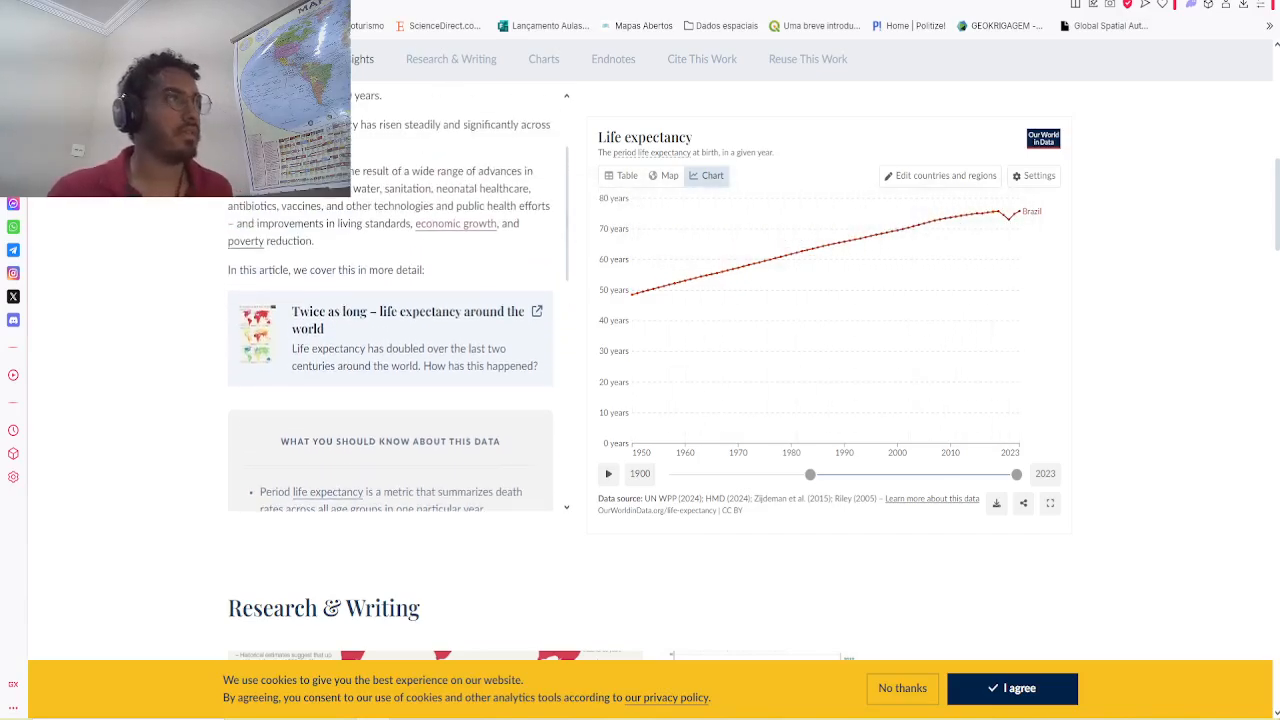
left_click(560, 2)
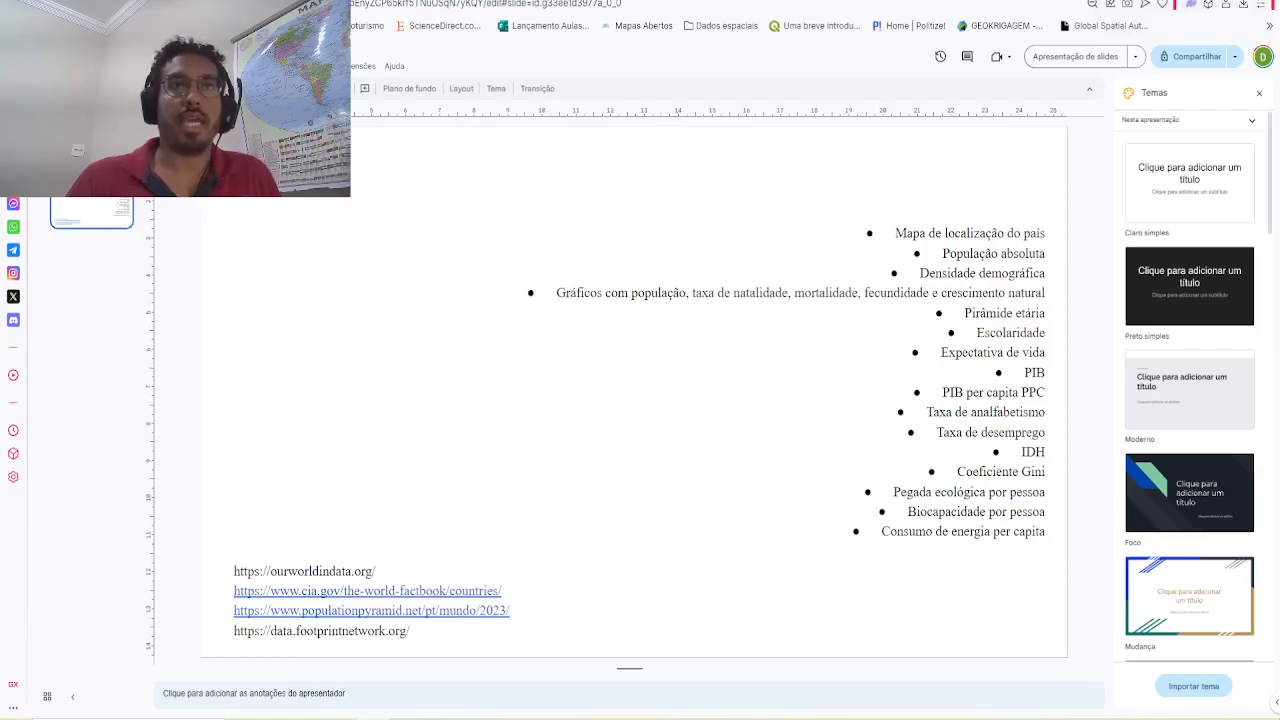
left_click(1110, 1)
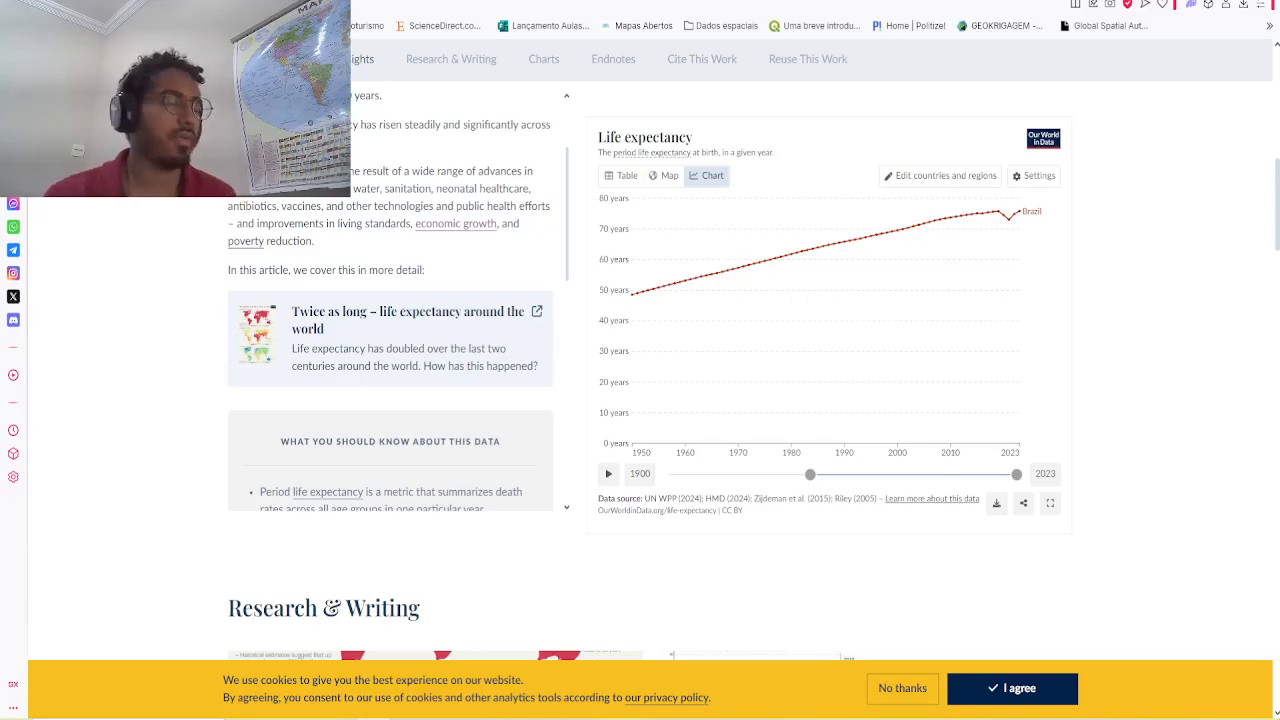
Step: Search Our World in Data for "gross" and open the Global gross domestic product explorer
scroll(601, 453, "up", 1)
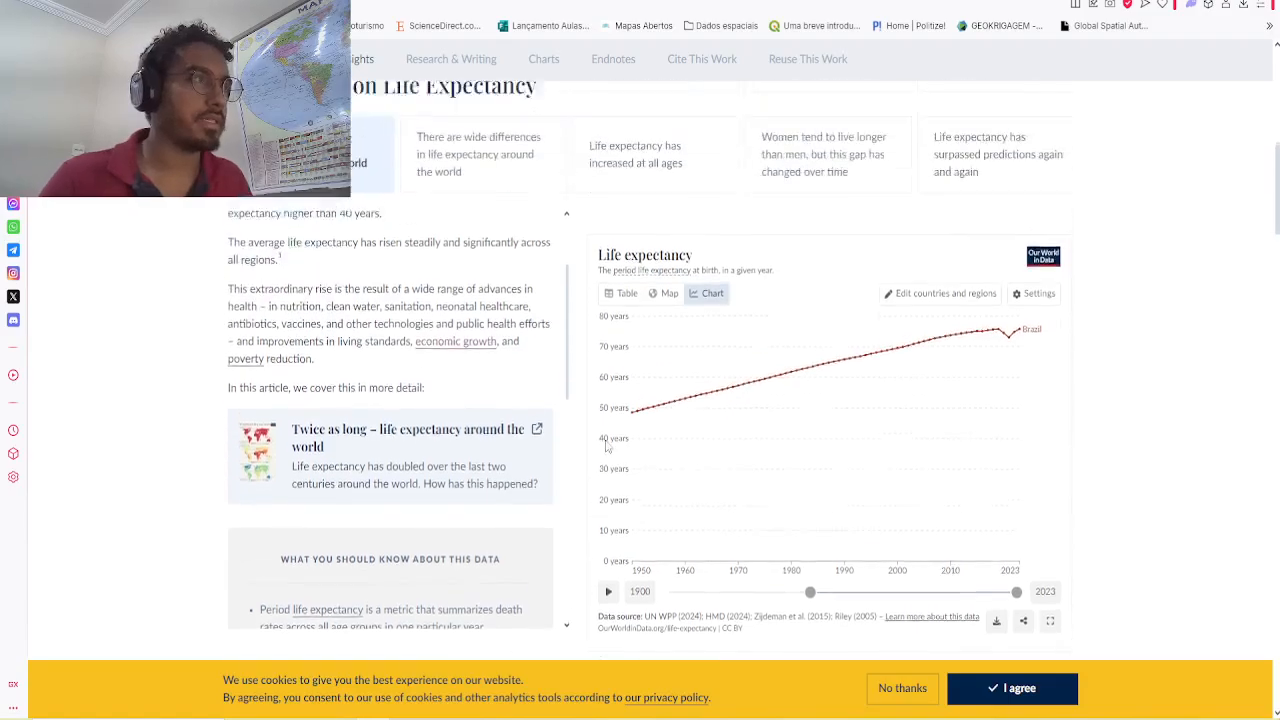
scroll(571, 177, "up", 10)
left_click(876, 66)
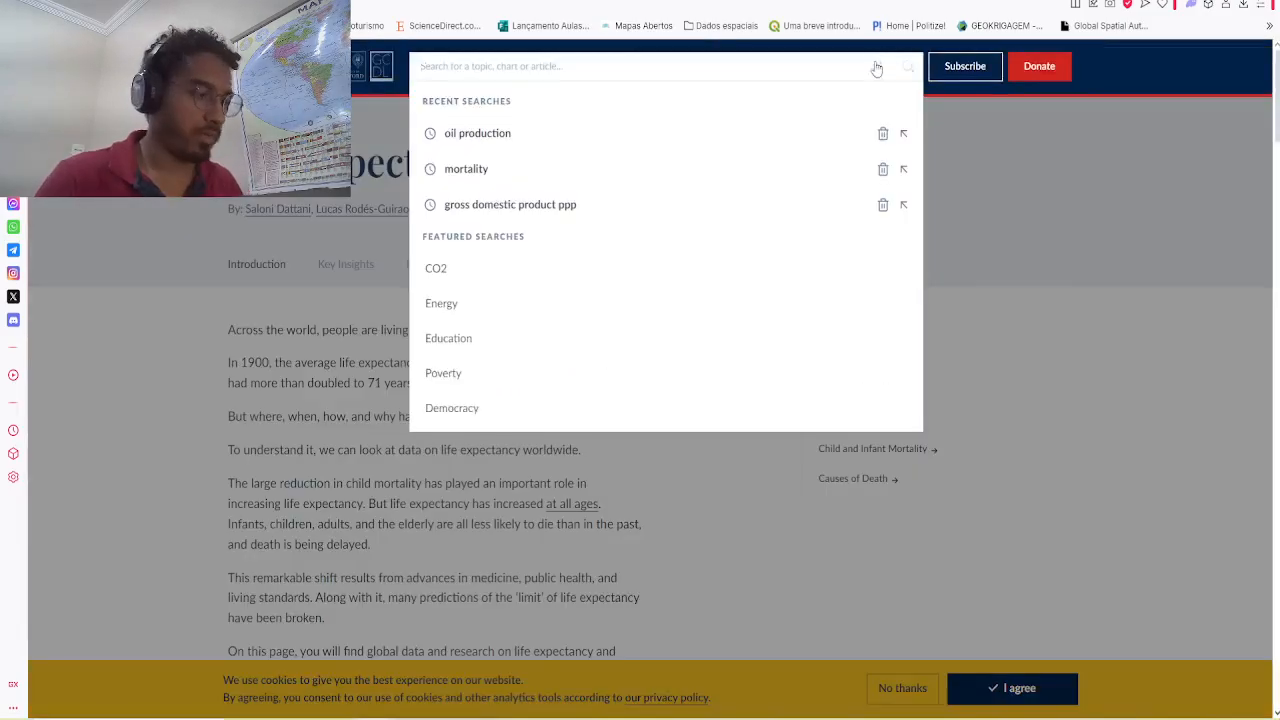
type("gross")
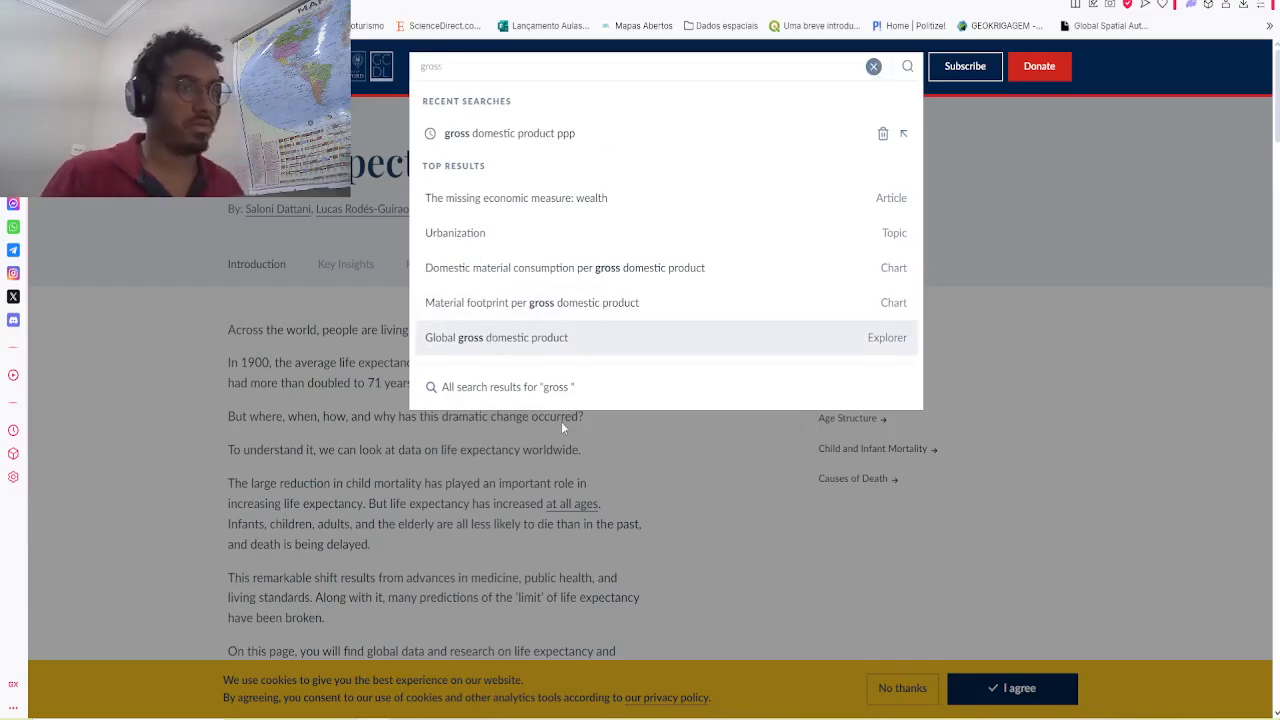
key("Return")
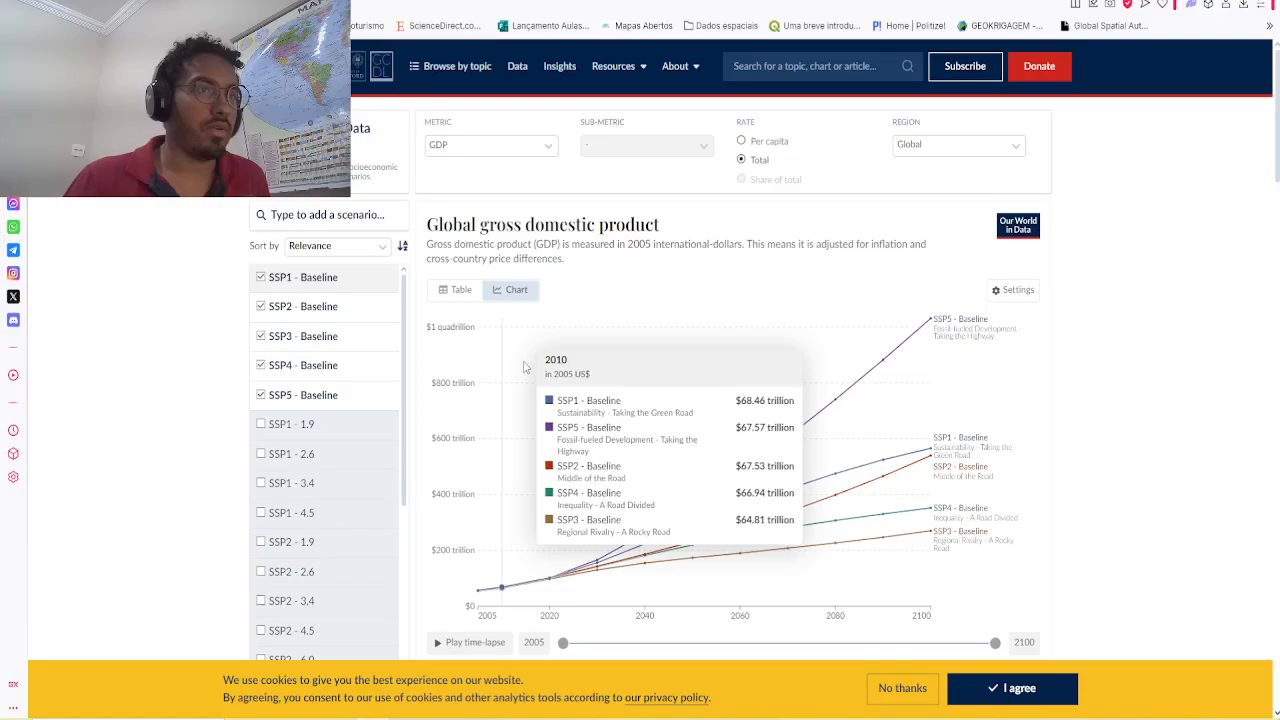
Step: Examine the Global gross domestic product explorer's scenarios, sorting options and projected curves for country-level data
scroll(450, 385, "down", 2)
scroll(360, 400, "down", 2)
scroll(360, 400, "up", 2)
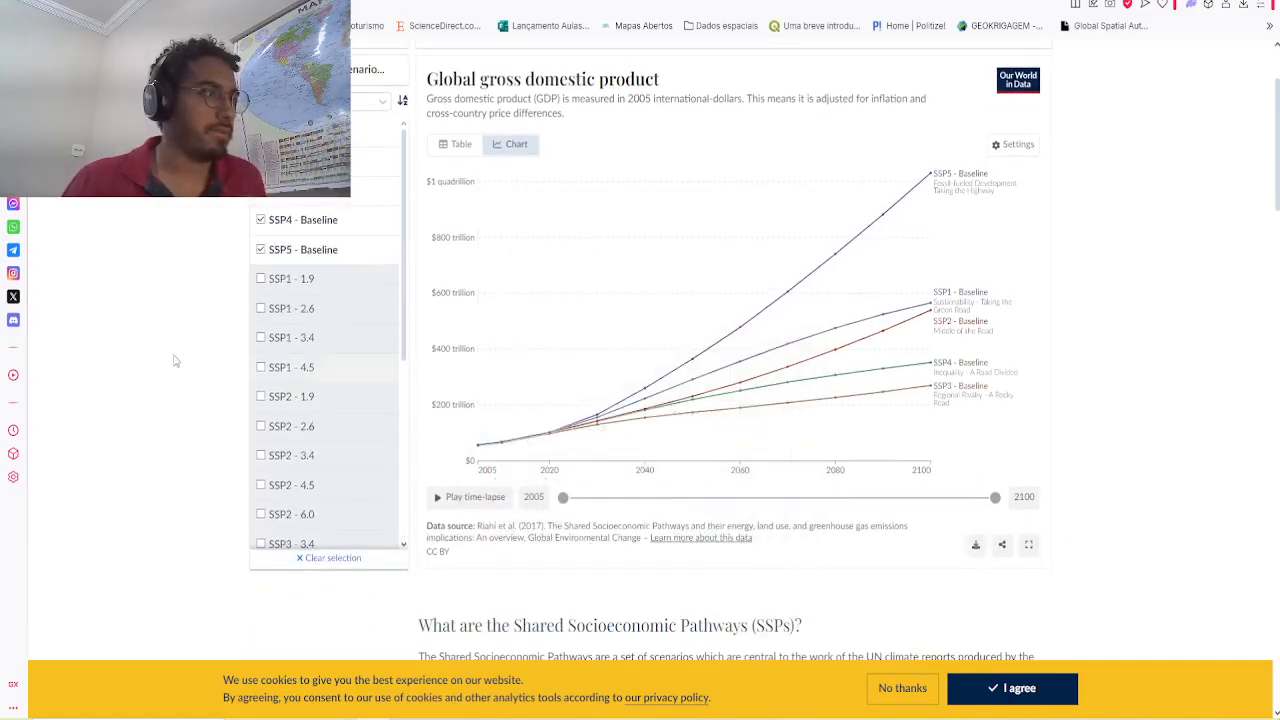
scroll(186, 357, "up", 2)
left_click(366, 251)
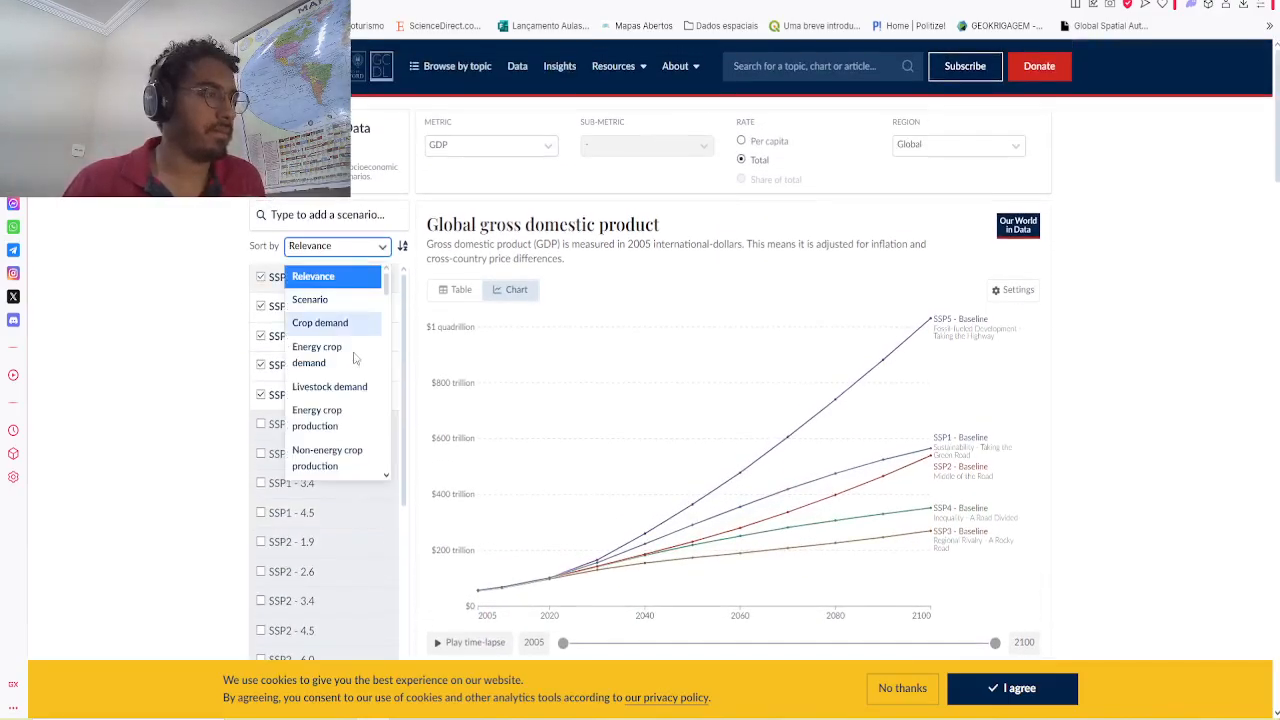
scroll(340, 370, "down", 3)
scroll(316, 320, "down", 5)
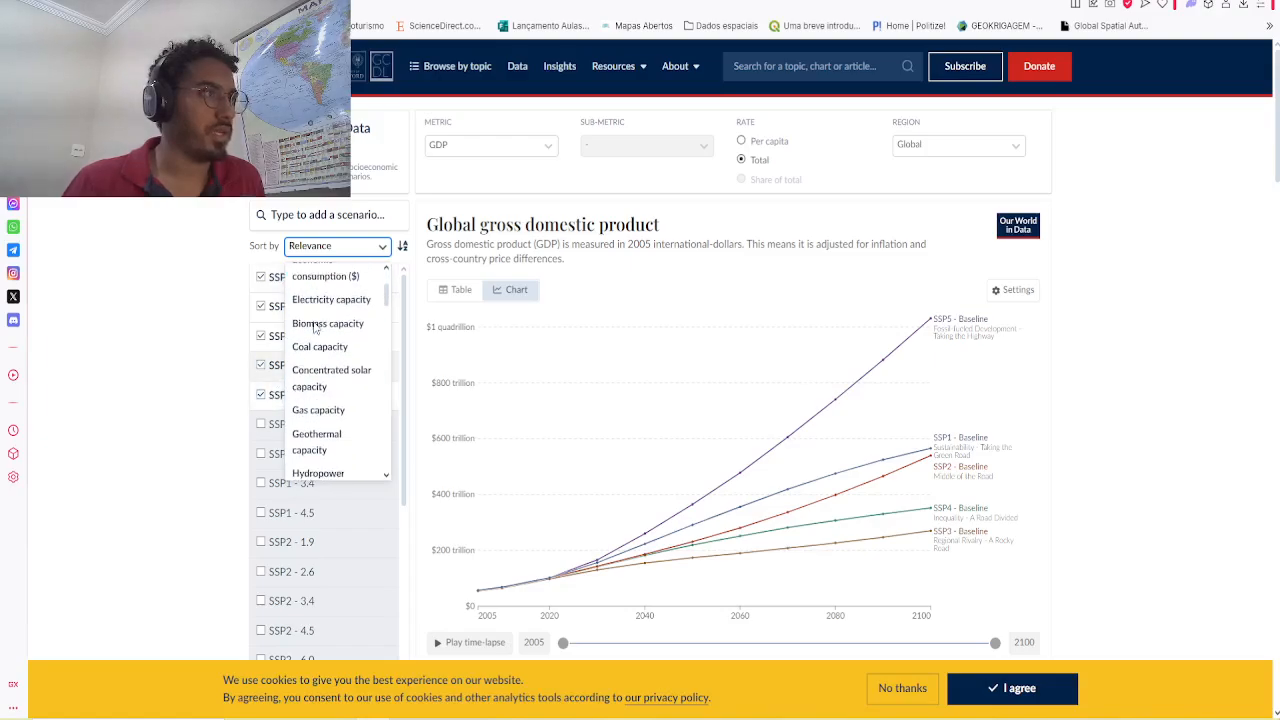
left_click(194, 357)
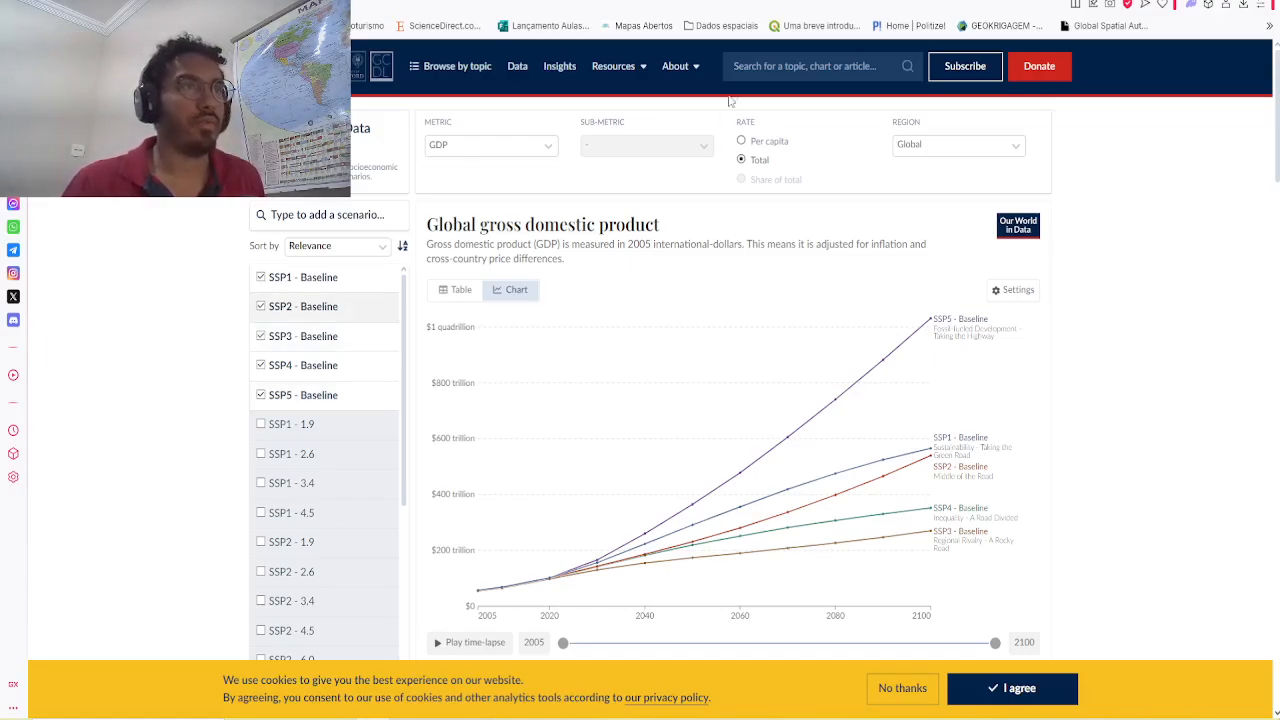
left_click(780, 66)
left_click(306, 249)
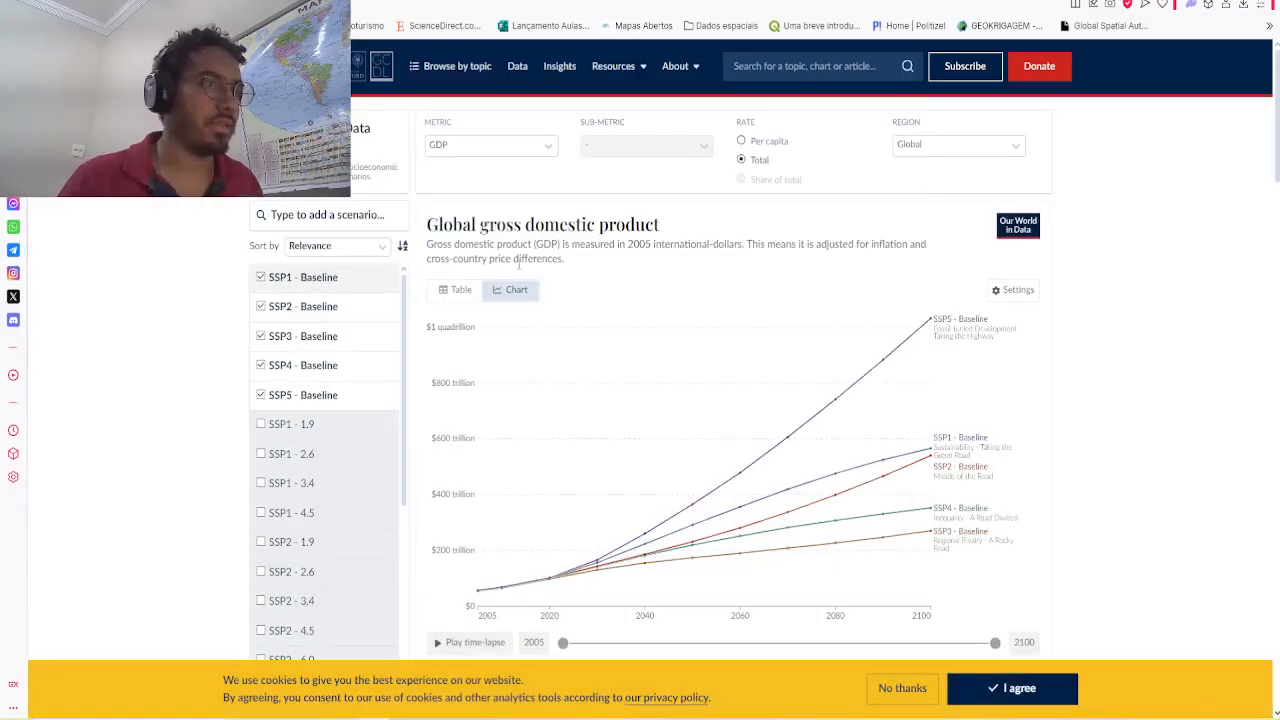
mouse_move(918, 365)
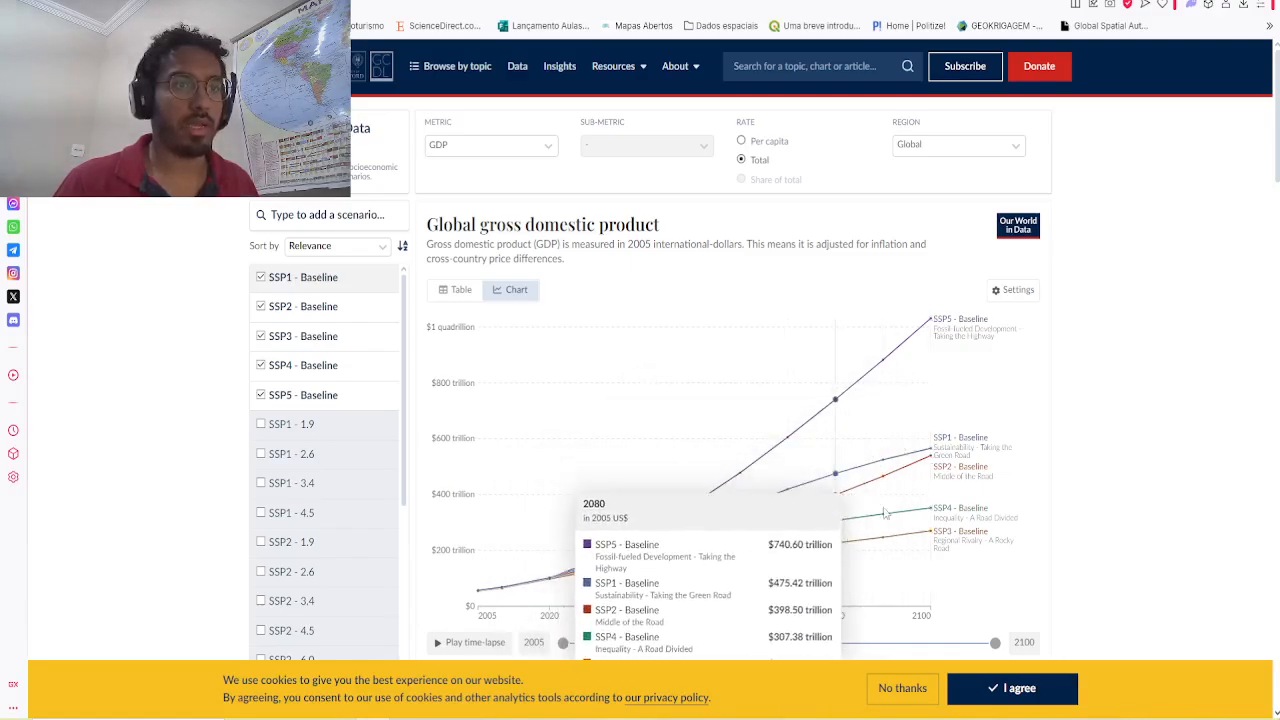
Step: Search for "gross domestic product" and open the World Bank GDP chart in constant US$
left_click(798, 68)
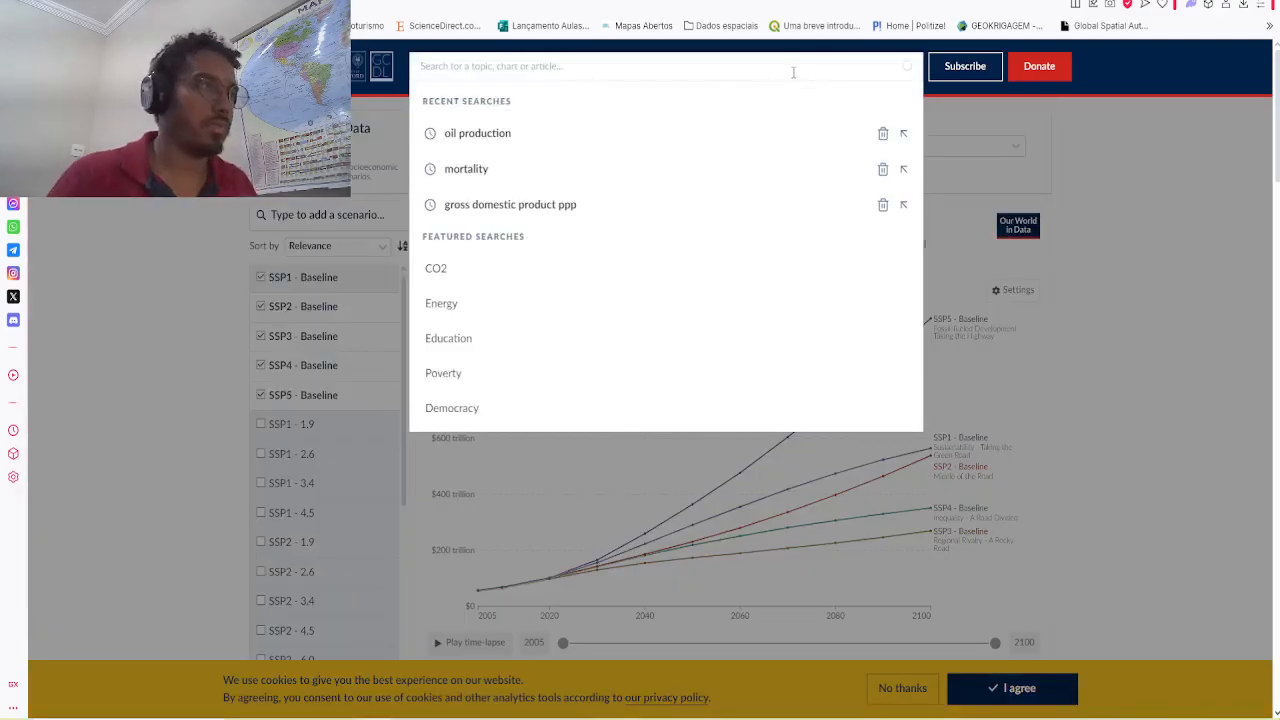
type("gross domes")
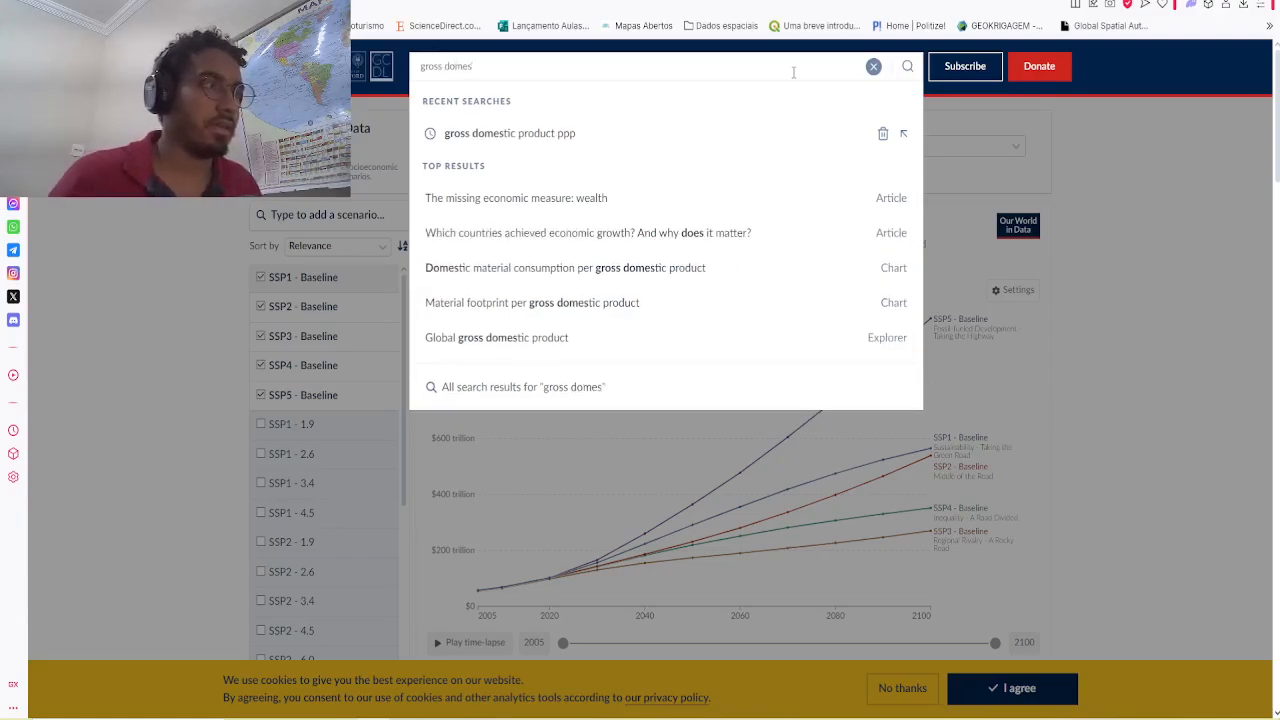
type("tic product")
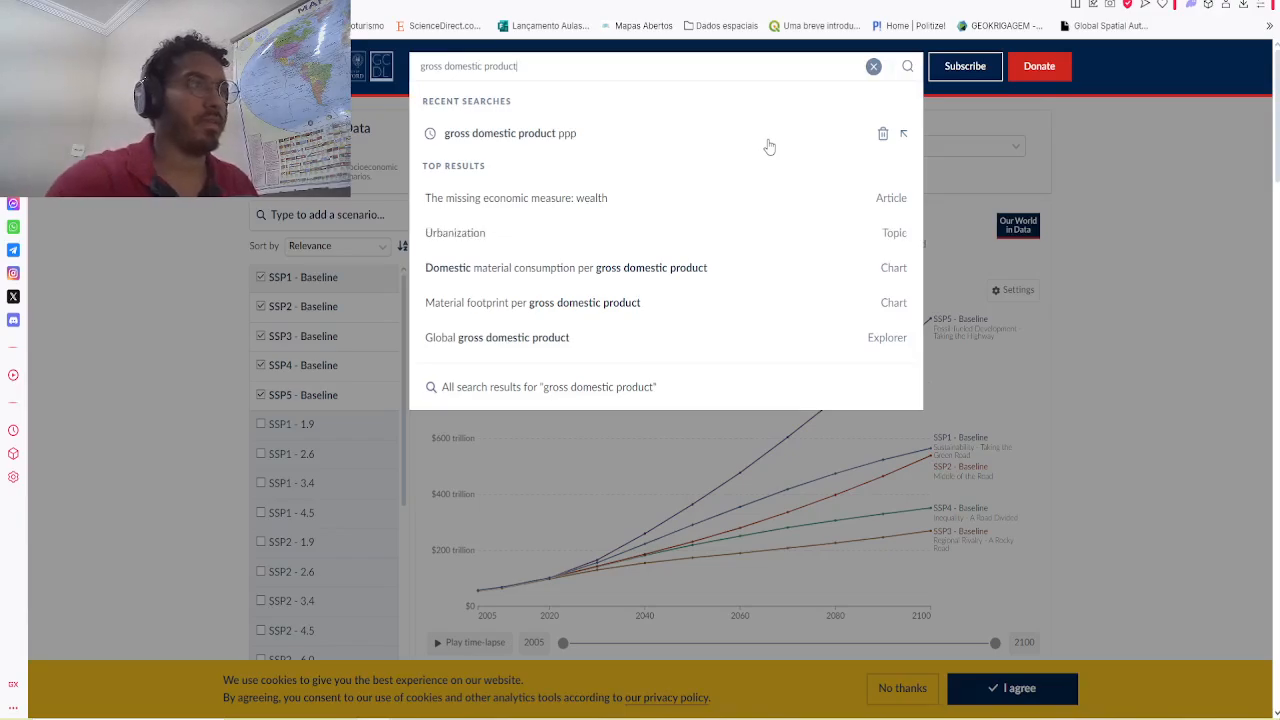
key("Return")
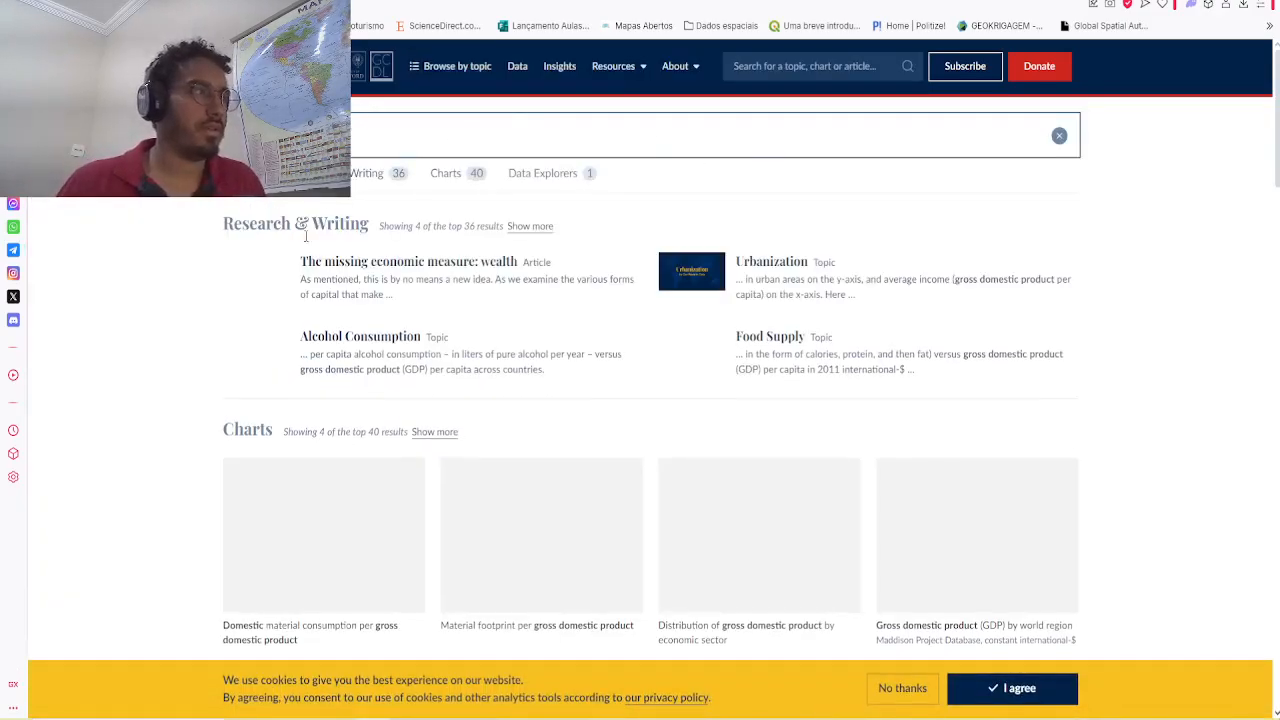
scroll(512, 297, "down", 2)
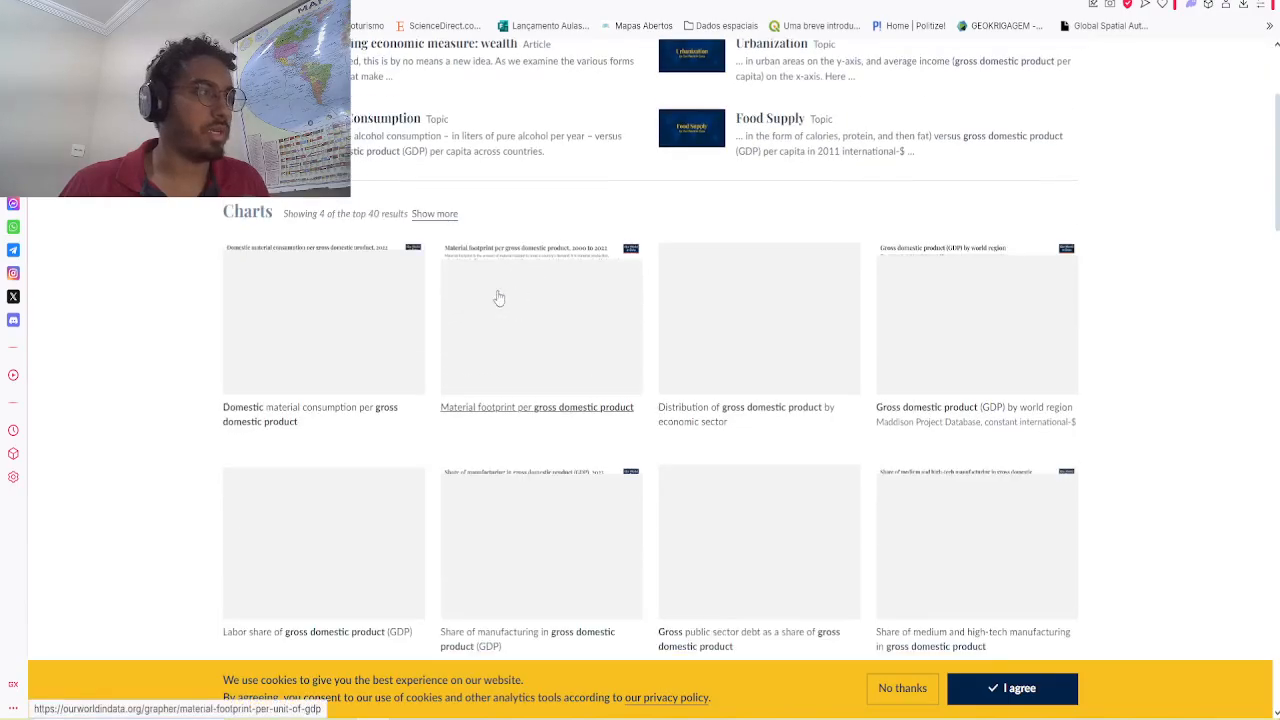
scroll(429, 391, "down", 4)
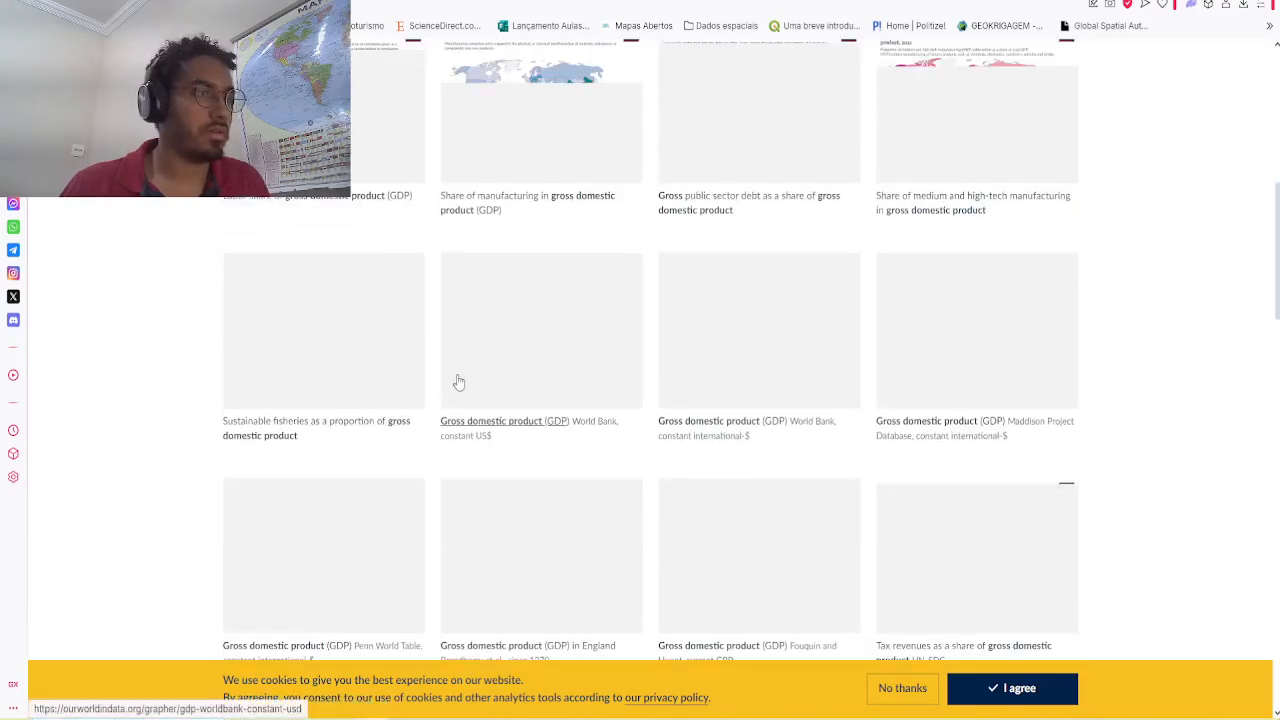
left_click(518, 433)
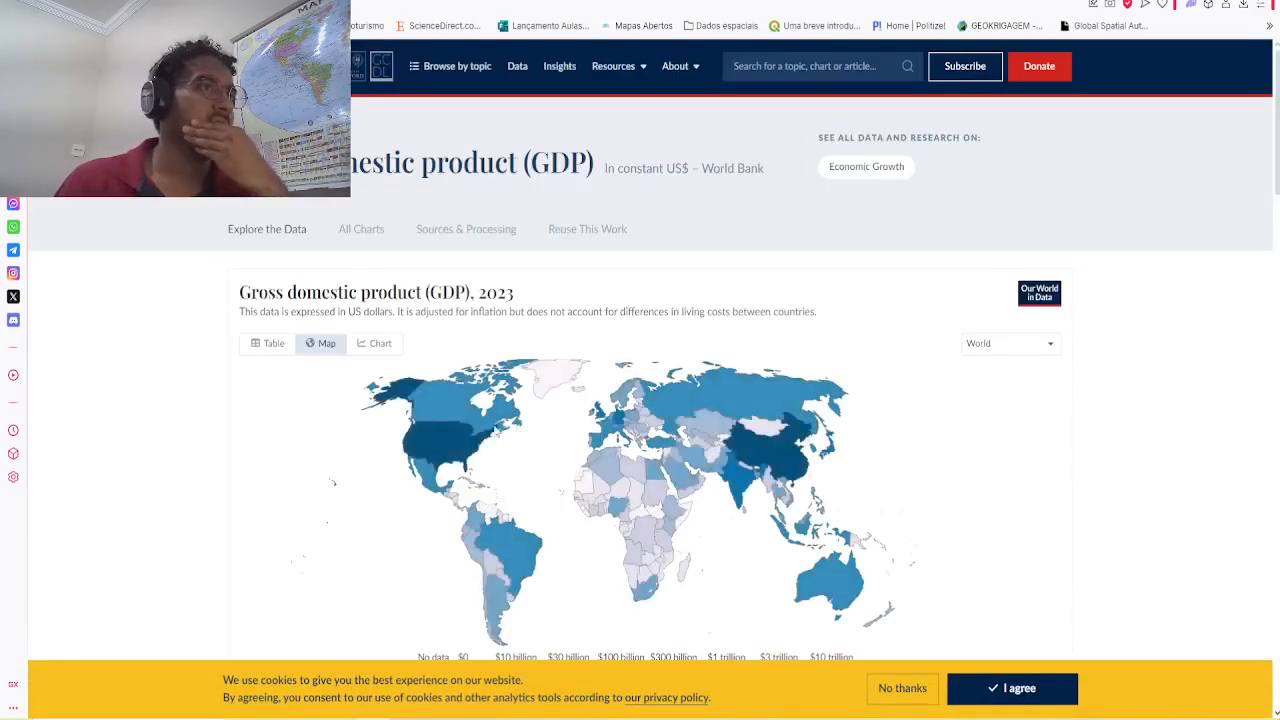
Step: Show the World Bank GDP data as a line chart with only Brazil selected
scroll(177, 349, "down", 3)
scroll(355, 217, "up", 1)
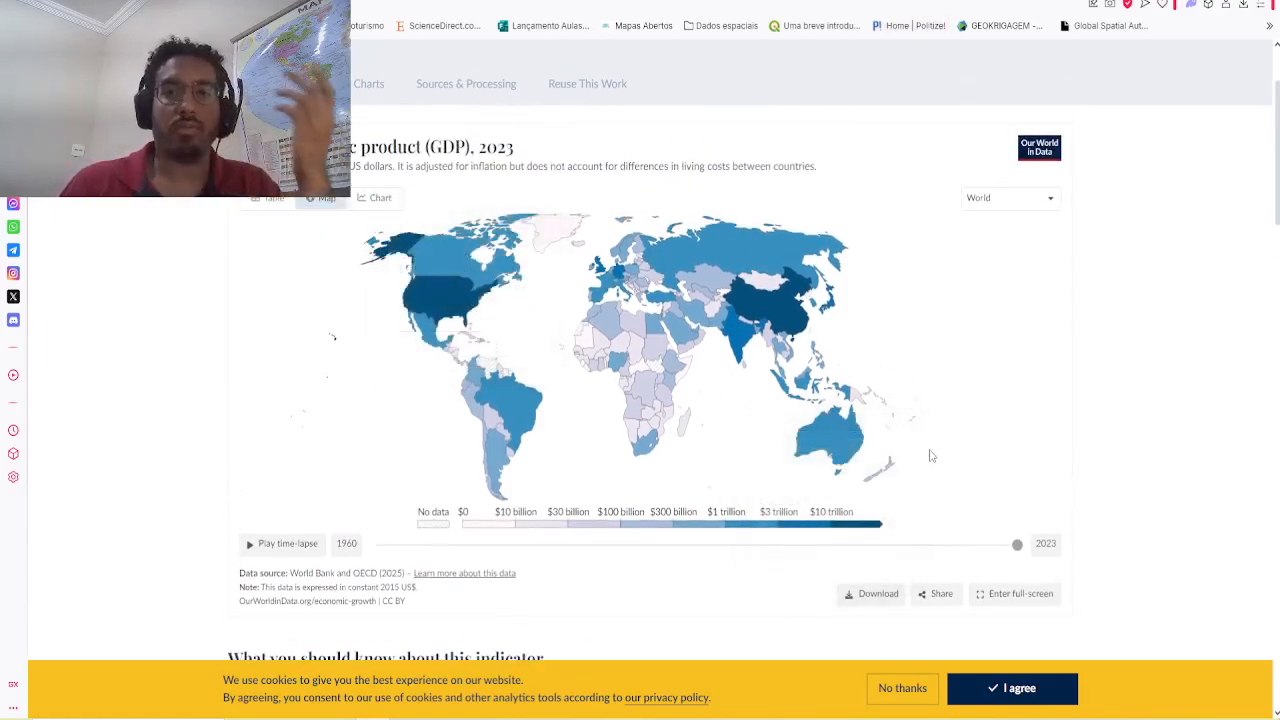
left_click(363, 207)
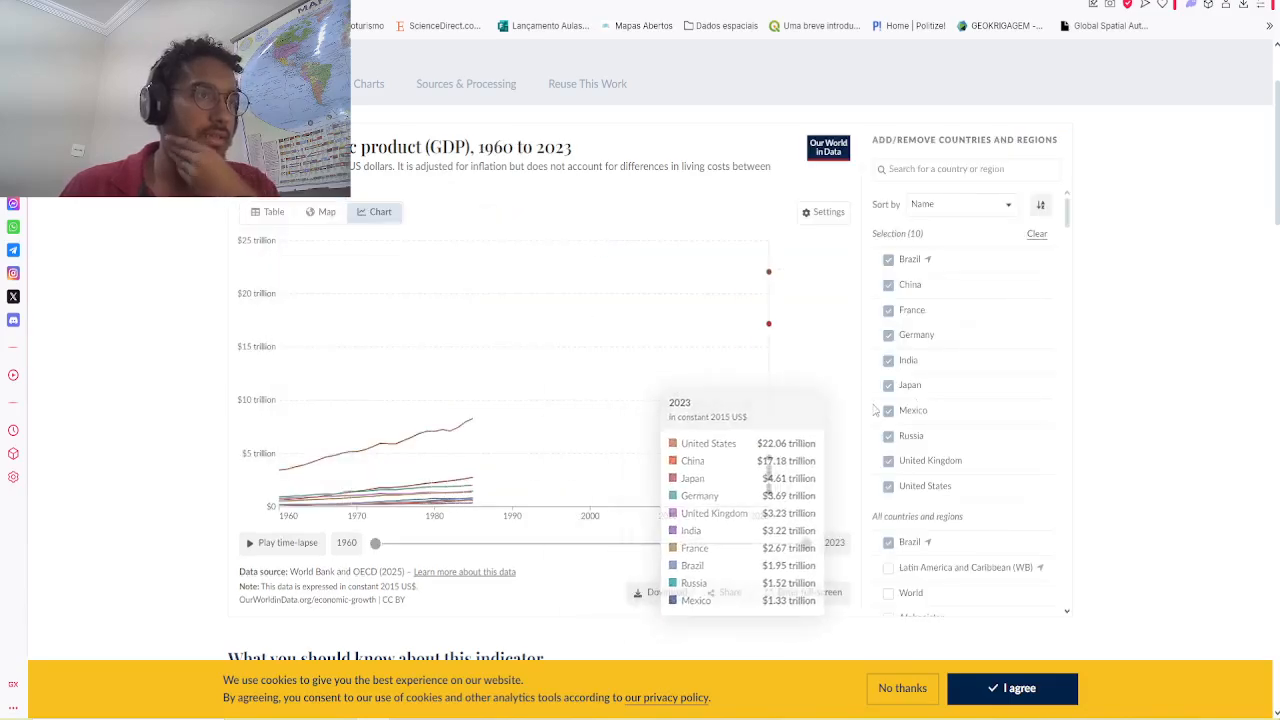
left_click(1035, 233)
left_click(889, 263)
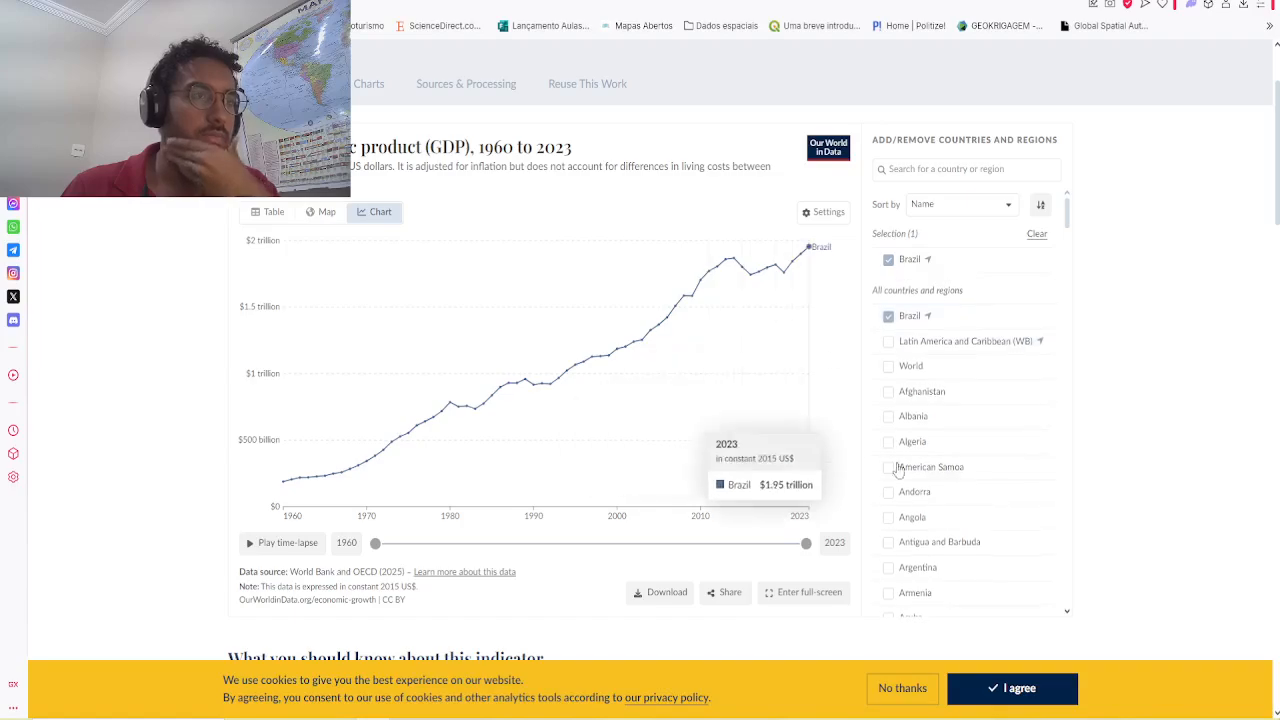
Step: Add the United States to the GDP line chart alongside Brazil
scroll(950, 260, "down", 12)
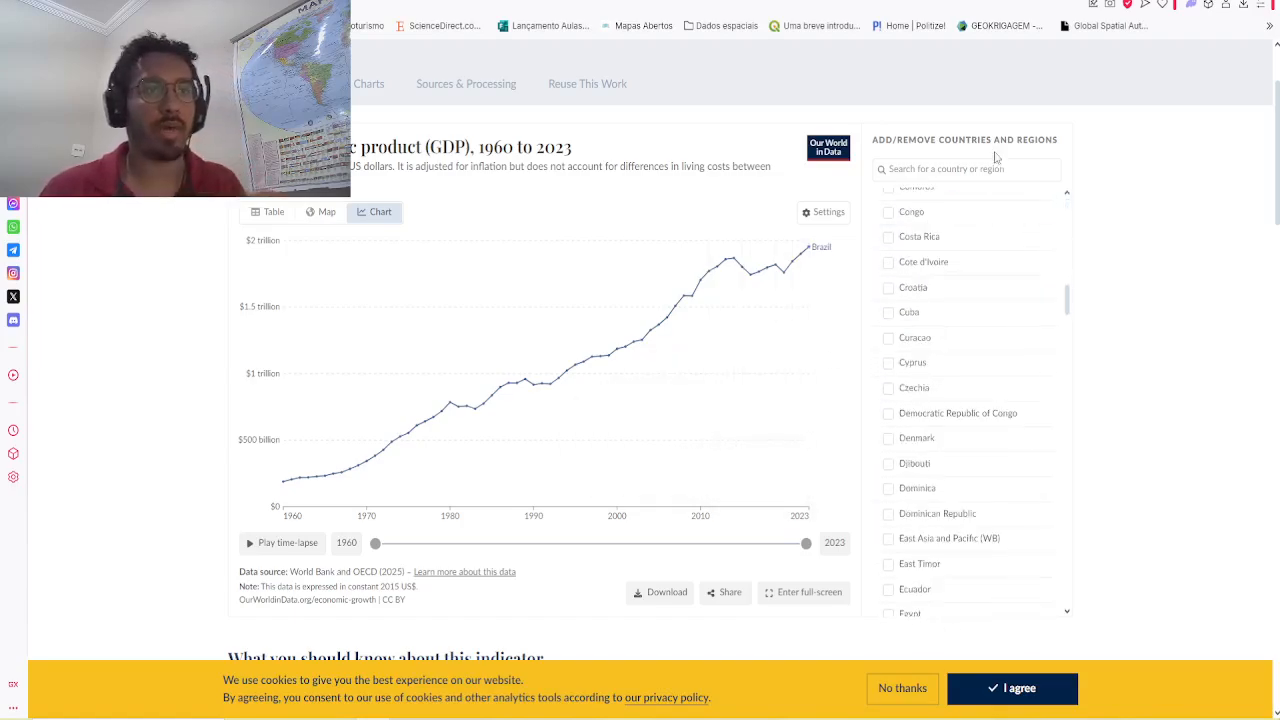
left_click(886, 169)
type("uni")
left_click(955, 231)
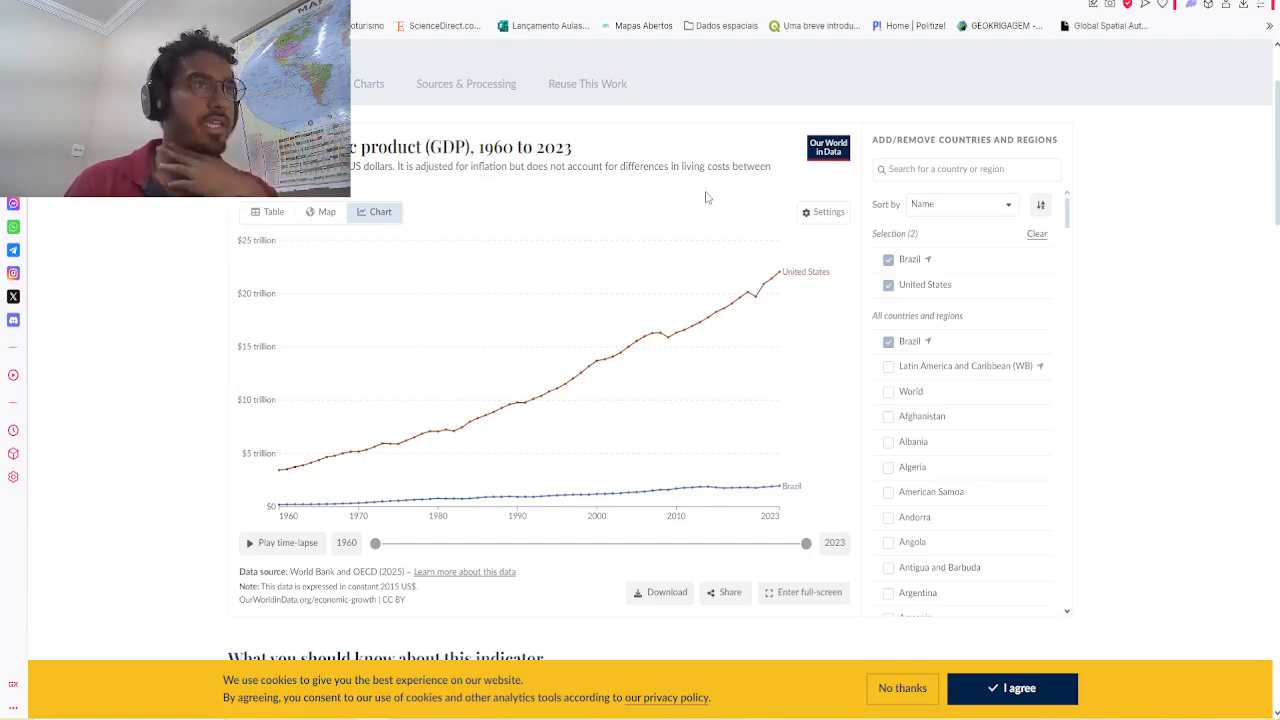
Step: Check the indicator list on the assignment slide and return to the GDP page
scroll(680, 305, "up", 2)
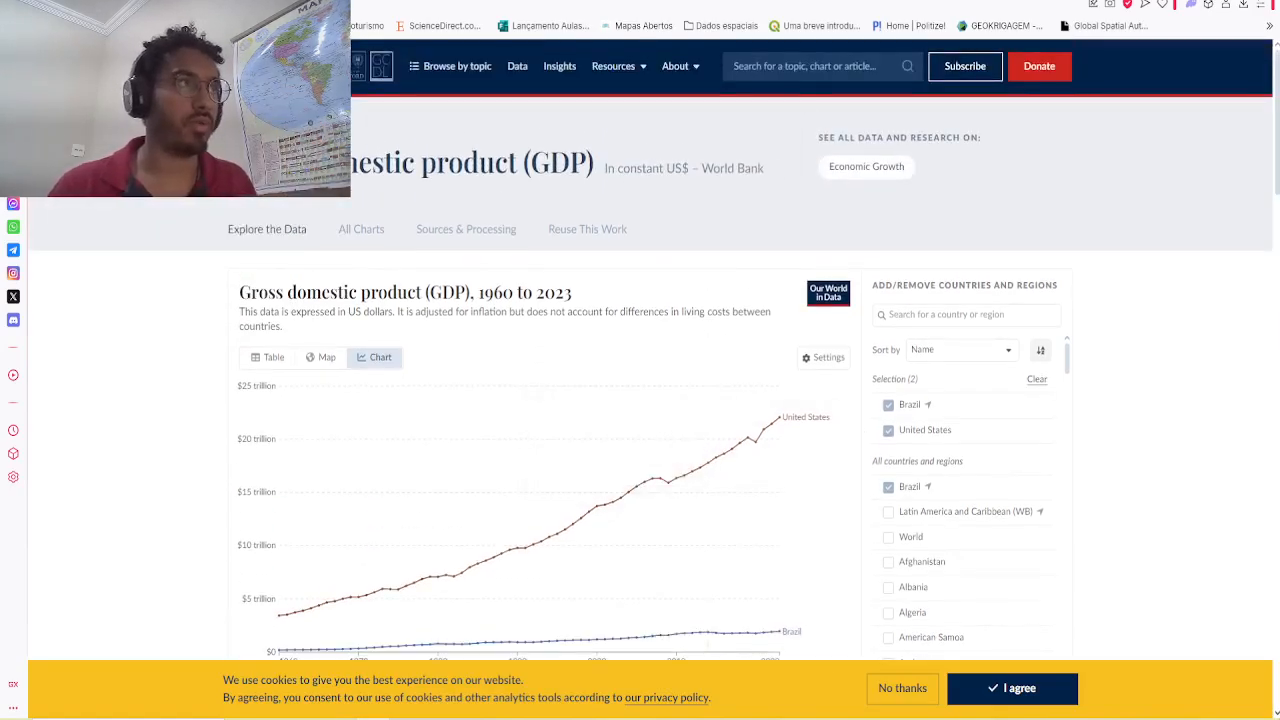
key("ctrl+Tab")
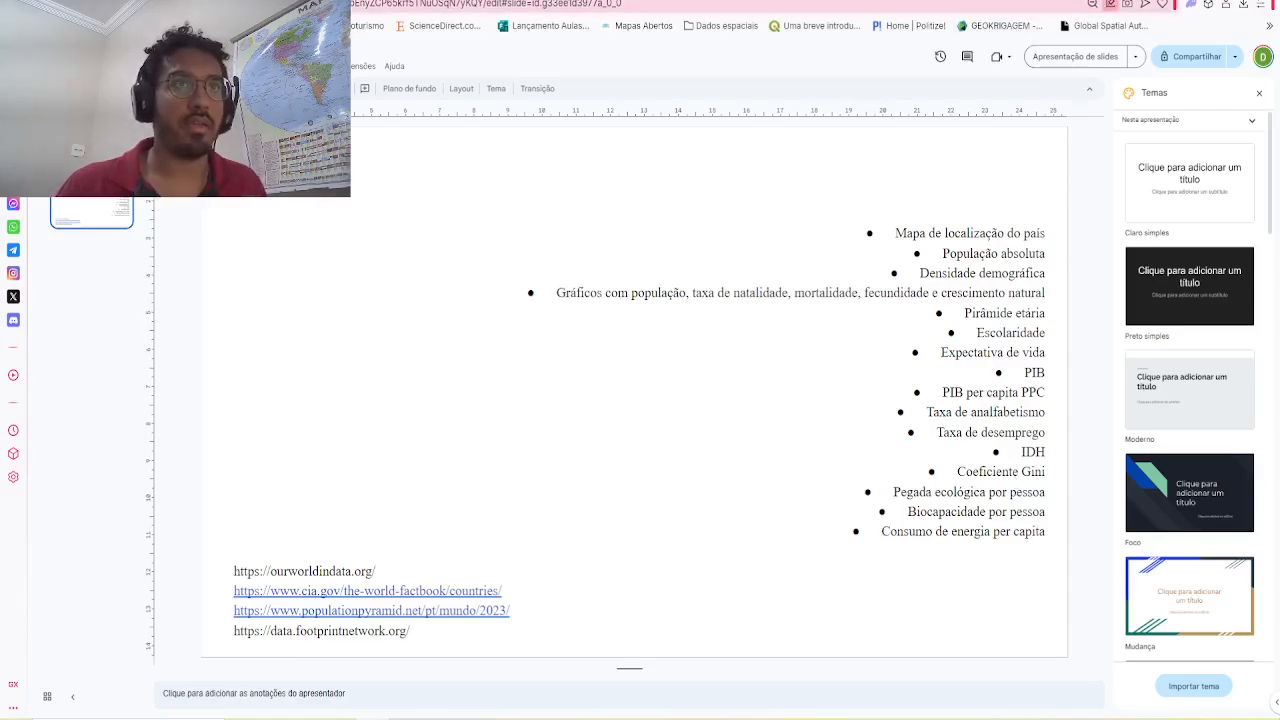
key("ctrl+shift+Tab")
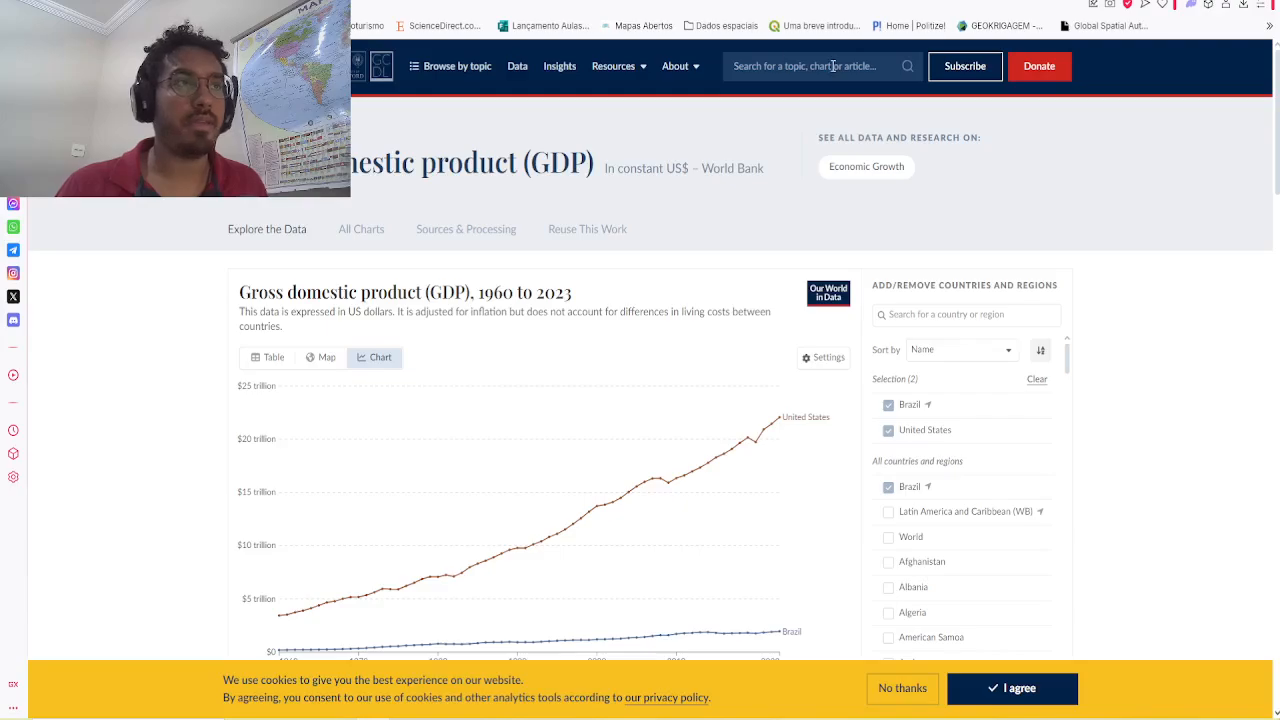
Step: Search for "gdp ppp" and look at the related charts that include the GDP data
left_click(832, 65)
type("gdp ppp")
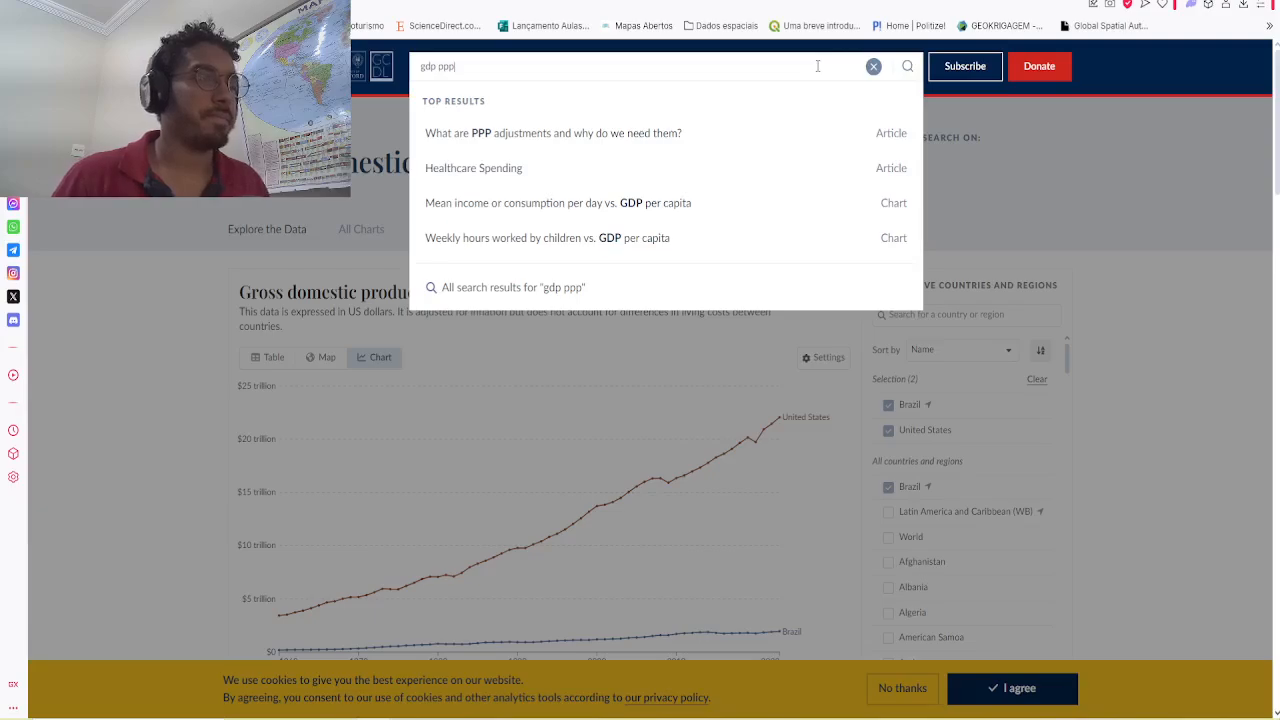
left_click(873, 66)
left_click(974, 170)
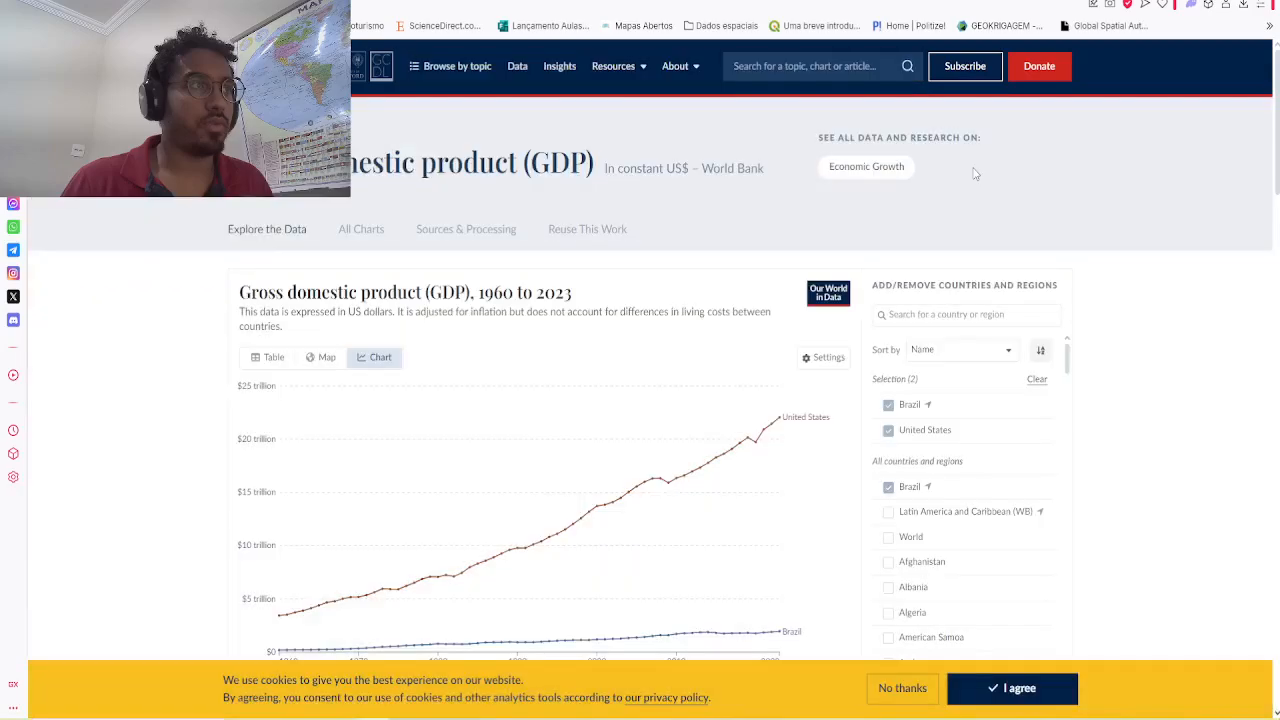
left_click(350, 229)
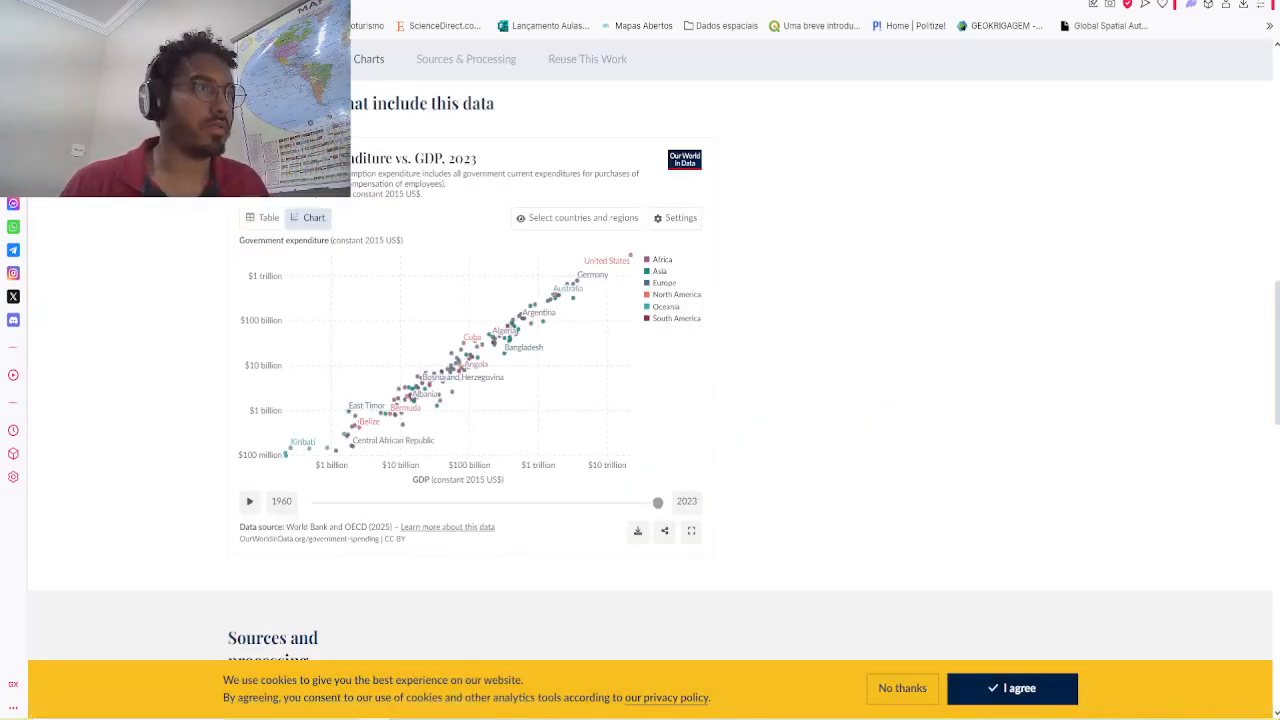
key("alt+Left")
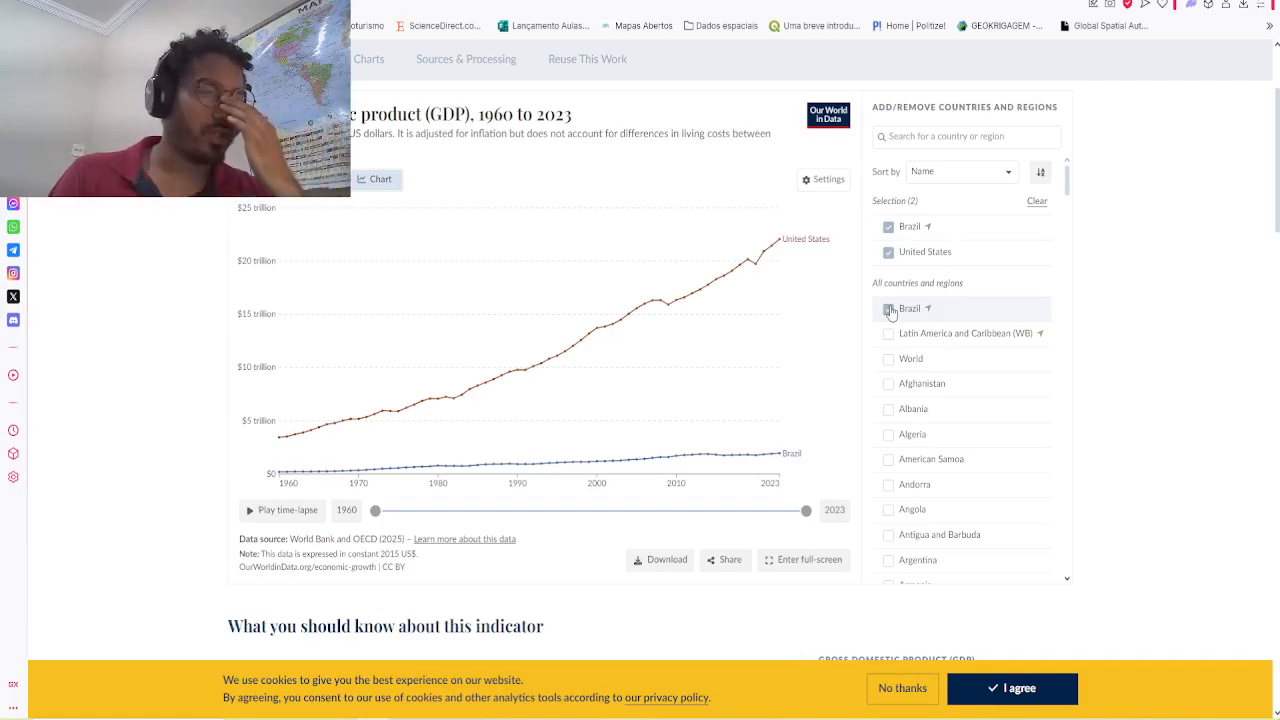
Step: Search for "gdp" and open the World Bank GDP per capita chart in constant international-$
scroll(890, 311, "up", 2)
left_click(839, 66)
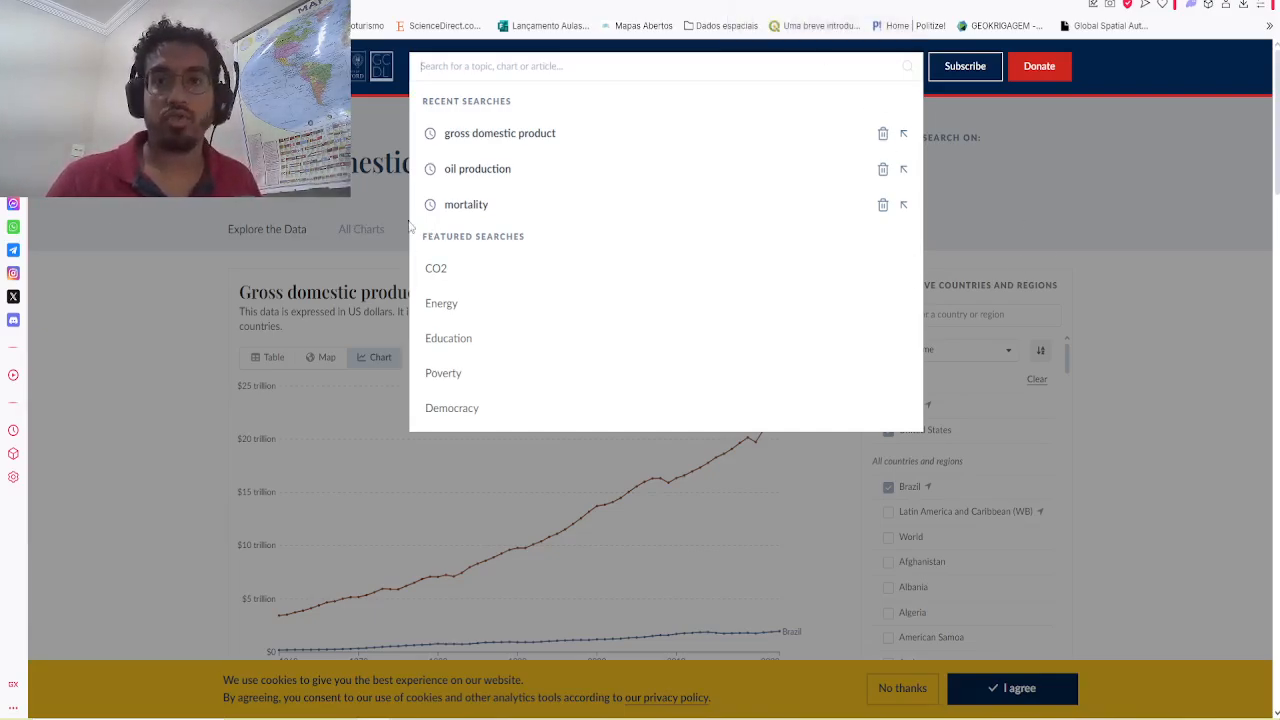
type("gdp")
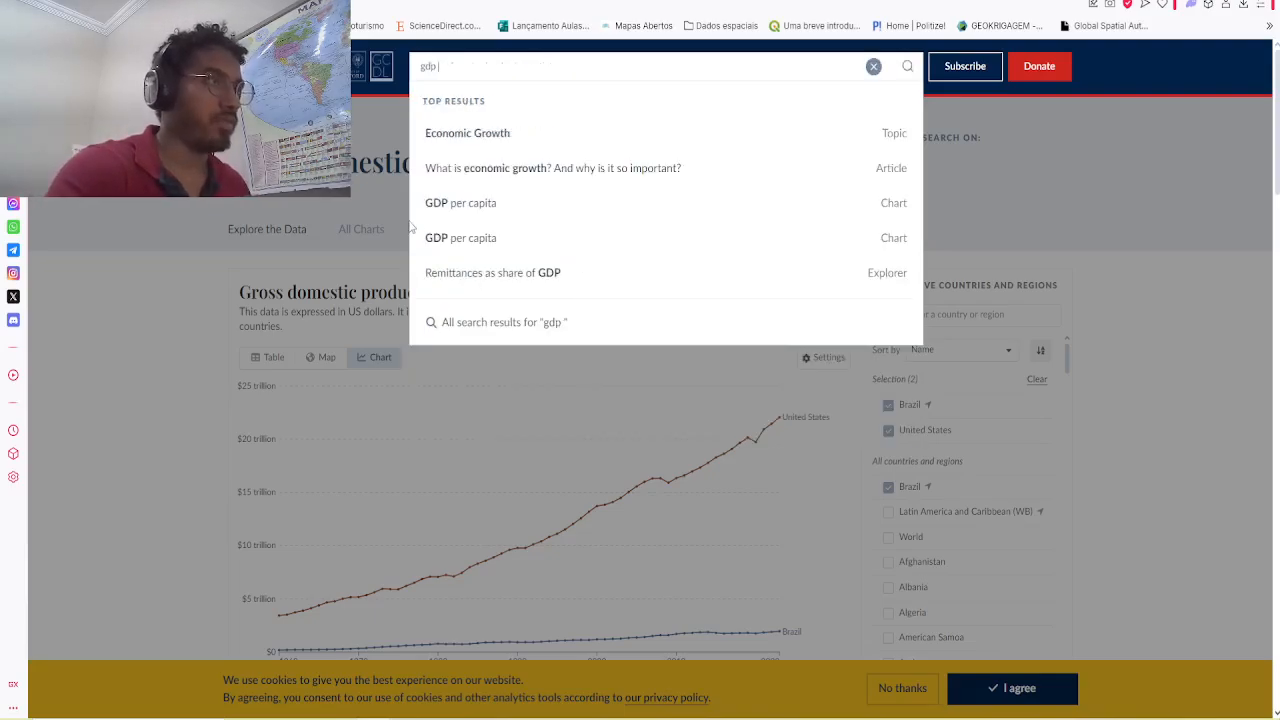
left_click(495, 207)
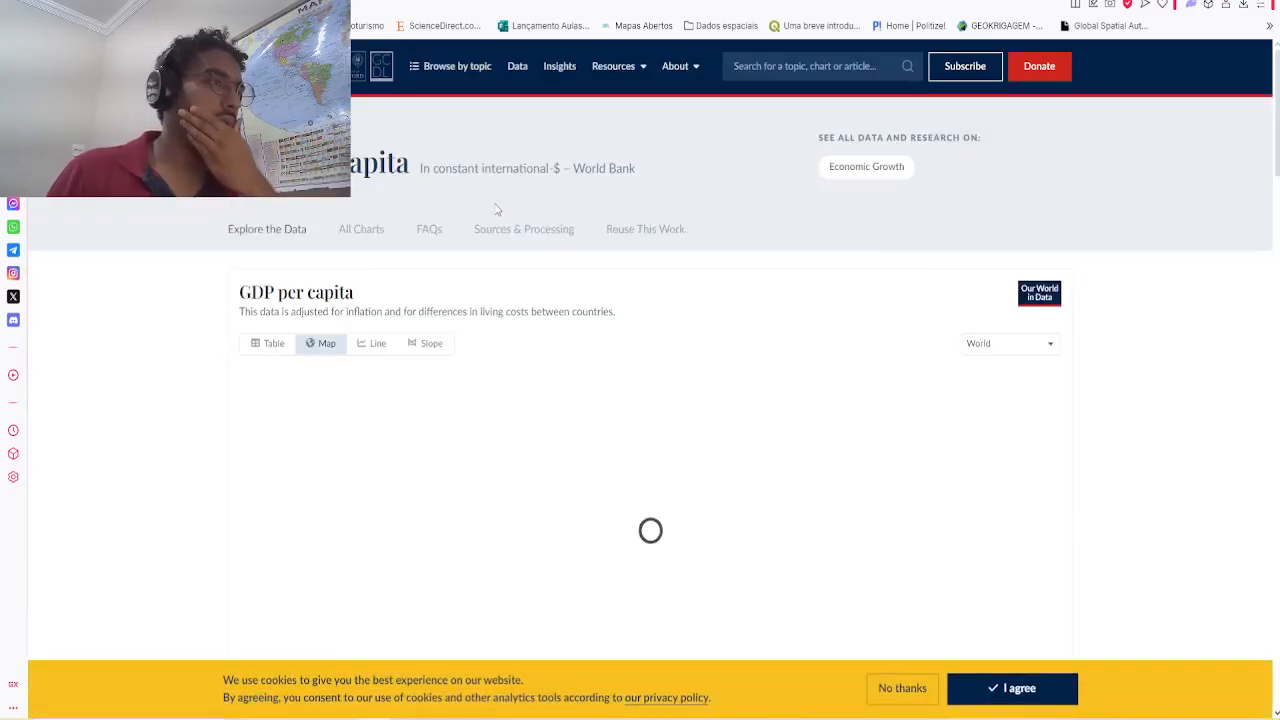
scroll(414, 467, "down", 3)
scroll(424, 244, "up", 2)
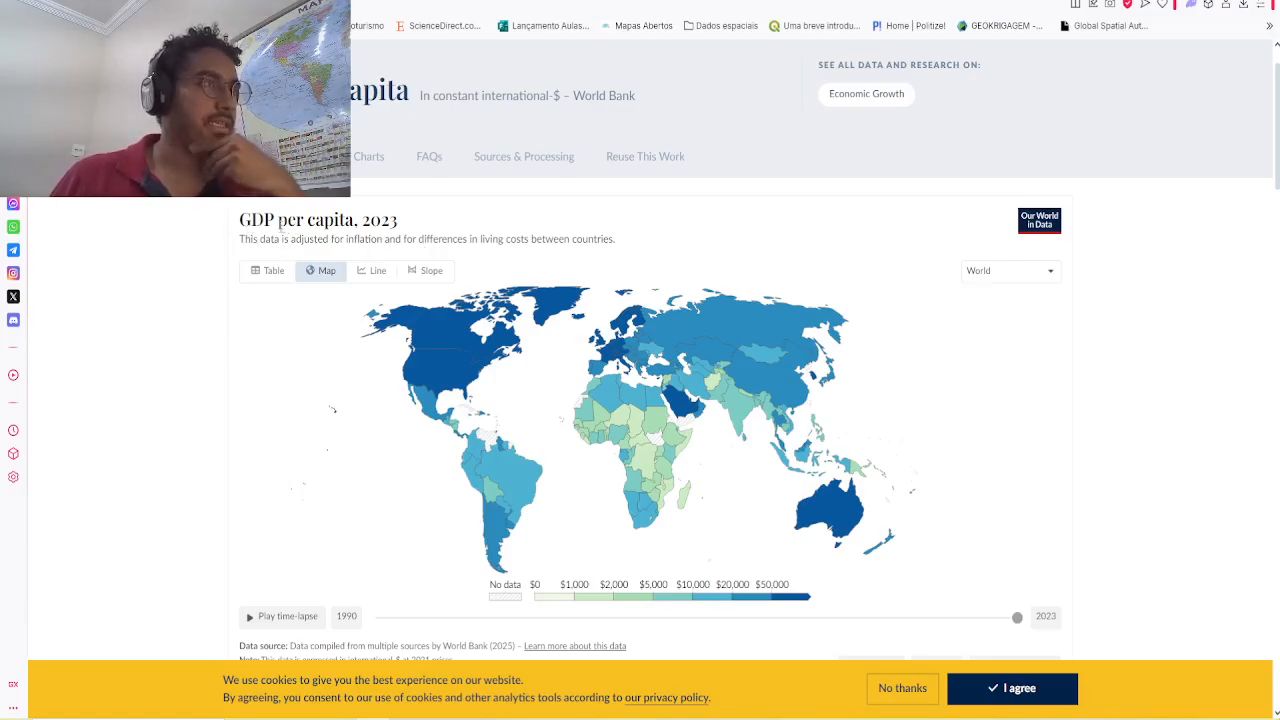
Step: Read the GDP per capita chart's unit and its note on inflation and living-cost adjustments
left_click_drag(638, 100, 576, 110)
left_click(578, 112)
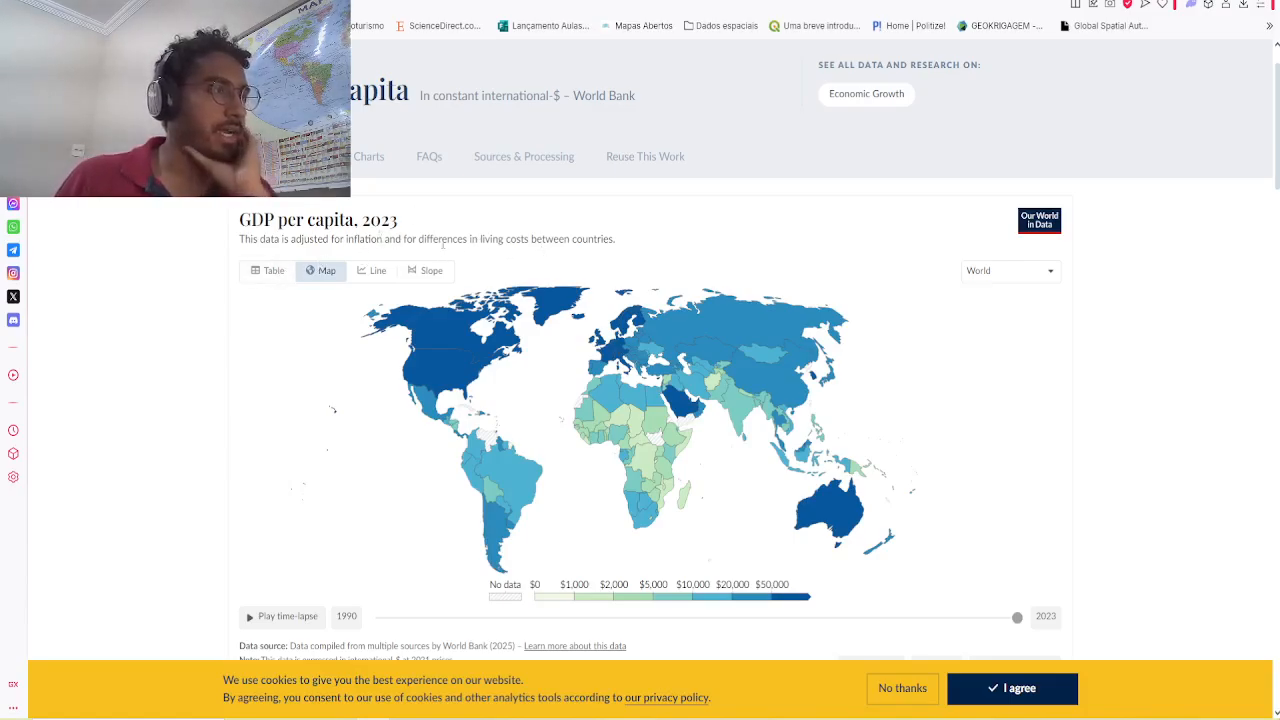
left_click_drag(461, 239, 548, 240)
left_click(548, 240)
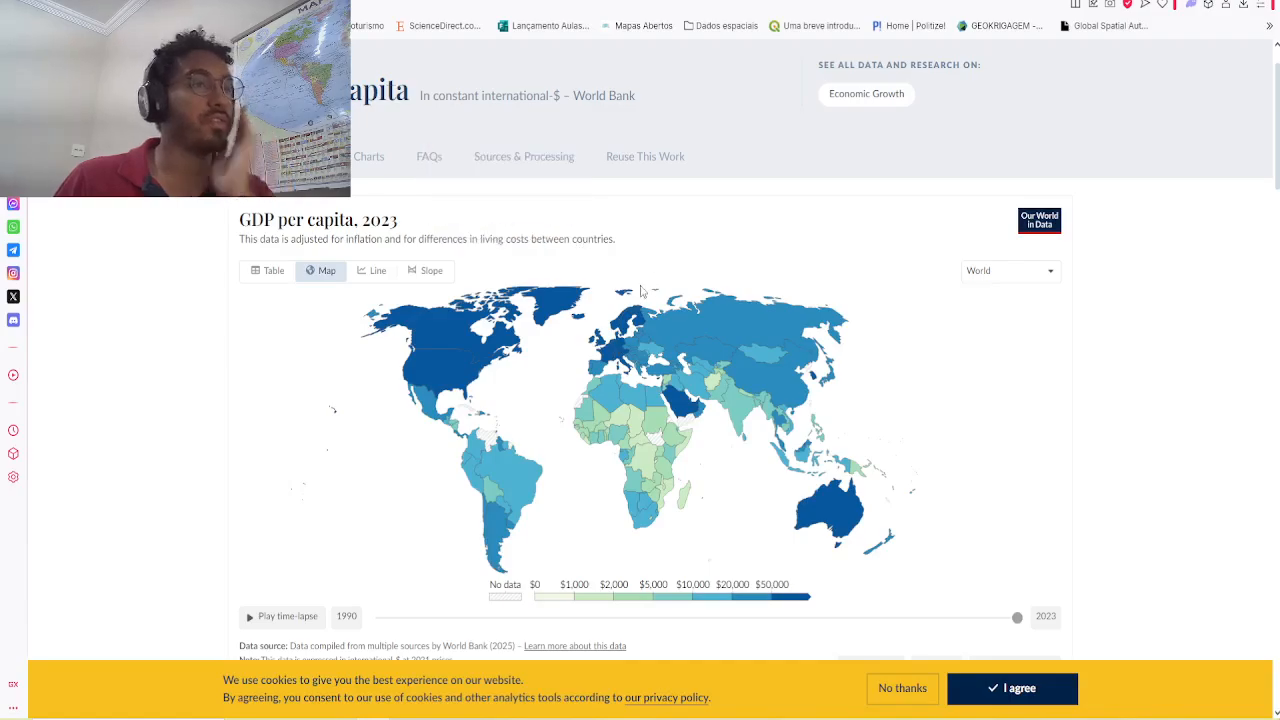
mouse_move(632, 312)
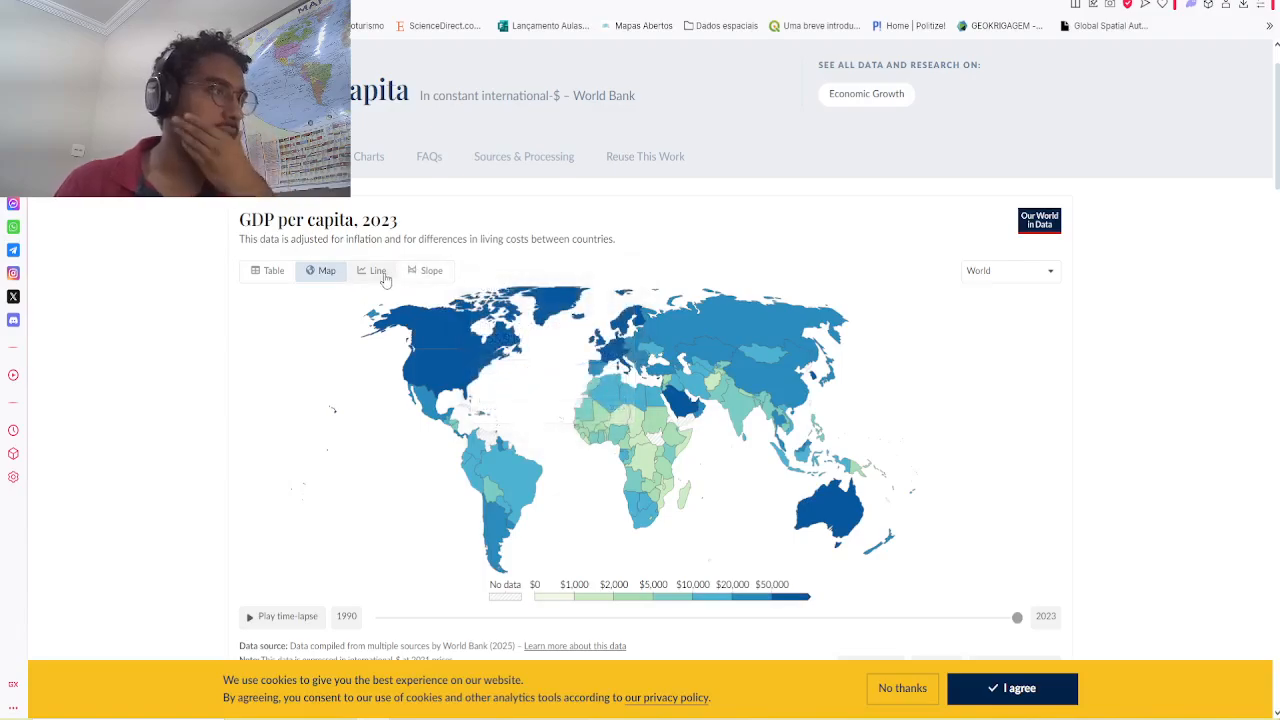
Step: Show GDP per capita as a line chart with only Brazil and China selected
left_click(379, 277)
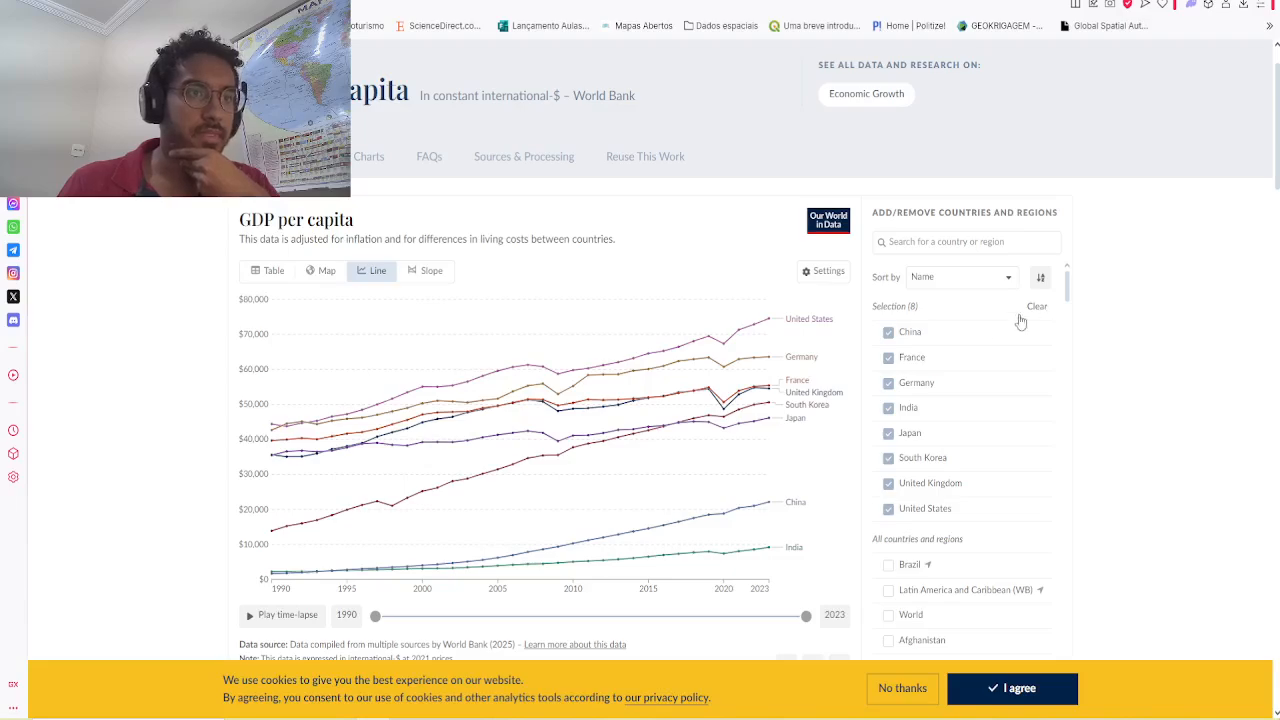
left_click(889, 357)
left_click(889, 357)
left_click(889, 368)
left_click(889, 383)
left_click(889, 365)
left_click(889, 382)
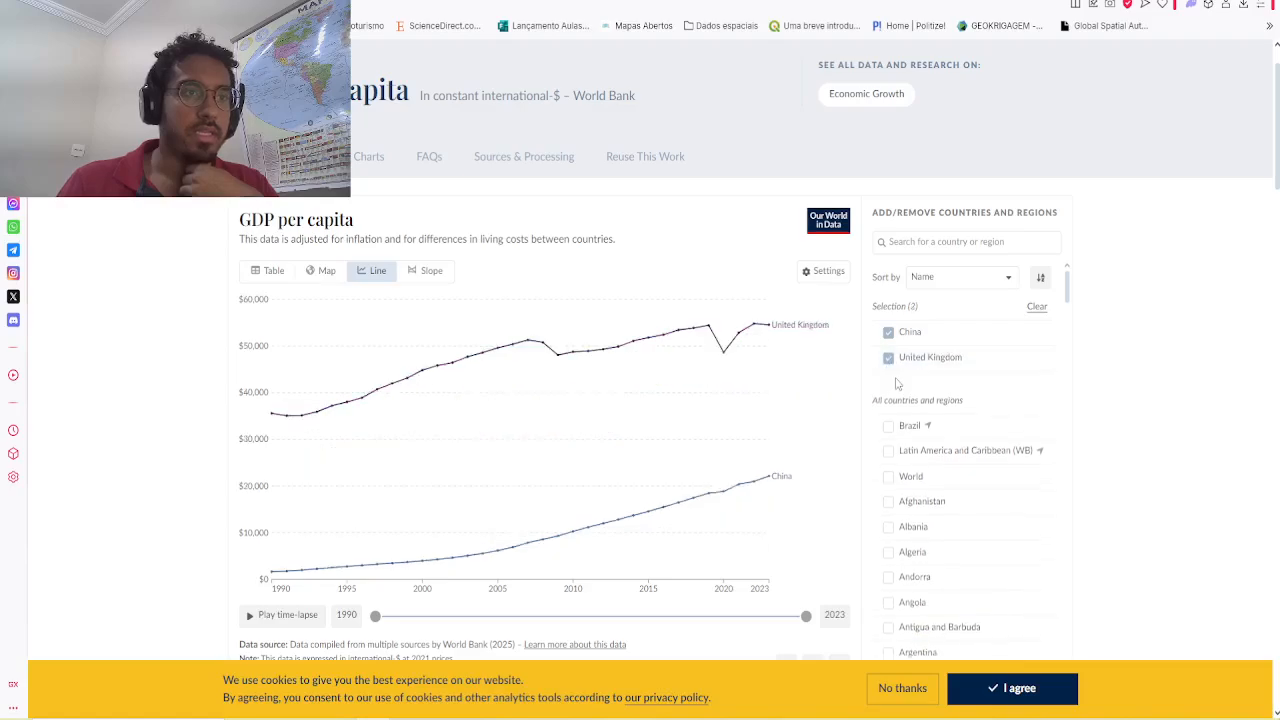
left_click(889, 357)
left_click(889, 388)
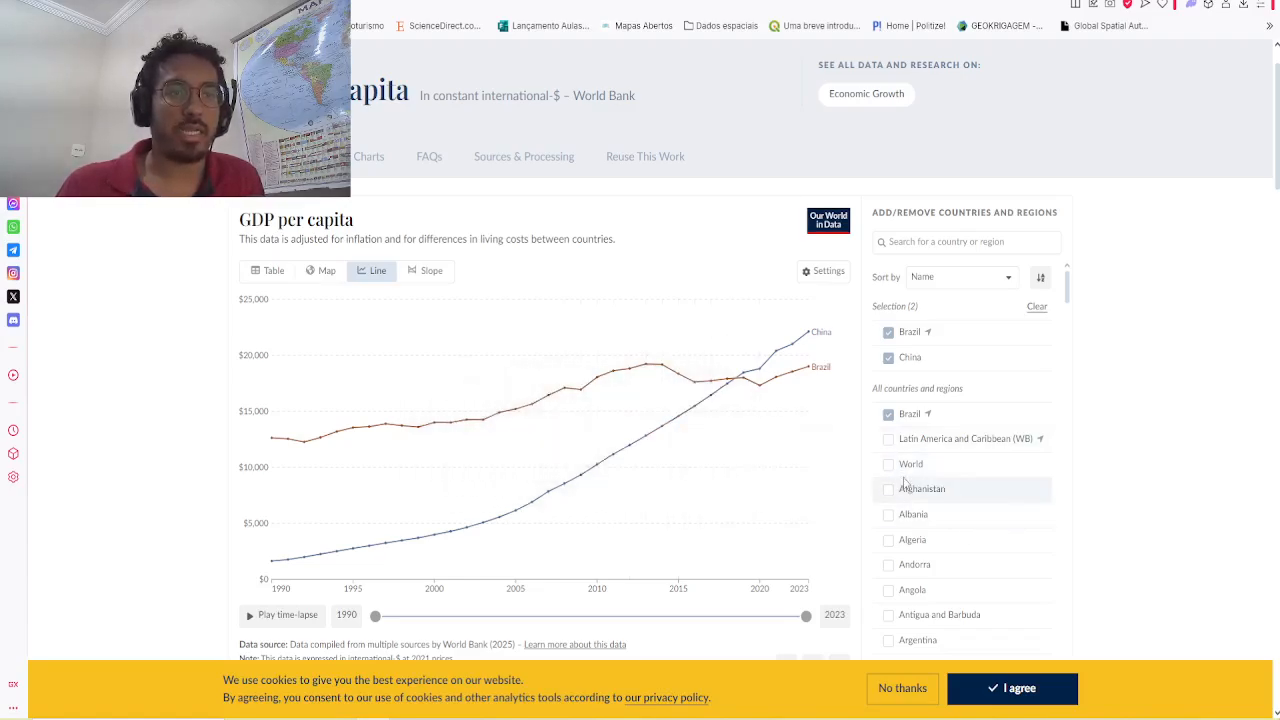
Step: Add the United States to the GDP per capita line chart and read the three countries' 2023 values
scroll(905, 483, "down", 3)
scroll(905, 483, "down", 3)
left_click(928, 242)
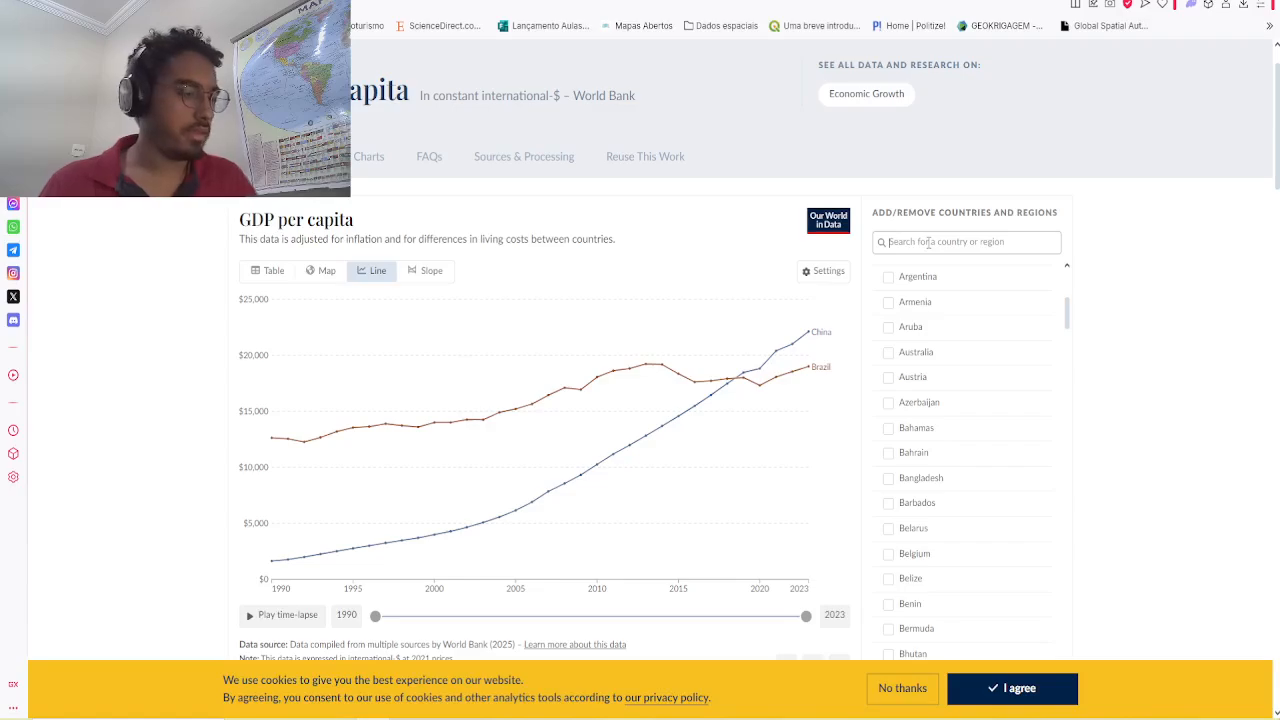
type("united")
left_click(937, 303)
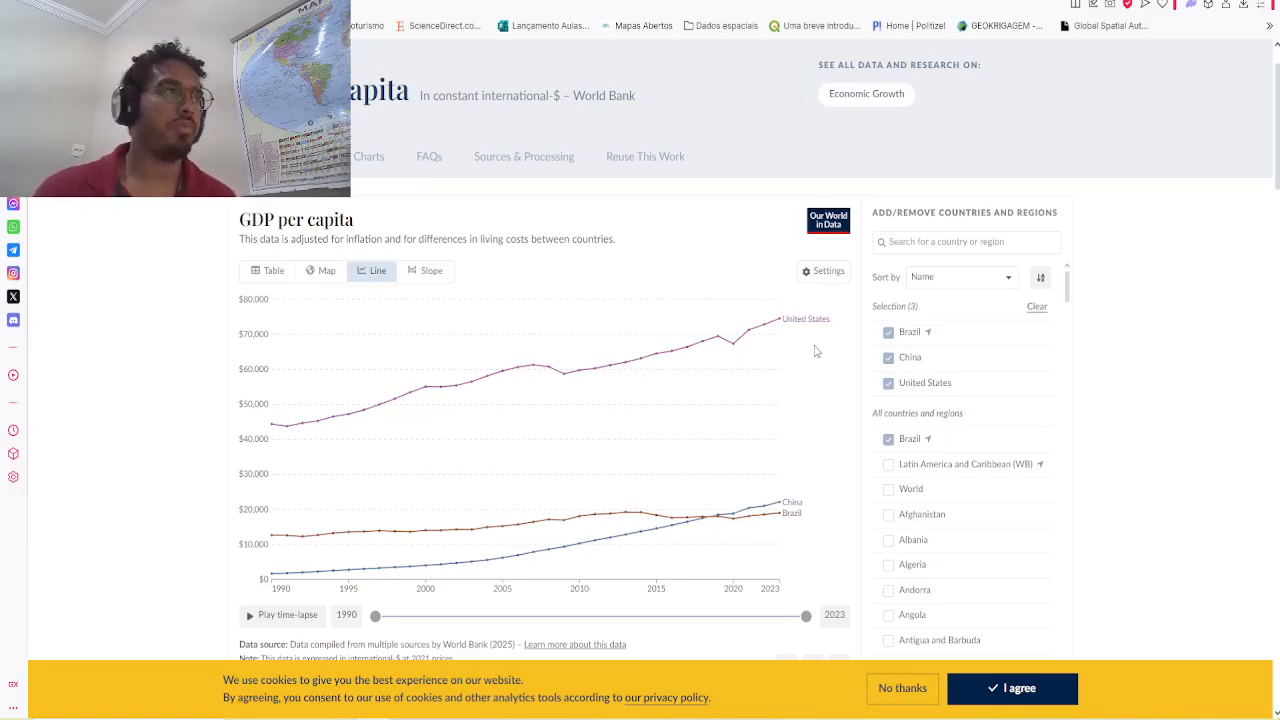
mouse_move(771, 351)
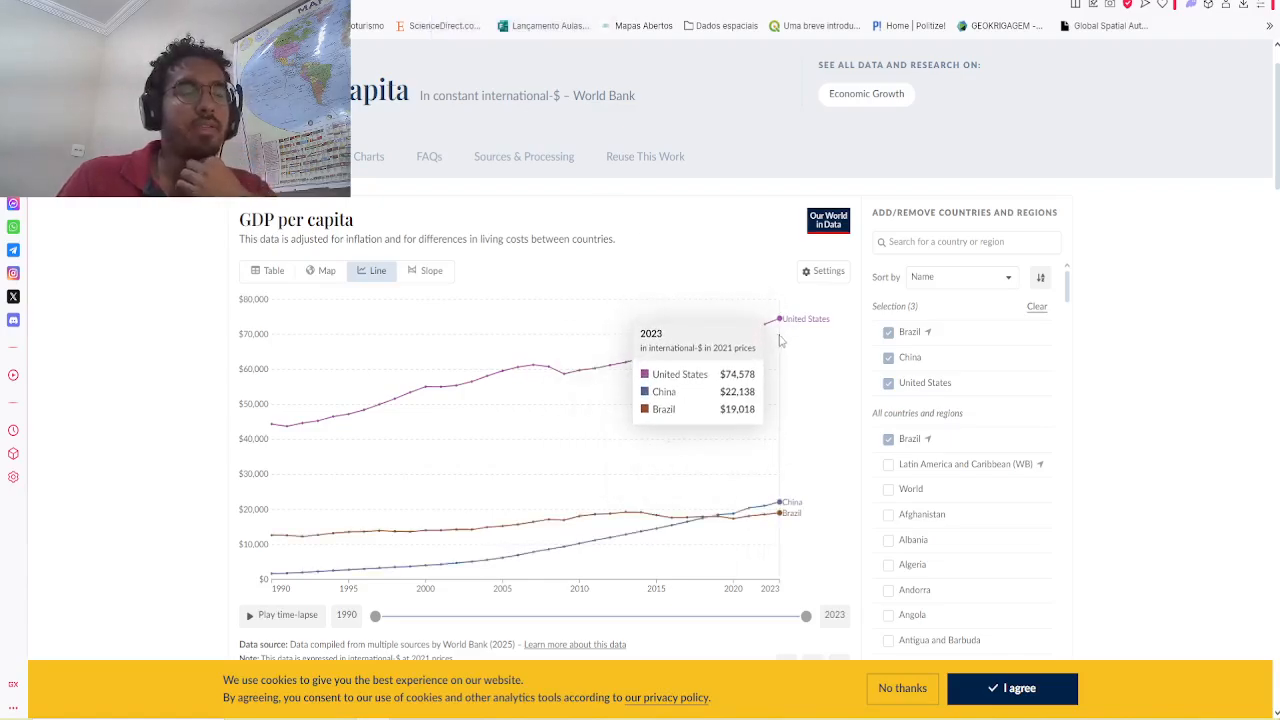
Step: Check the assignment slide's indicator list, and search for "litera" to open the Literacy rate chart
left_click(430, 2)
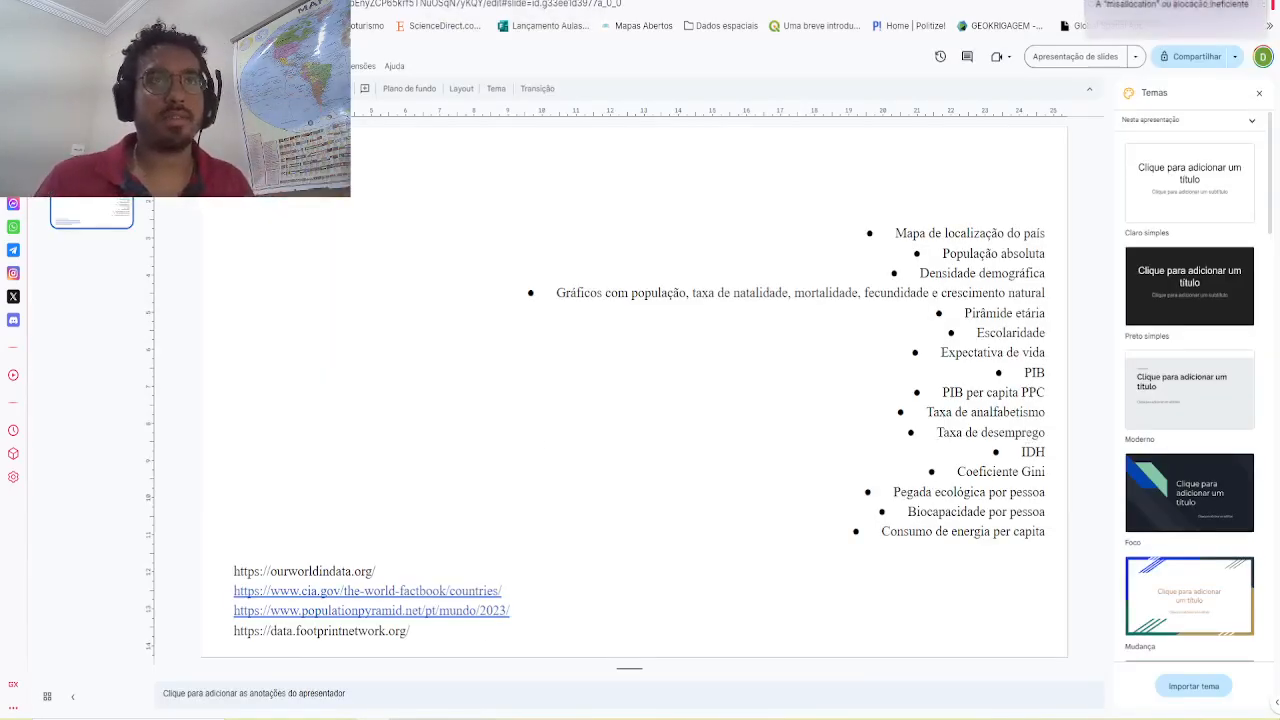
left_click(1150, 2)
scroll(702, 147, "up", 1)
left_click(766, 60)
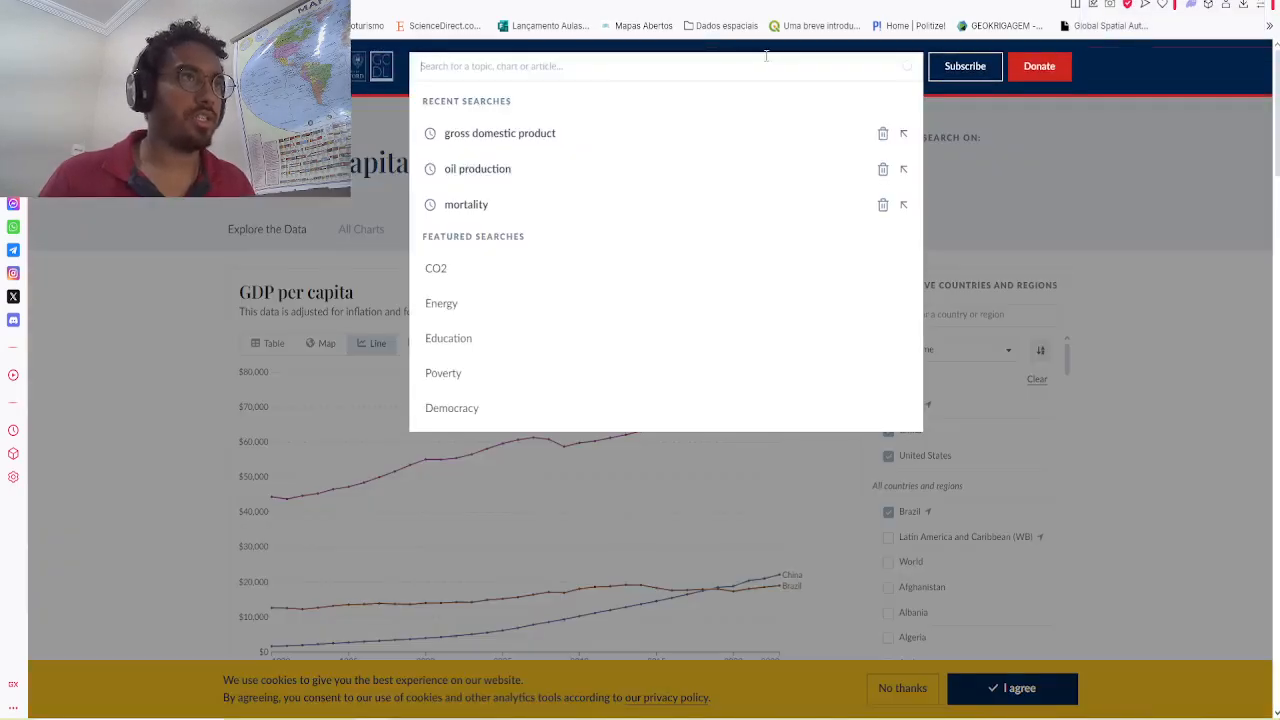
type("litera")
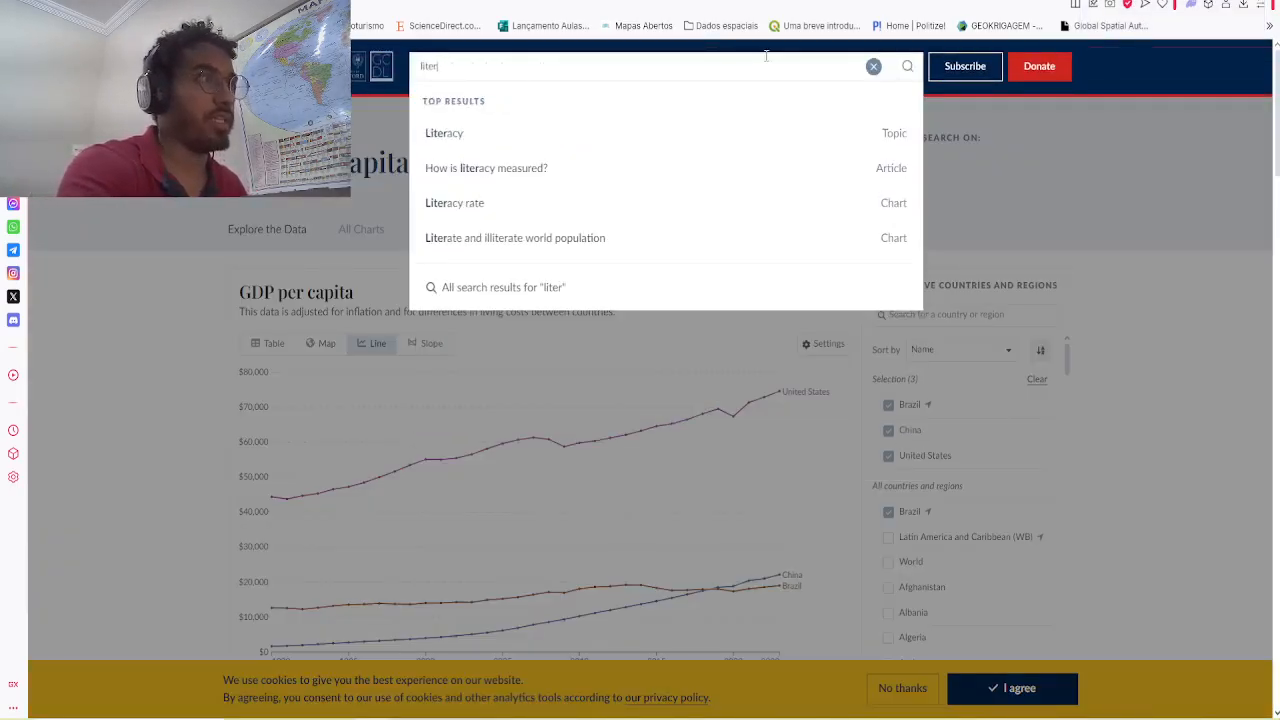
left_click(606, 197)
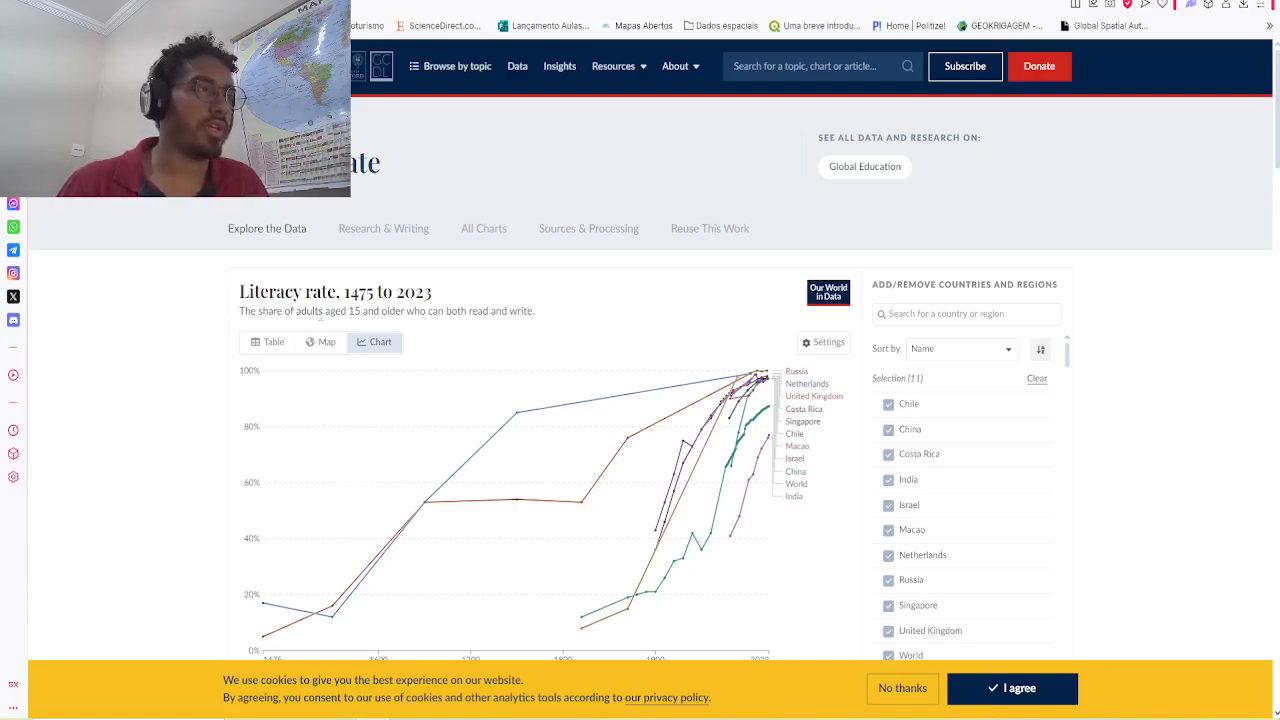
Step: Read the Literacy rate chart's definition of the population and age group it covers
left_click_drag(342, 311, 370, 311)
left_click(400, 320)
scroll(470, 340, "down", 1)
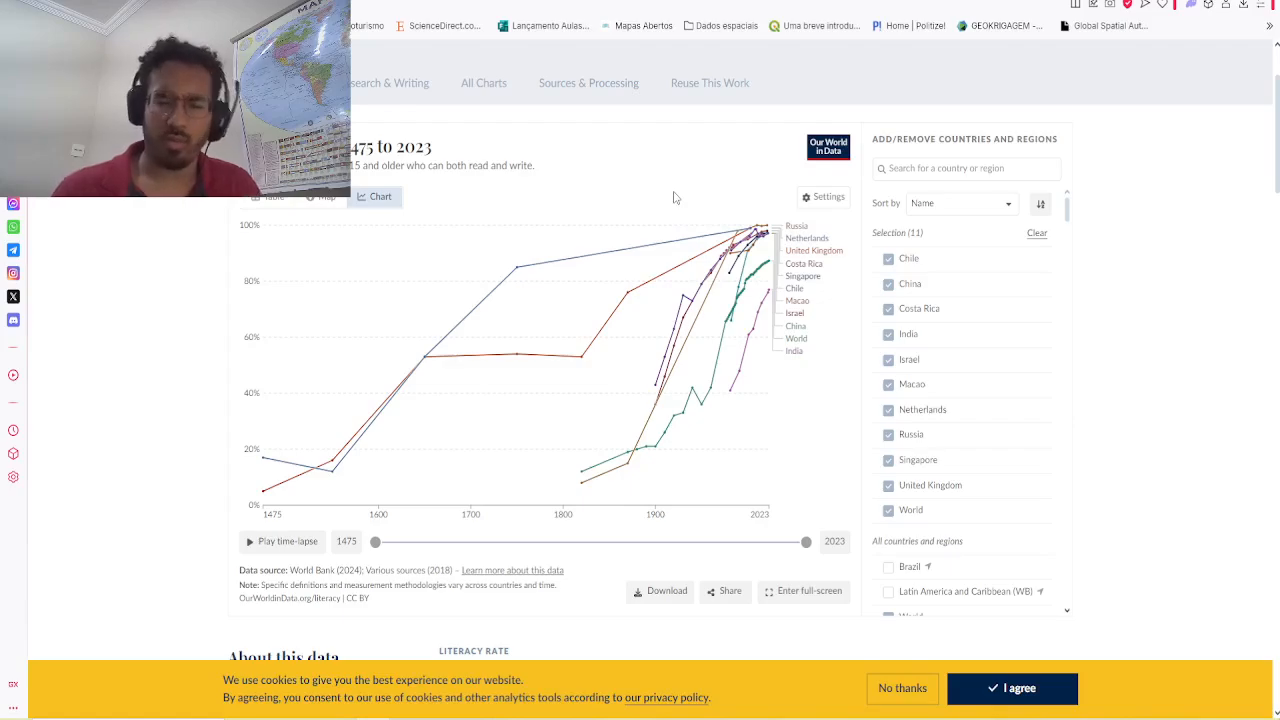
Step: Replace the preselected countries and regions on the Literacy rate chart with Brazil only
left_click(888, 260)
left_click(895, 262)
left_click(898, 262)
left_click(905, 263)
left_click(908, 263)
left_click(908, 263)
left_click(908, 263)
left_click(908, 263)
left_click(908, 262)
left_click(908, 262)
left_click(908, 262)
left_click(908, 260)
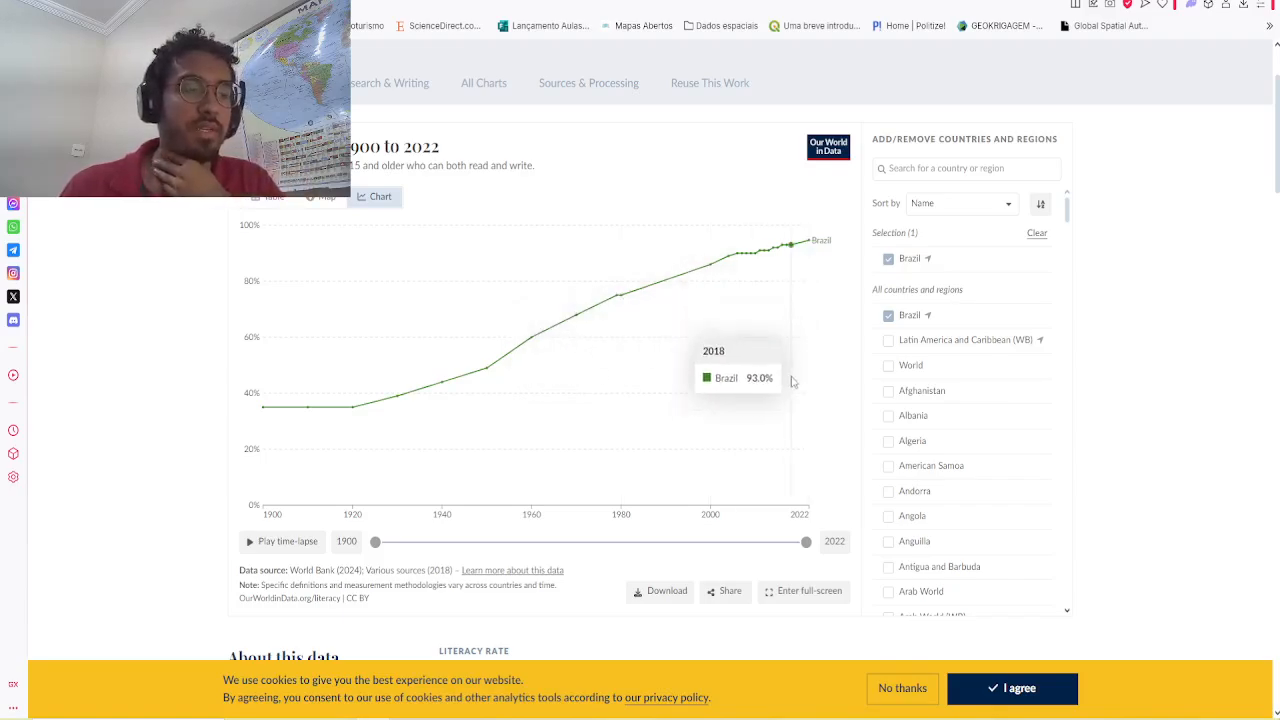
key("super")
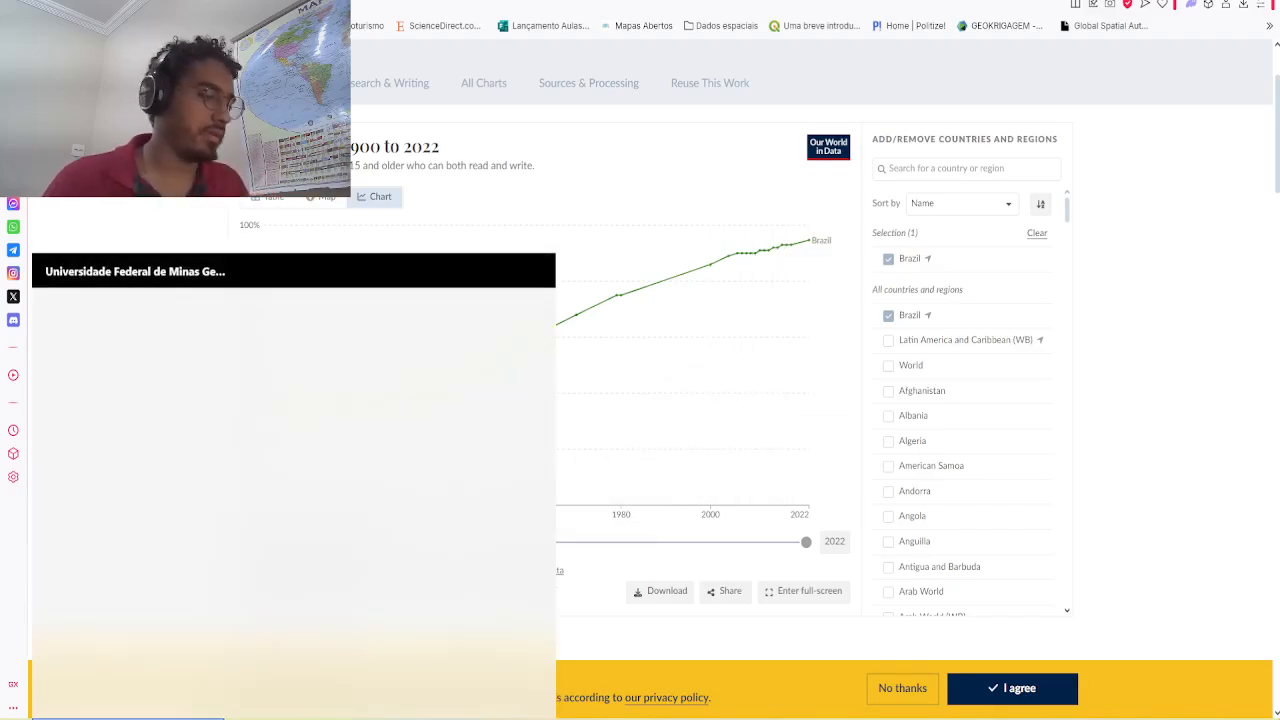
type("calc")
key("BackSpace")
key("BackSpace")
key("BackSpace")
key("BackSpace")
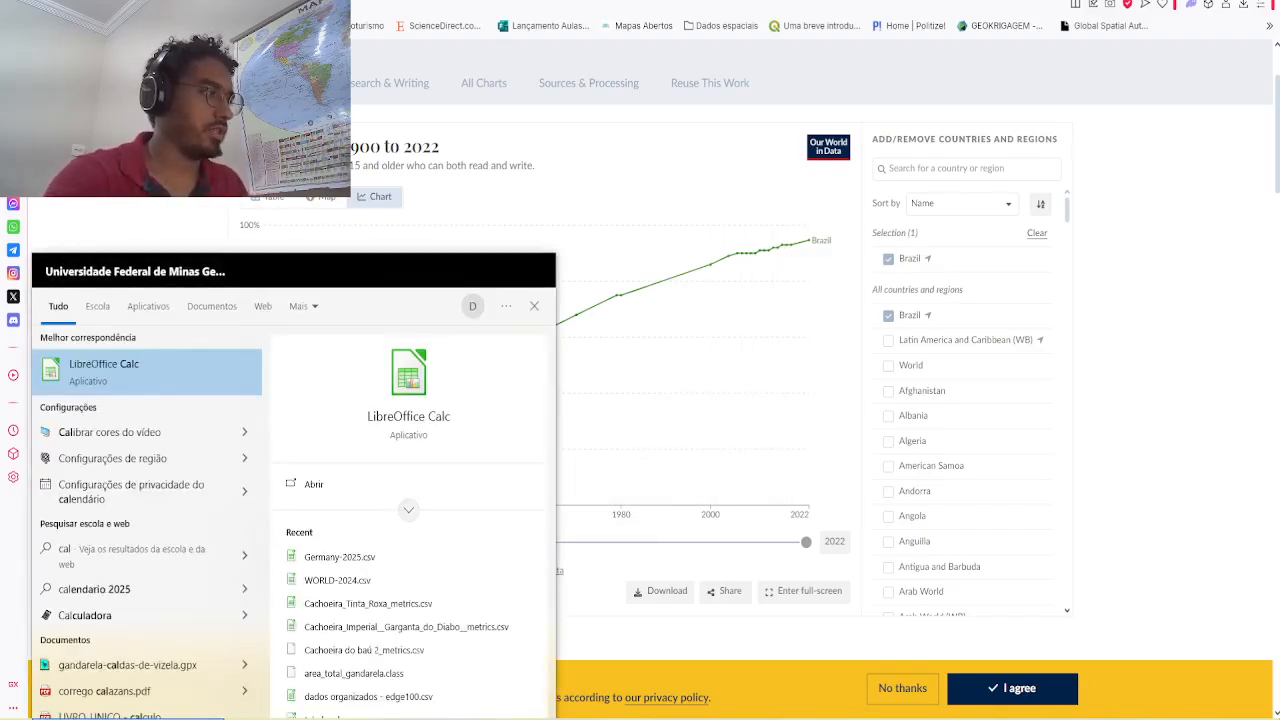
key("Escape")
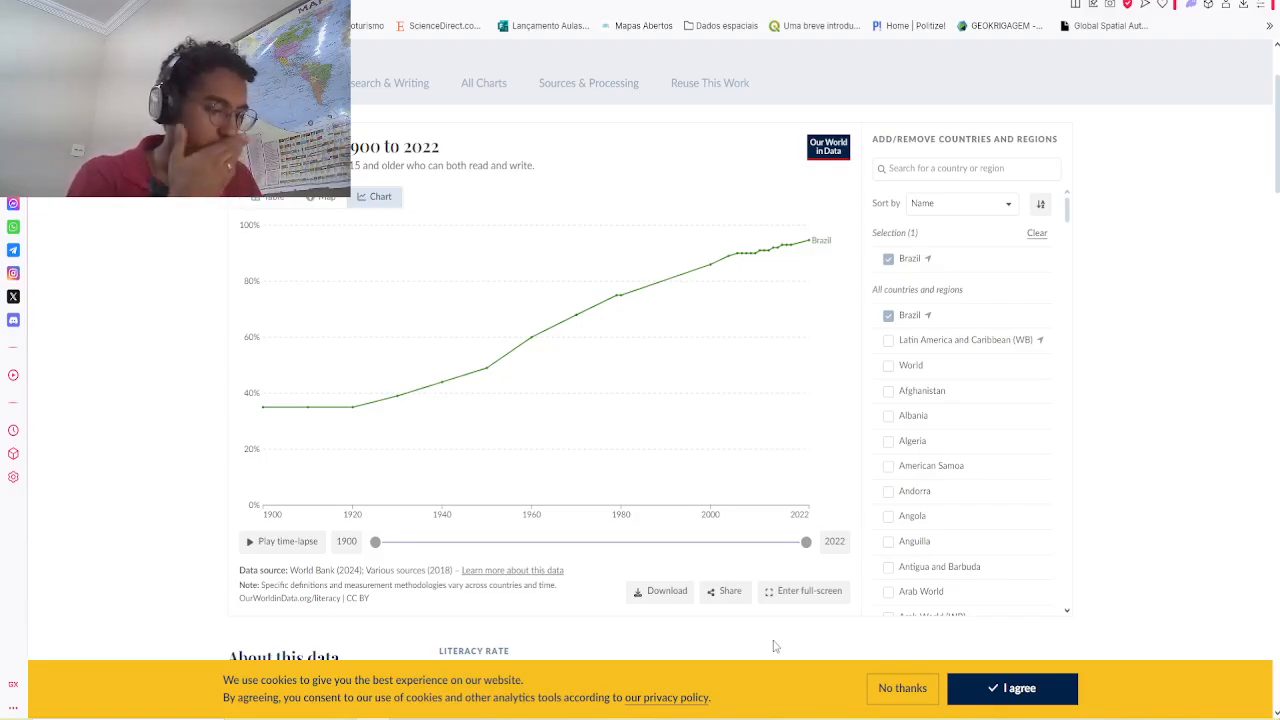
Step: Check the assignment slide's indicator list, and search for "unemplo" to open the Unemployment rate chart
mouse_move(806, 250)
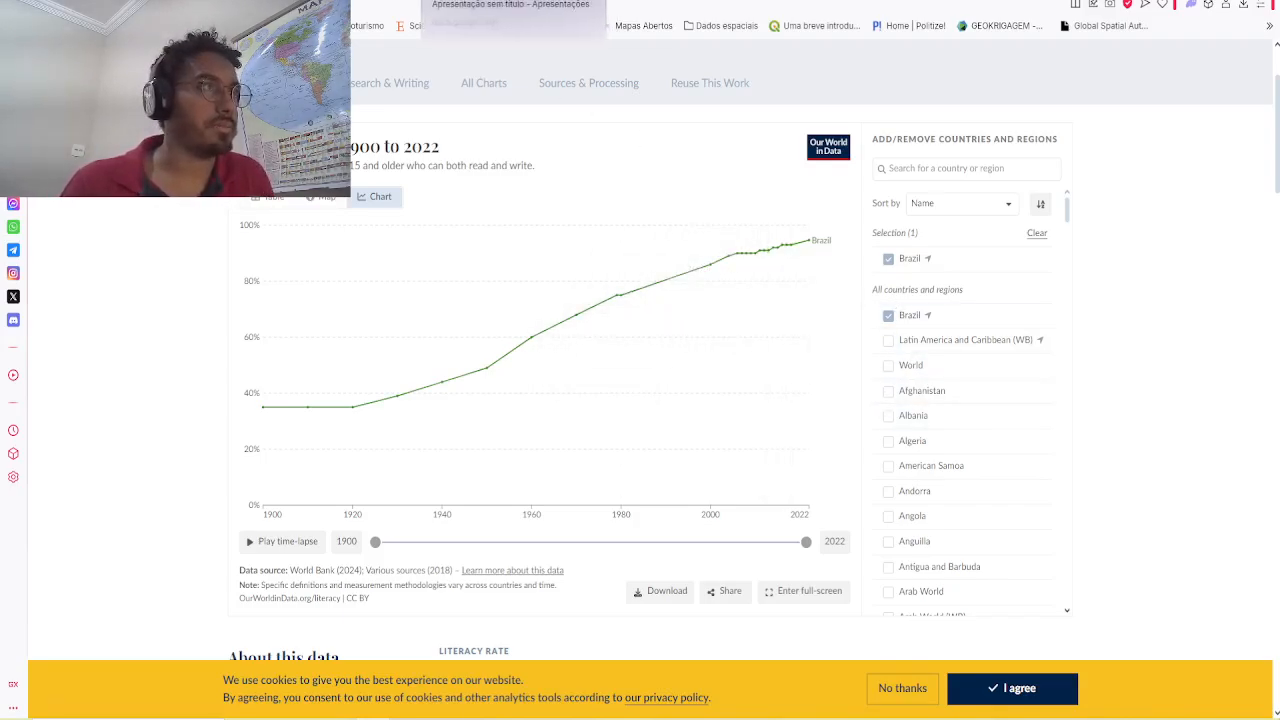
left_click(510, 2)
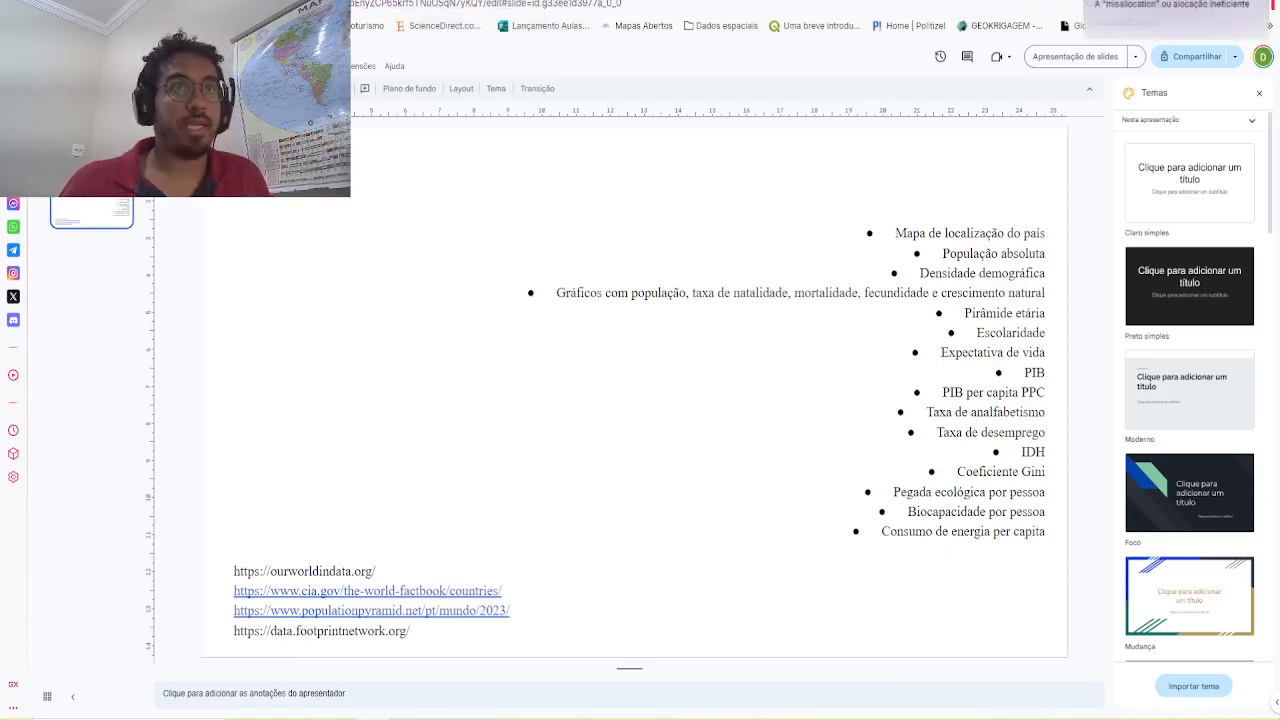
left_click(1150, 2)
left_click(751, 57)
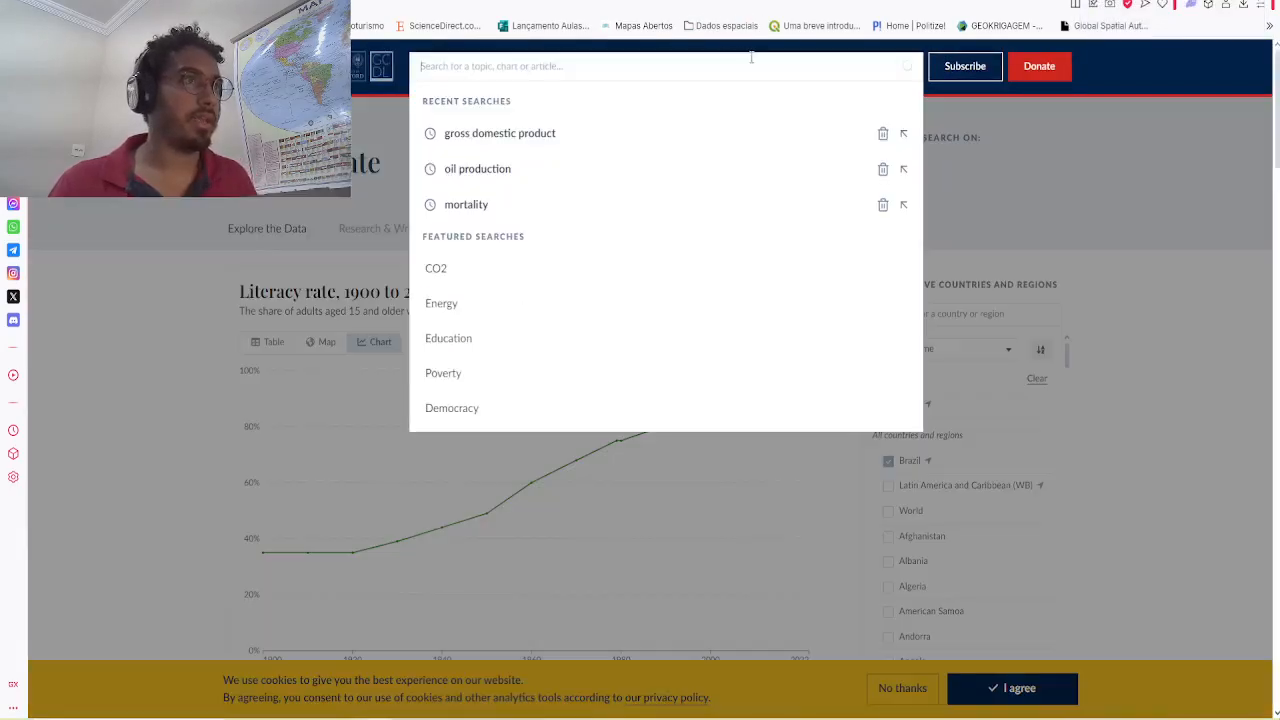
type("unemplo")
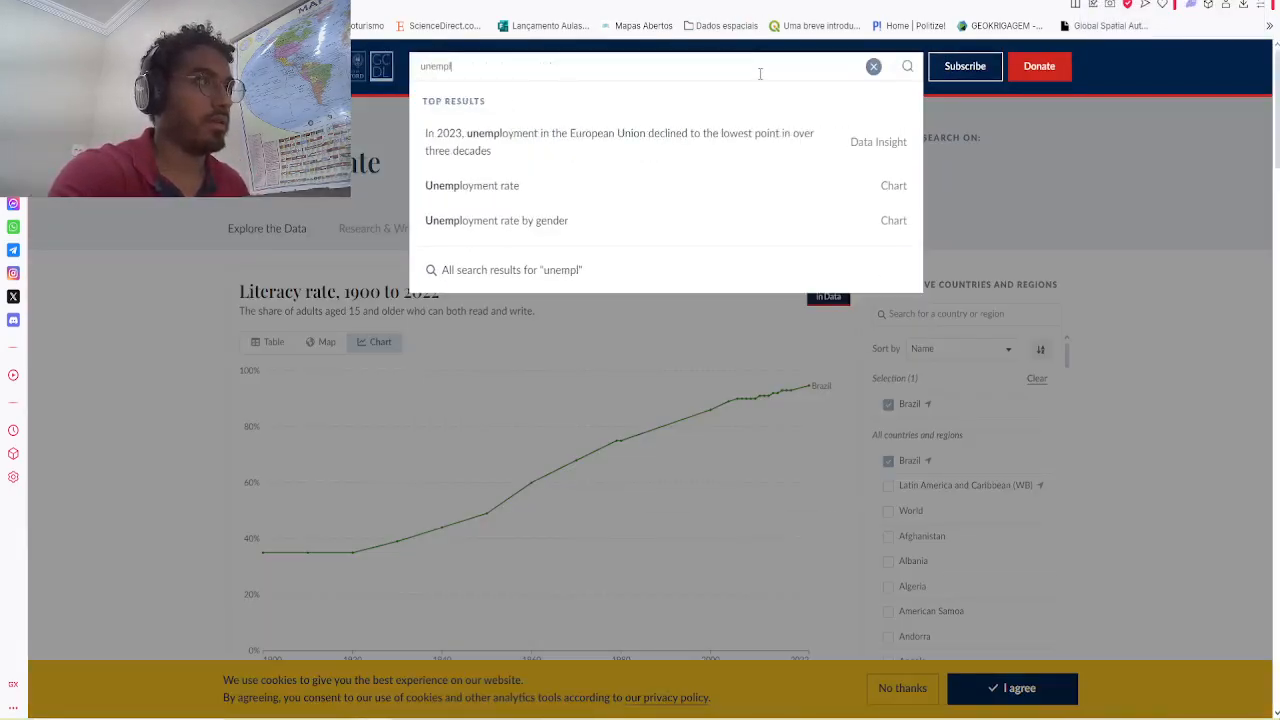
left_click(504, 205)
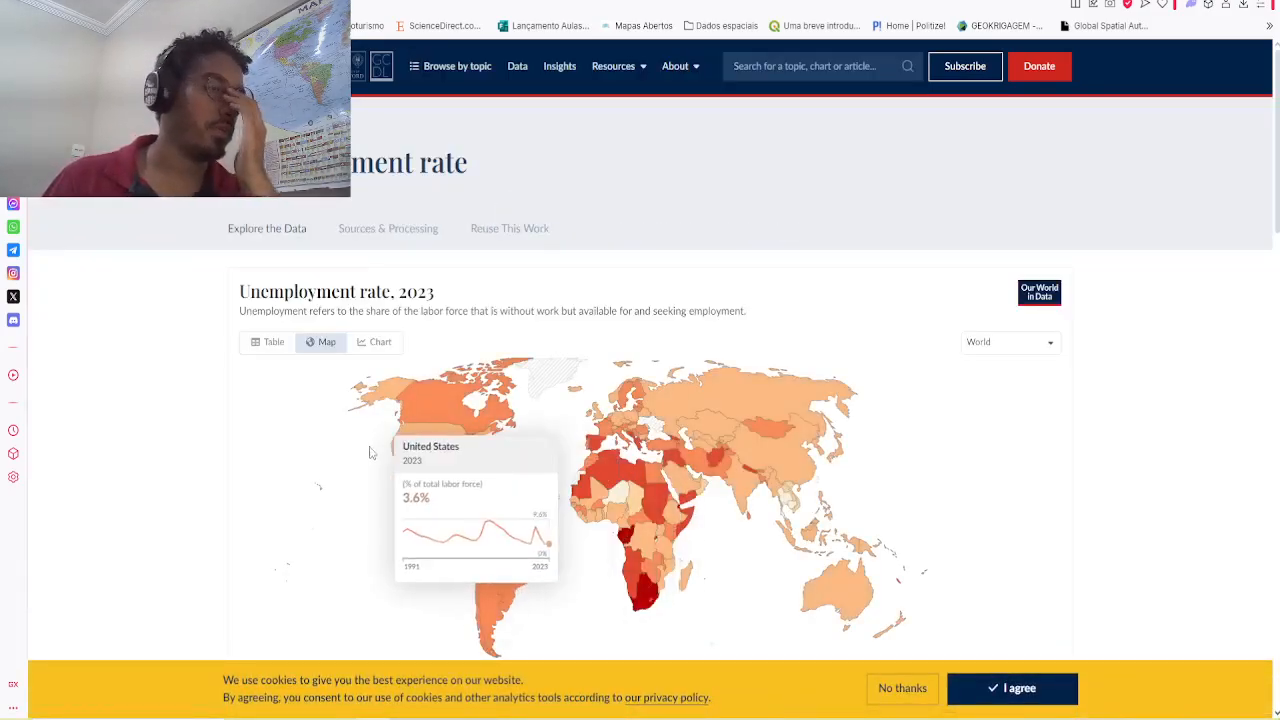
Step: Show the unemployment rate as a line chart and replace the preselected countries with Brazil only
scroll(312, 440, "down", 1)
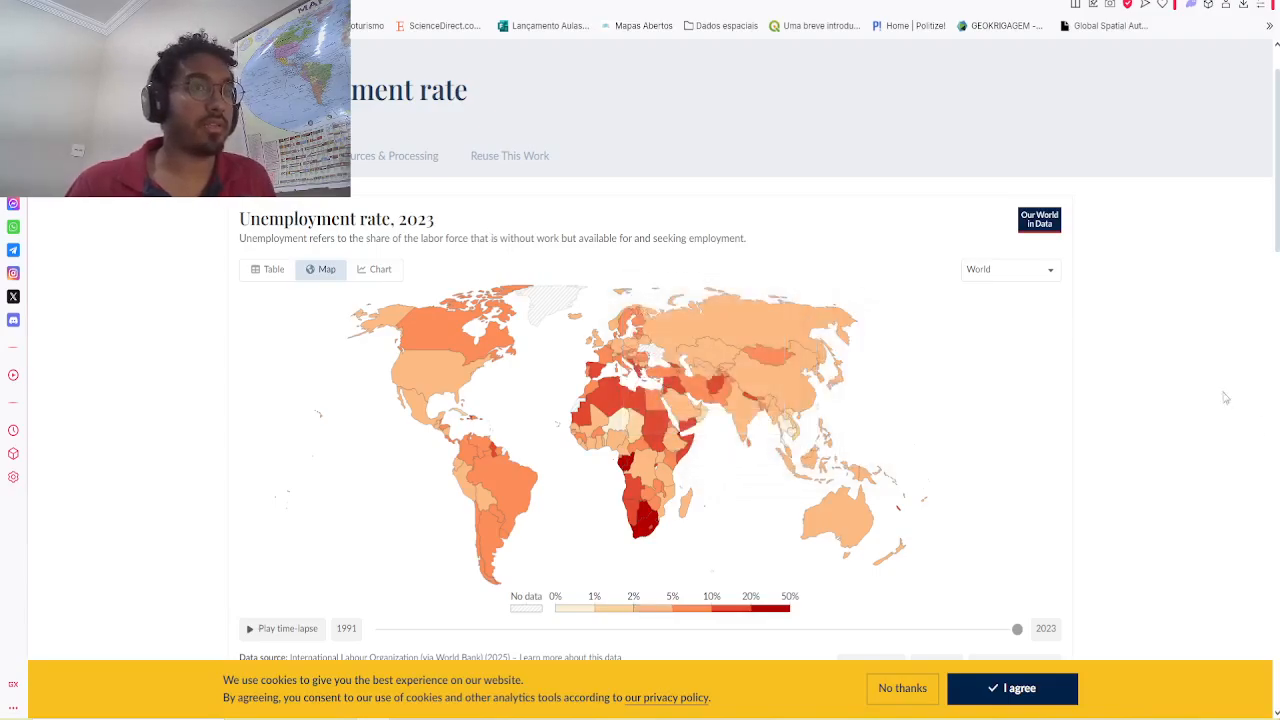
left_click(382, 274)
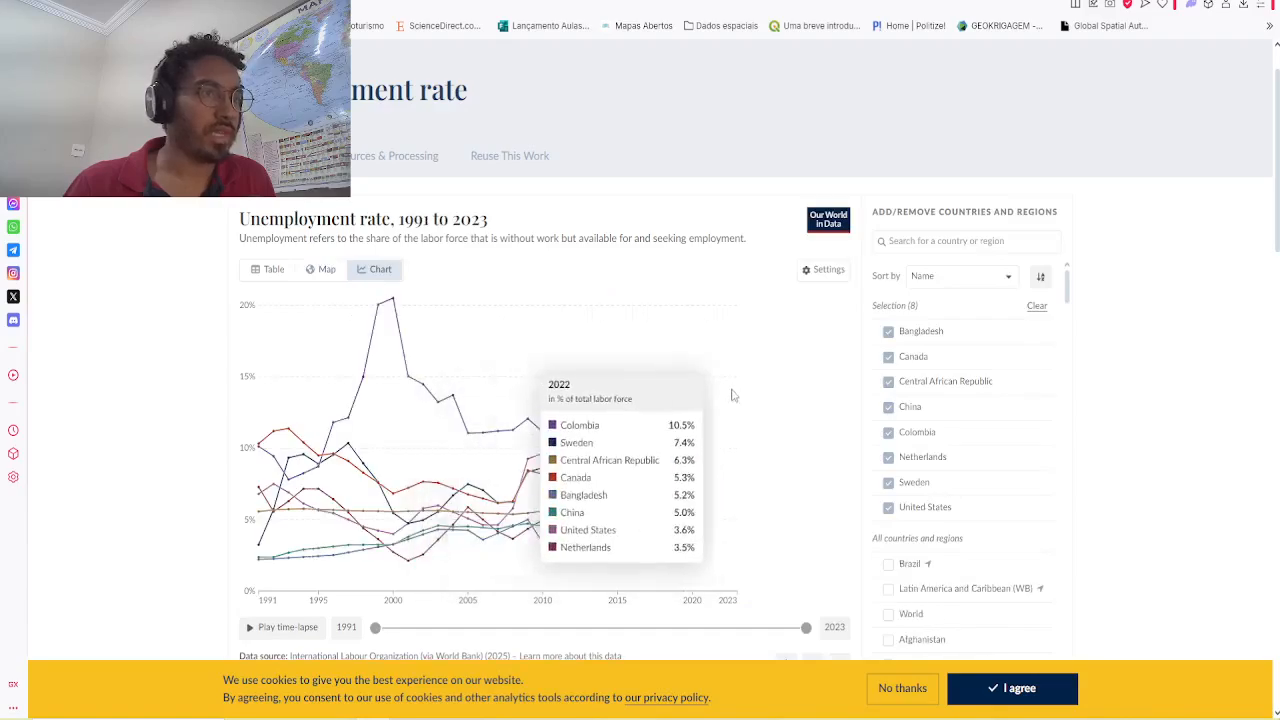
left_click(1036, 306)
left_click(905, 331)
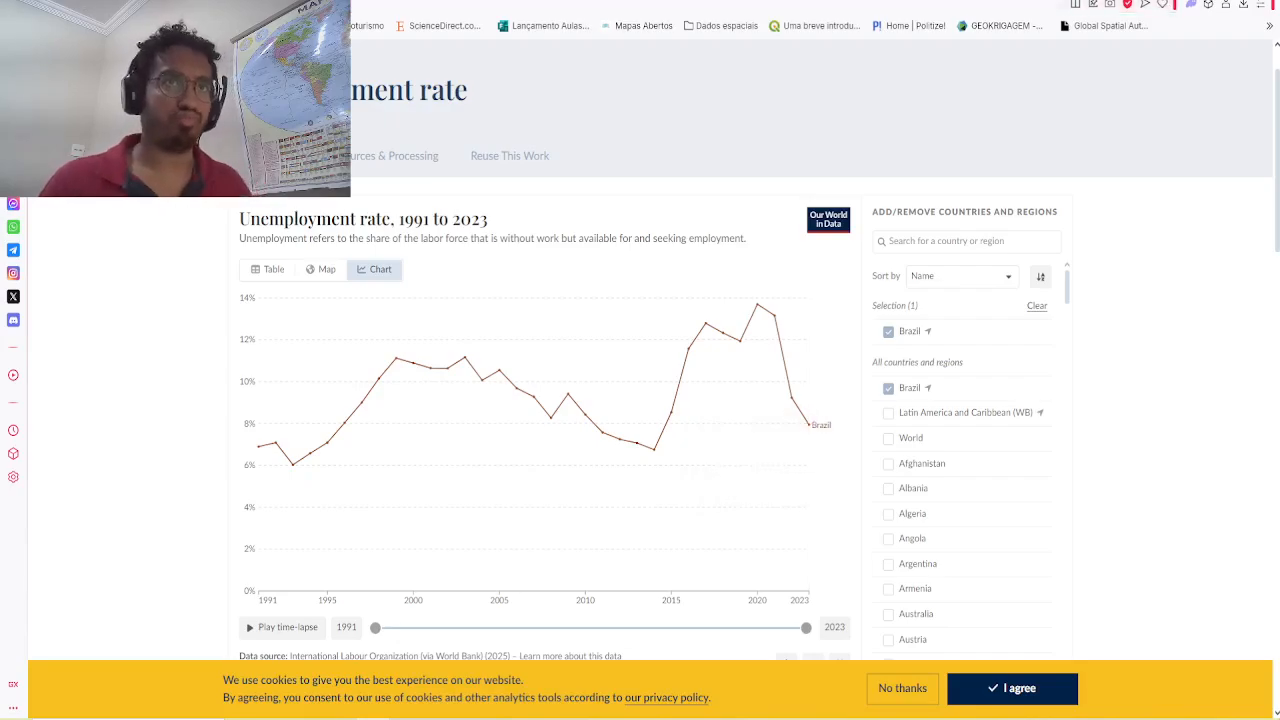
Step: Search the web for Brazil's unemployment rate ("taxa de desemprego"), read the latest IBGE figure, and return to the Unemployment rate chart
key("ctrl+t")
type("taxa de desempr")
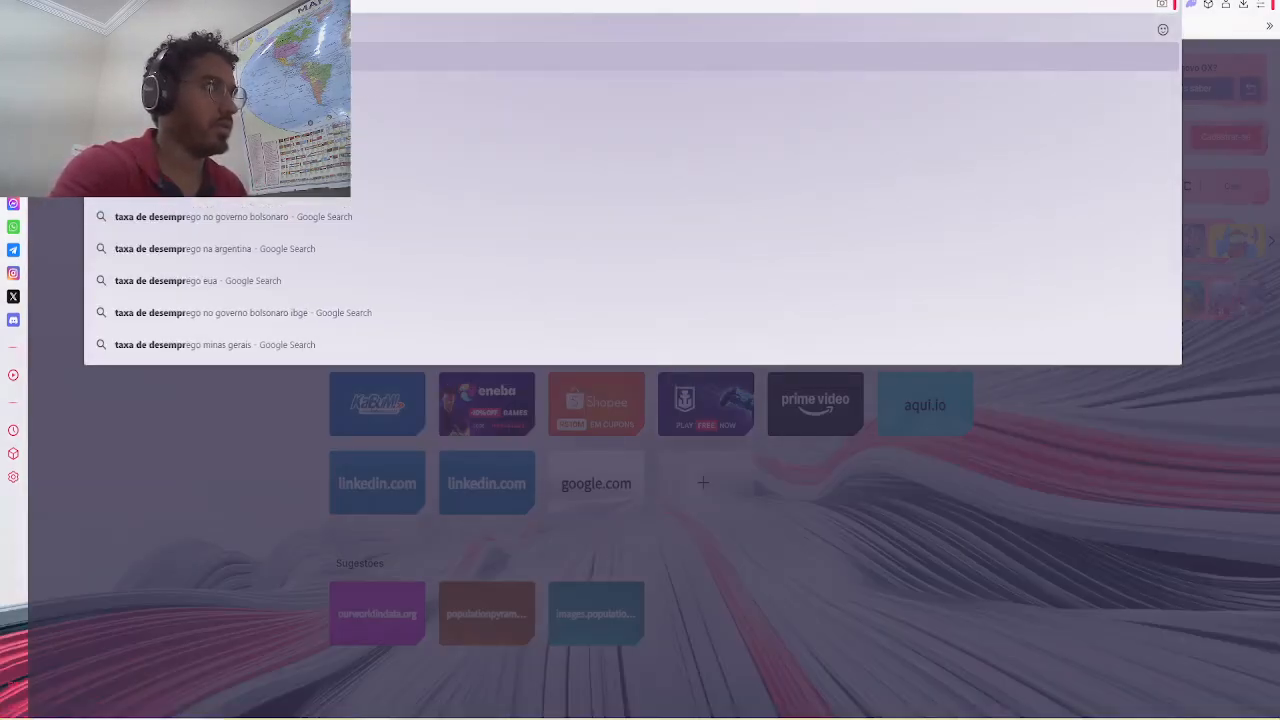
key("Down")
key("Return")
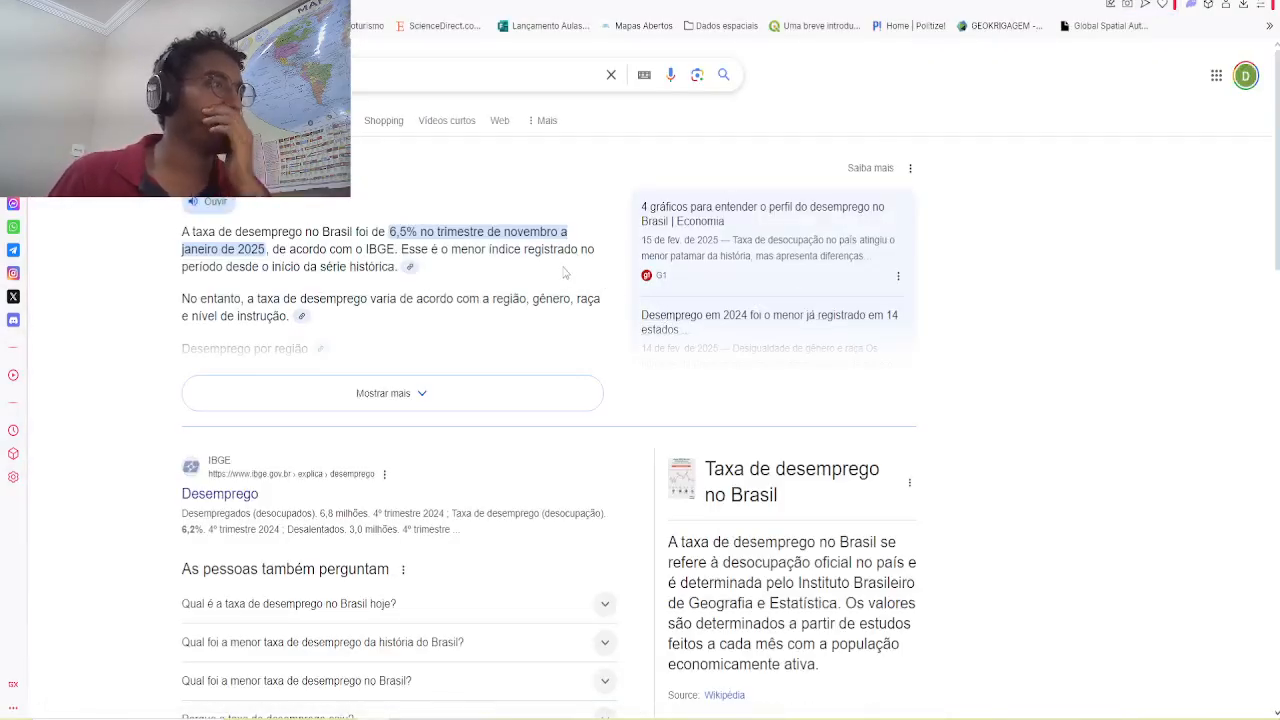
key("ctrl+Tab")
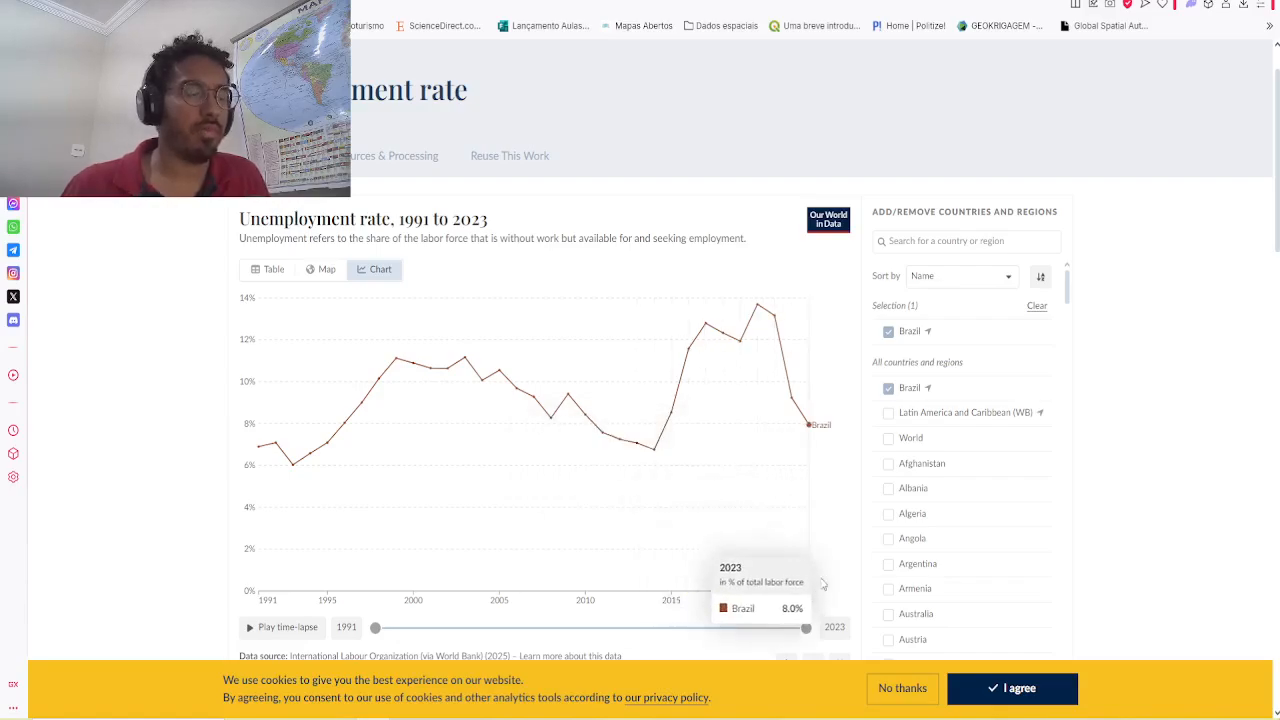
Step: Add Argentina to the unemployment line chart, compare it with Brazil, and remove Argentina again
scroll(1128, 529, "down", 3)
scroll(1128, 529, "up", 2)
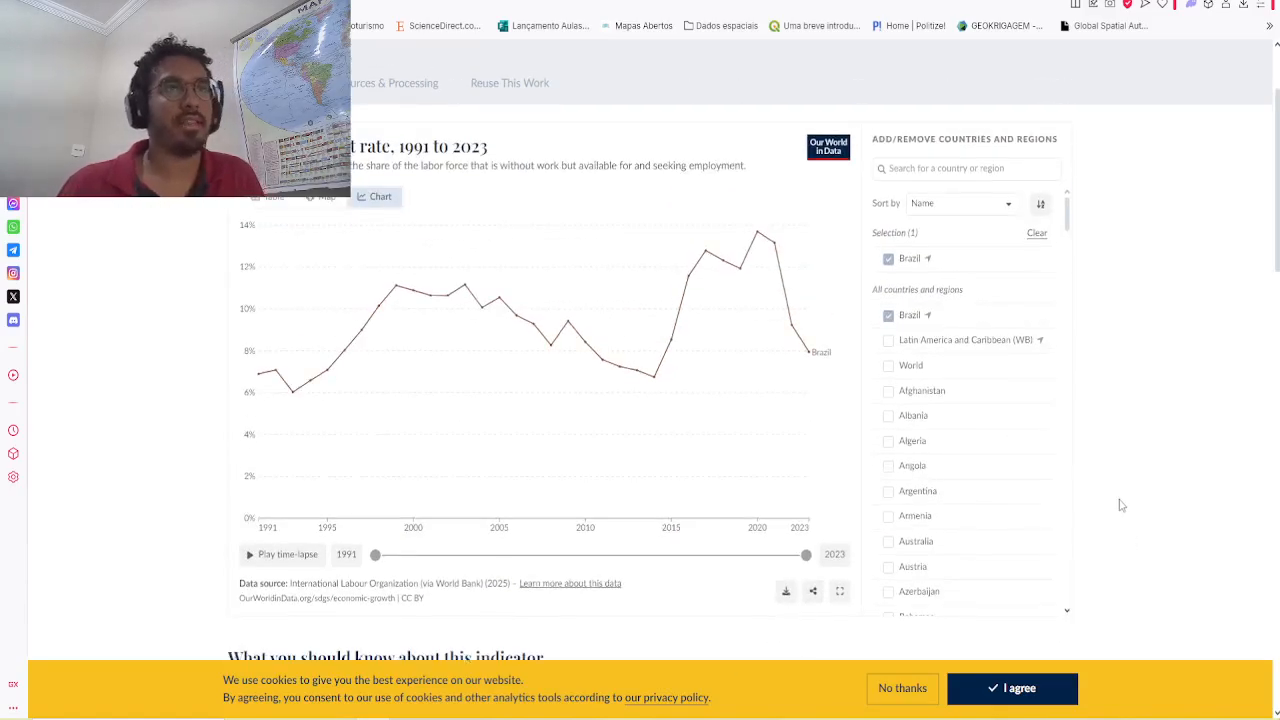
scroll(1086, 509, "up", 2)
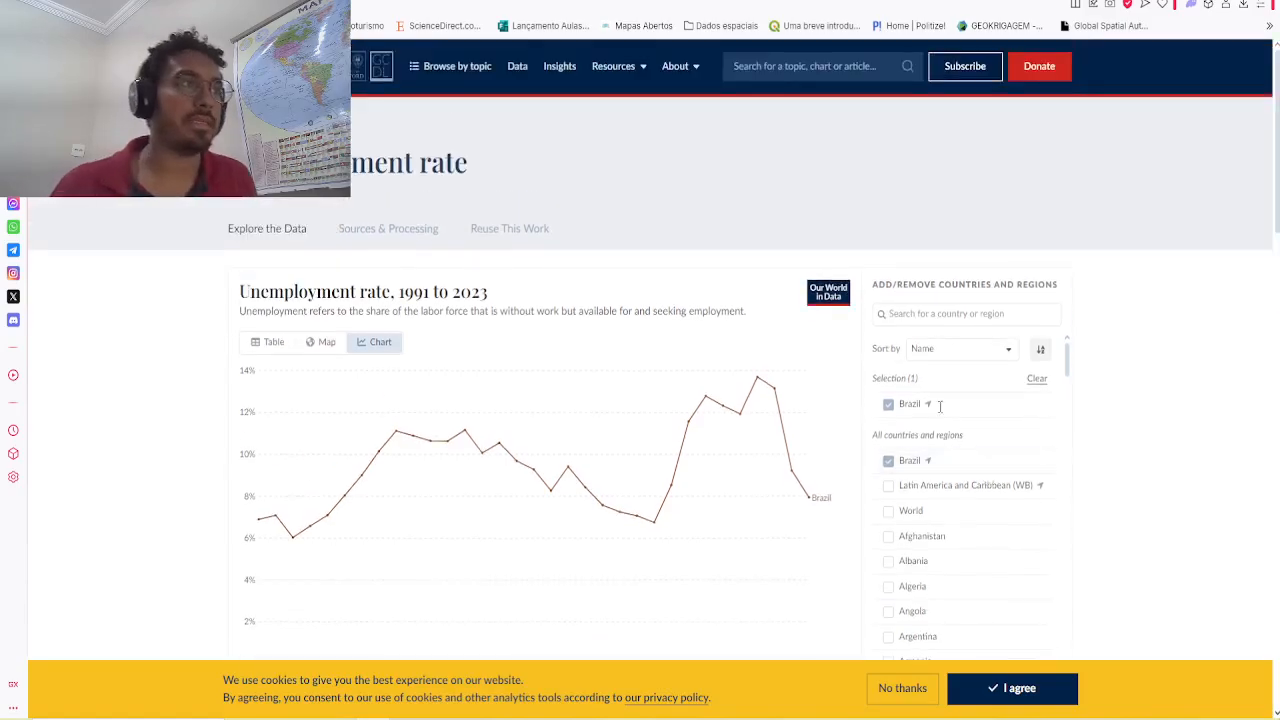
scroll(952, 437, "down", 3)
scroll(960, 355, "down", 3)
scroll(952, 370, "up", 3)
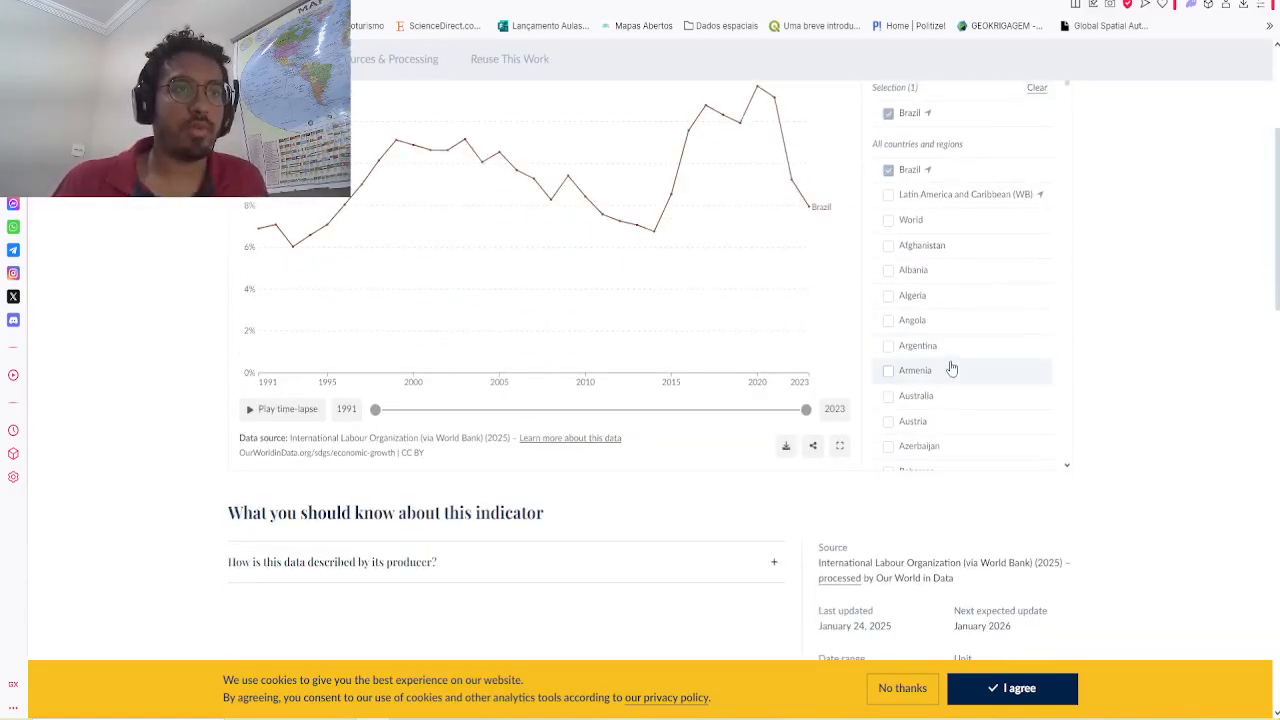
left_click(951, 348)
scroll(1100, 375, "up", 2)
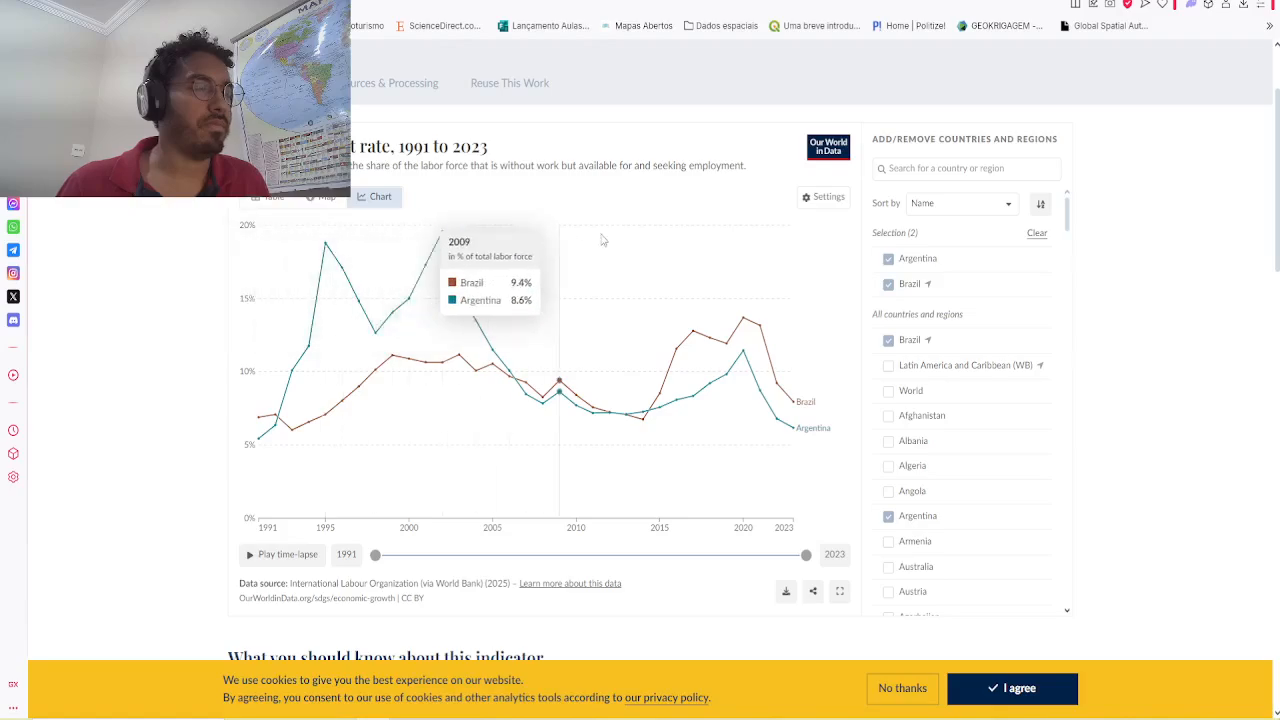
left_click(905, 262)
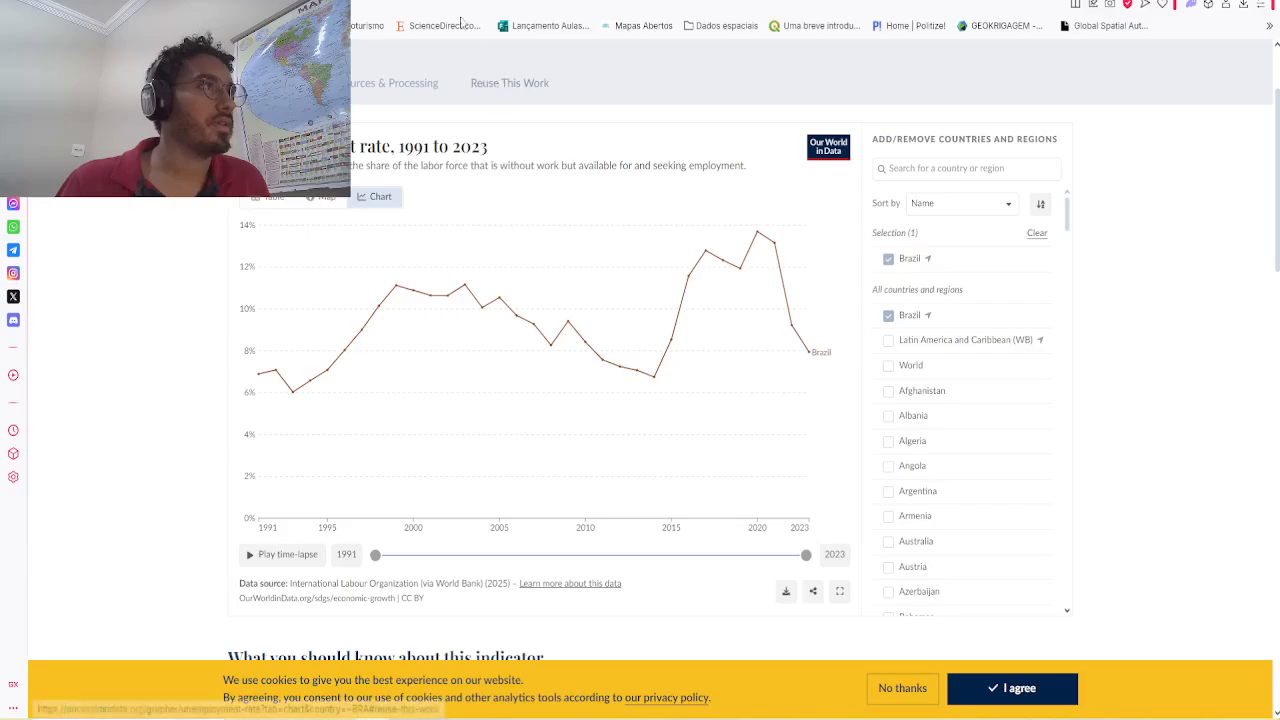
Step: Recheck the assignment slide's indicator list, and search for "hdi" to open the Human Development Index chart
key("ctrl+Tab")
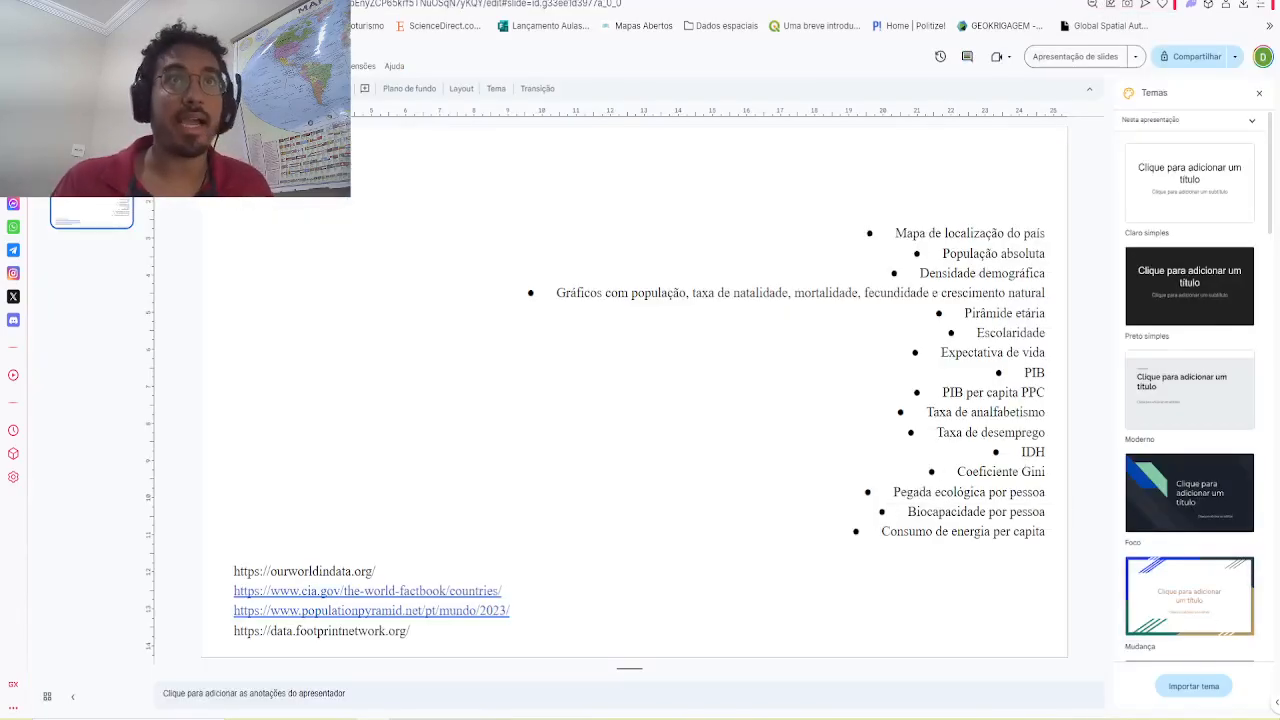
key("ctrl+shift+Tab")
scroll(543, 95, "up", 2)
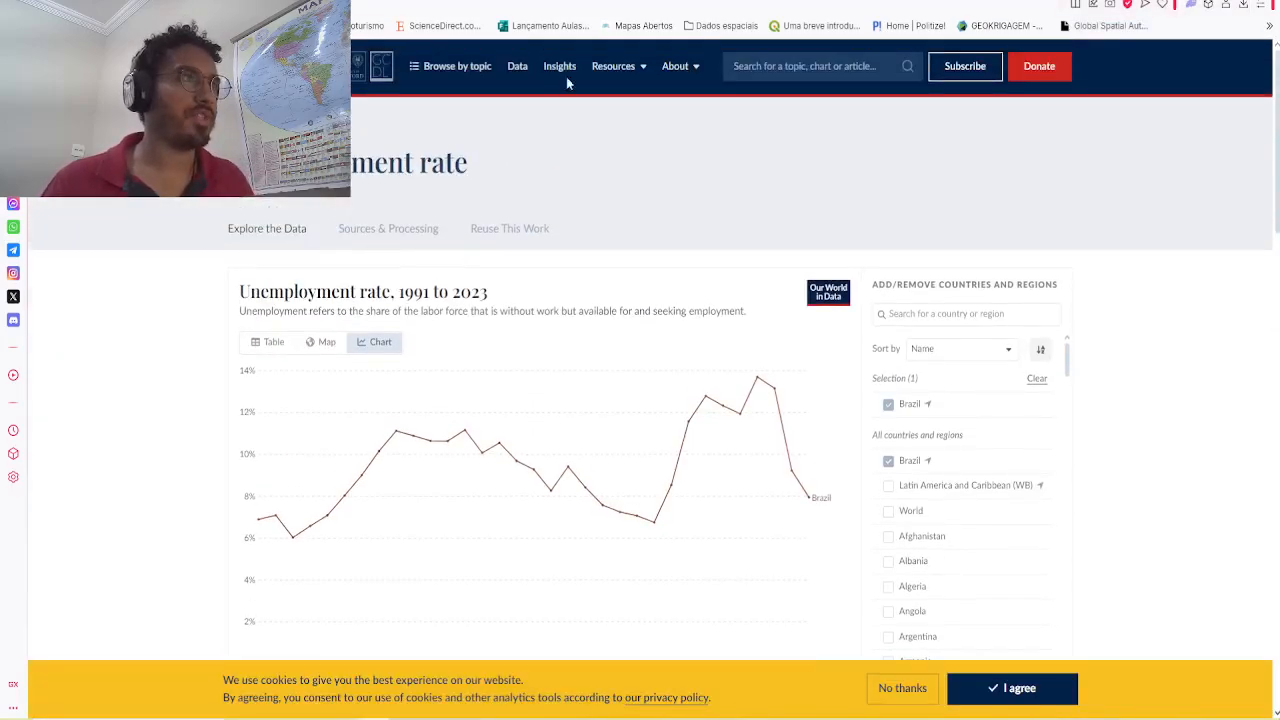
left_click(787, 62)
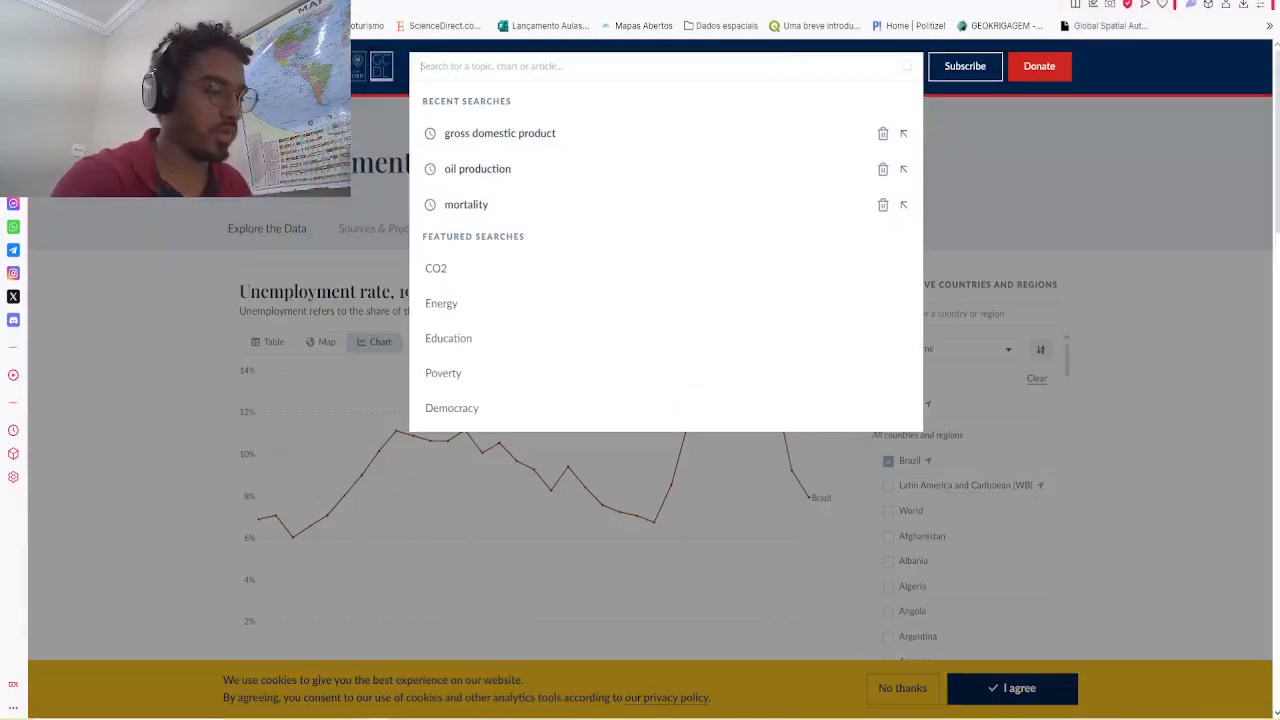
type("hdi")
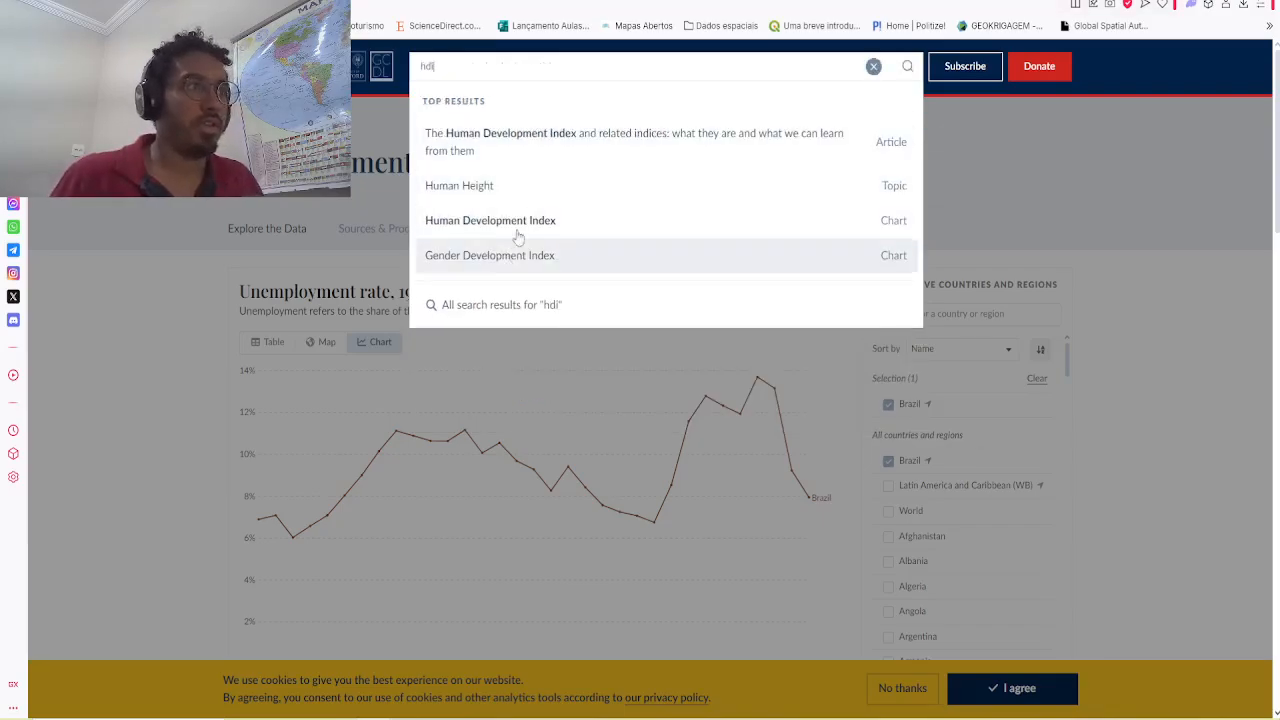
key("Return")
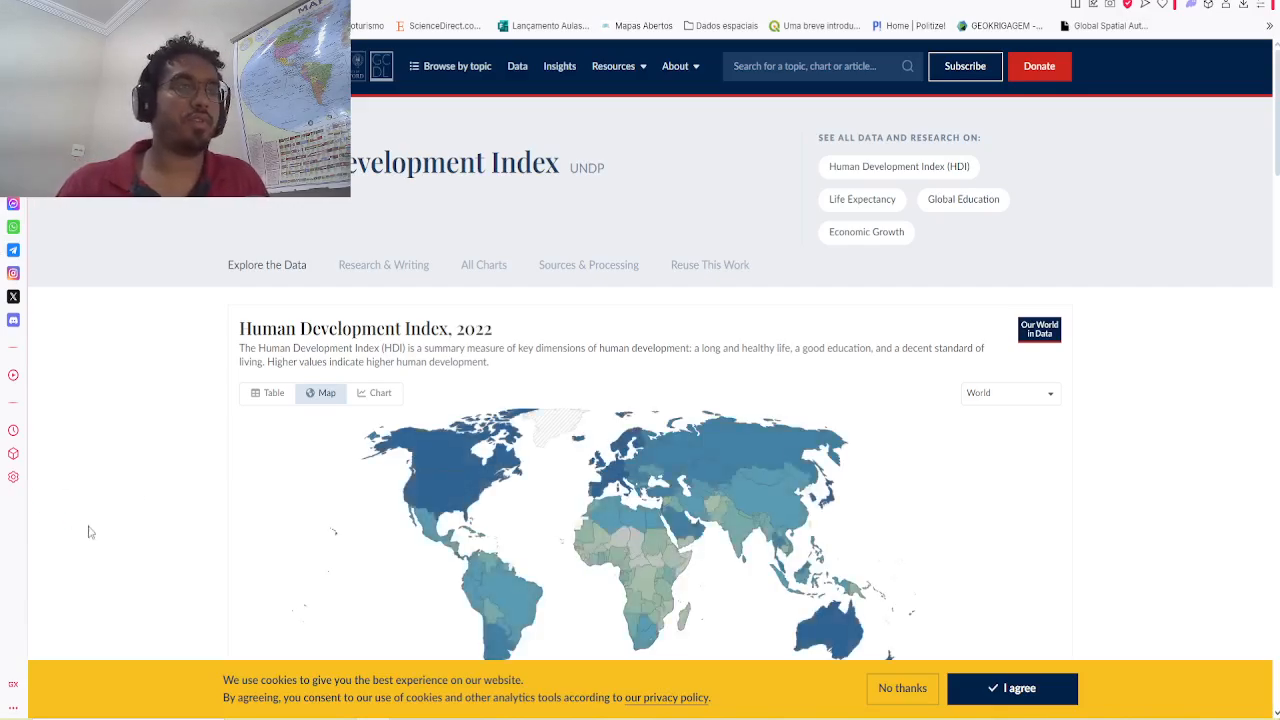
Step: Read Brazil's 2022 value on the Human Development Index world map and compare it with the color legend
scroll(214, 434, "down", 2)
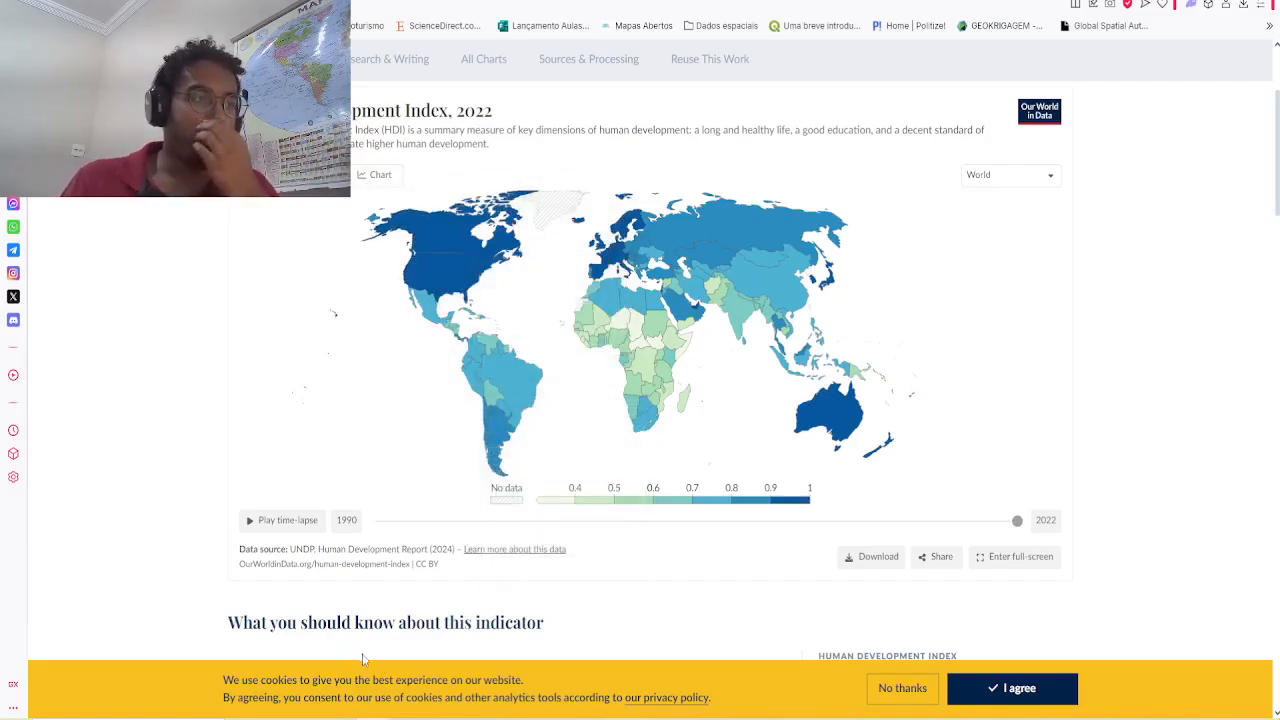
mouse_move(530, 400)
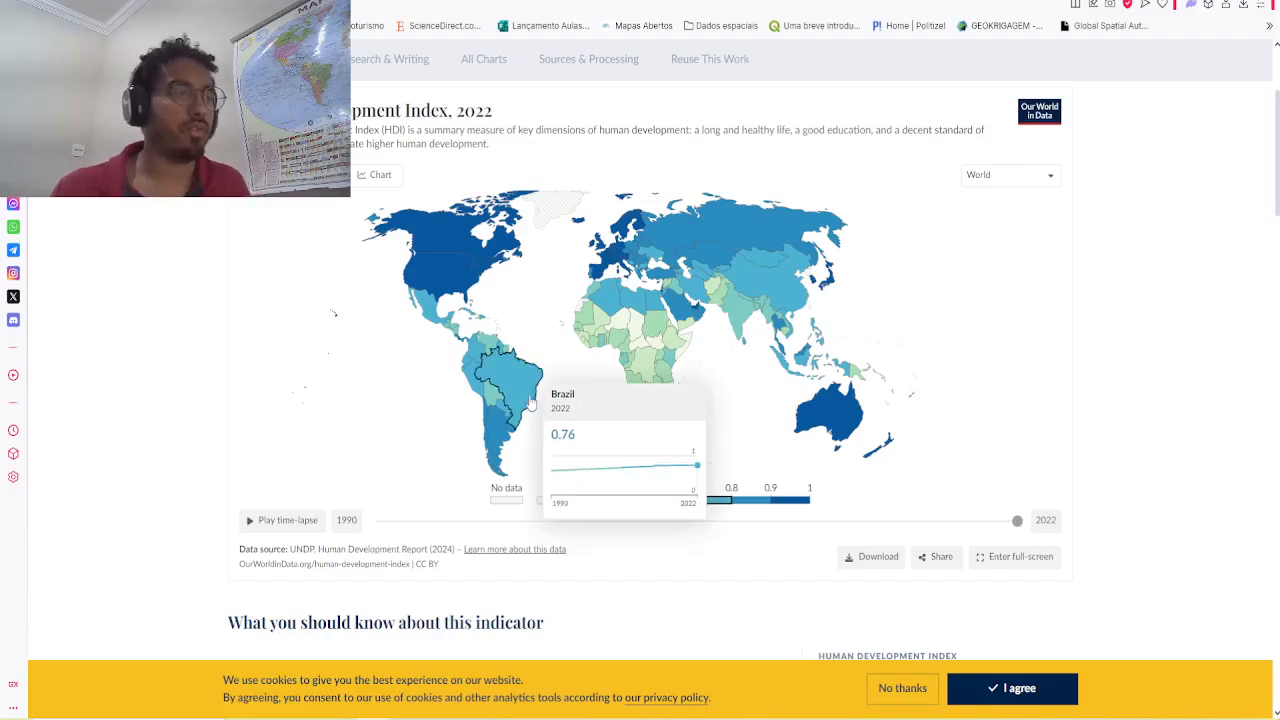
mouse_move(716, 500)
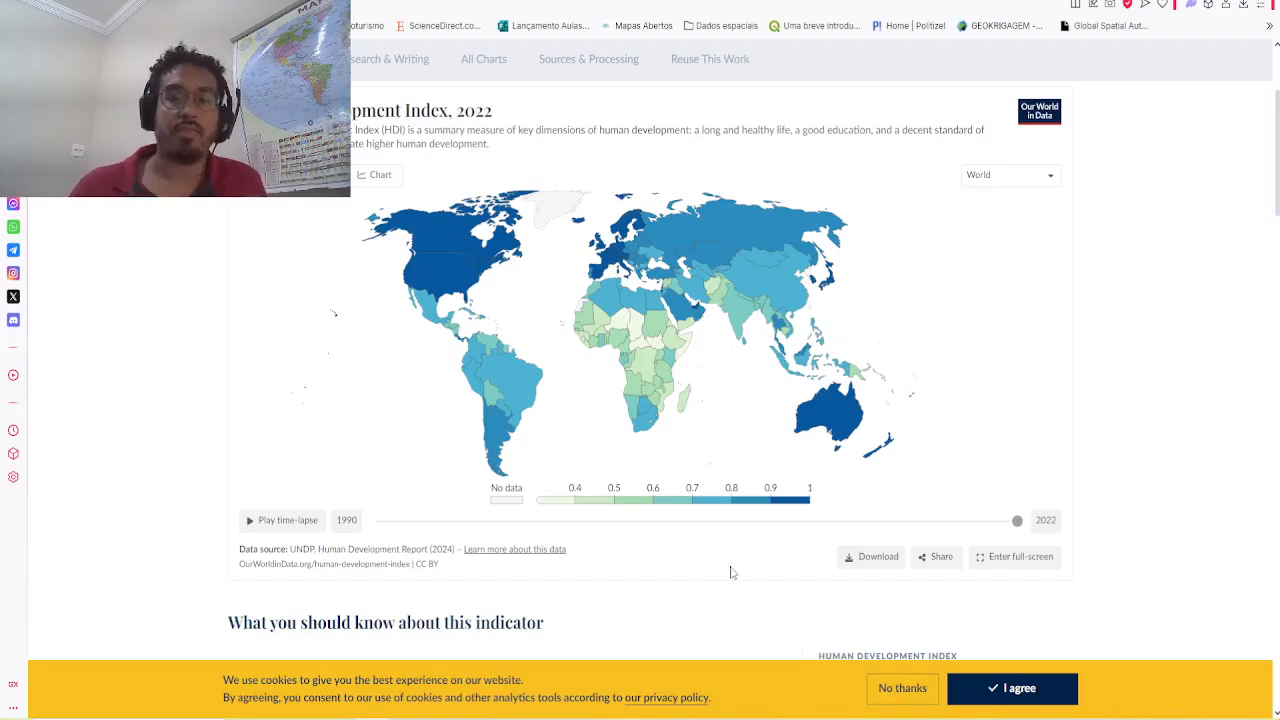
mouse_move(520, 372)
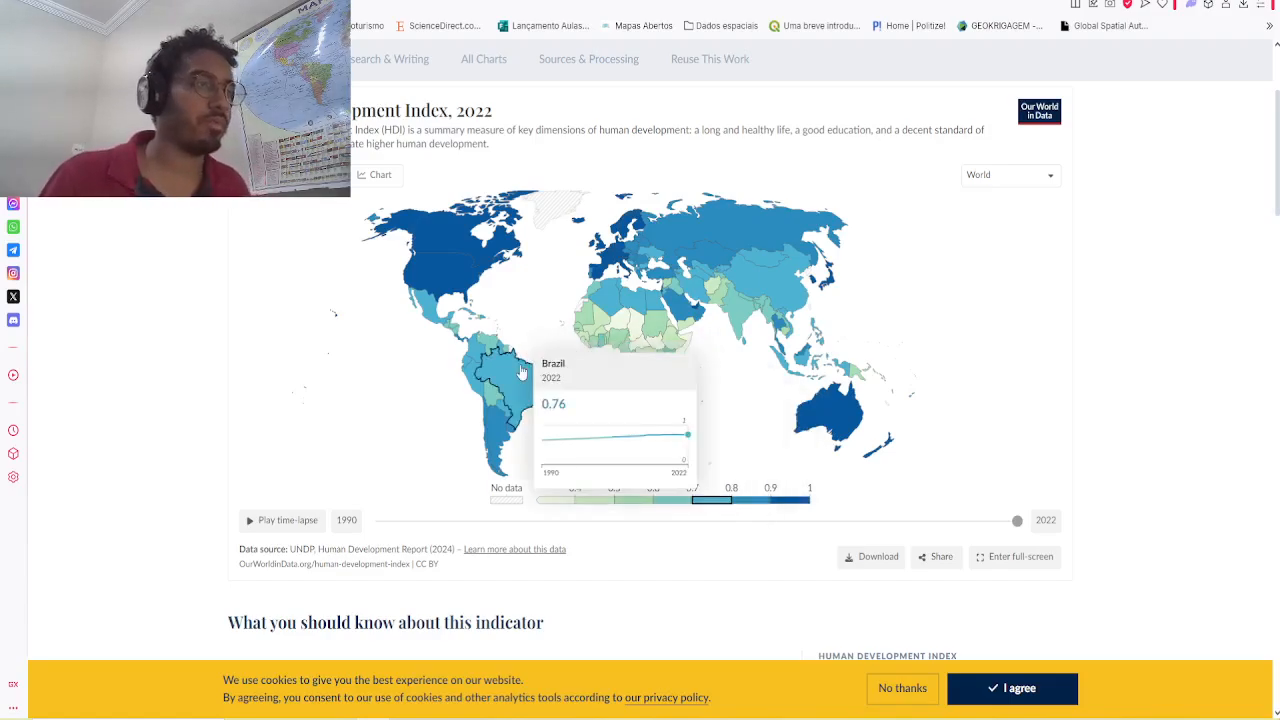
mouse_move(509, 452)
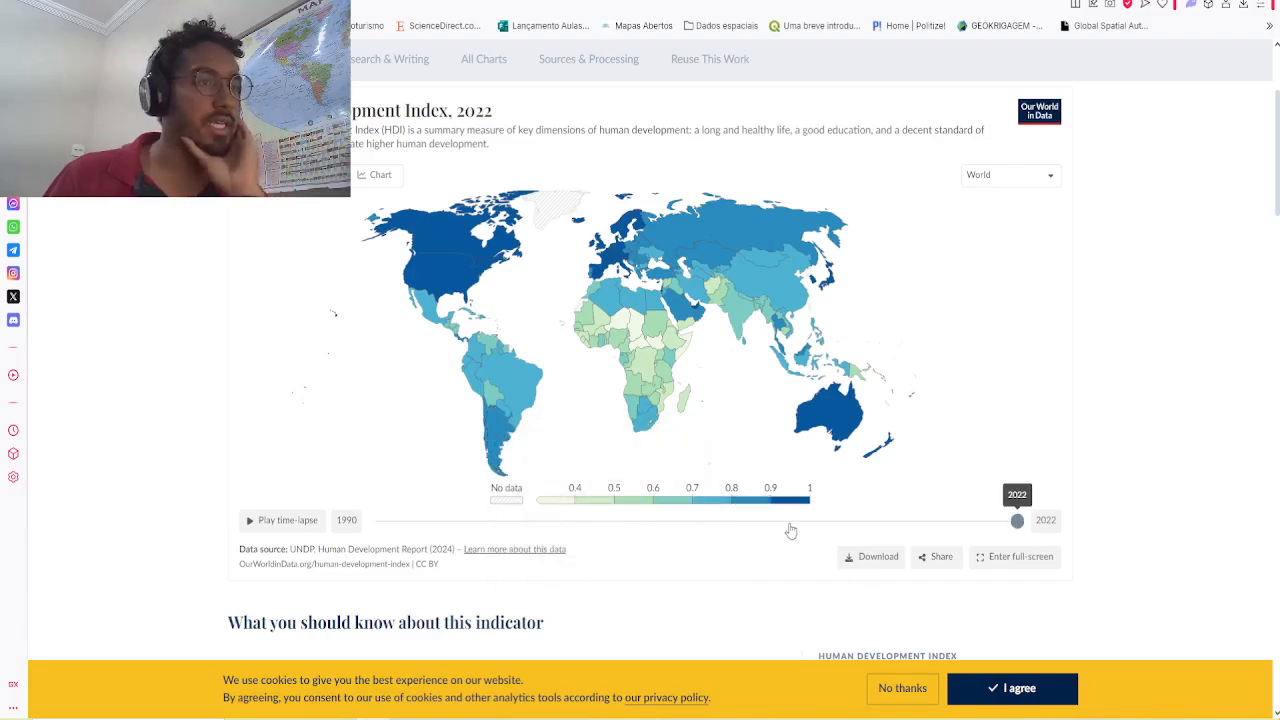
Step: Read the 2022 Human Development Index of Canada, Saudi Arabia, New Zealand, Singapore and Malaysia on the world map
mouse_move(500, 270)
mouse_move(463, 295)
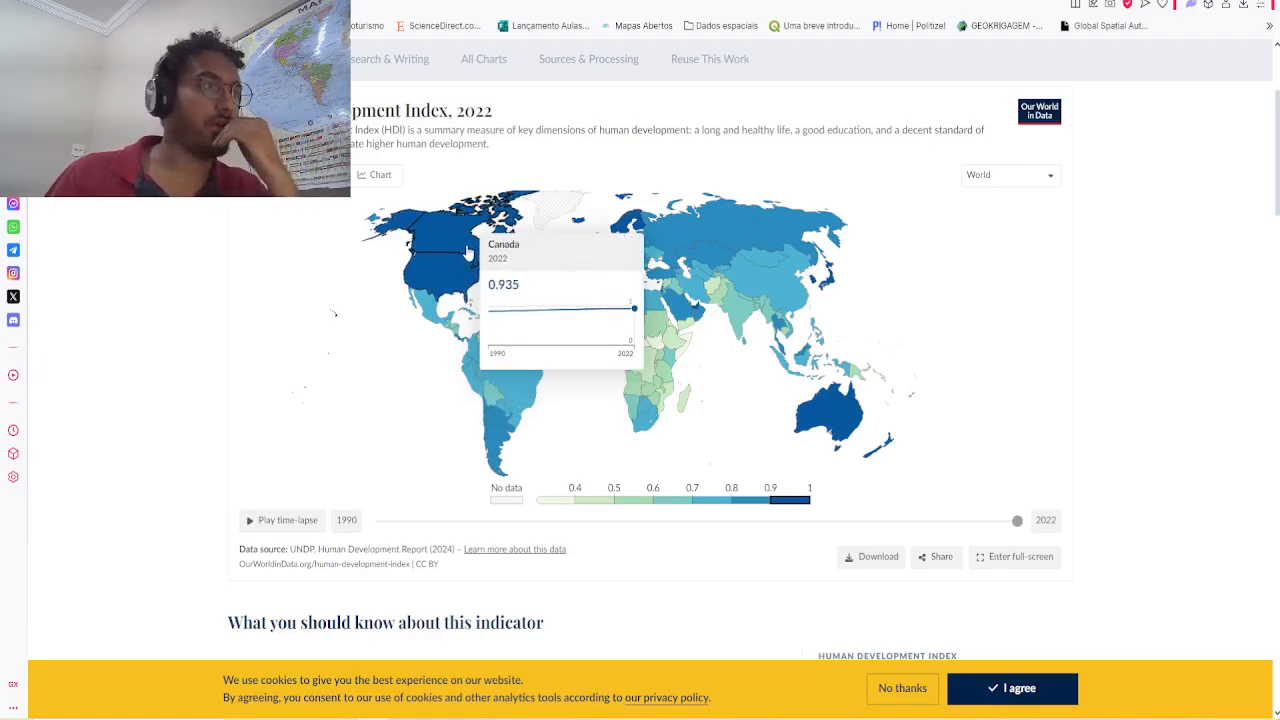
mouse_move(707, 345)
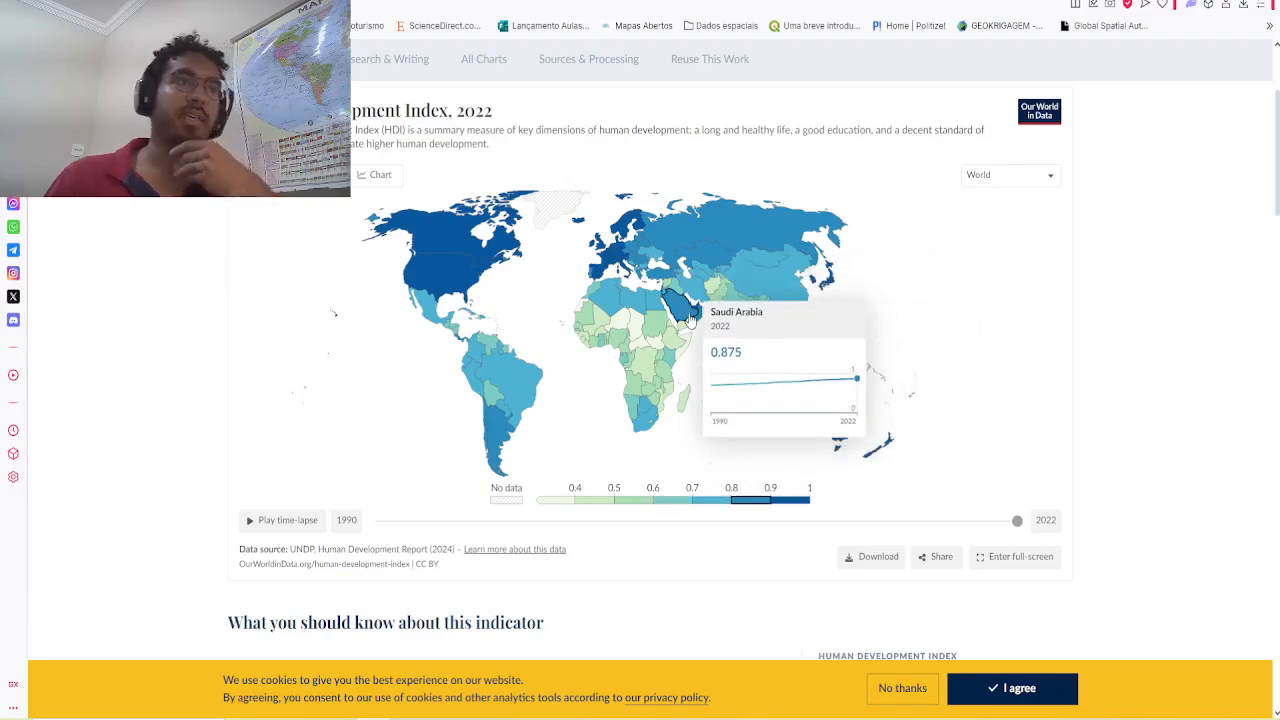
mouse_move(697, 314)
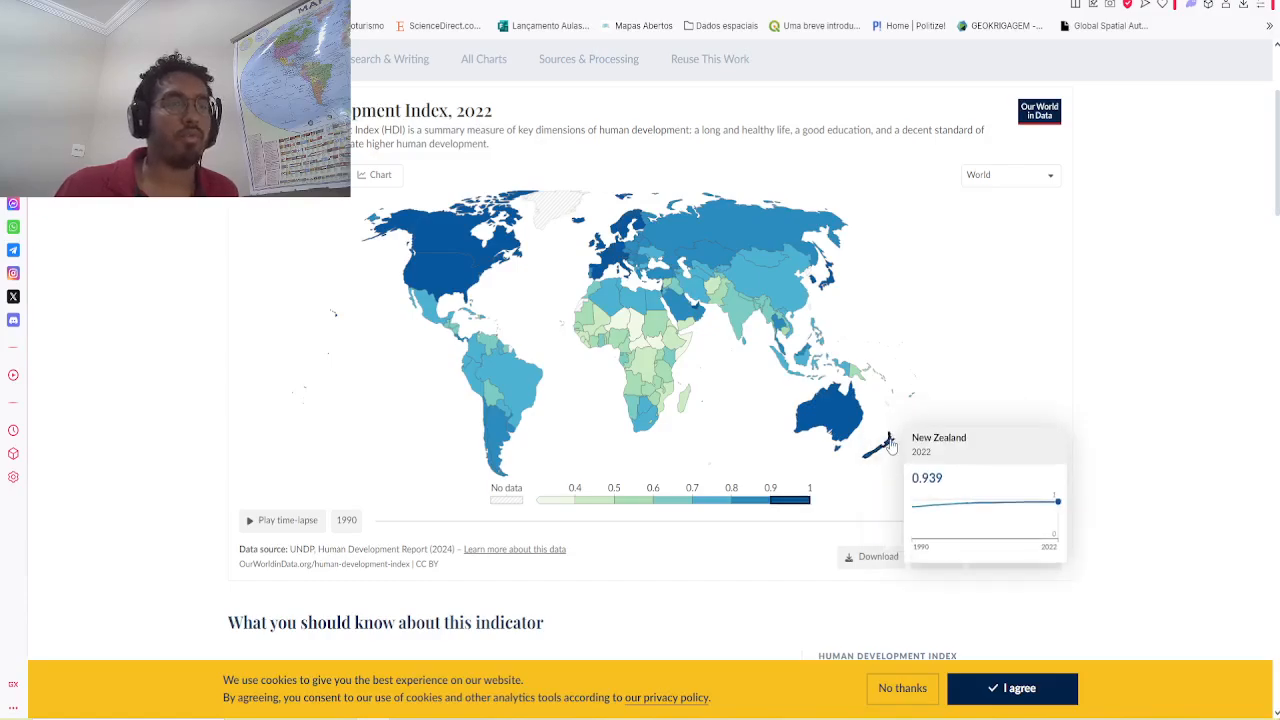
mouse_move(832, 287)
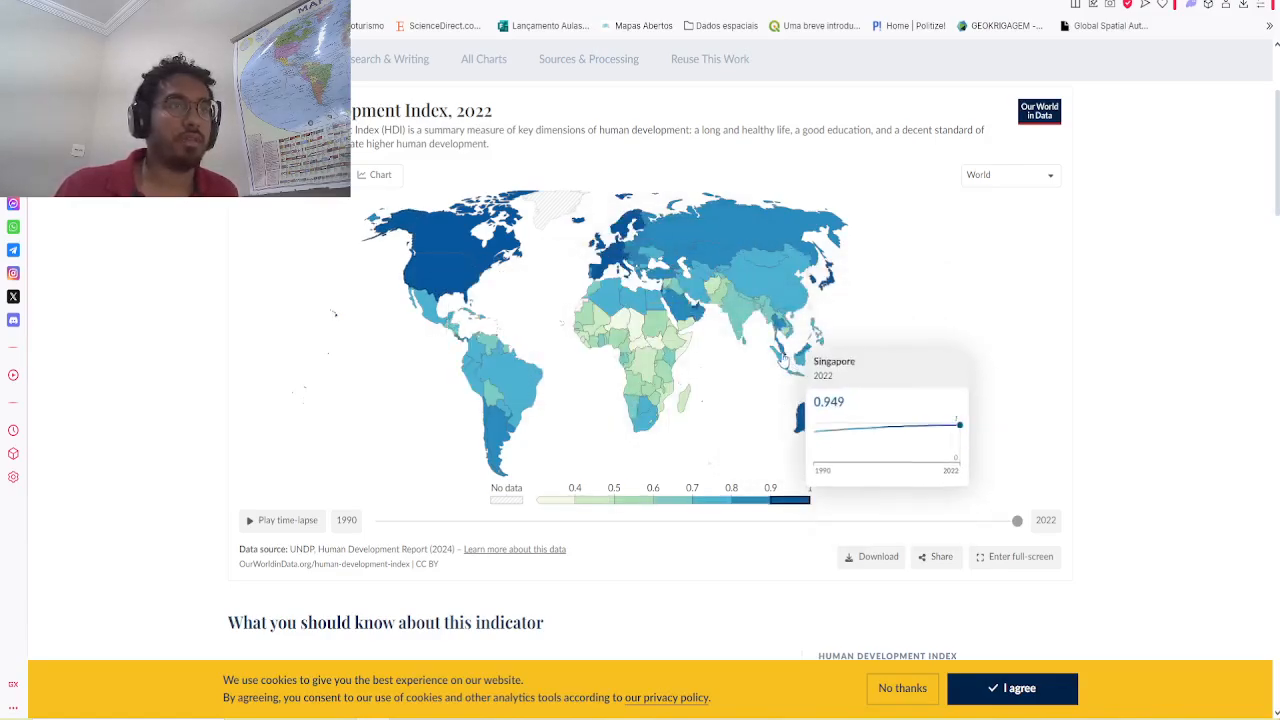
mouse_move(789, 360)
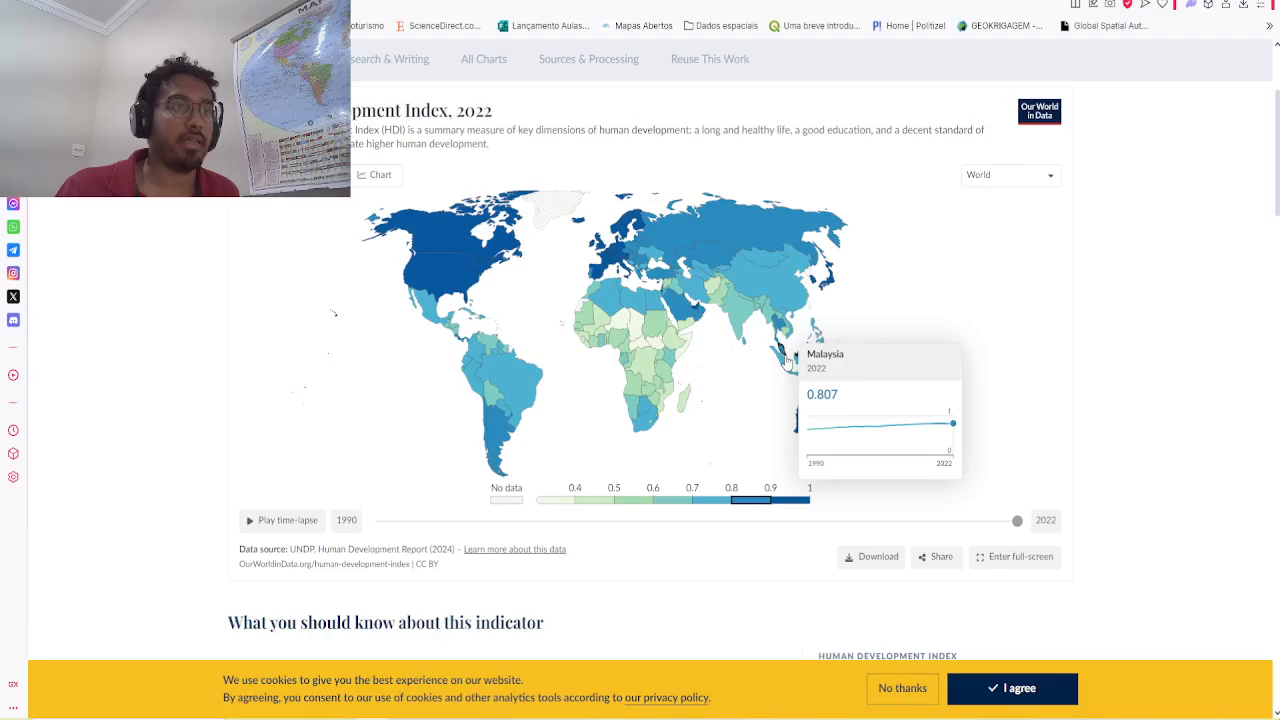
Step: Limit the Human Development Index map to Asia and restore the World view
left_click(1008, 175)
left_click(986, 316)
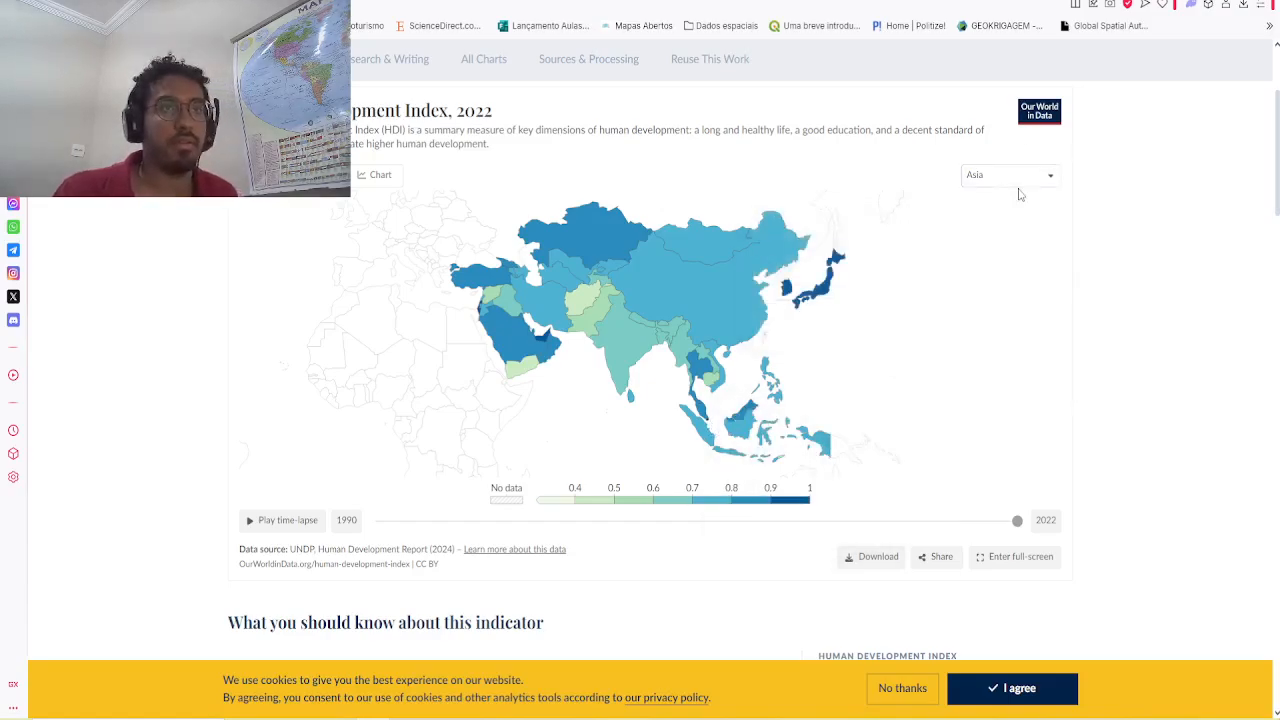
left_click(1030, 177)
left_click(1018, 223)
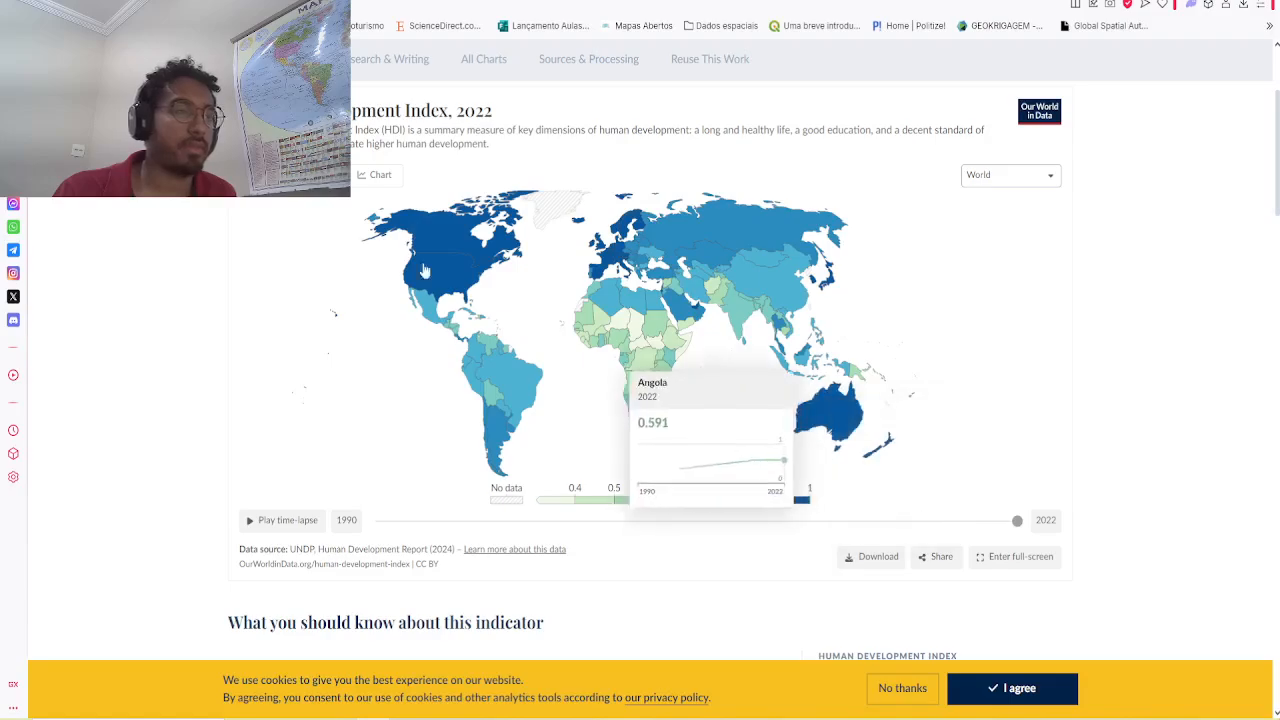
Step: Show the Human Development Index as a line chart and read the preselected countries' 2022 values
left_click(377, 175)
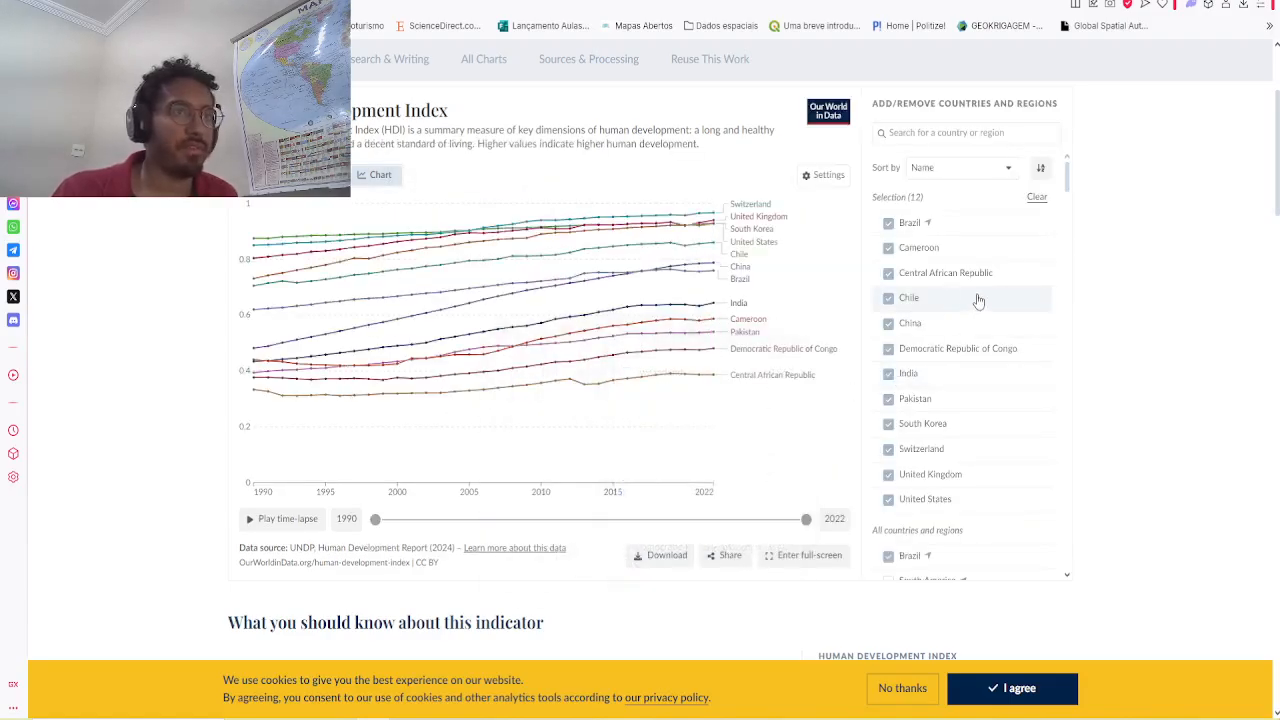
mouse_move(255, 407)
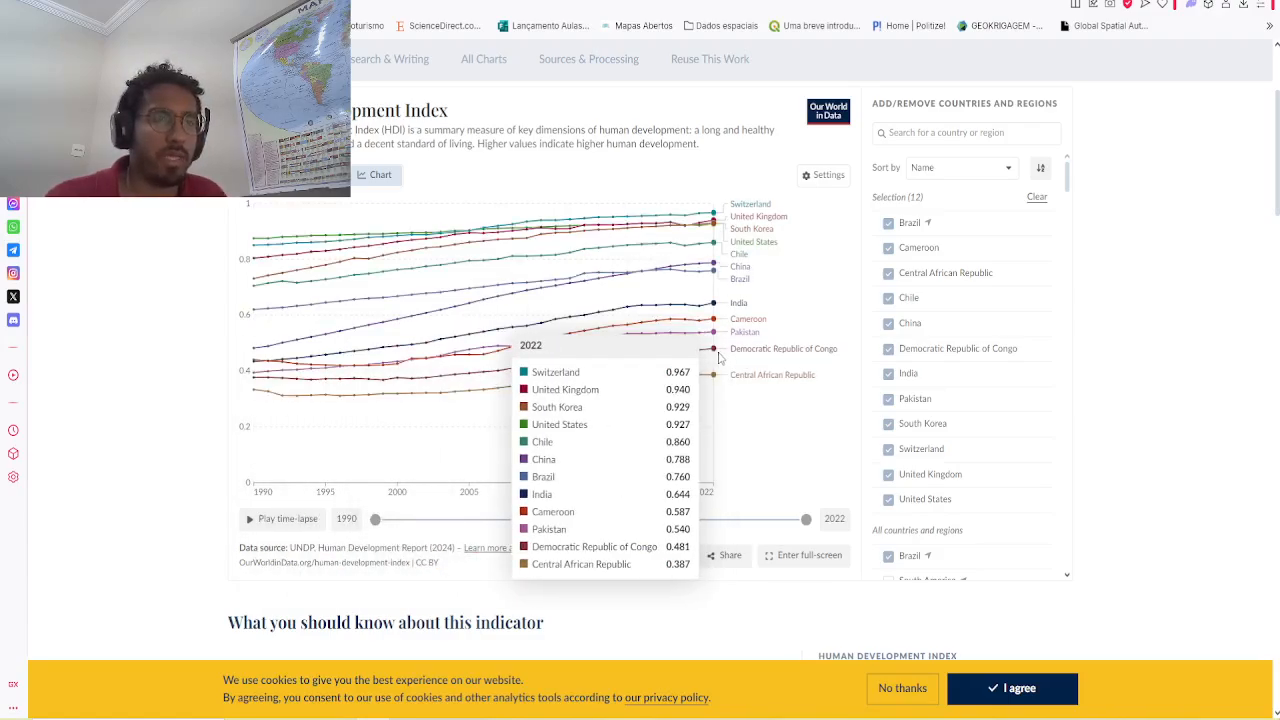
Step: Check the indicator list in the assignment slide, search Our World in Data for "gini" and open the Gini coefficient explorer
key("ctrl+Tab")
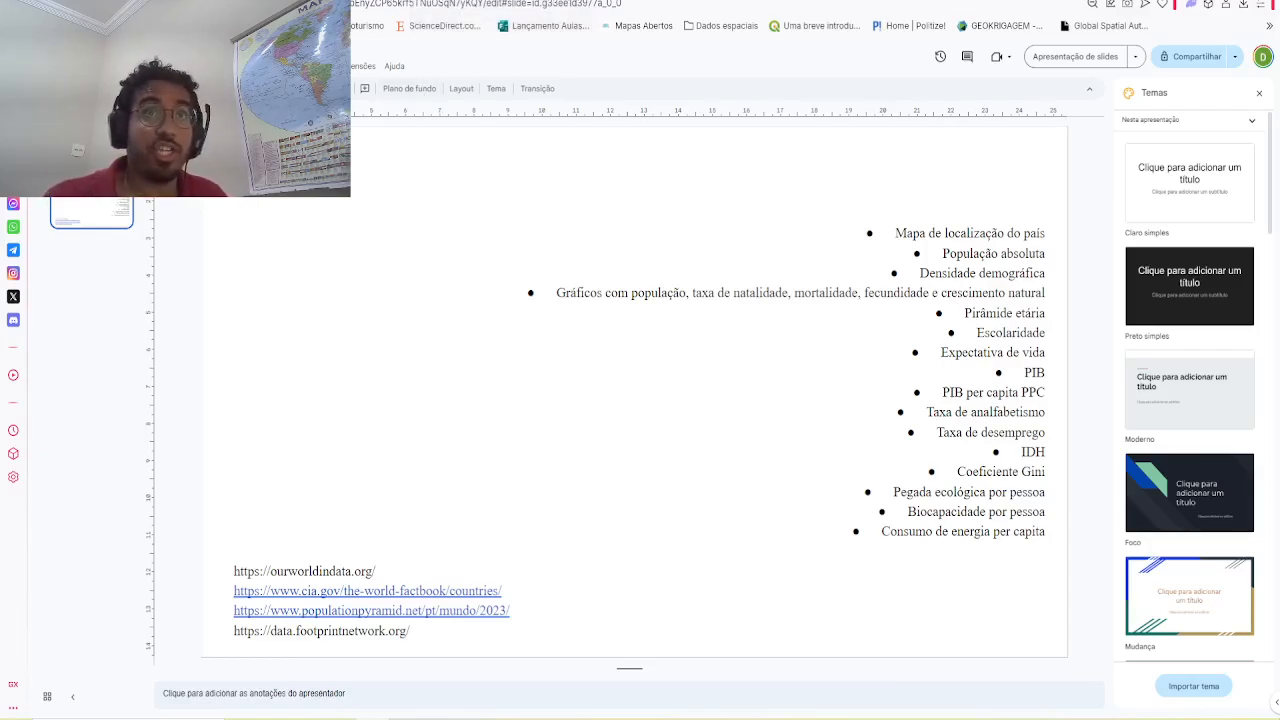
key("ctrl+Tab")
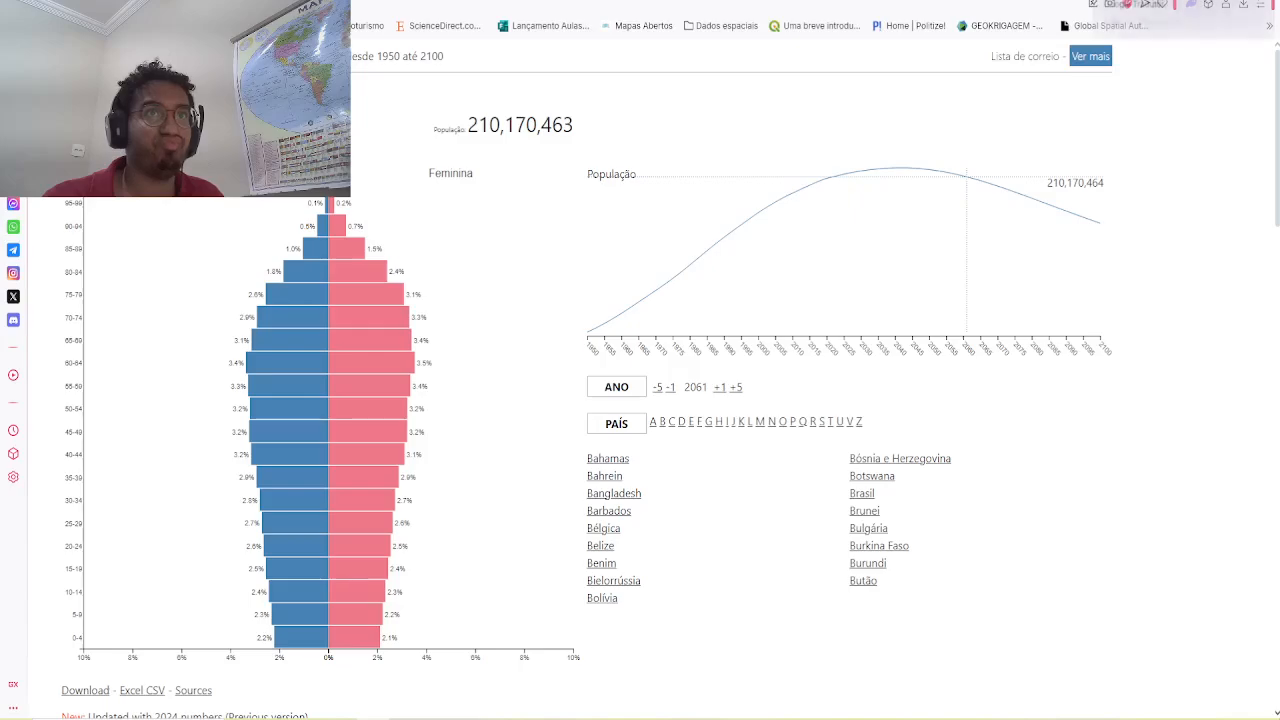
key("ctrl+Tab")
scroll(710, 44, "up", 2)
left_click(767, 67)
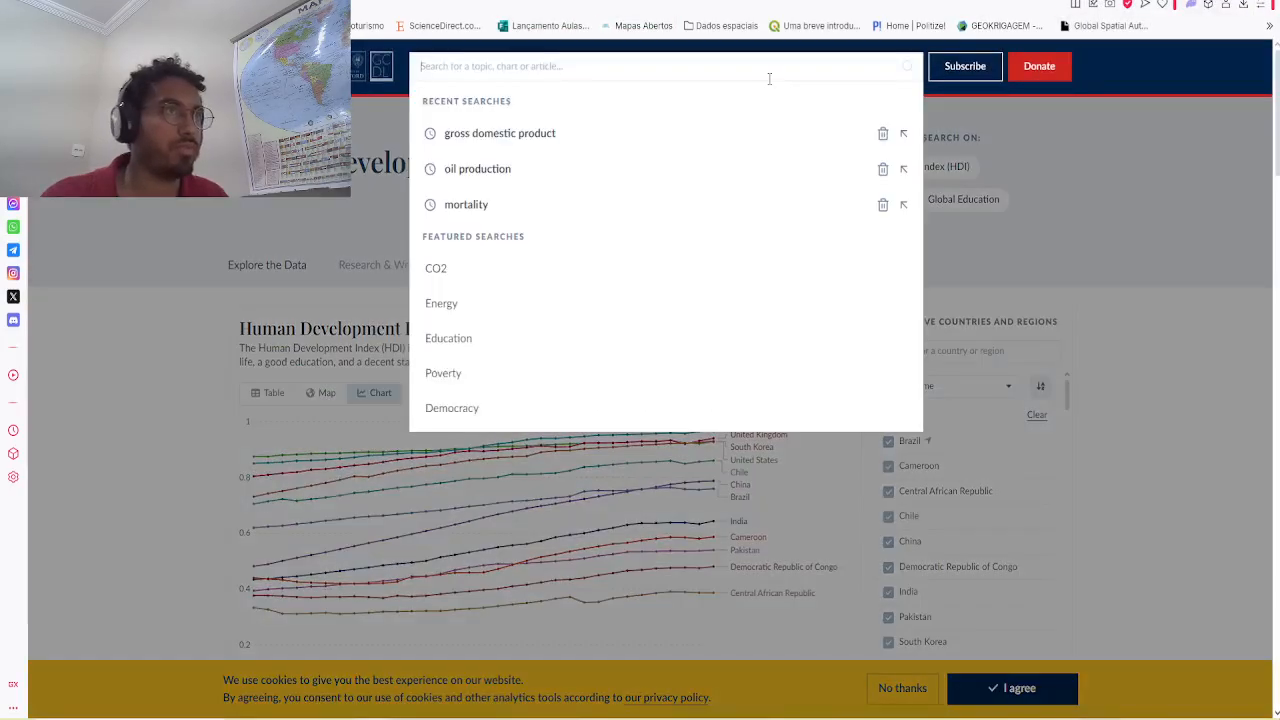
type("gini")
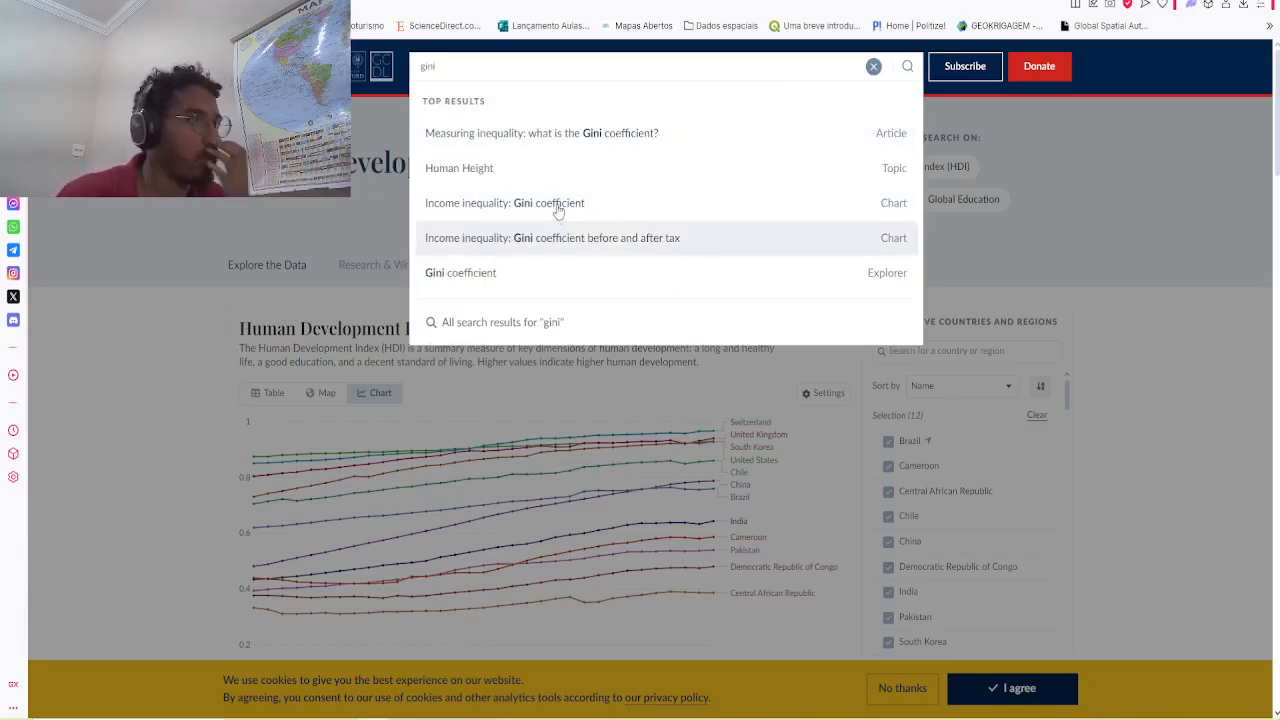
left_click(518, 272)
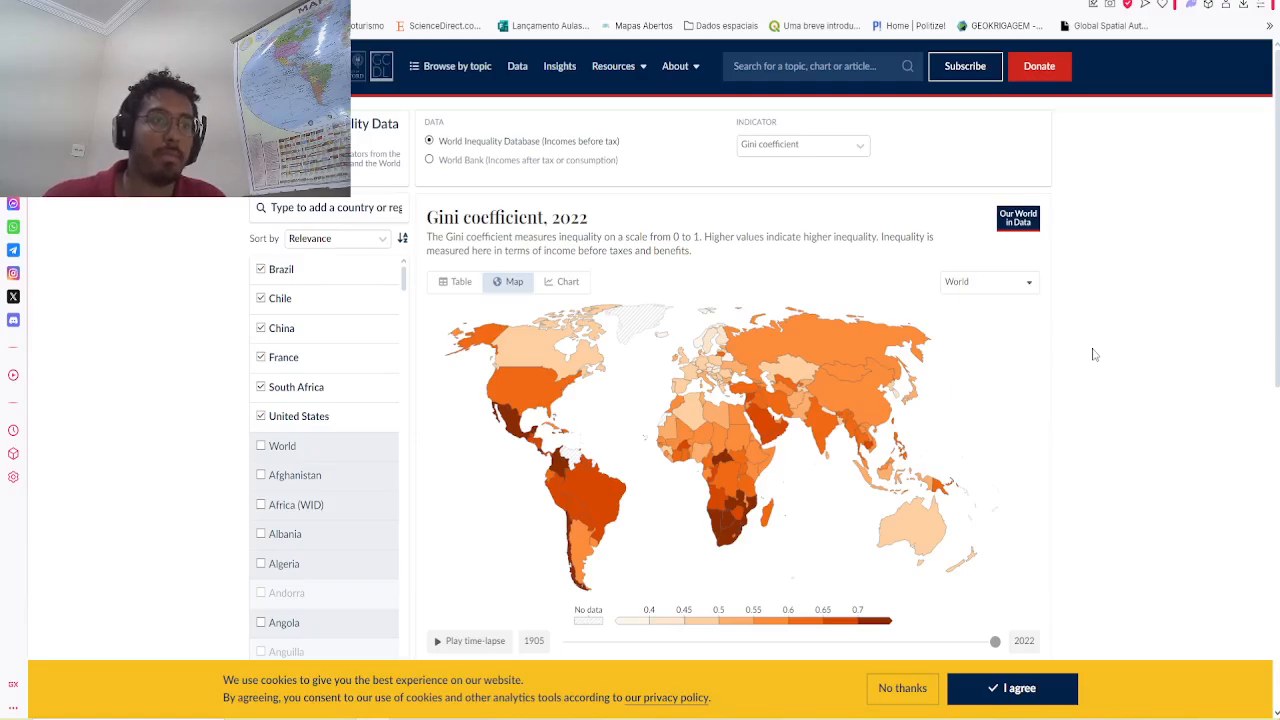
Step: Read the 2022 Gini coefficients of Russia, Sweden, Angola, Venezuela, the United States and Brazil on the world map and compare them with the legend
mouse_move(844, 350)
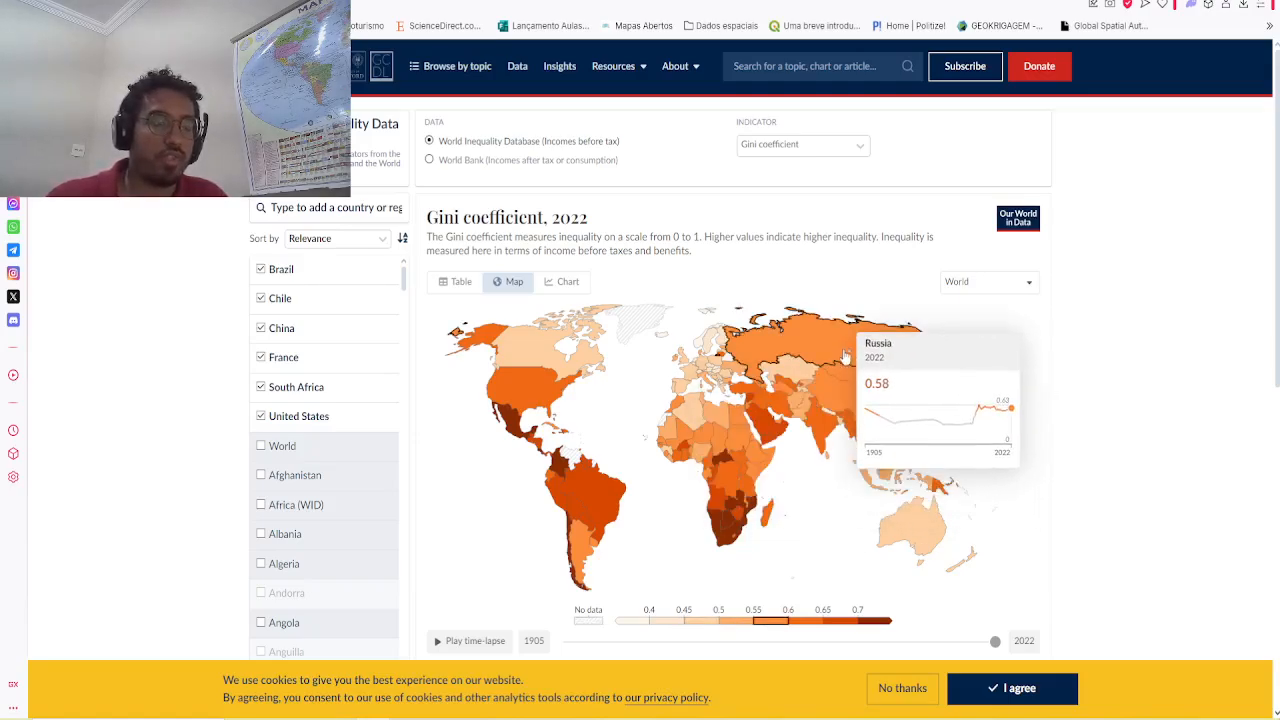
mouse_move(575, 460)
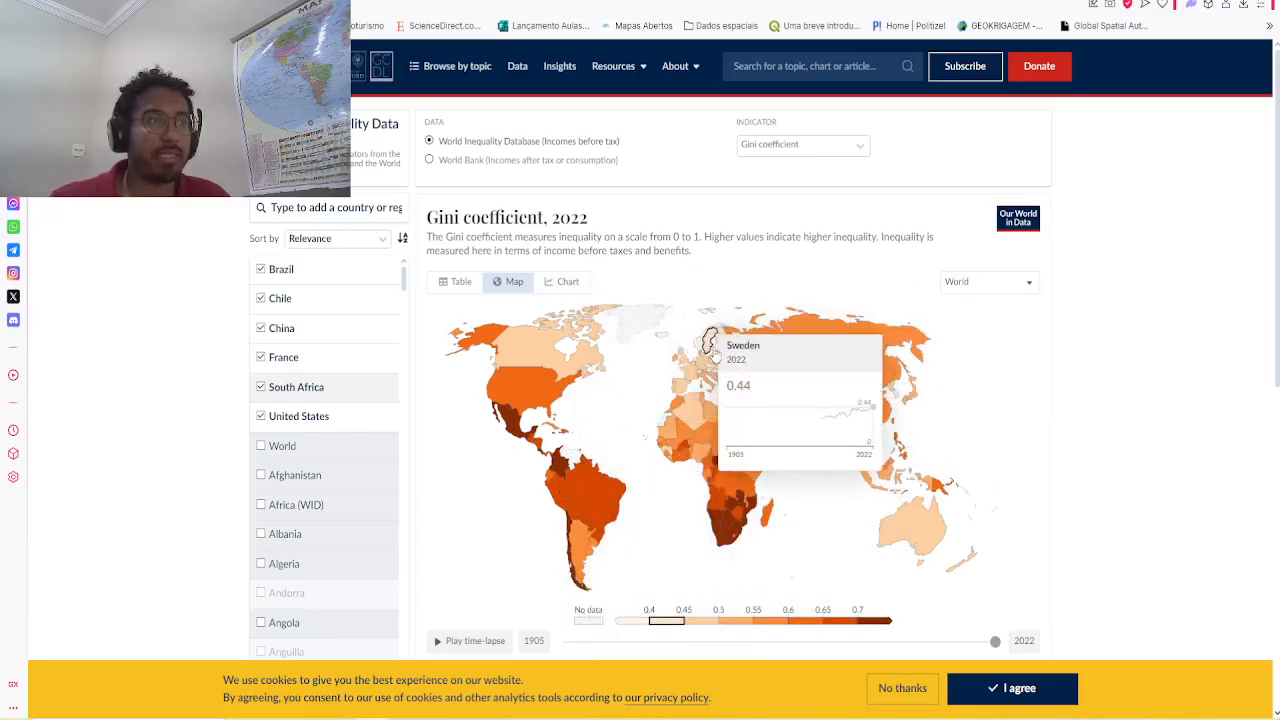
scroll(908, 457, "down", 2)
scroll(908, 457, "up", 2)
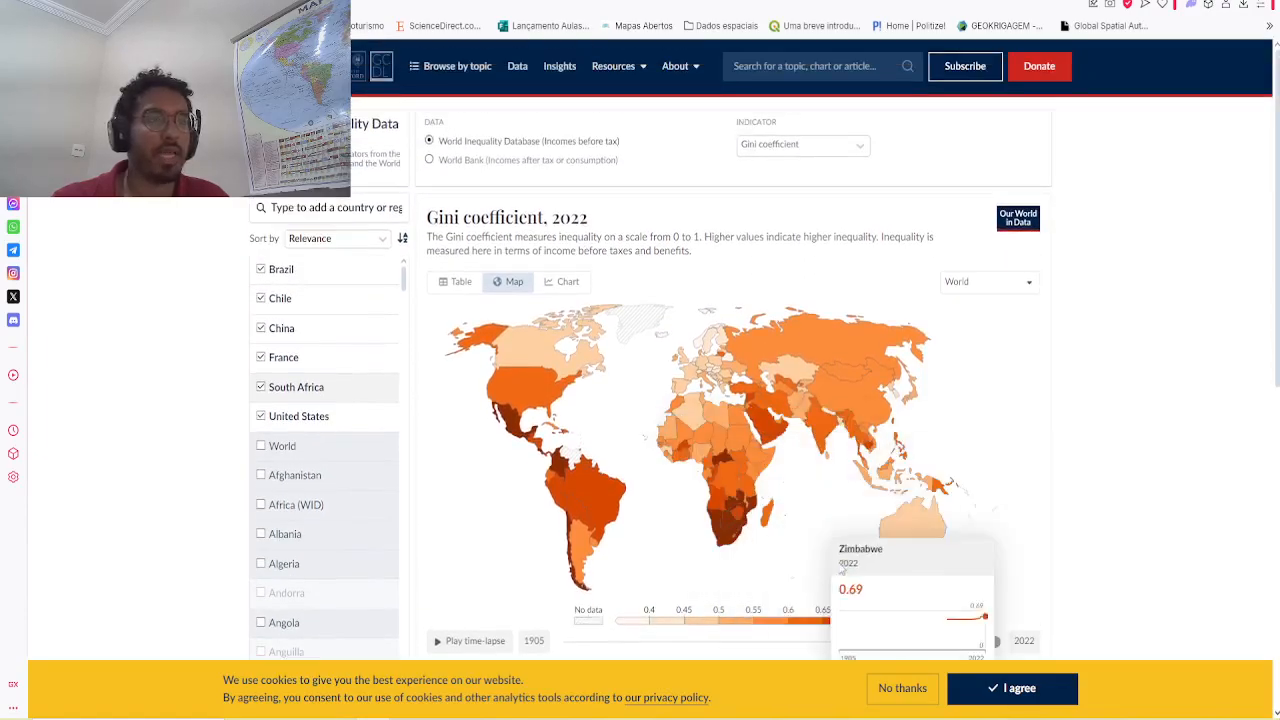
scroll(703, 537, "down", 2)
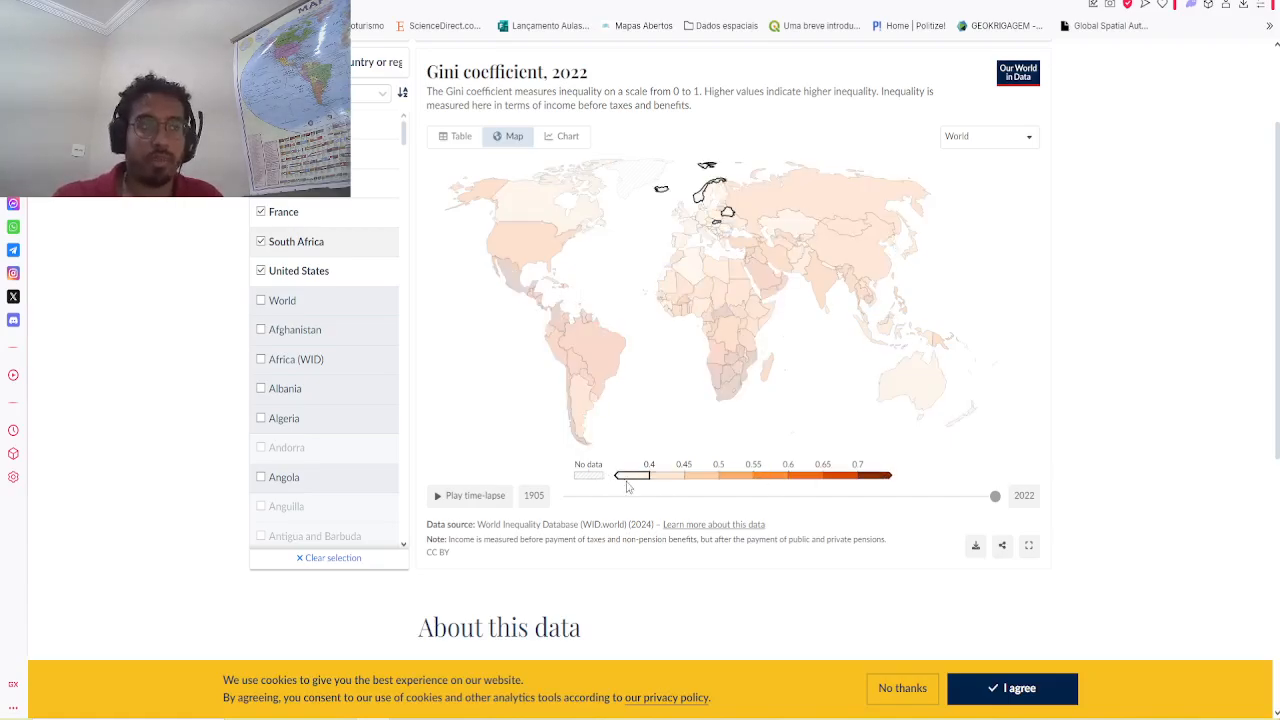
mouse_move(708, 365)
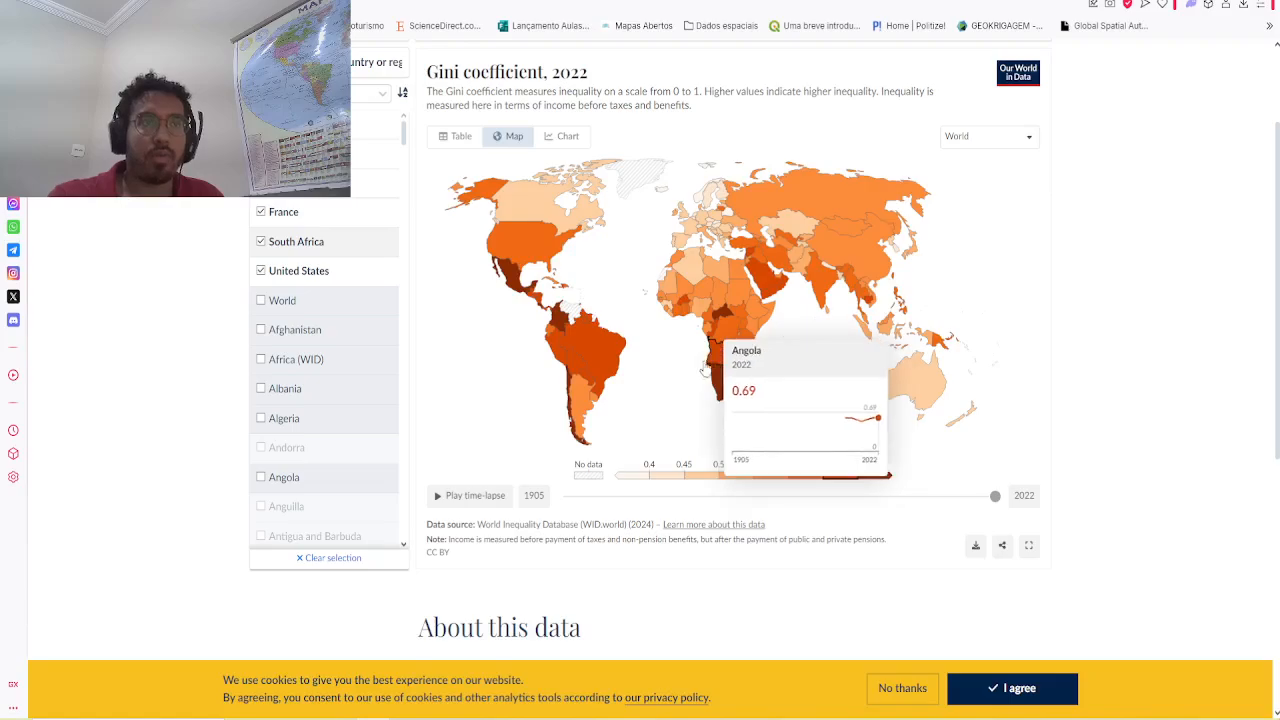
mouse_move(566, 305)
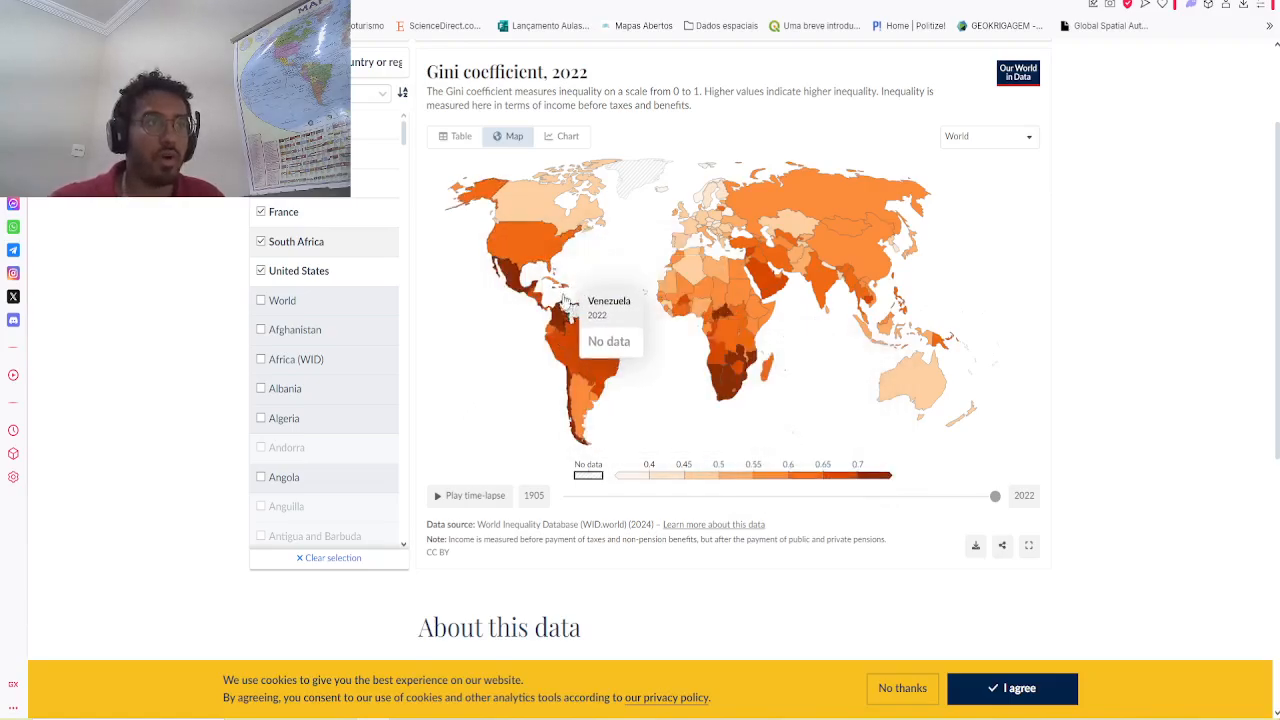
mouse_move(548, 258)
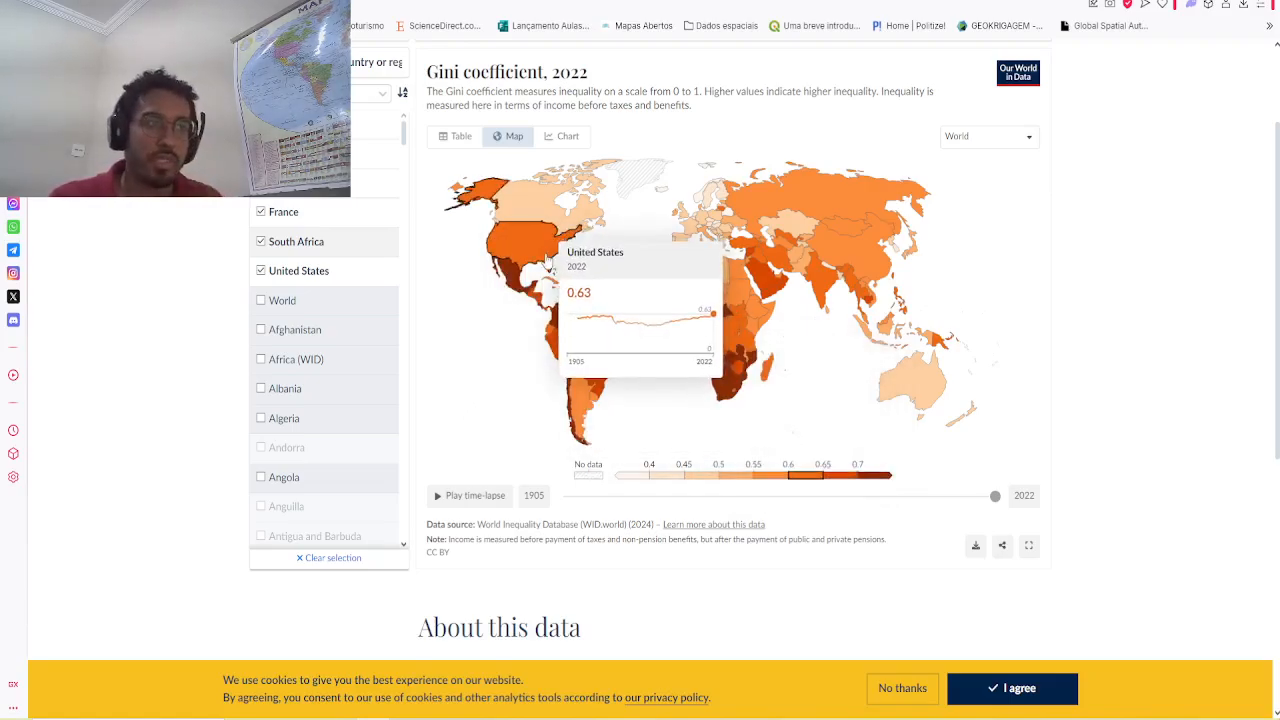
mouse_move(614, 347)
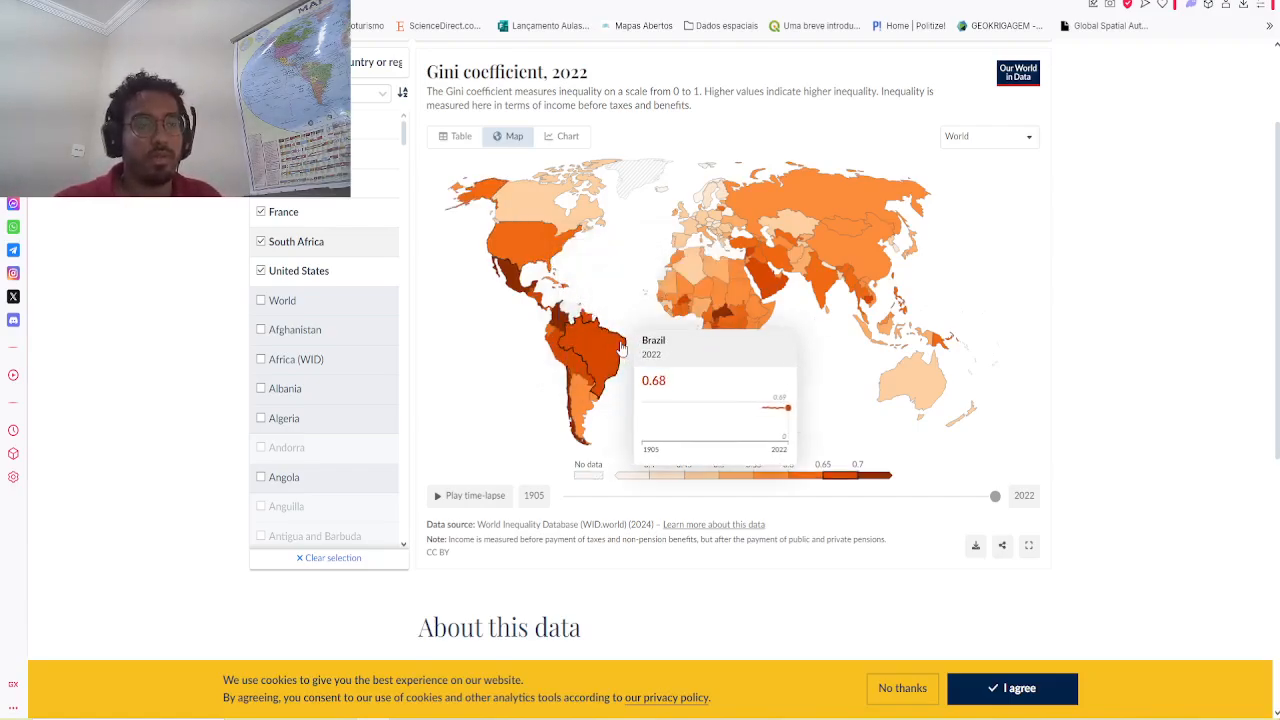
Step: Show the Gini coefficient as a line chart and as a table, sorting the table by 2022 from highest to lowest
left_click(565, 137)
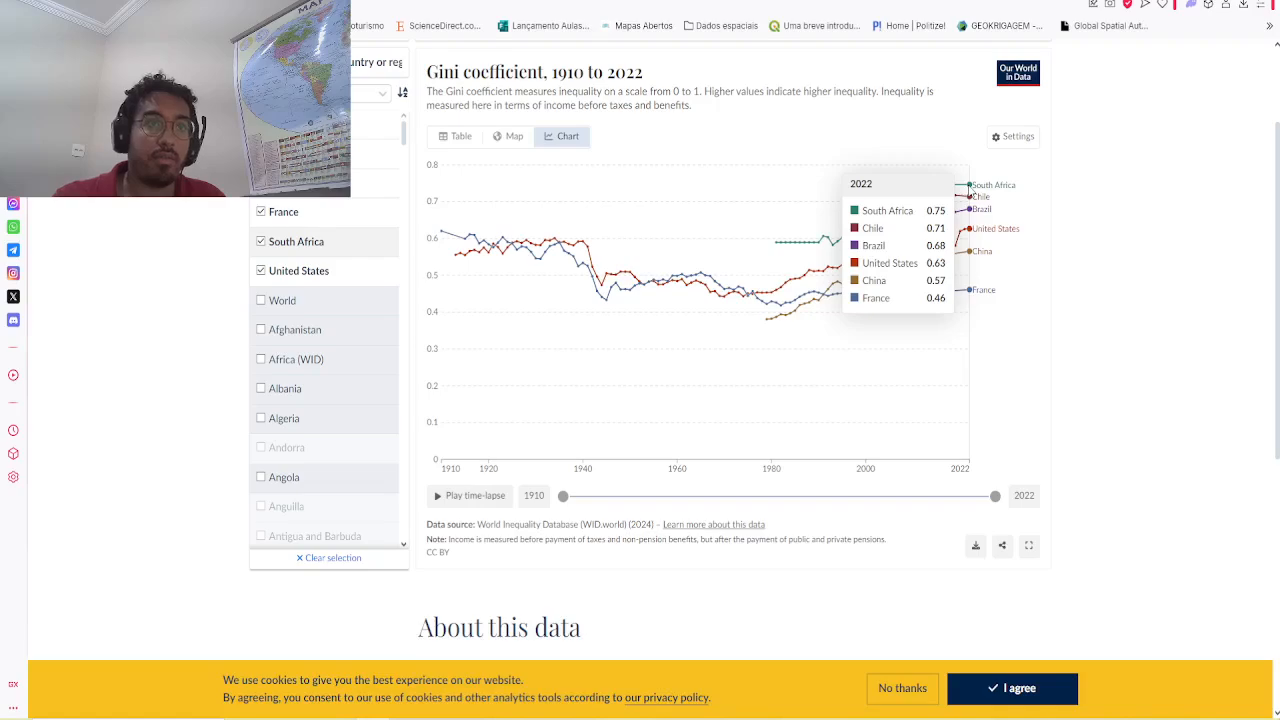
left_click(456, 136)
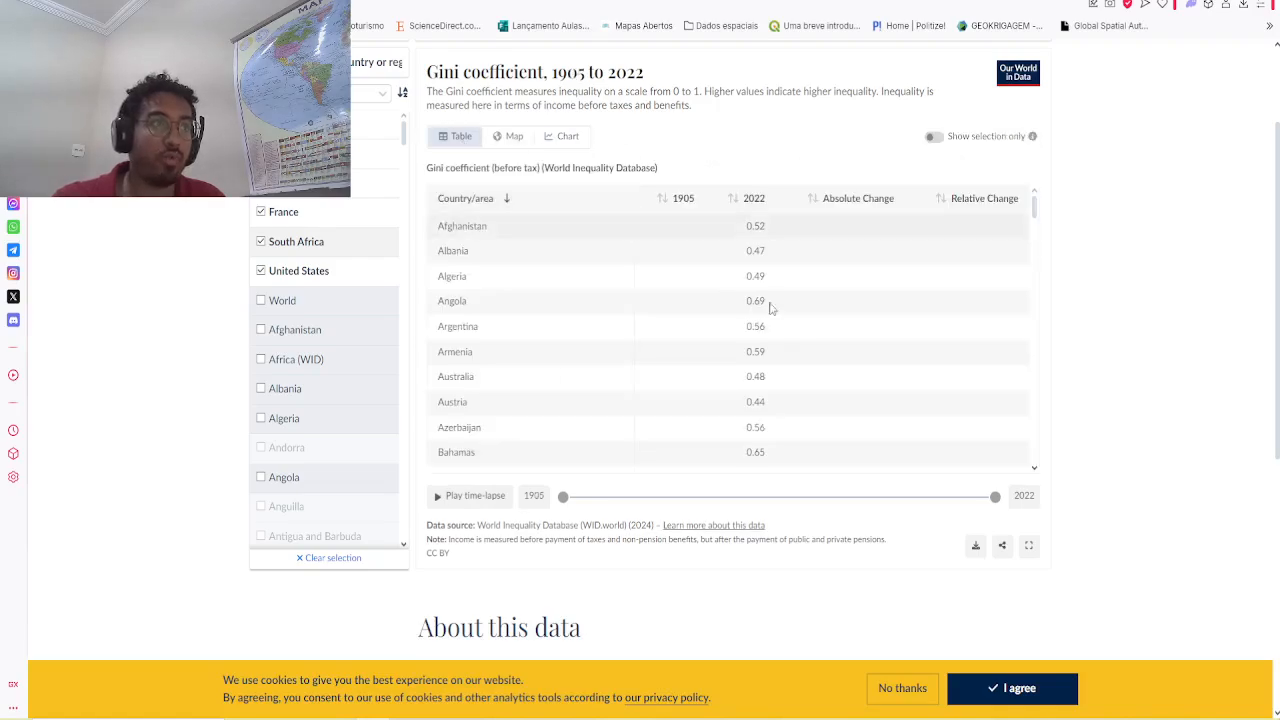
left_click(750, 198)
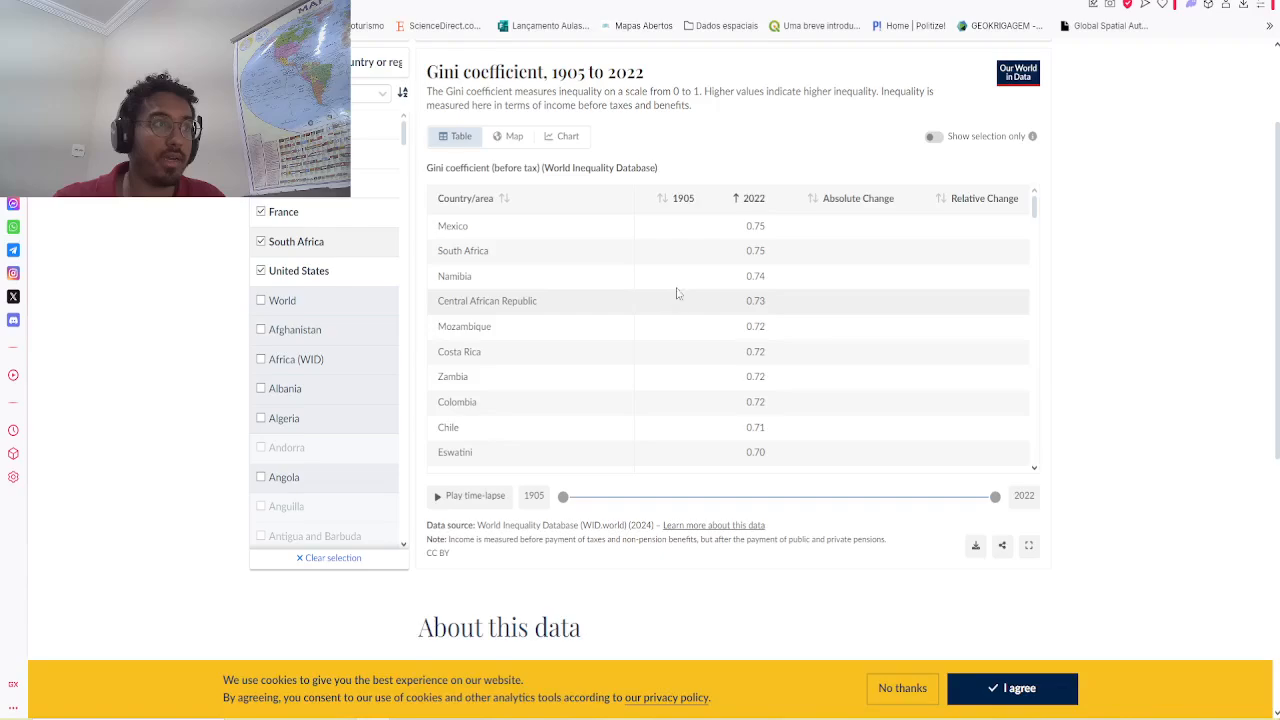
left_click_drag(766, 256, 746, 228)
left_click(763, 262)
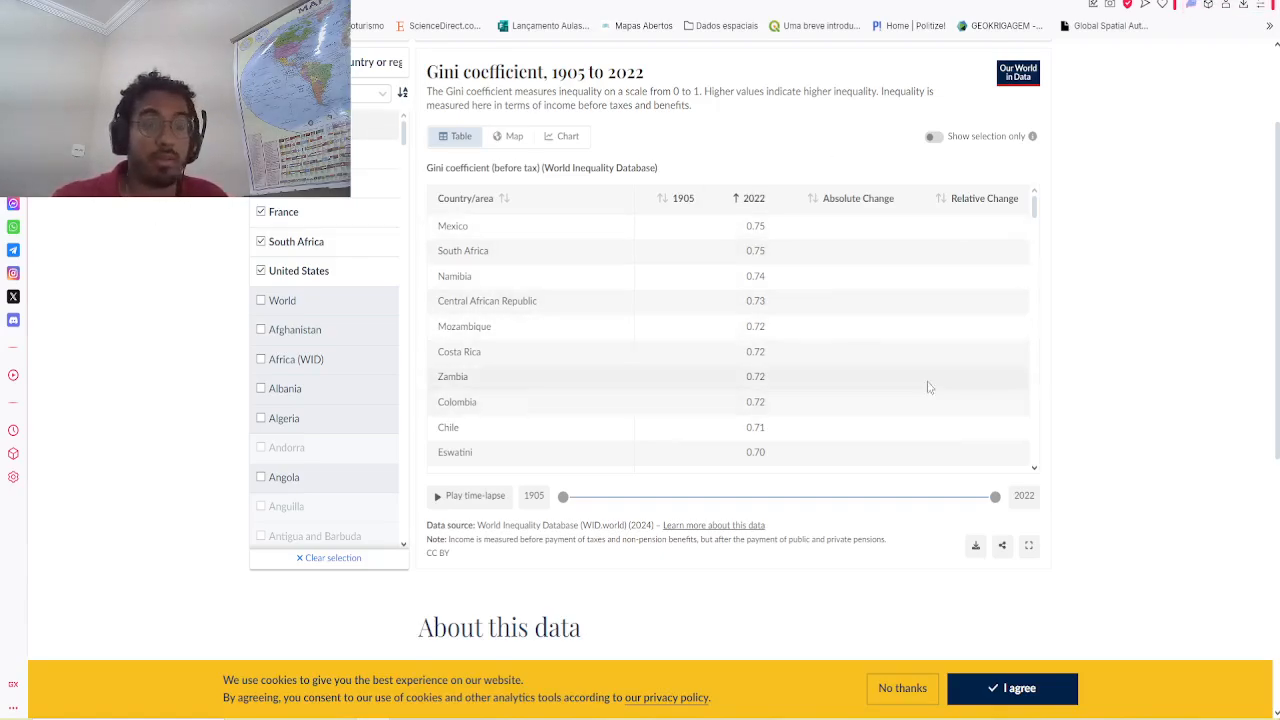
Step: Read the Gini coefficient description on how inequality is measured in terms of income before taxes and benefits
scroll(617, 190, "up", 1)
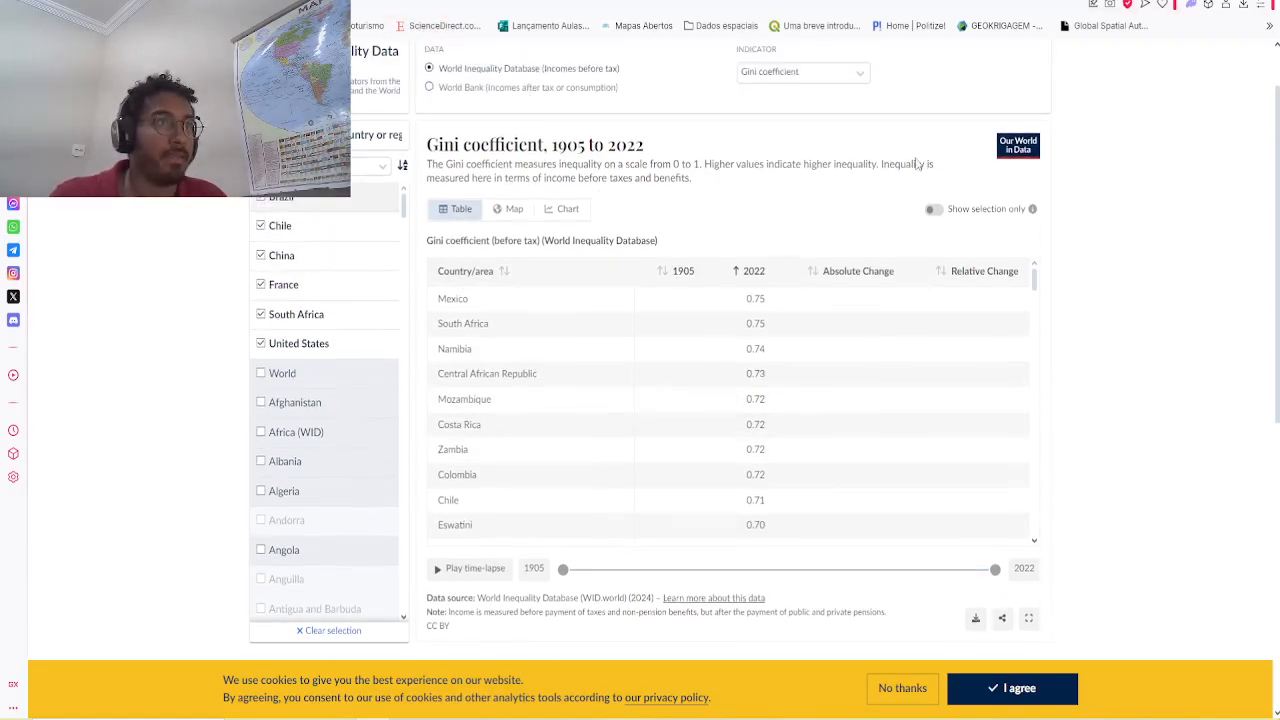
left_click_drag(475, 174, 631, 180)
left_click(597, 193)
left_click(631, 180)
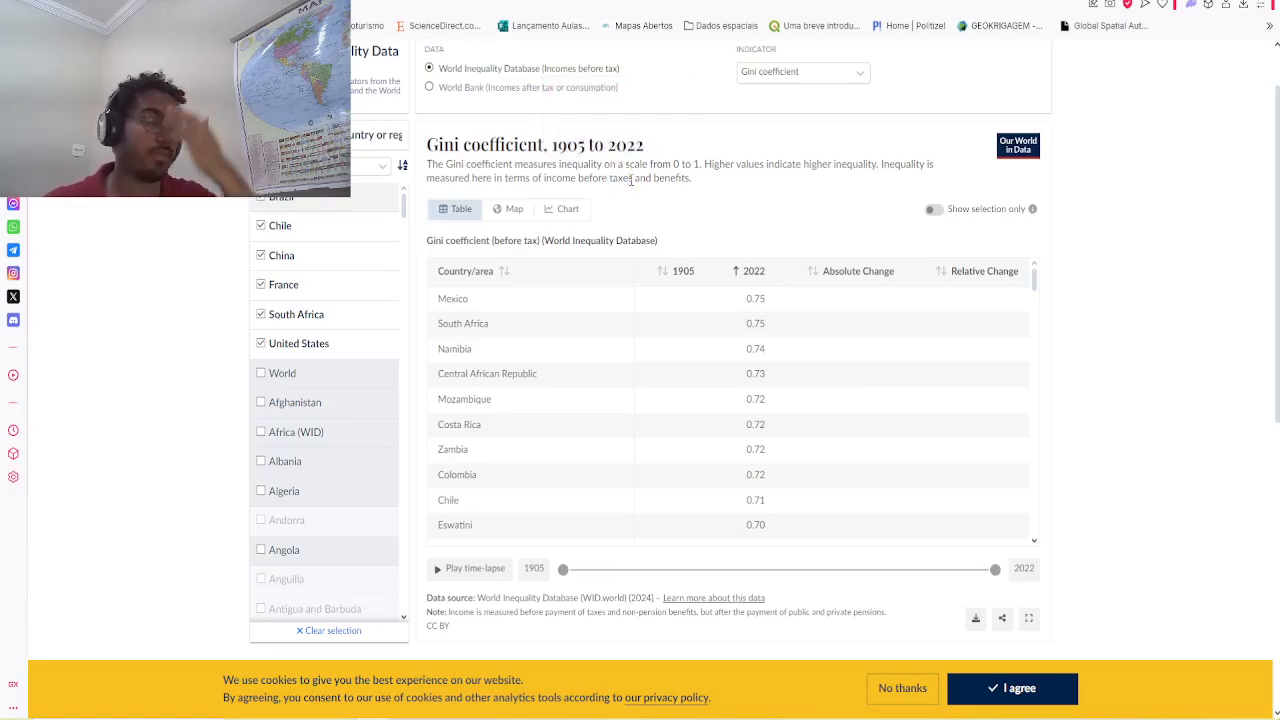
key("ctrl+Tab")
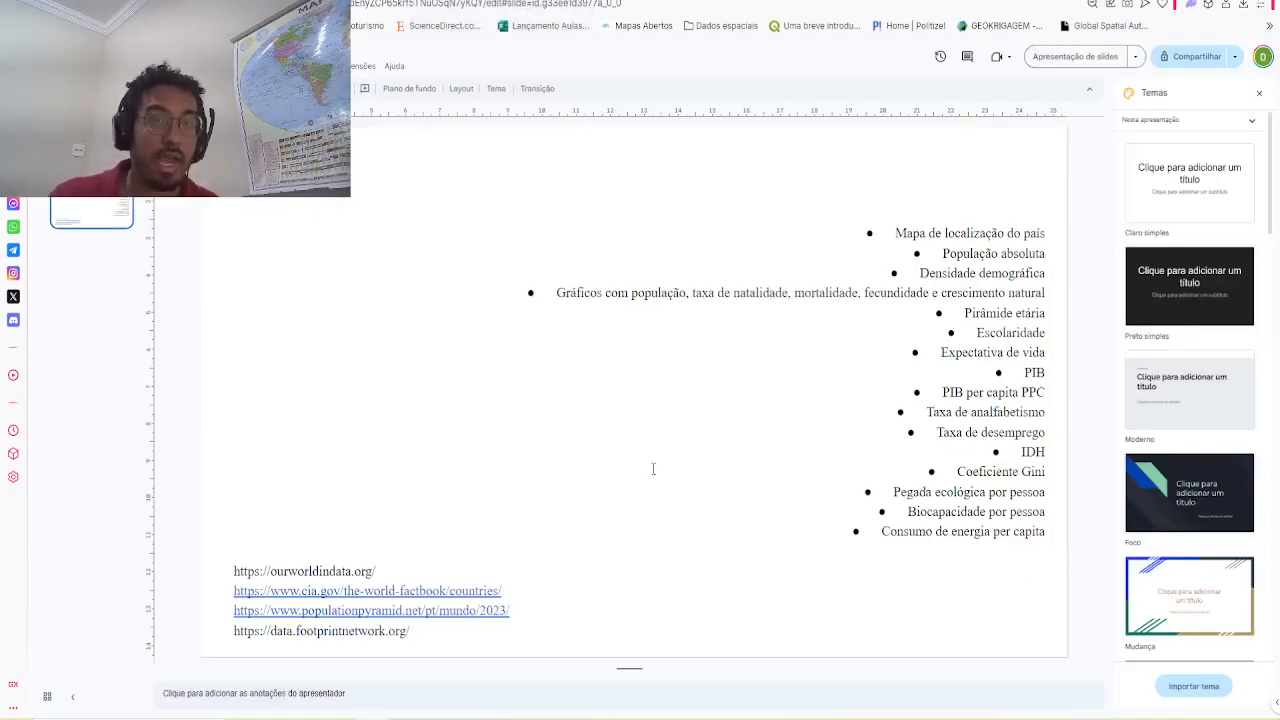
left_click(349, 631)
left_click_drag(431, 629, 216, 636)
key("ctrl+c")
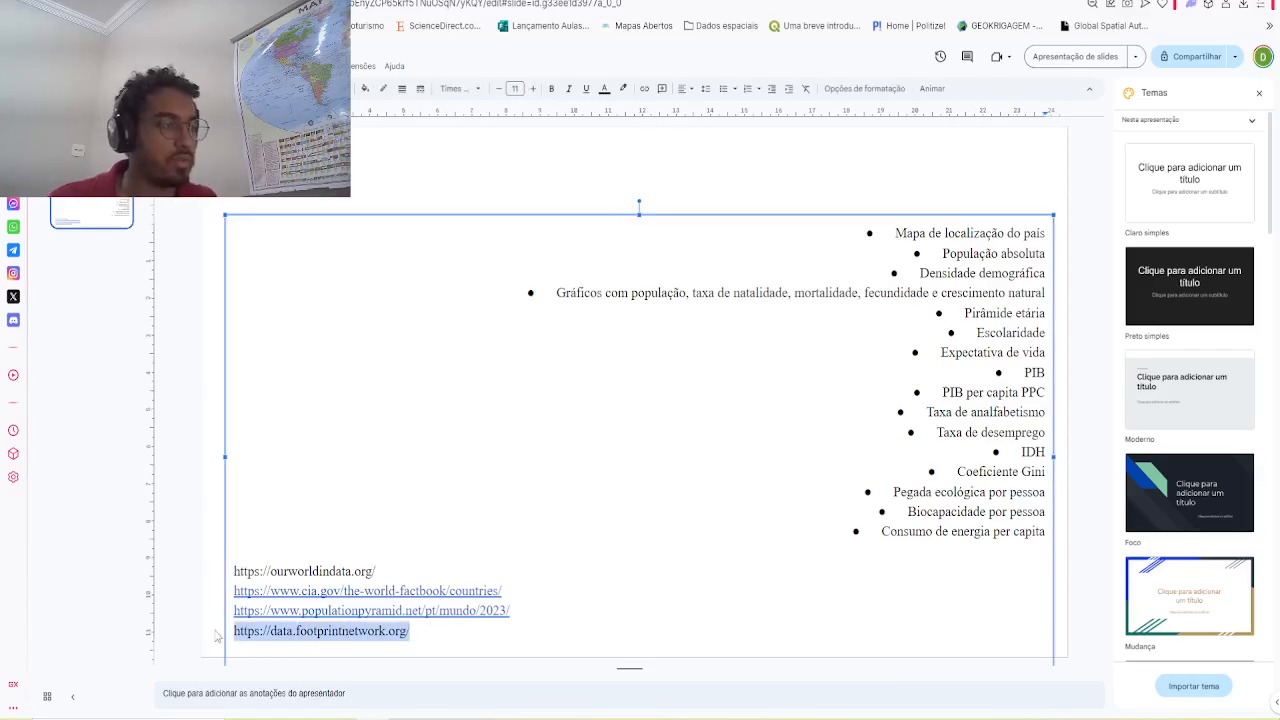
right_click(253, 625)
left_click(312, 339)
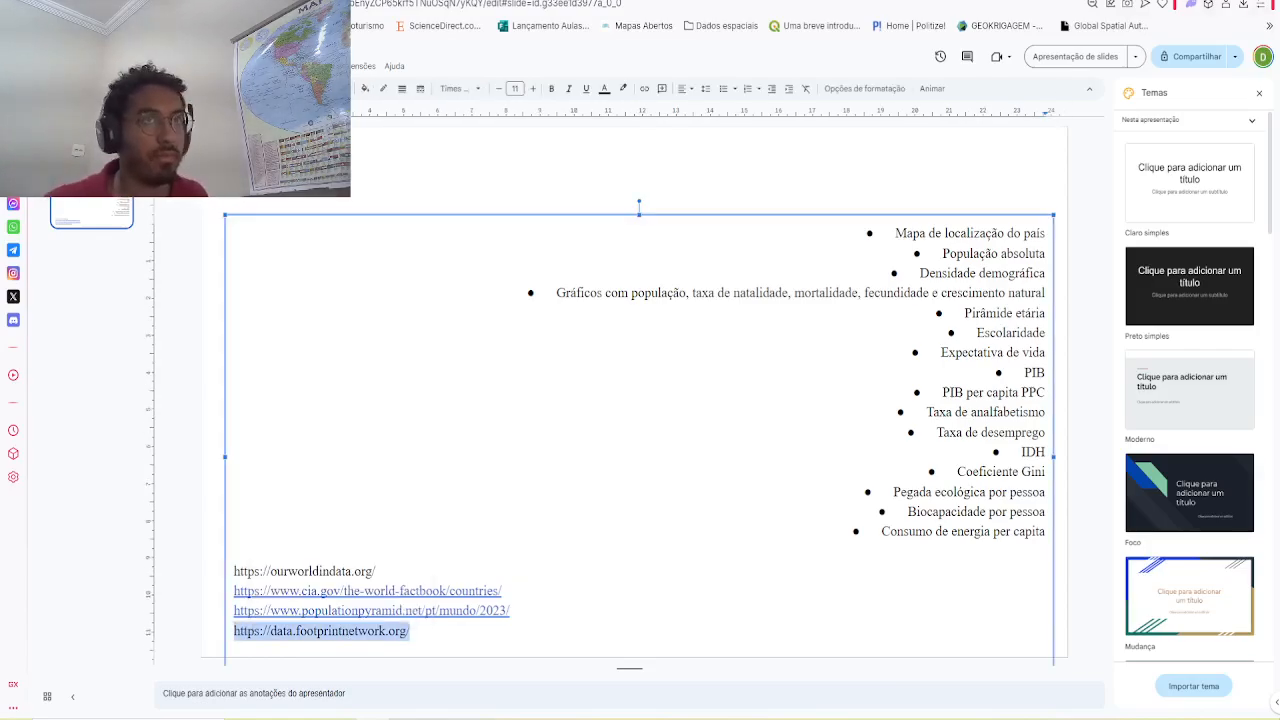
key("ctrl+Tab")
left_click(1061, 5)
key("ctrl+v")
key("Return")
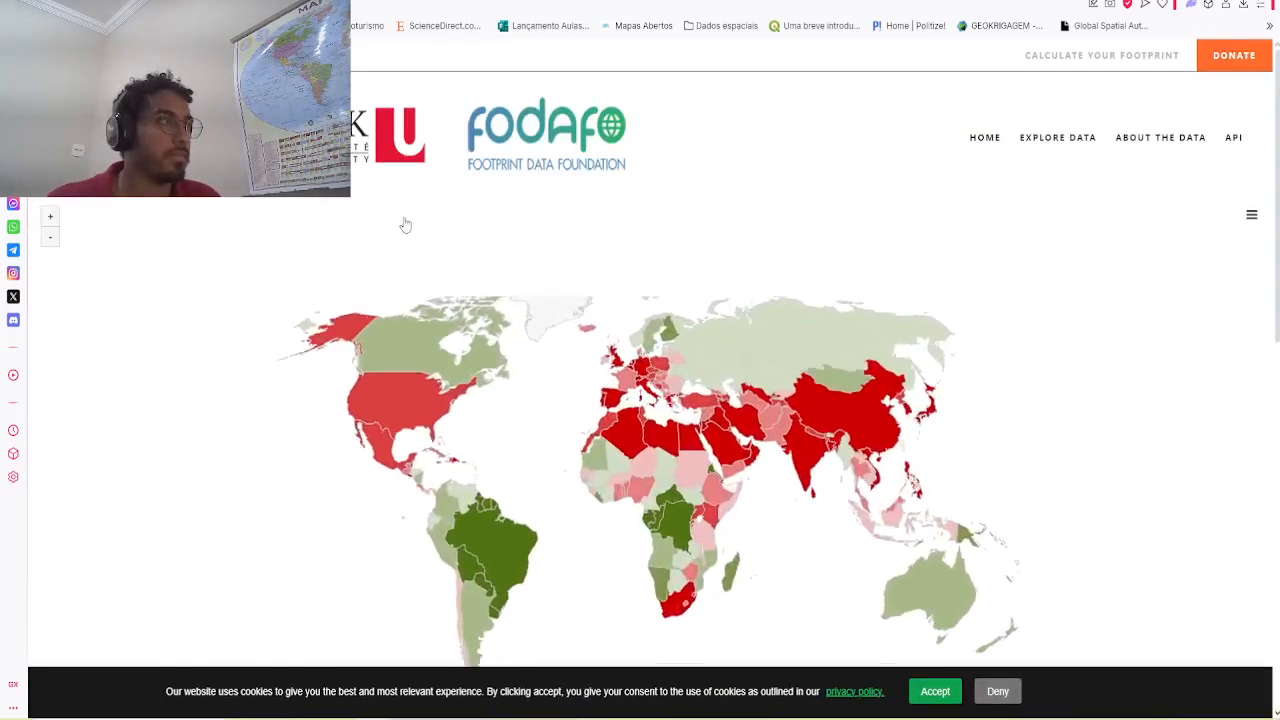
left_click(935, 691)
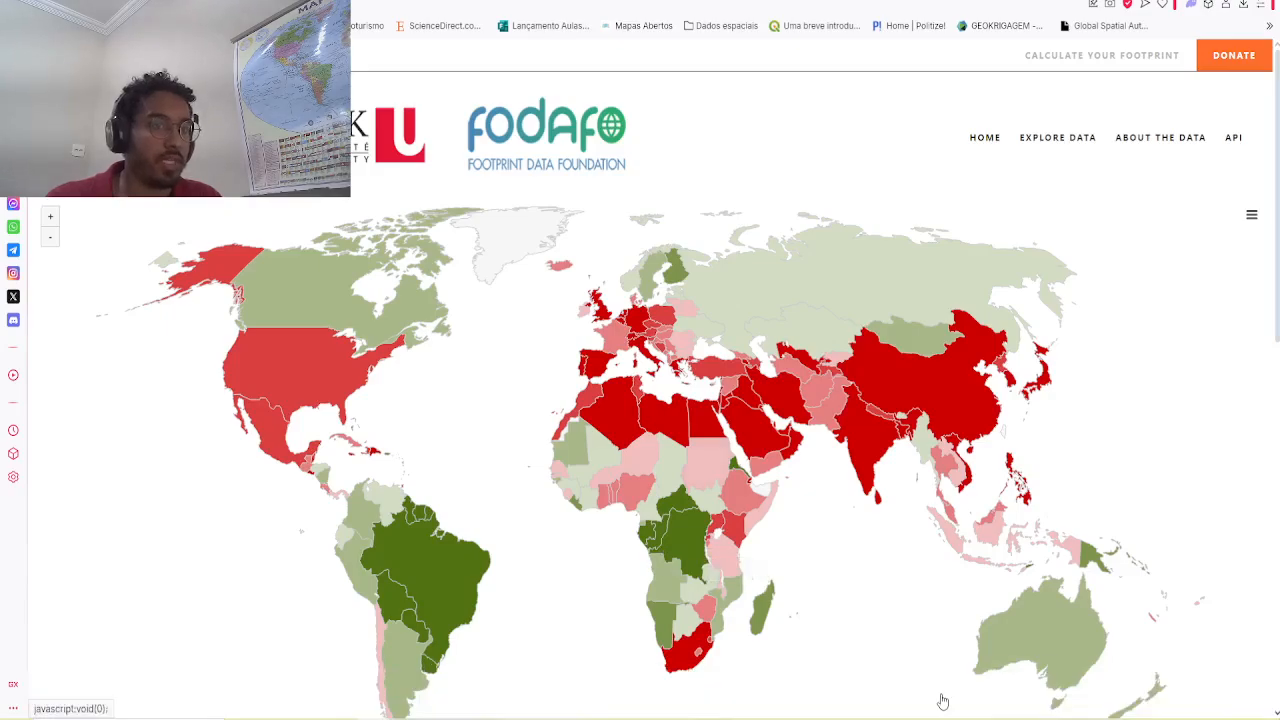
Step: Open Brazil's card on the footprint world map and examine its biocapacity and ecological footprint per person
left_click(453, 585)
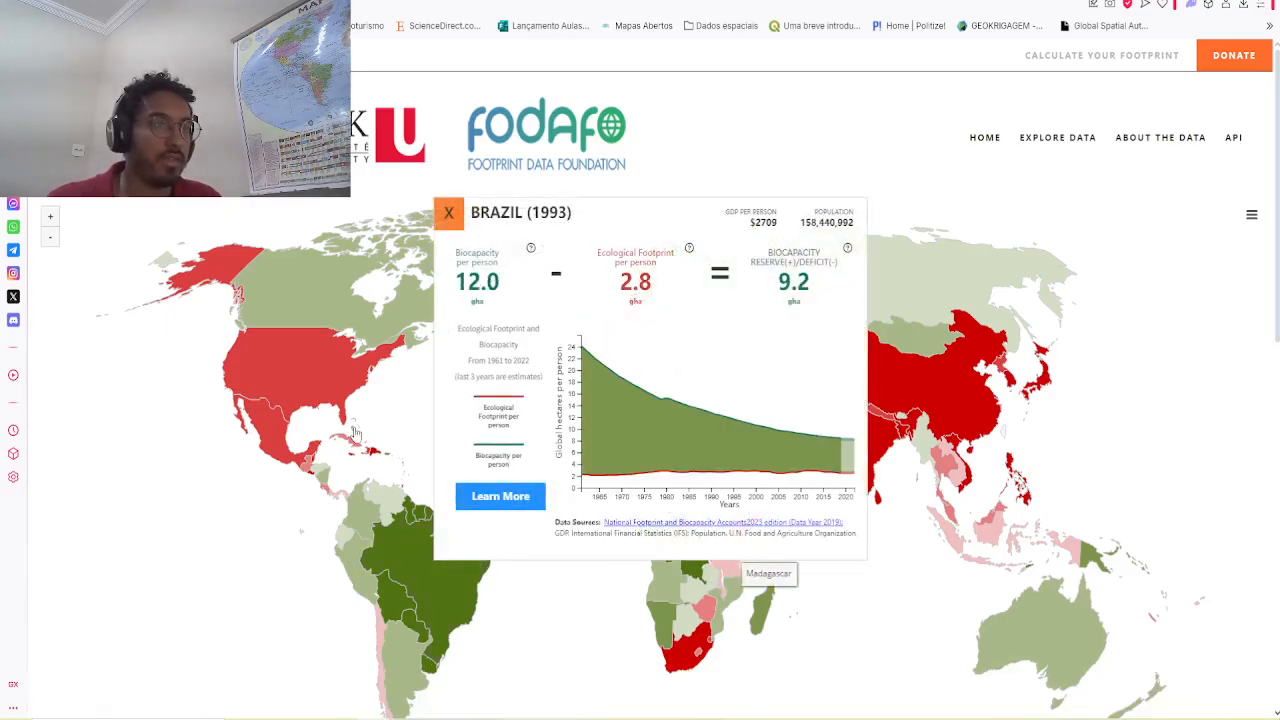
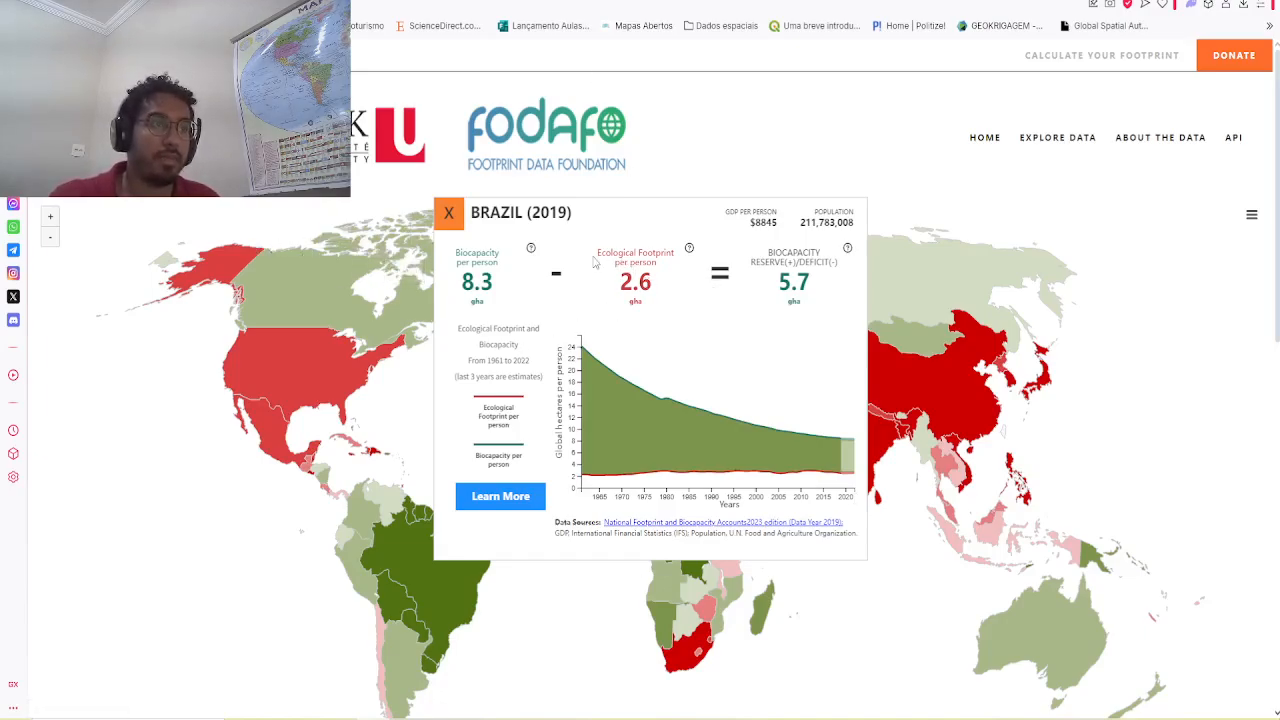
mouse_move(595, 262)
left_mouse_down()
mouse_move(671, 256)
mouse_move(612, 262)
left_mouse_up()
left_click(671, 256)
left_click(666, 258)
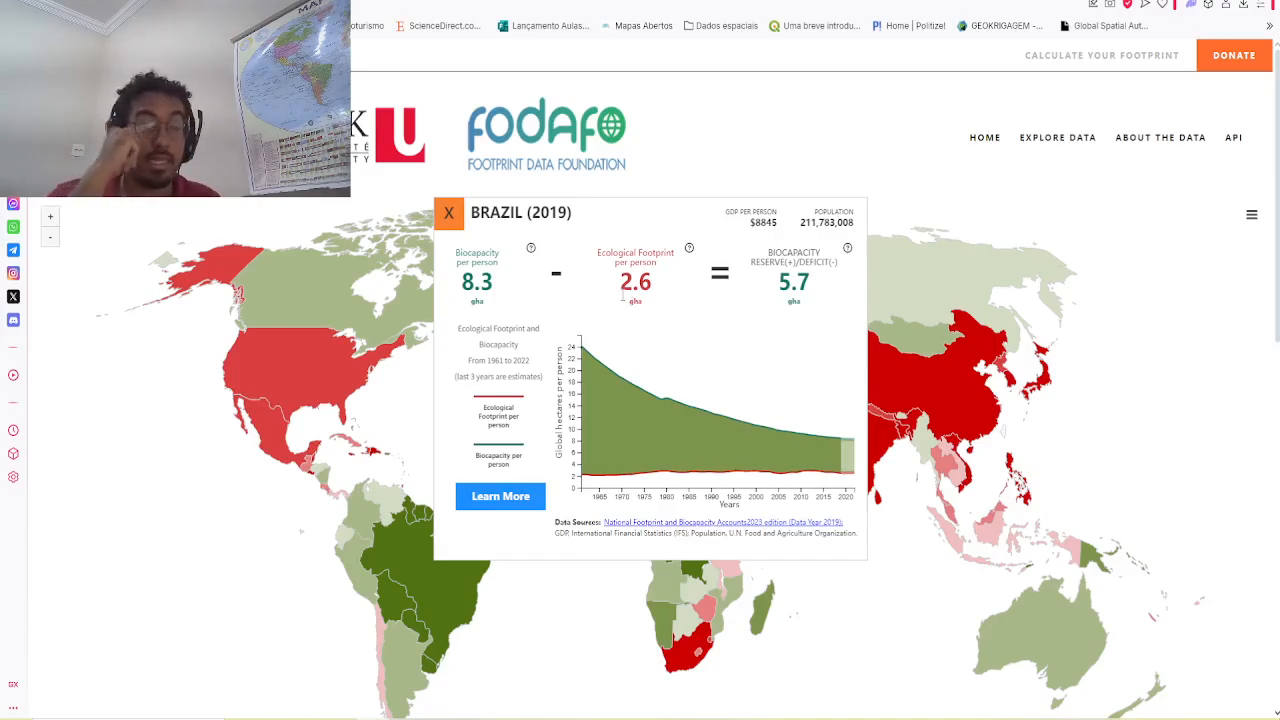
left_click_drag(625, 296, 645, 253)
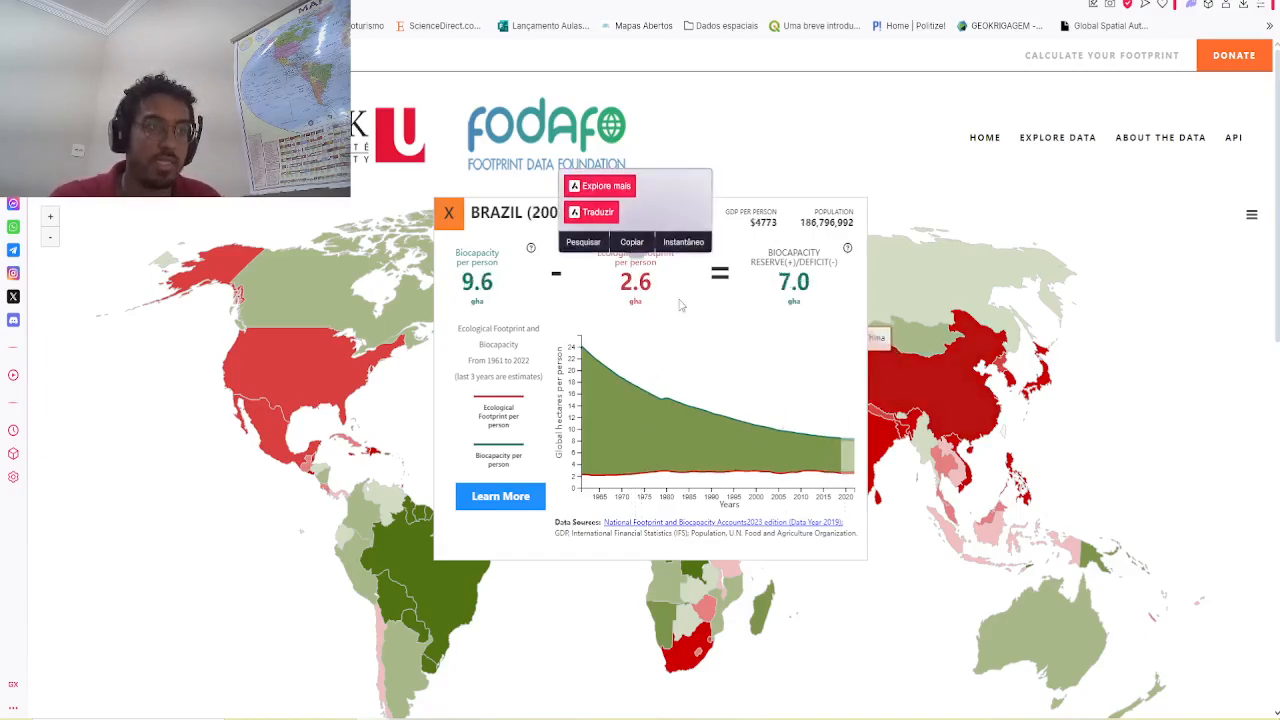
left_click(670, 252)
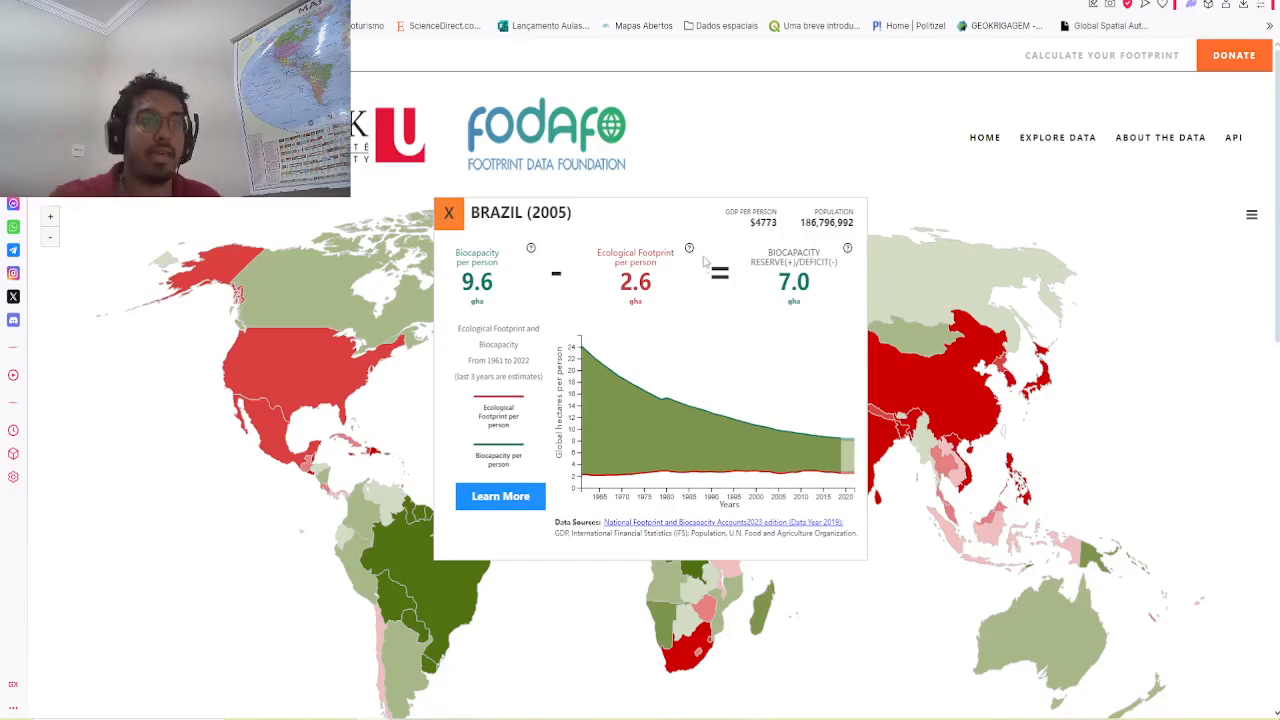
Step: View the biocapacity and ecological footprint cards of the United States, Sweden, the United Kingdom and China one after another
left_click(285, 365)
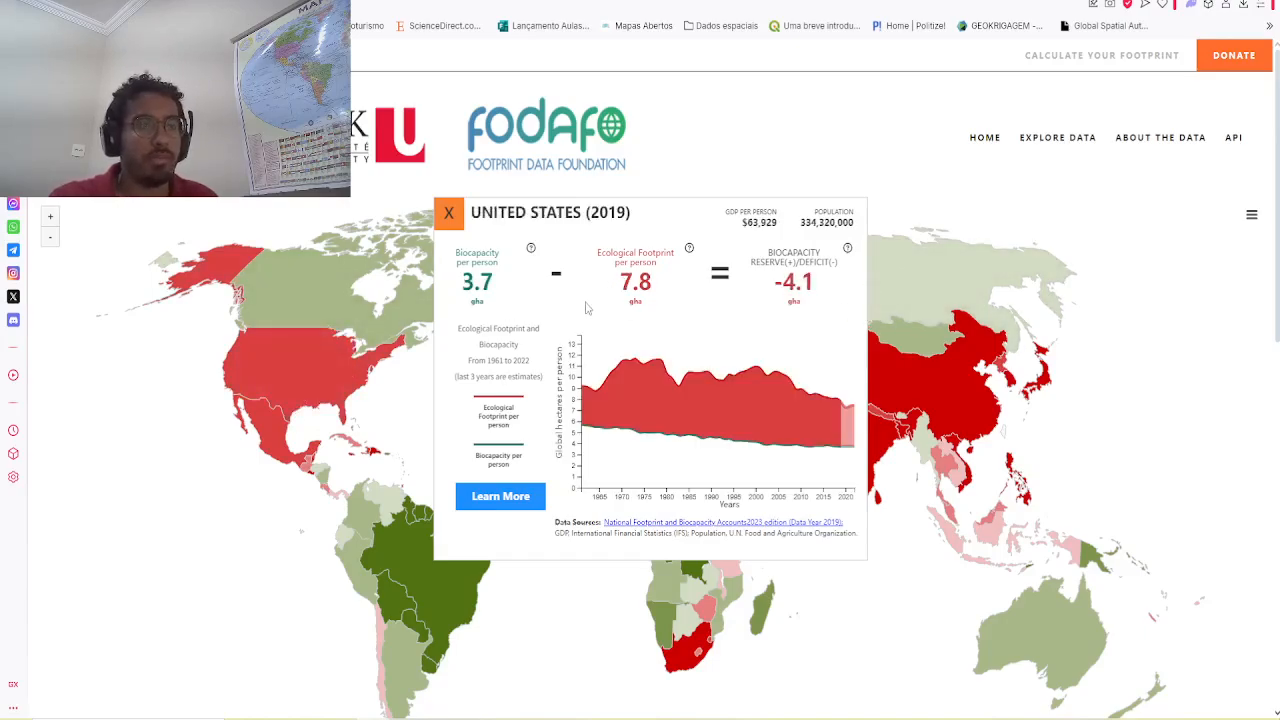
left_click(450, 215)
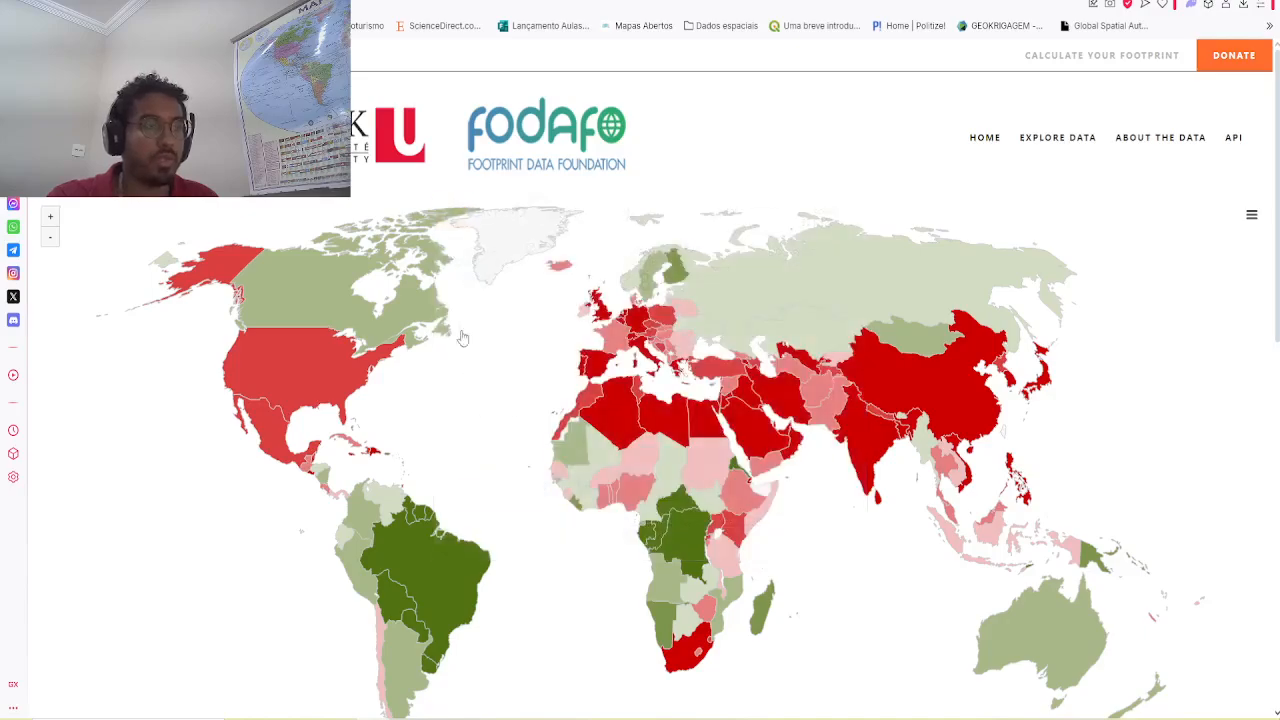
left_click(648, 282)
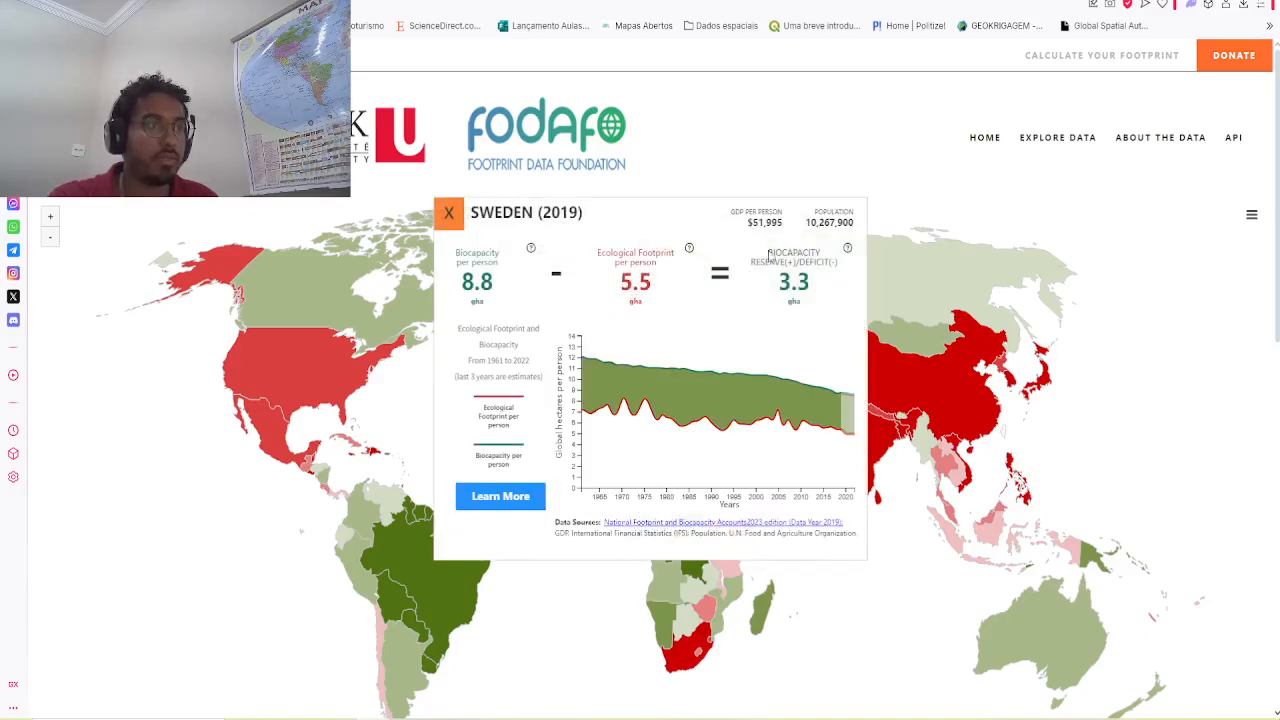
left_click(449, 213)
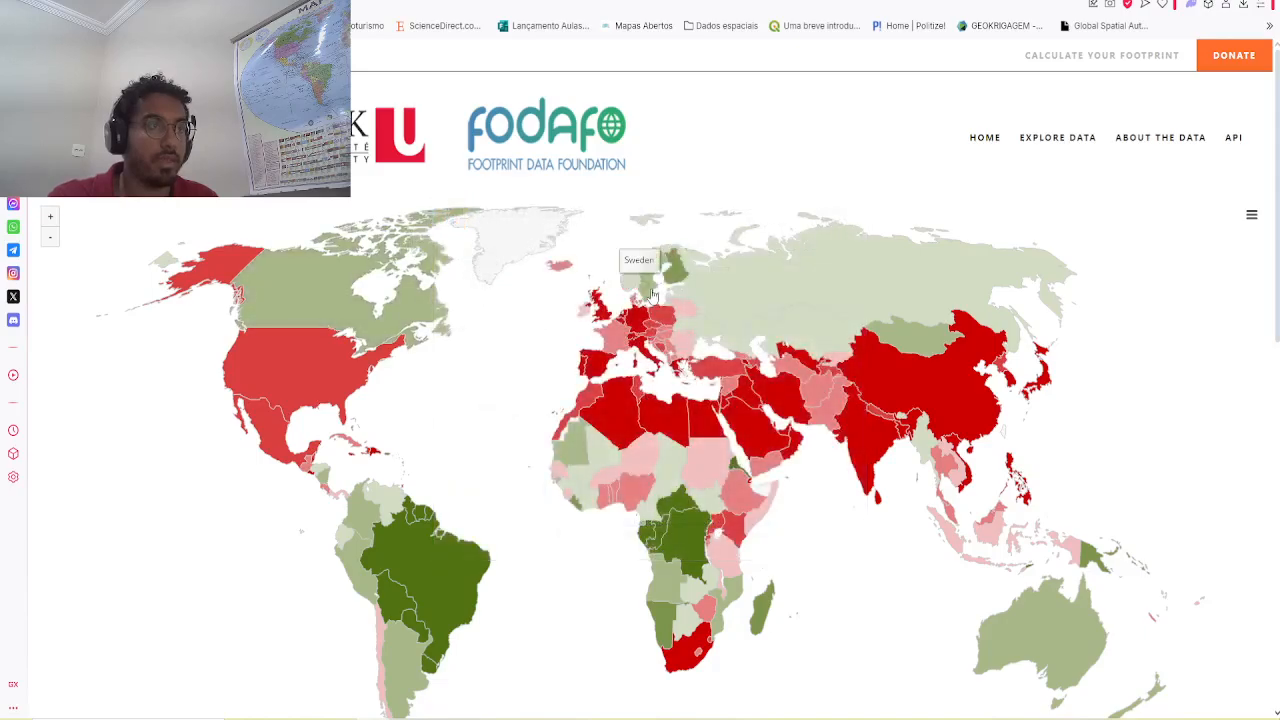
left_click(600, 305)
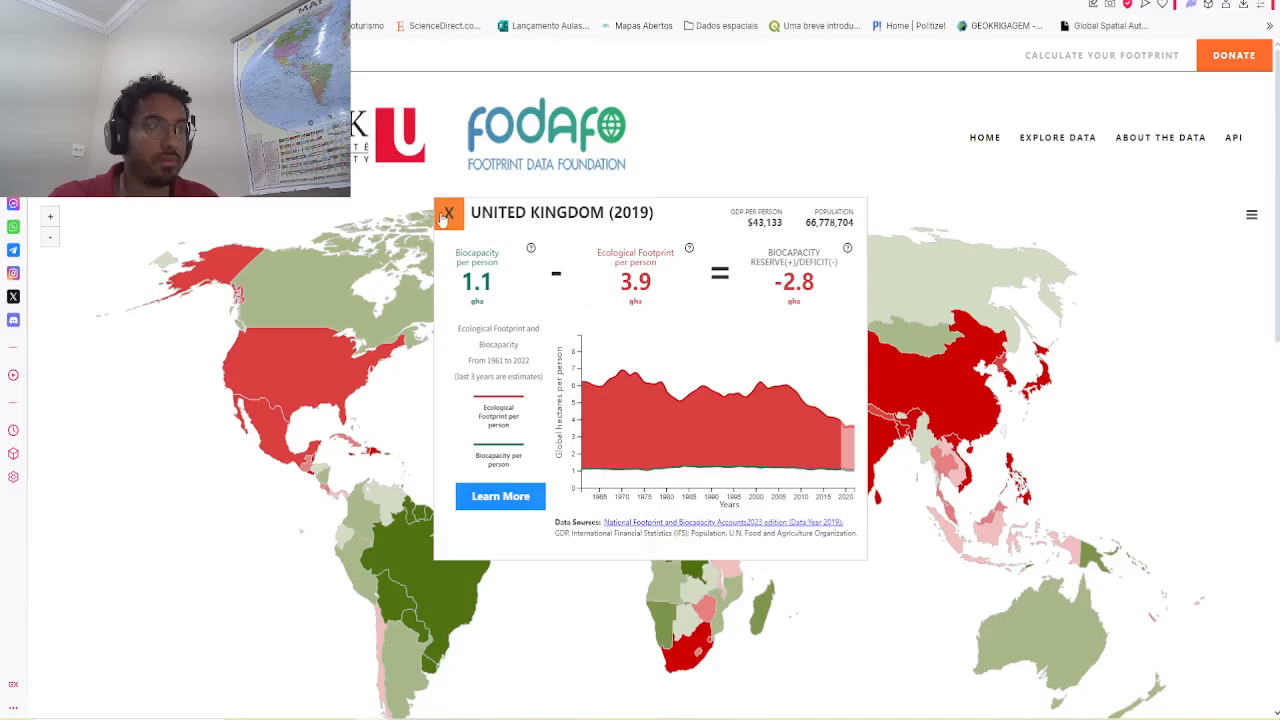
left_click(443, 215)
left_click(885, 364)
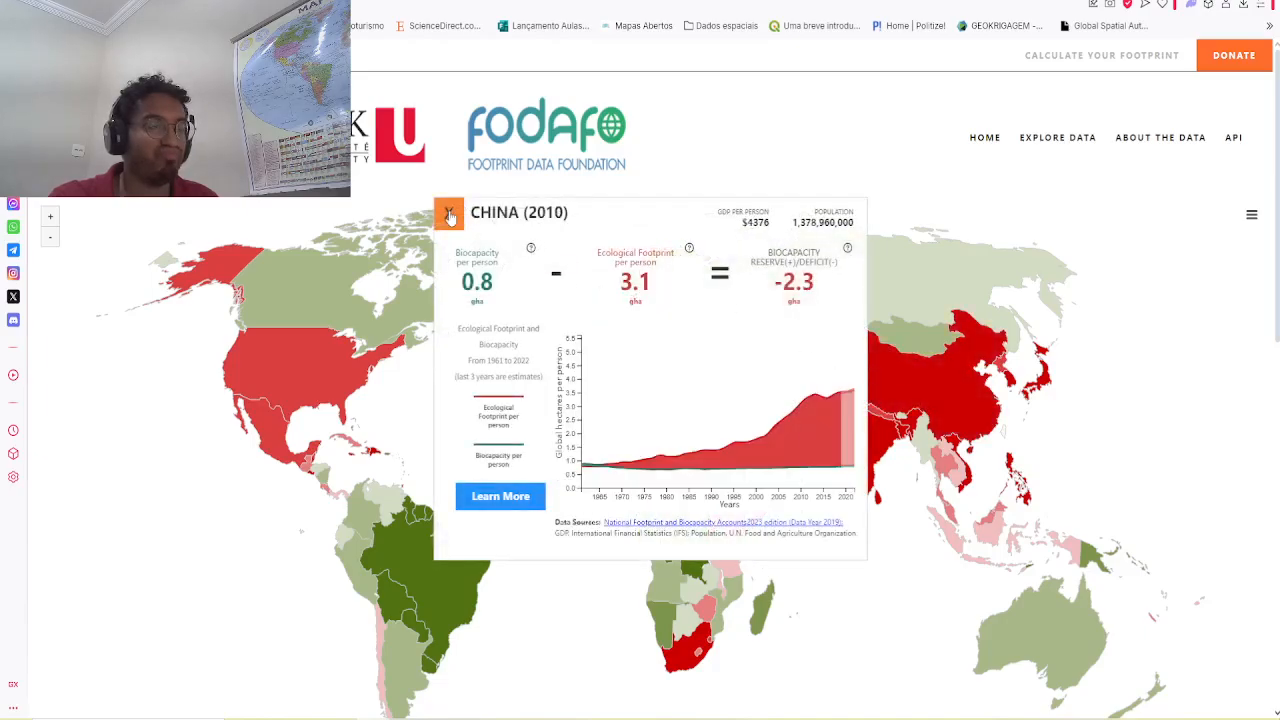
Step: Close China's card and examine the indicator options and the creditor and debtor legend beneath the footprint world map
left_click(449, 215)
scroll(293, 424, "down", 2)
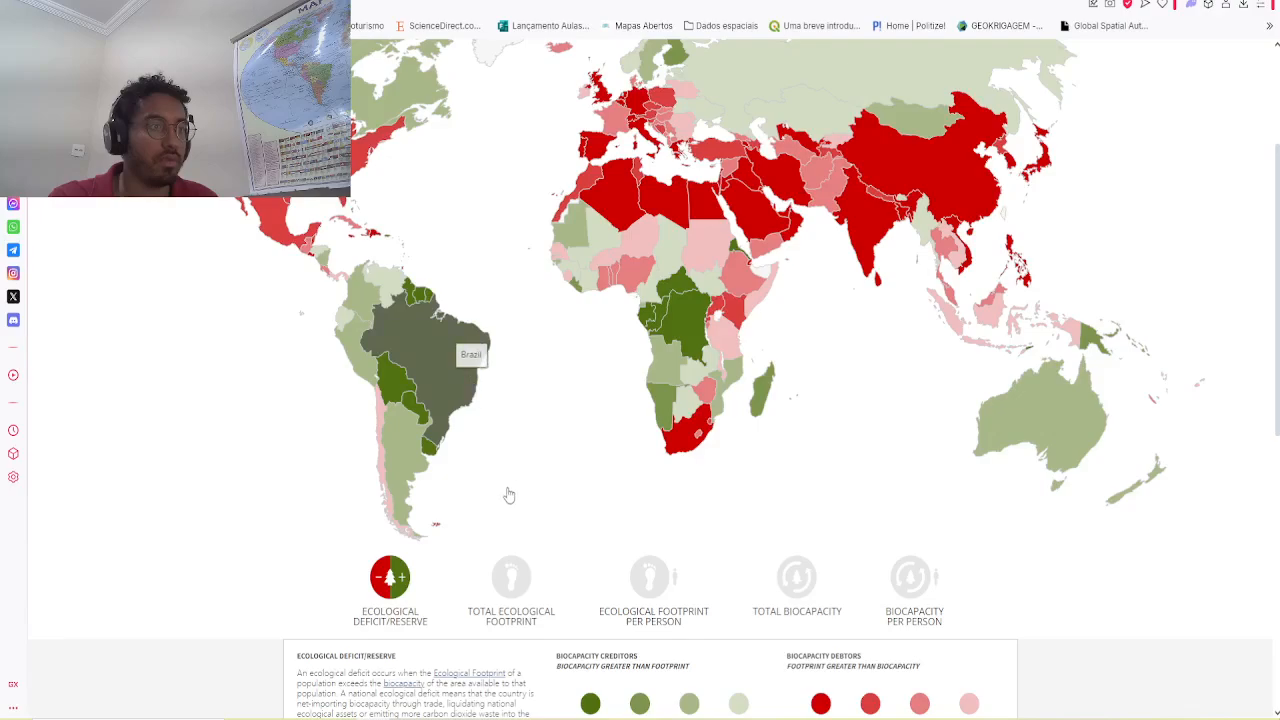
scroll(509, 495, "down", 3)
scroll(509, 495, "up", 4)
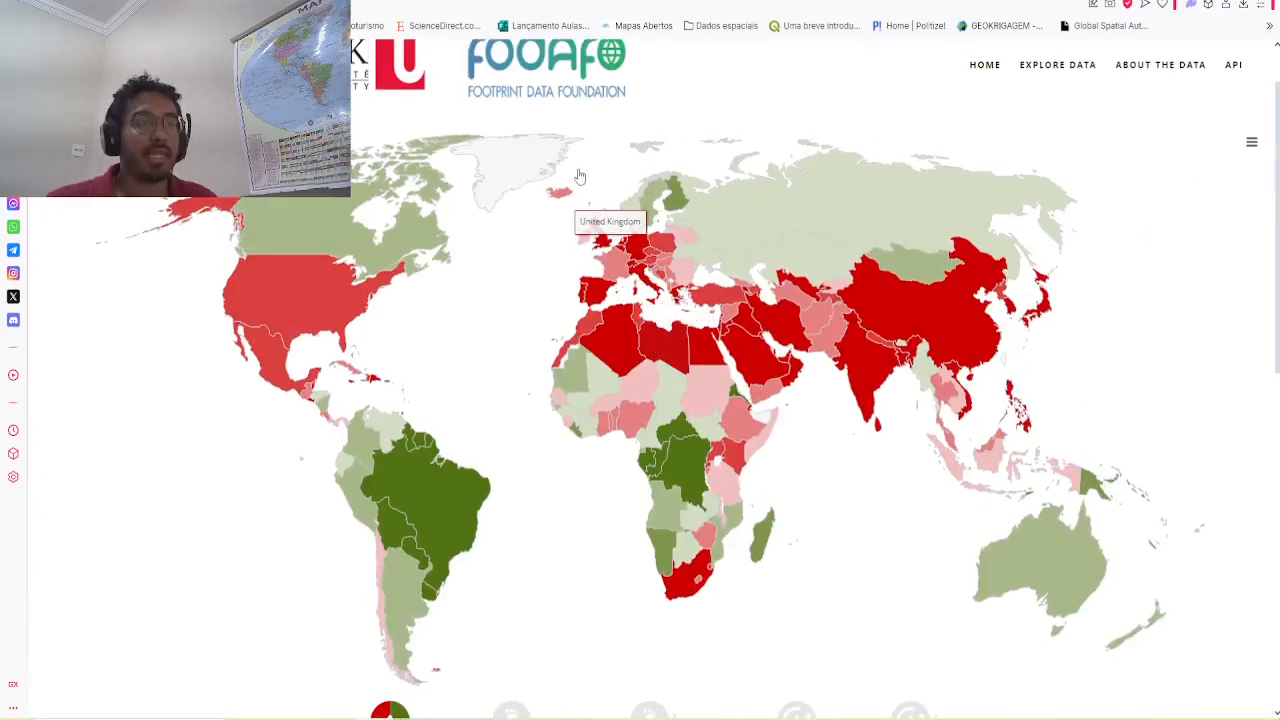
Step: Check the indicator list on the assignment slide and review Brazil's biocapacity reserve card back on the footprint map
left_click(492, 1)
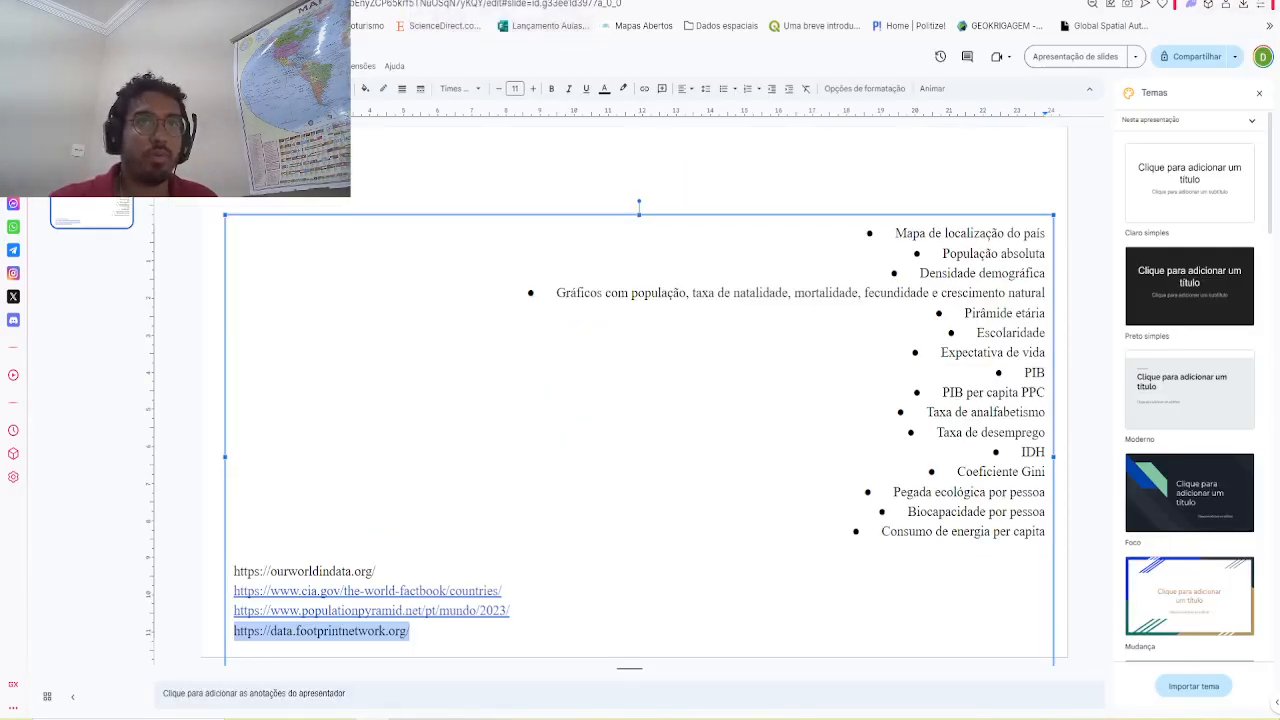
left_click(940, 1)
left_click(443, 496)
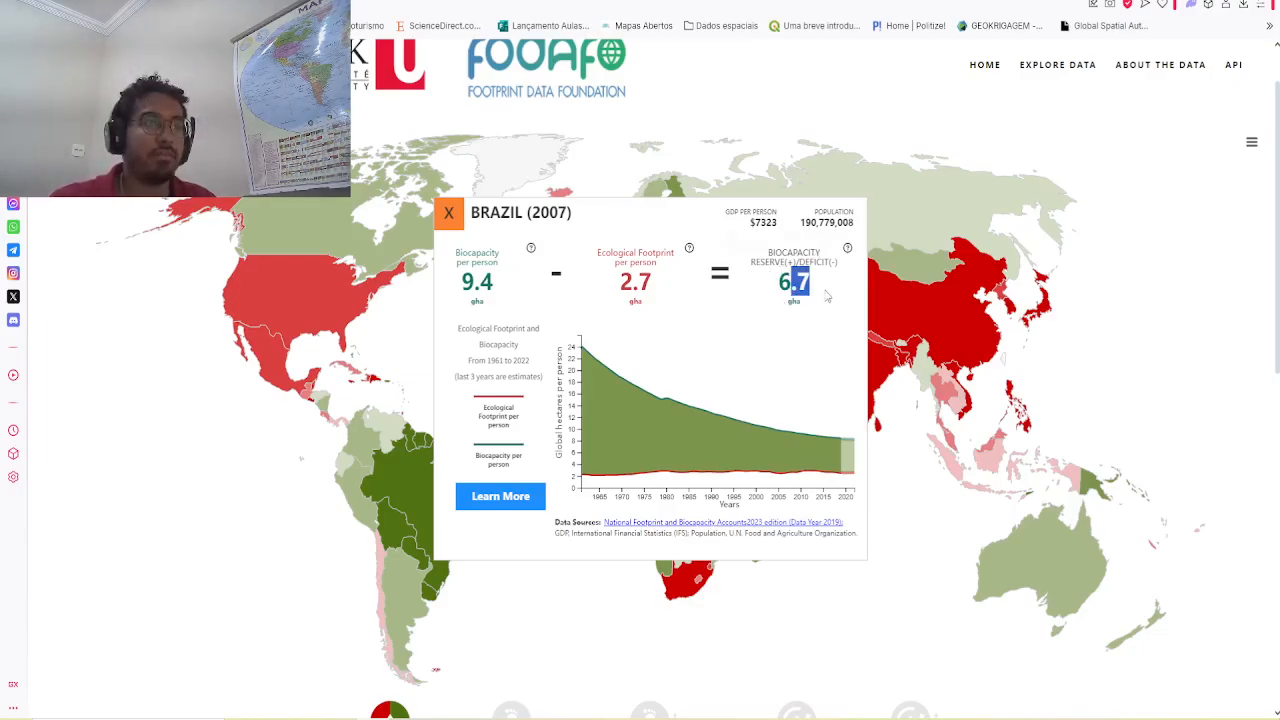
left_click(449, 212)
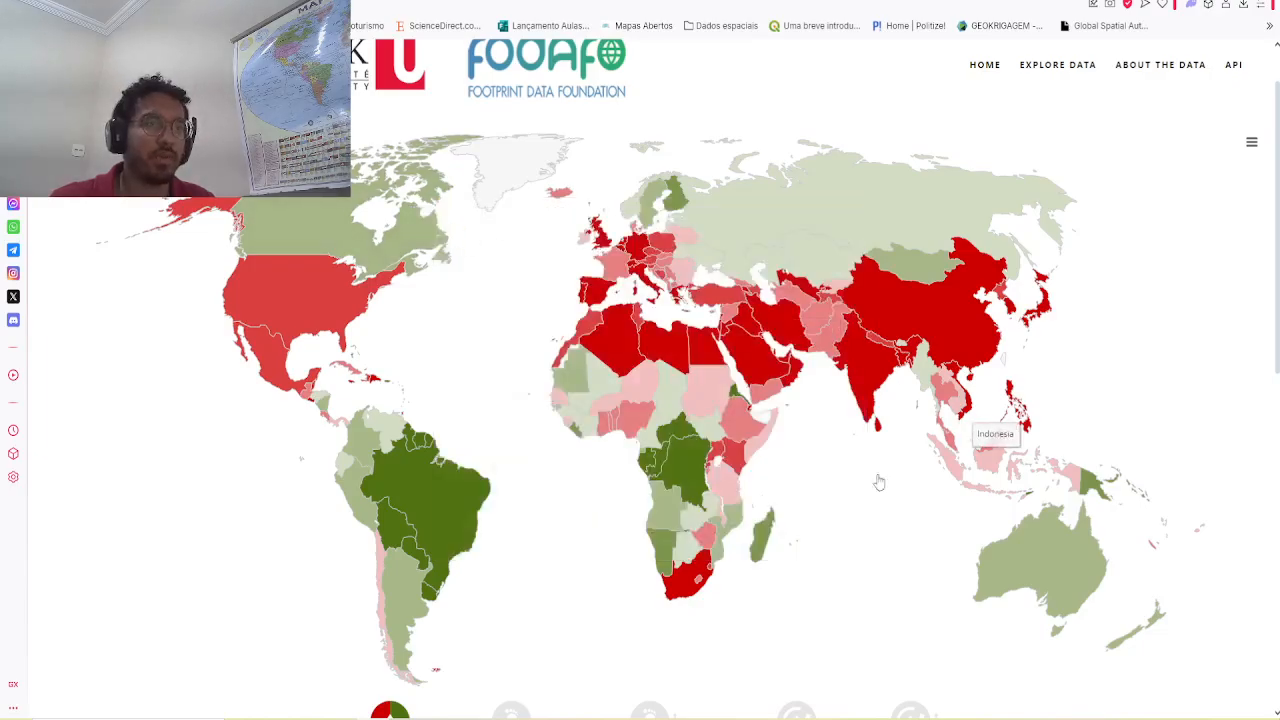
Step: Compare the biocapacity balance on the cards of India, the United States and China
left_click(862, 372)
left_click(449, 212)
left_click(303, 340)
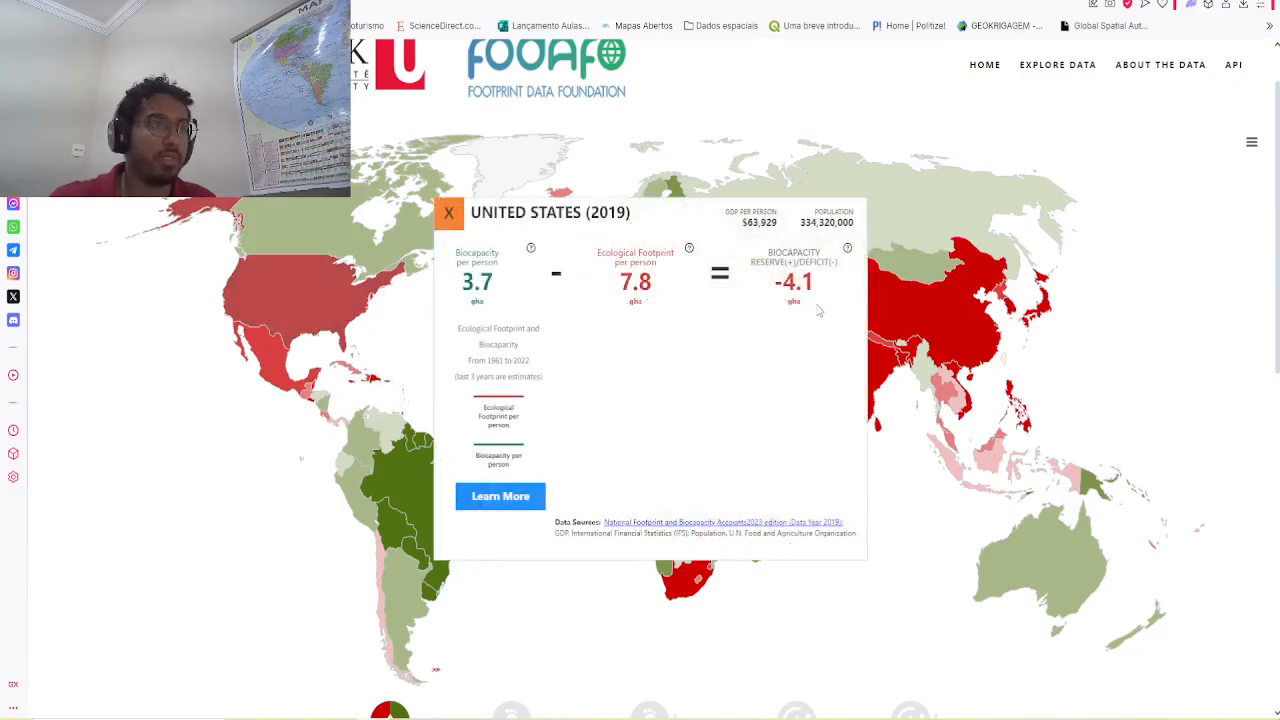
left_click(449, 214)
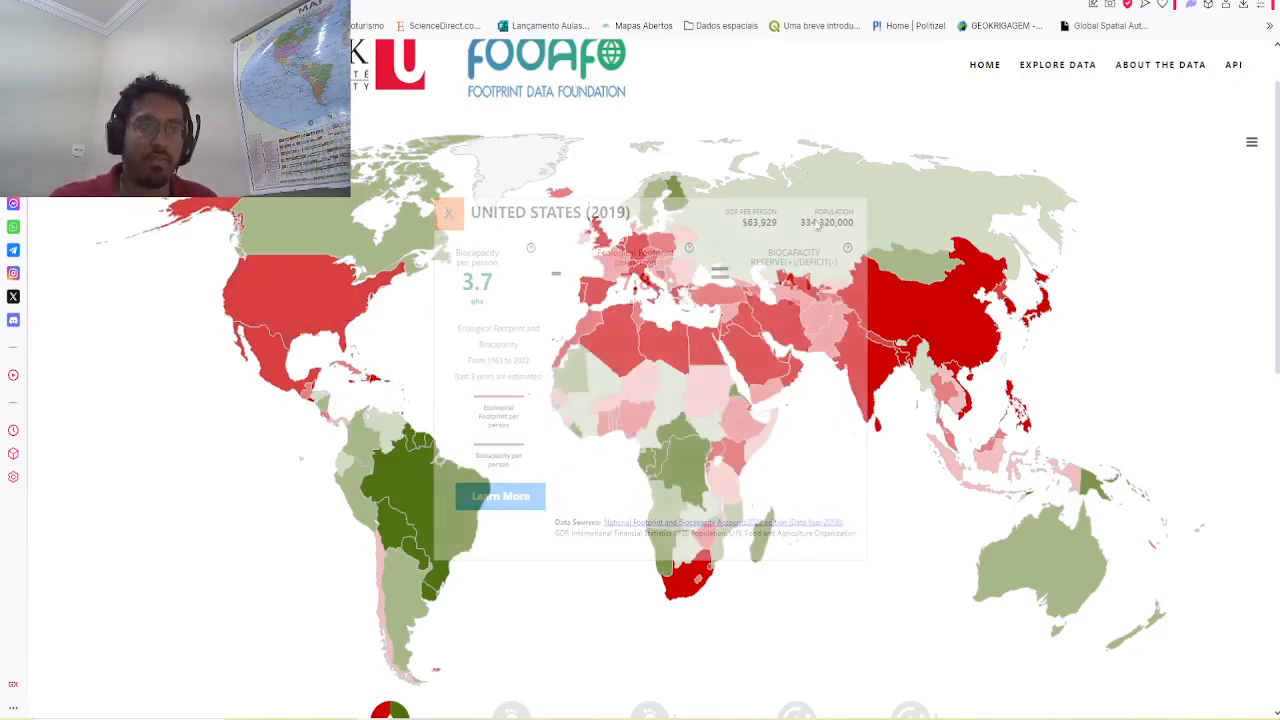
left_click(945, 300)
left_click(449, 213)
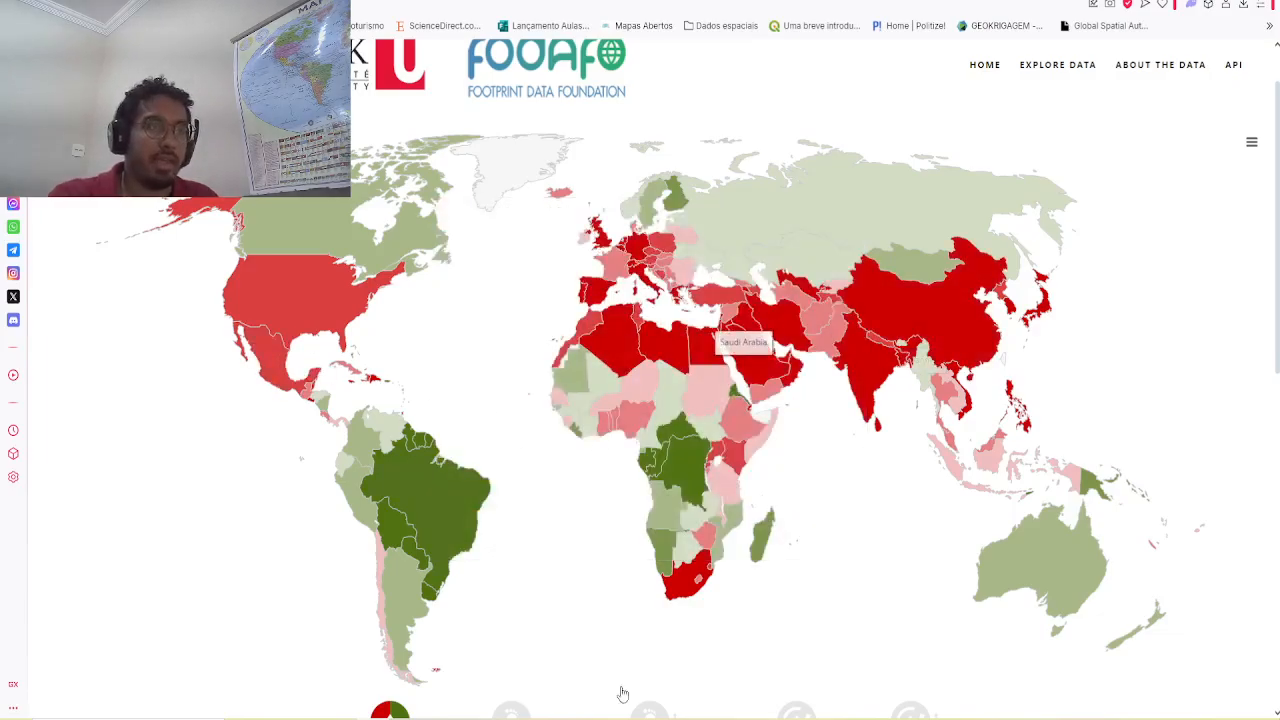
Step: Look over the ecological deficit/reserve world map and bring up Brazil's card again to read its per-person values
scroll(595, 420, "down", 2)
scroll(602, 598, "up", 1)
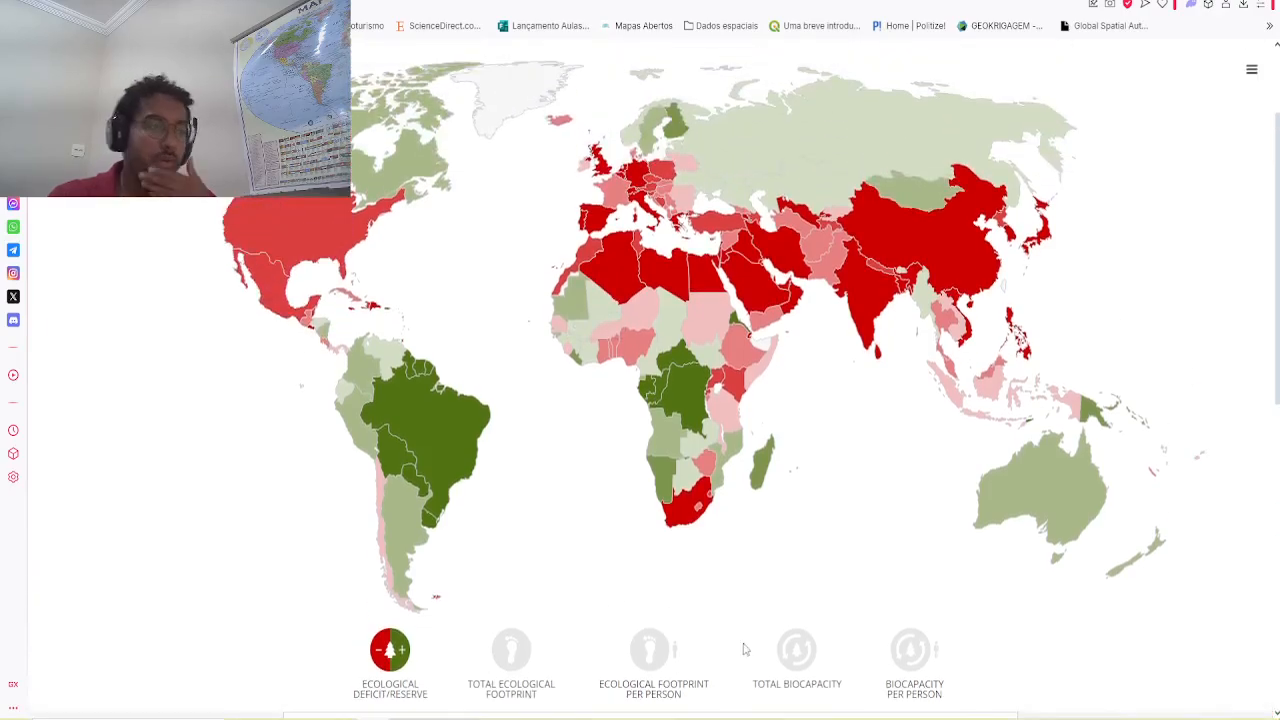
scroll(528, 374, "up", 2)
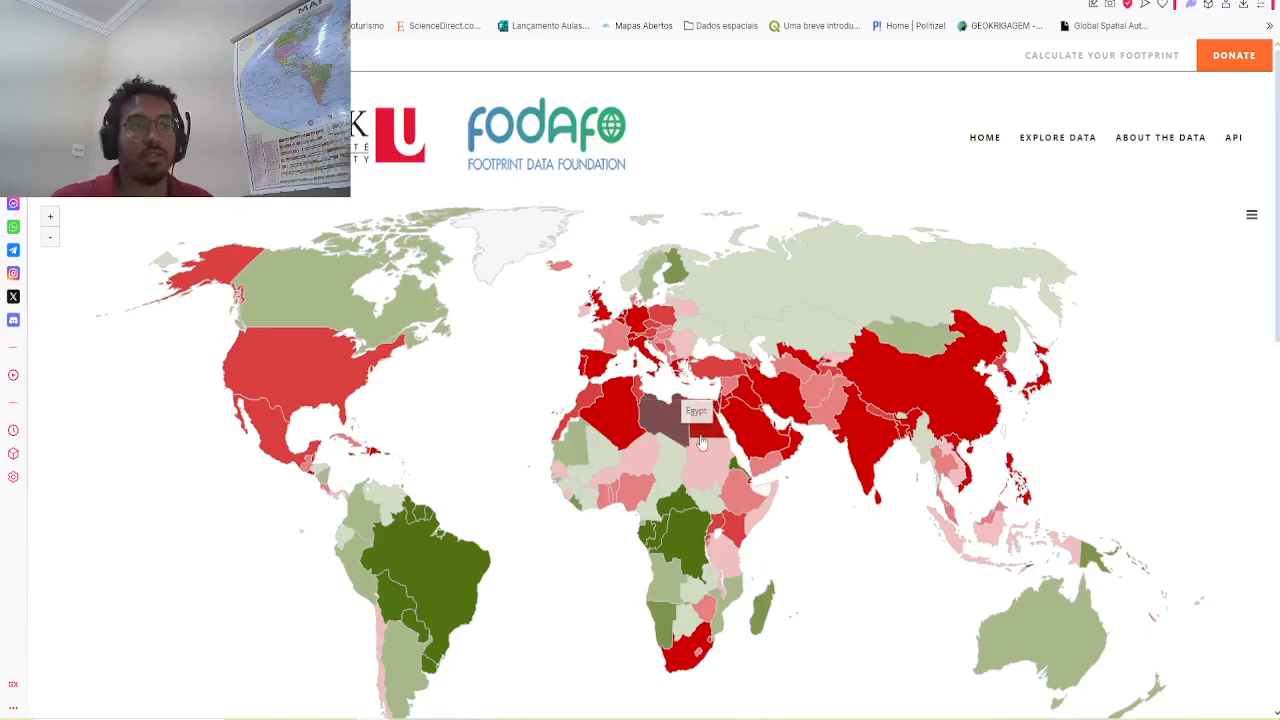
scroll(660, 575, "down", 2)
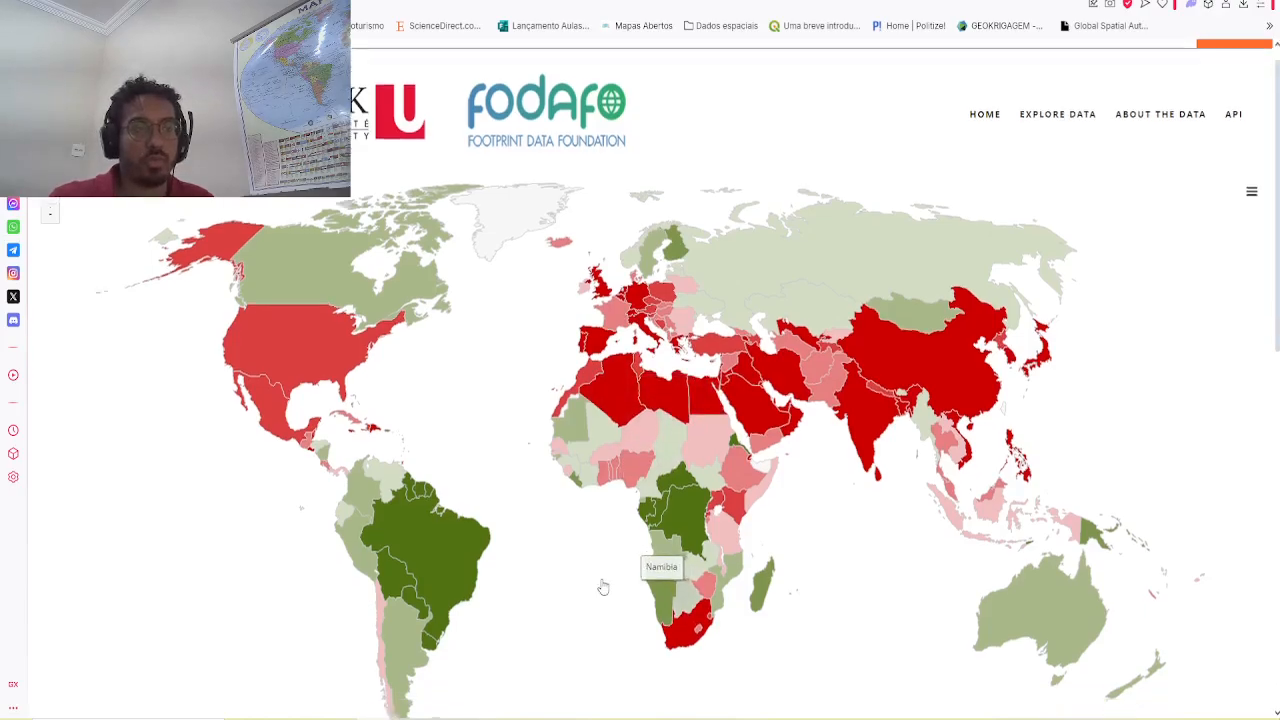
left_click(462, 338)
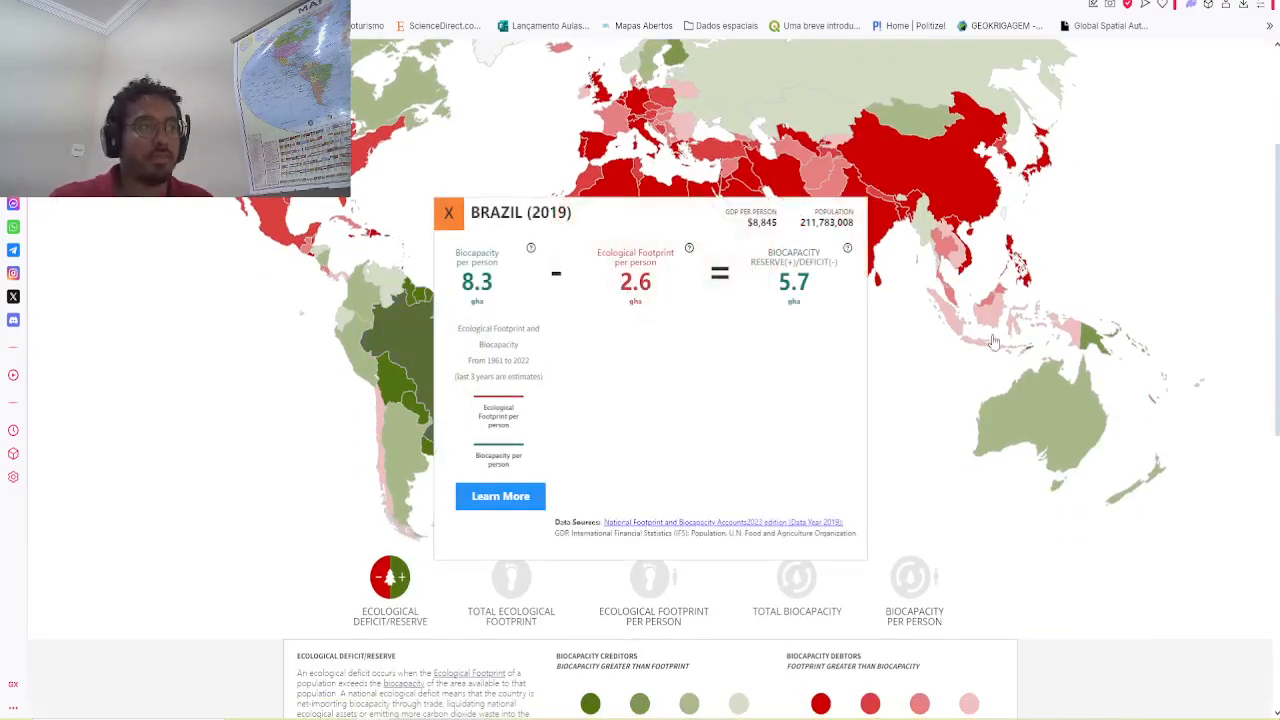
left_click(452, 226)
left_click(451, 317)
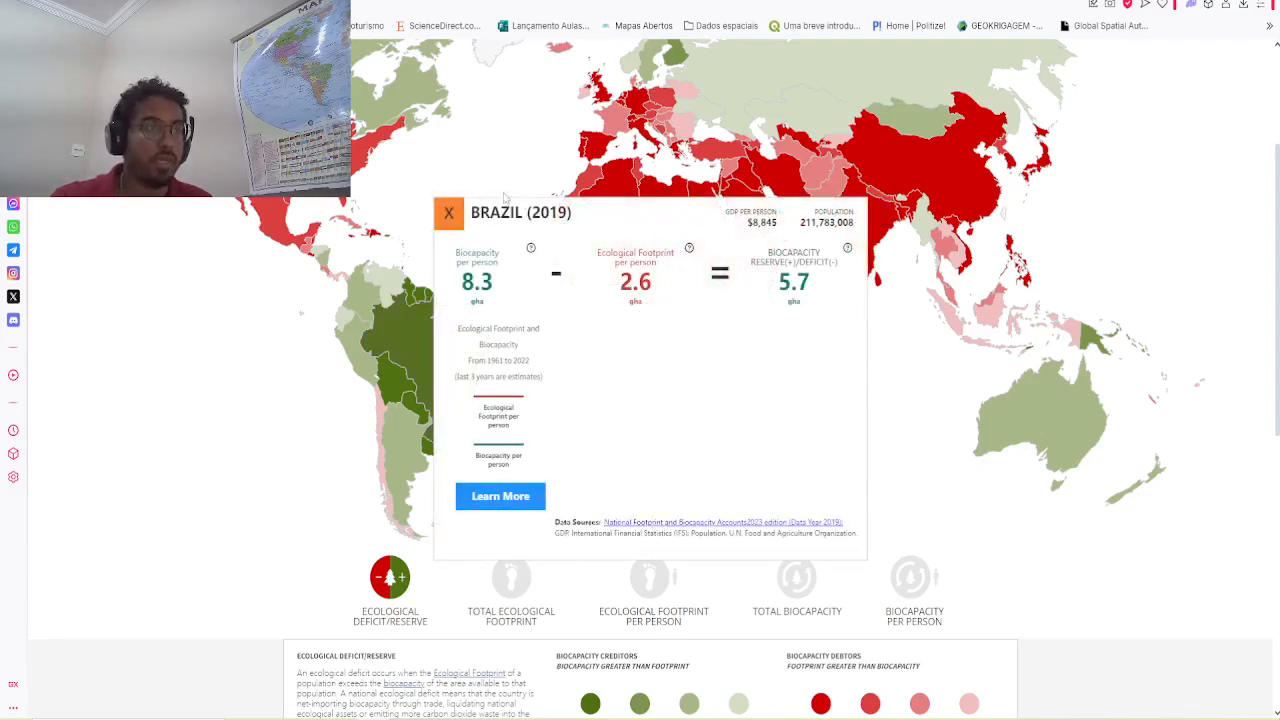
left_click(452, 212)
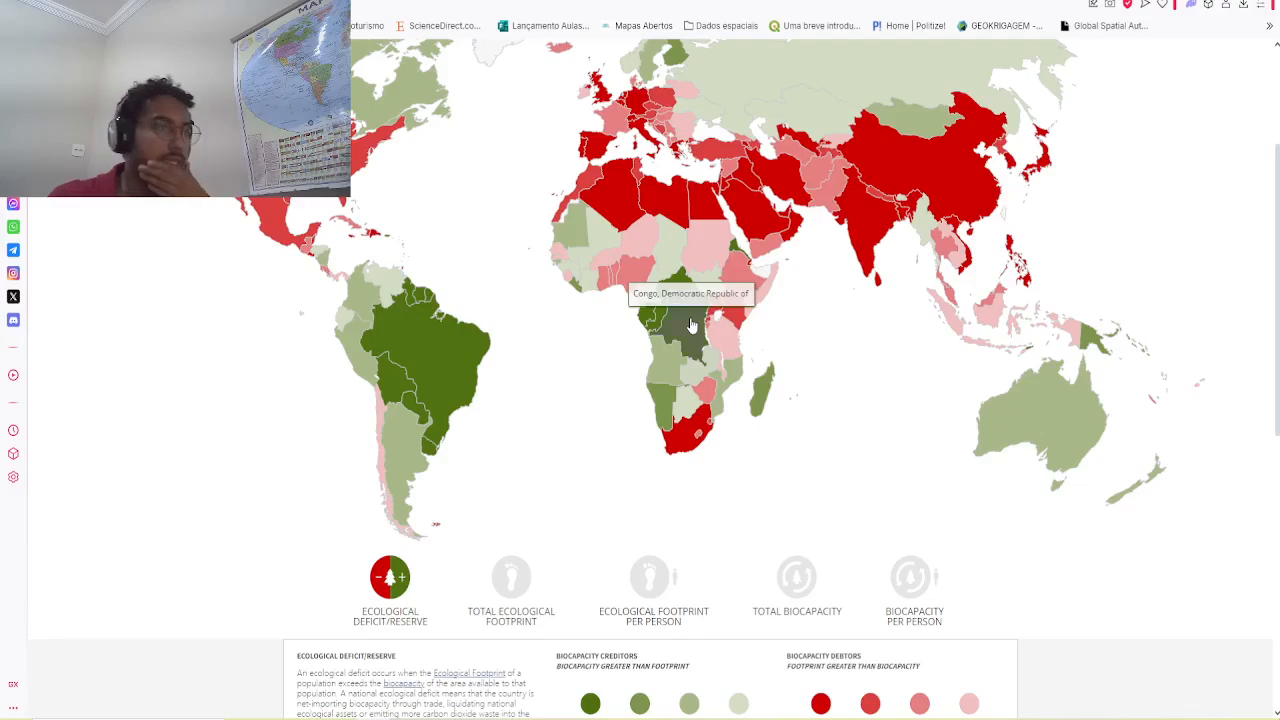
Step: View the Democratic Republic of Congo's card and highlight the biocapacity reserve value on Brazil's card
left_click(689, 318)
left_click(447, 215)
left_click(417, 347)
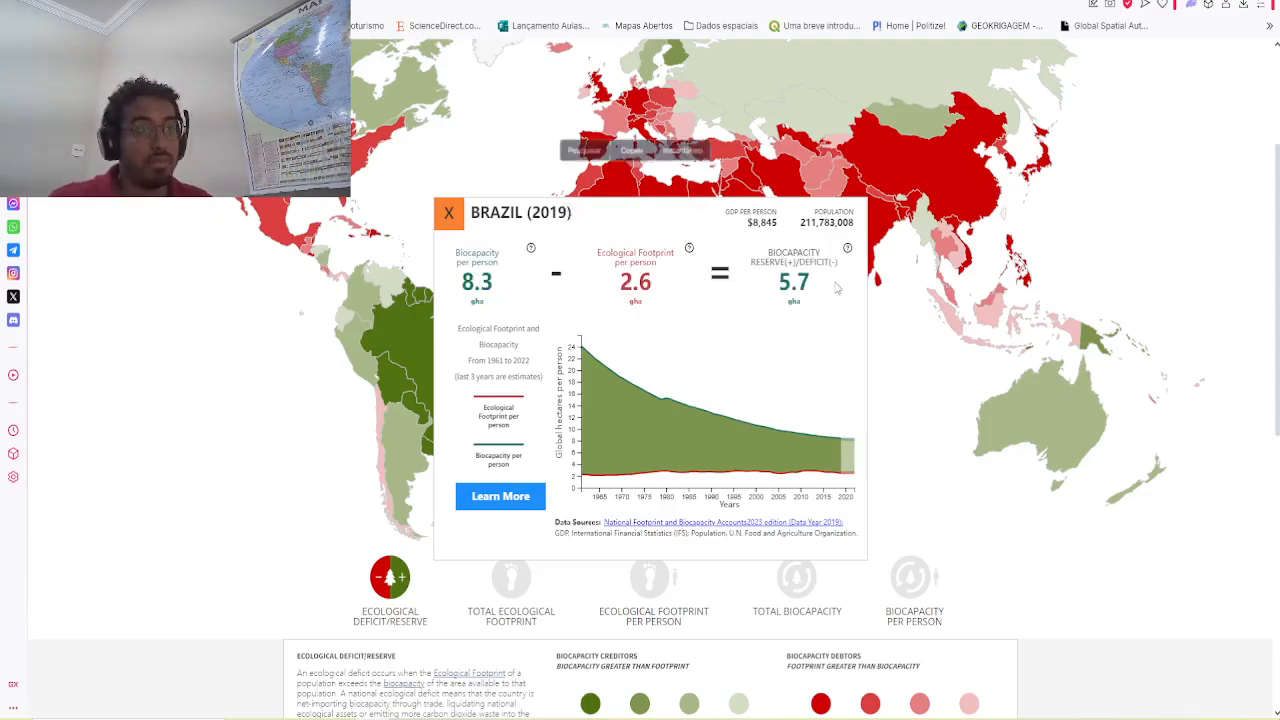
left_click_drag(781, 290, 818, 292)
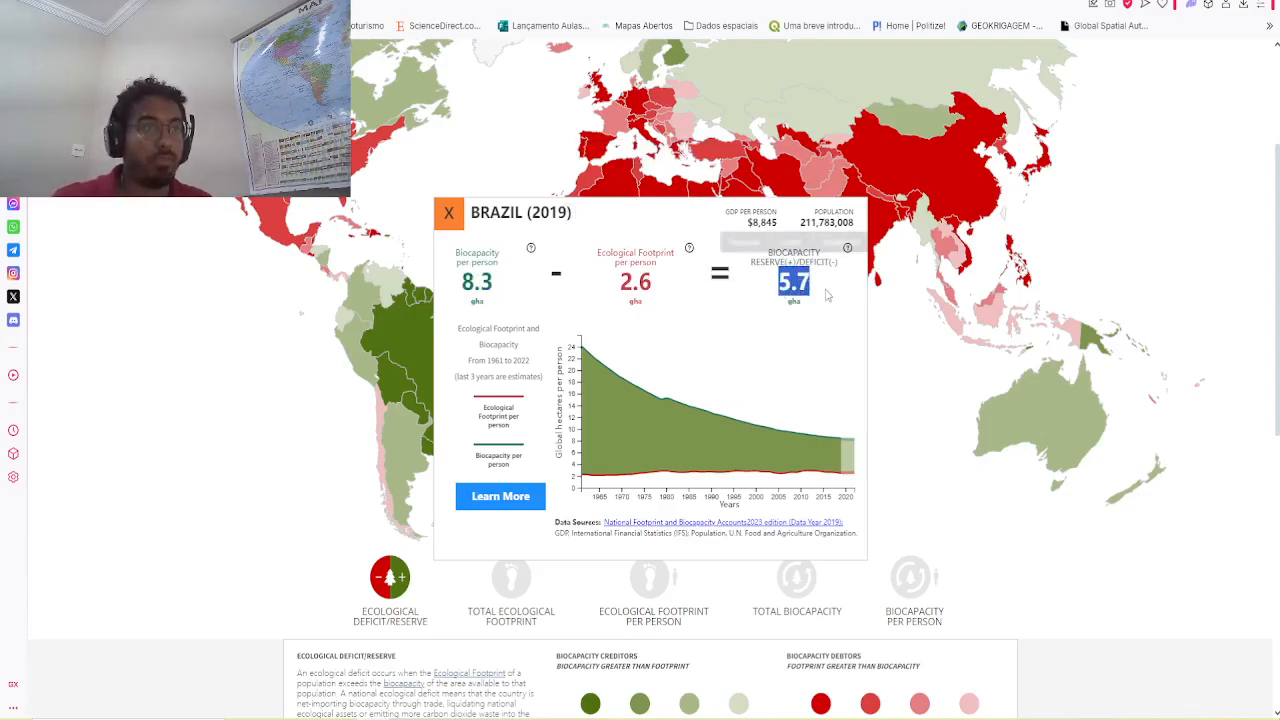
left_click(827, 295)
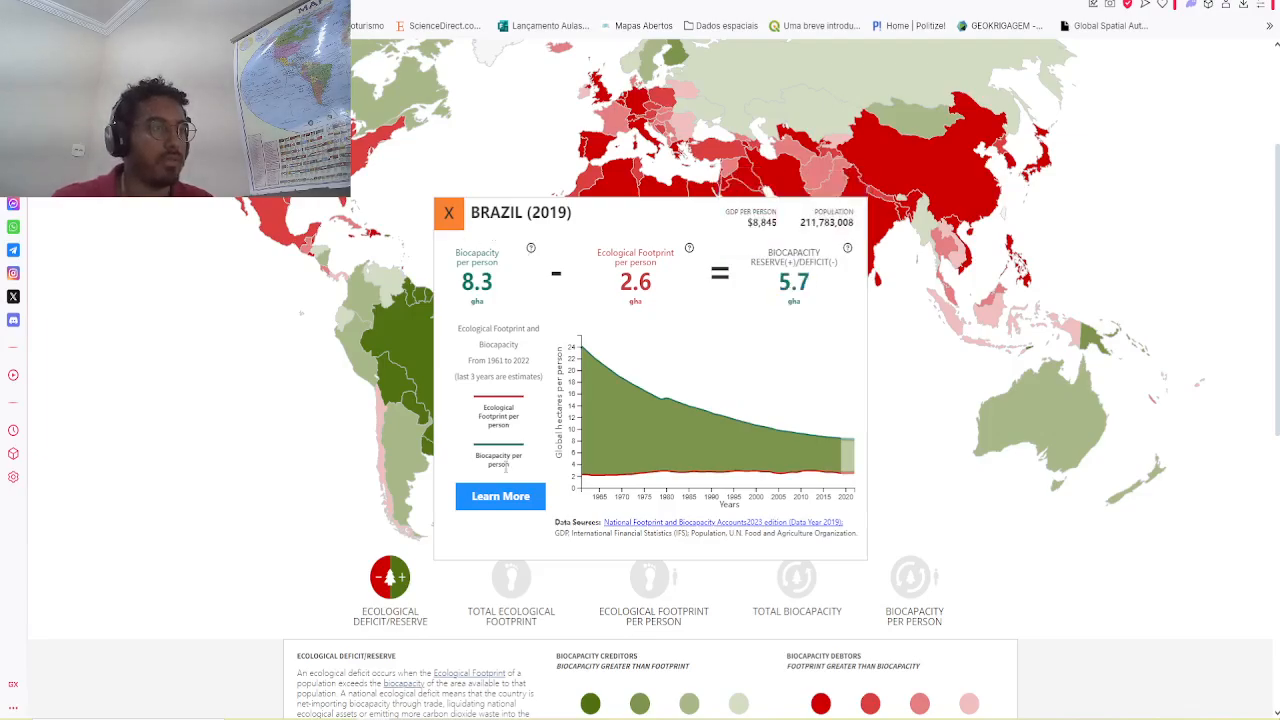
Step: Open Brazil's detailed Country Trends page and examine its ecological footprint versus biocapacity chart and yearly data table
left_click(530, 498)
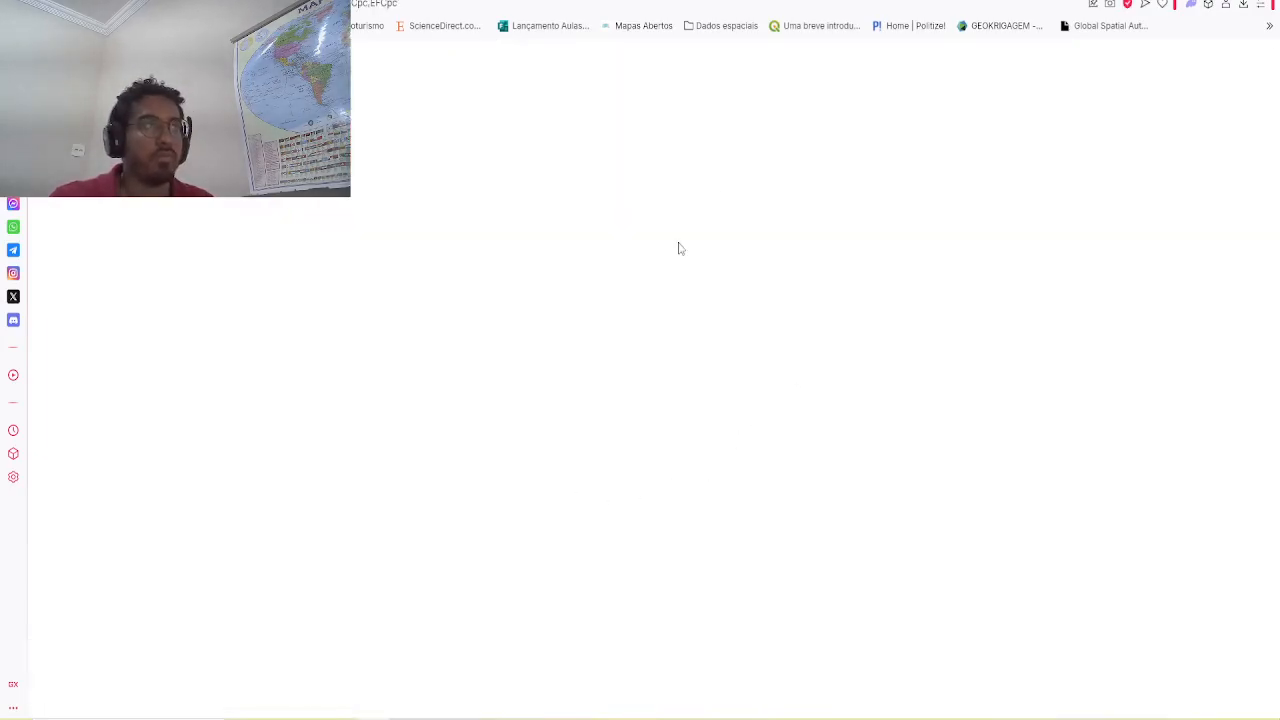
scroll(487, 440, "down", 3)
scroll(487, 440, "down", 5)
scroll(864, 537, "up", 3)
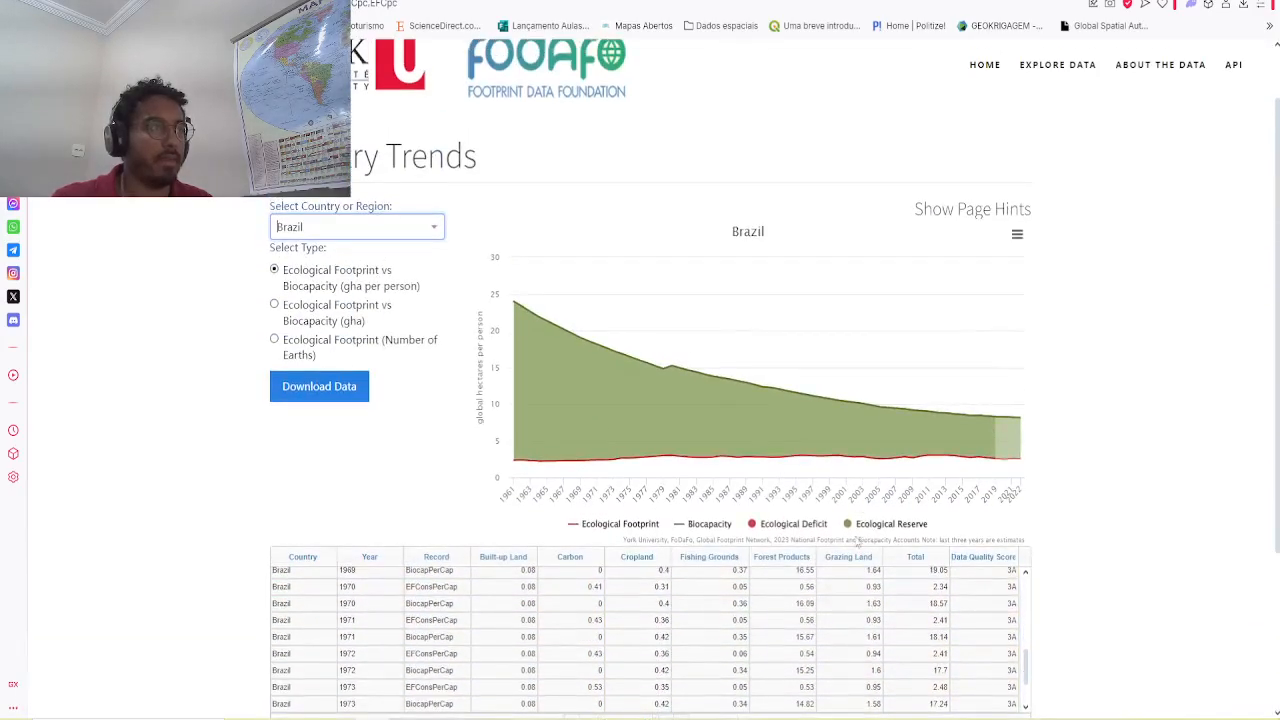
scroll(864, 537, "up", 1)
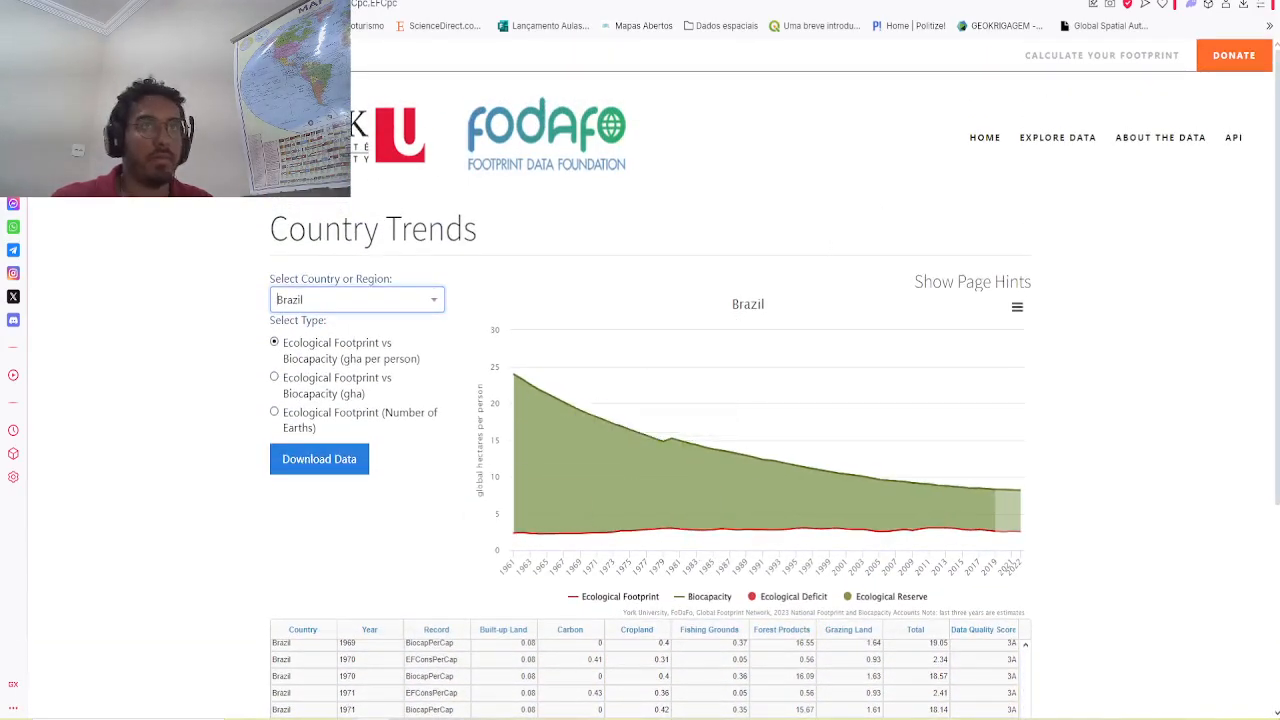
Step: Return to the footprint map and open the Ecological Footprint definition linked in the ecological deficit/reserve description
key("alt+Left")
scroll(384, 519, "down", 5)
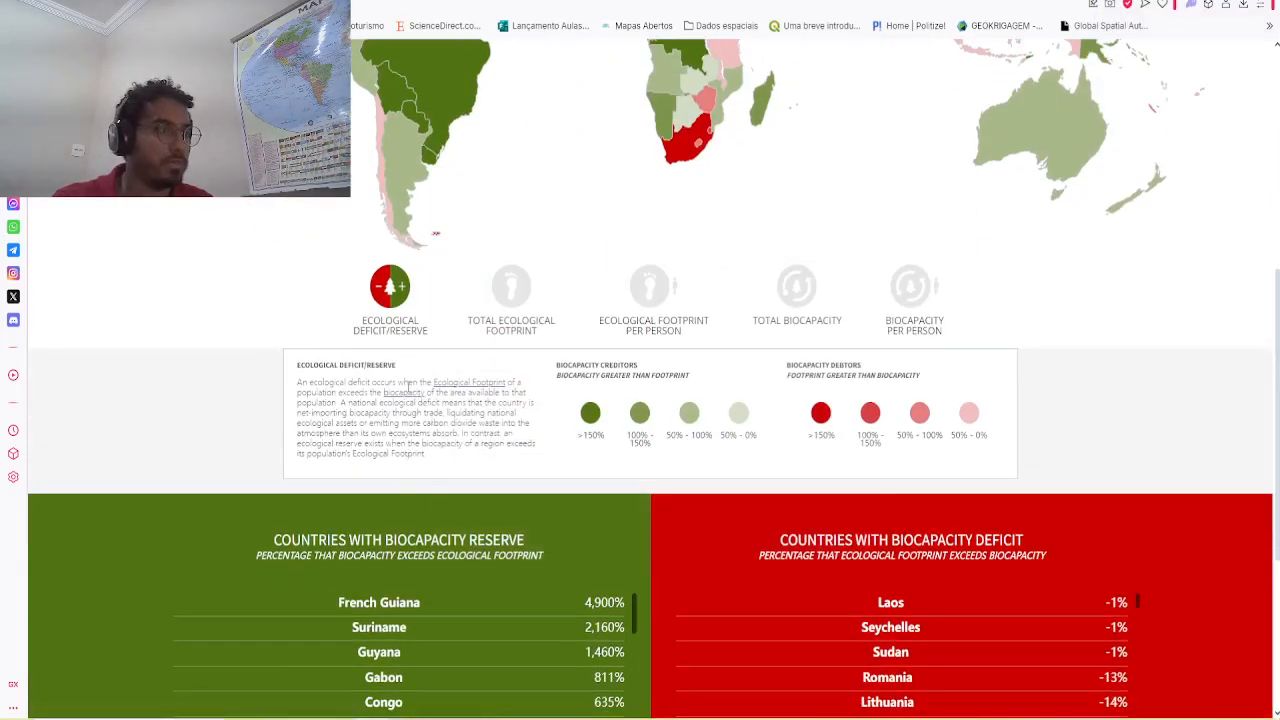
left_click(474, 383)
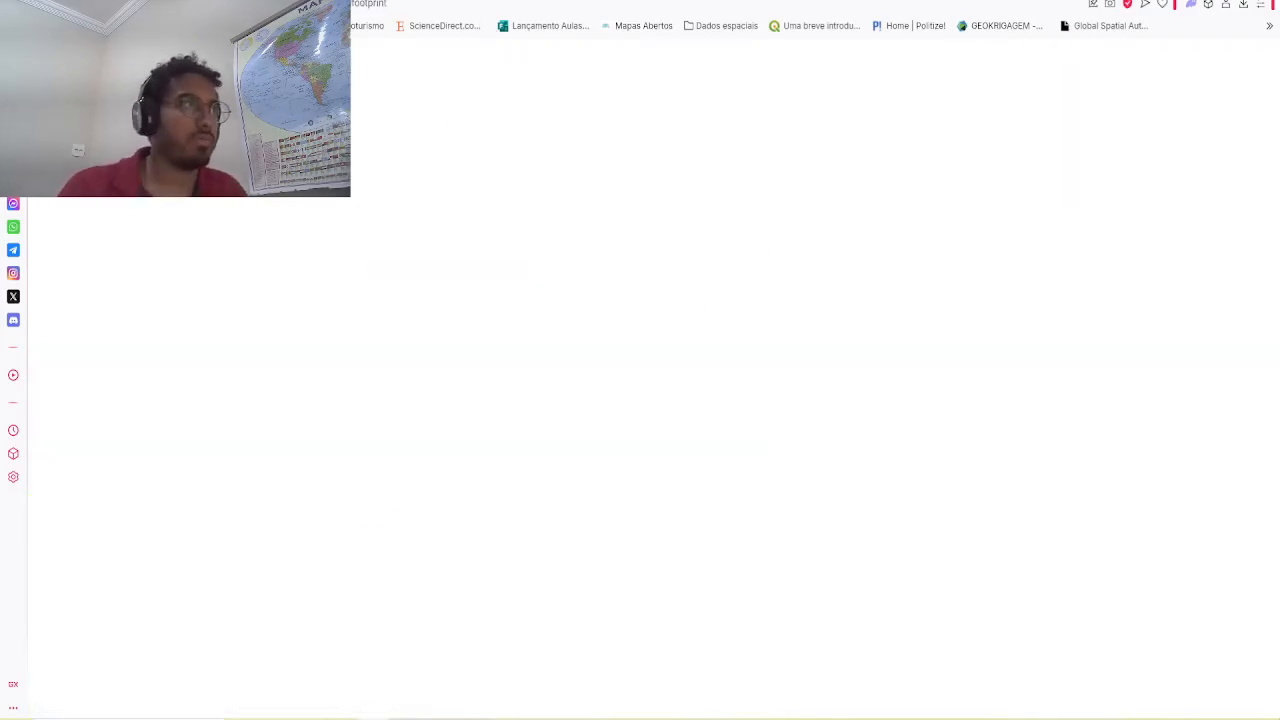
Step: Switch to the assignment slide, present its indicator and source list full screen, and exit the presentation
key("ctrl+Tab")
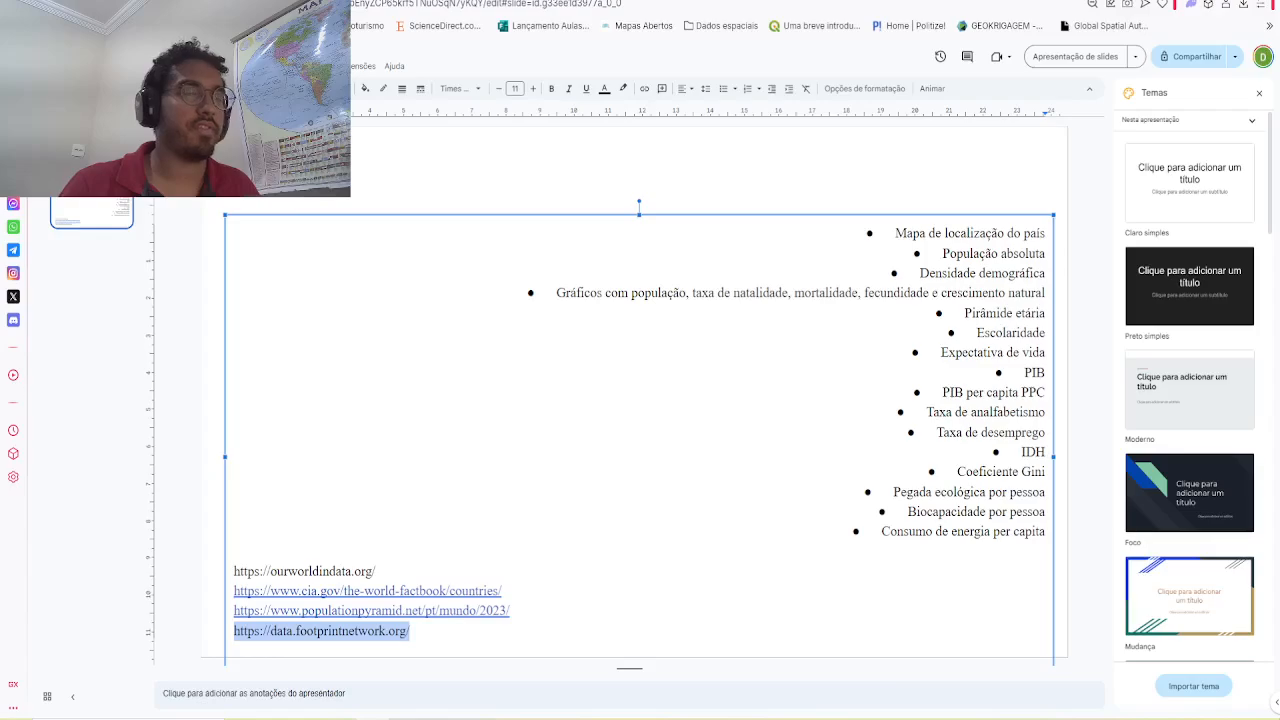
left_click(654, 464)
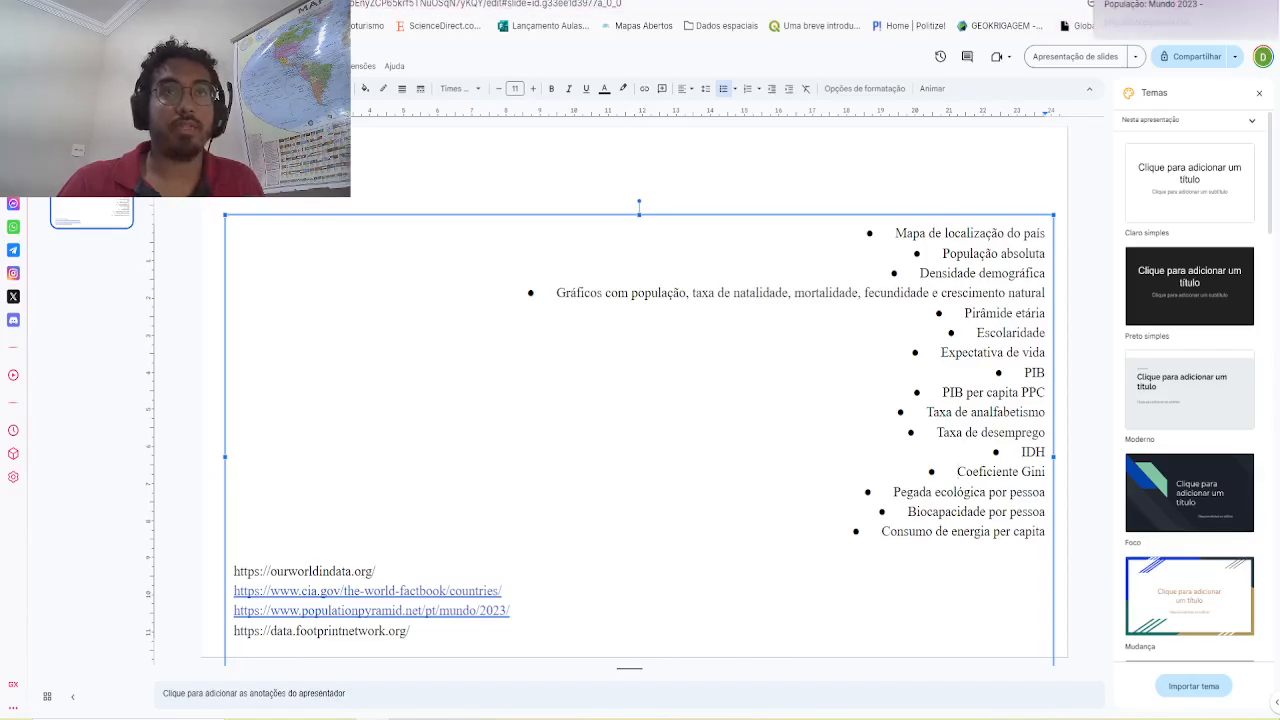
left_click(1056, 58)
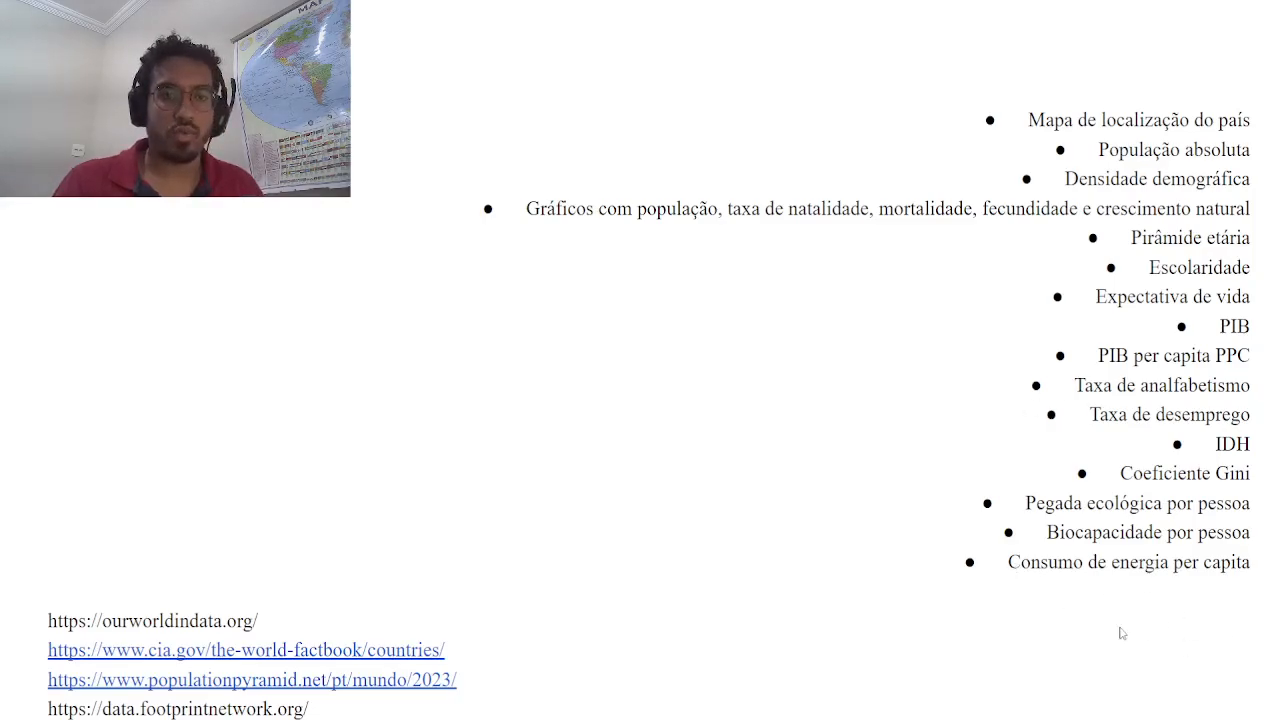
key("Escape")
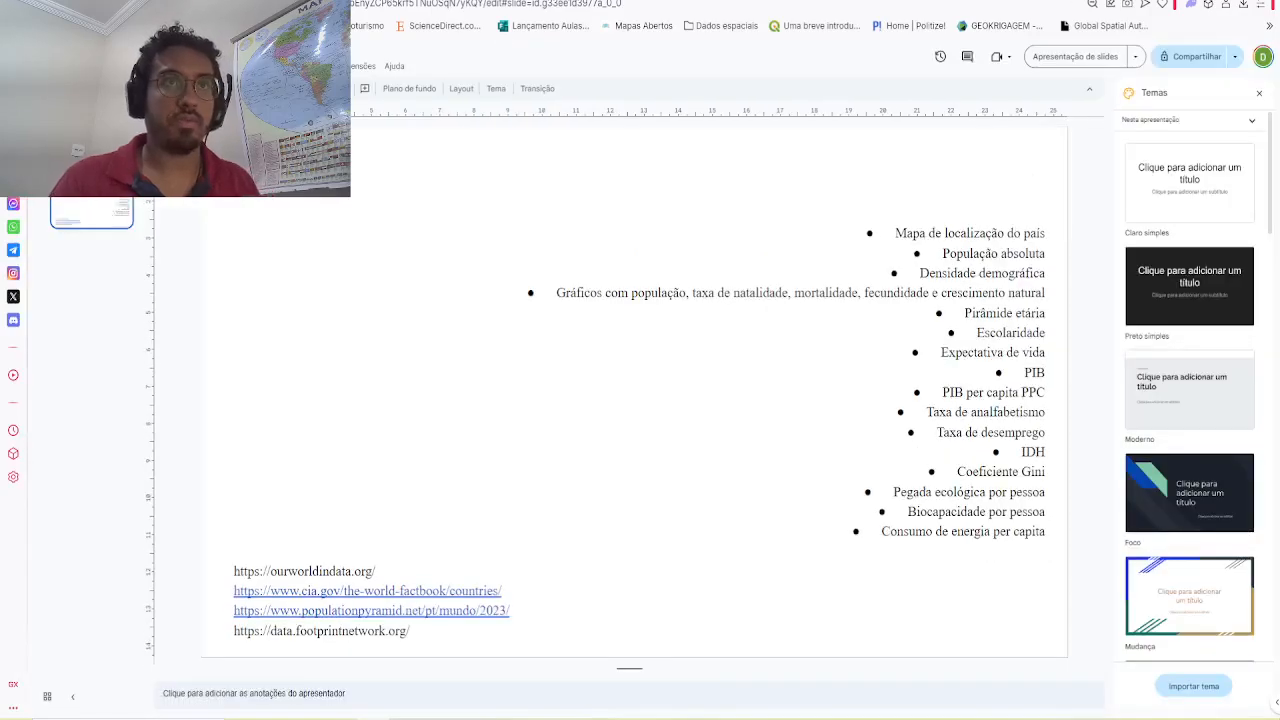
Step: Switch to Our World in Data, search for "energy" and open the Energy use per person explorer
key("ctrl+Tab")
left_click(748, 60)
type("energy")
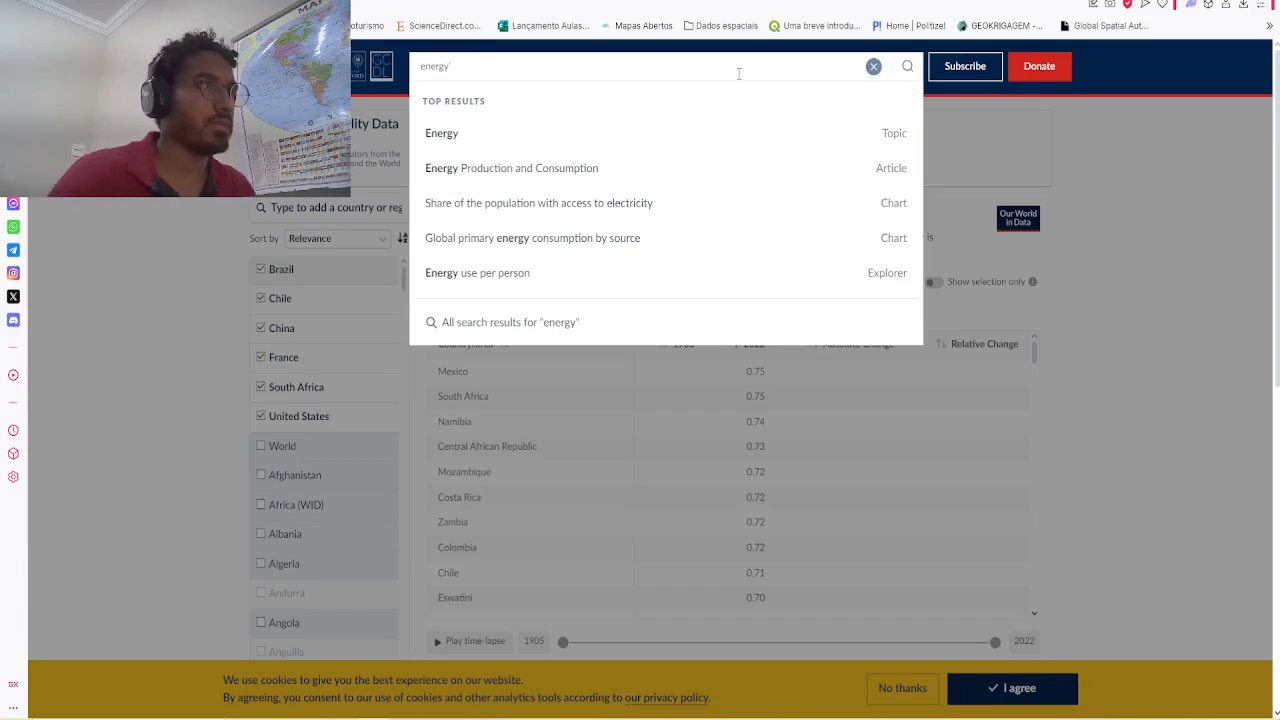
left_click(537, 274)
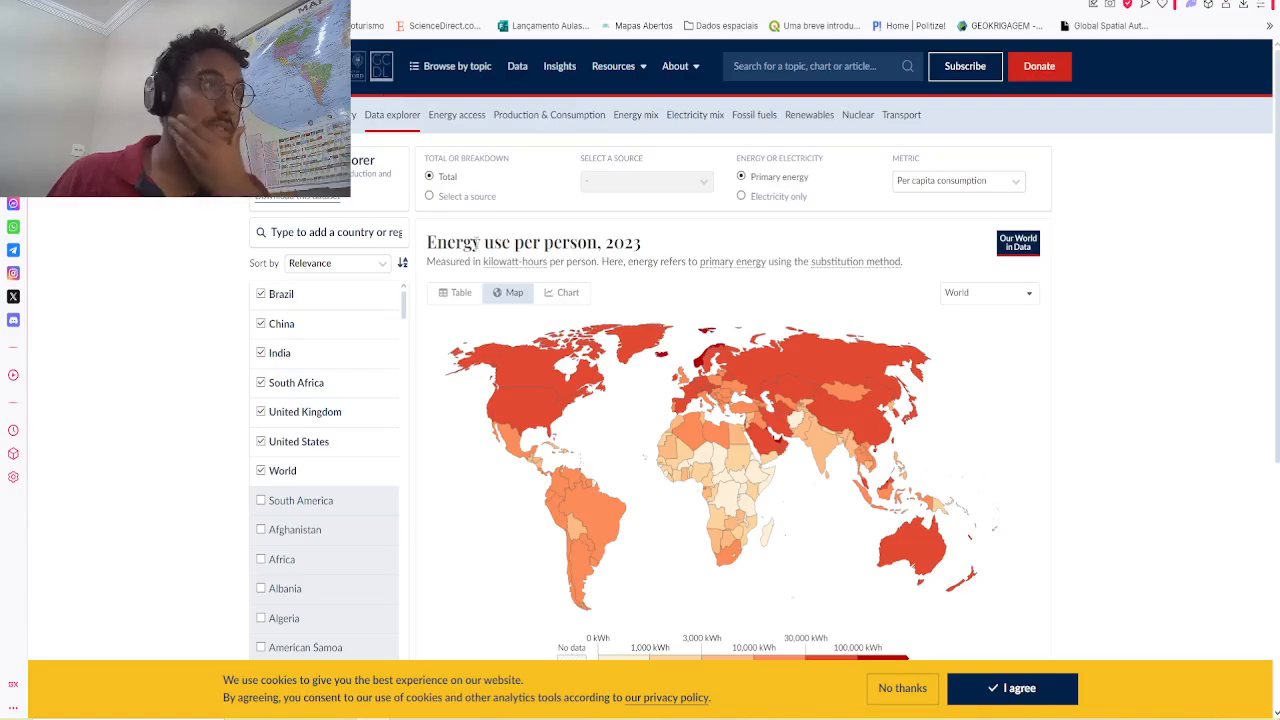
Step: Explore the energy breakdown by source, checking fossil fuels and the other source choices, and restore the total view
left_click(470, 198)
left_click(640, 184)
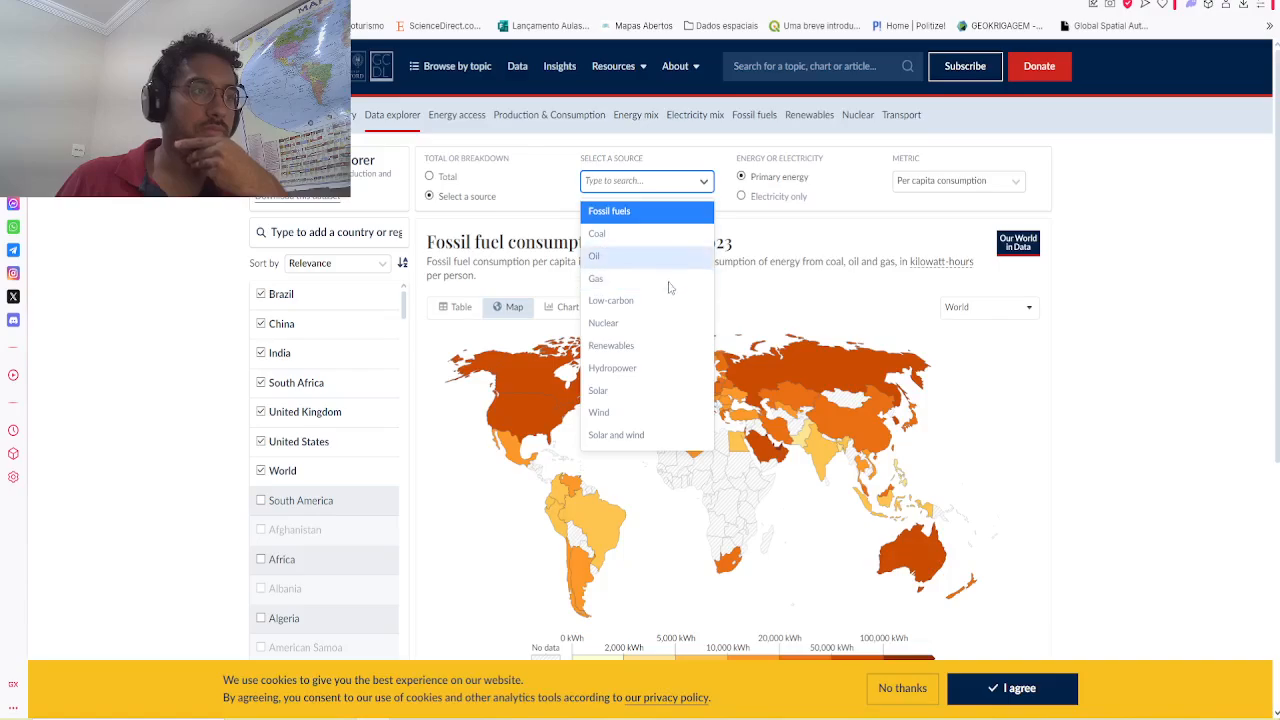
left_click(645, 233)
left_click(655, 180)
left_click(625, 212)
left_click(668, 183)
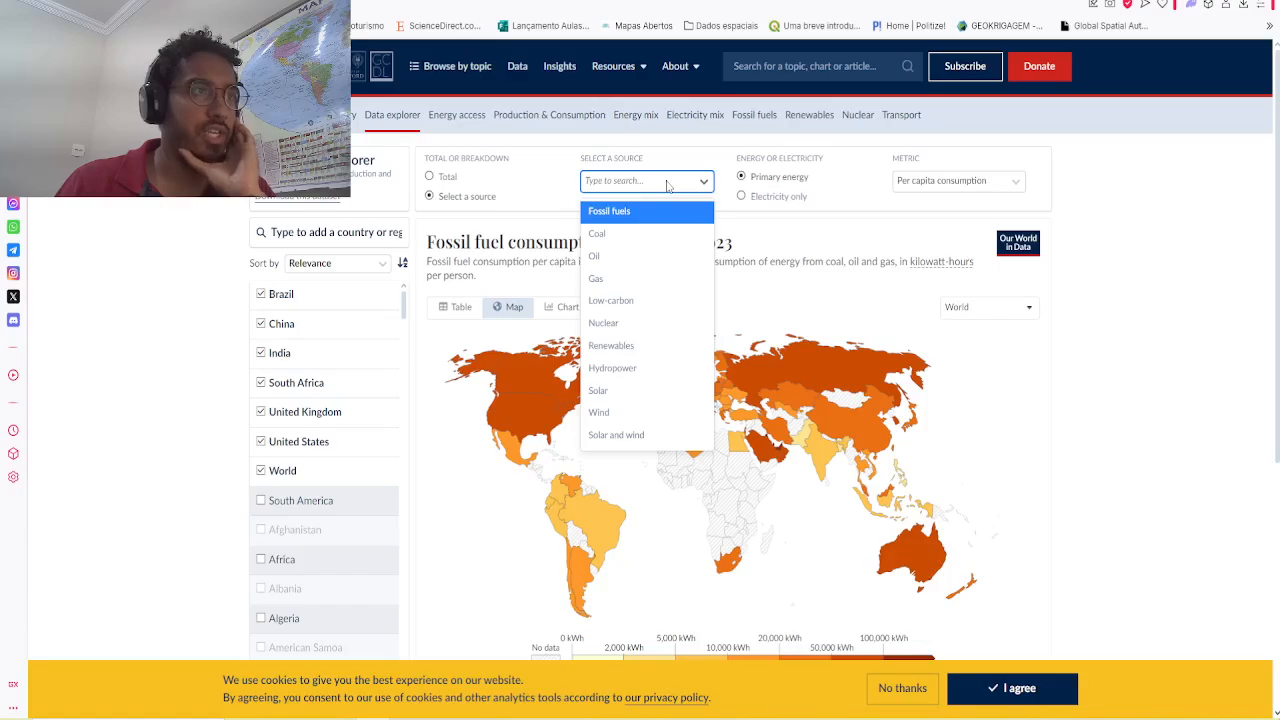
left_click(430, 178)
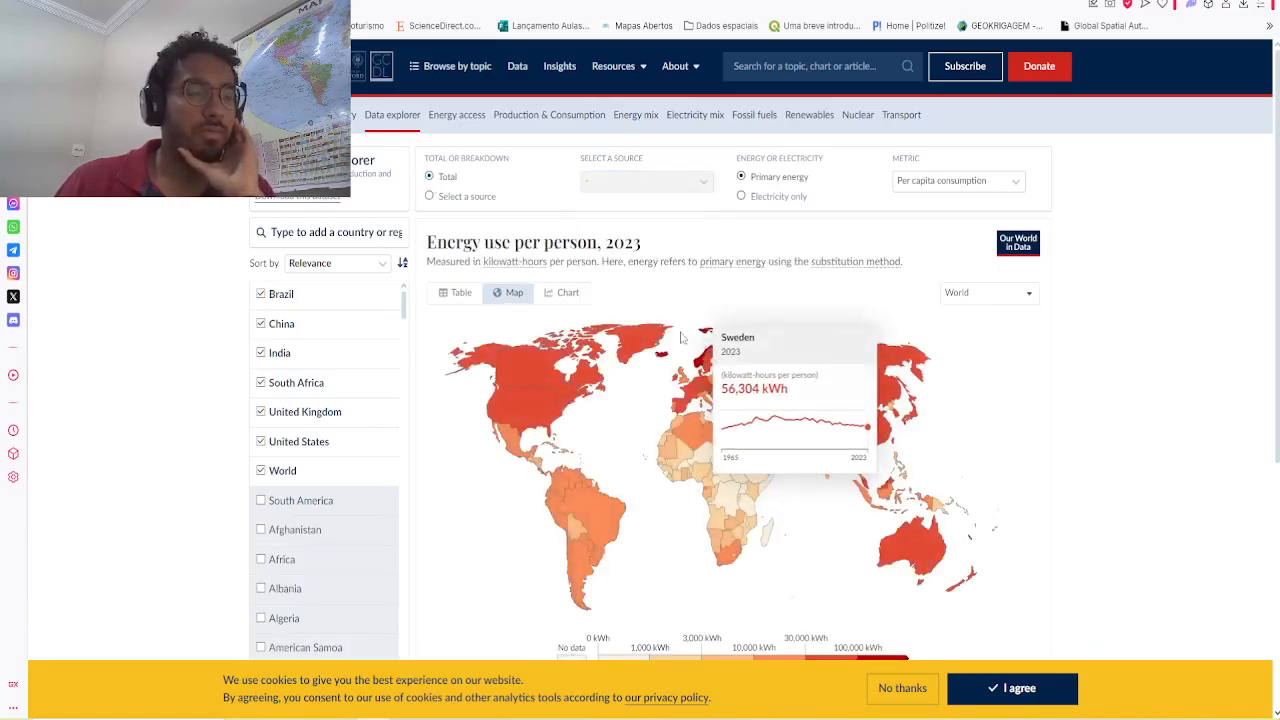
Step: Compare the electricity-only view with primary energy, restore primary energy, and check the available metrics while keeping per capita consumption
left_click(746, 200)
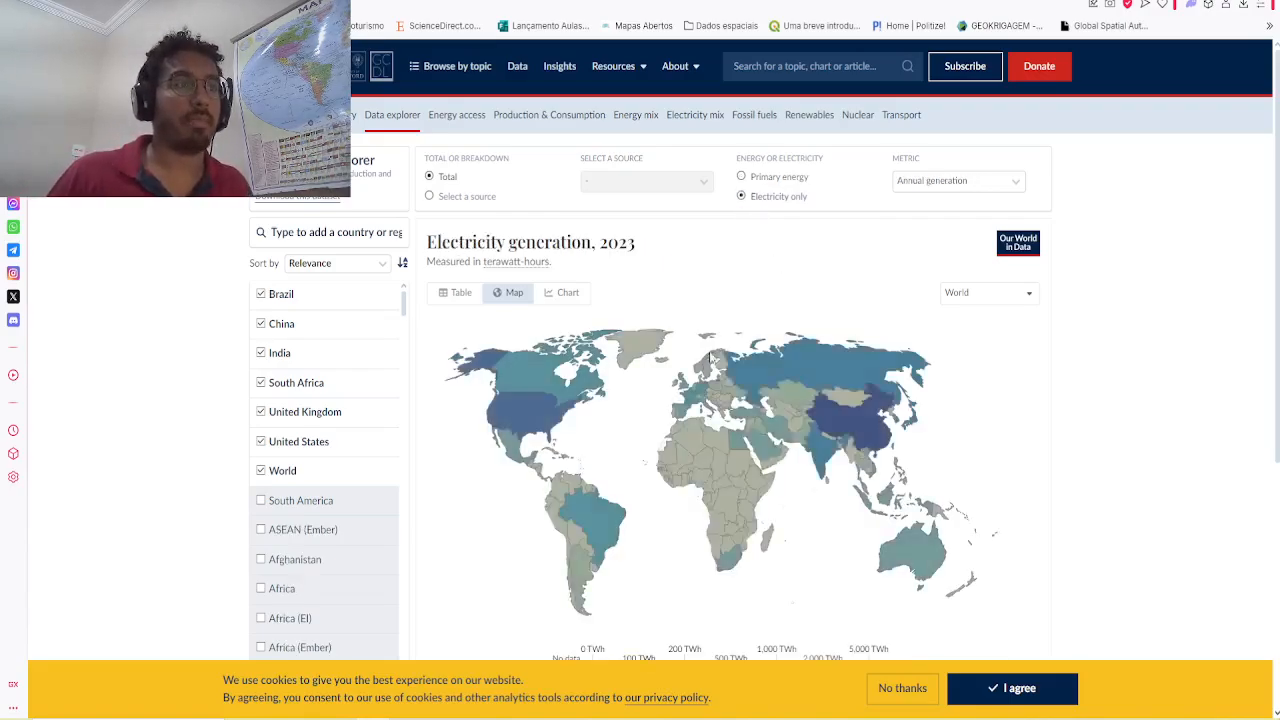
left_click(788, 180)
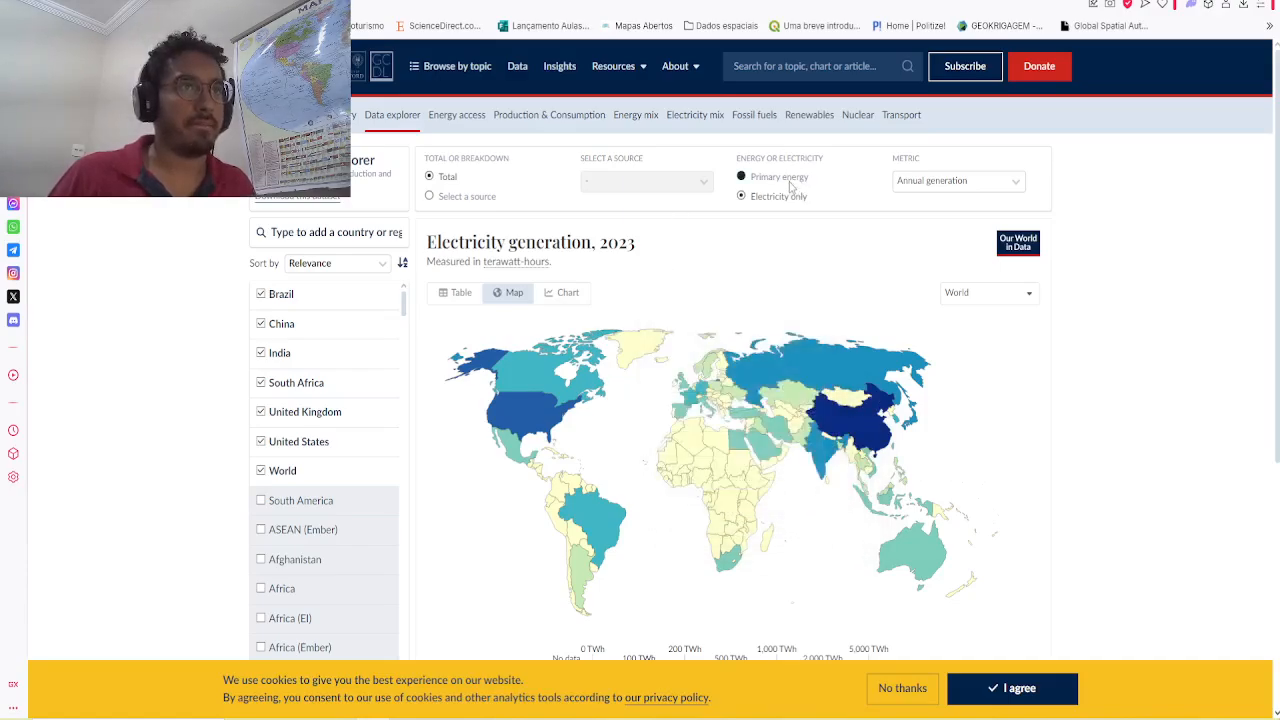
left_click(958, 181)
left_click(846, 174)
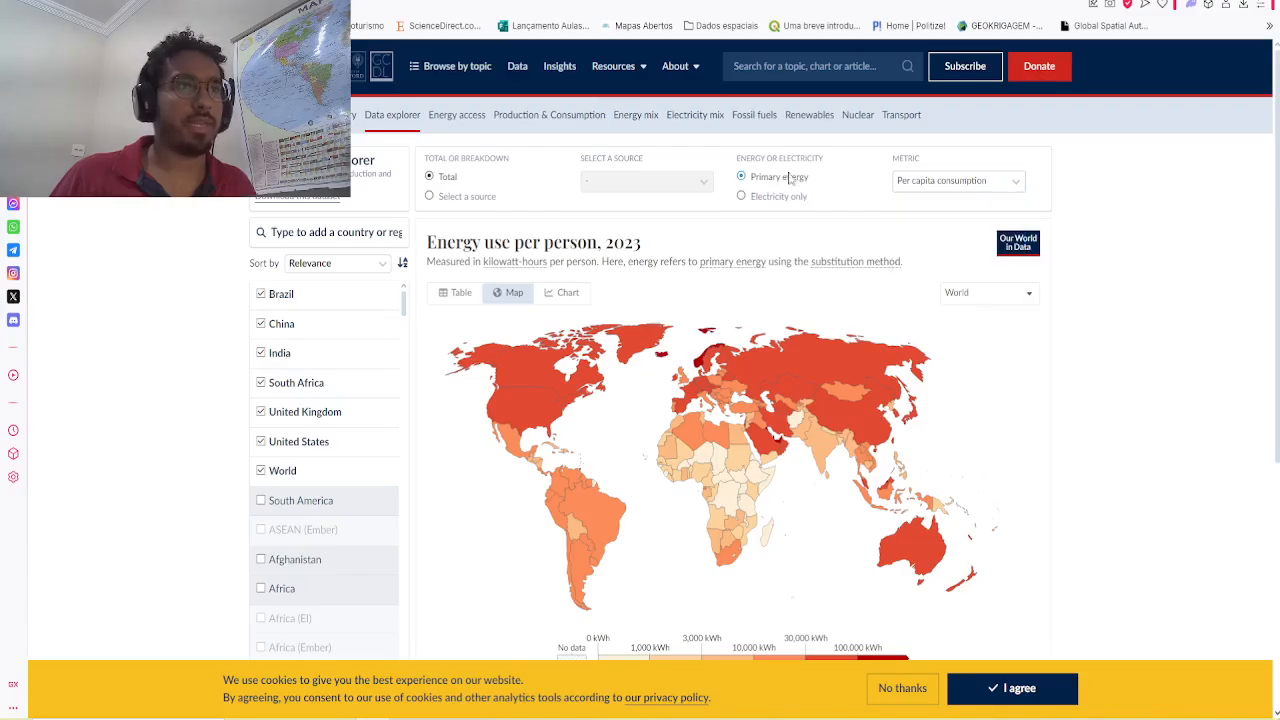
left_click(958, 181)
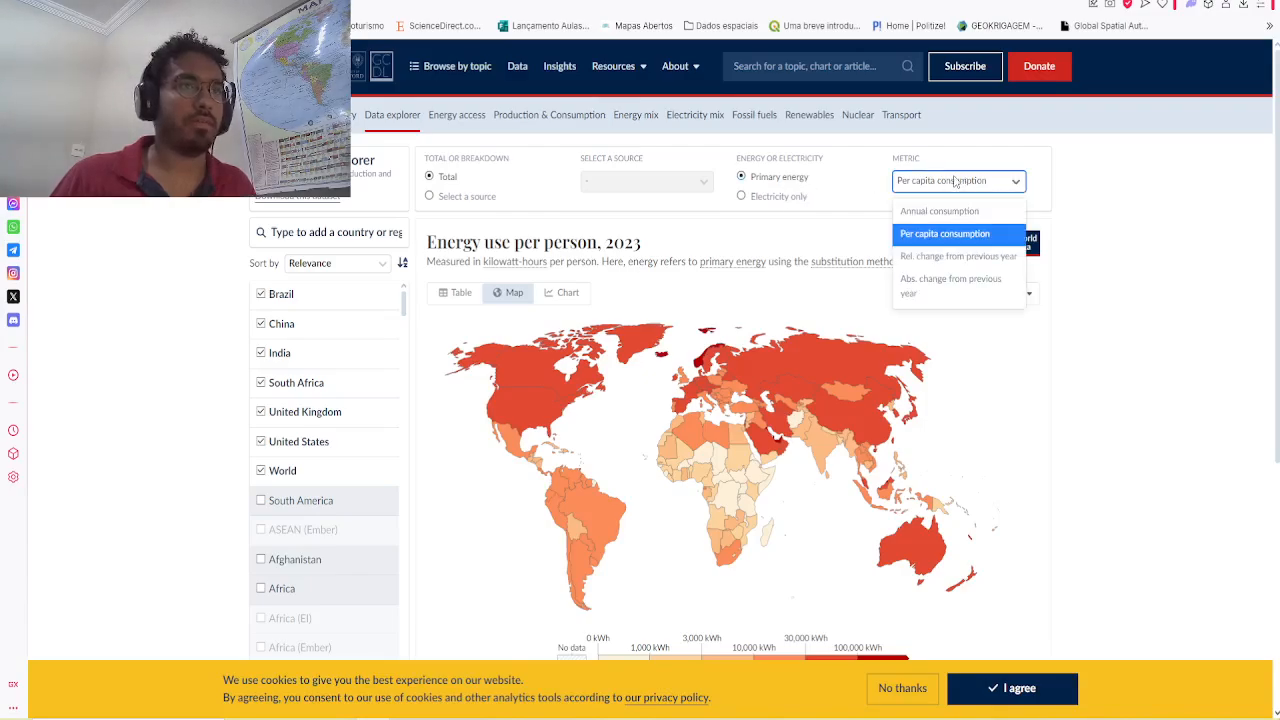
left_click(879, 298)
Step: View energy use per person as a chart, switch to the table, and sort it by 2023 values from highest to lowest
scroll(879, 298, "down", 2)
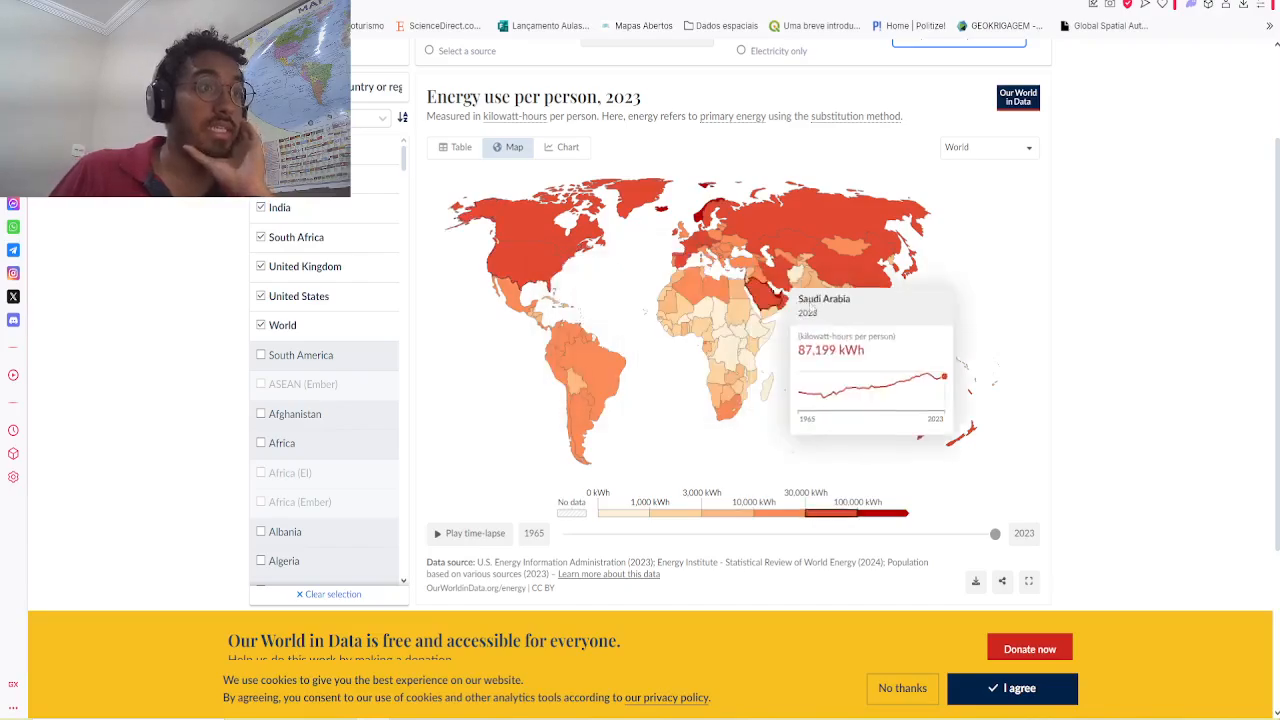
left_click(562, 147)
left_click(458, 148)
left_click(758, 212)
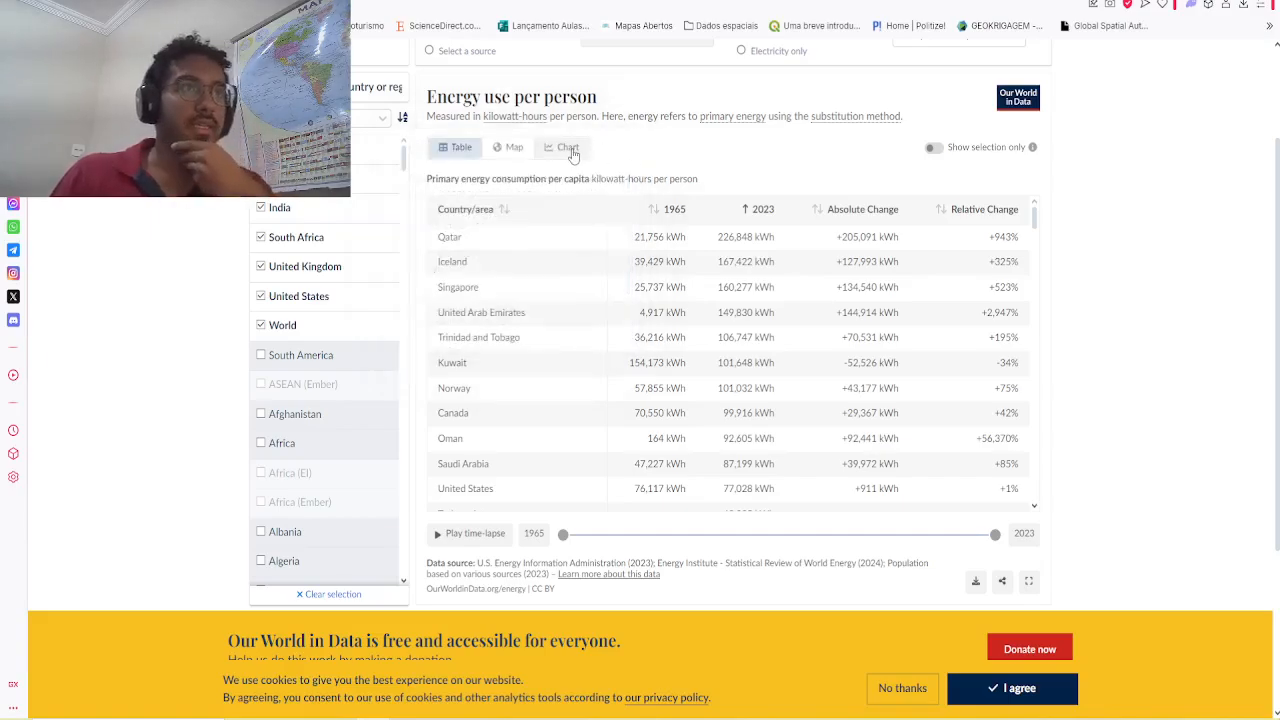
Step: Read the primary energy definition in the subtitle, highlight the paragraph on what primary energy includes, and close the definition
scroll(570, 170, "up", 1)
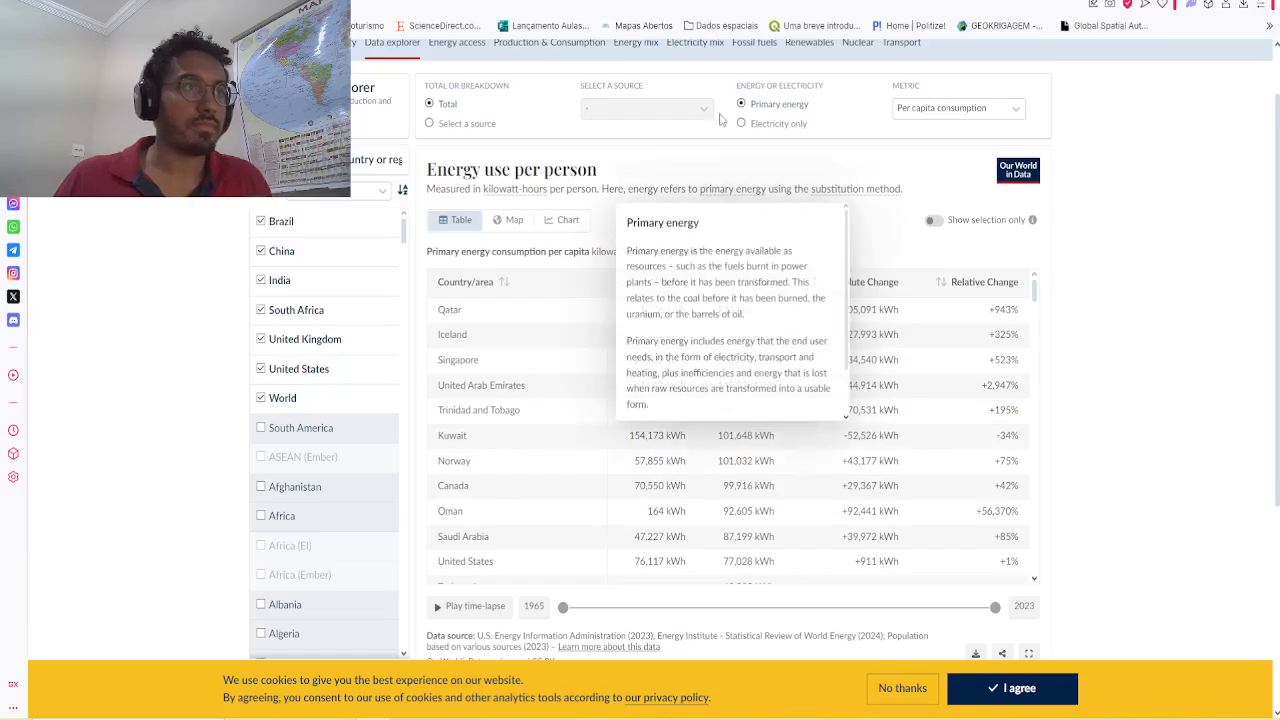
mouse_move(740, 192)
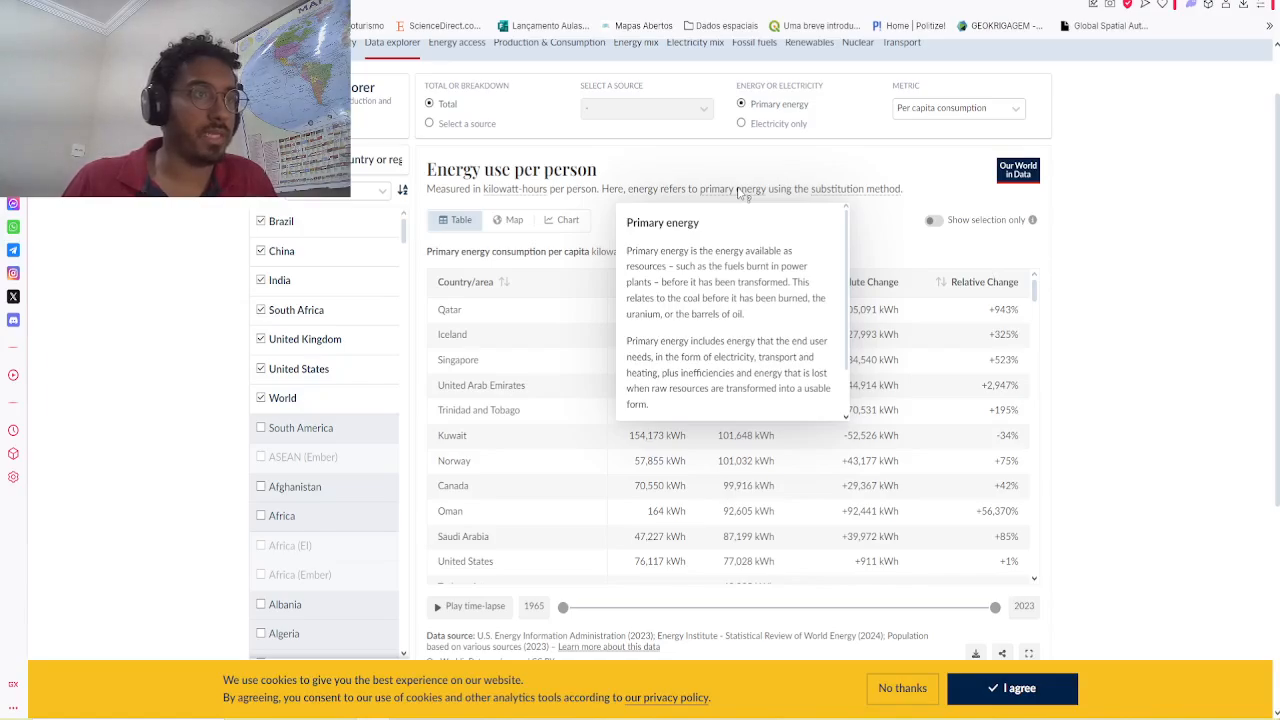
scroll(703, 298, "down", 1)
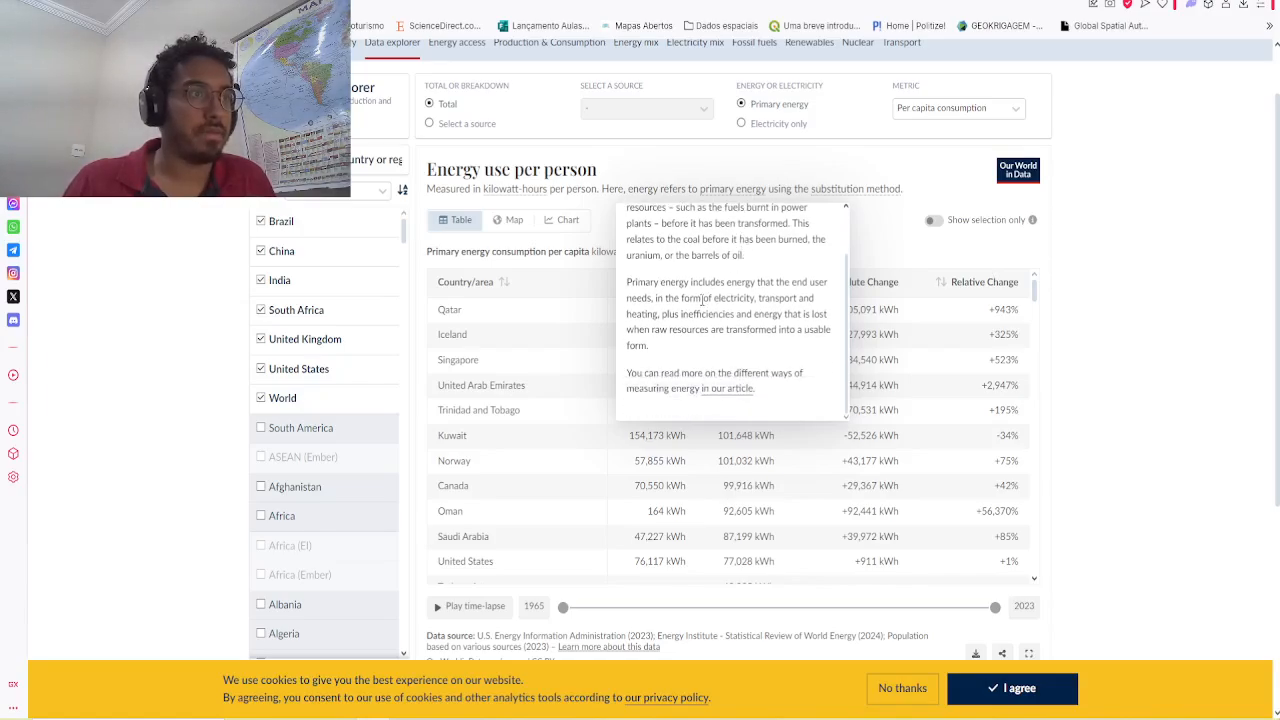
left_click_drag(627, 284, 727, 348)
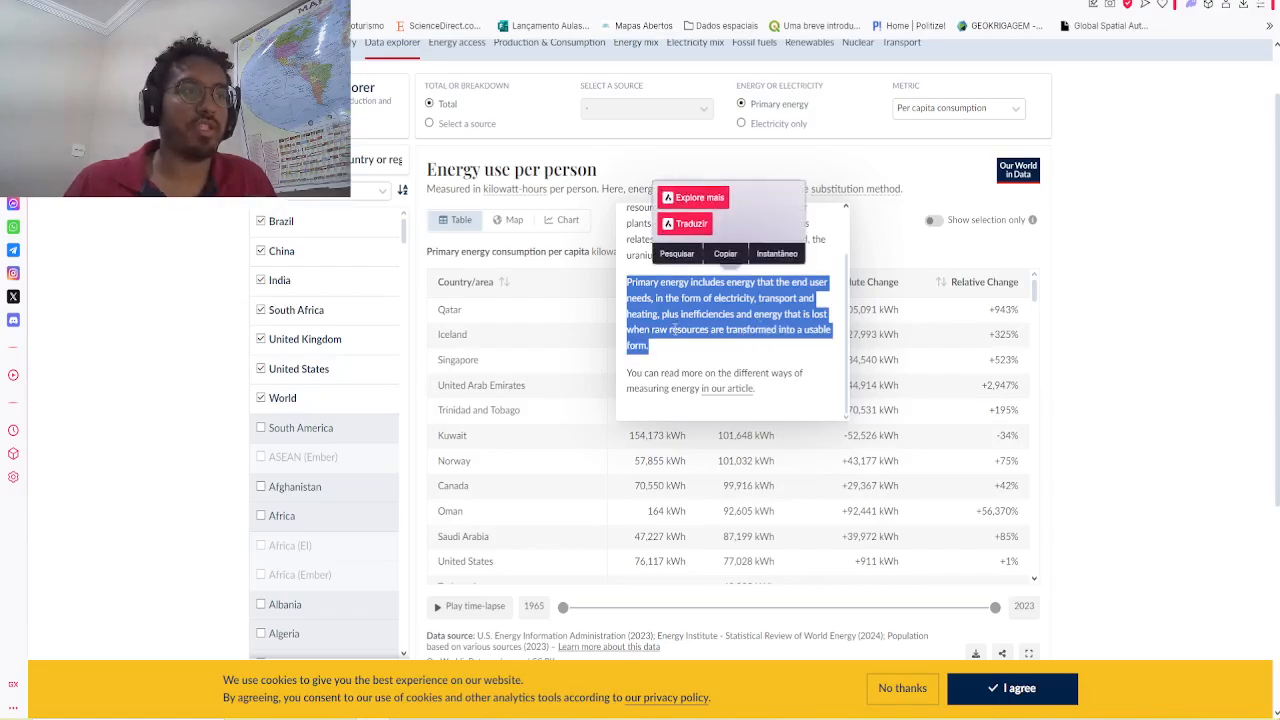
left_click(986, 309)
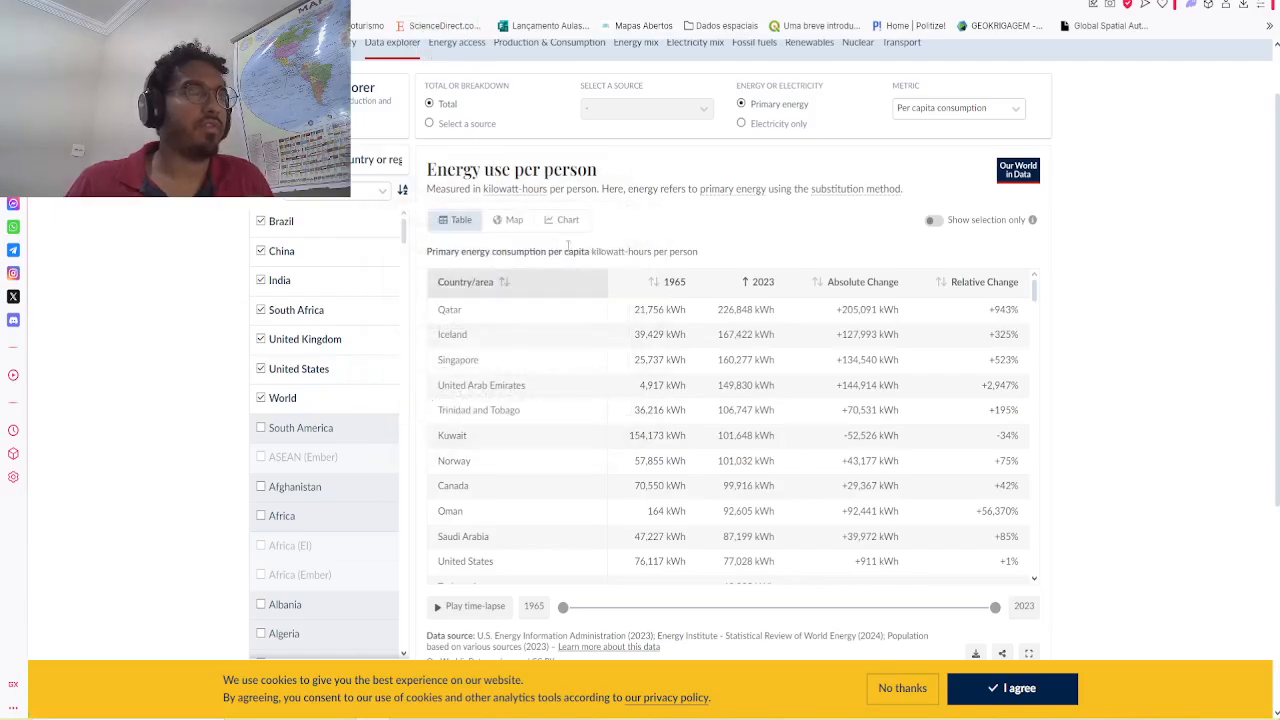
Step: Search the site for "co2" and open the map view of the Per capita CO₂ emissions explorer
scroll(576, 265, "up", 1)
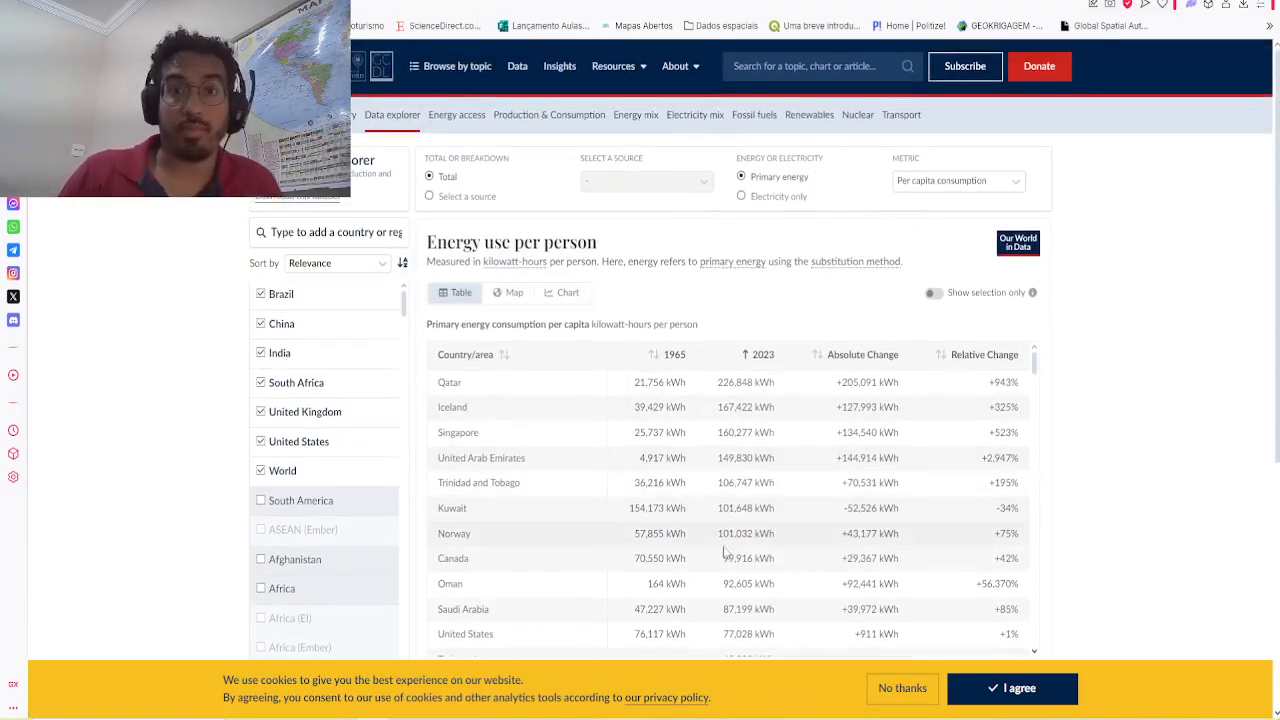
left_click(795, 65)
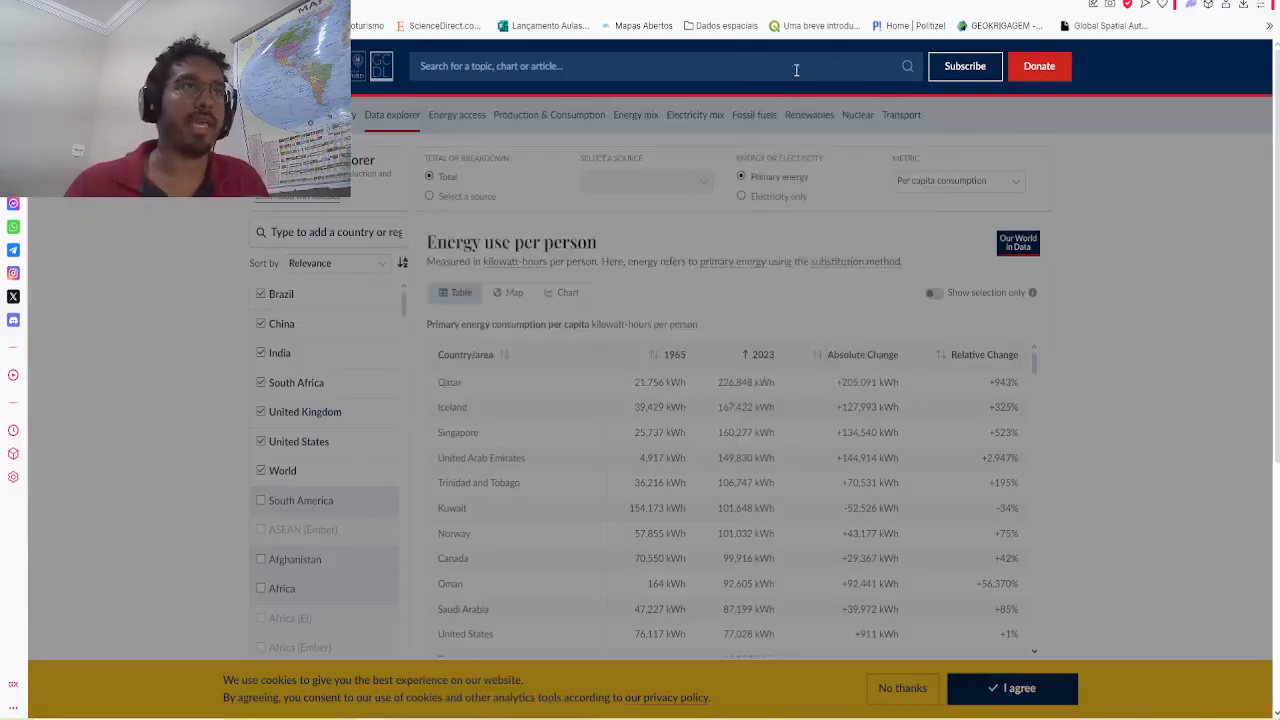
type("c02")
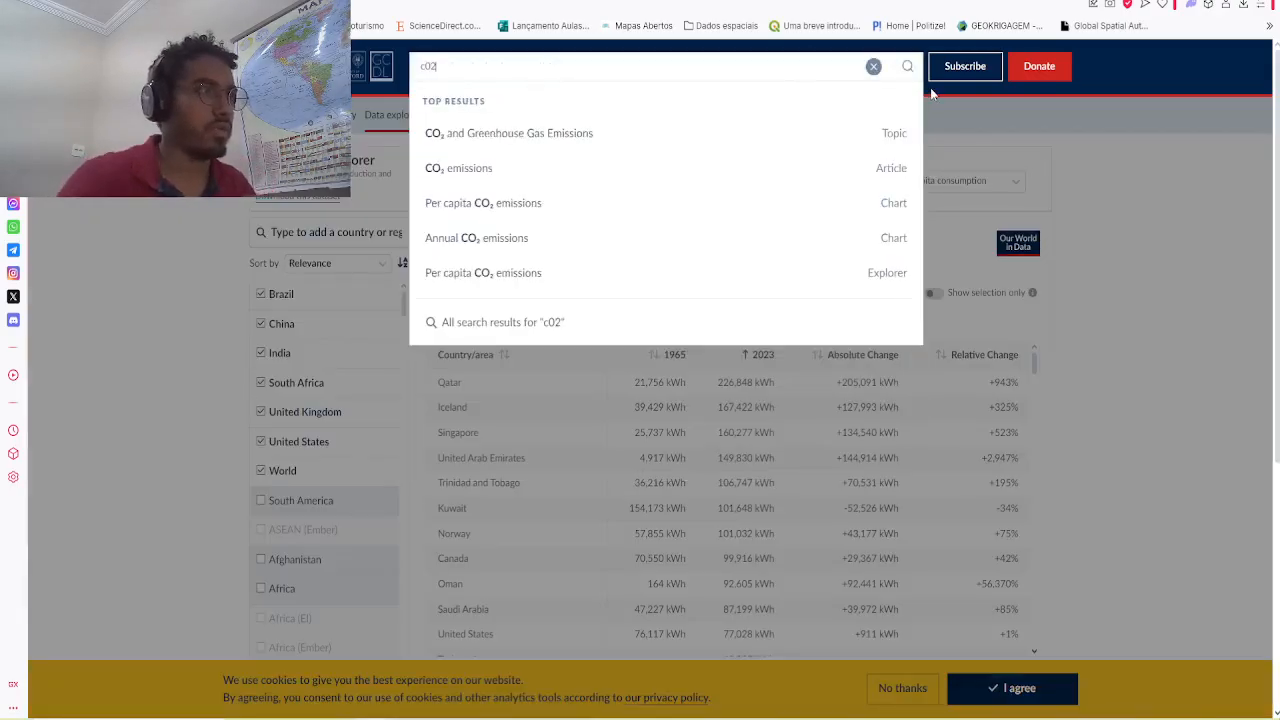
key("BackSpace")
type("o2")
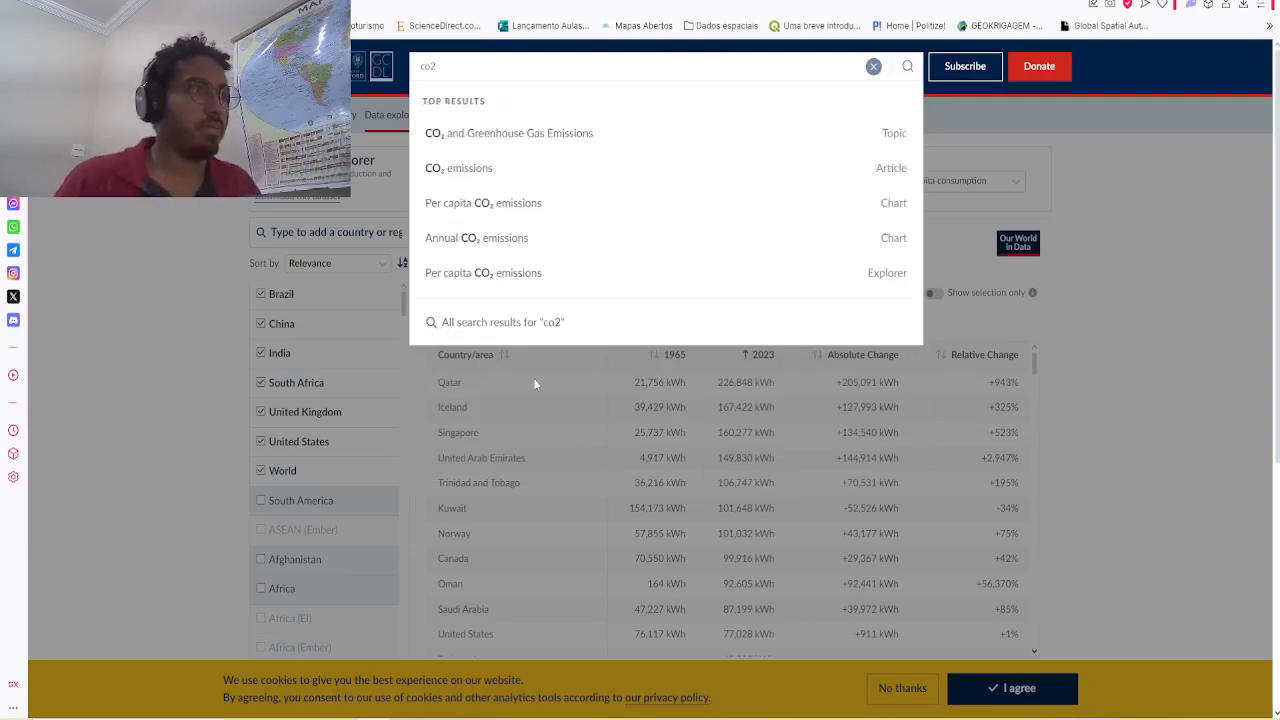
left_click(512, 282)
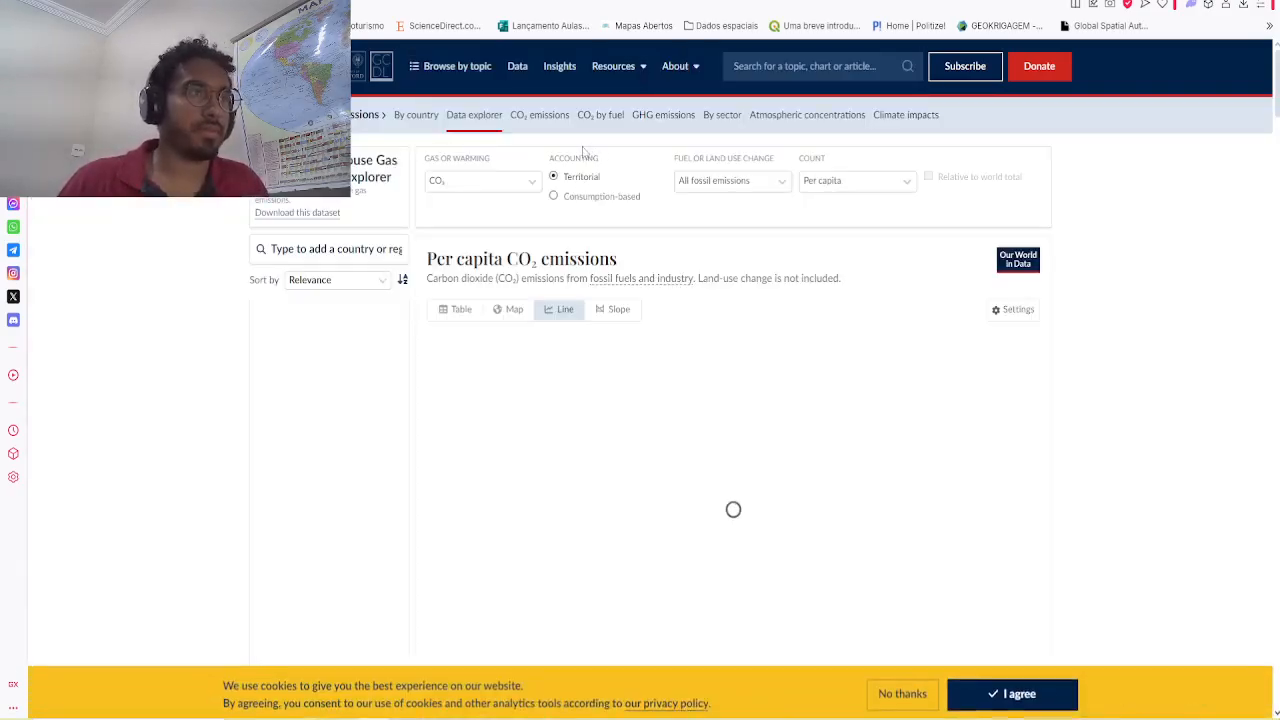
scroll(591, 208, "down", 2)
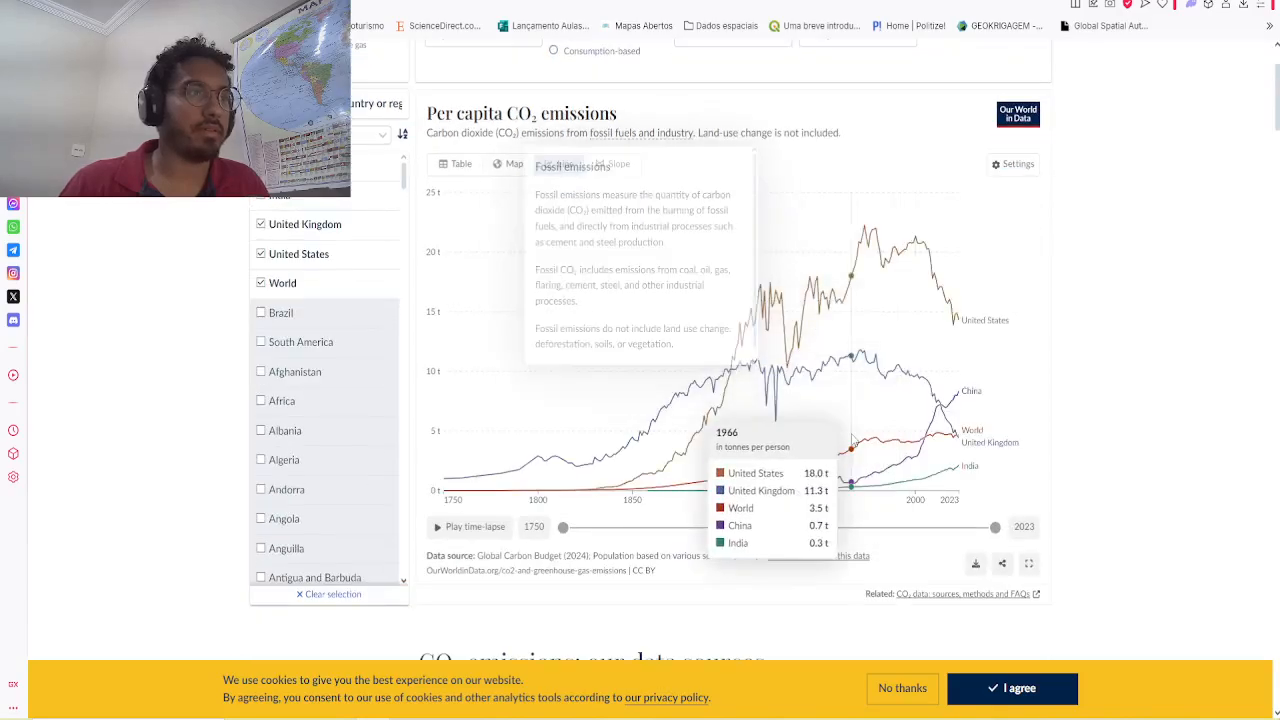
left_click(510, 163)
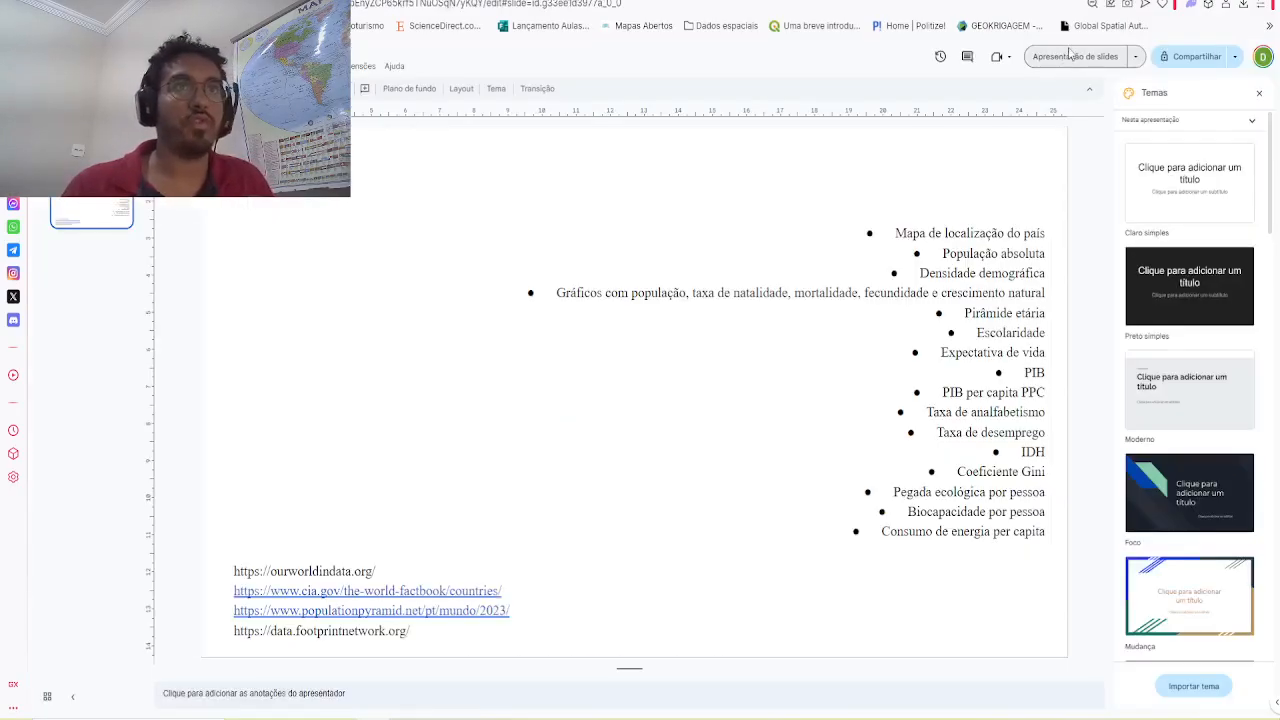
Step: Switch to the assignment slide, show the indicators and source links full screen, and return to the editor
left_click(1085, 57)
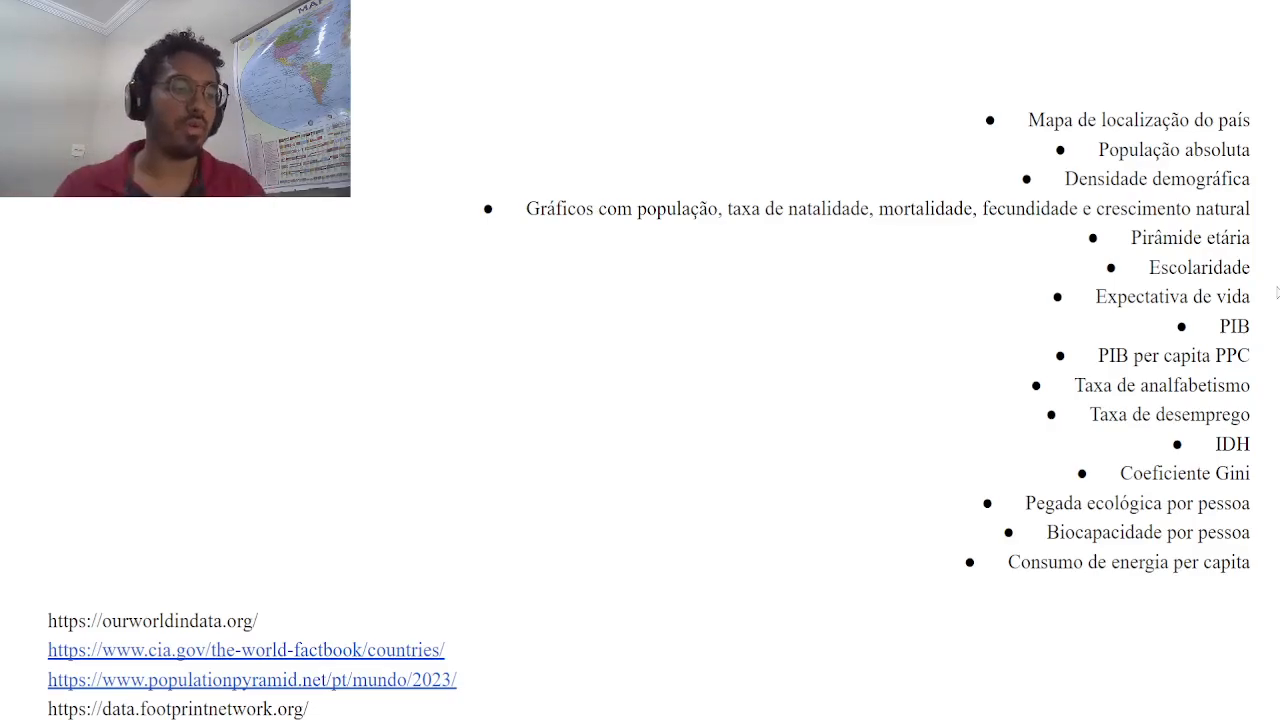
key("Escape")
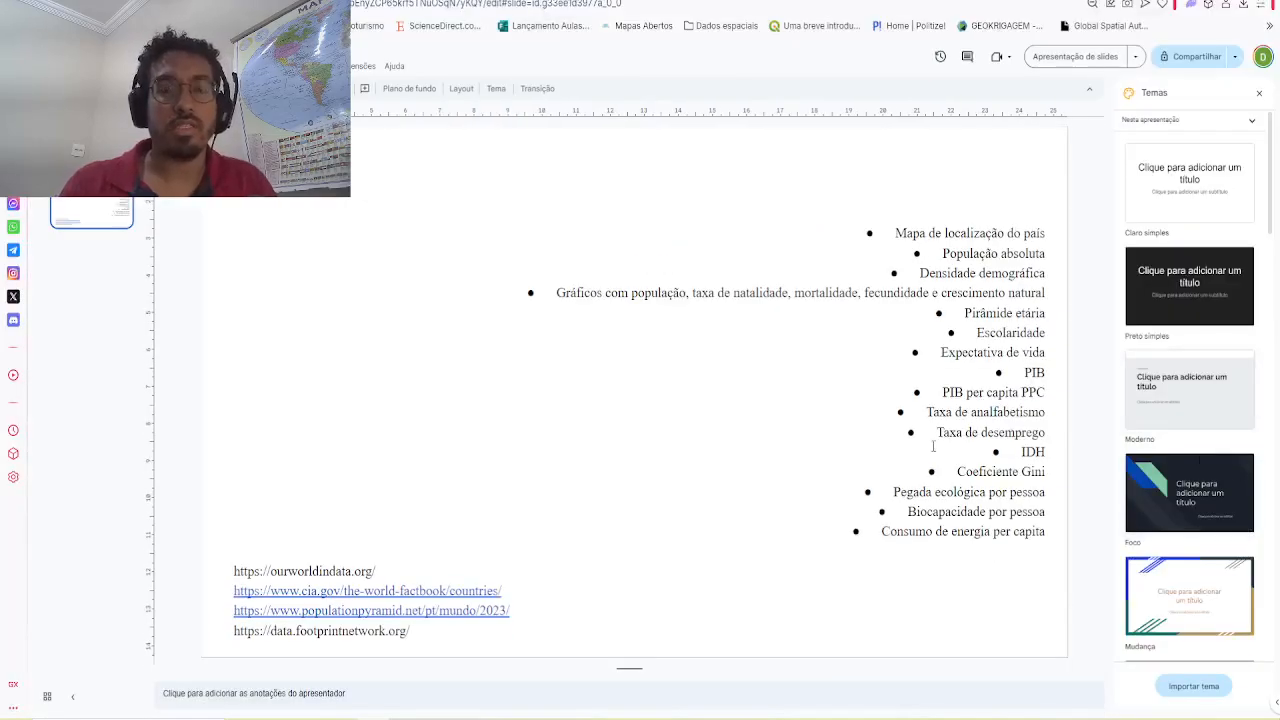